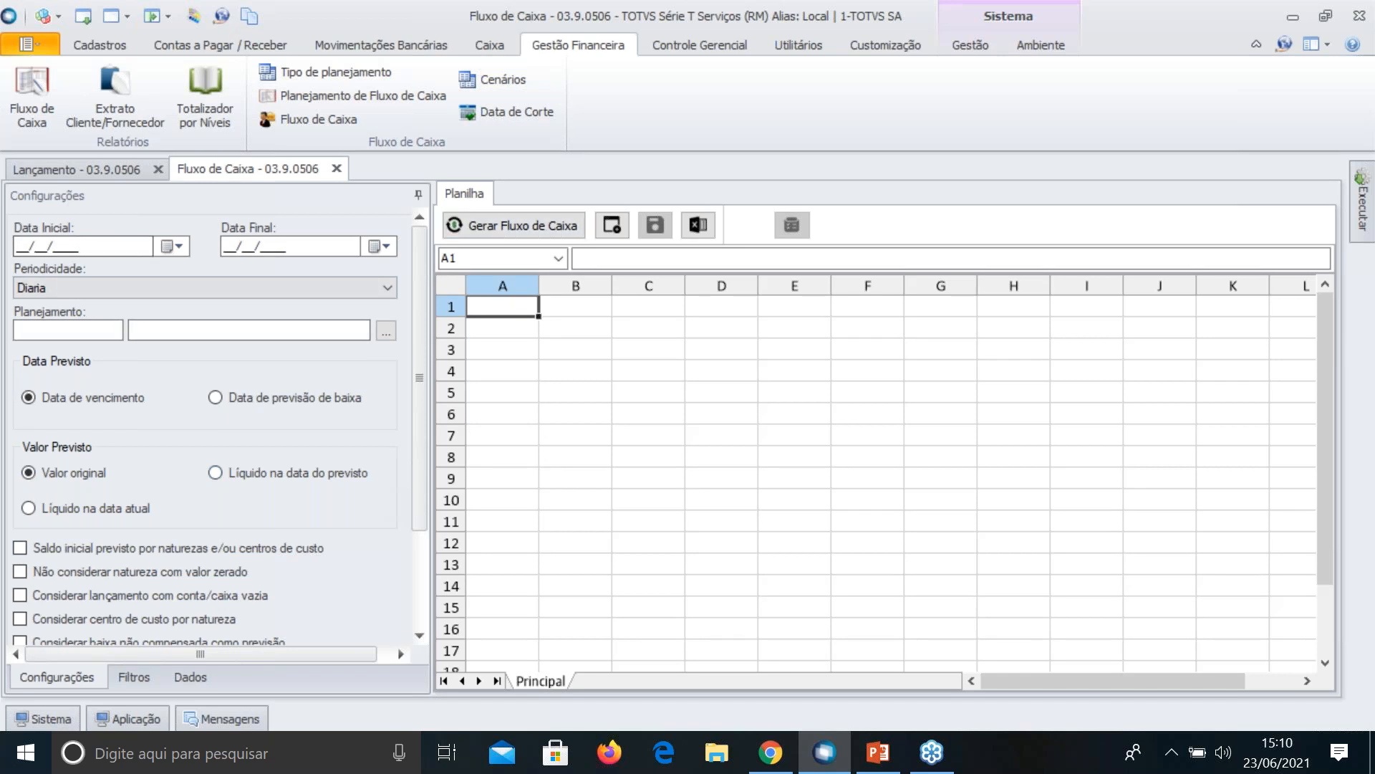
Review the Periodicidade choices and the remaining cash flow configuration options without changing any of them
click(126, 289)
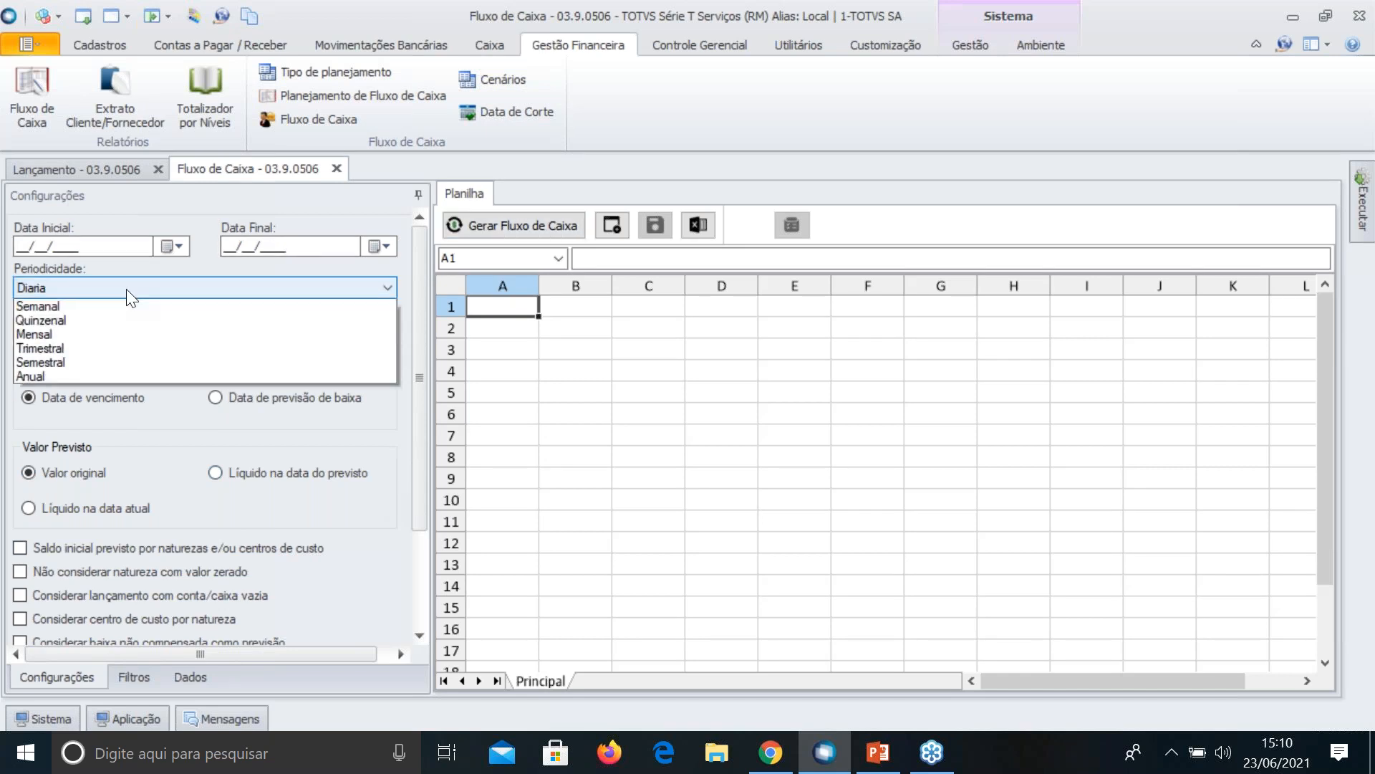
click(403, 449)
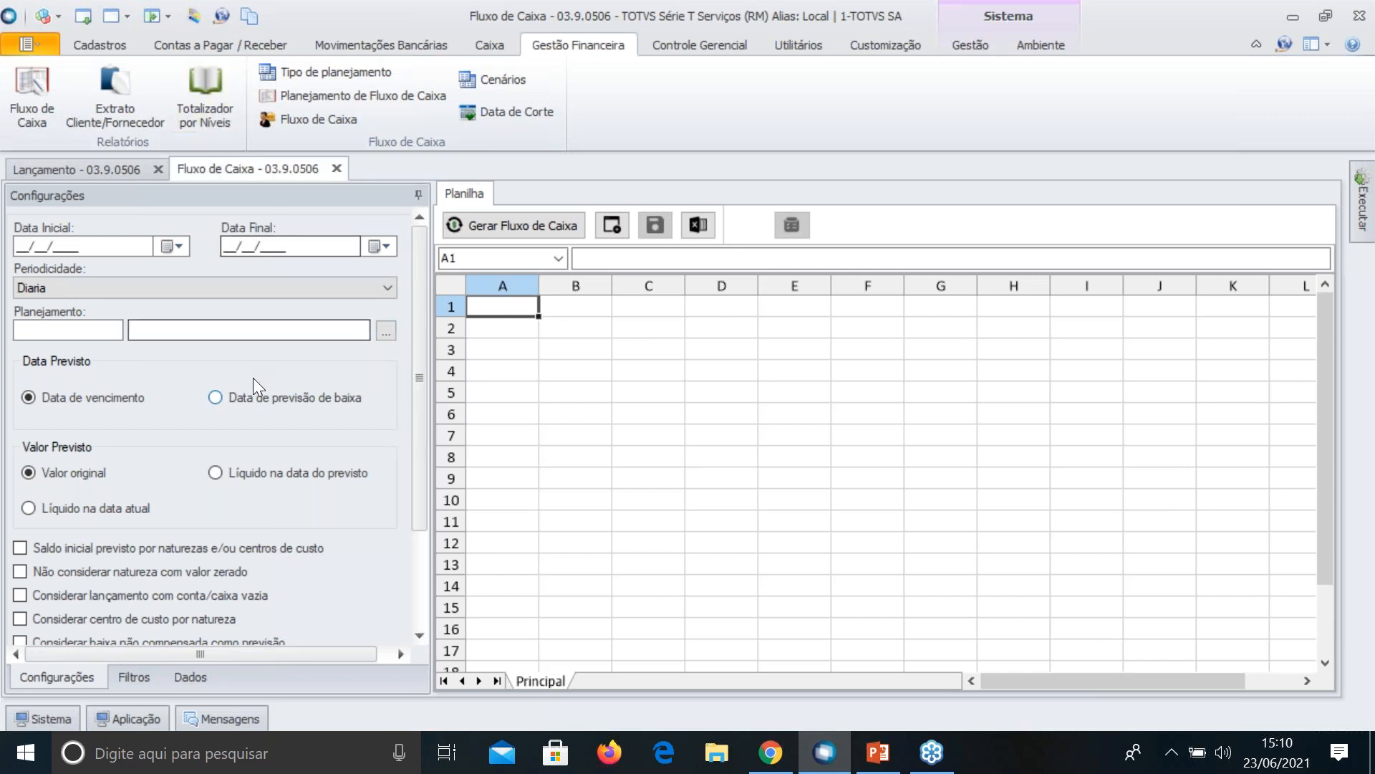
scroll(265, 449, down, 3)
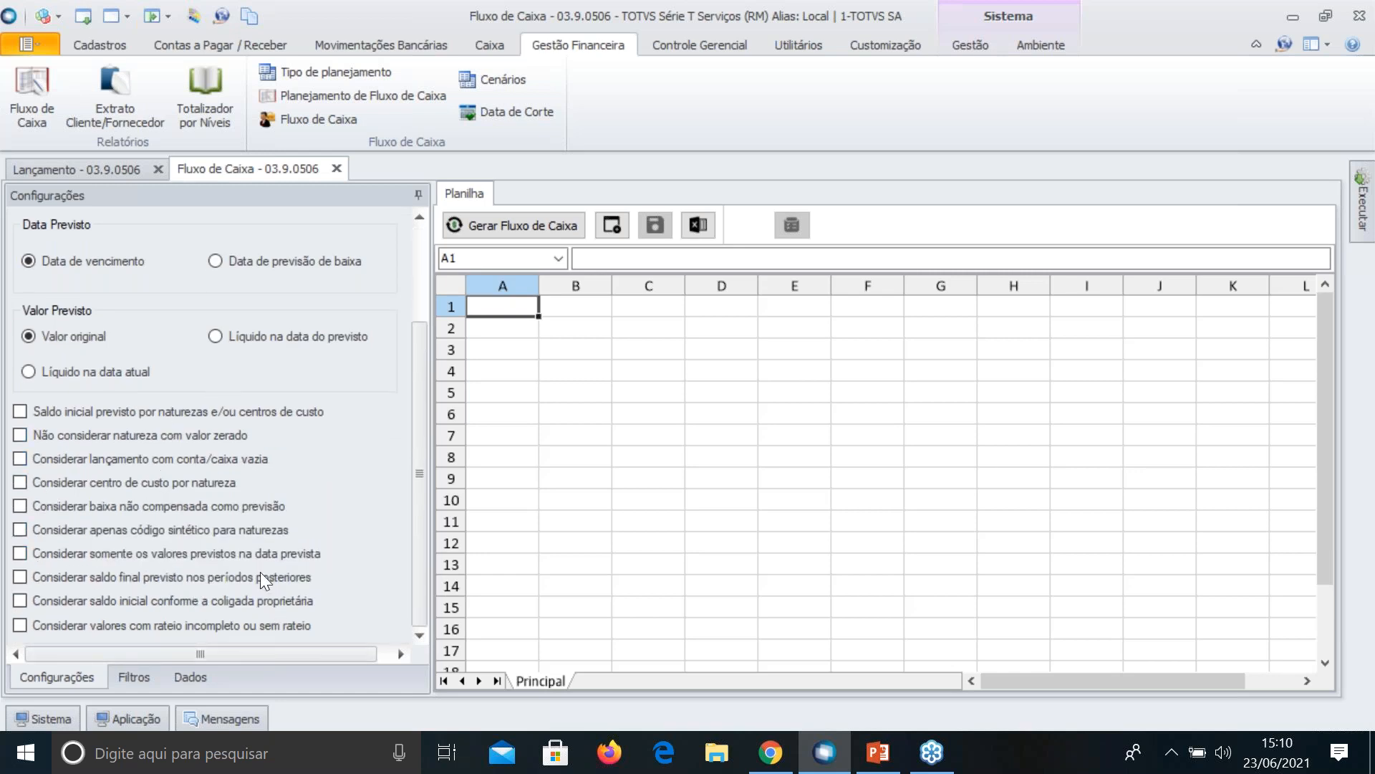
scroll(244, 447, up, 3)
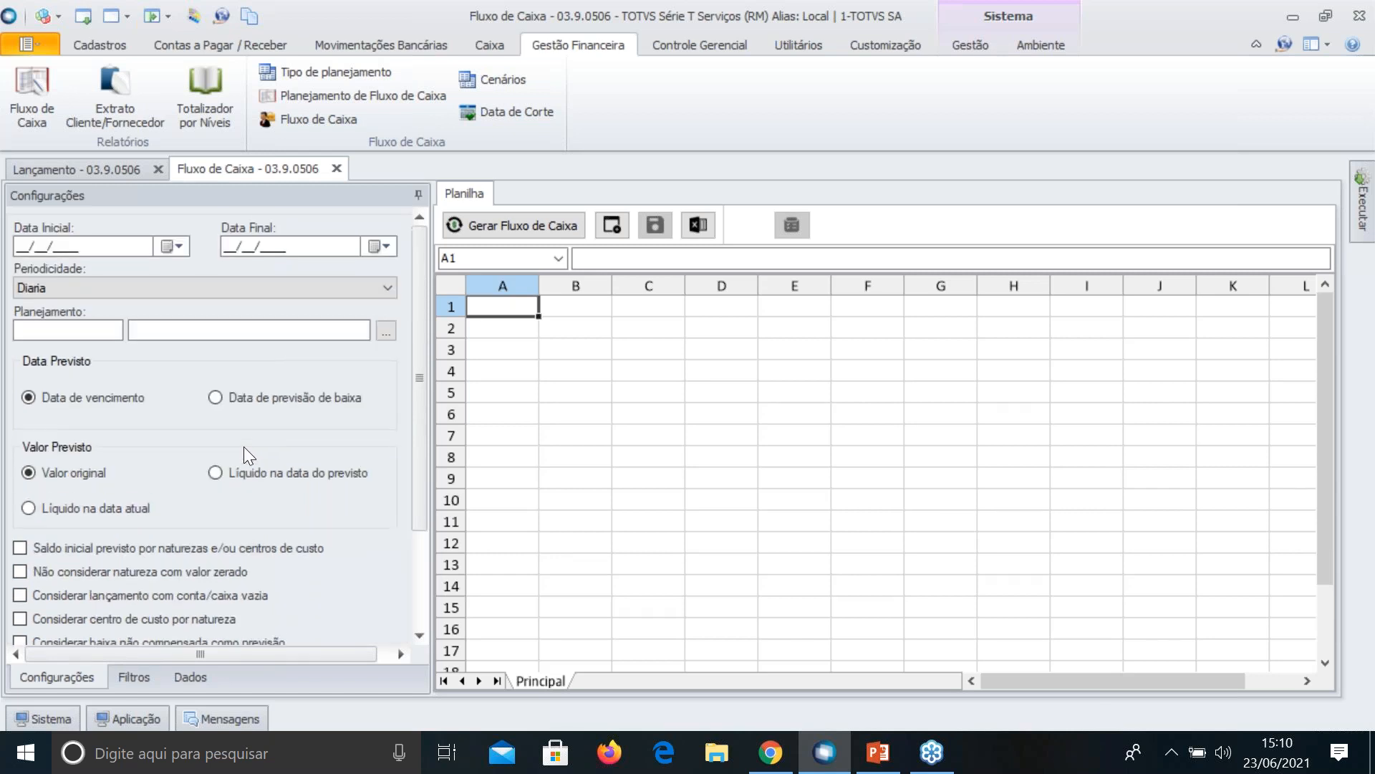
scroll(244, 447, down, 3)
scroll(244, 445, up, 3)
Open the cash flow filters and inspect the Contas Caixas listed under COLIGADA GLOBAL
click(144, 674)
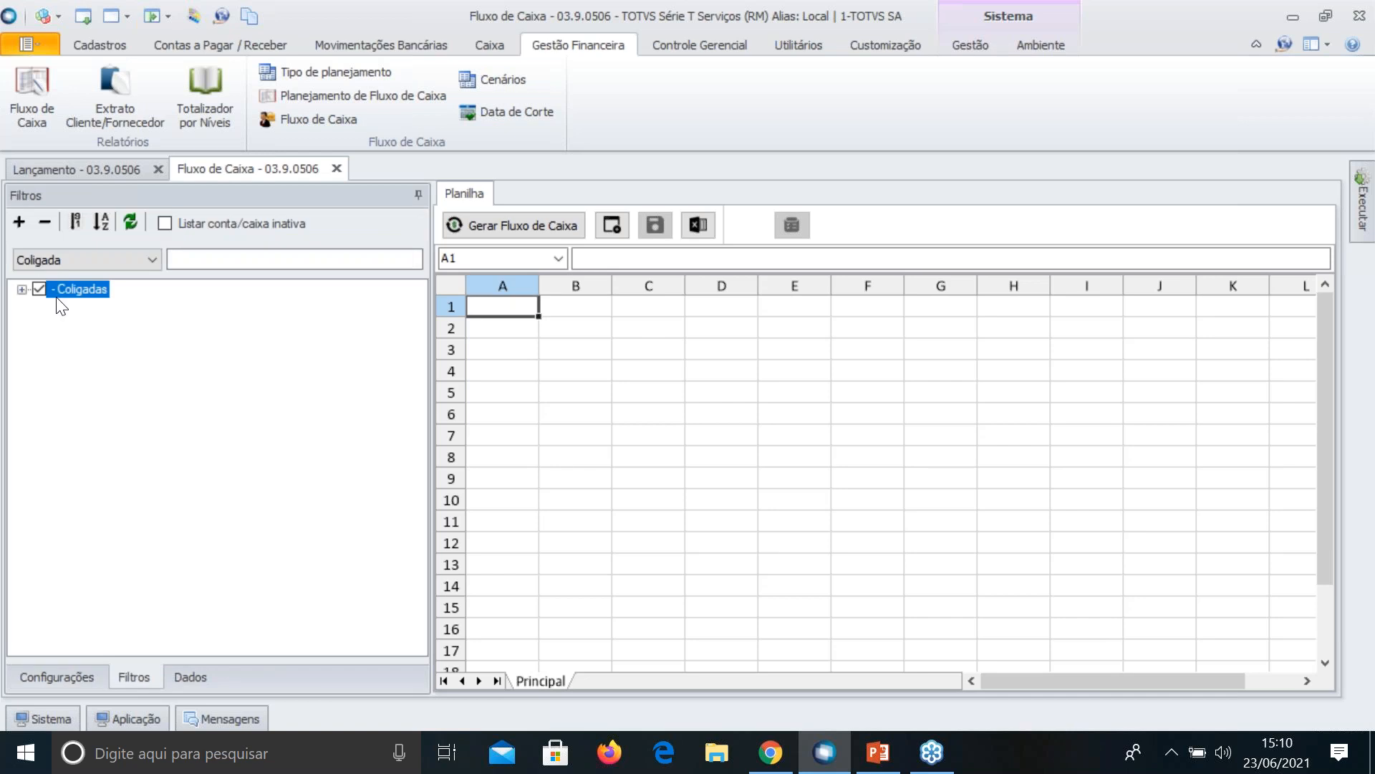
click(22, 289)
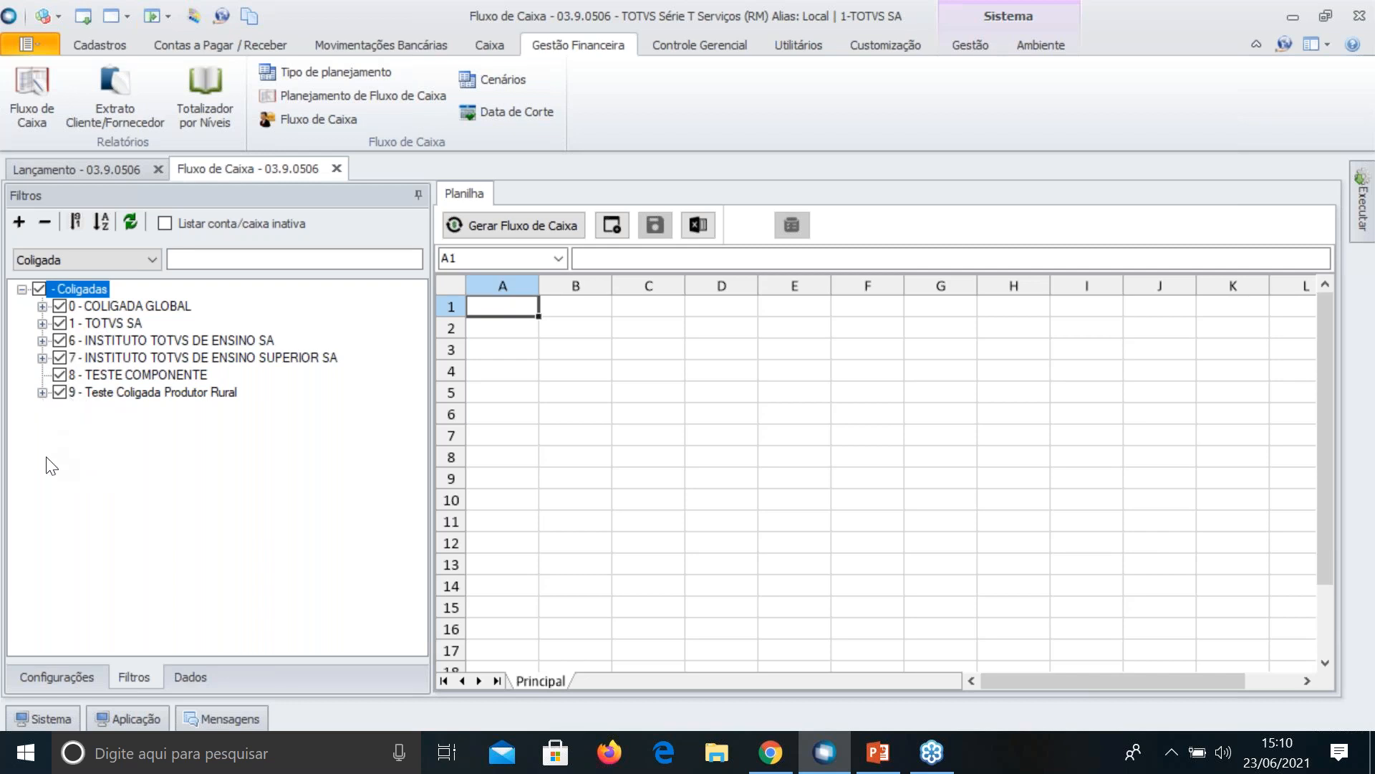
click(43, 307)
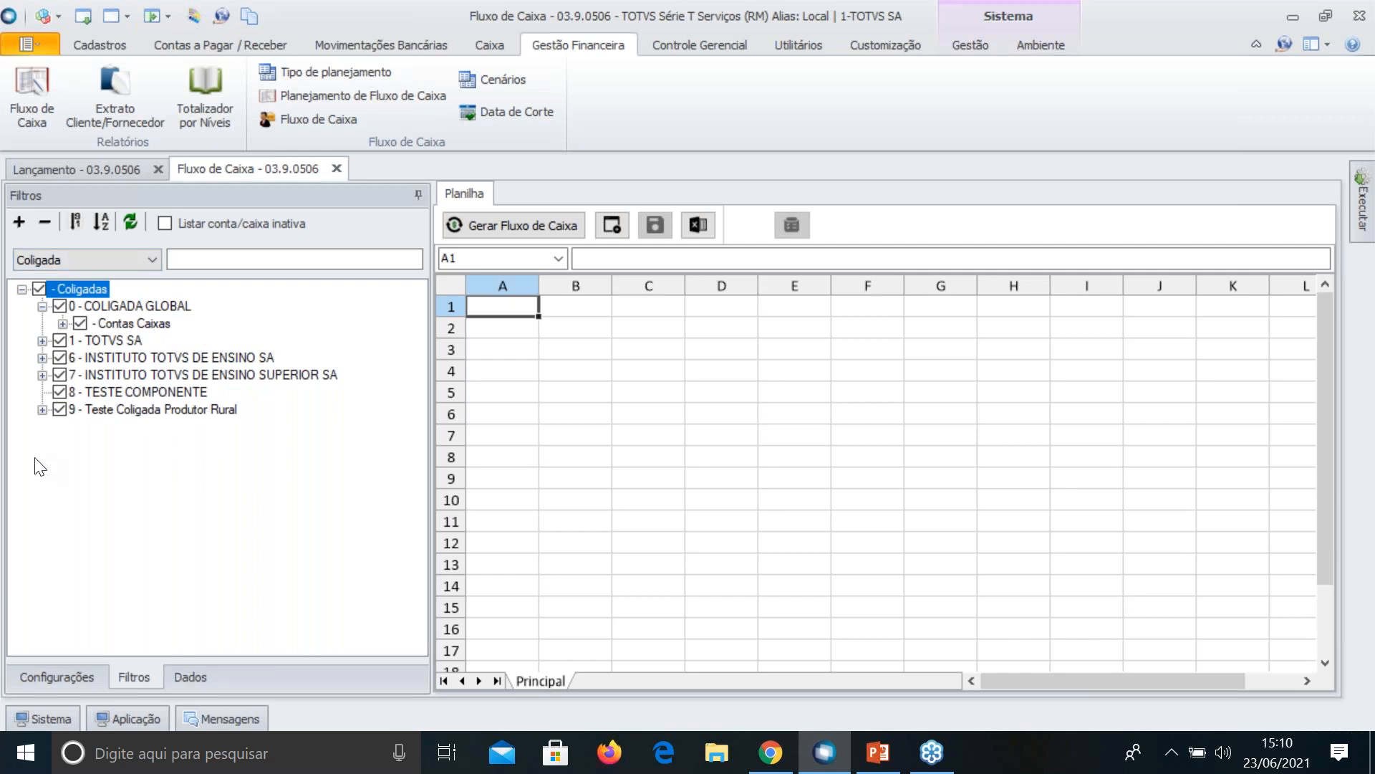
click(60, 325)
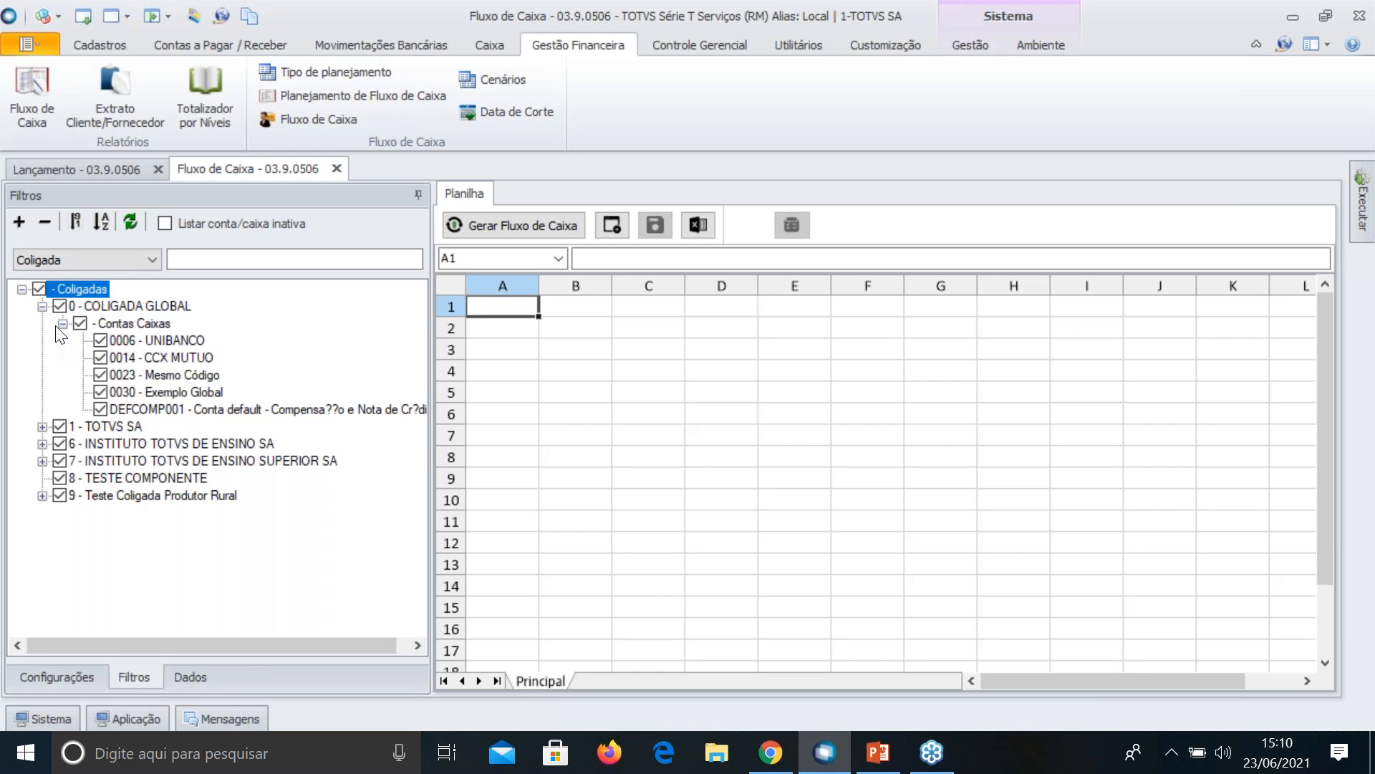
click(62, 324)
Examine the TOTVS SA filter branches, expanding its Filiais and the Contas Caixas of Filial Belo Horizonte
click(42, 341)
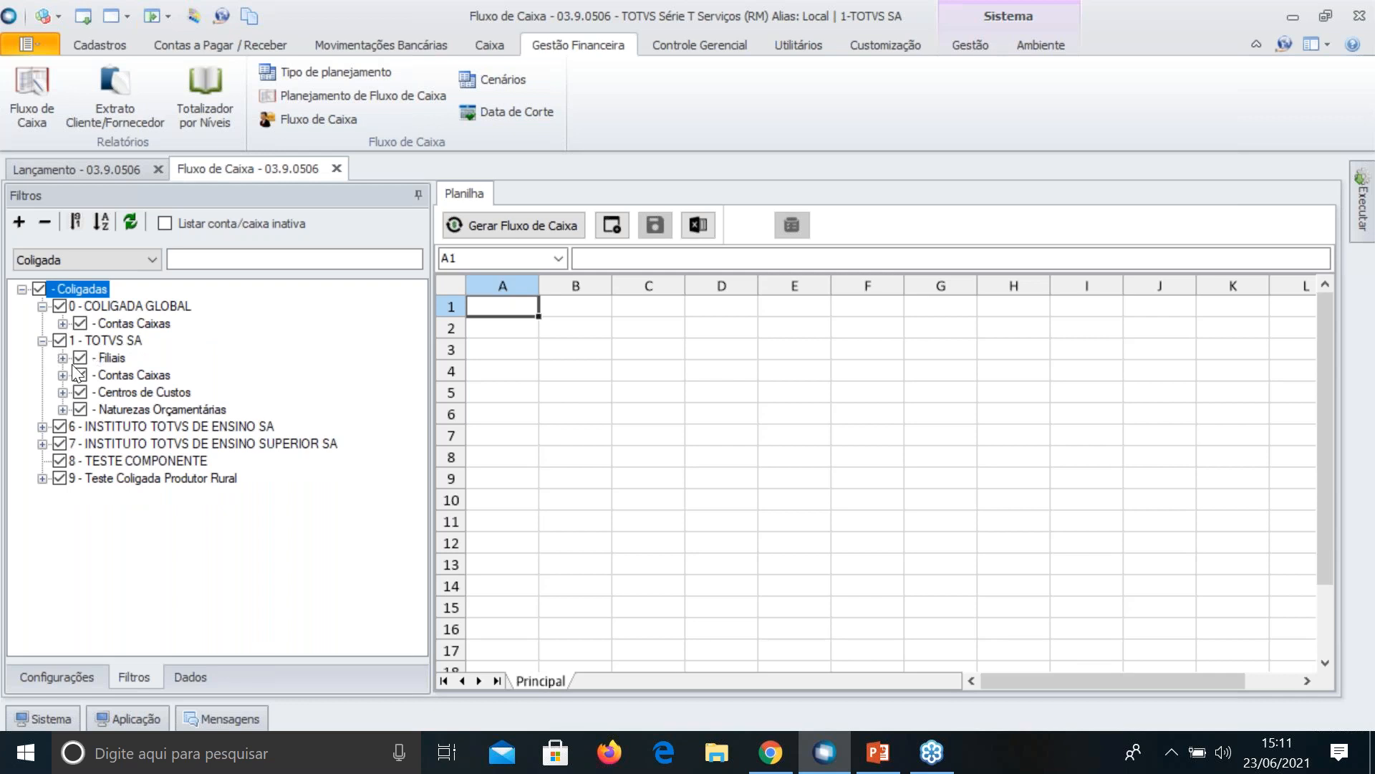
click(63, 357)
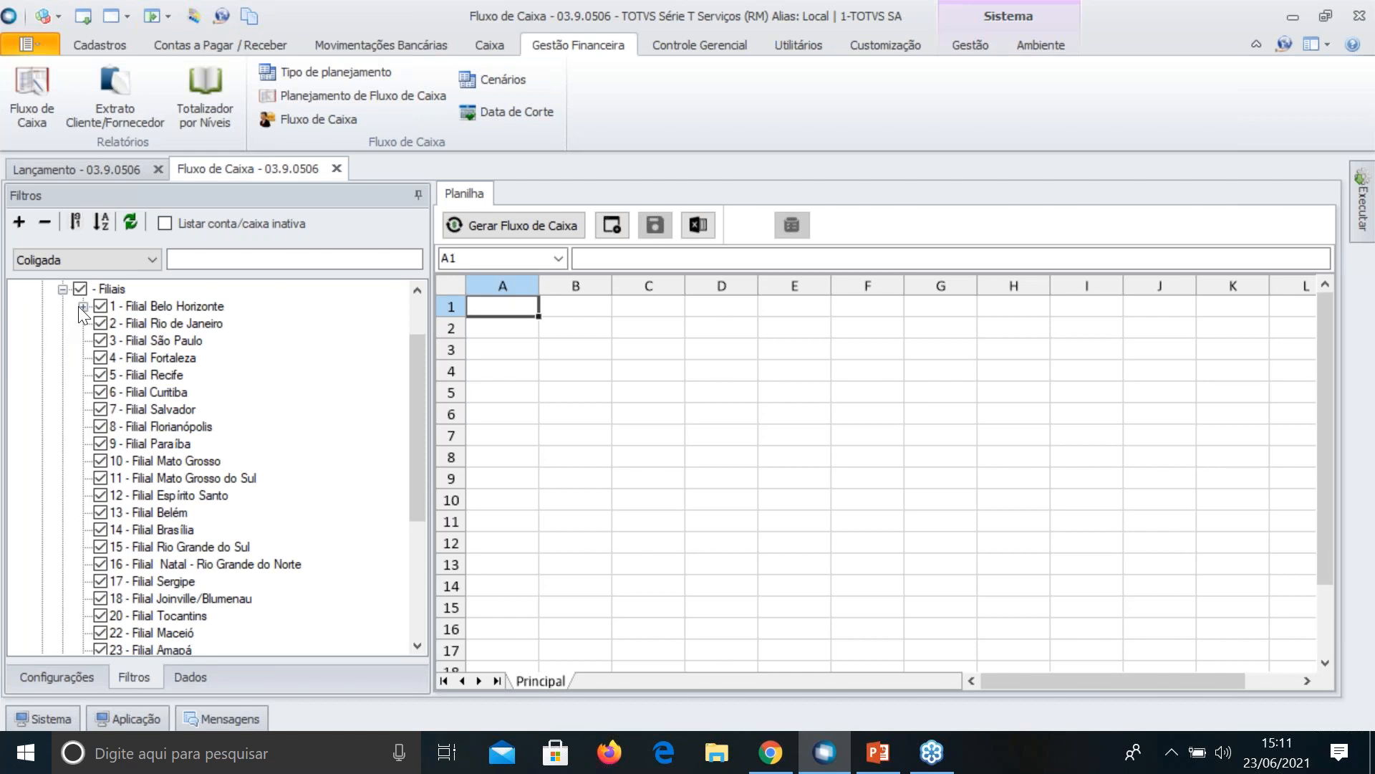
click(62, 289)
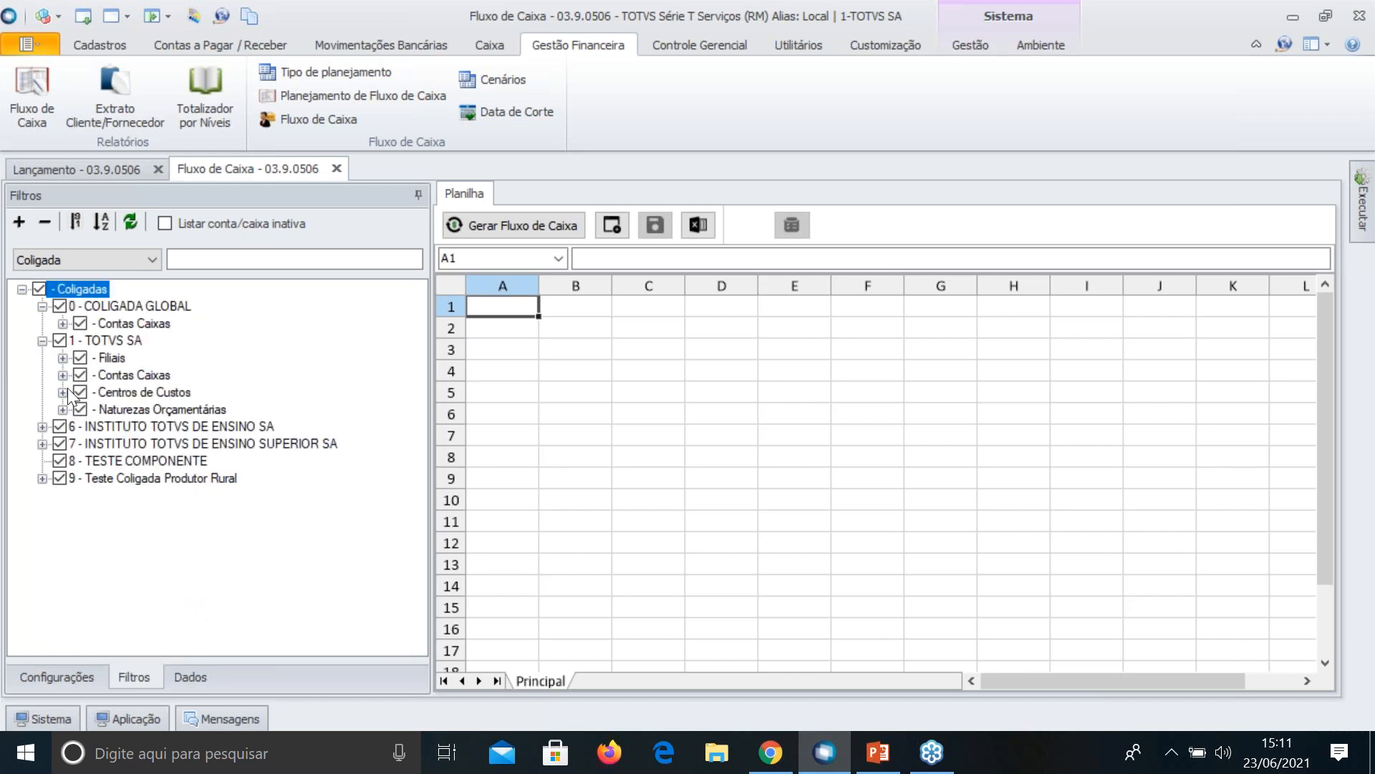
click(63, 357)
click(83, 306)
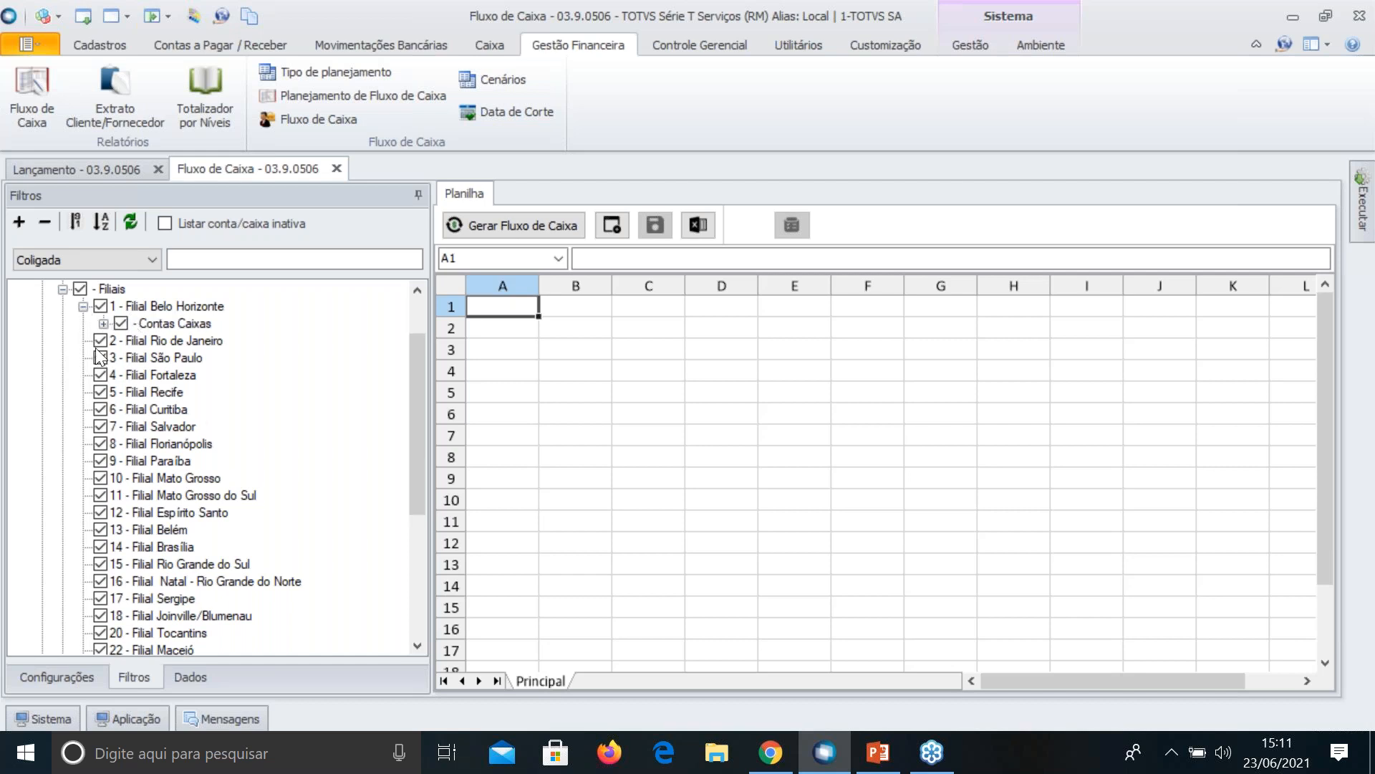
scroll(167, 466, up, 2)
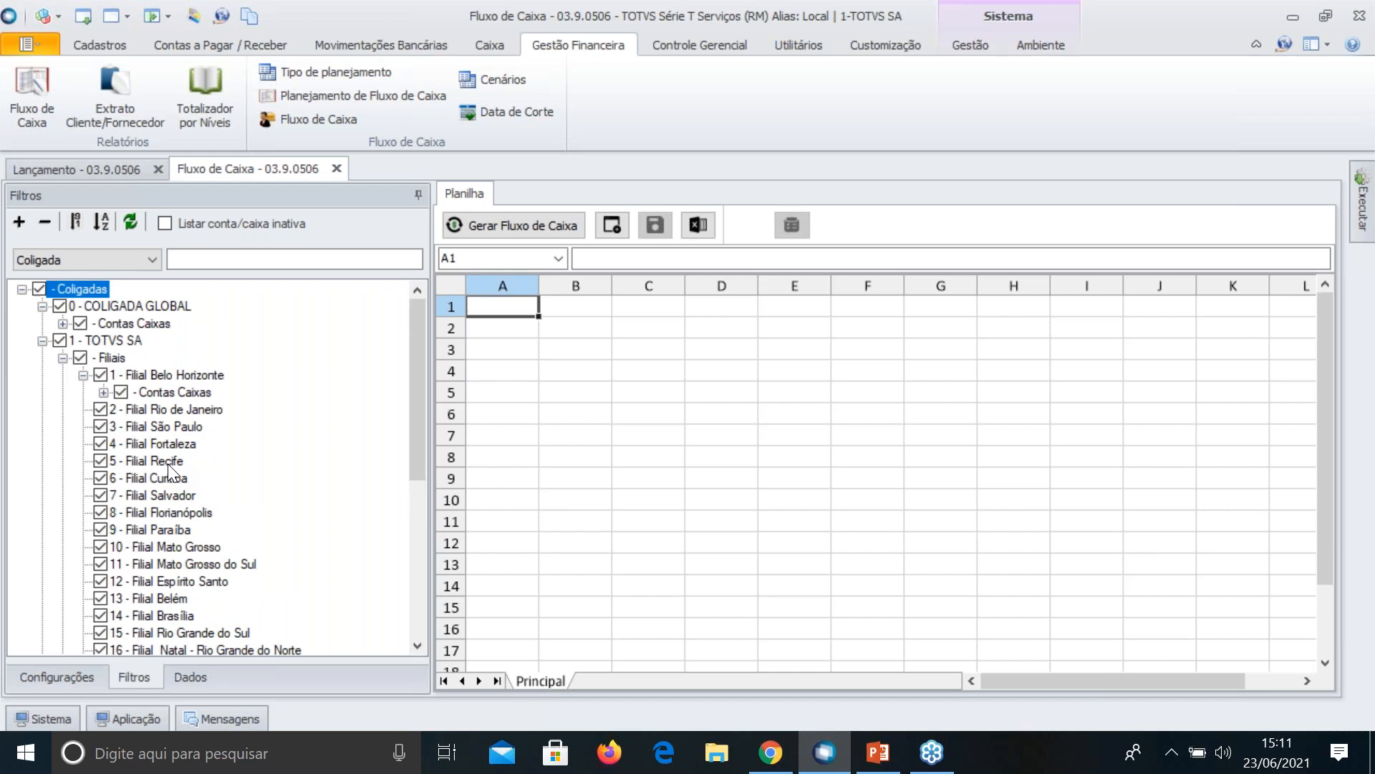
click(103, 392)
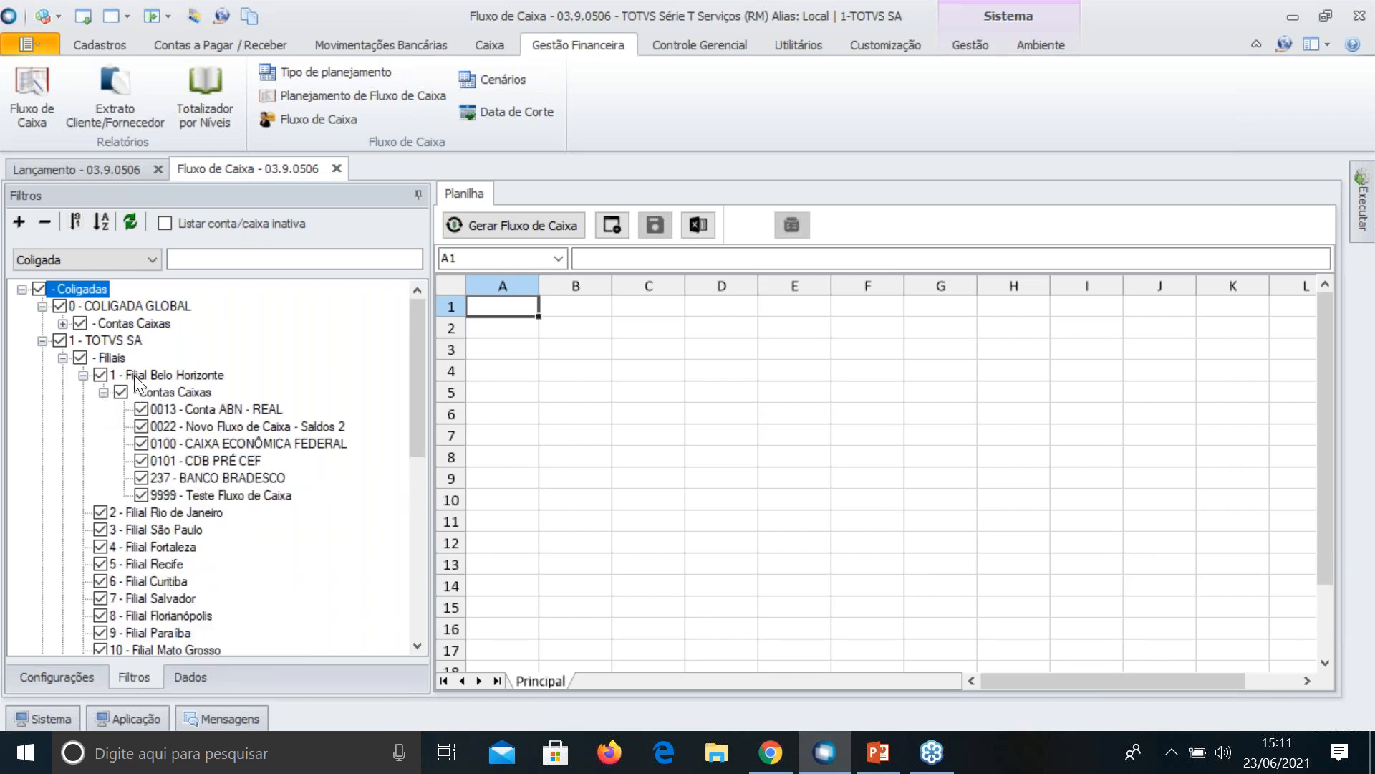
scroll(123, 438, down, 7)
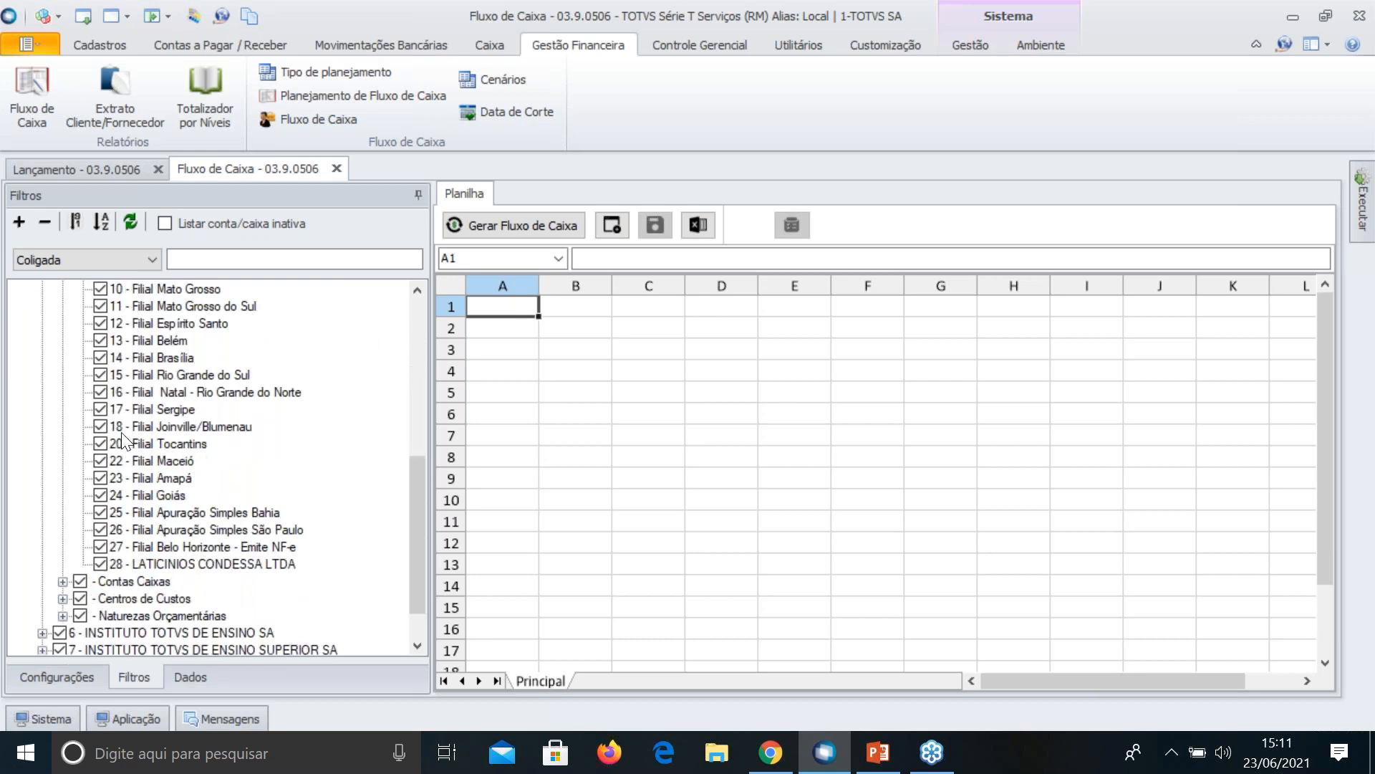
scroll(123, 438, down, 1)
scroll(123, 439, up, 8)
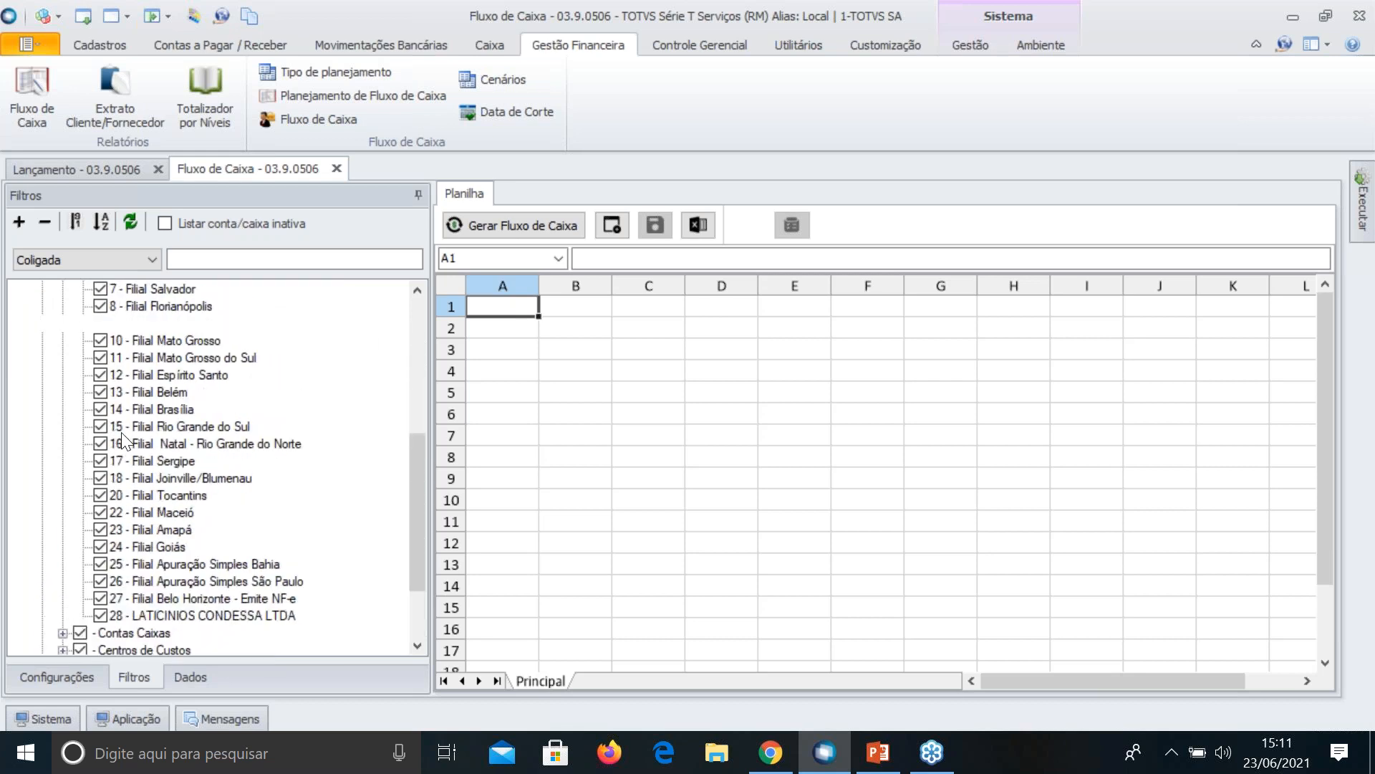
Collapse the whole Coligadas filter tree, expand all of its levels at once and look through them
click(44, 222)
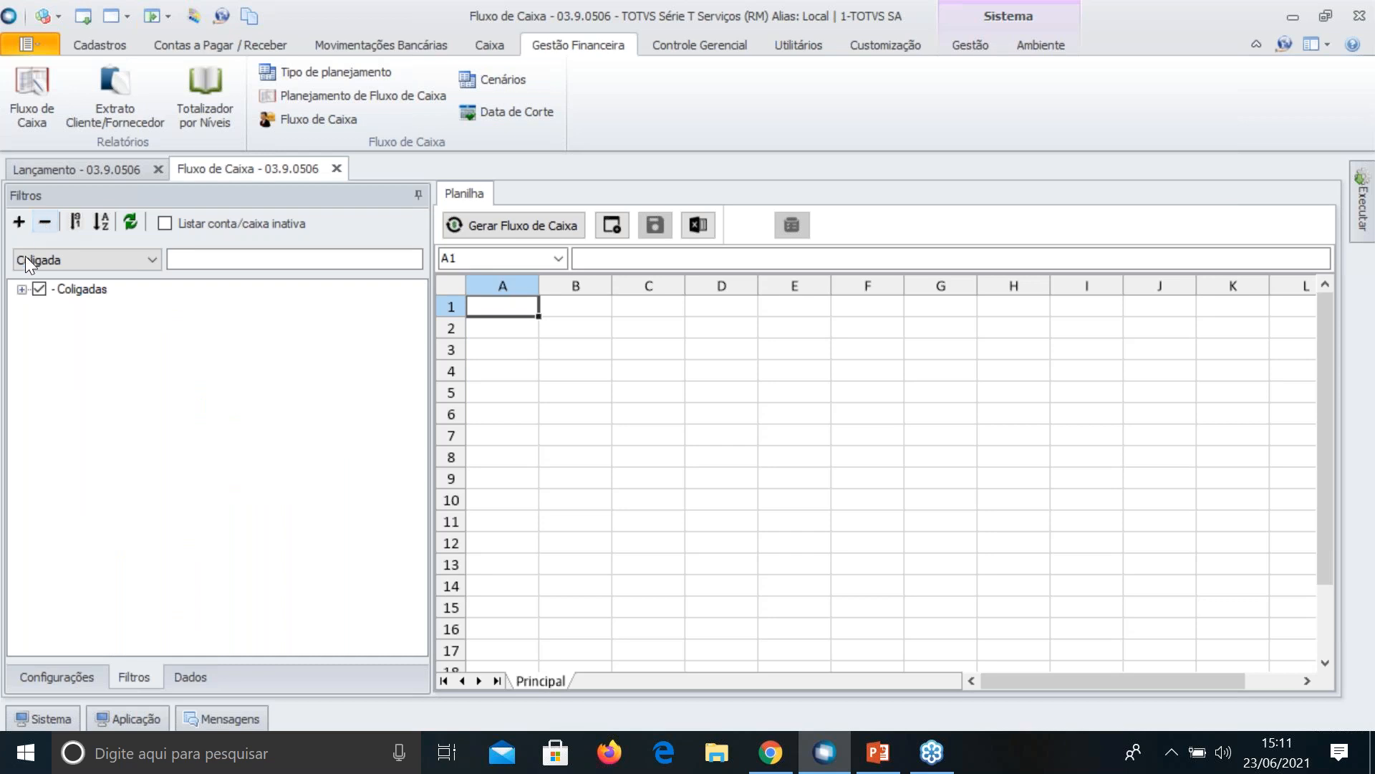
click(21, 290)
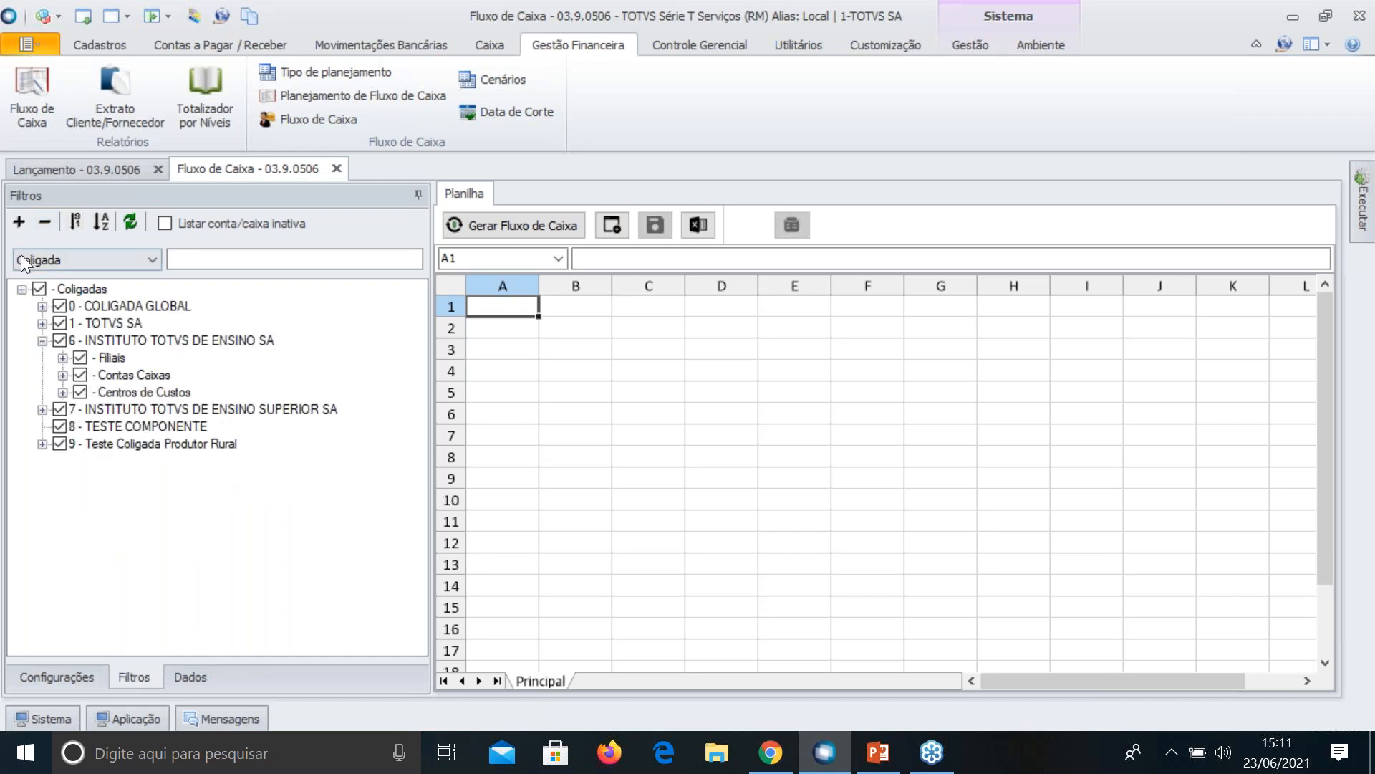
click(17, 221)
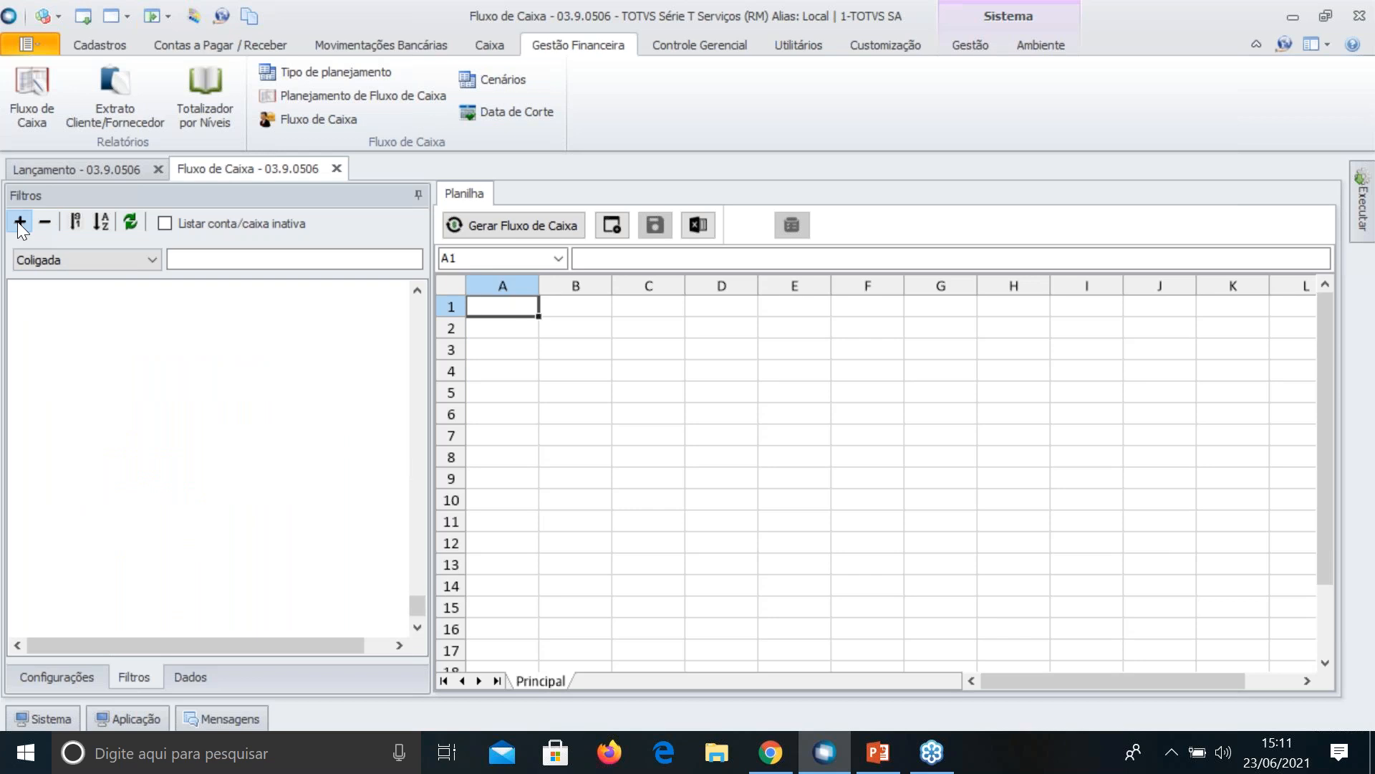
scroll(139, 371, down, 1)
scroll(141, 387, down, 6)
scroll(141, 387, up, 7)
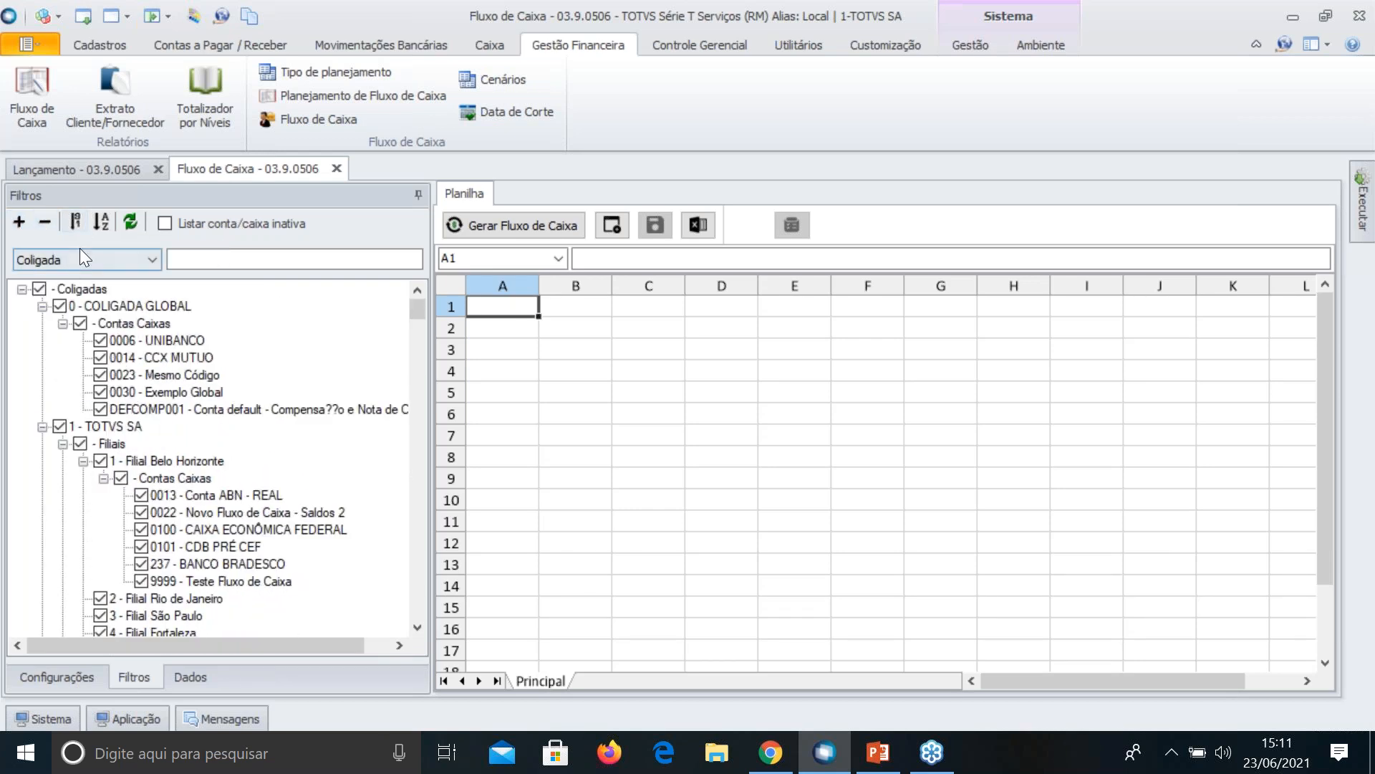
Sort the filter tree alphabetically by description and expand the Contas Caixas of COLIGADA GLOBAL
click(76, 224)
click(106, 221)
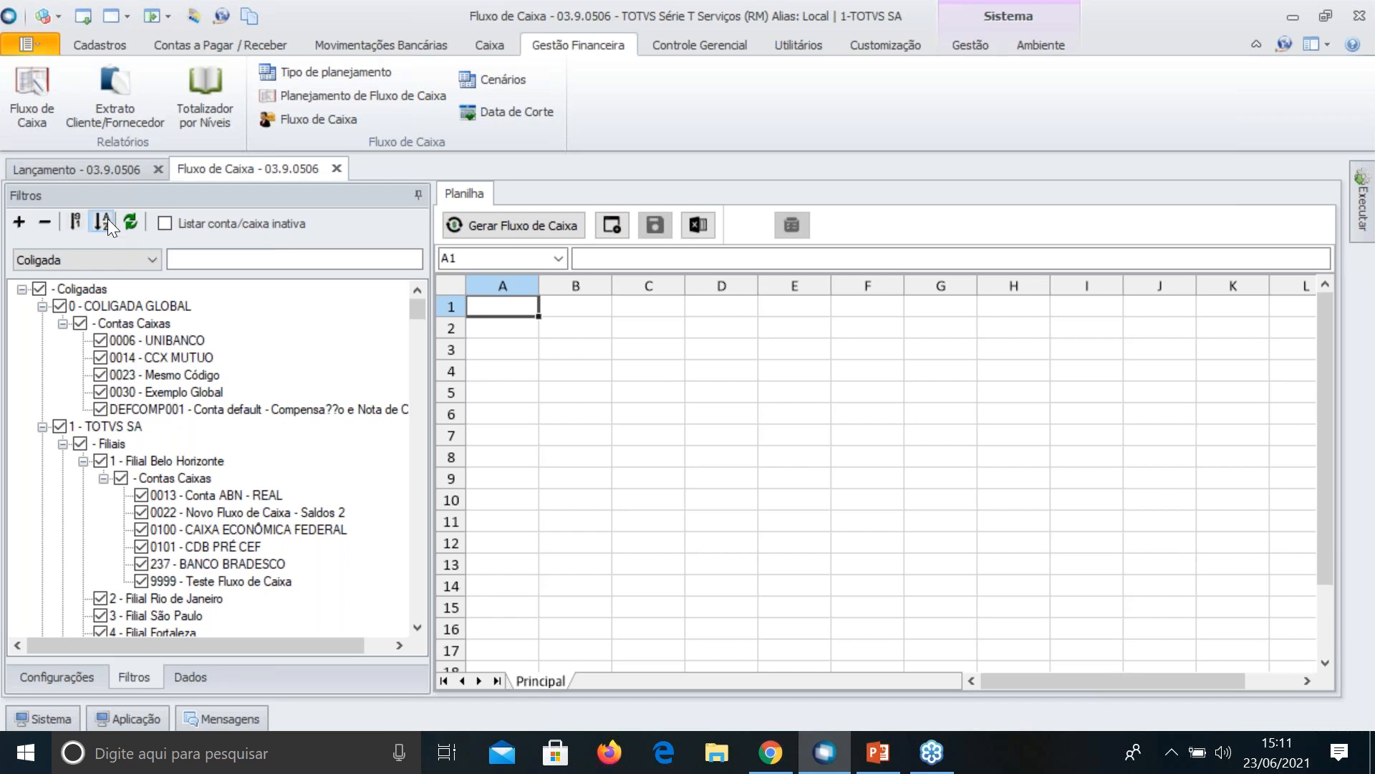
click(42, 305)
click(63, 323)
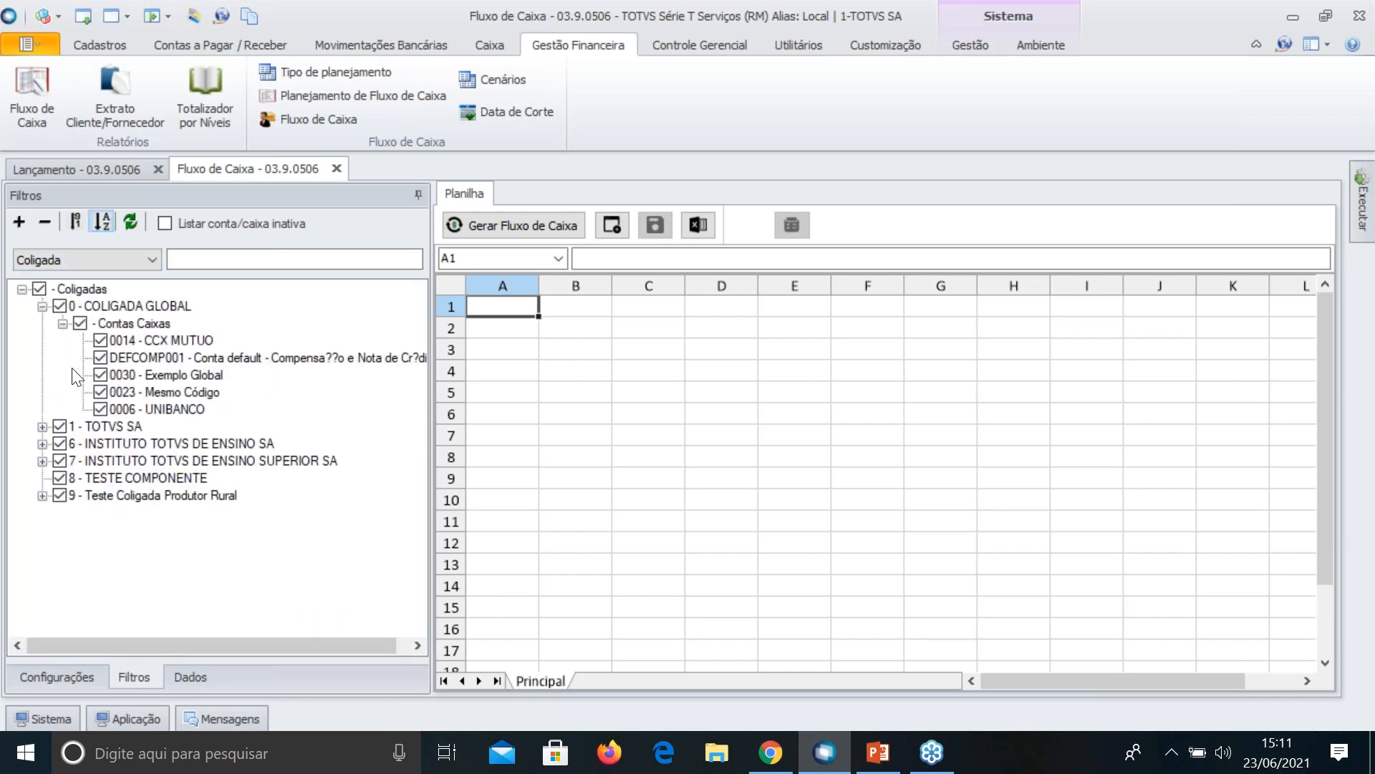
Reapply the alphabetical sort to the filter tree and expand the Filiais of TOTVS SA
click(46, 426)
click(63, 444)
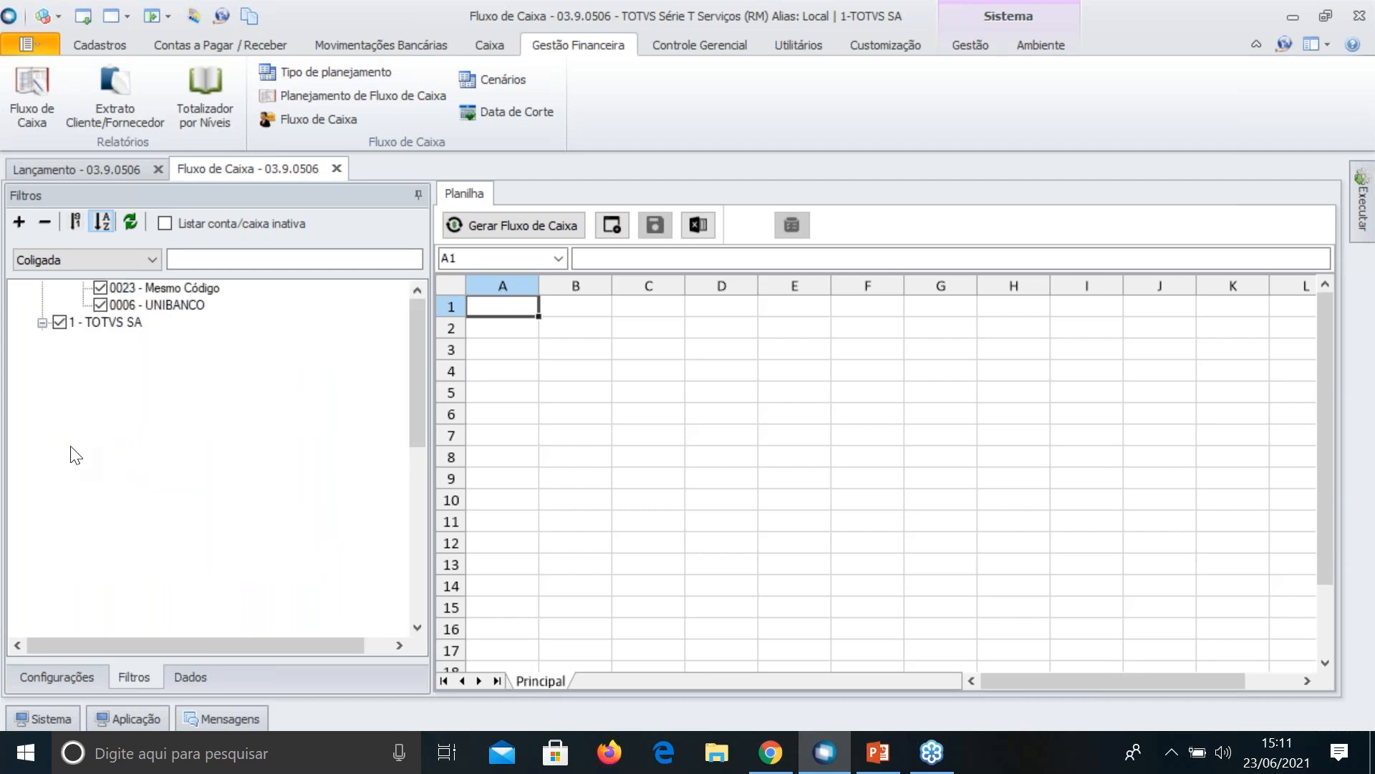
click(96, 223)
click(42, 324)
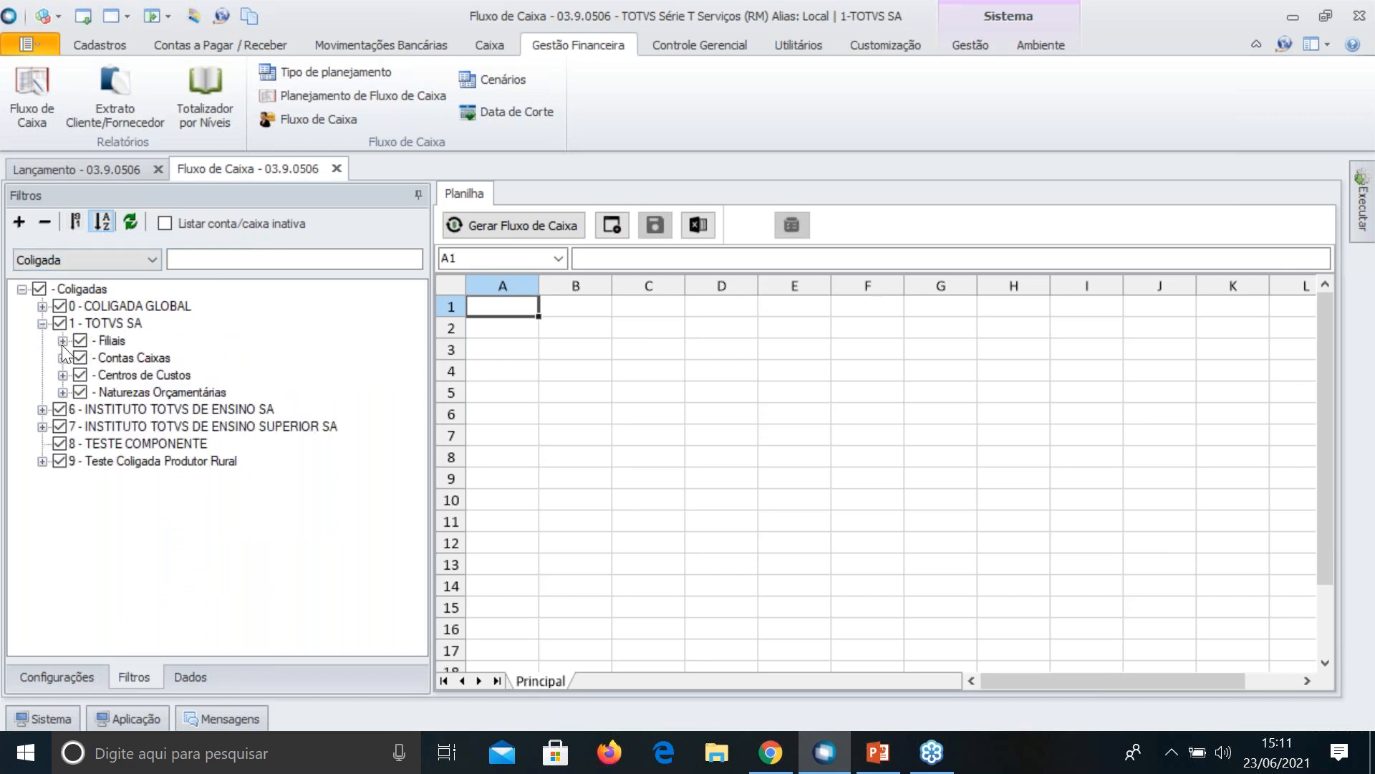
click(63, 341)
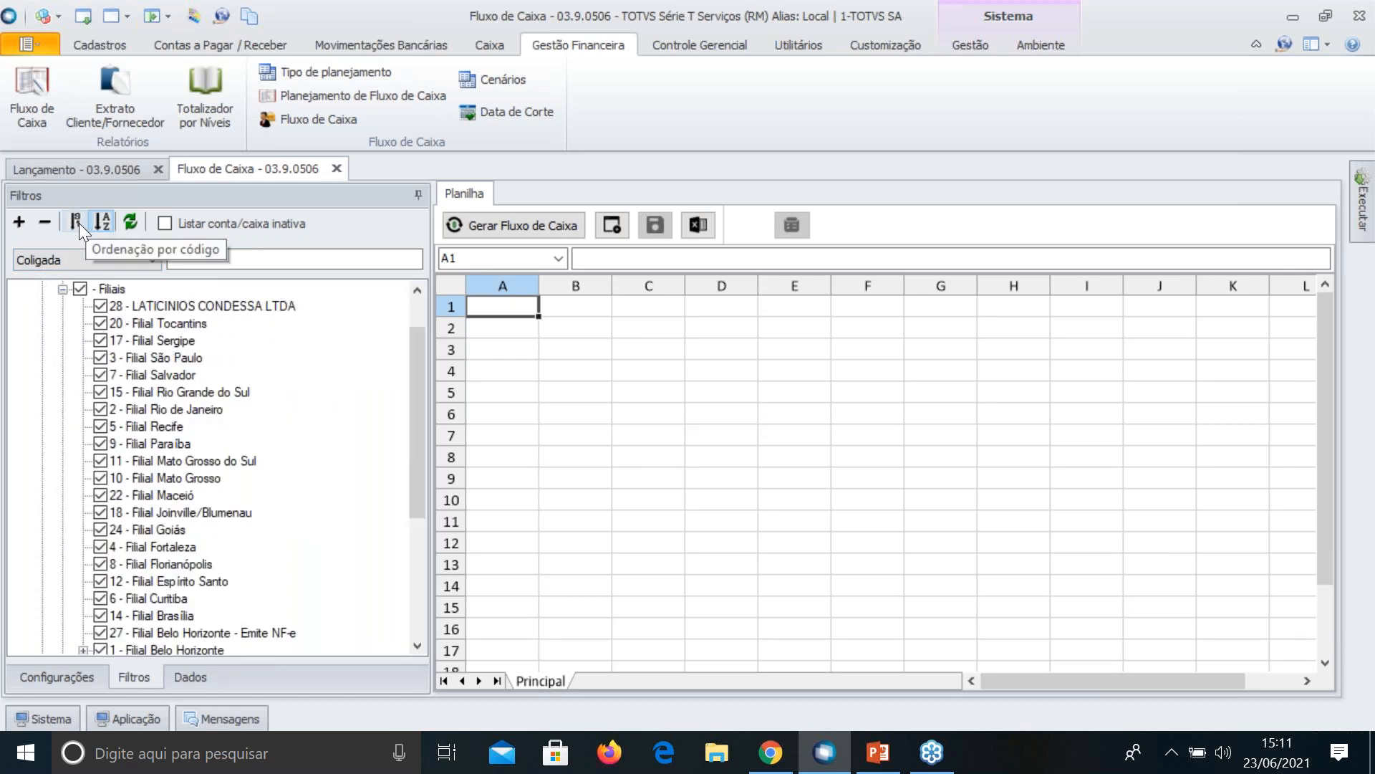
Sort the filter tree by code and expand TOTVS SA
click(78, 222)
click(42, 323)
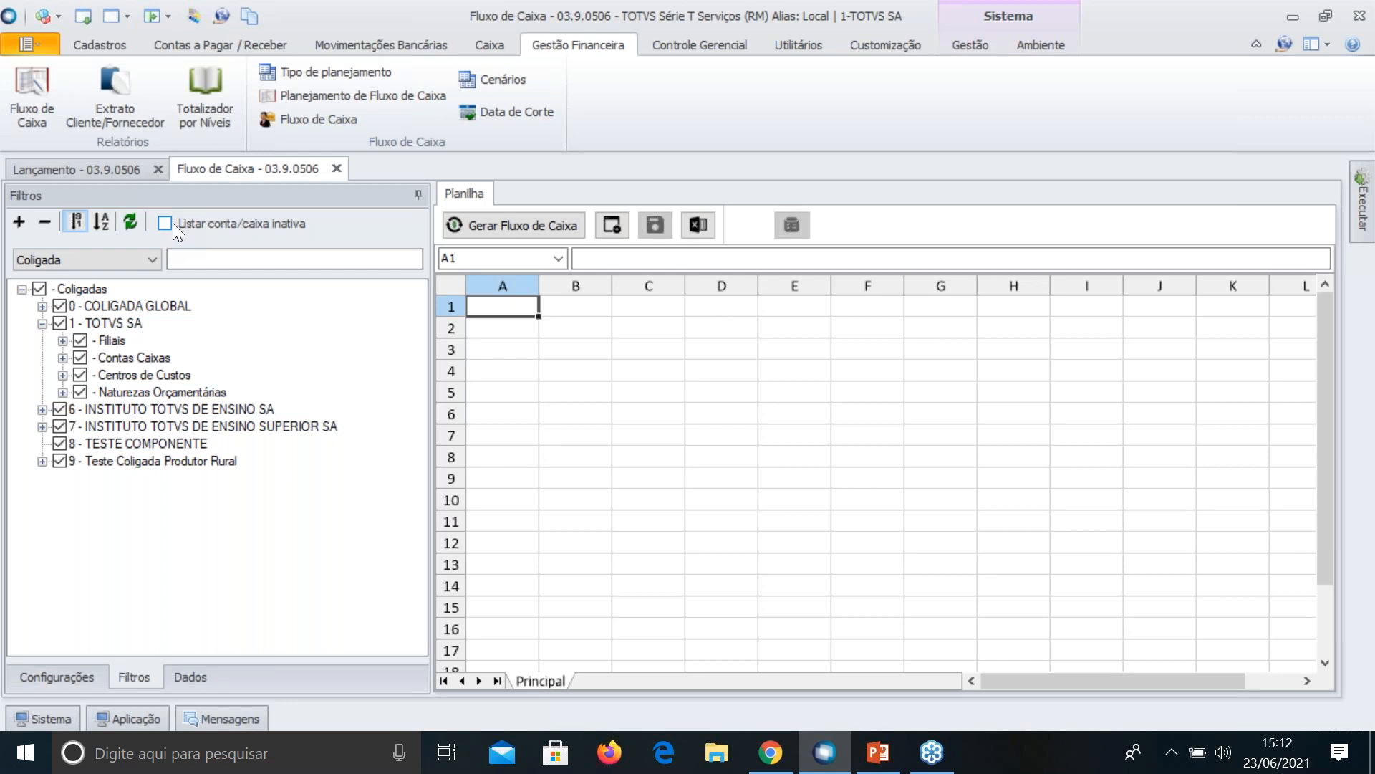
Set the filter type to Filial and search the tree for "Filial rio de Ja"
click(130, 263)
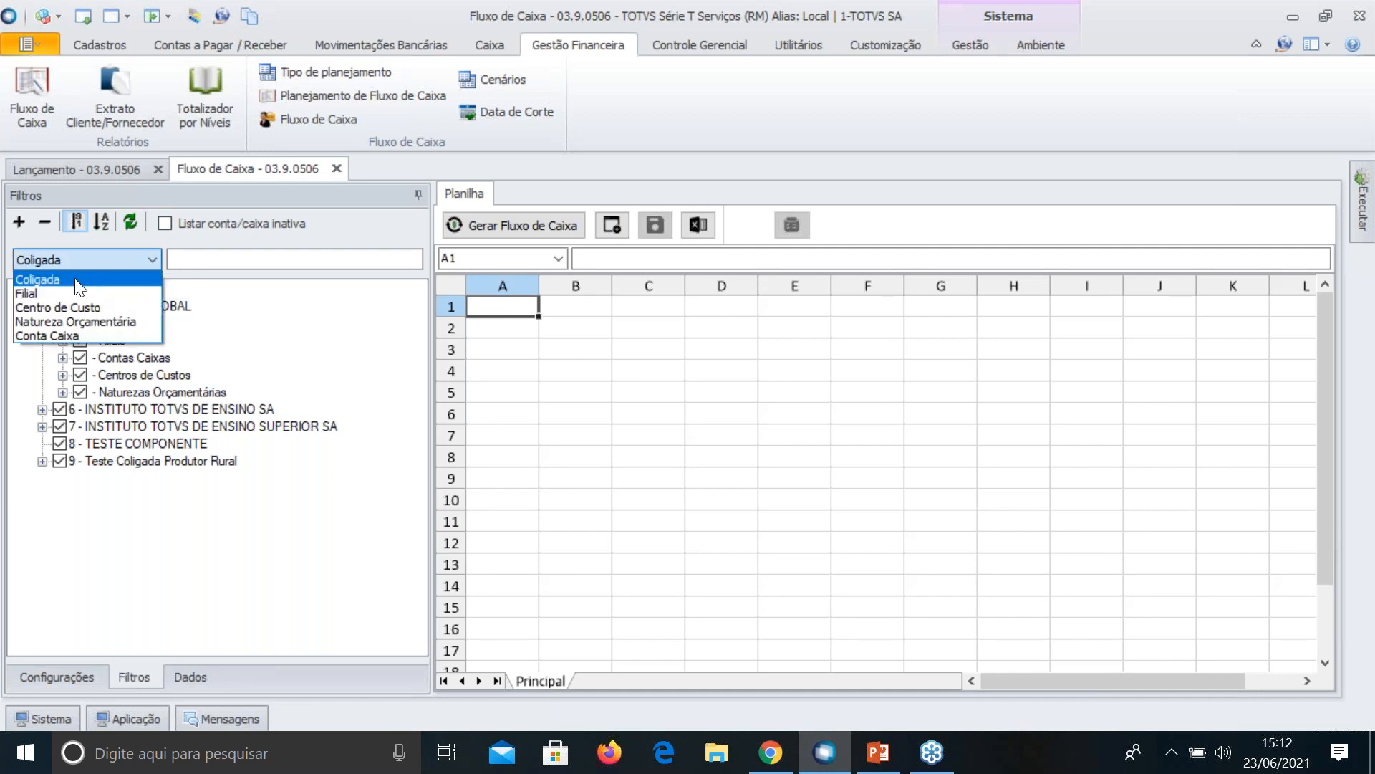
click(63, 292)
click(189, 265)
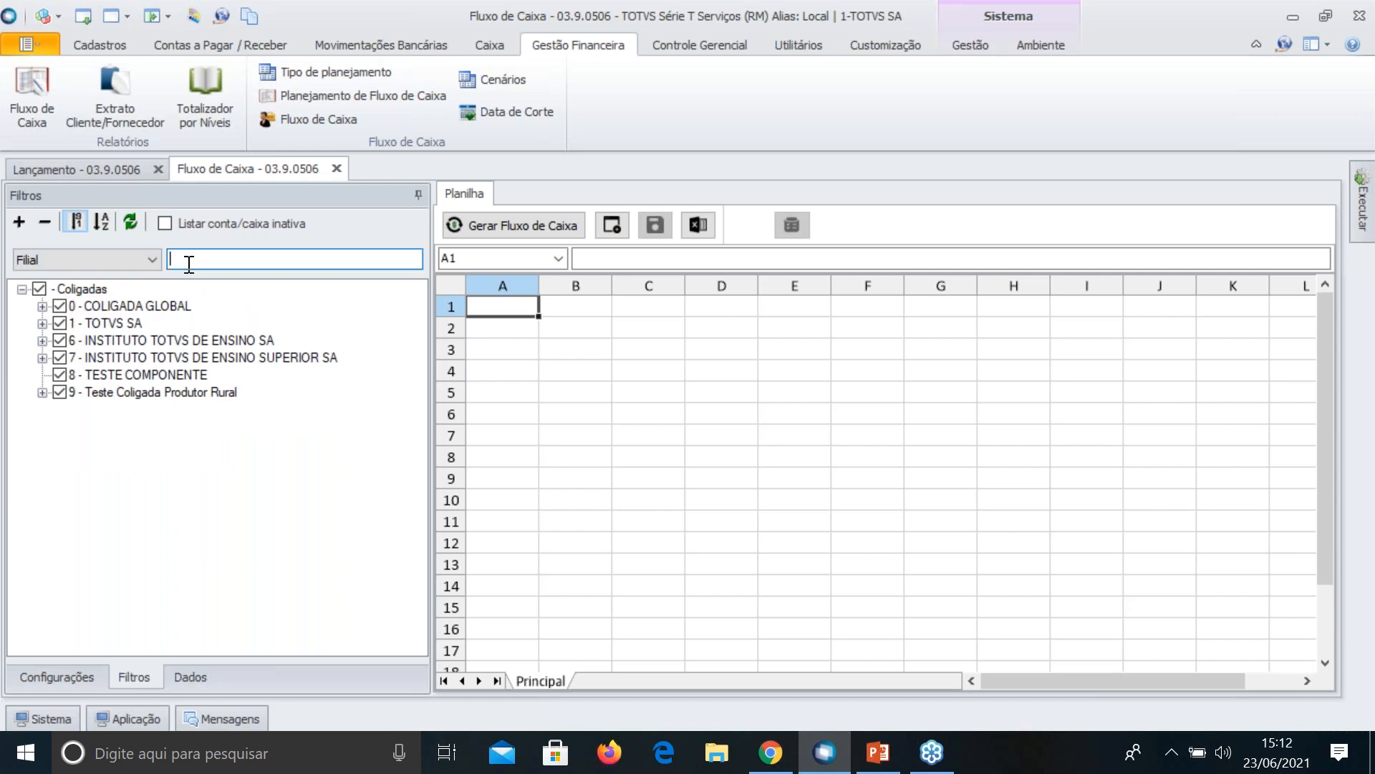
text(F)
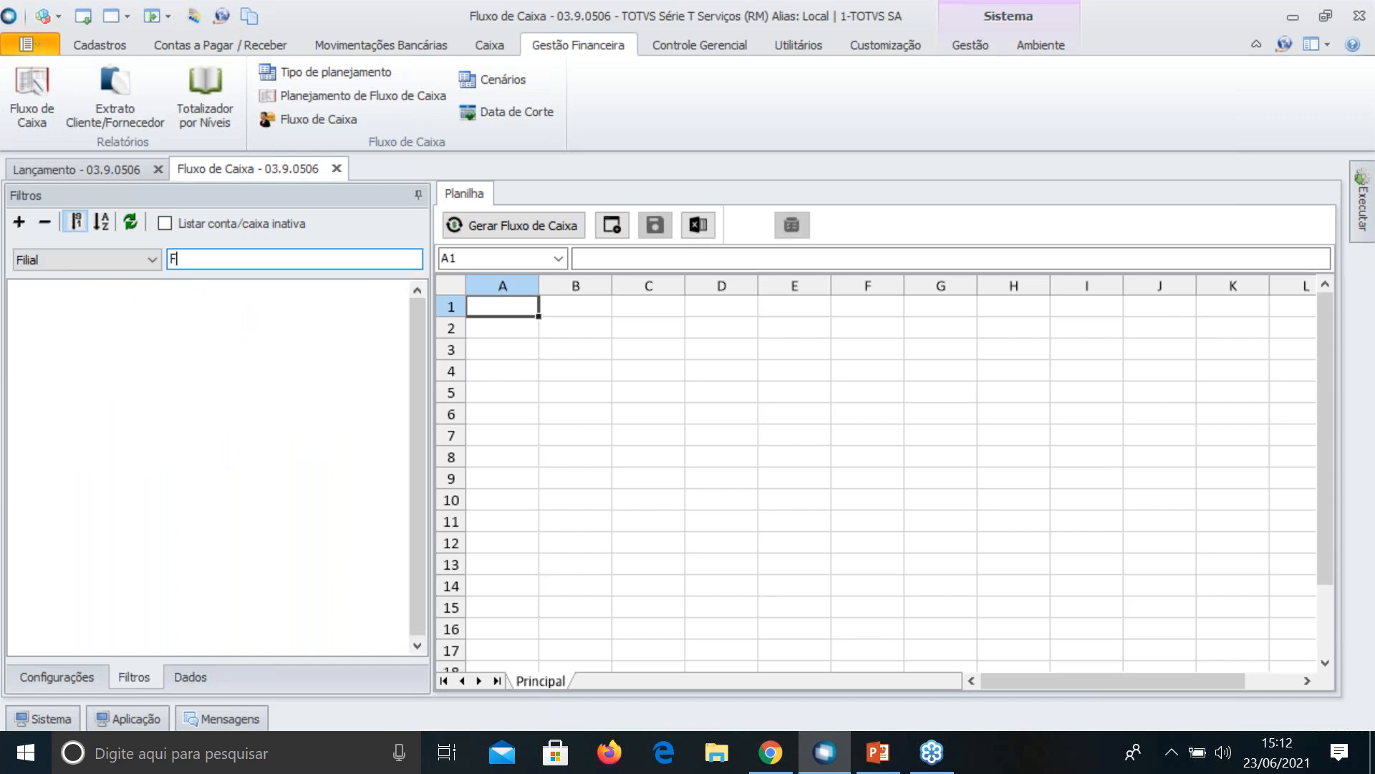
text(ilial rio de Ja)
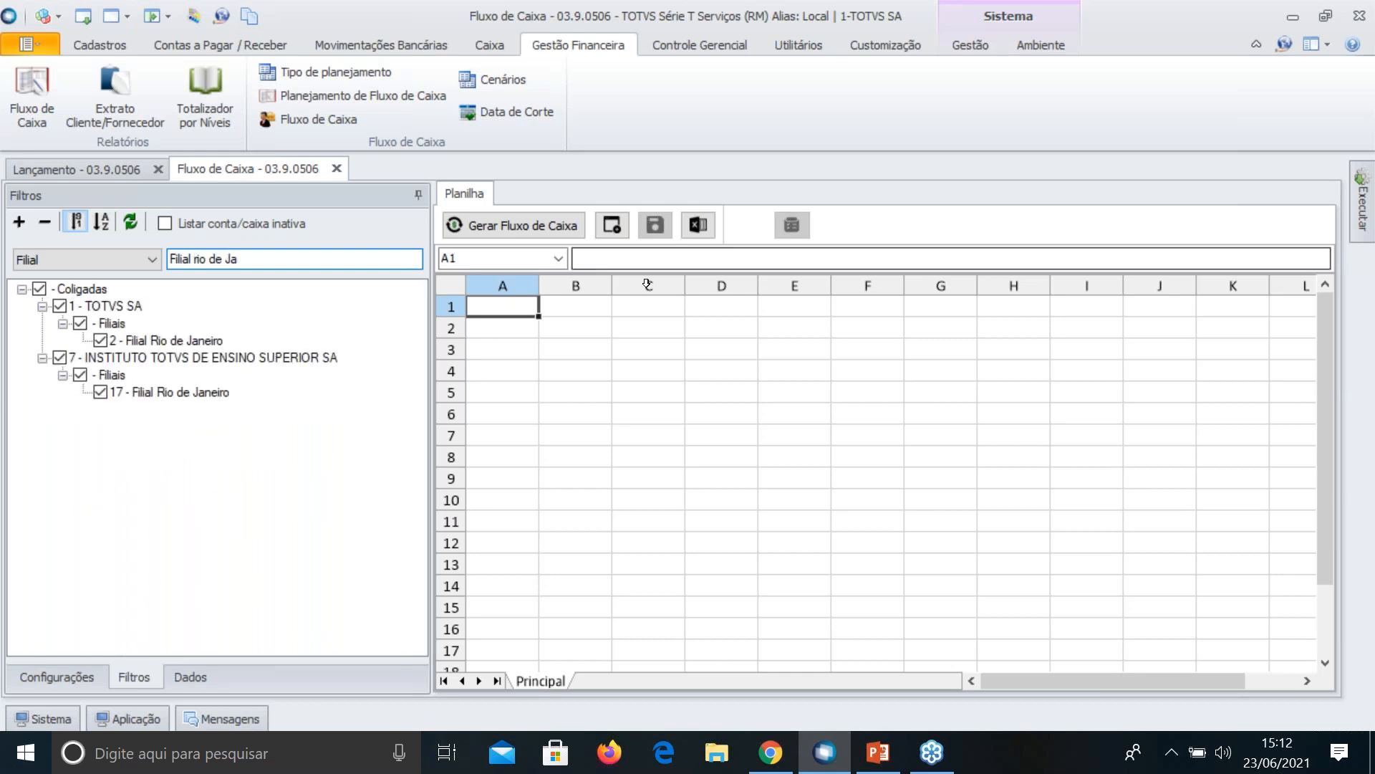
Clear the branch search text from the filters and open the cash flow's Dados view
drag(273, 264, 165, 245)
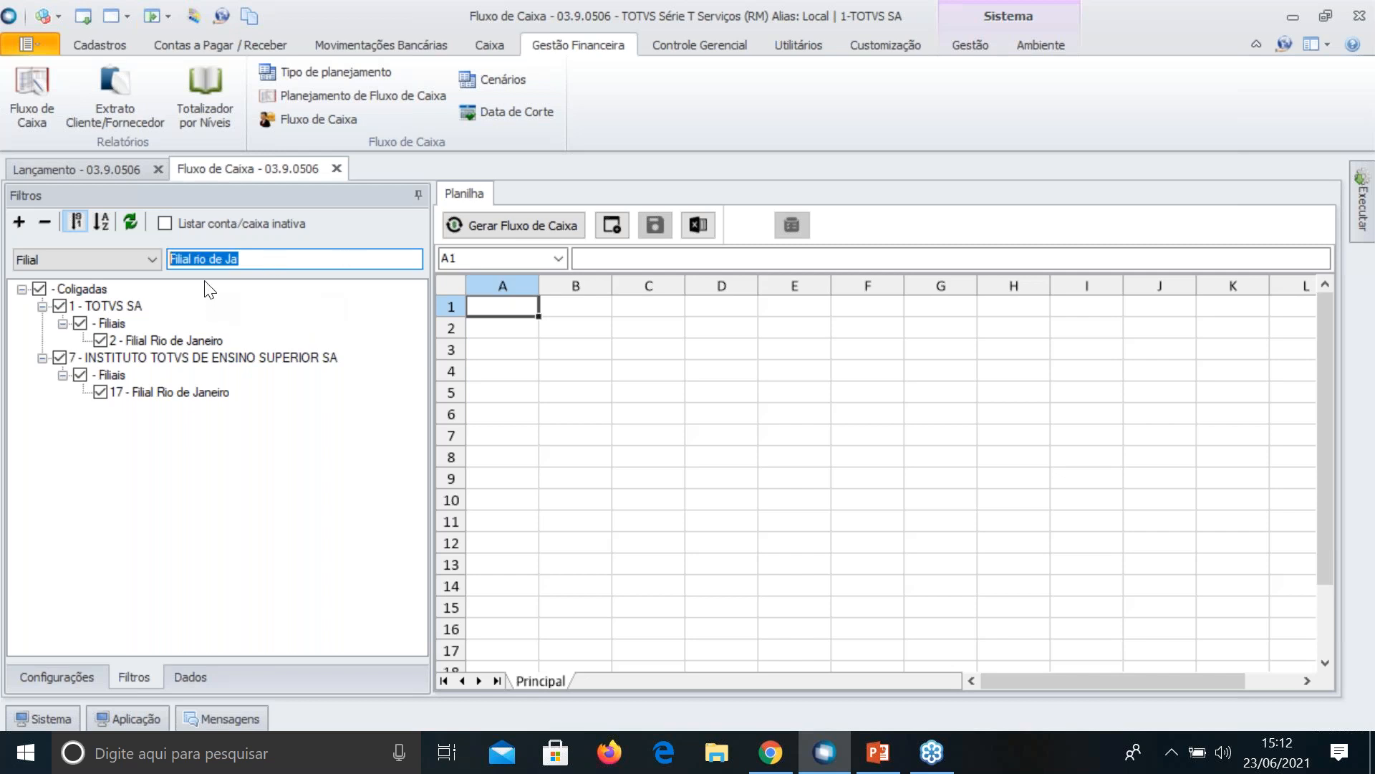
click(139, 262)
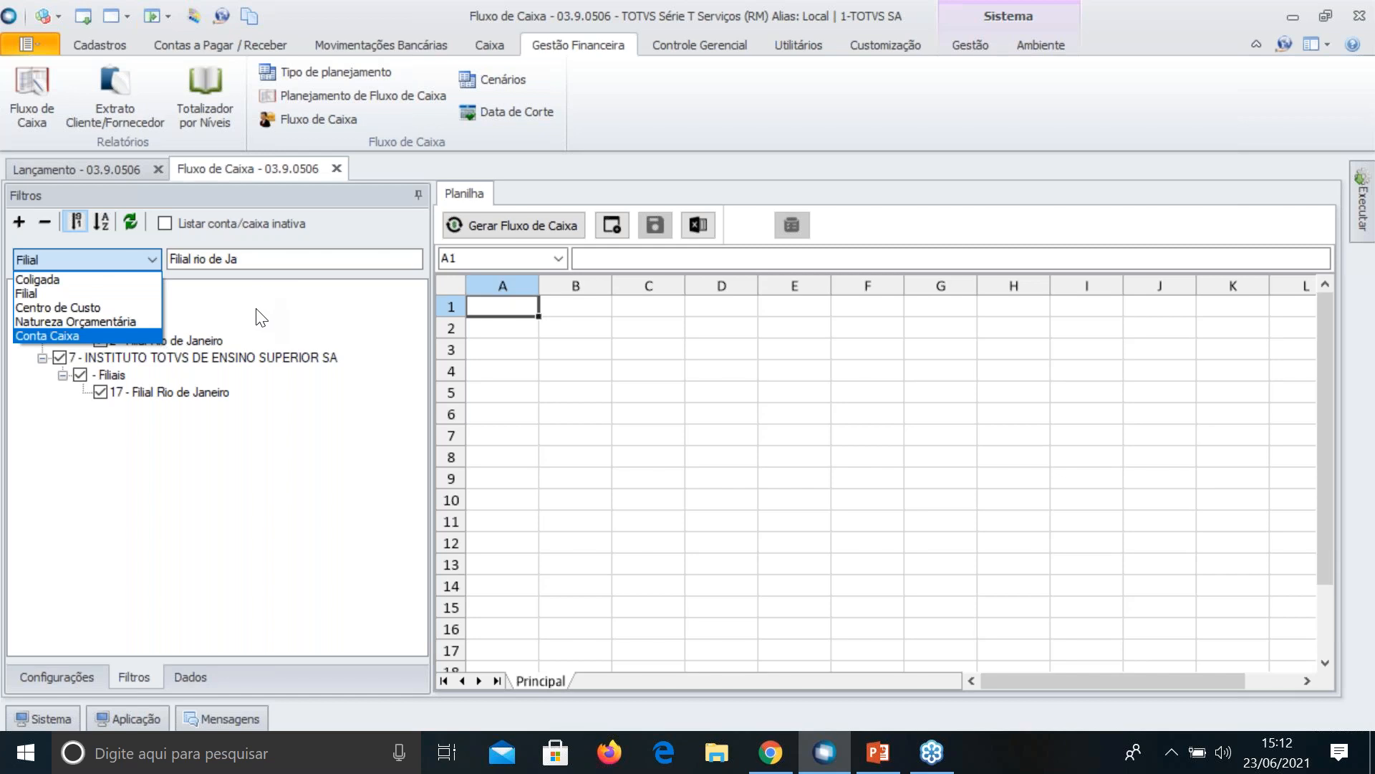
click(240, 445)
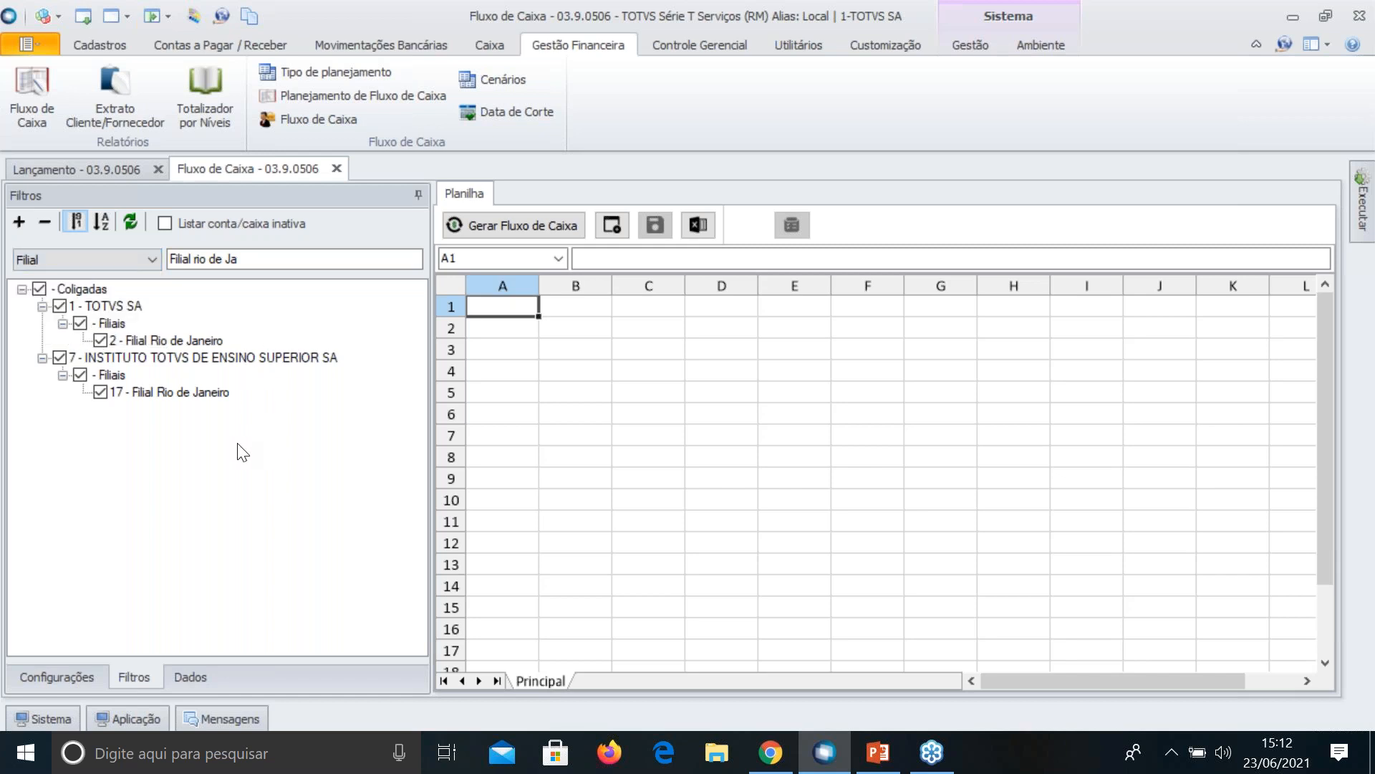
click(239, 259)
key(BackSpace)
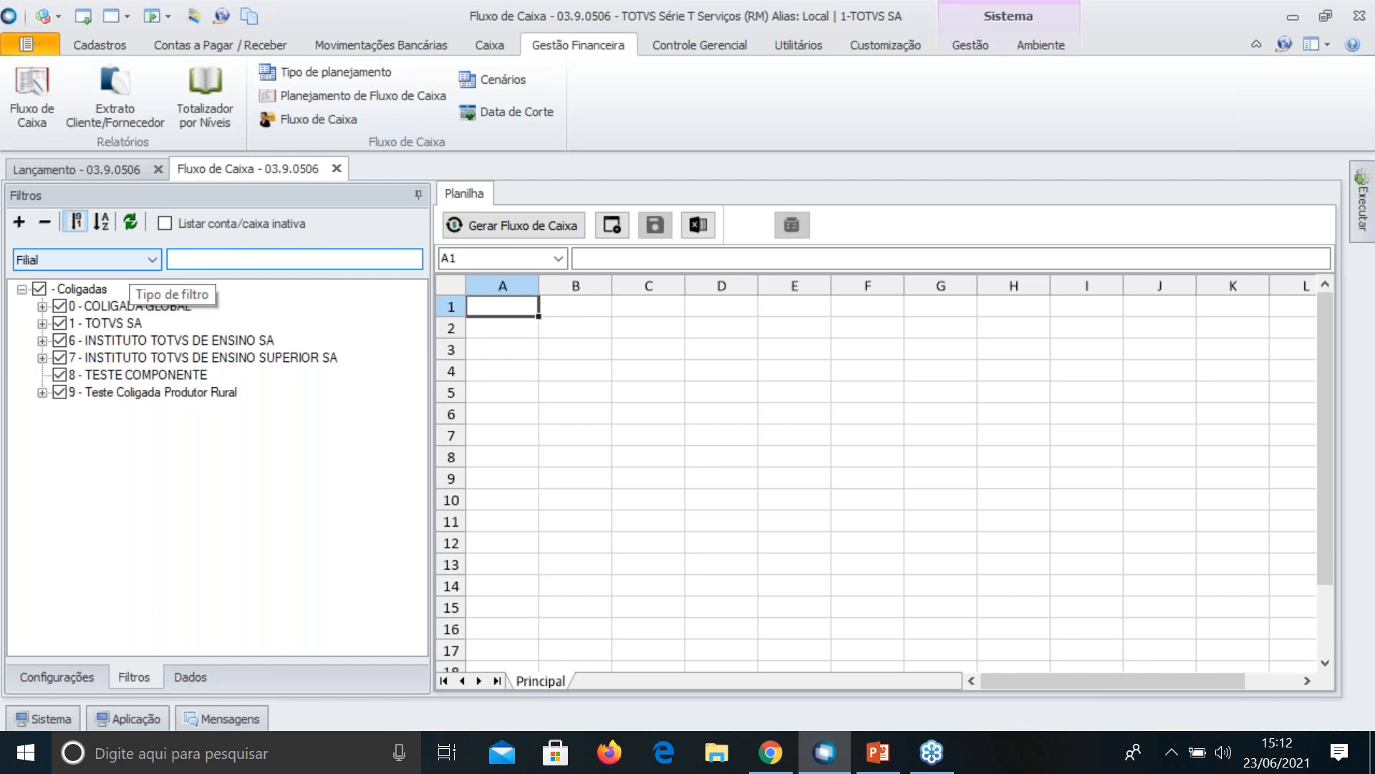
click(191, 678)
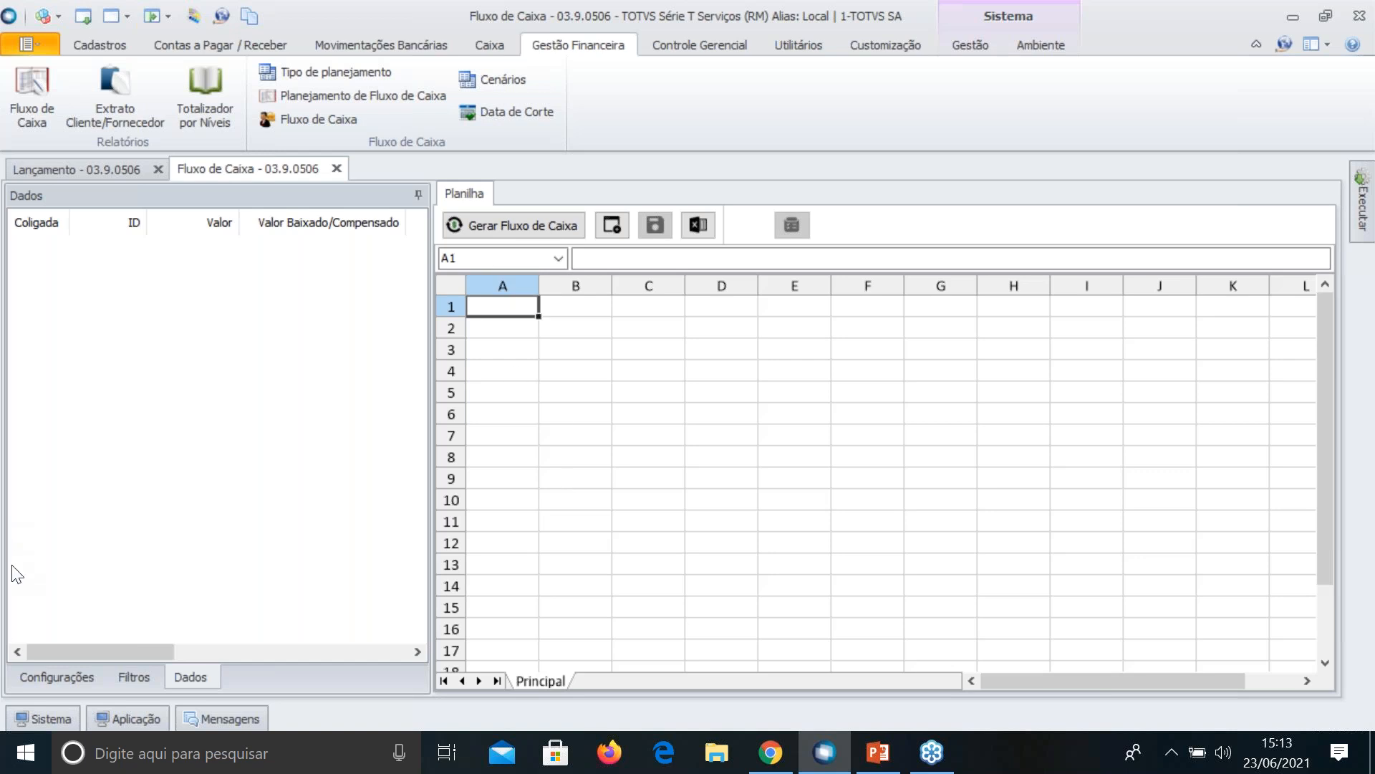
In the cash flow filters, limit the Contas Caixas of COLIGADA GLOBAL to account 0030 - Exemplo Global
click(129, 673)
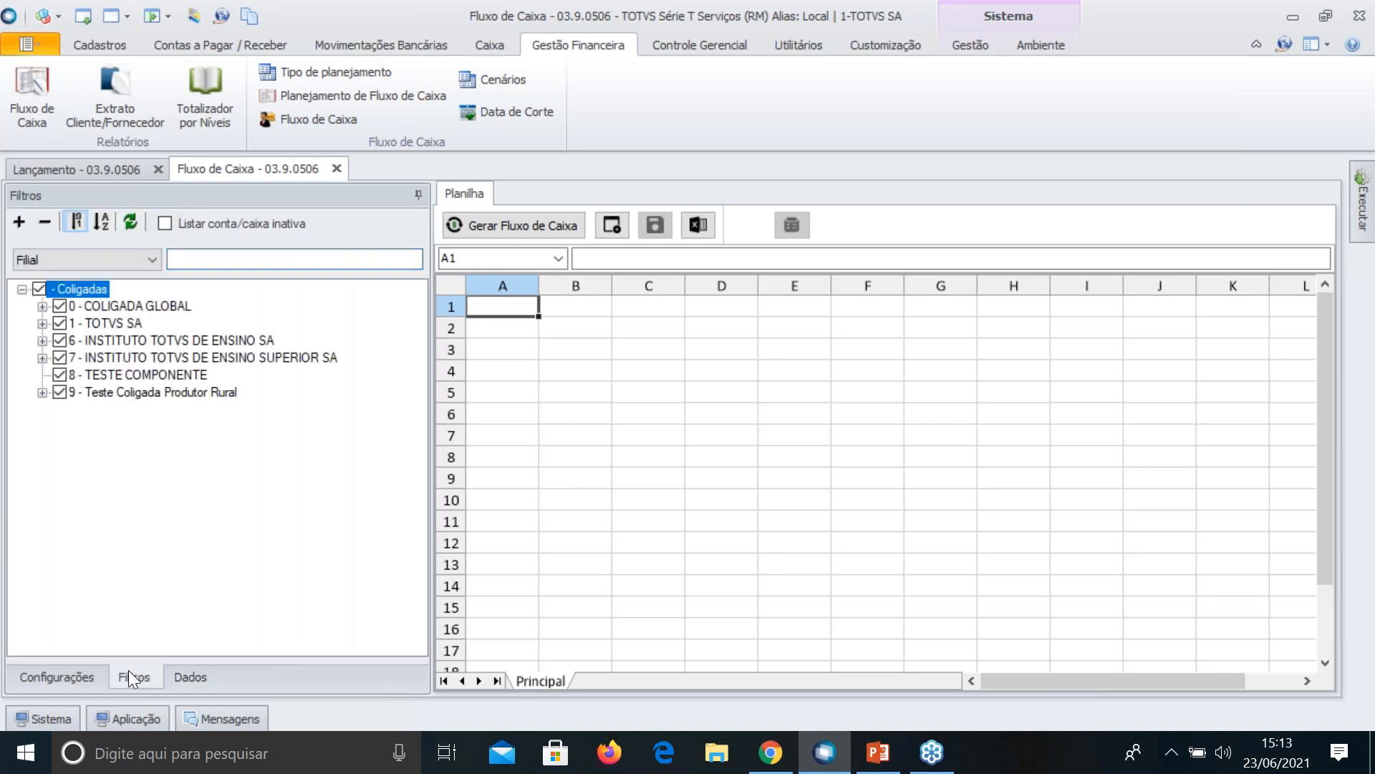
click(42, 306)
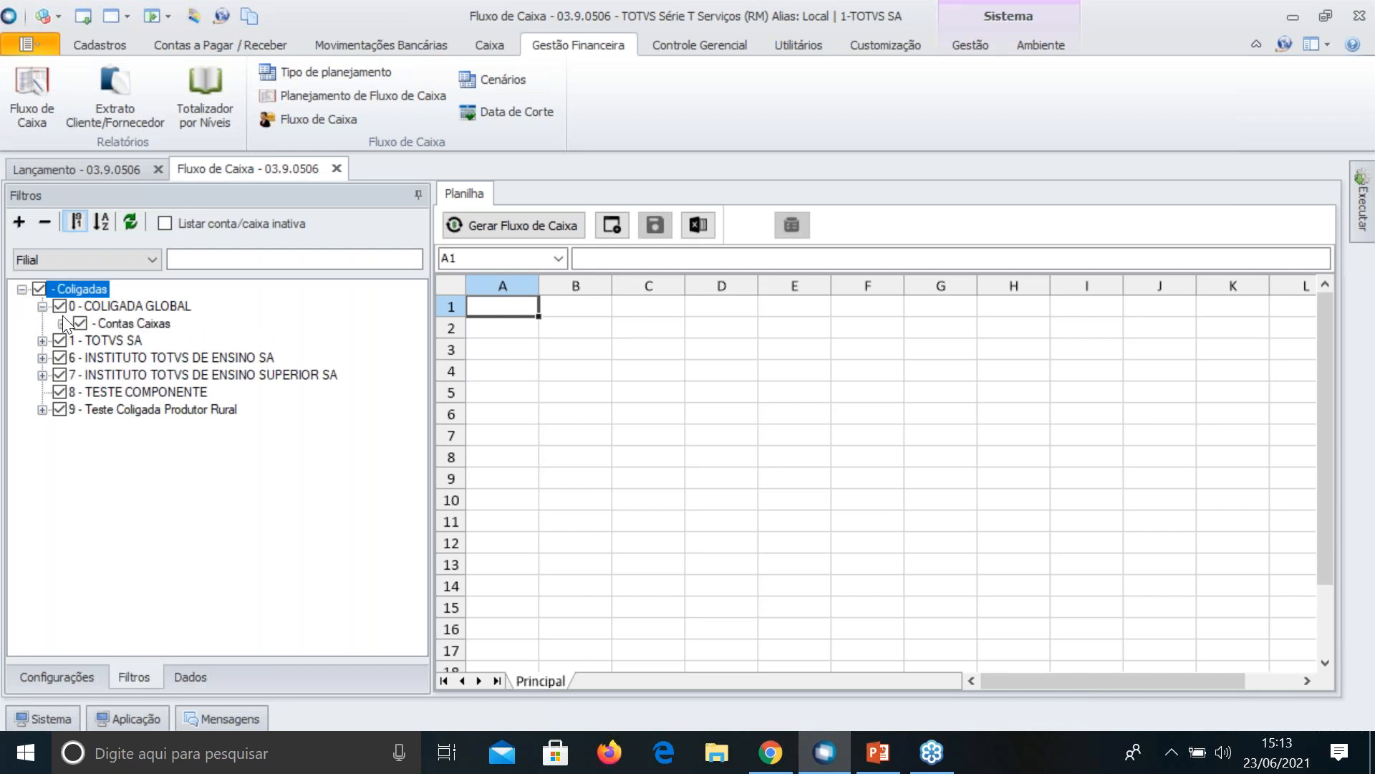
click(63, 323)
click(81, 323)
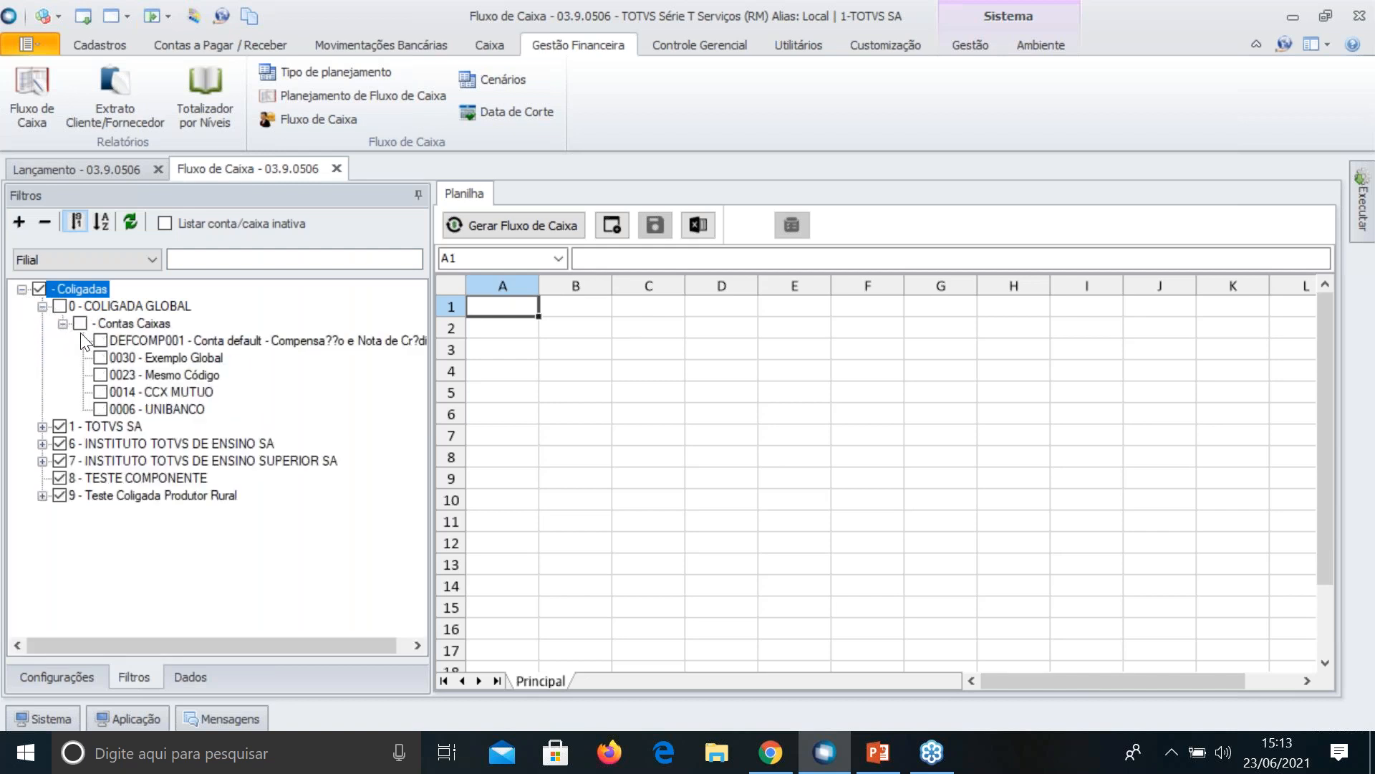
click(100, 358)
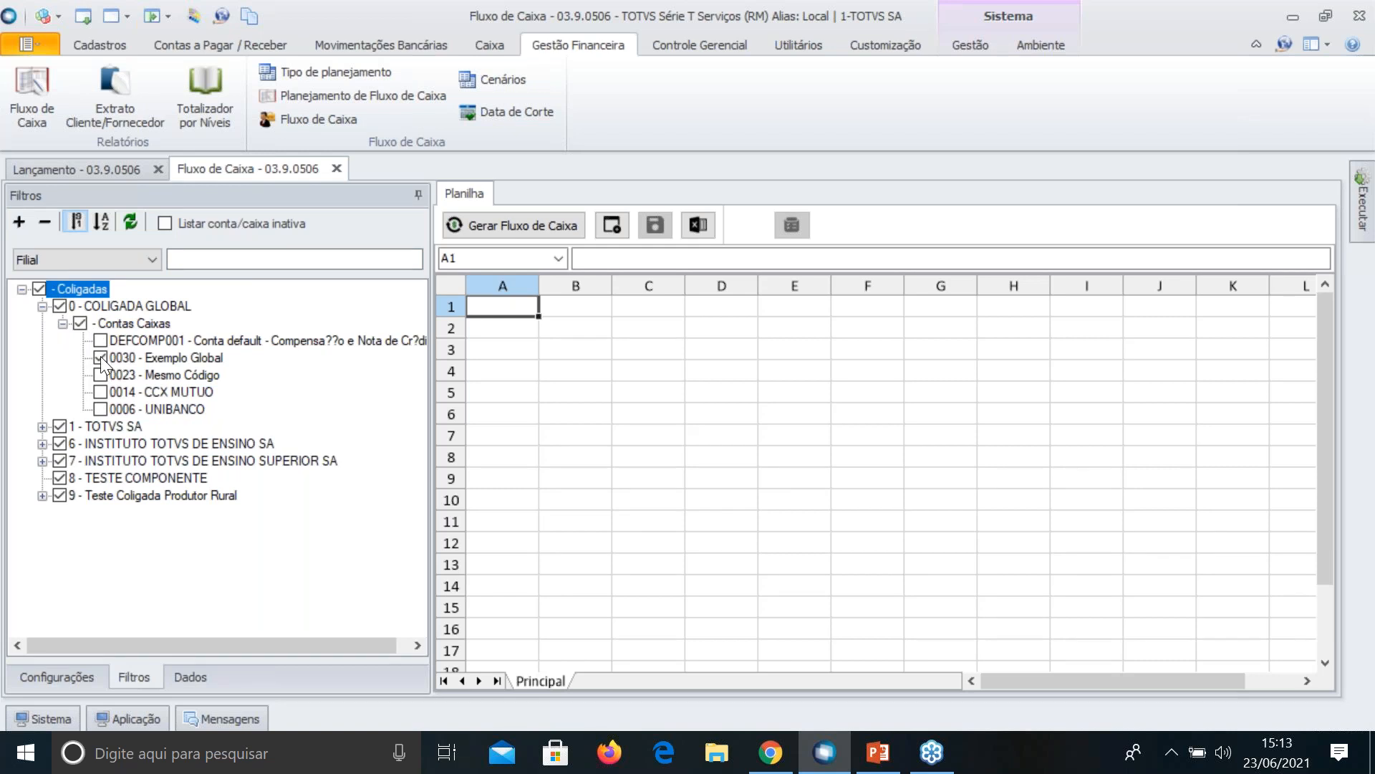
Exclude coligadas 1 - TOTVS SA, 6, 7, 8 and 9 from the filter tree
click(59, 444)
click(59, 477)
click(59, 495)
click(59, 426)
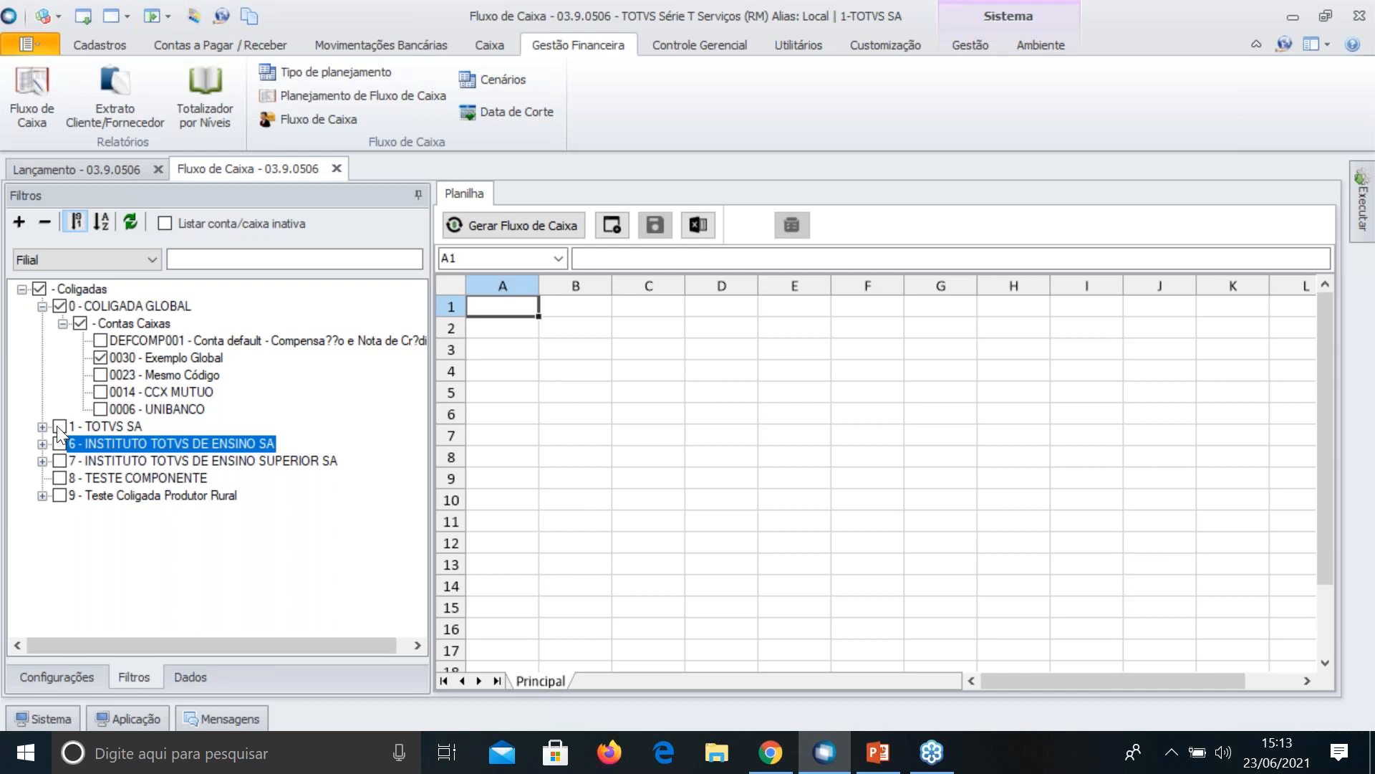
Limit the Filiais of TOTVS SA to branch 1 - Filial Belo Horizonte
click(41, 426)
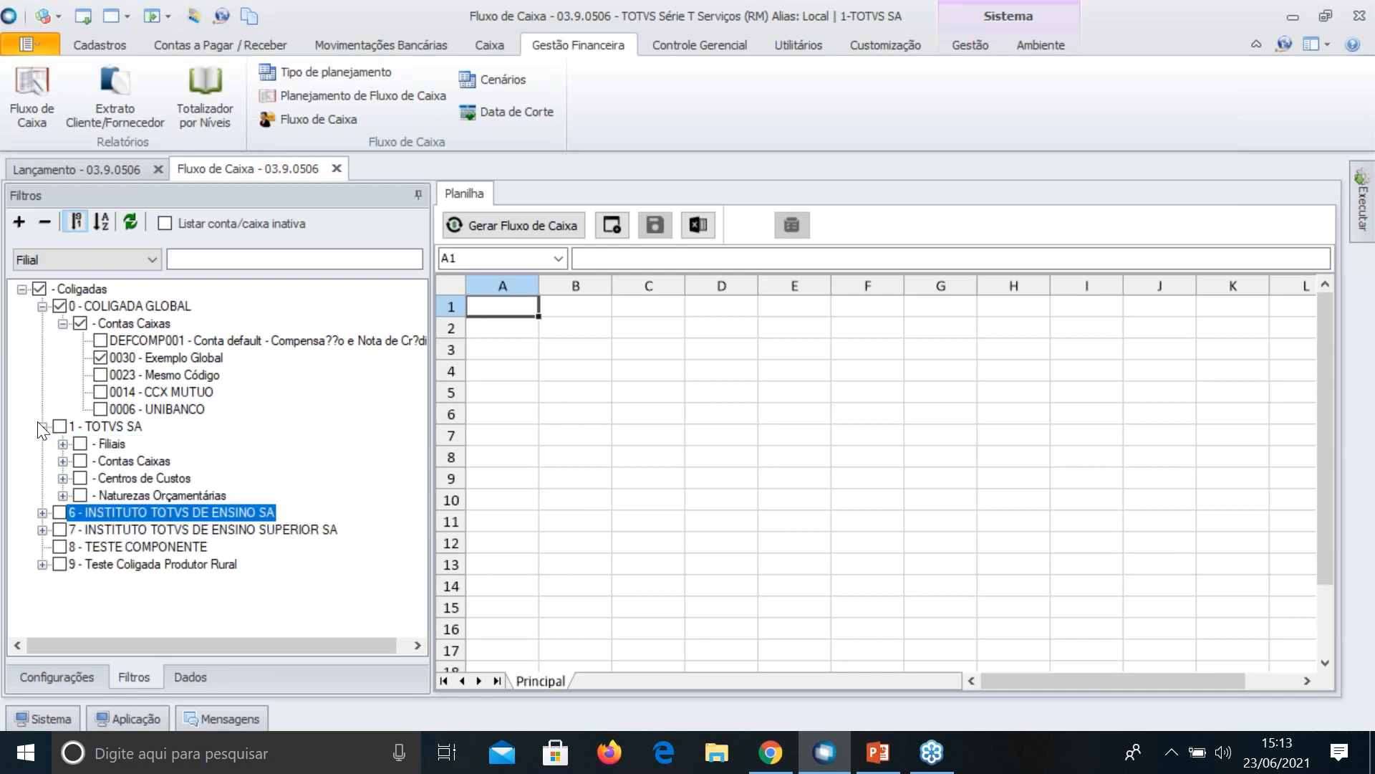
click(79, 443)
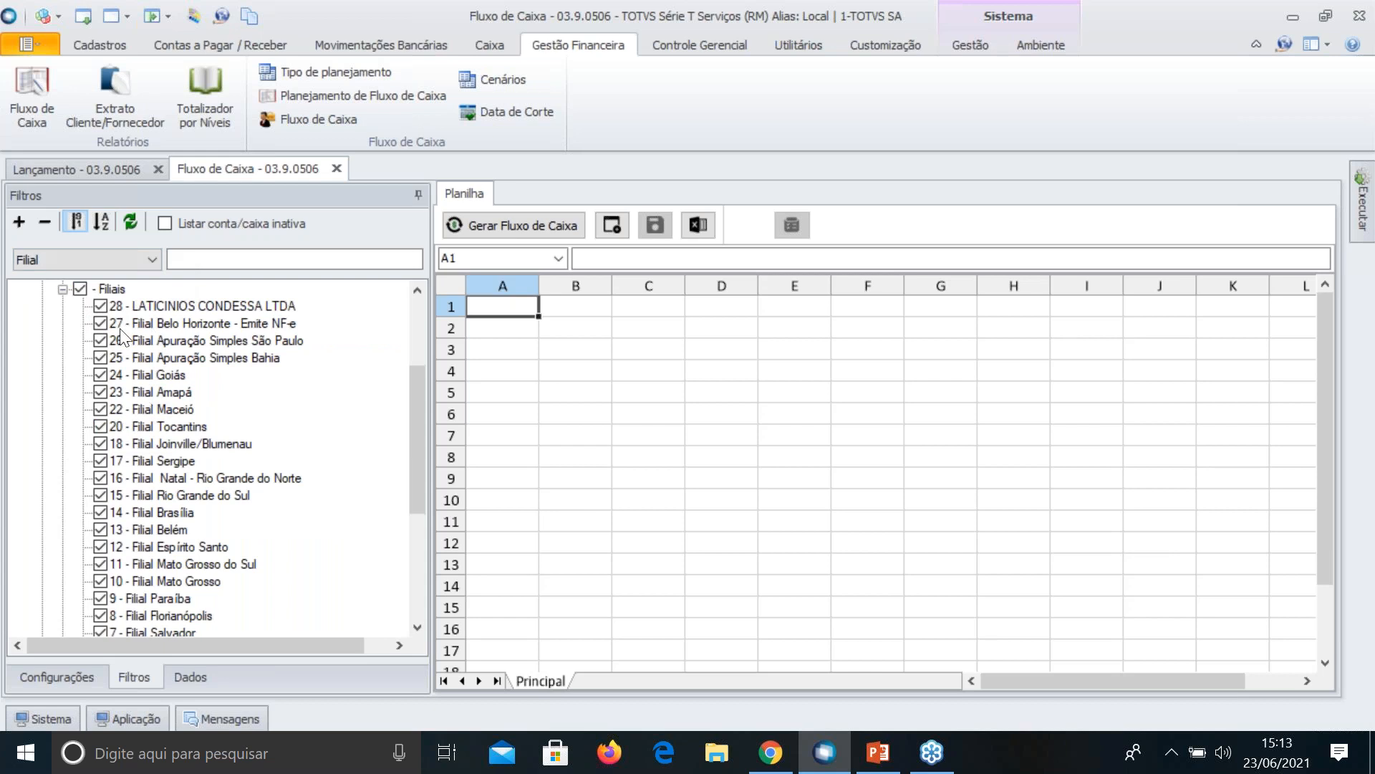
click(79, 289)
scroll(137, 406, down, 4)
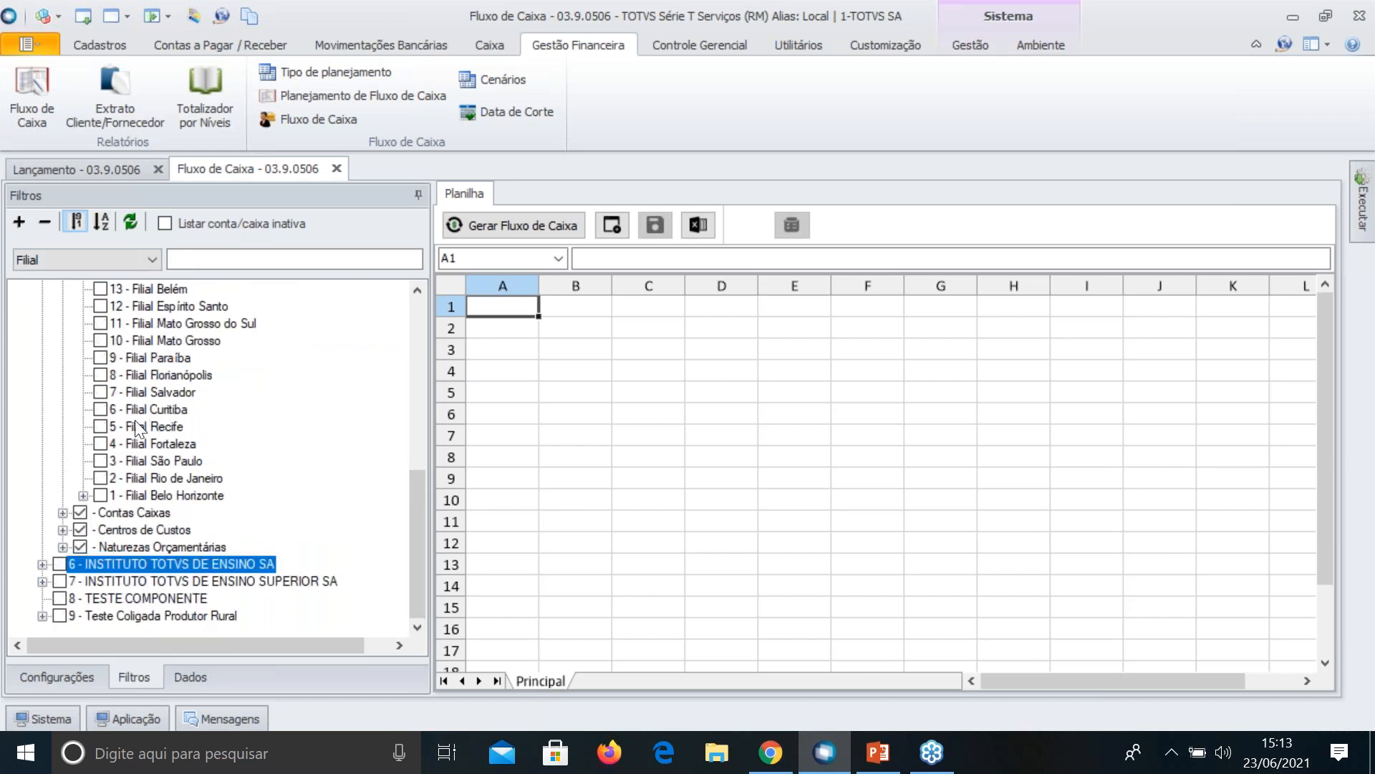
click(100, 495)
Expand the cash accounts of Filial Belo Horizonte and of TOTVS SA, and exclude all those under the branch
click(83, 493)
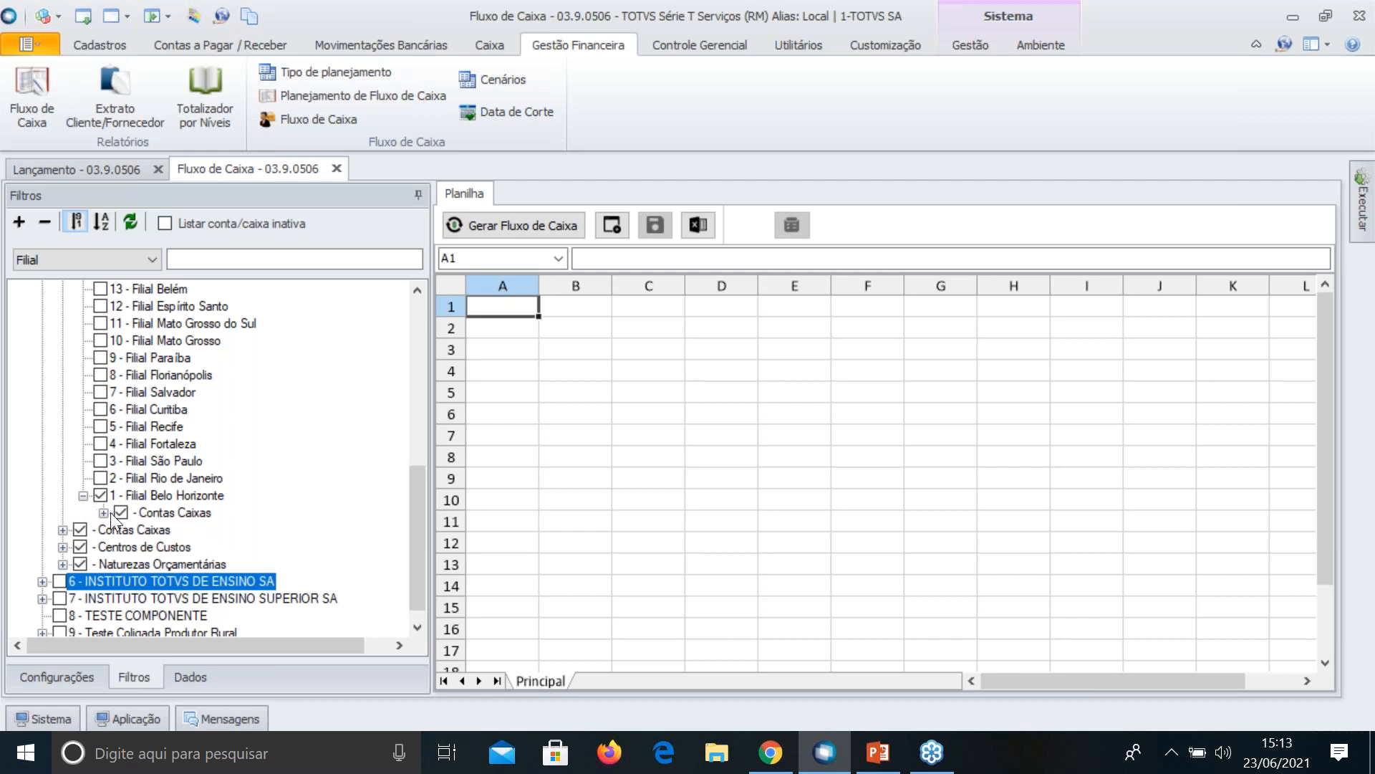
click(104, 512)
scroll(253, 510, down, 2)
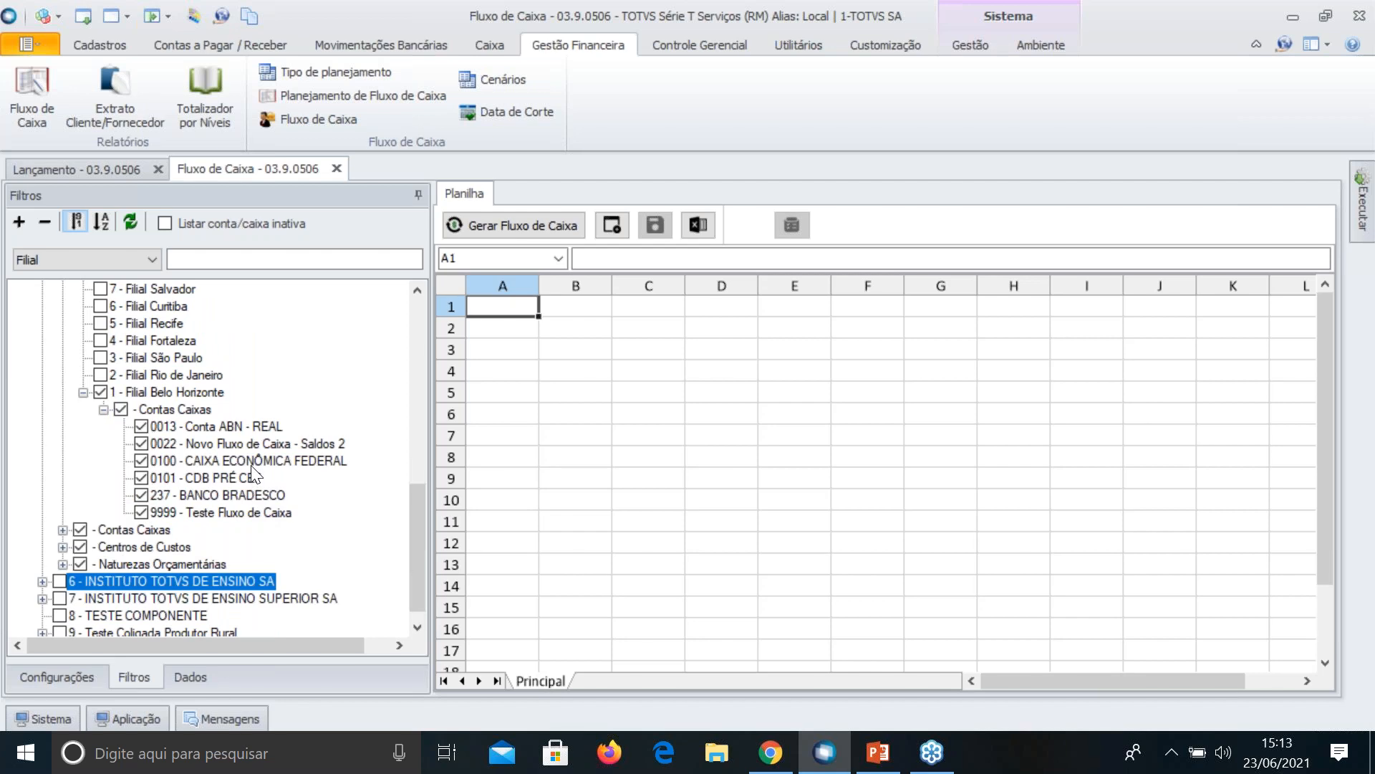
click(63, 530)
scroll(157, 424, up, 4)
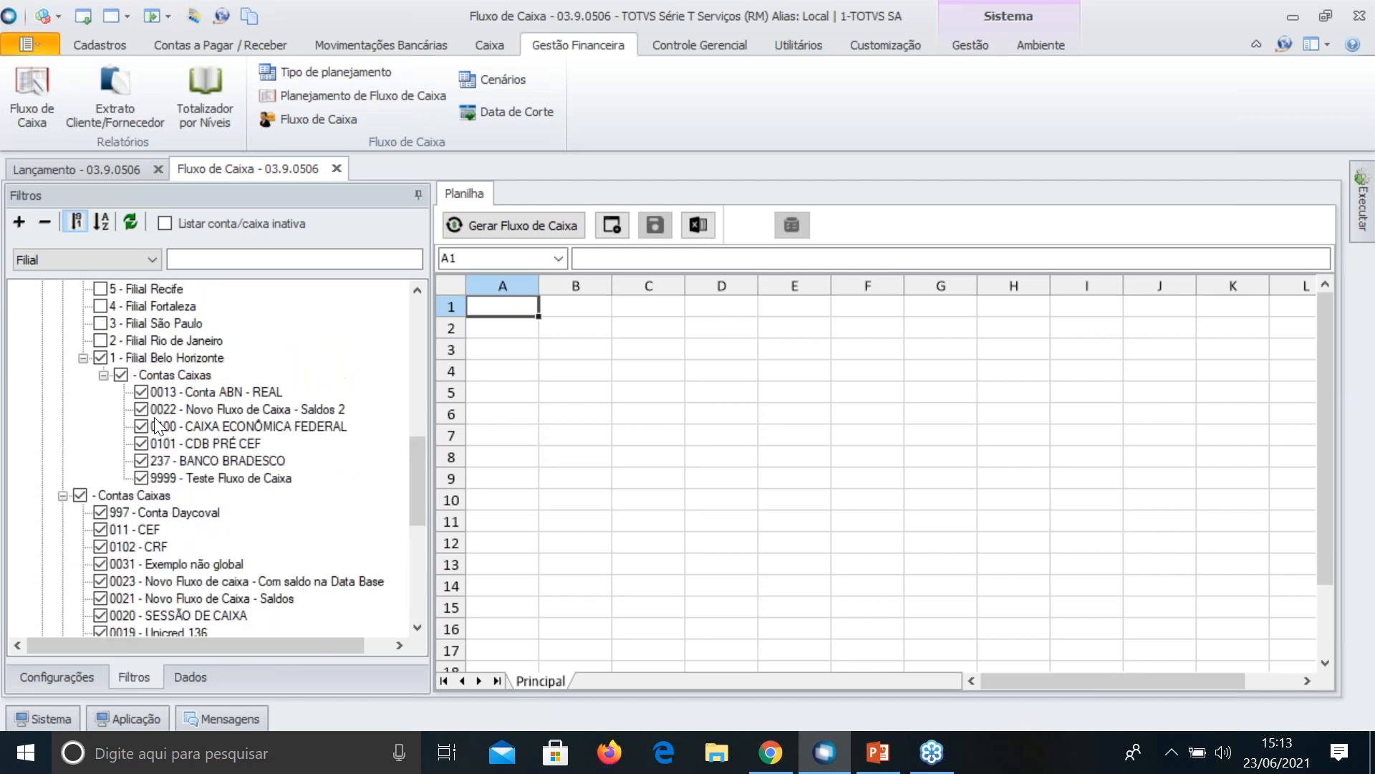
click(126, 374)
Limit the company-level Contas Caixas of TOTVS SA to account 0031 - Exemplo não global
scroll(125, 449, down, 3)
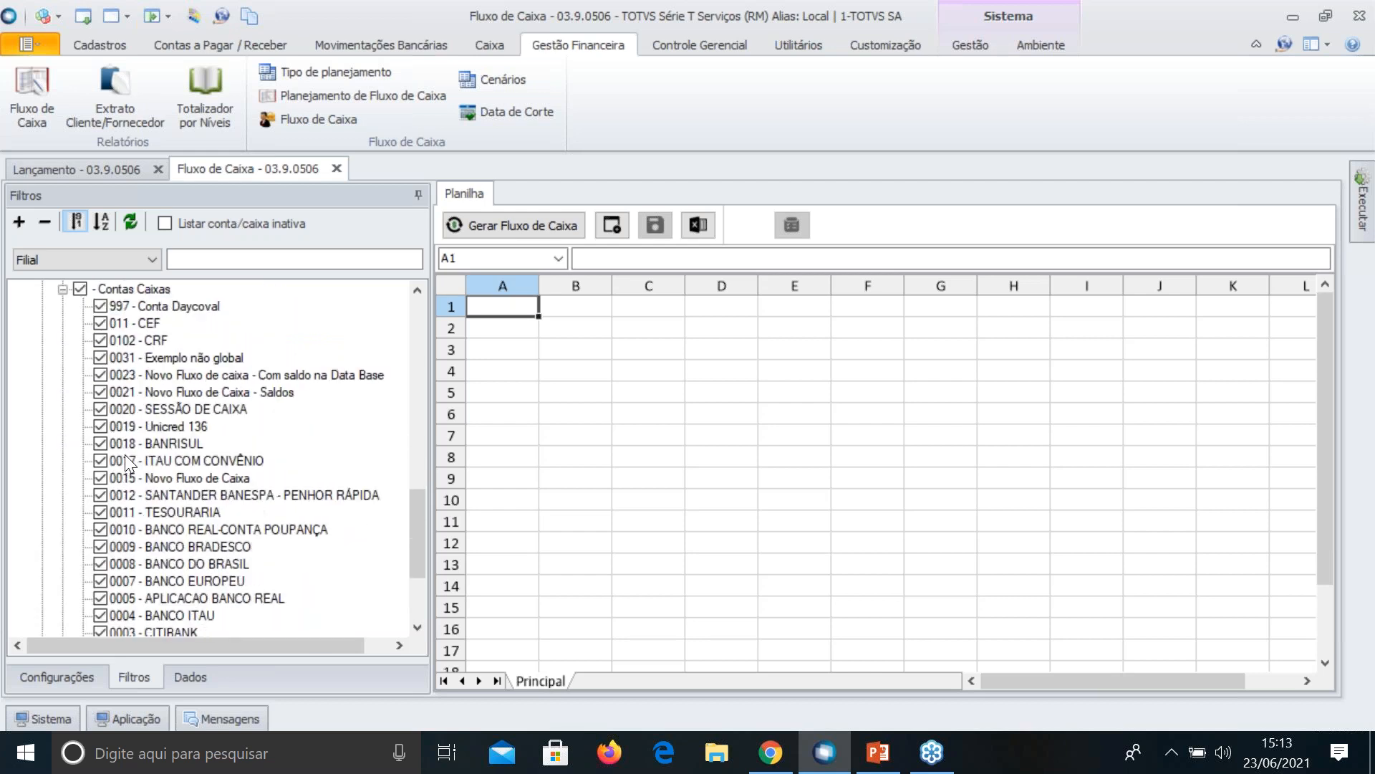
scroll(126, 460, up, 2)
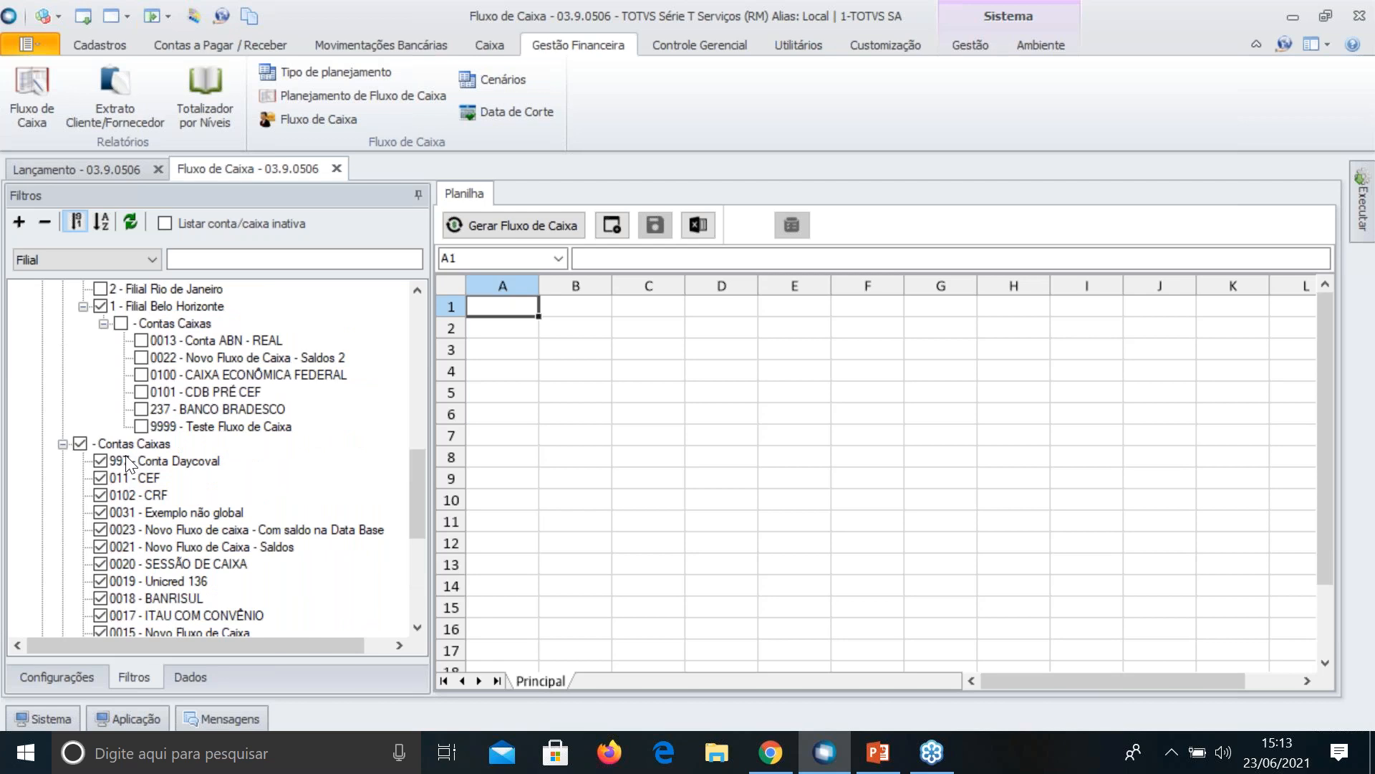
scroll(126, 460, down, 4)
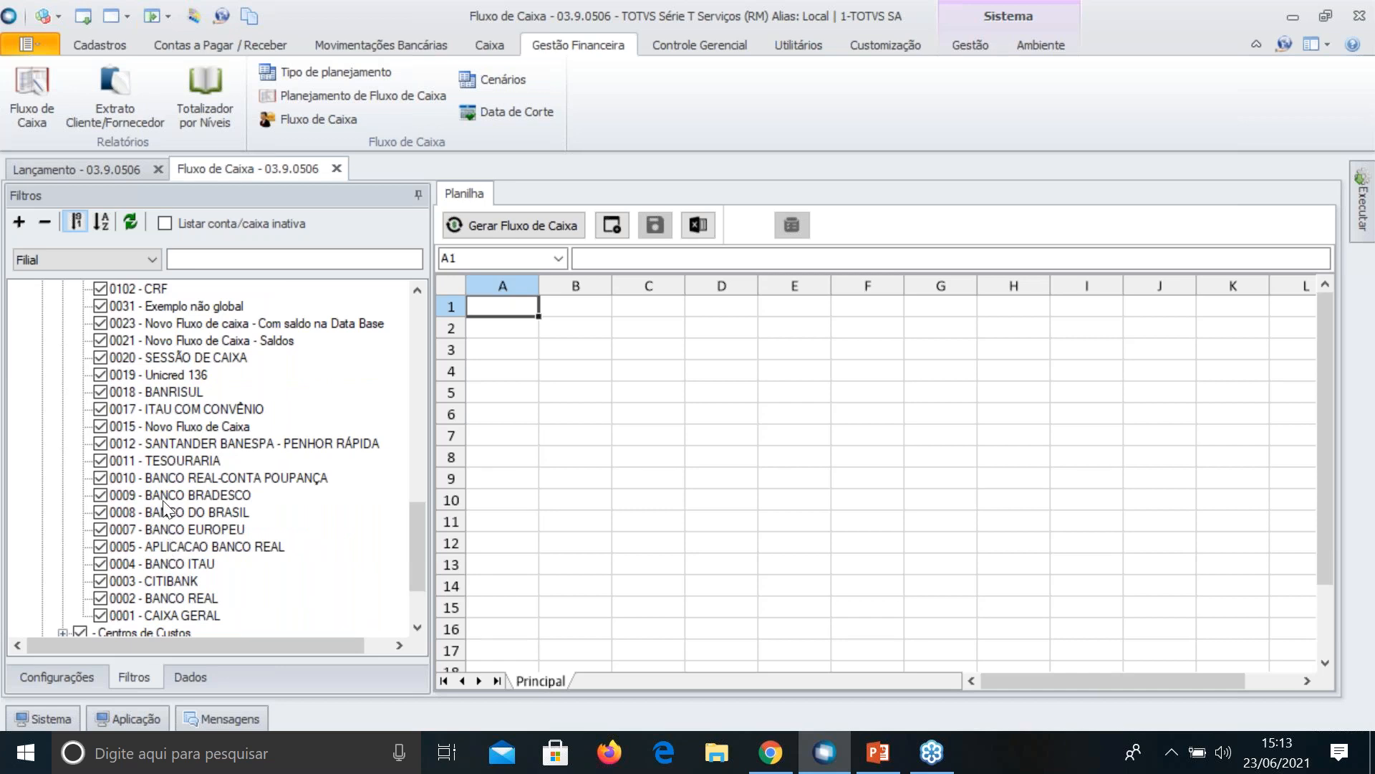
scroll(102, 316, up, 2)
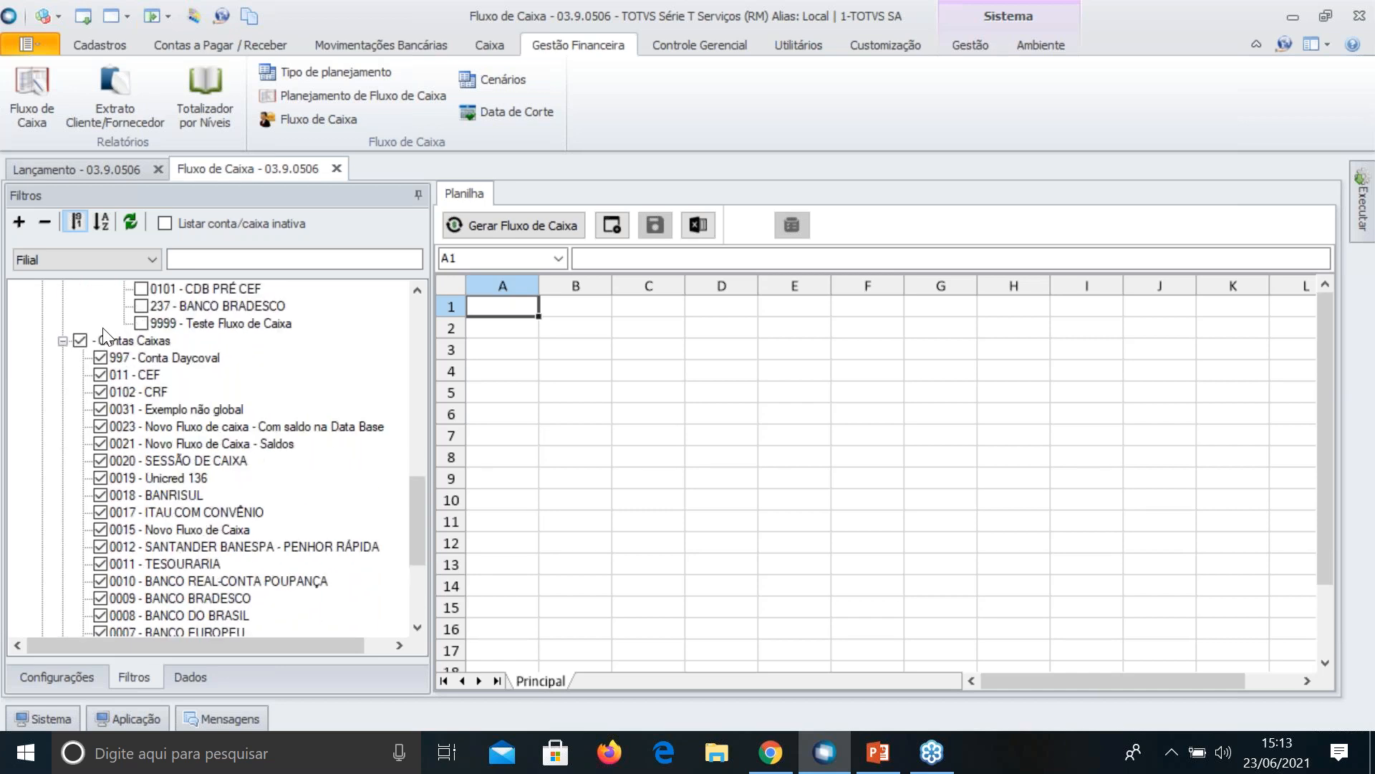
click(80, 340)
click(101, 408)
scroll(164, 456, up, 13)
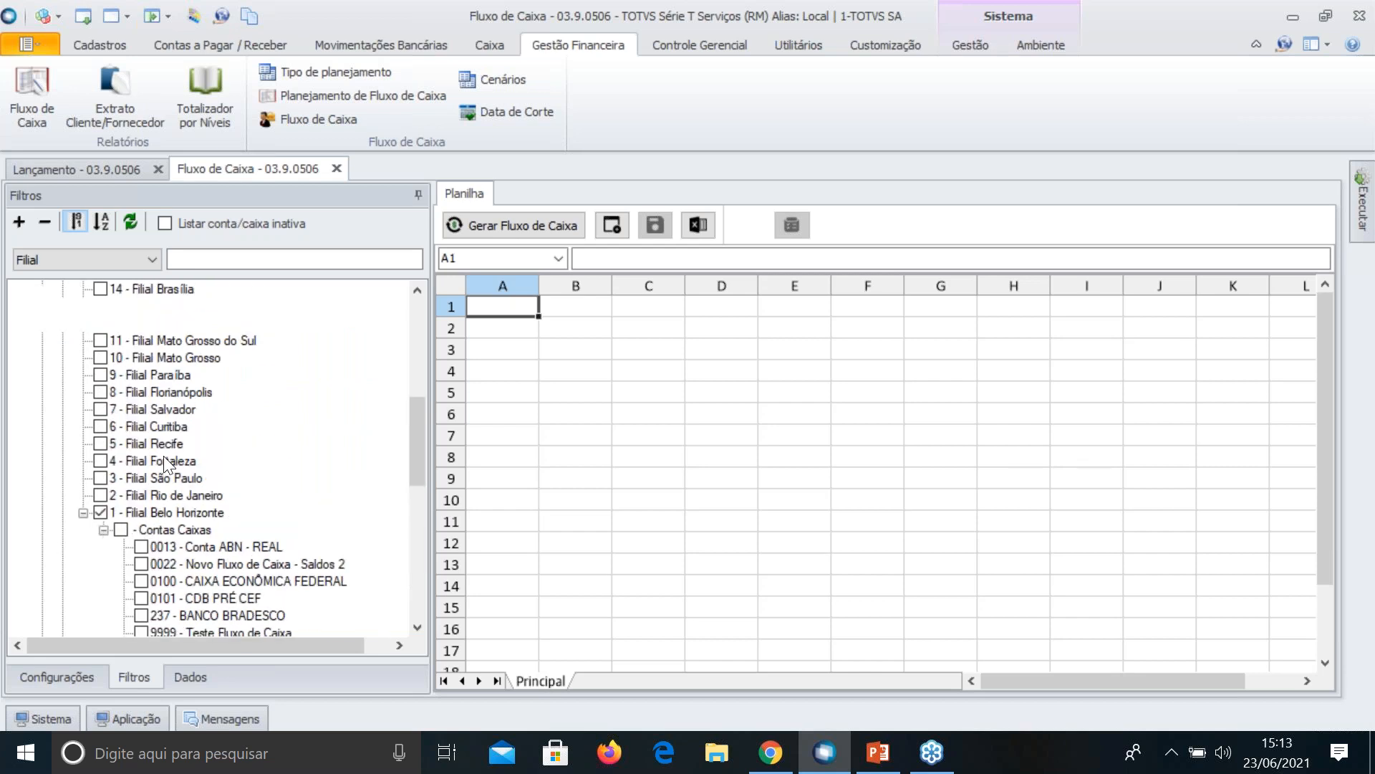
Set the cash flow period in the configurations from 01/06/2021 to 30/06/2021
click(70, 681)
click(144, 249)
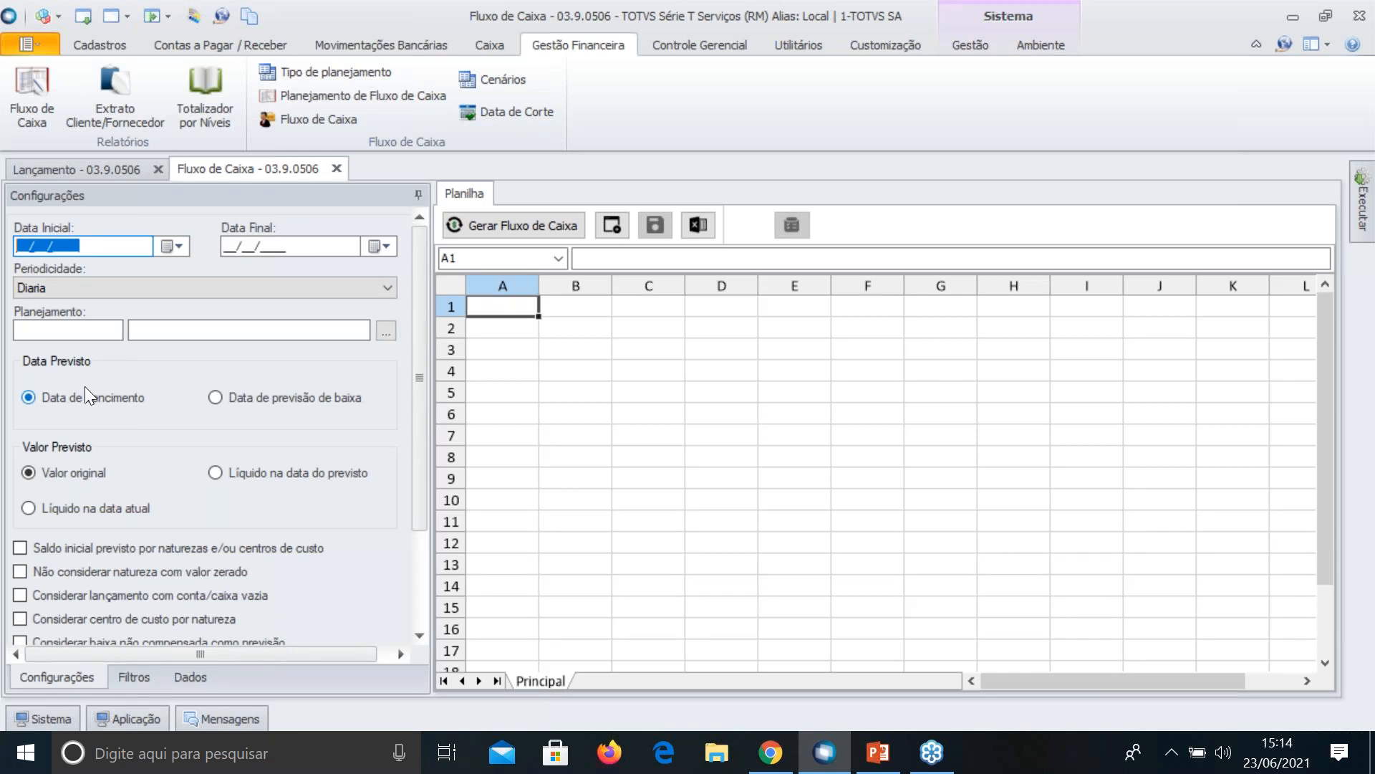
text(01/06/2021)
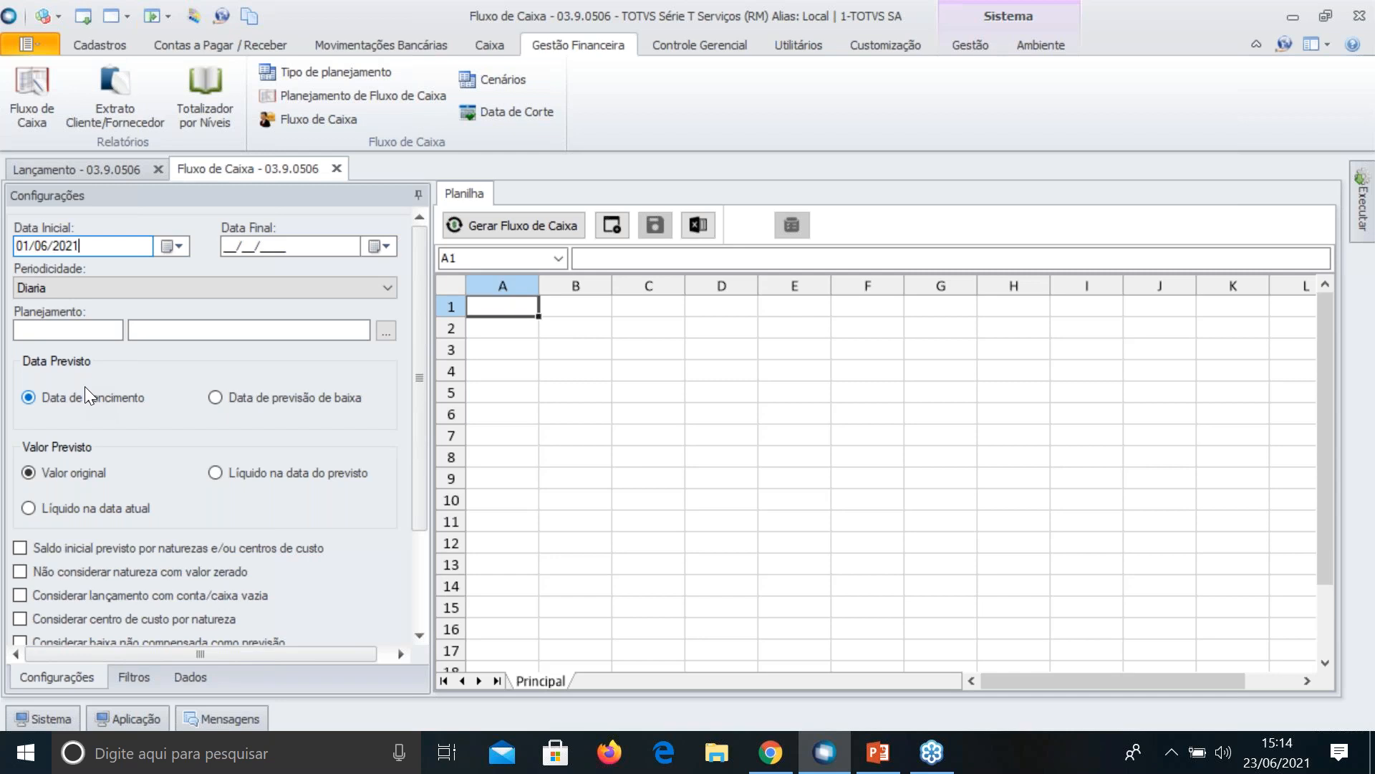
key(Tab)
text(30/06/)
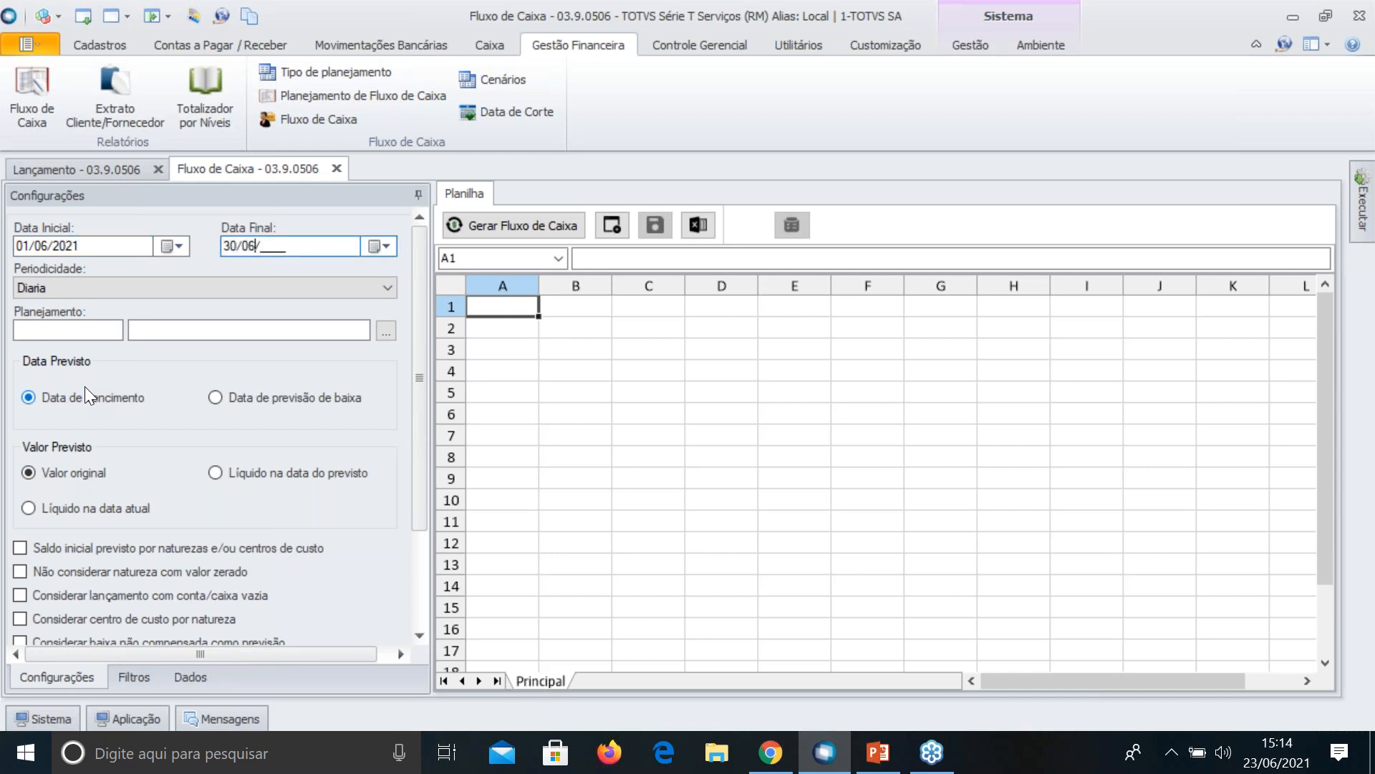
text(2021)
key(Tab)
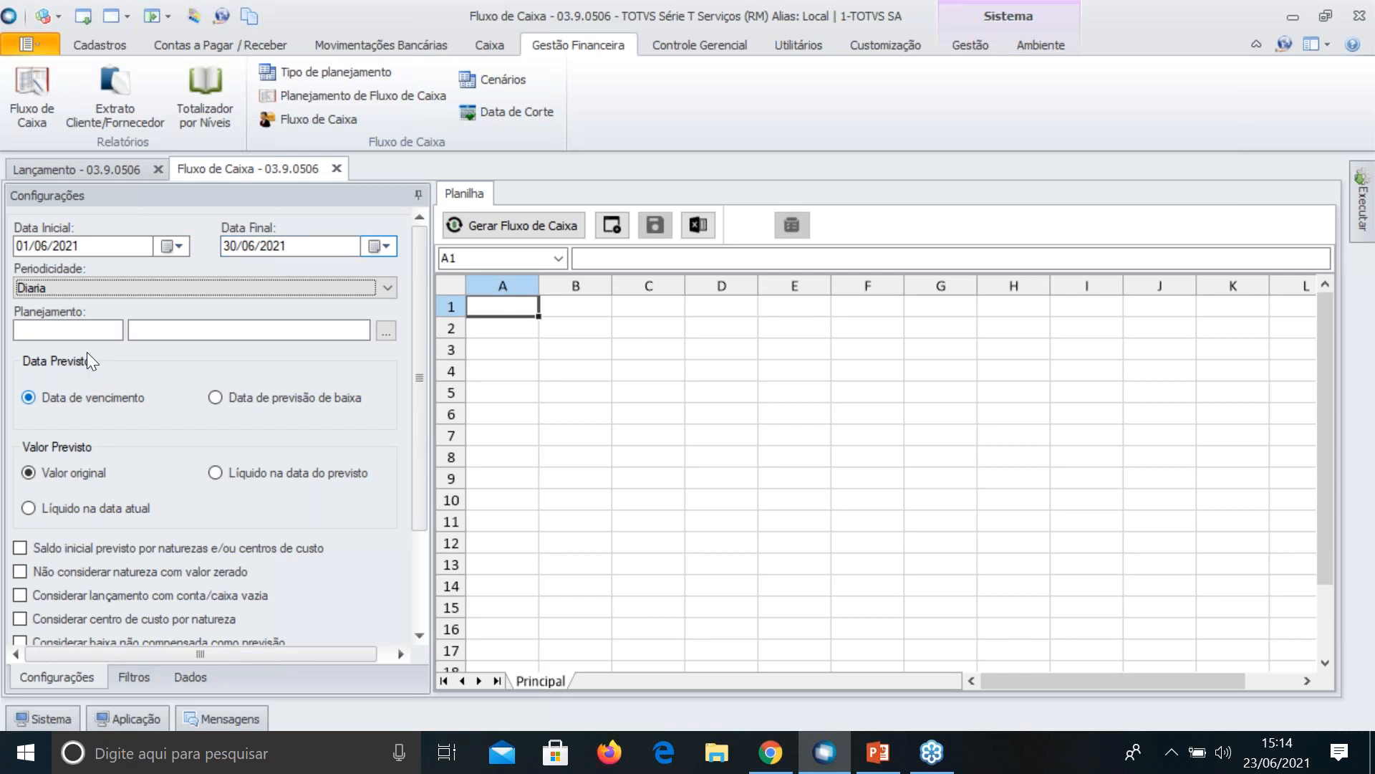
Keep the Diaria periodicity, generate the cash flow and review the Entradas rows of the spreadsheet
click(112, 290)
click(112, 290)
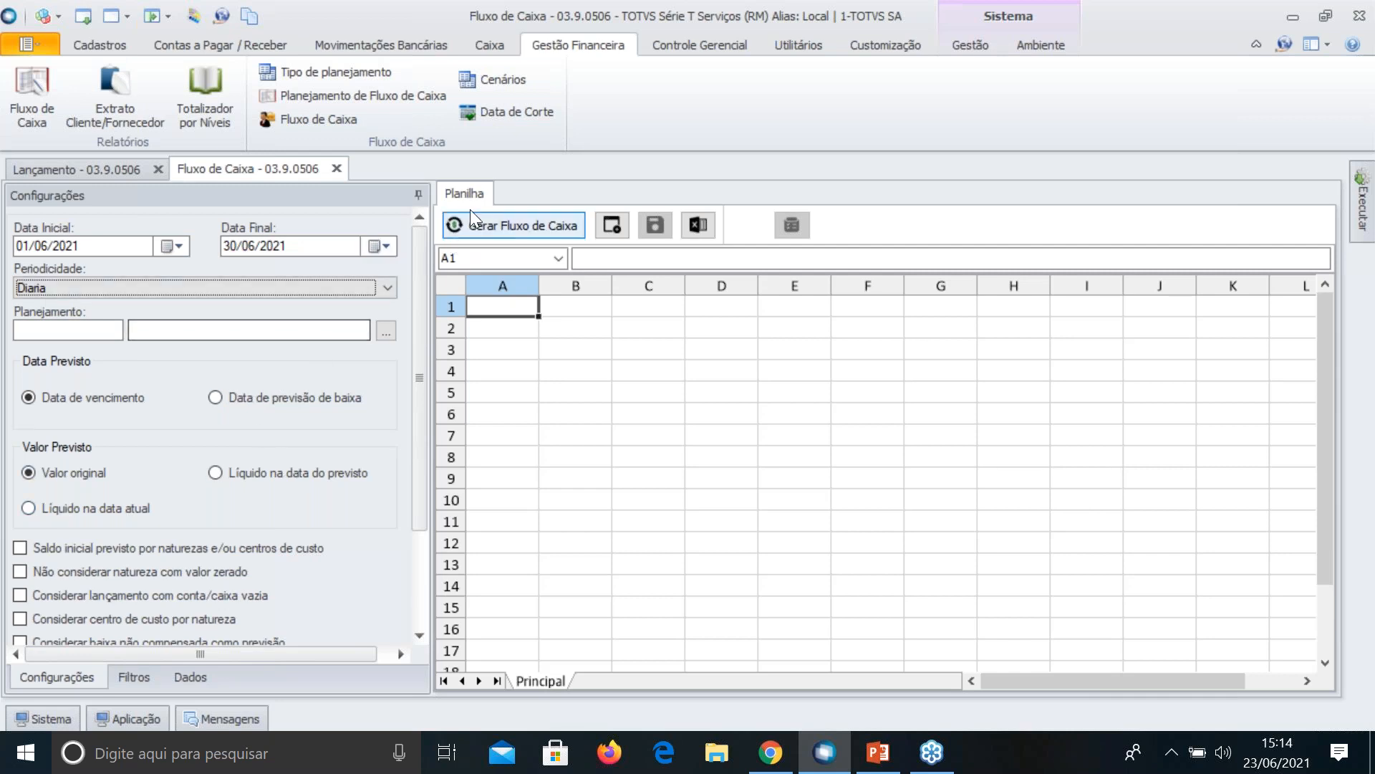
click(480, 226)
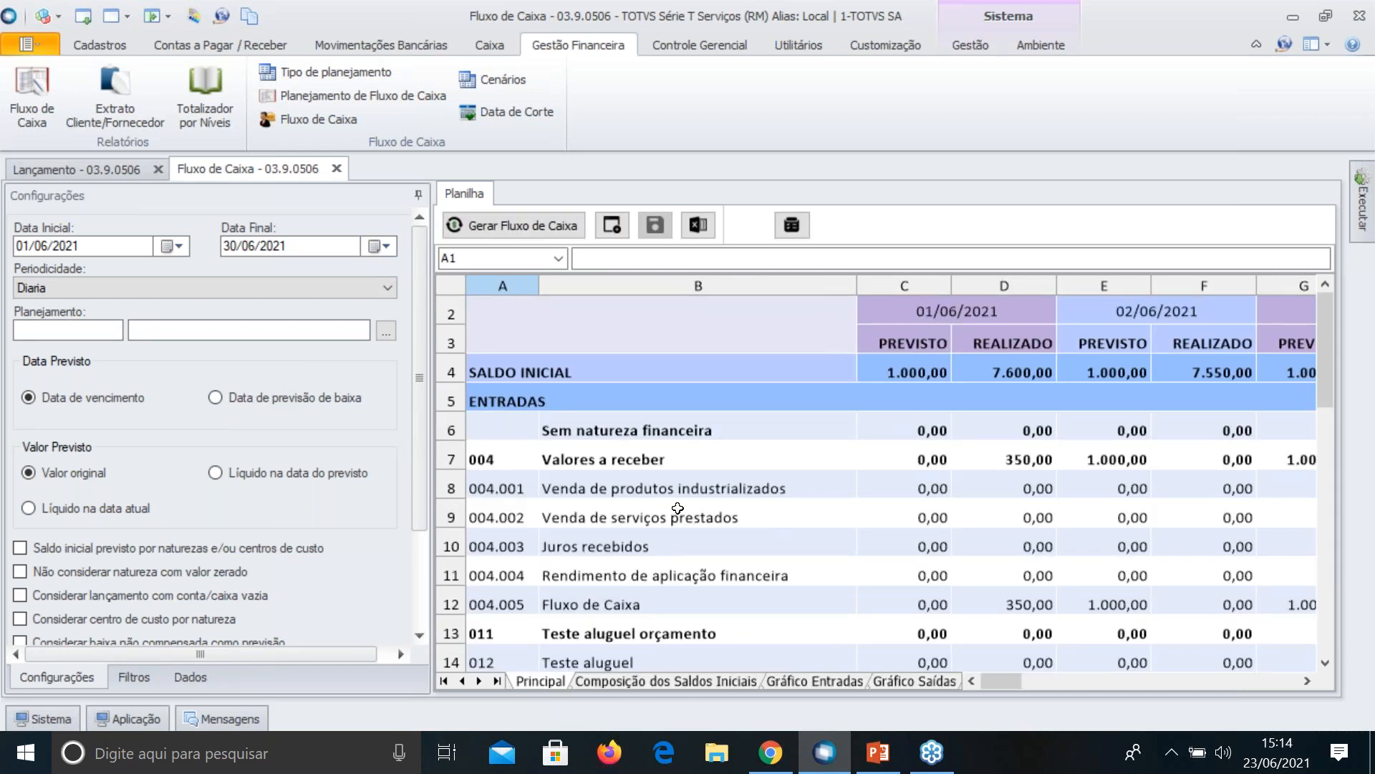
click(679, 548)
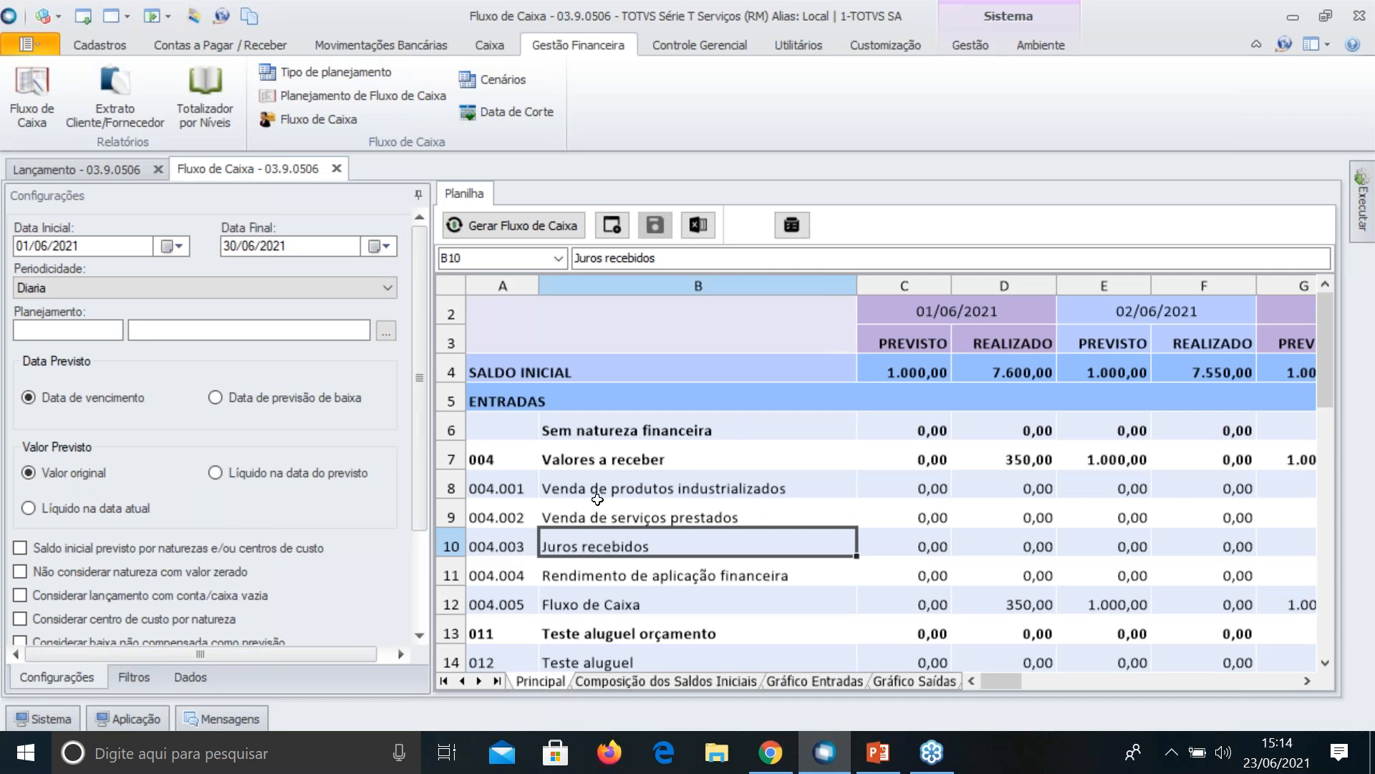
scroll(598, 499, down, 2)
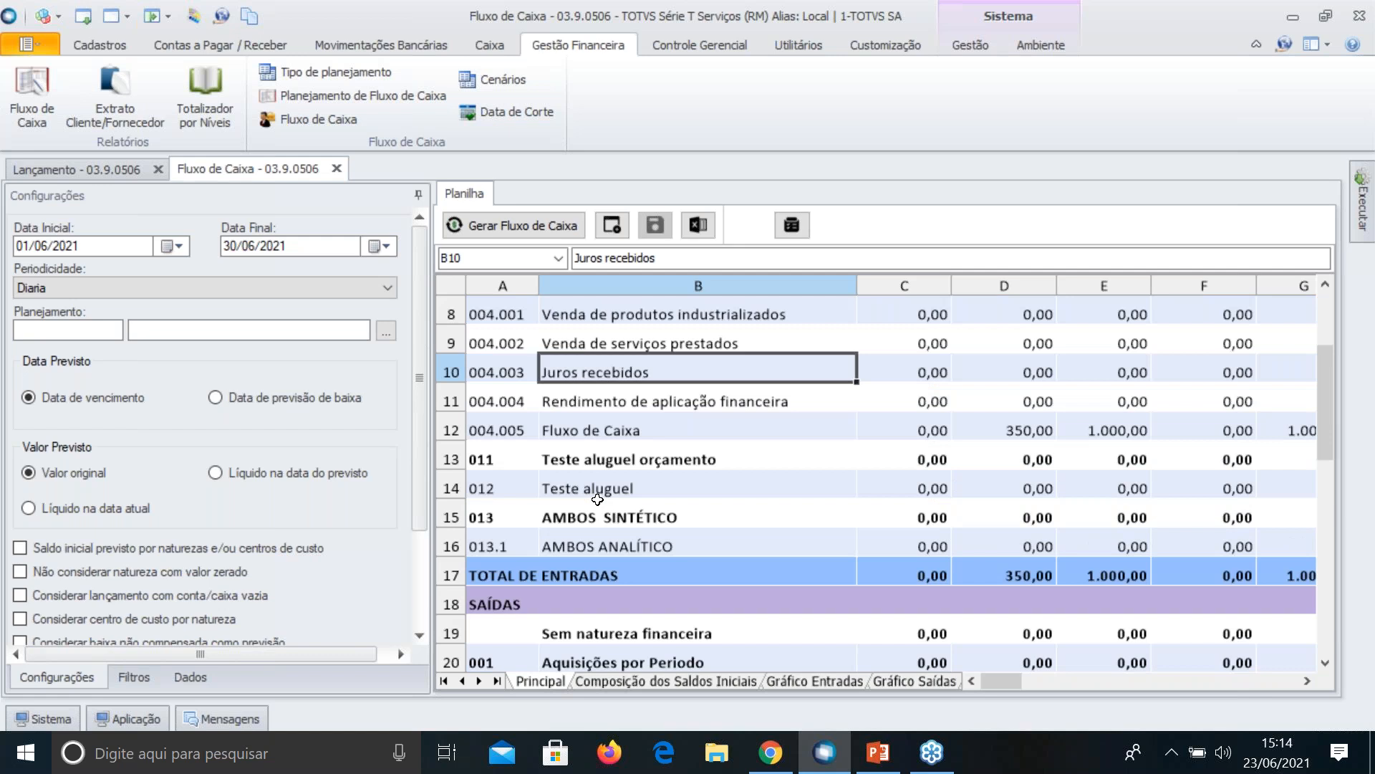
scroll(597, 499, up, 2)
scroll(597, 500, down, 1)
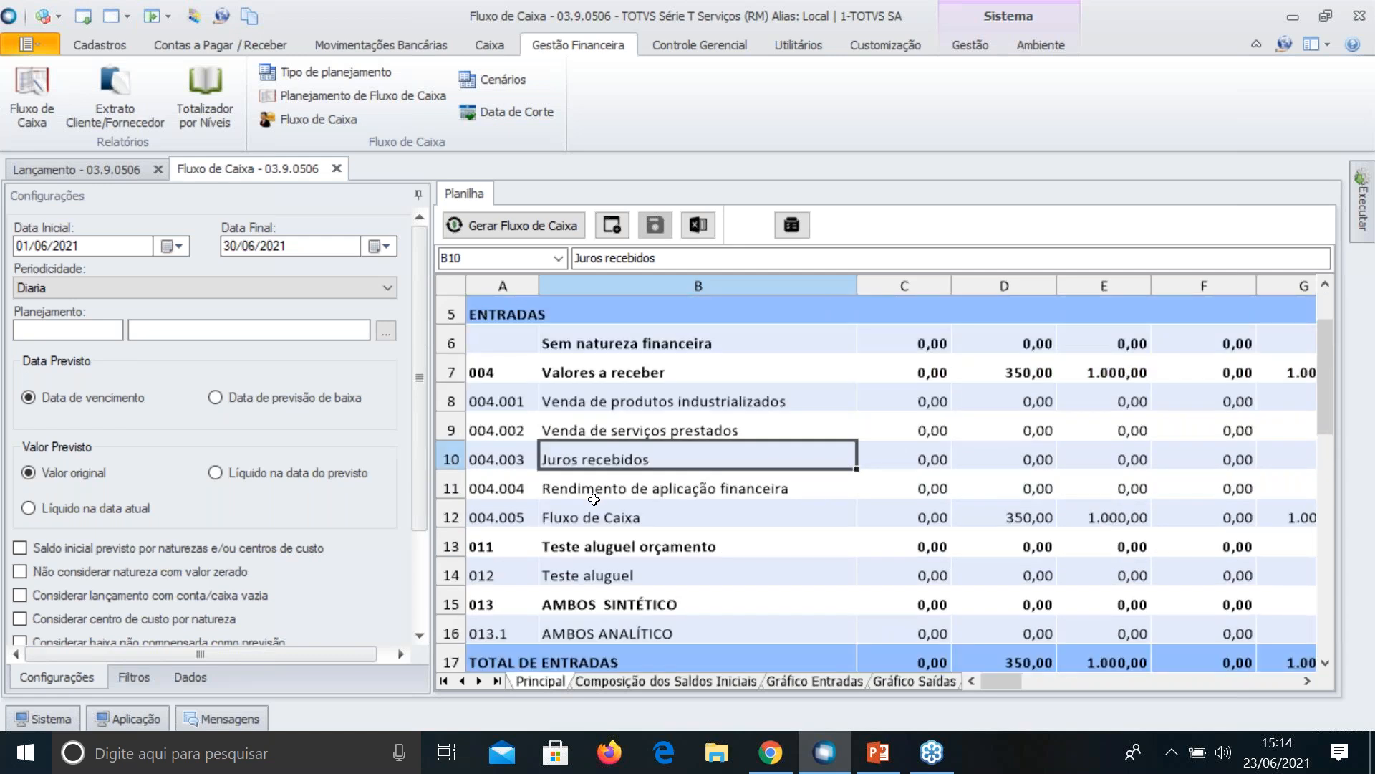
Inspect the cost centre and nature apportionment of the first entry in the Lançamento list, and close the entry without saving
click(111, 167)
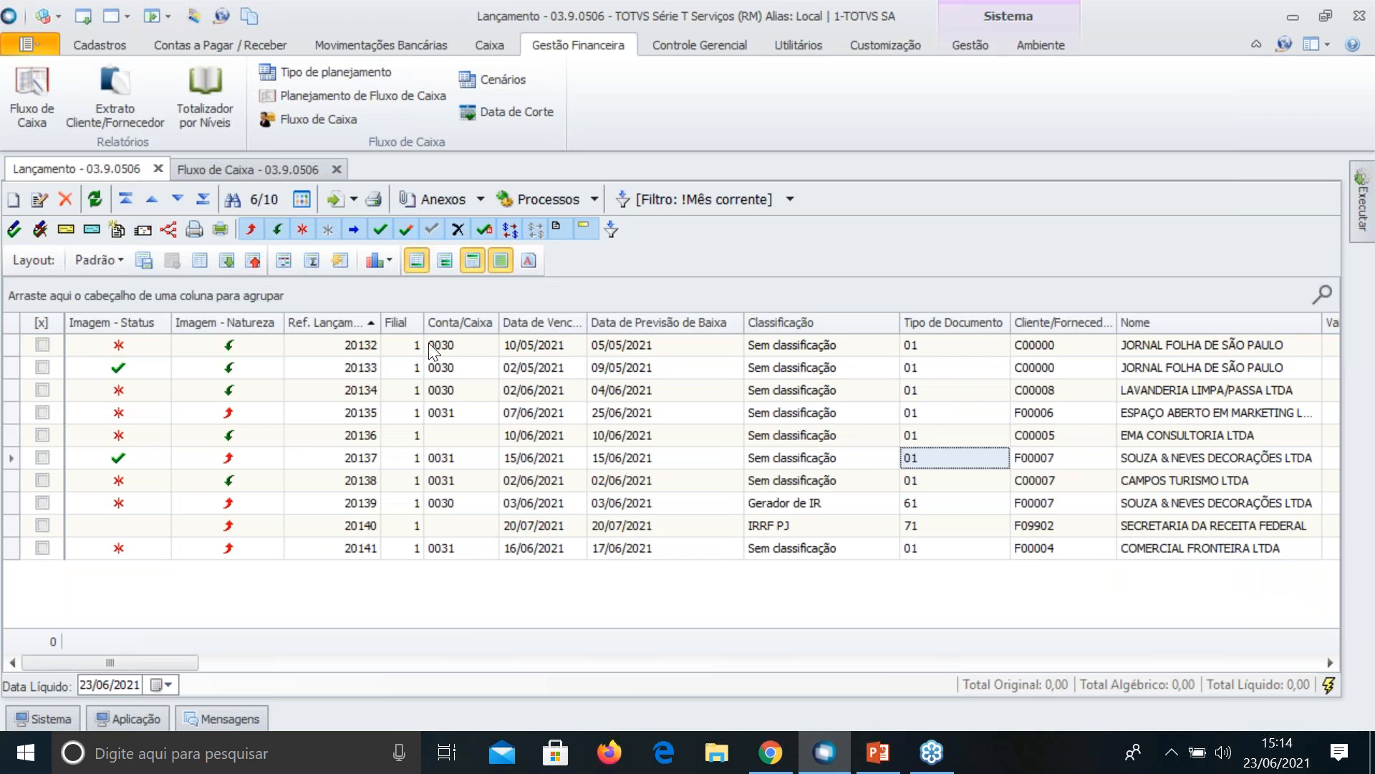
click(429, 343)
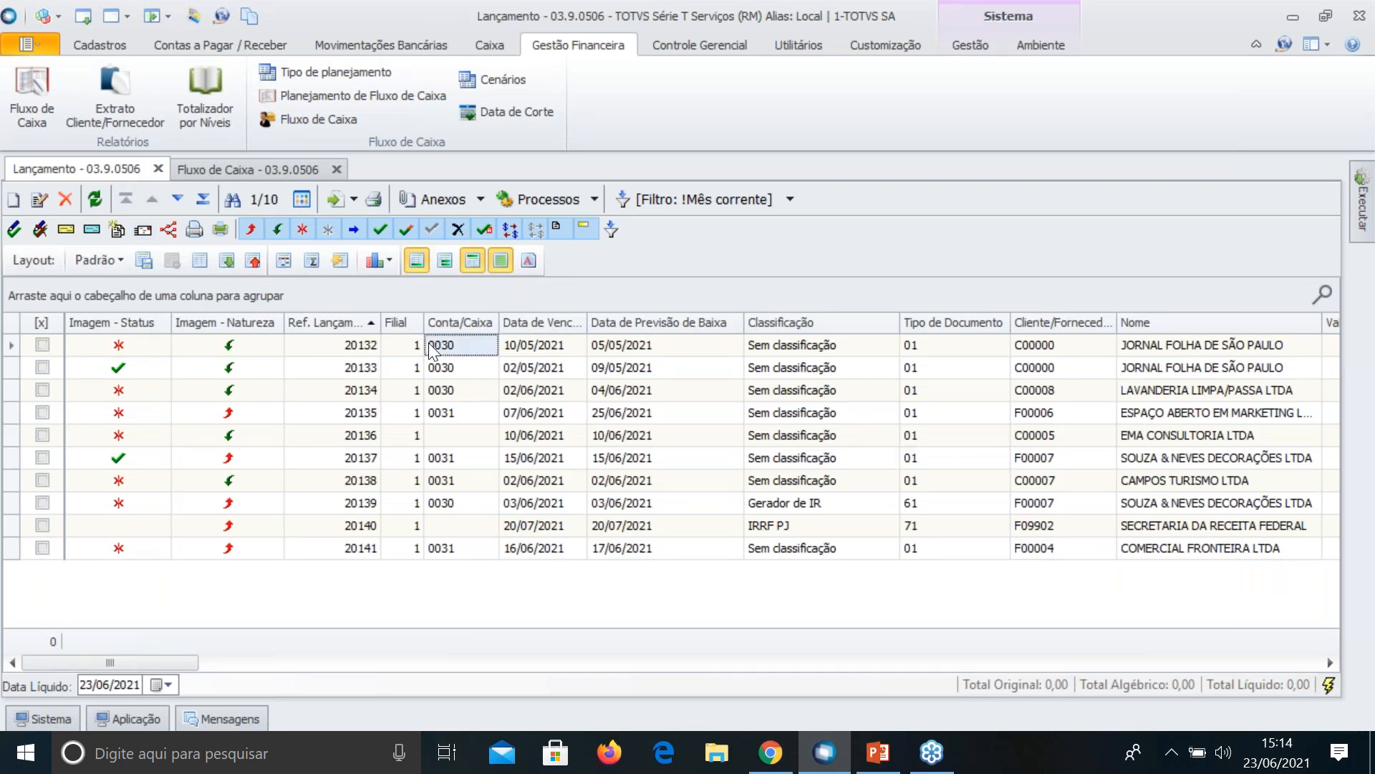
double_click(428, 342)
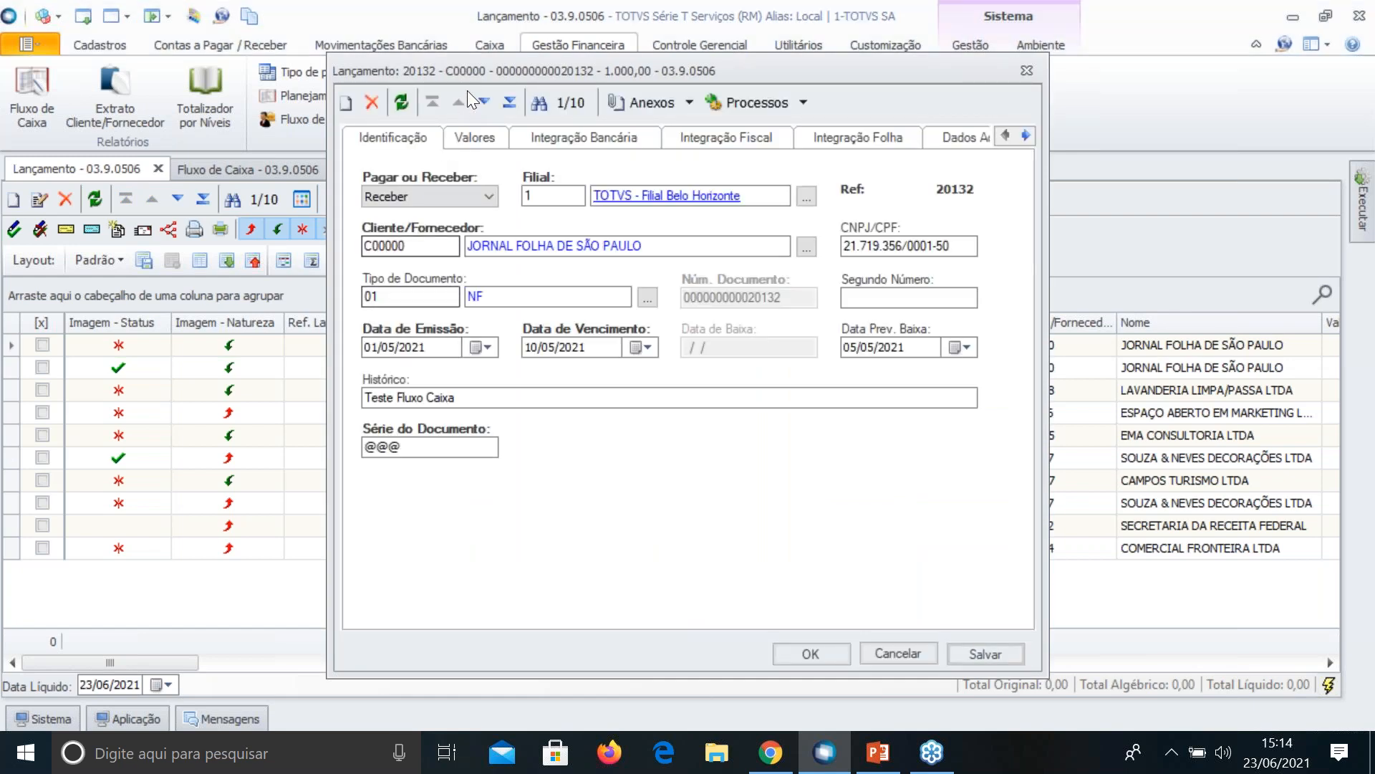
click(937, 137)
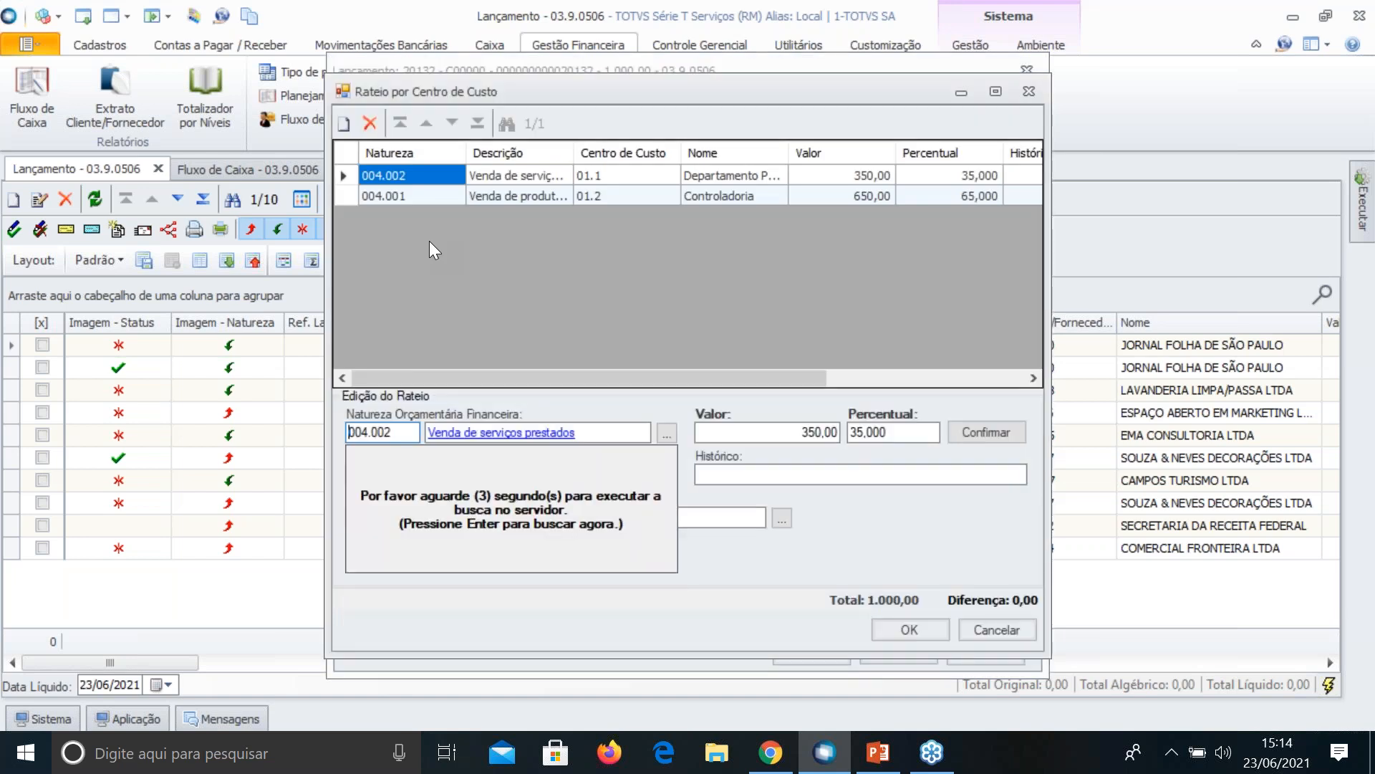
click(766, 470)
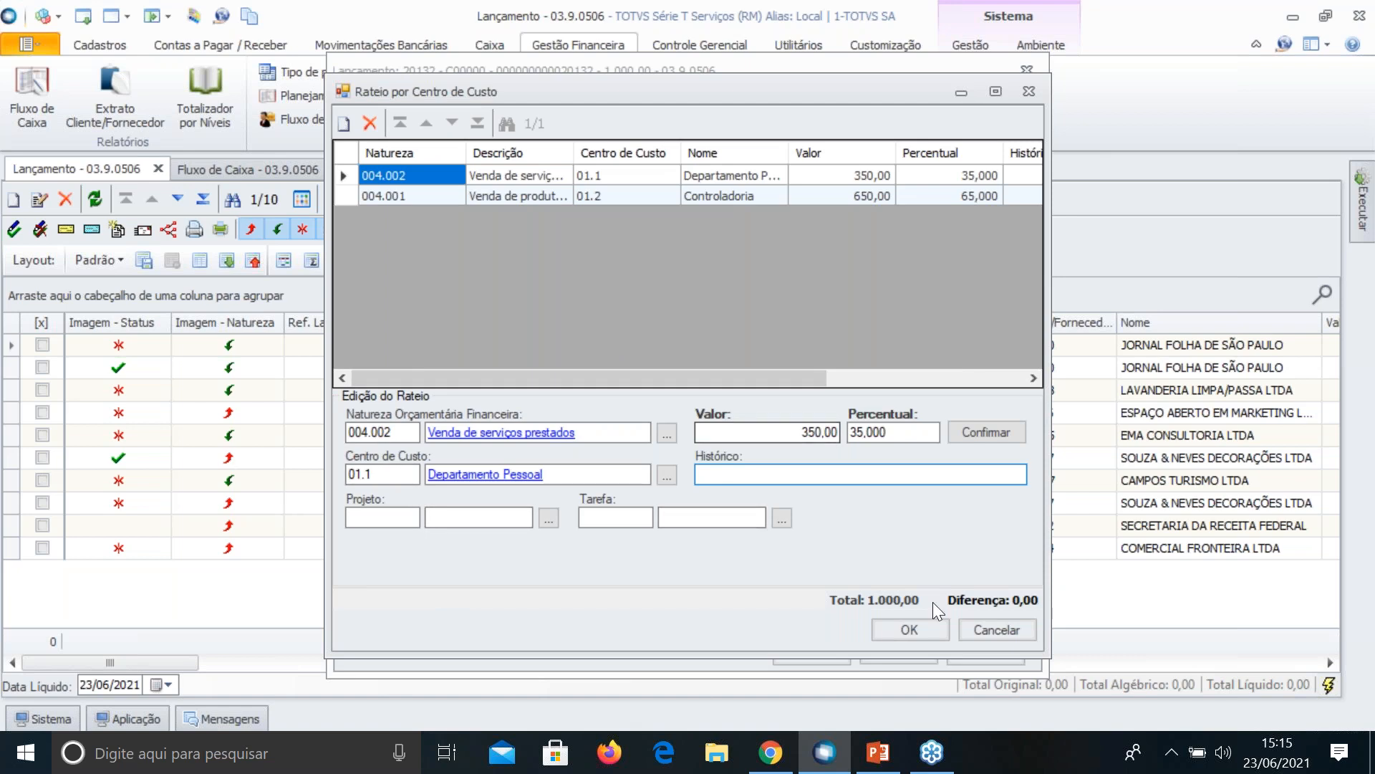
click(1003, 629)
click(684, 453)
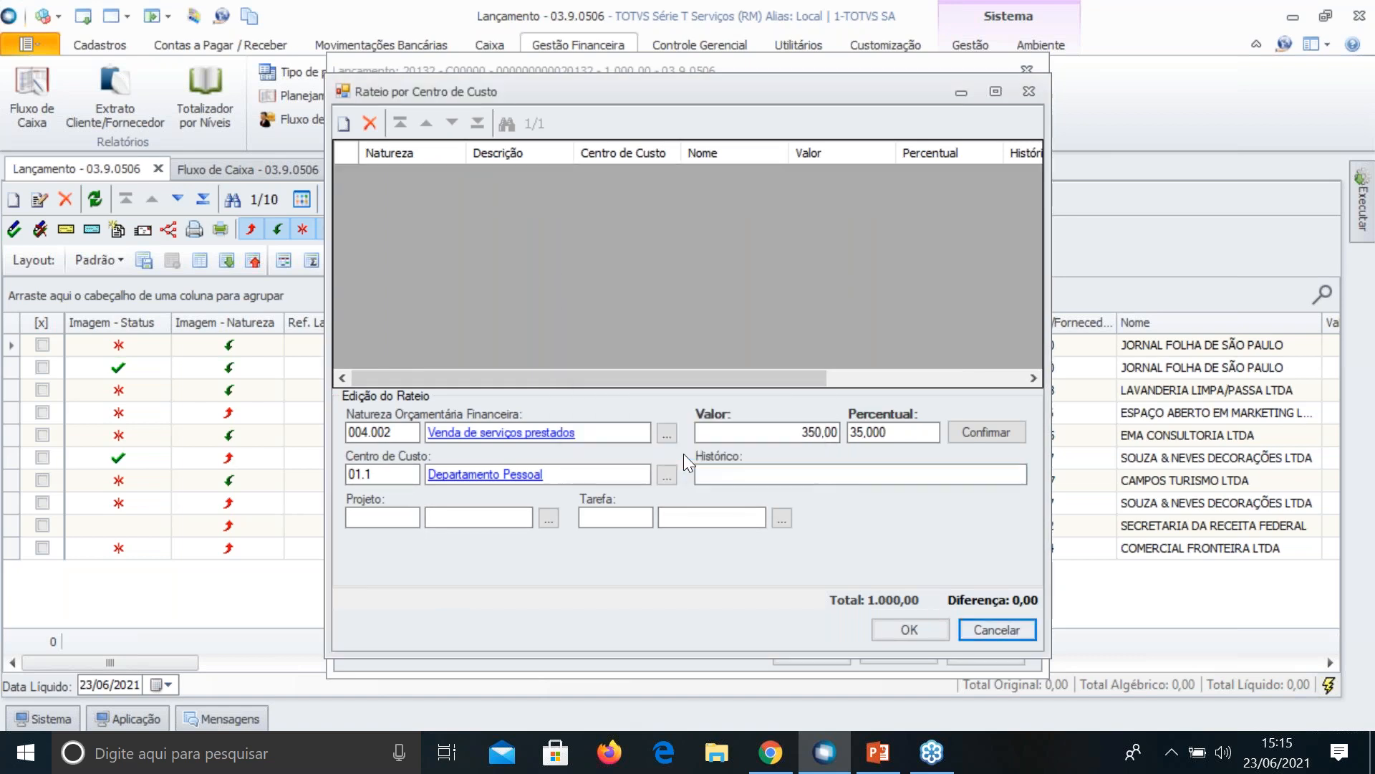
click(898, 653)
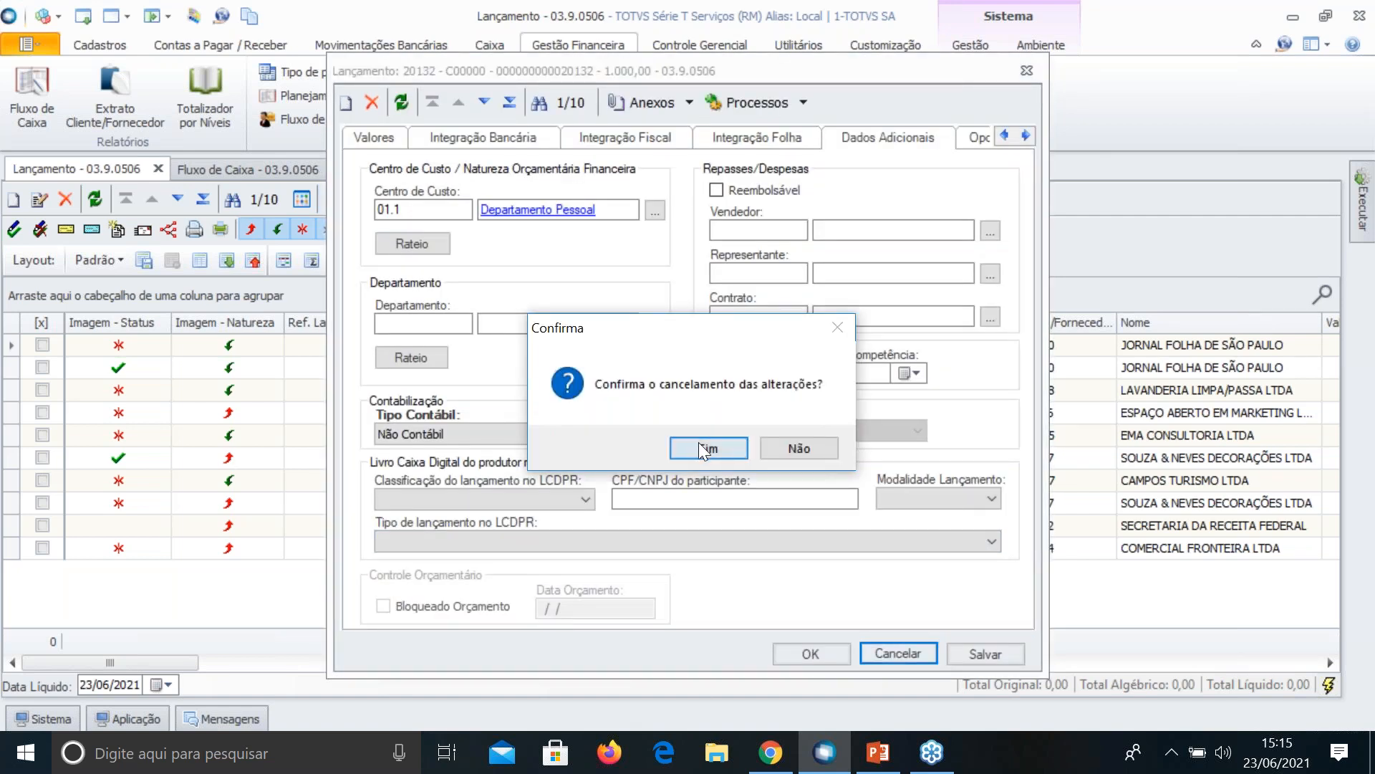
click(699, 446)
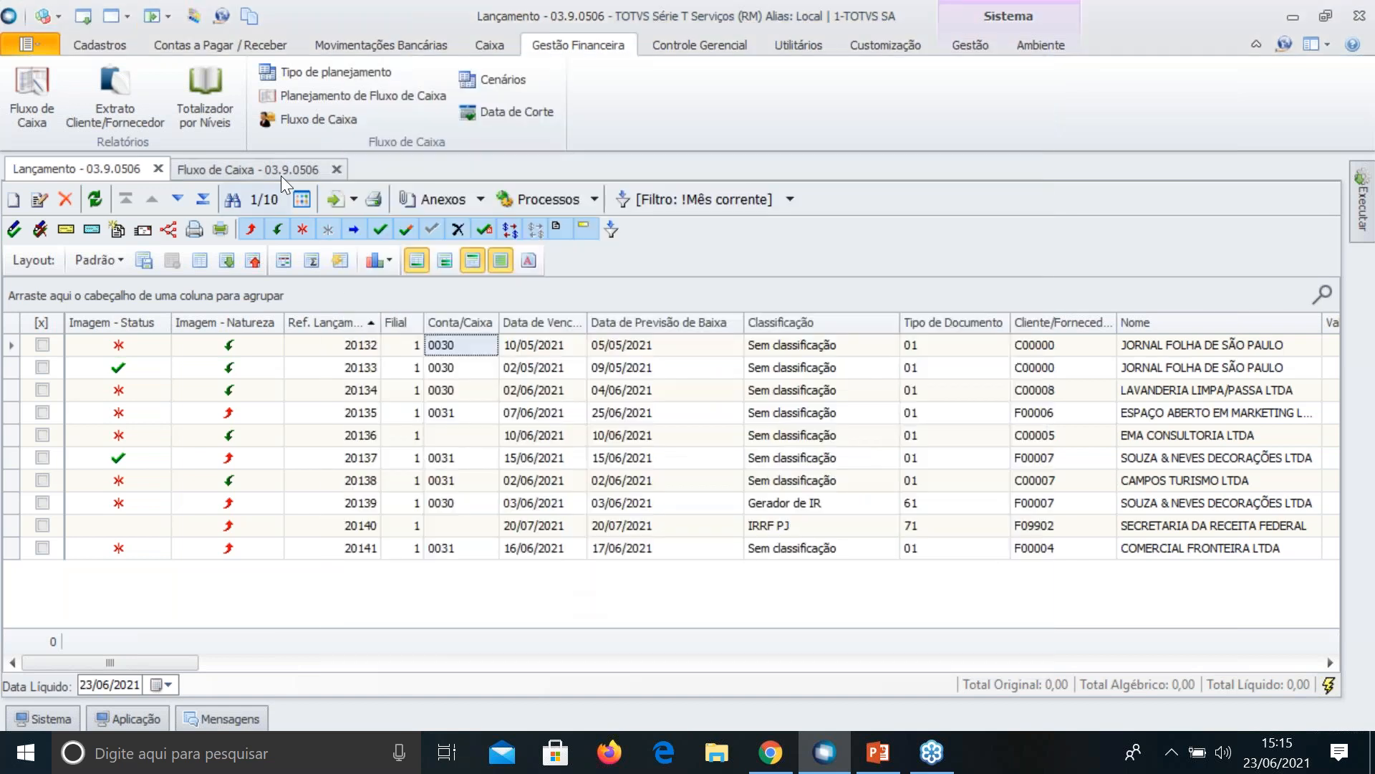
Return to the generated cash flow and examine its Entradas and Saídas natures
click(281, 175)
scroll(685, 508, down, 6)
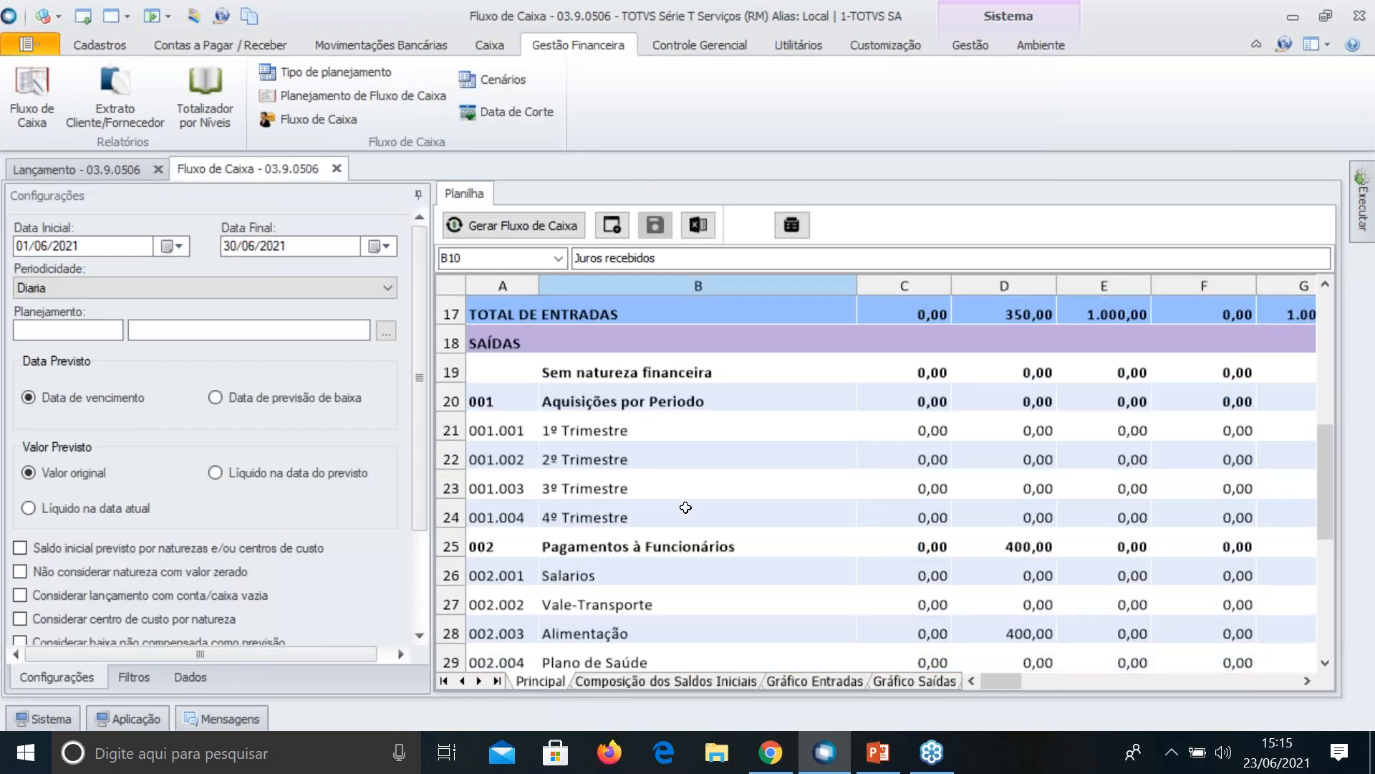
scroll(685, 507, up, 1)
scroll(686, 507, up, 3)
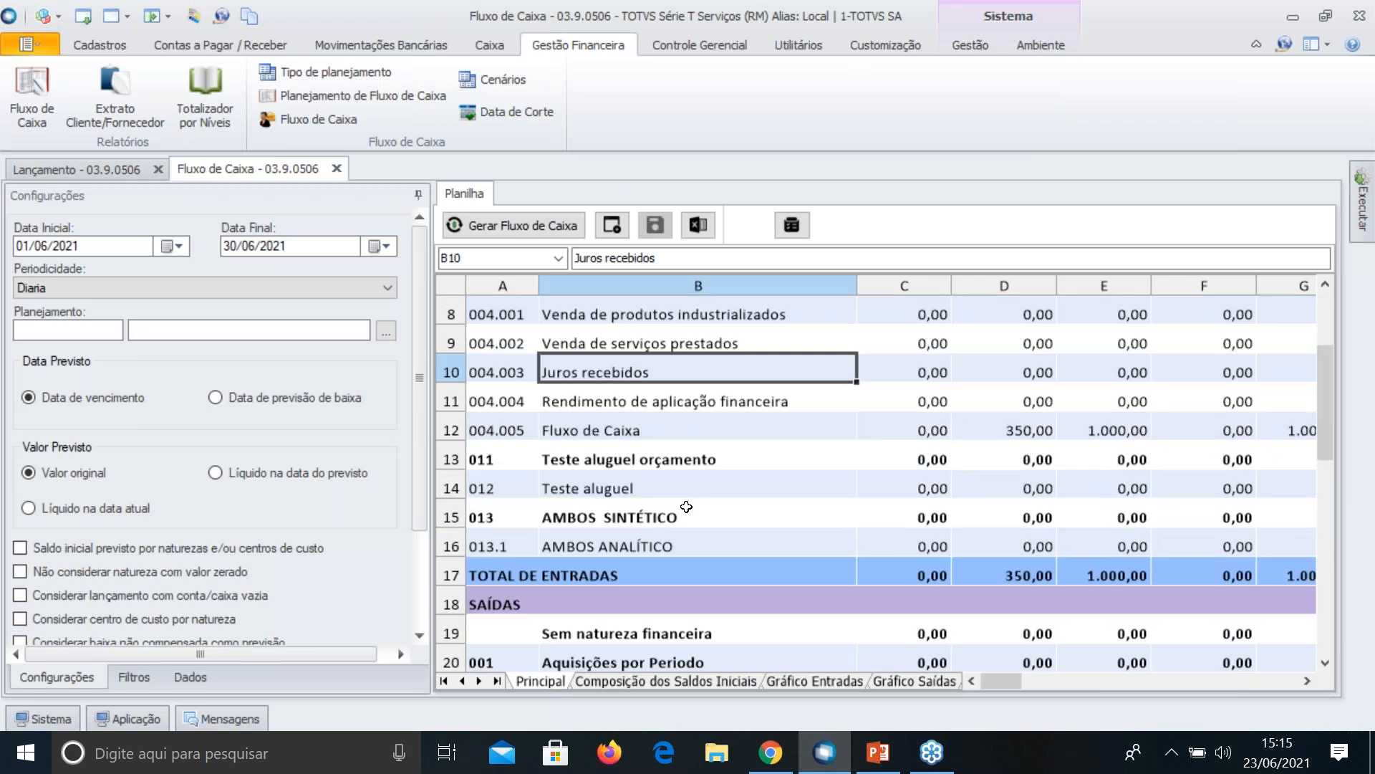
Examine the Previsto and Realizado amounts of the Entradas natures across the June 2021 daily columns
scroll(686, 507, up, 2)
click(915, 438)
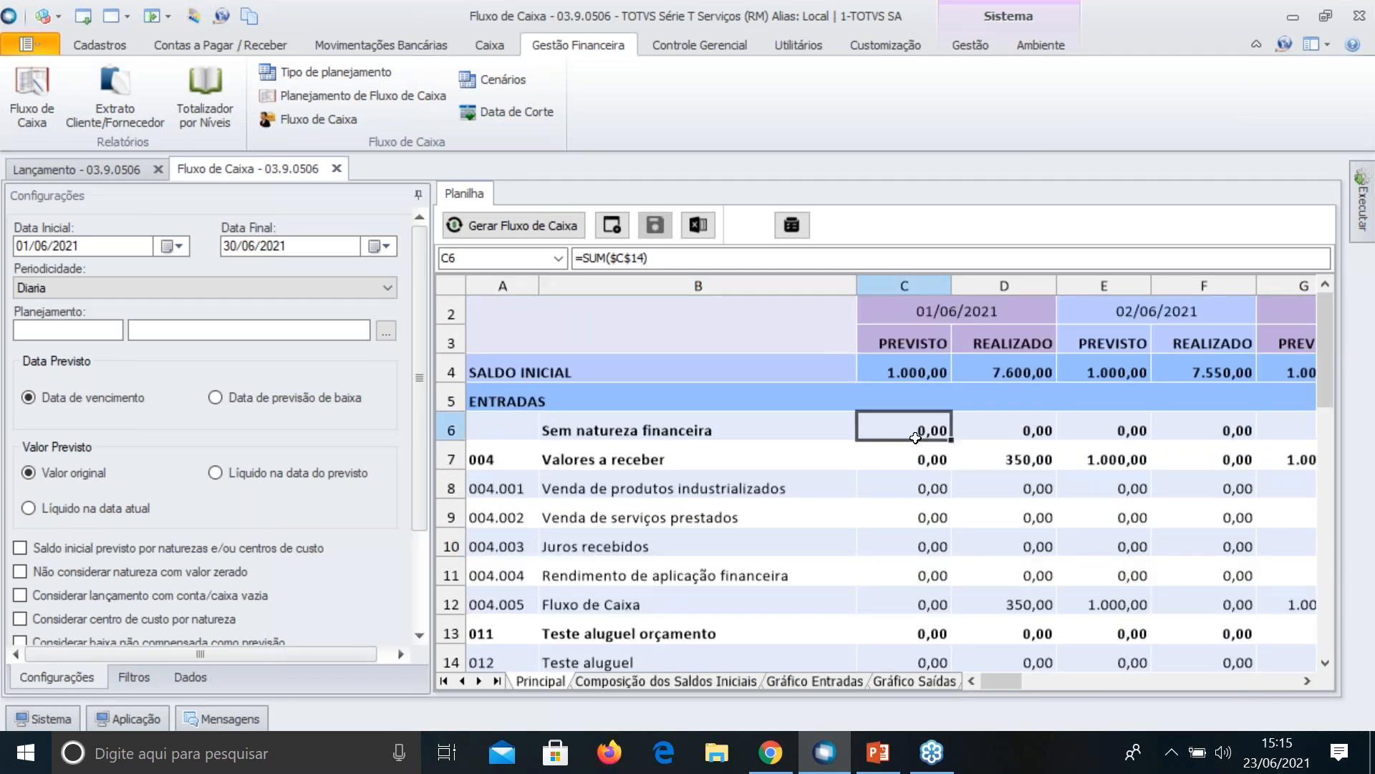
scroll(916, 438, right, 1)
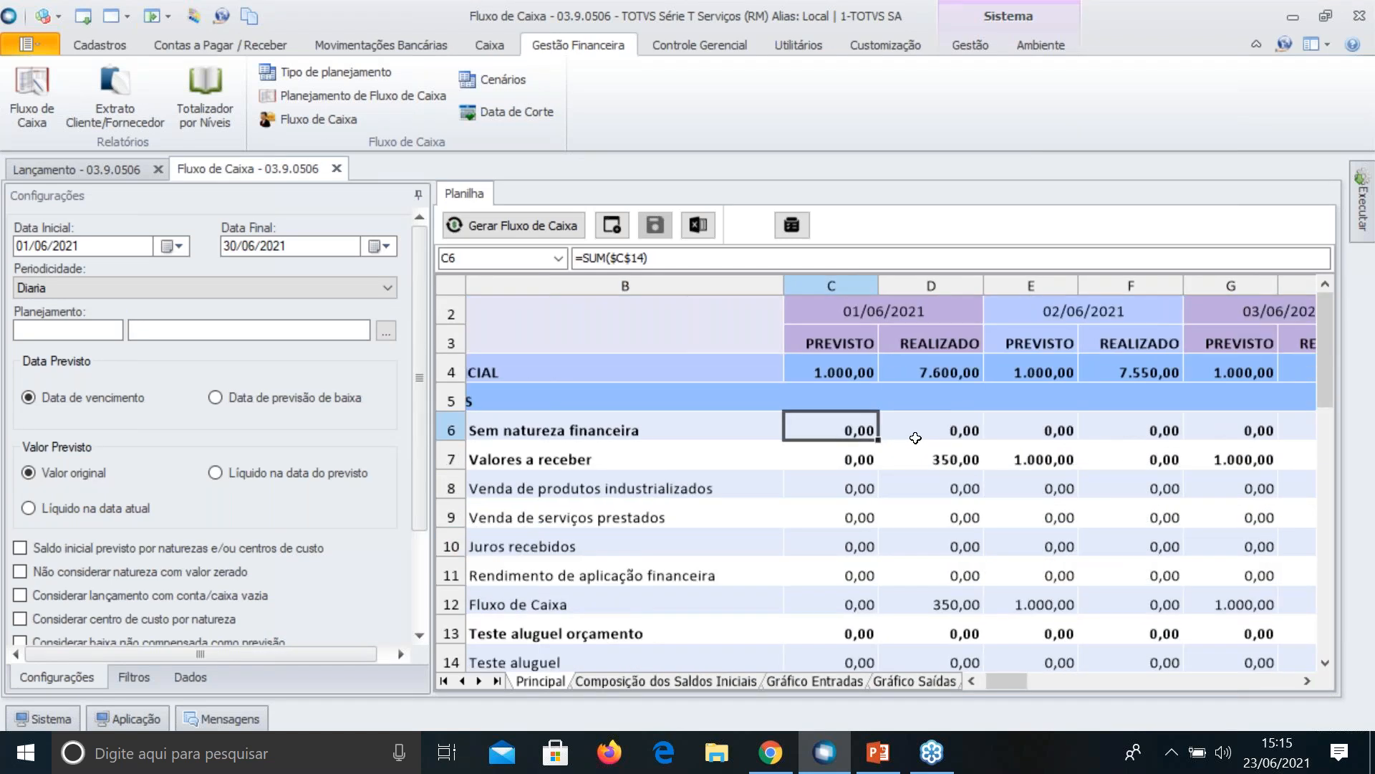
scroll(915, 438, right, 3)
scroll(916, 437, right, 3)
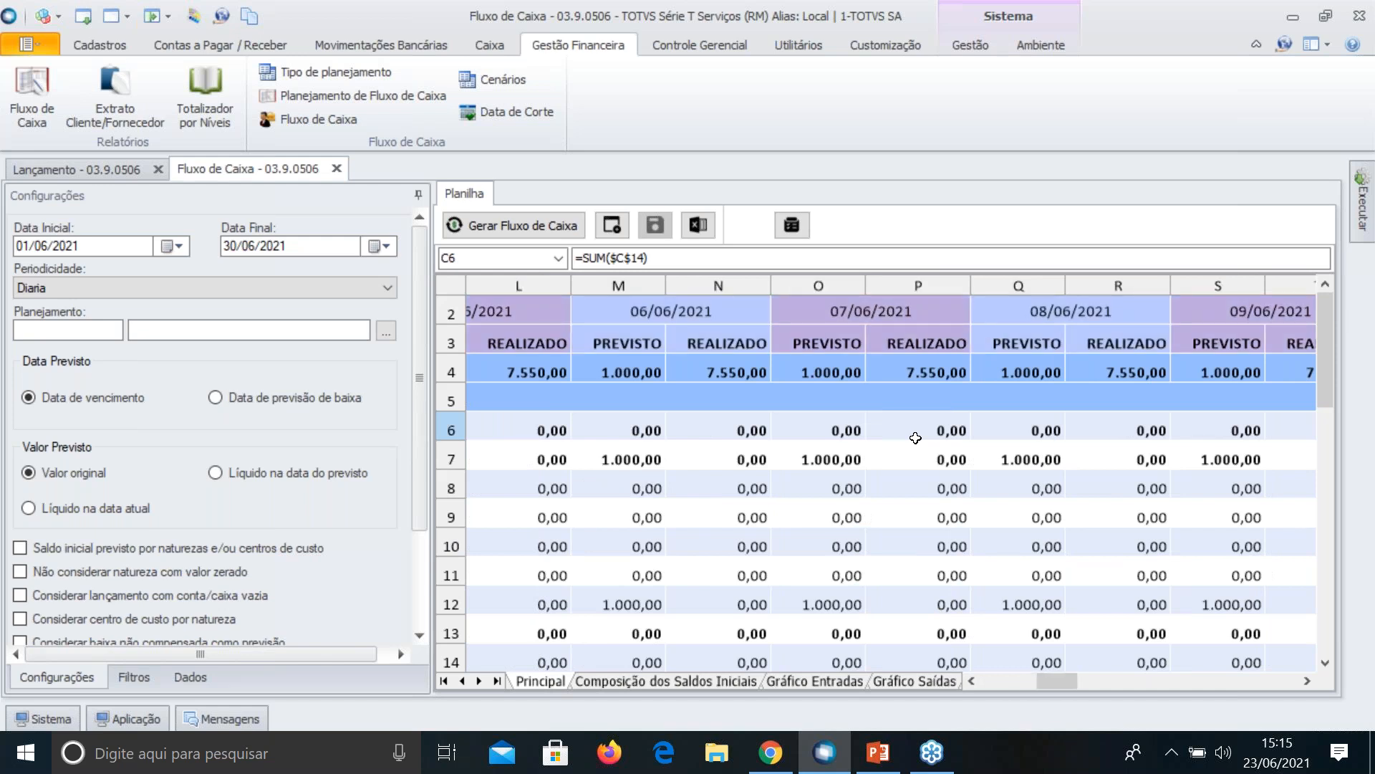
scroll(916, 438, right, 3)
scroll(915, 438, left, 10)
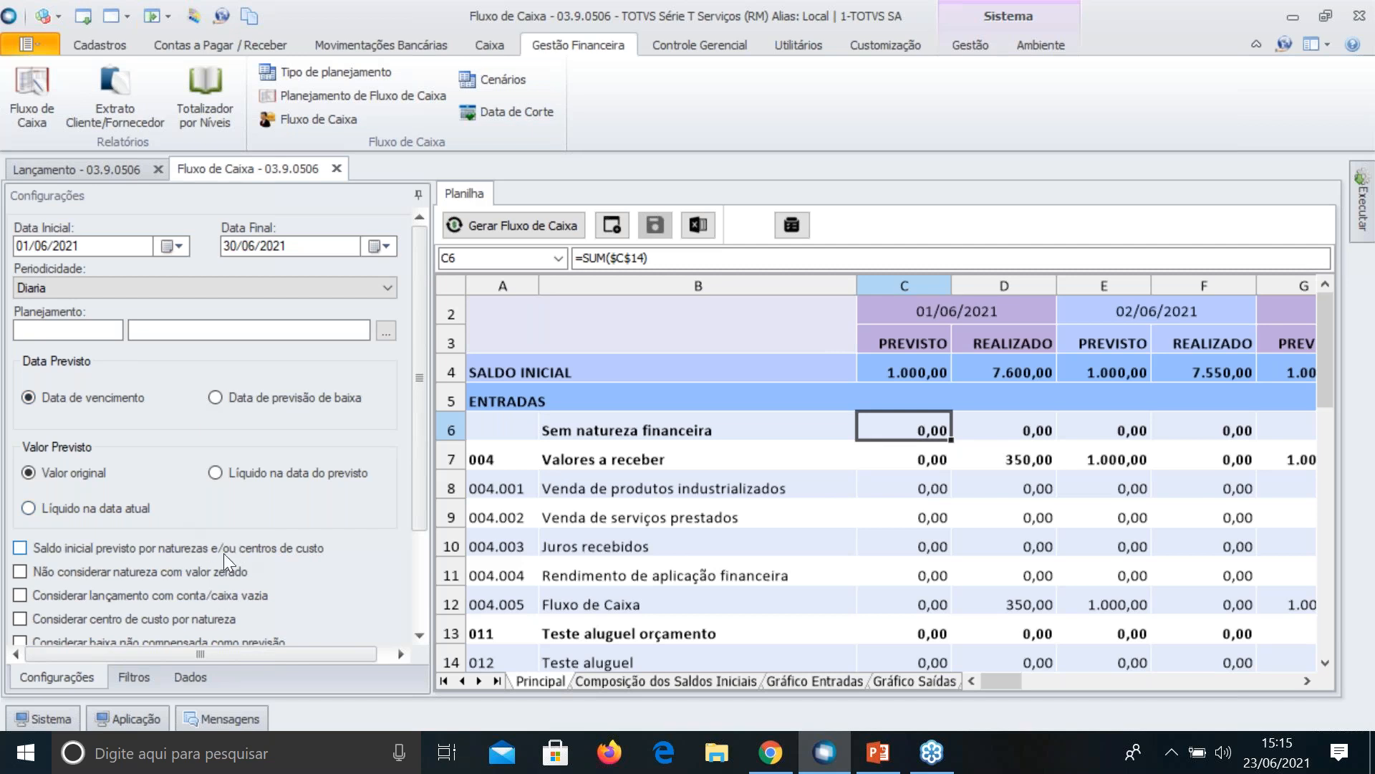
Enable Não considerar natureza com valor zerado and regenerate the cash flow
click(20, 571)
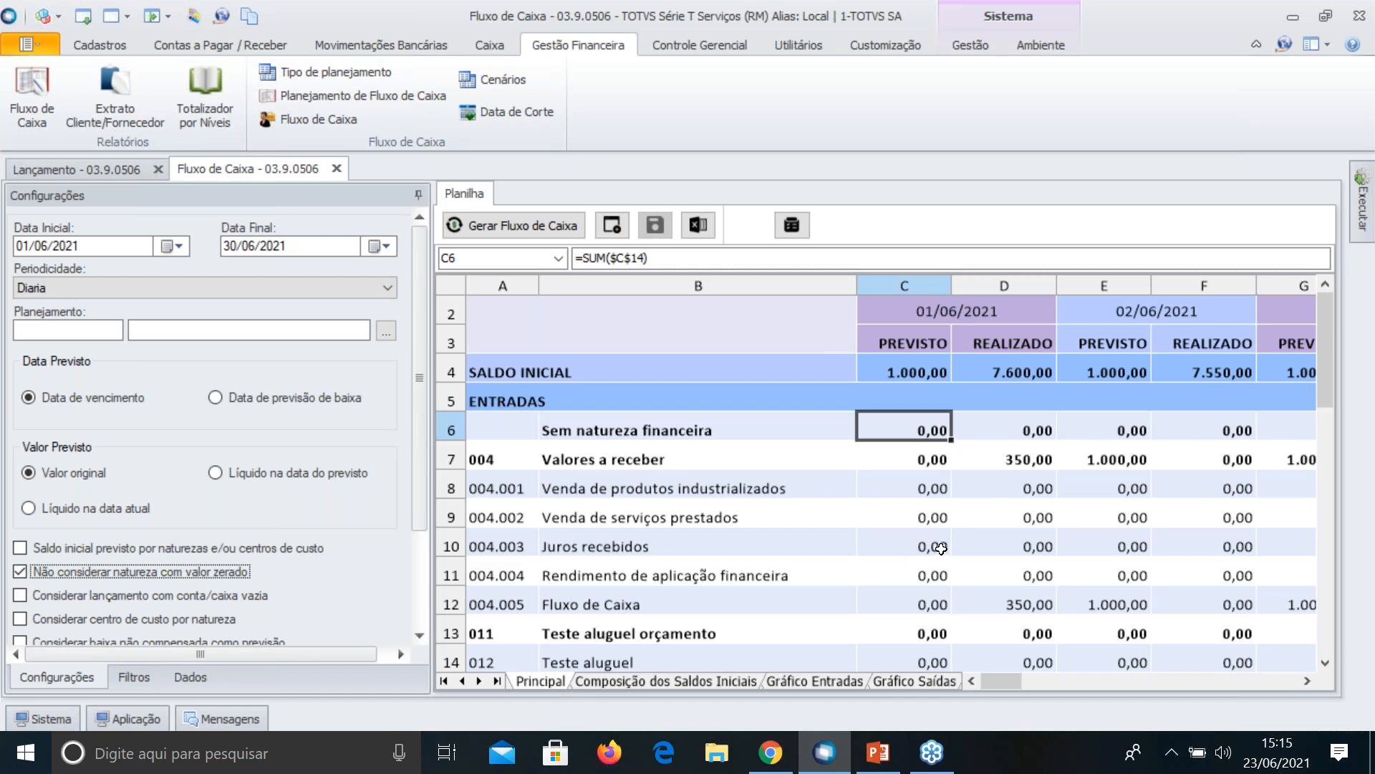
scroll(941, 548, down, 1)
scroll(940, 548, up, 1)
click(510, 228)
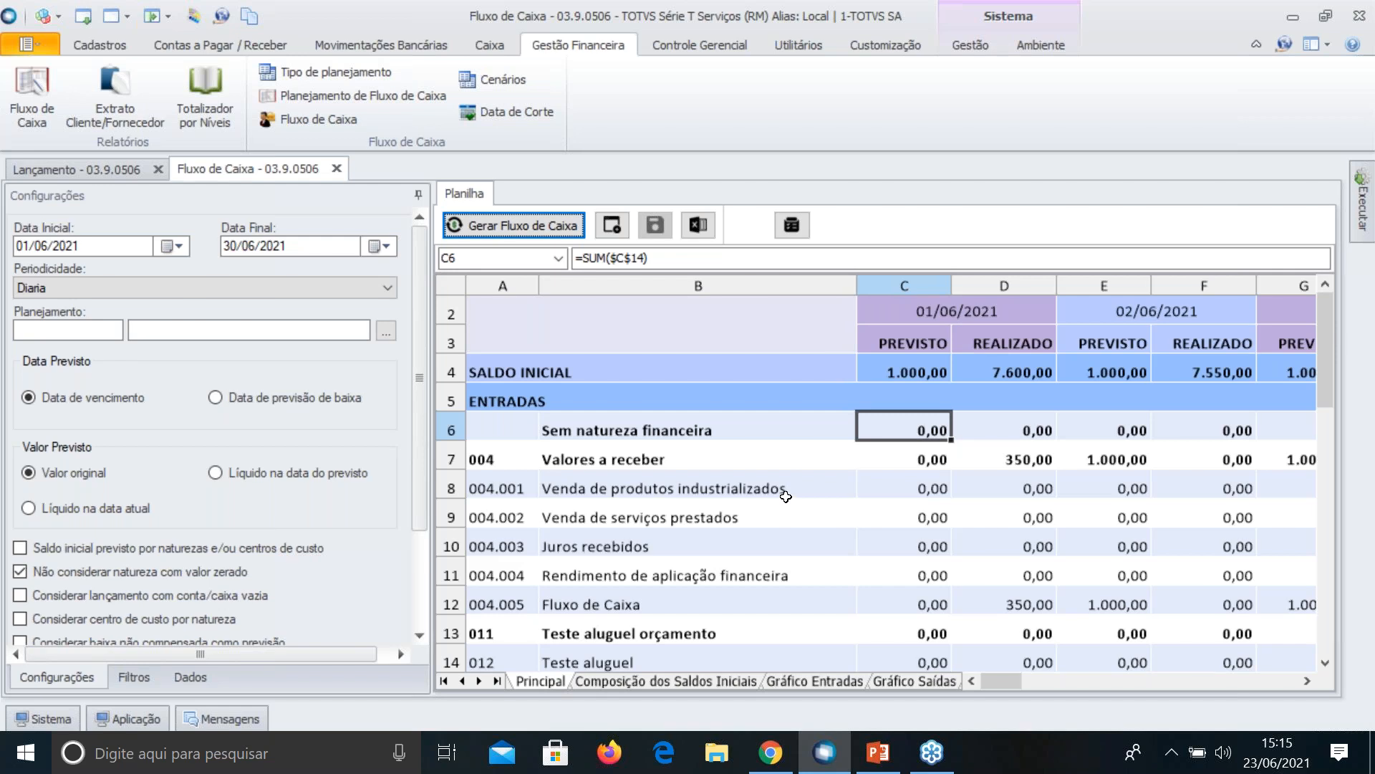
Review which Entradas and Saídas natures the cash flow spreadsheet lists
scroll(596, 457, down, 1)
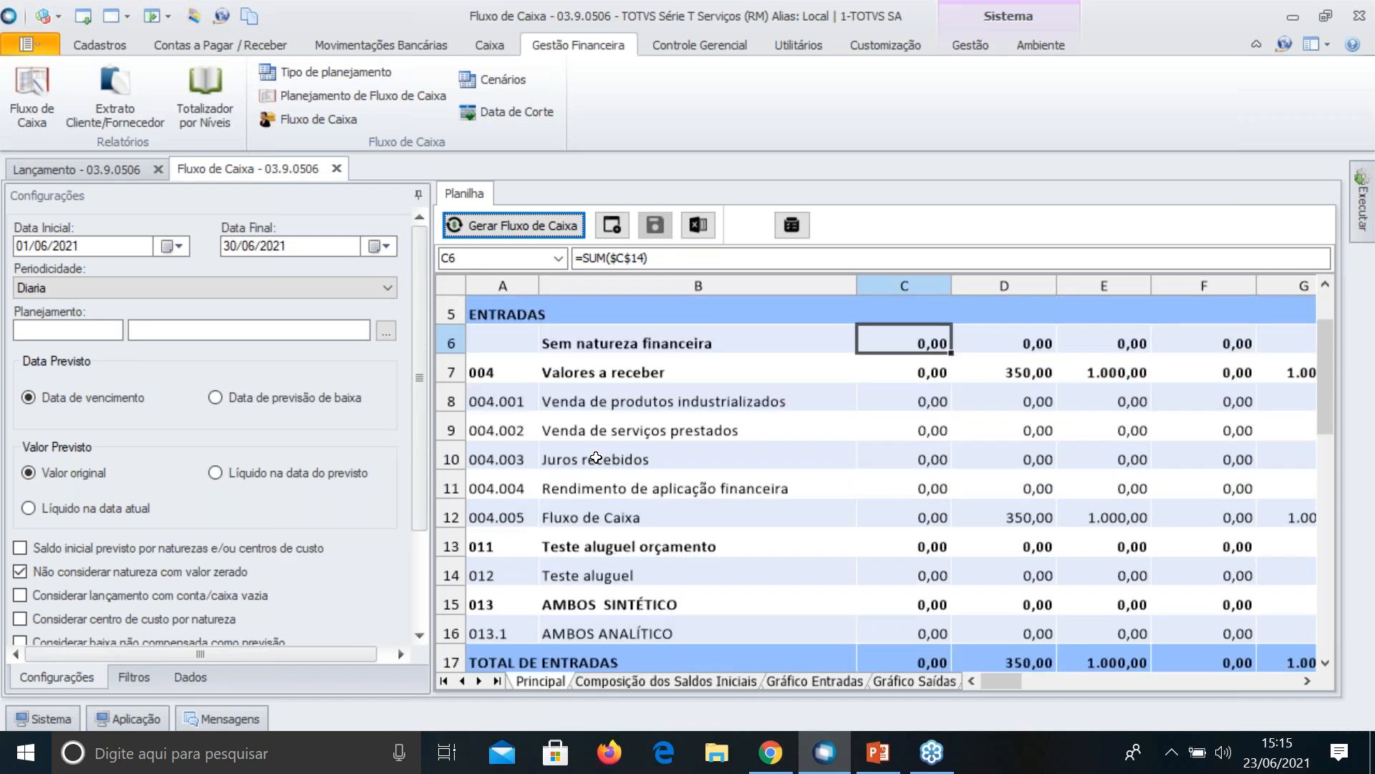
scroll(596, 457, down, 1)
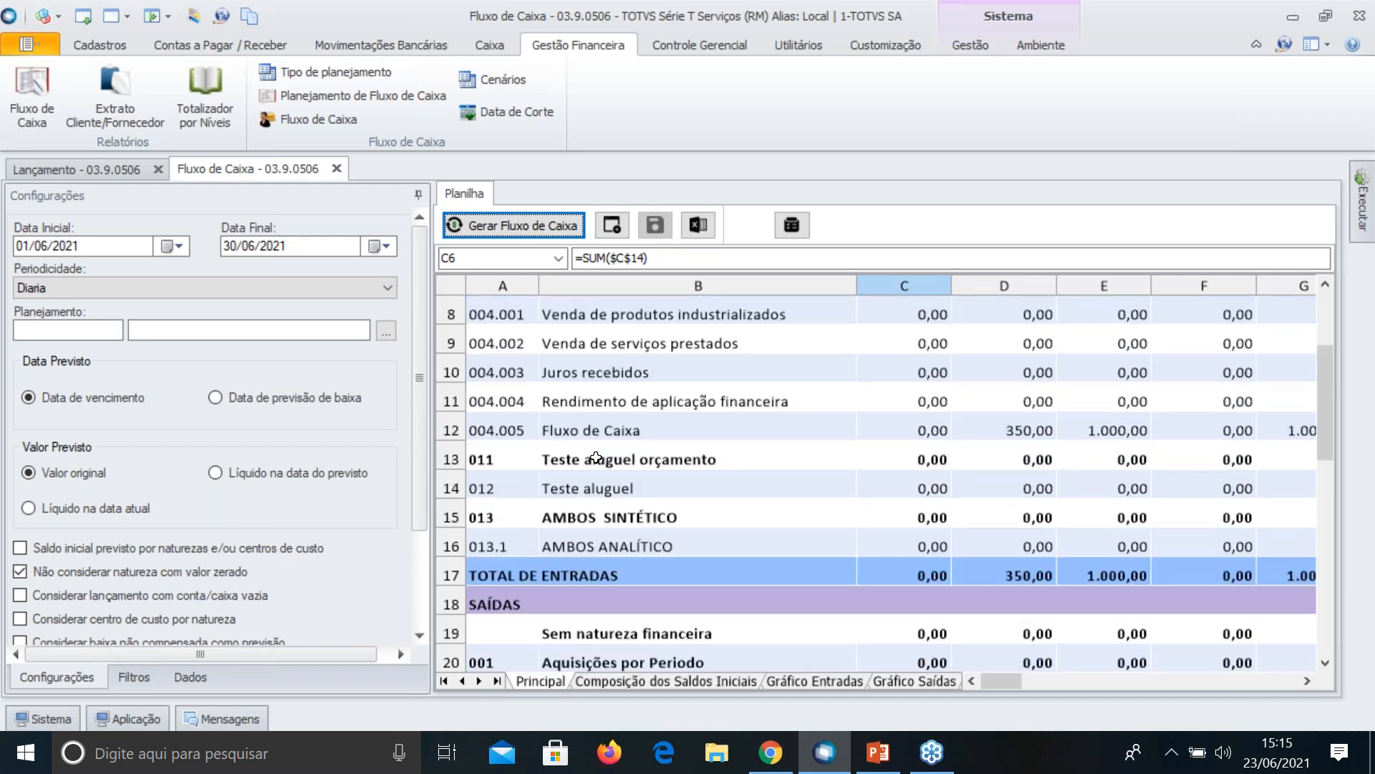
scroll(596, 457, down, 4)
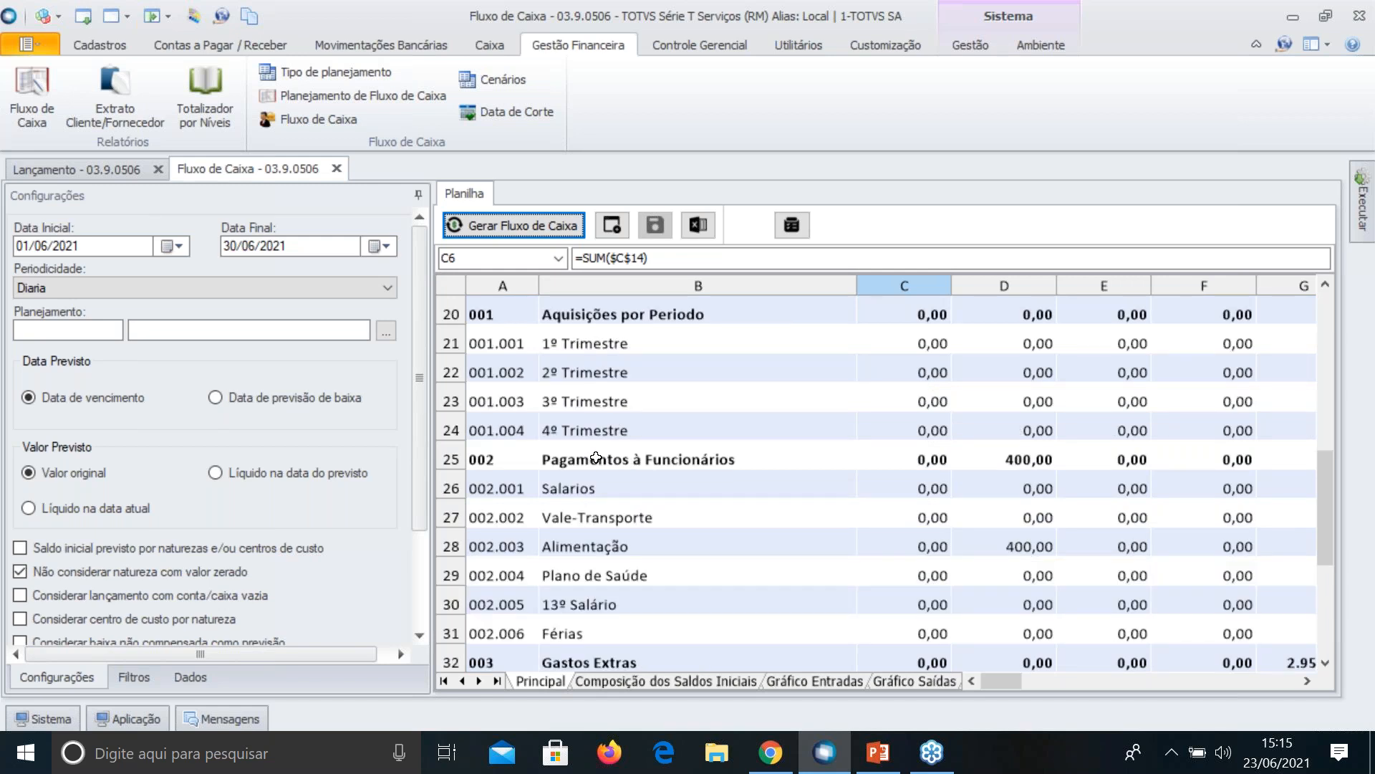
scroll(596, 457, up, 6)
scroll(595, 457, down, 1)
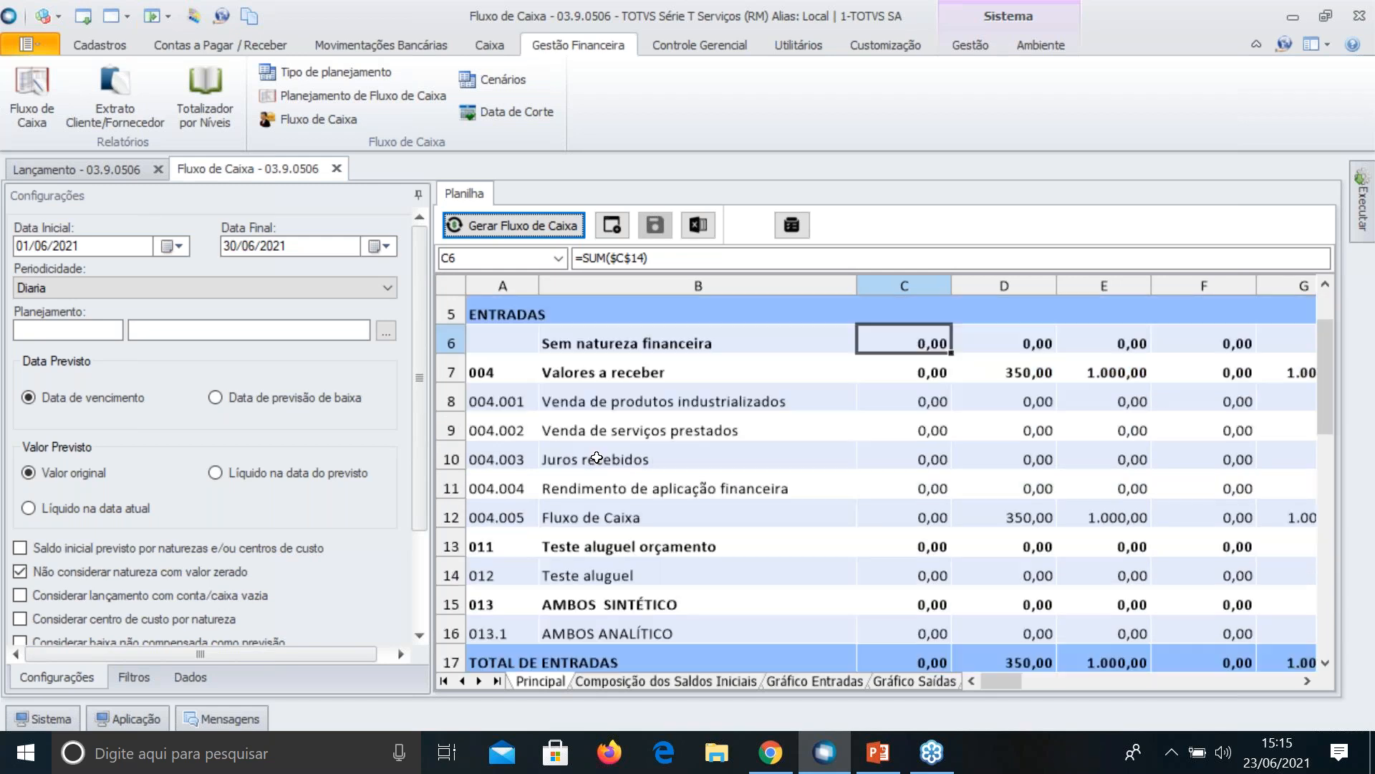
scroll(596, 457, up, 1)
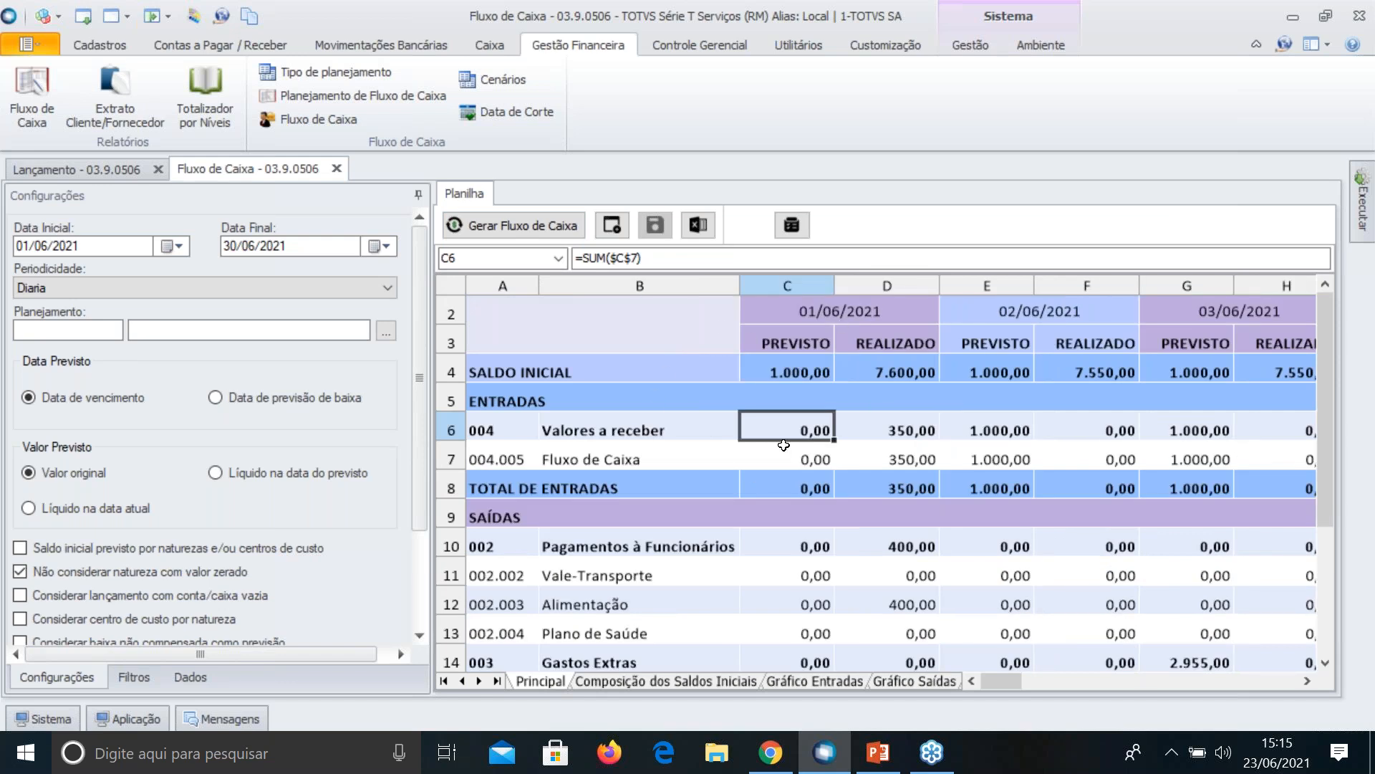
scroll(783, 445, down, 1)
scroll(804, 521, up, 1)
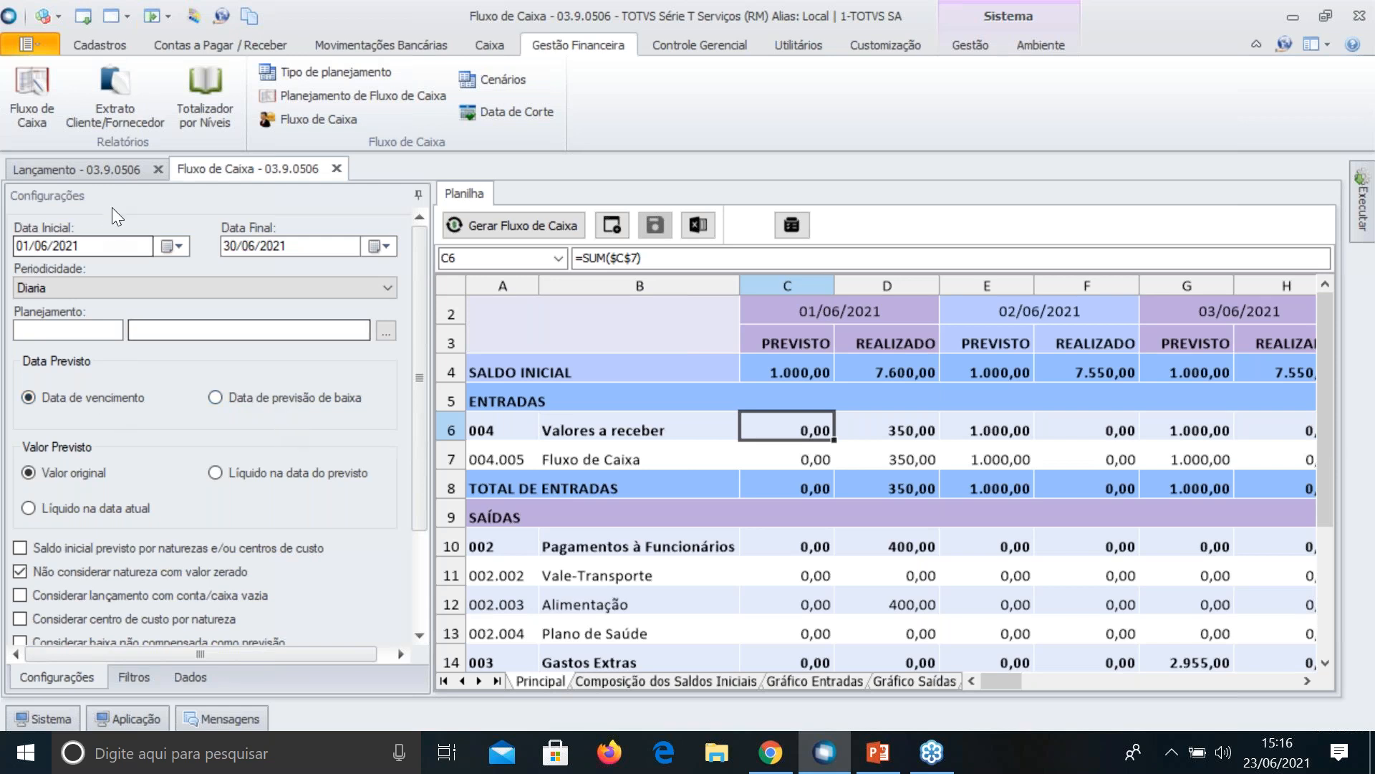
Check the identification data and dates of the first entry in the Lançamento list, close it without saving and return to the cash flow
click(97, 166)
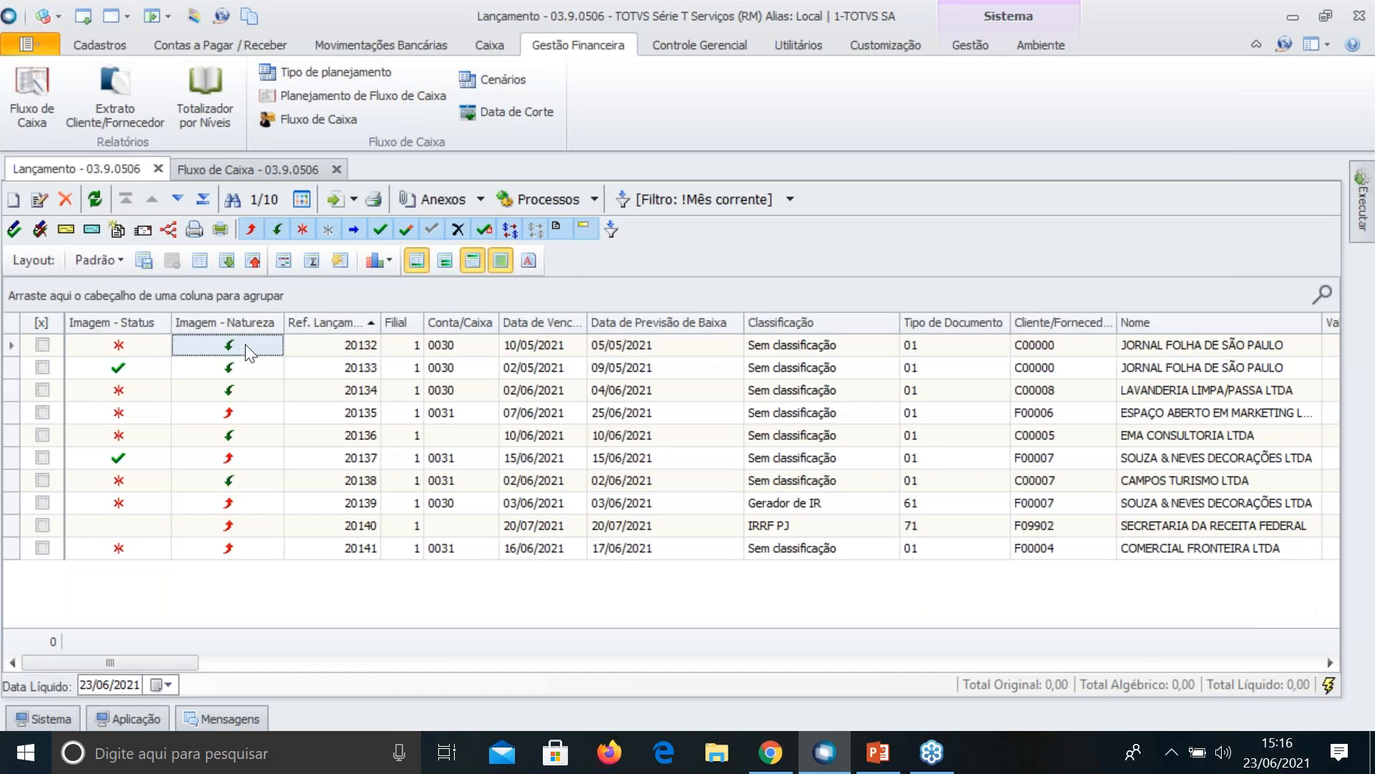
double_click(245, 344)
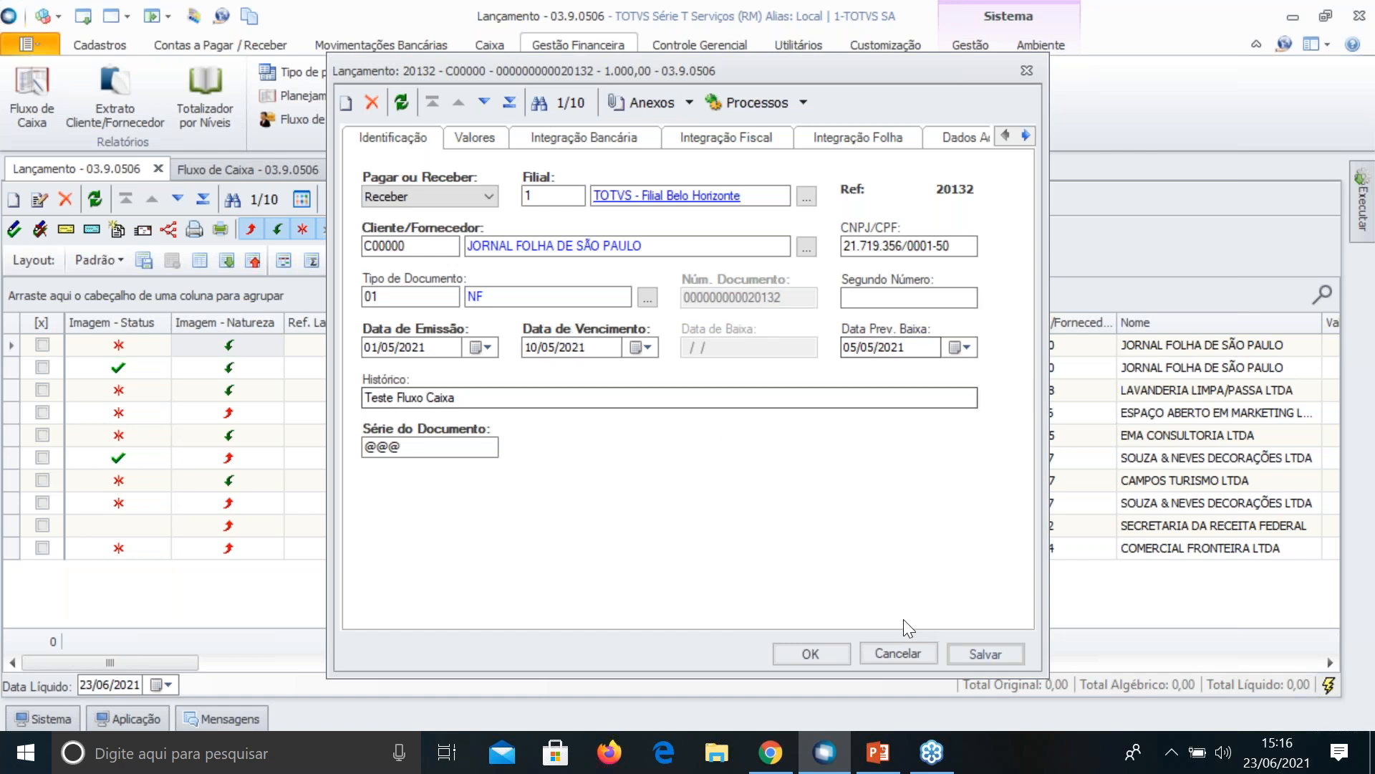
click(899, 653)
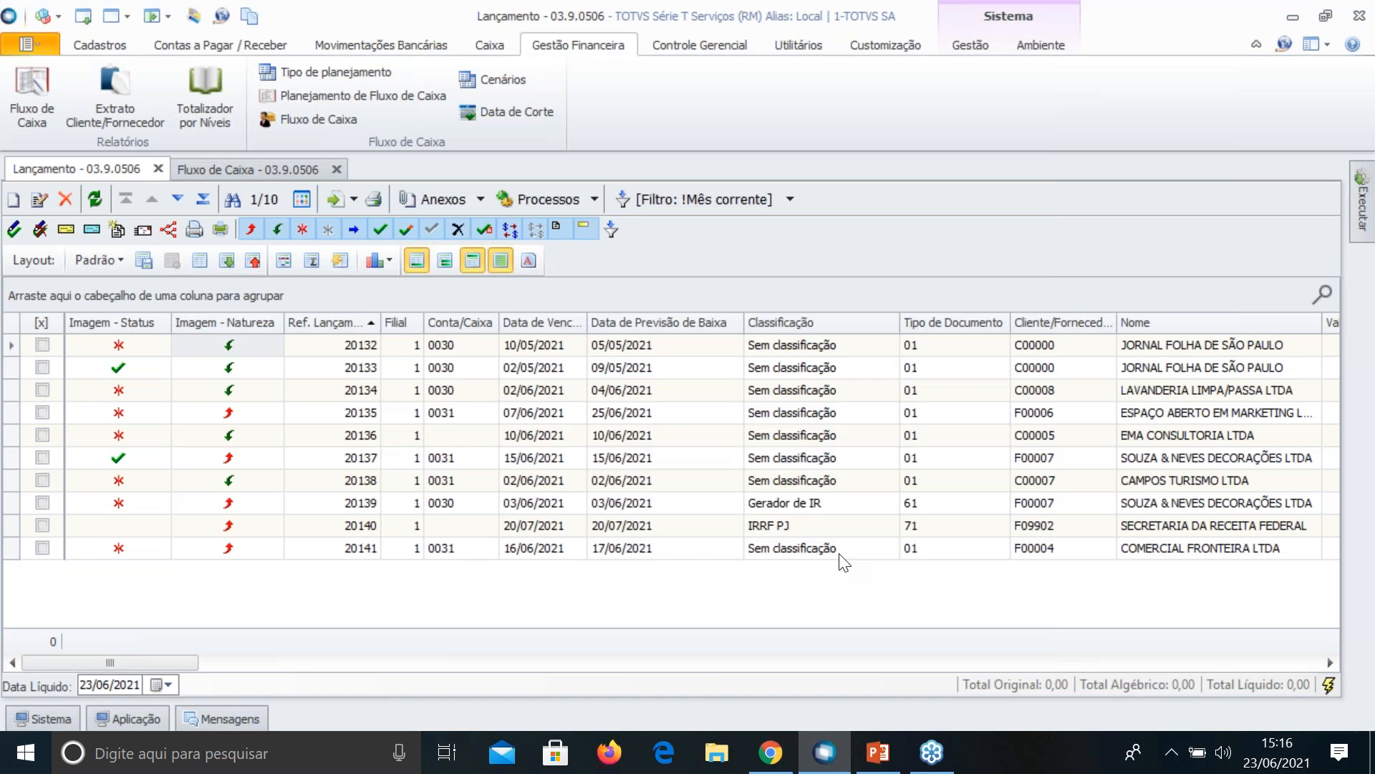
click(230, 180)
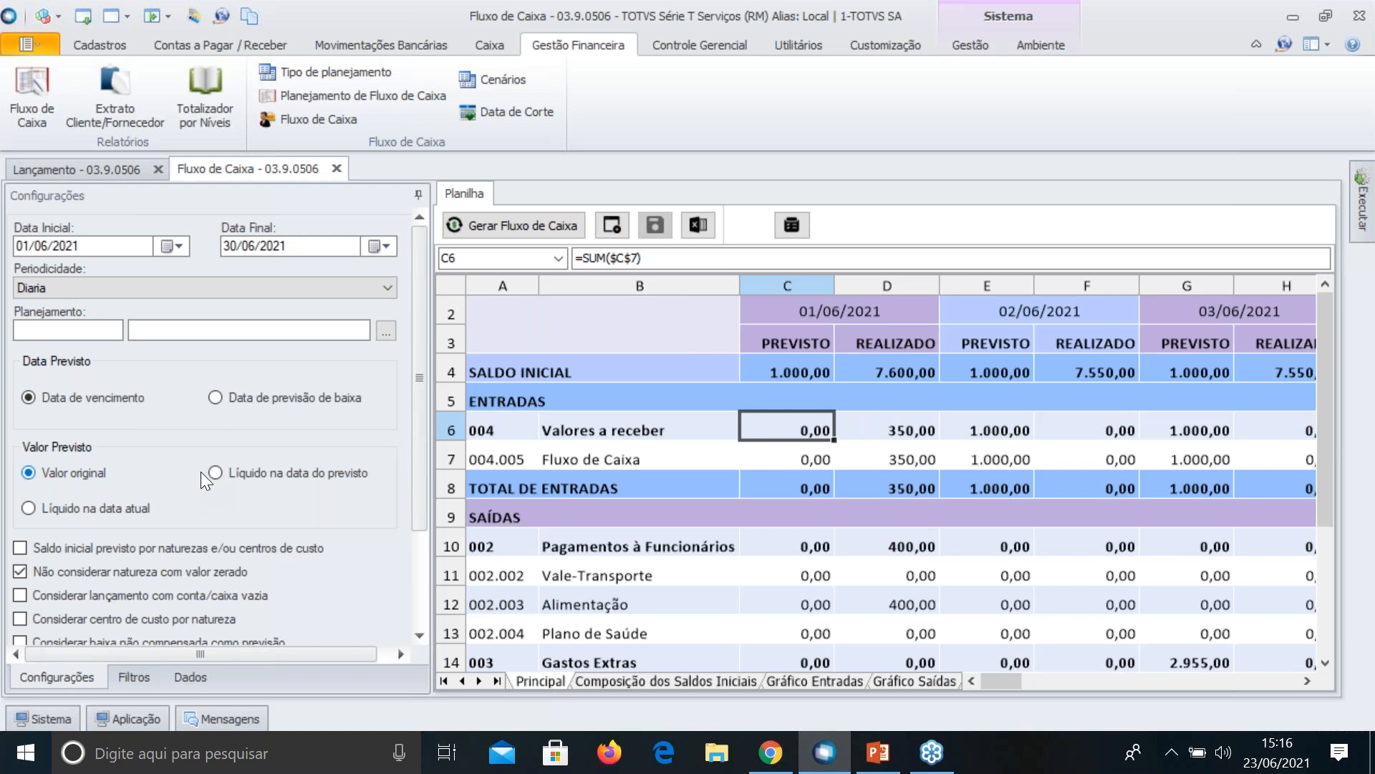
Generate the cash flow with Valor Previsto as Líquido na data atual, and set the option back to Valor original
click(220, 466)
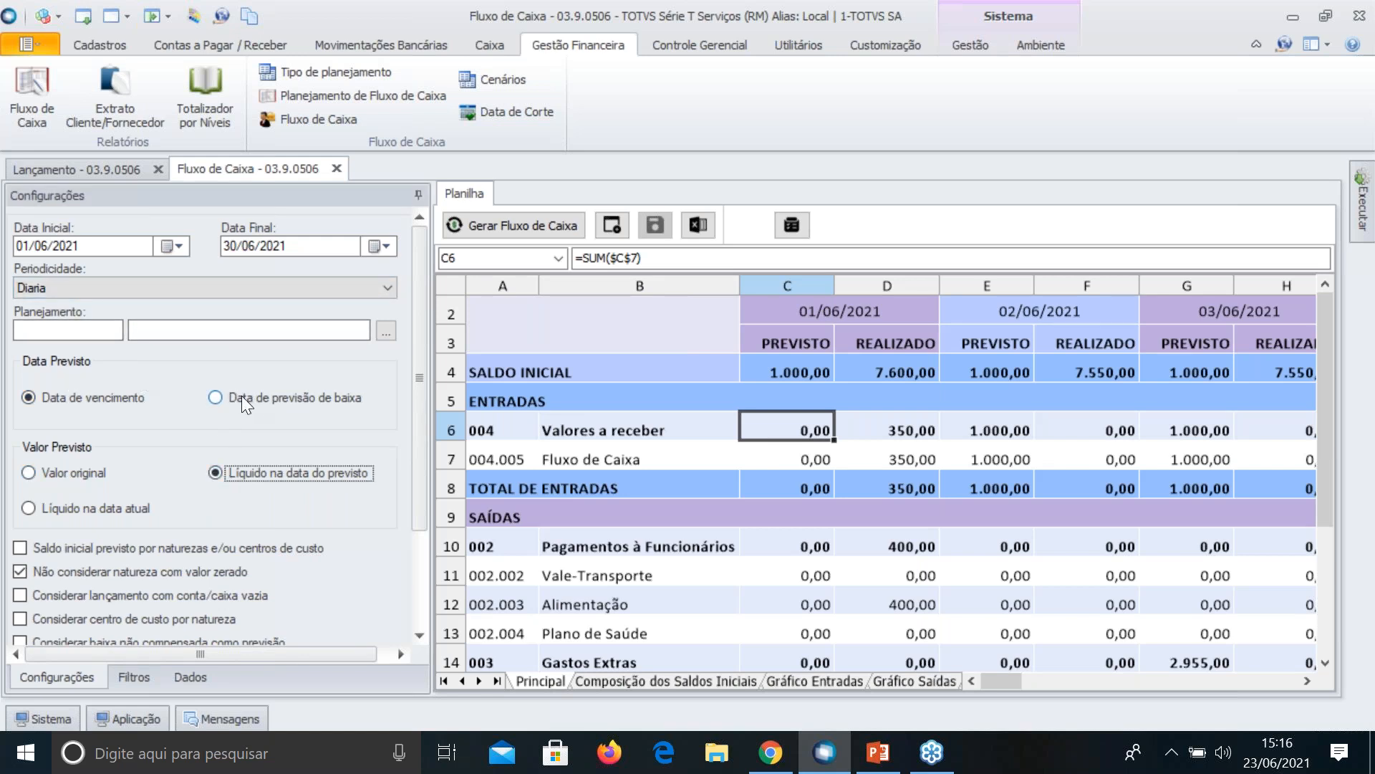
click(28, 507)
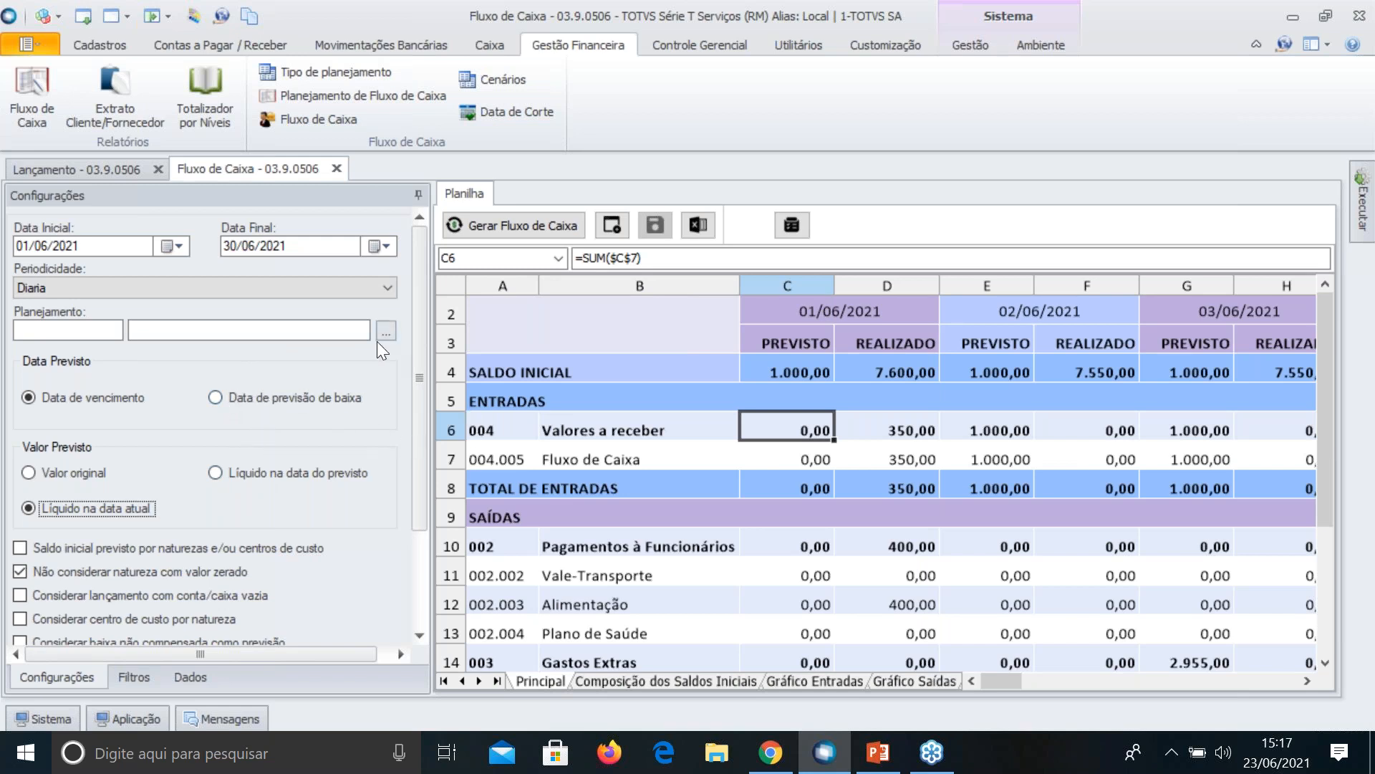
click(526, 223)
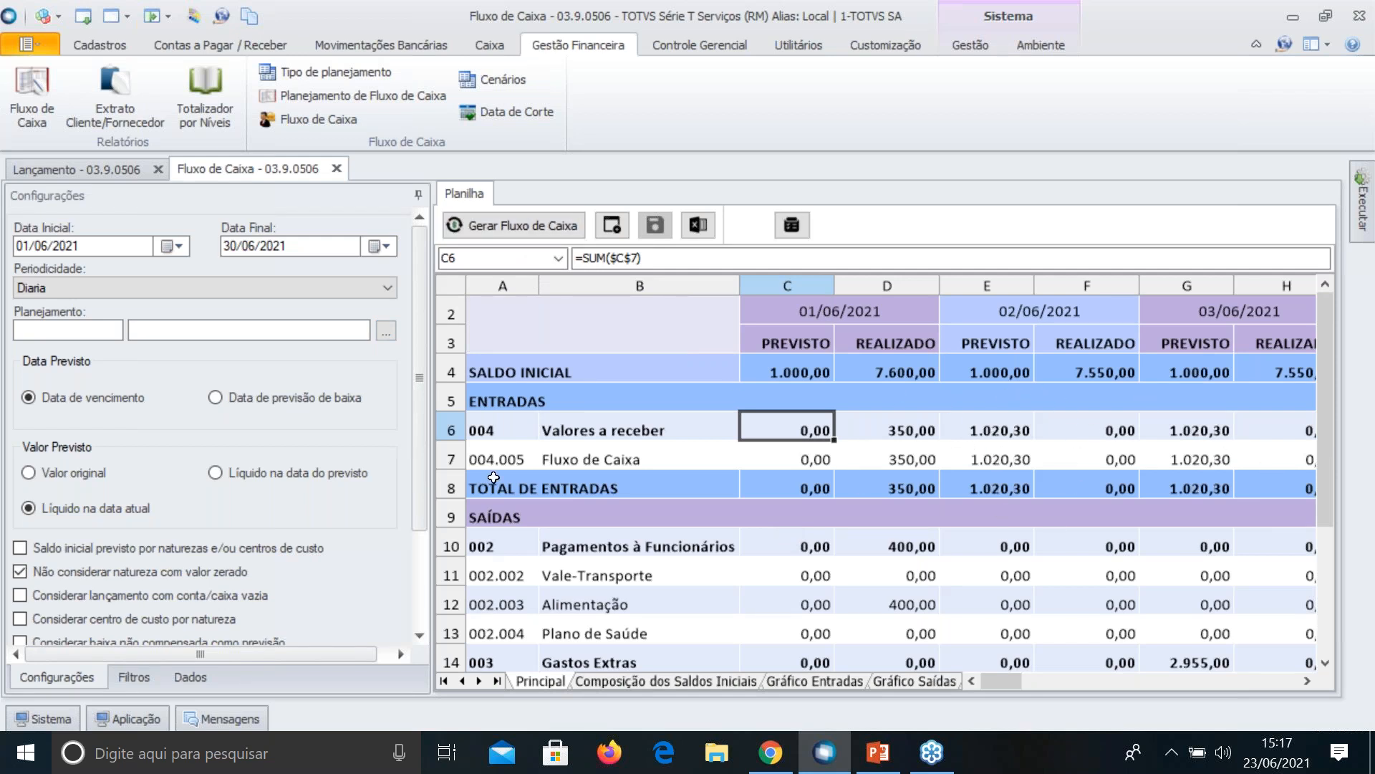
click(26, 472)
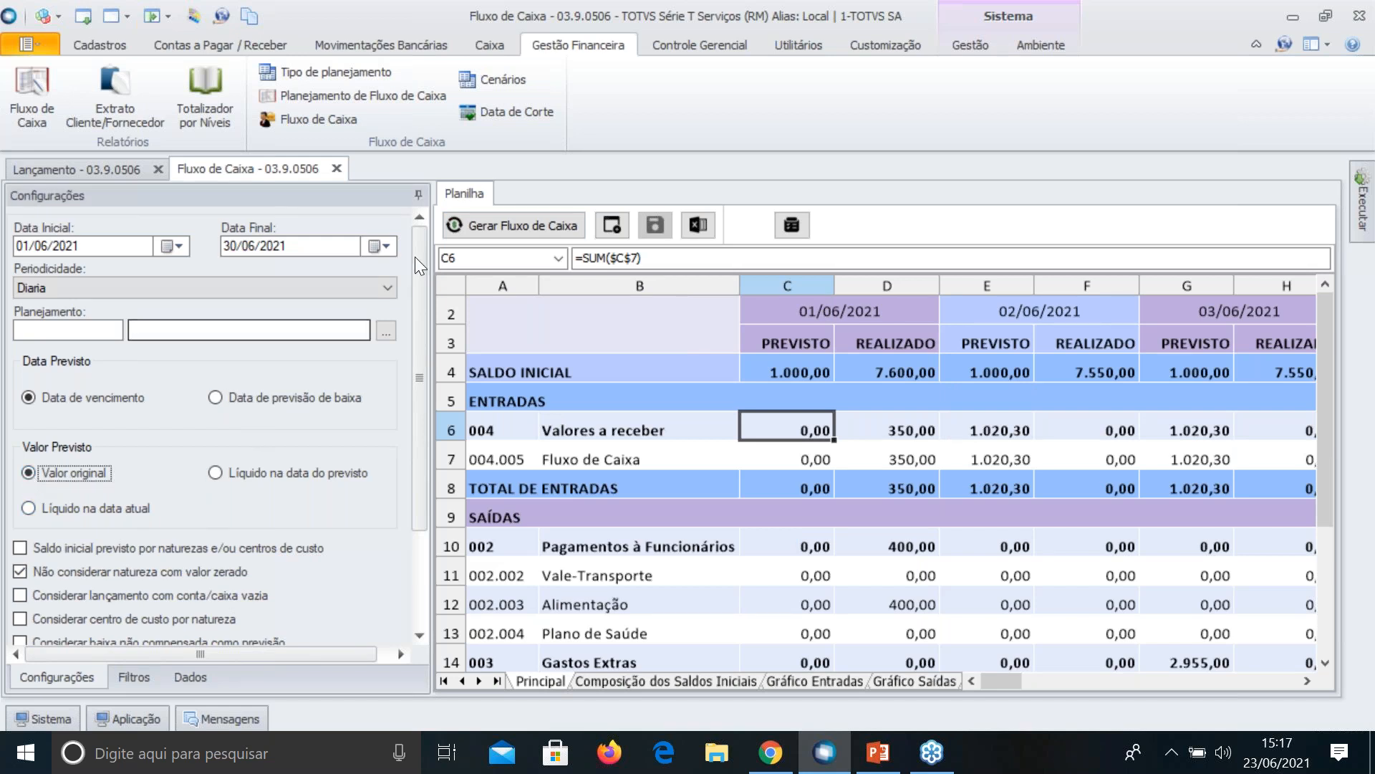
Generate the cash flow with Saldo inicial previsto por naturezas e/ou centros de custo enabled, and inspect the Saldo Inicial and Valores a receber rows
scroll(253, 458, down, 3)
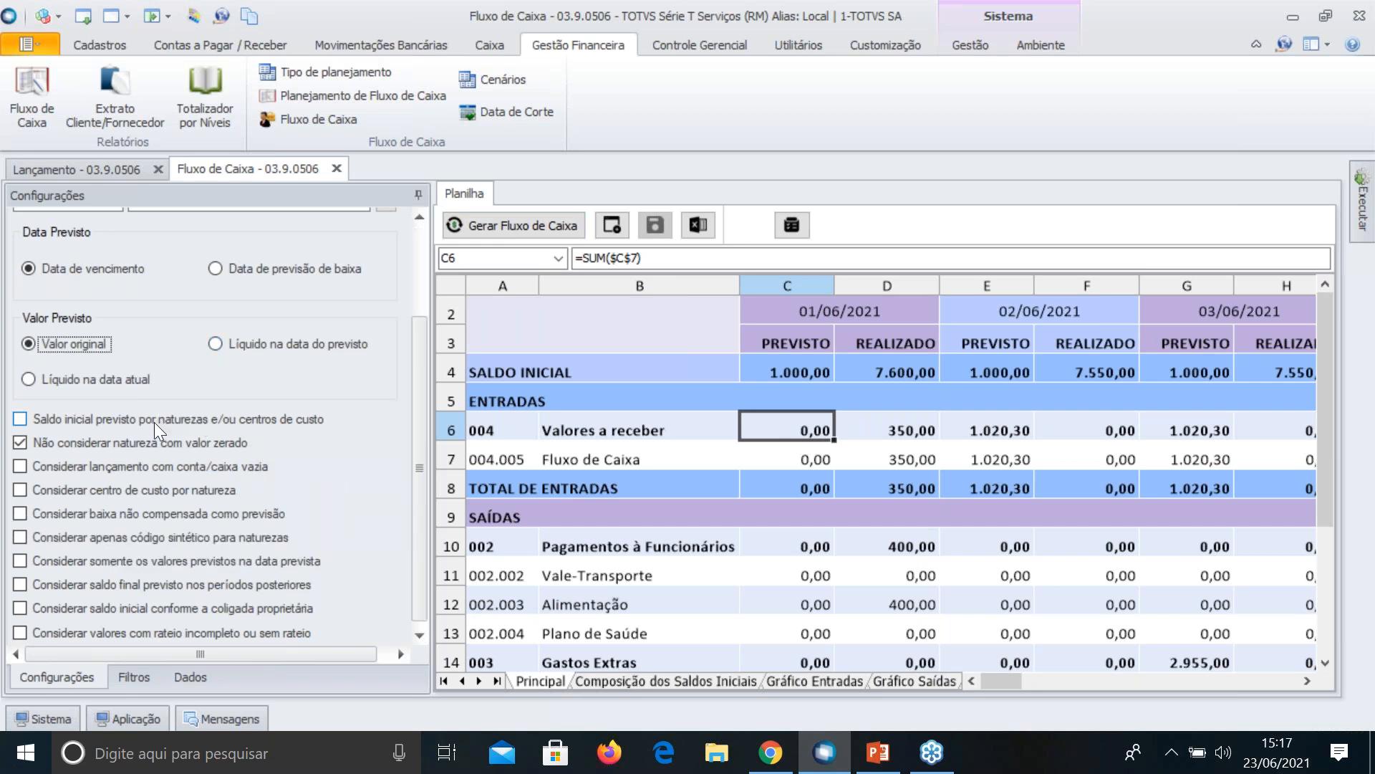
click(20, 419)
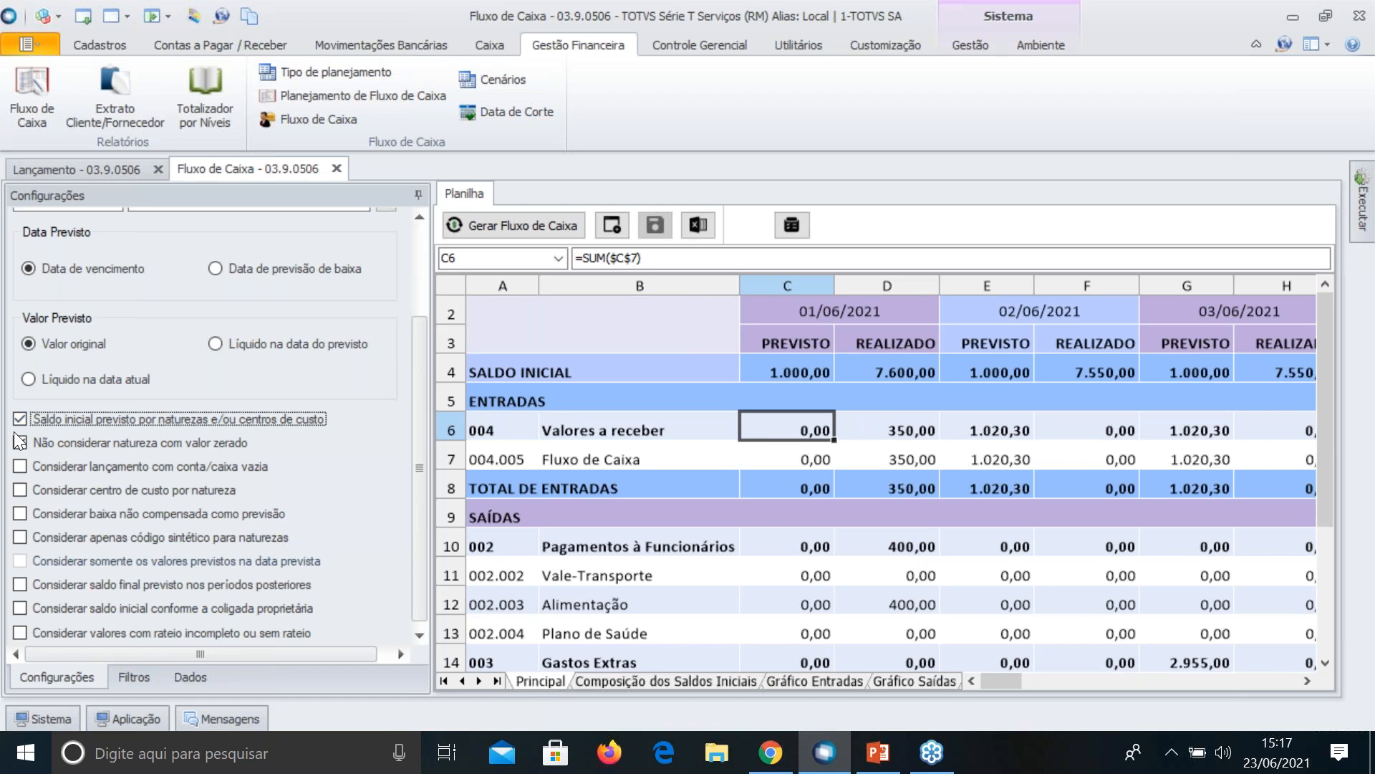
click(20, 442)
click(550, 231)
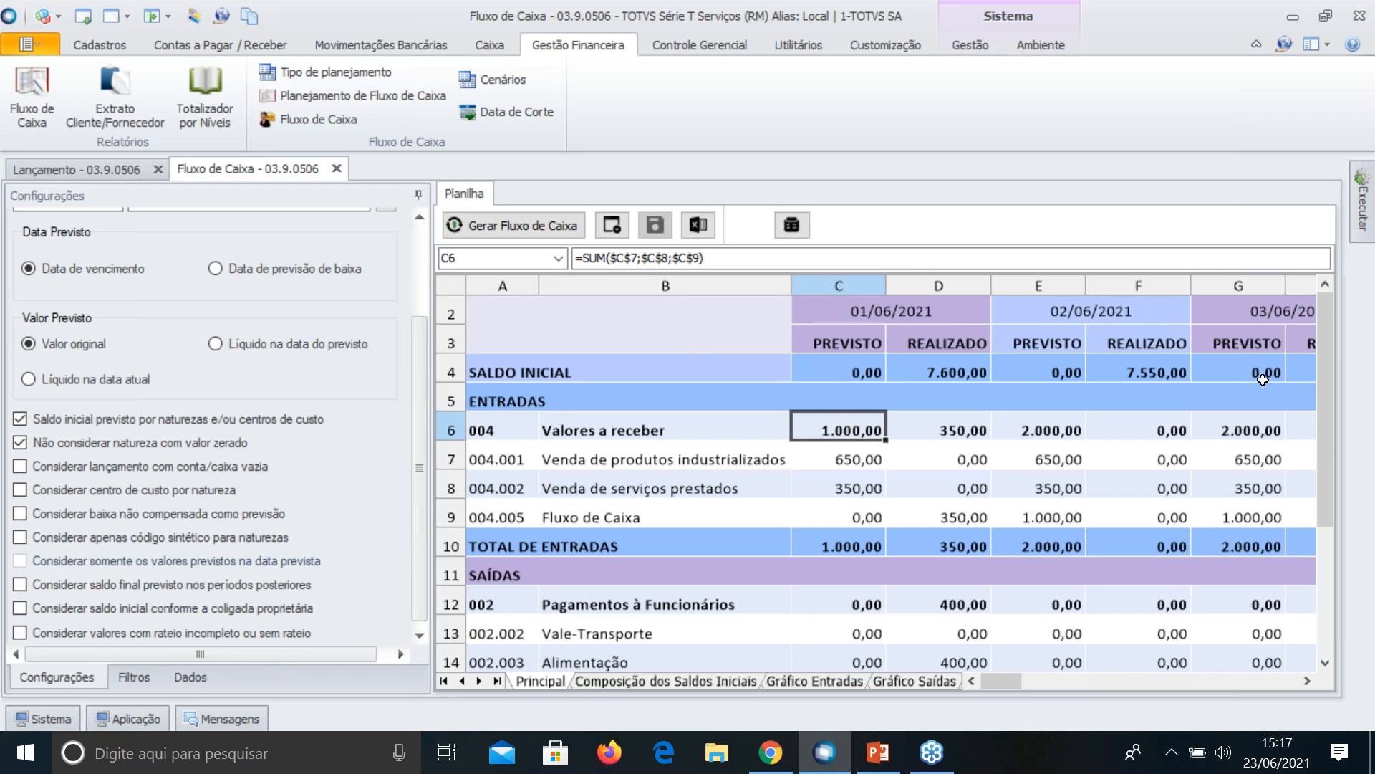
click(870, 369)
click(1069, 369)
click(1249, 370)
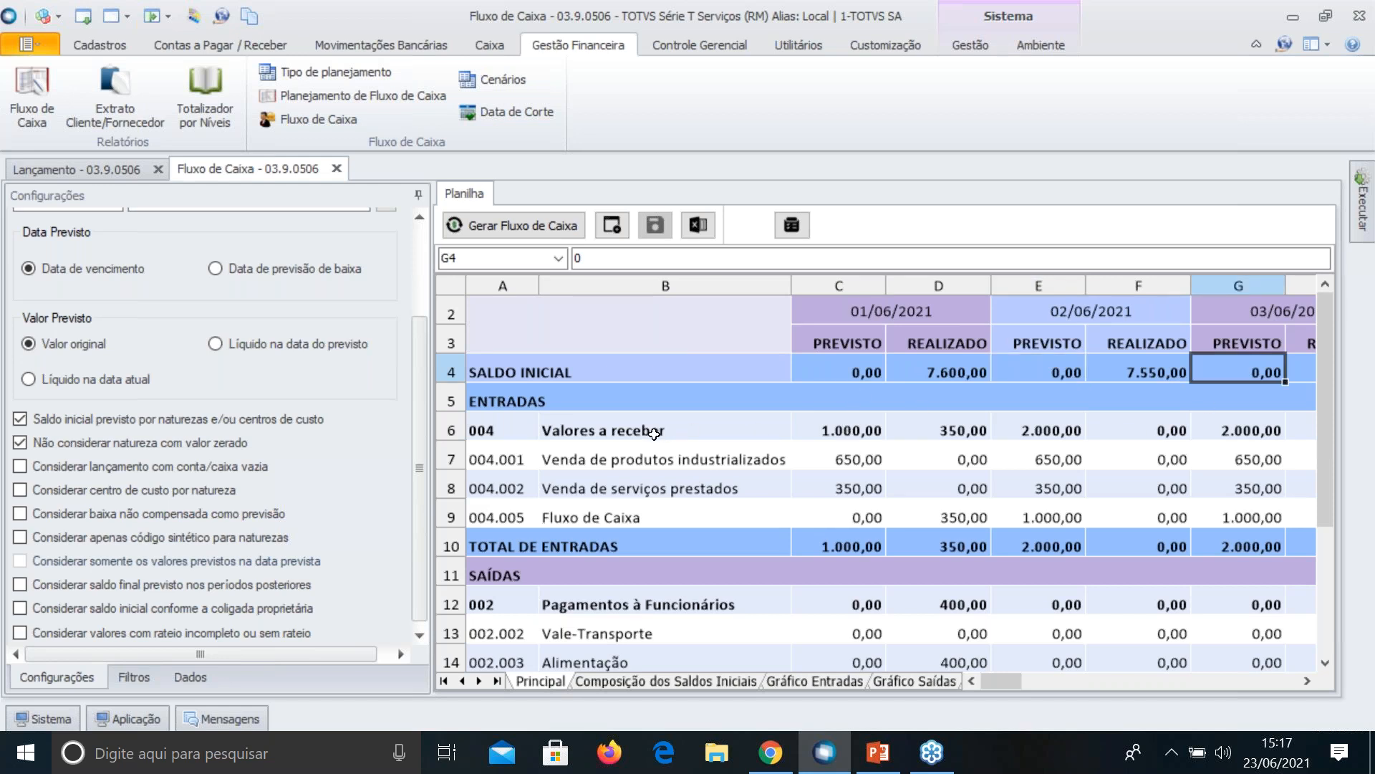
drag(652, 430, 653, 517)
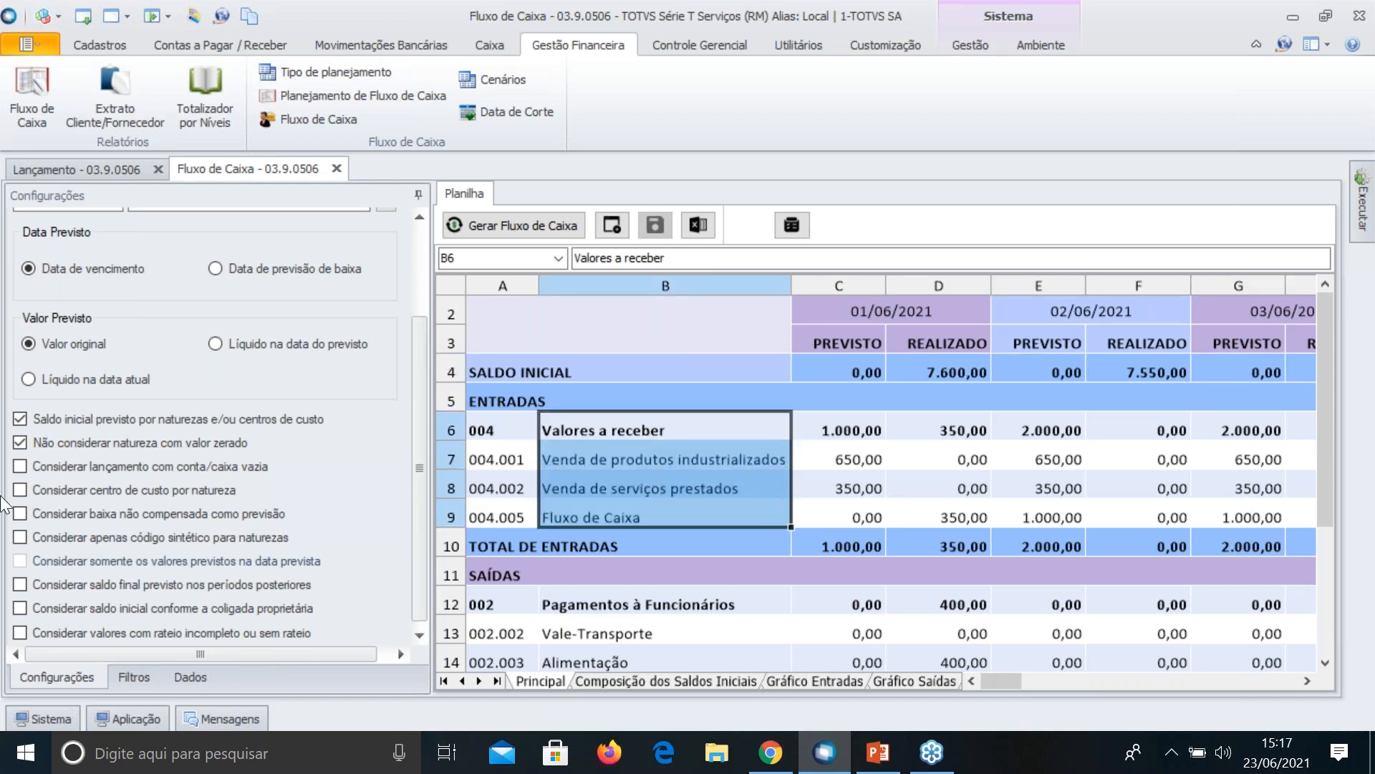
Regenerate the cash flow with Saldo inicial previsto por naturezas e/ou centros de custo disabled, and compare the Saldo Inicial and Valores a receber amounts
click(24, 415)
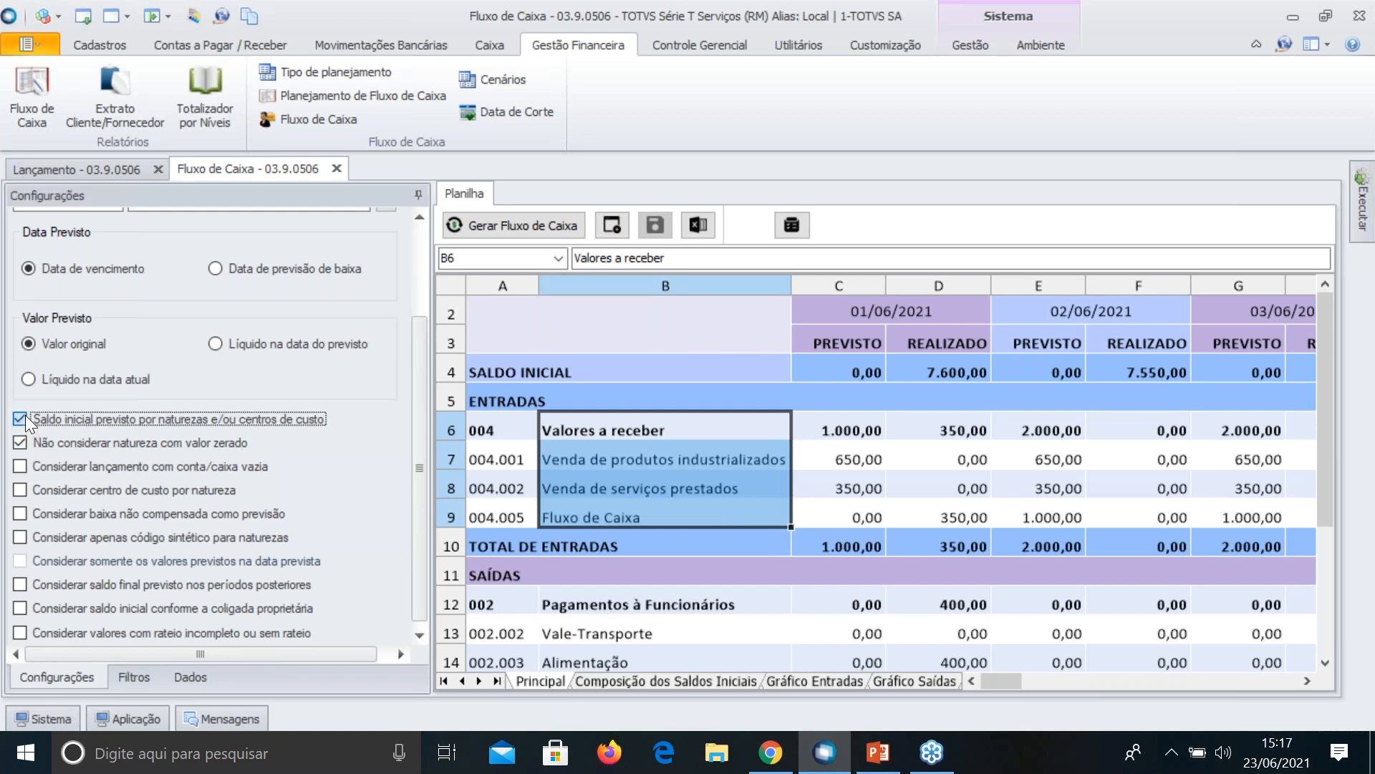
click(501, 226)
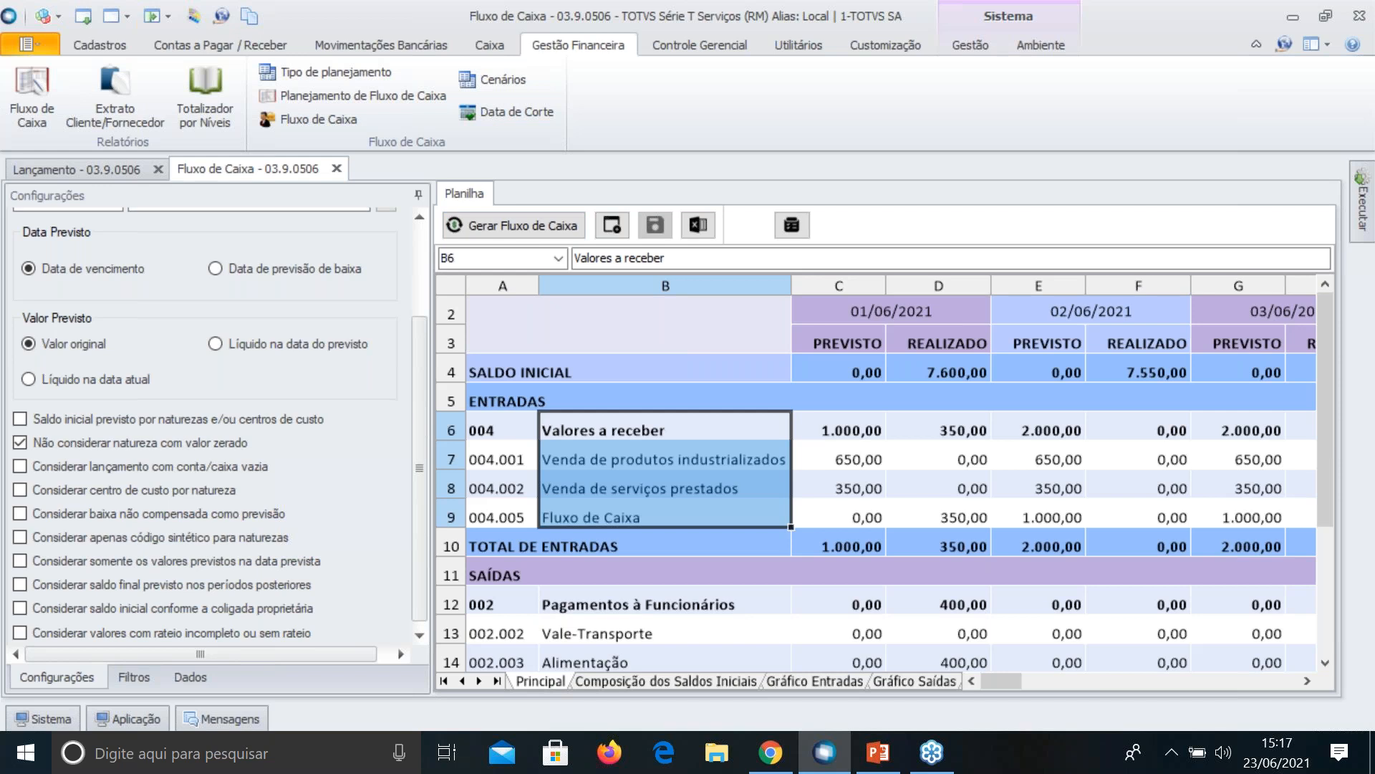
click(808, 369)
click(980, 370)
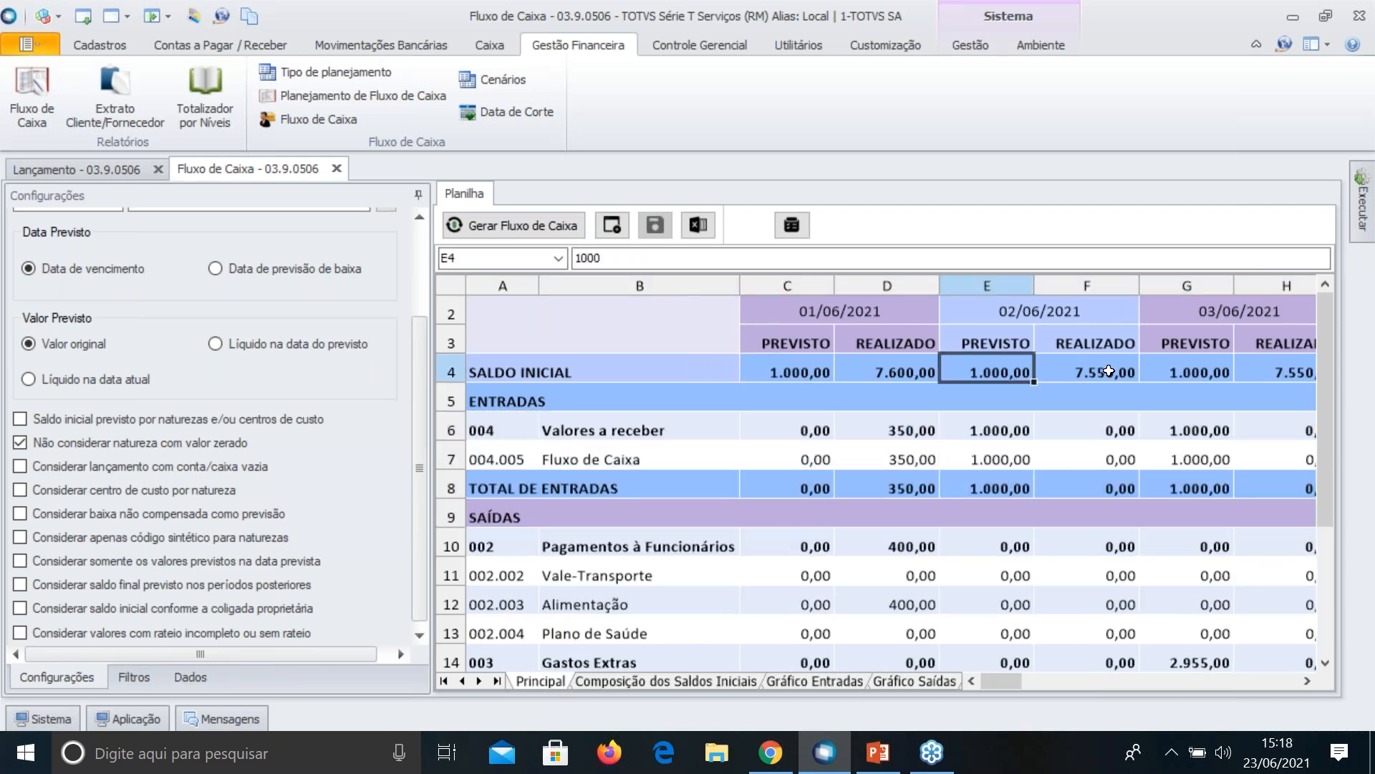
click(1119, 370)
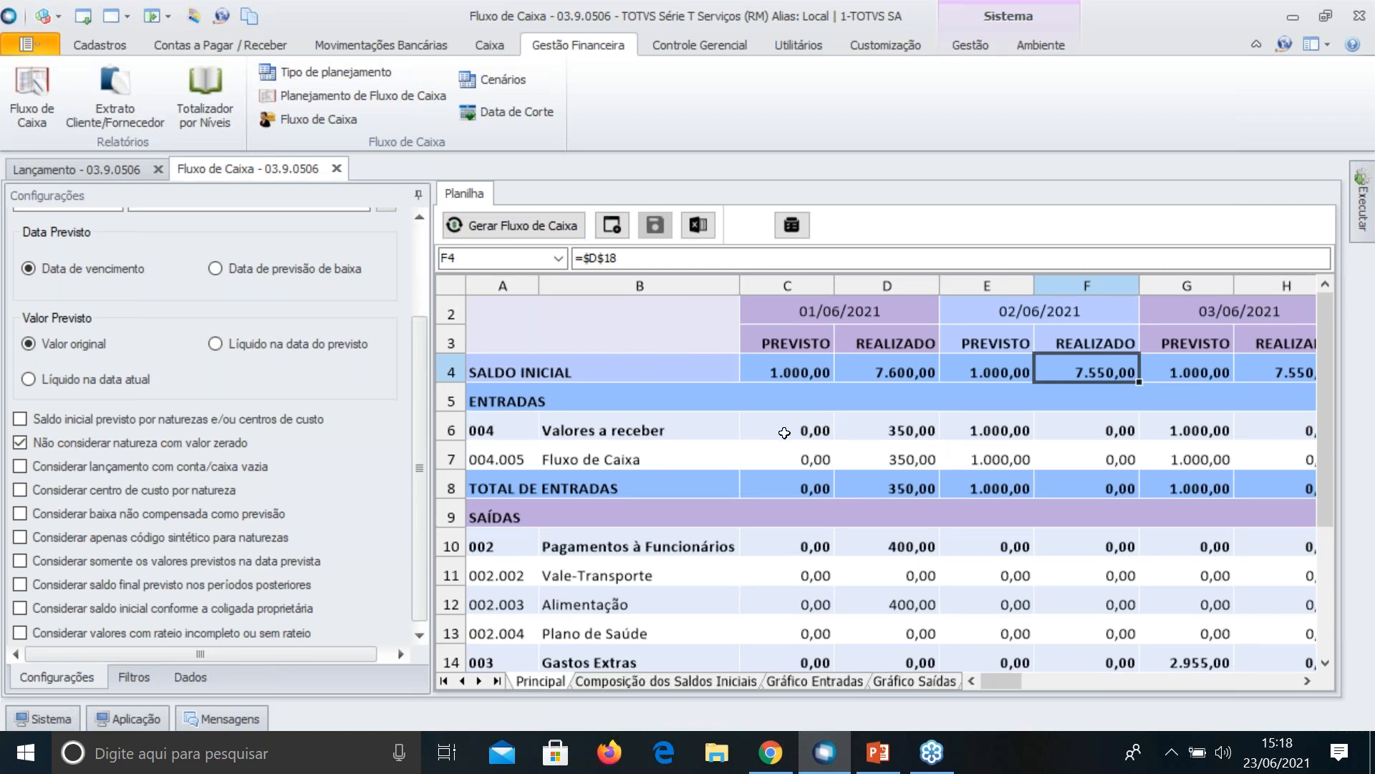
drag(801, 428, 1189, 462)
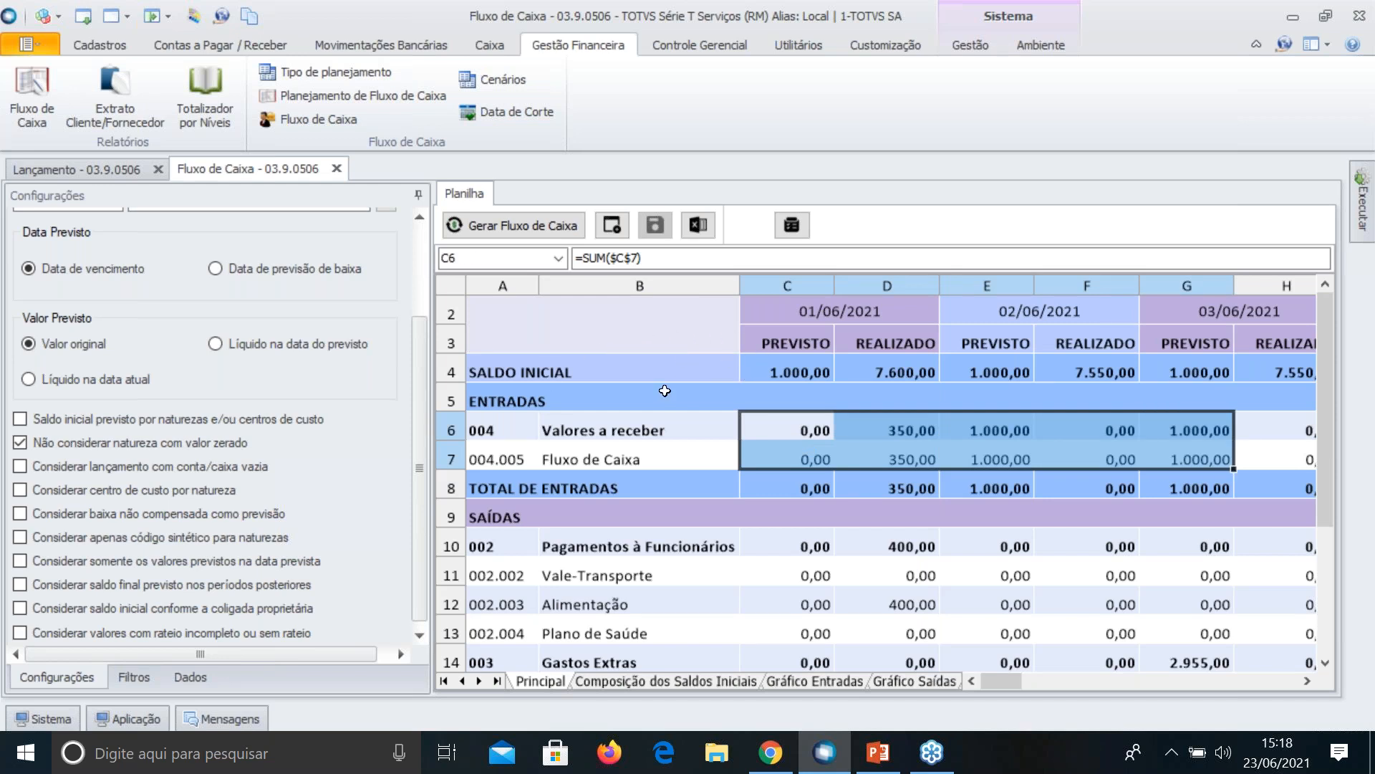
click(700, 433)
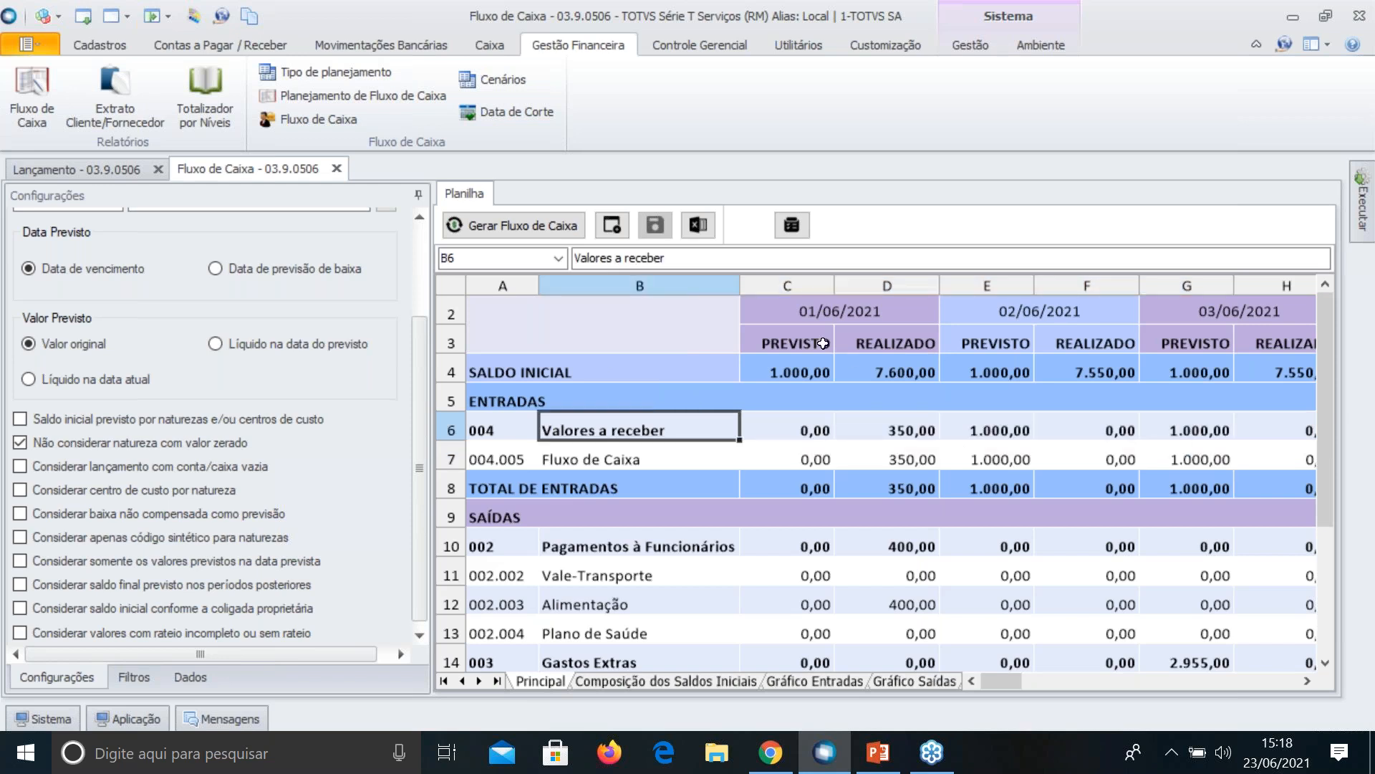
click(788, 372)
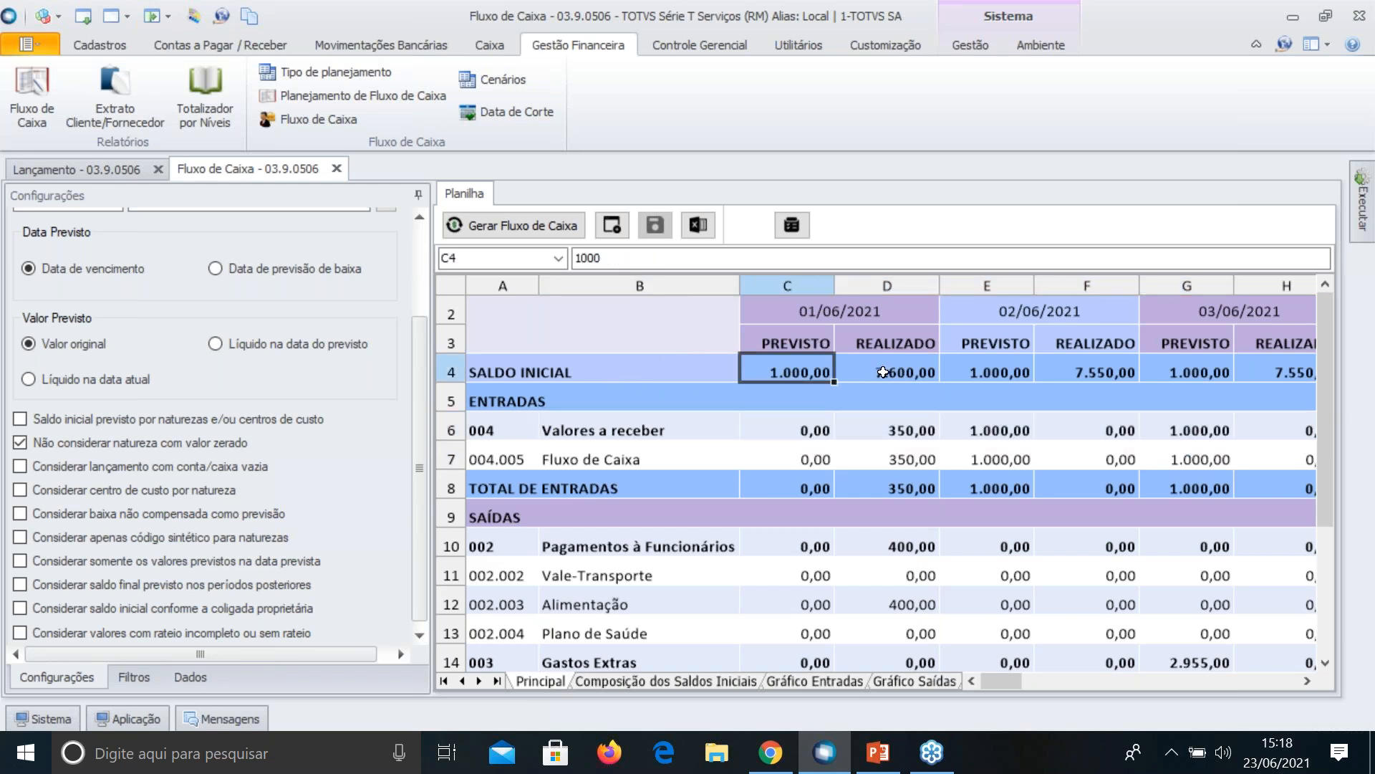
click(883, 370)
click(1059, 371)
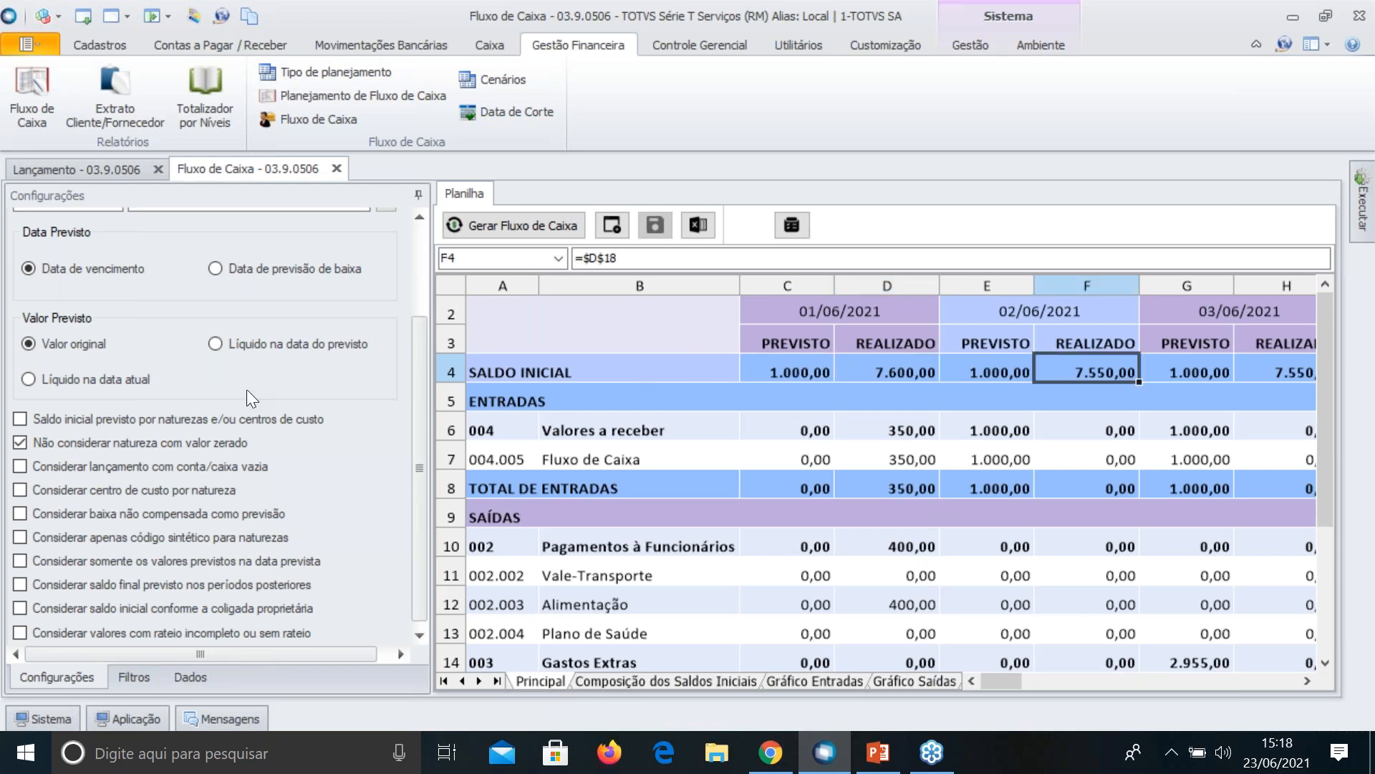
Enable Considerar lançamento com conta/caixa vazia and regenerate the cash flow
click(15, 465)
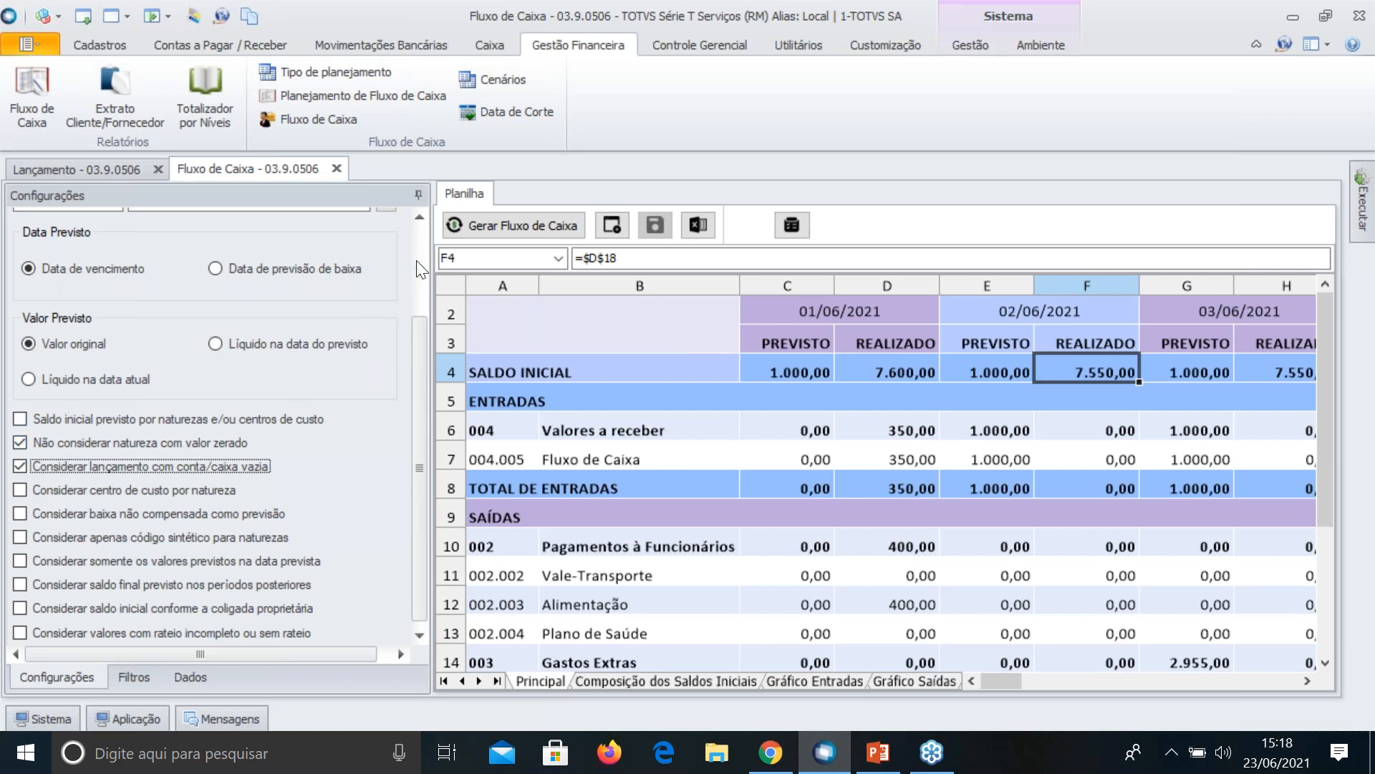
click(500, 225)
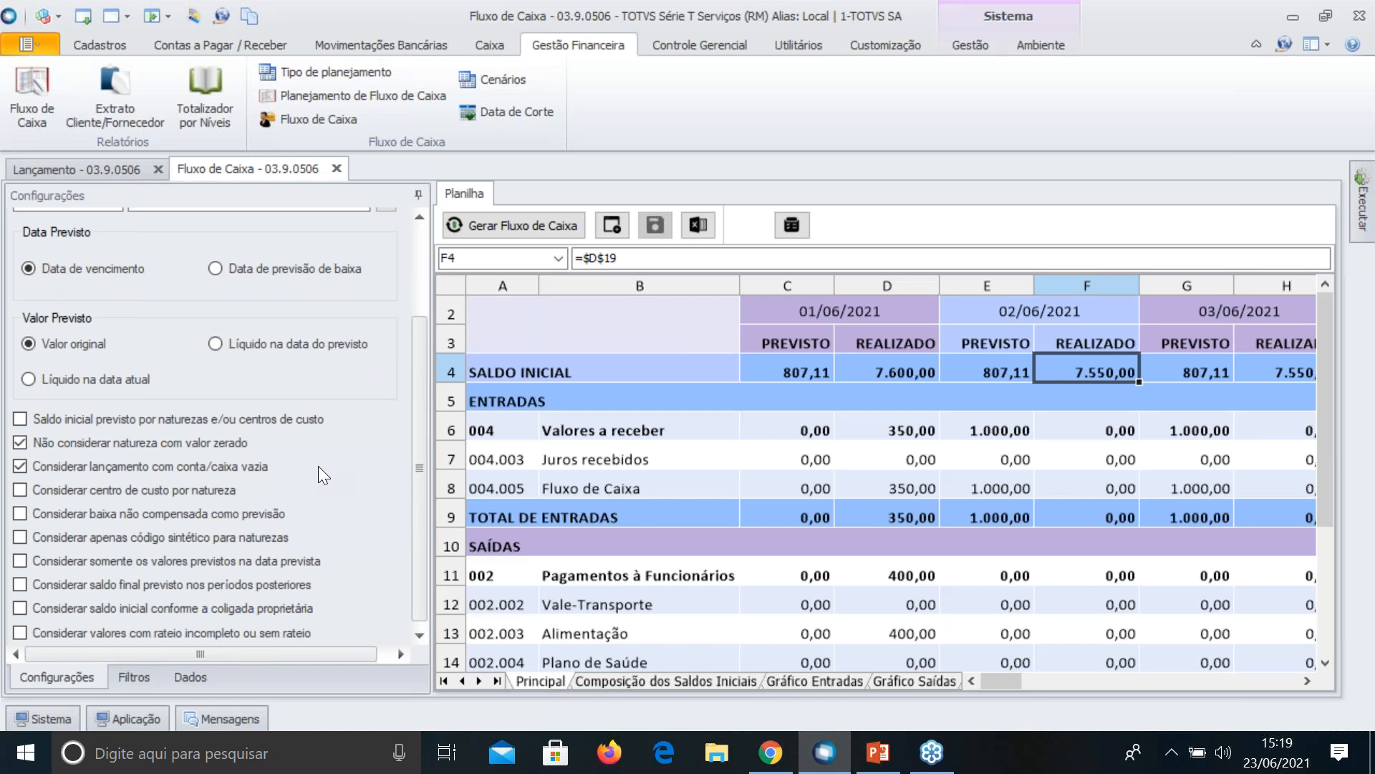
Regenerate the cash flow with Considerar centro de custo por natureza enabled, and inspect the cost centers listed under each Entradas nature
click(20, 490)
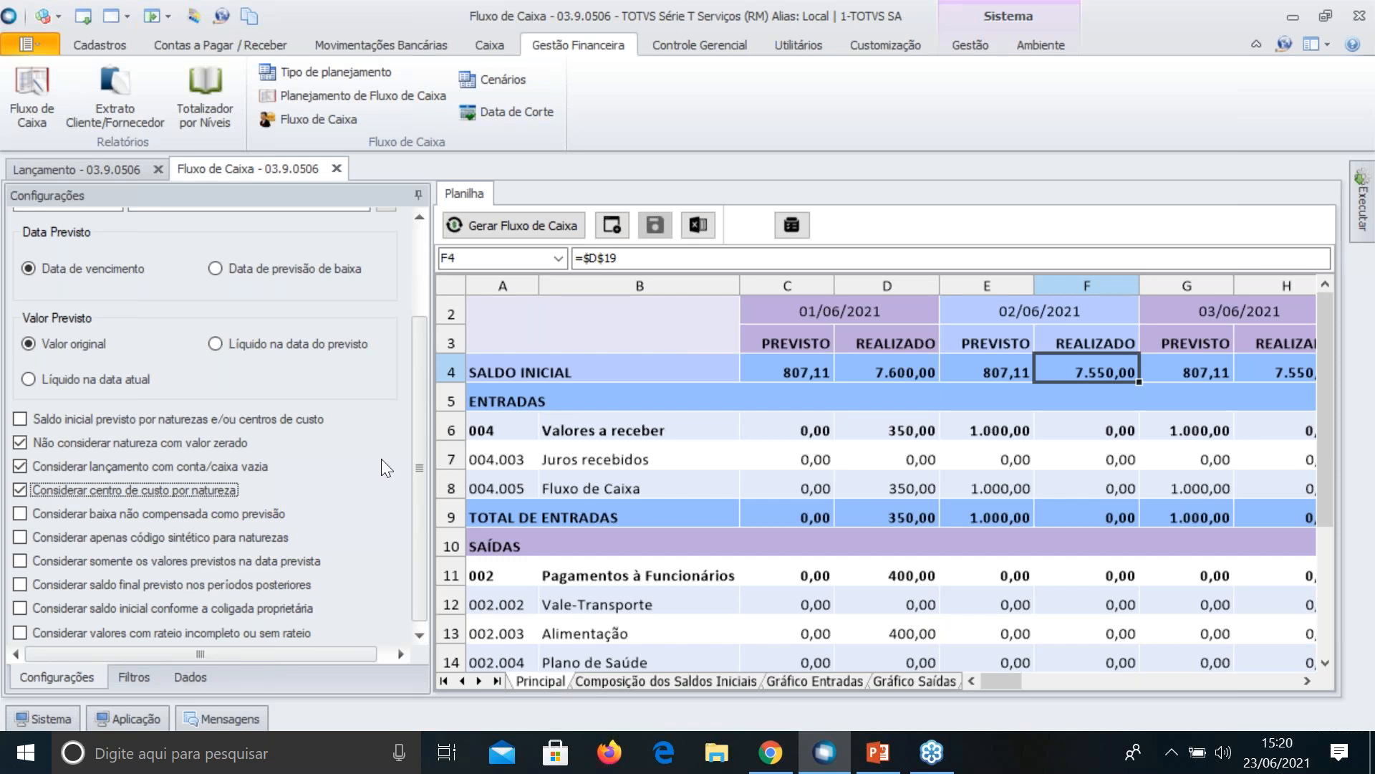
click(505, 227)
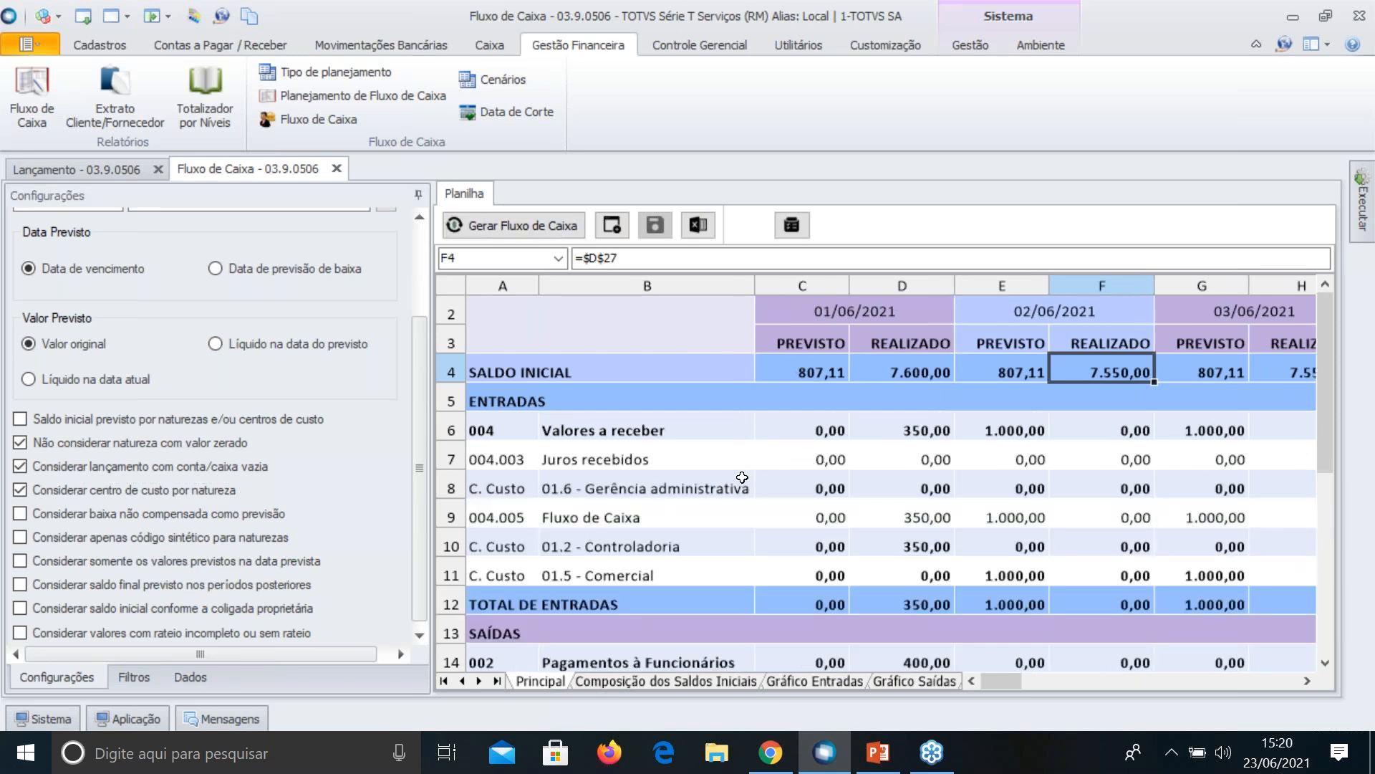
scroll(739, 479, down, 1)
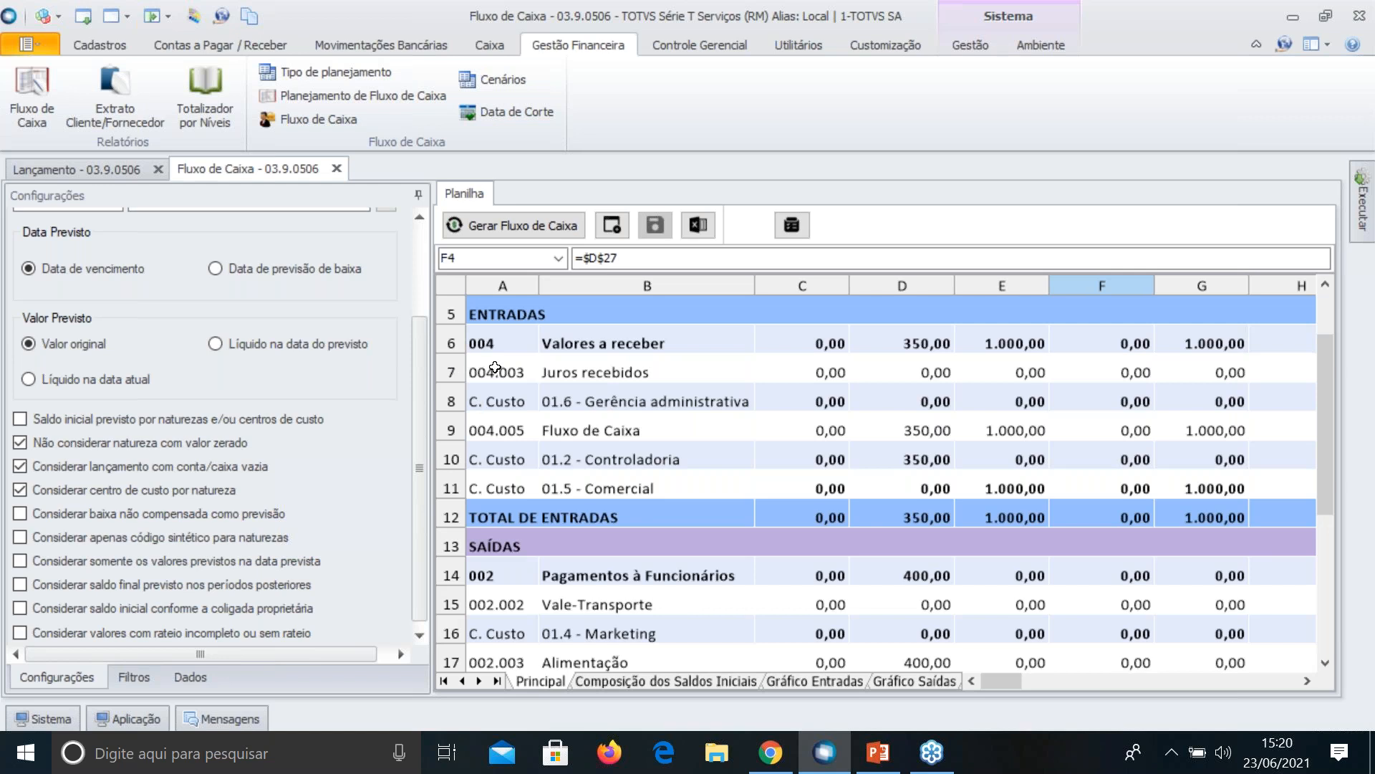
drag(494, 367, 561, 366)
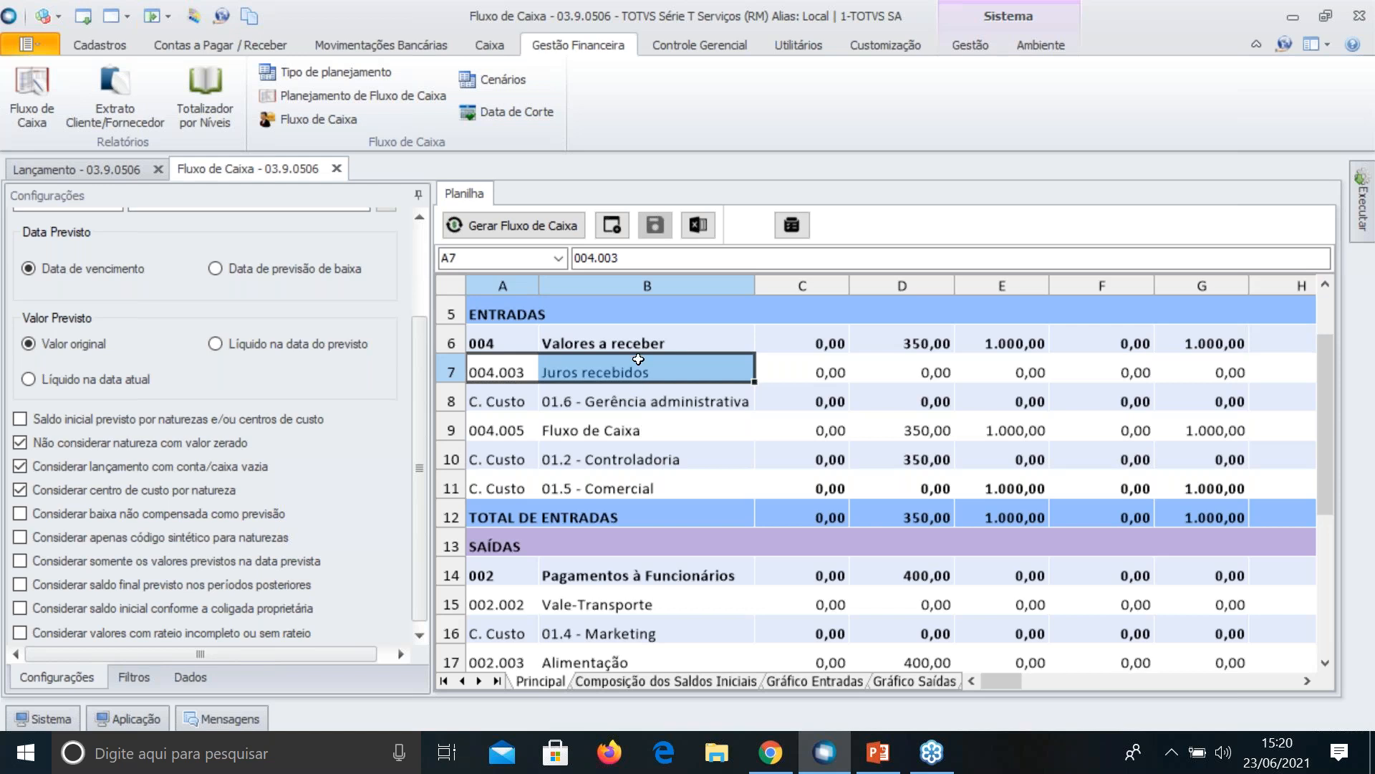
click(642, 399)
drag(504, 401, 702, 404)
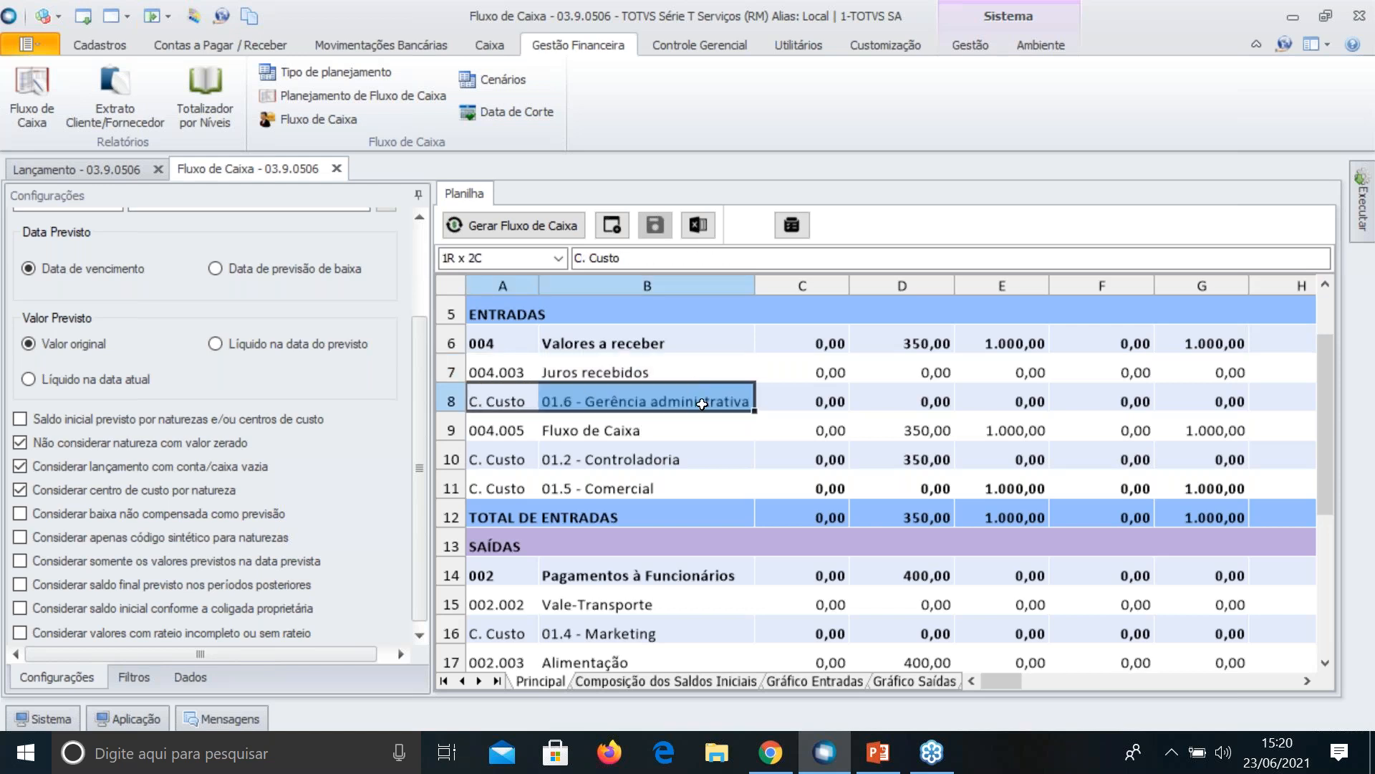
click(537, 430)
drag(538, 430, 585, 434)
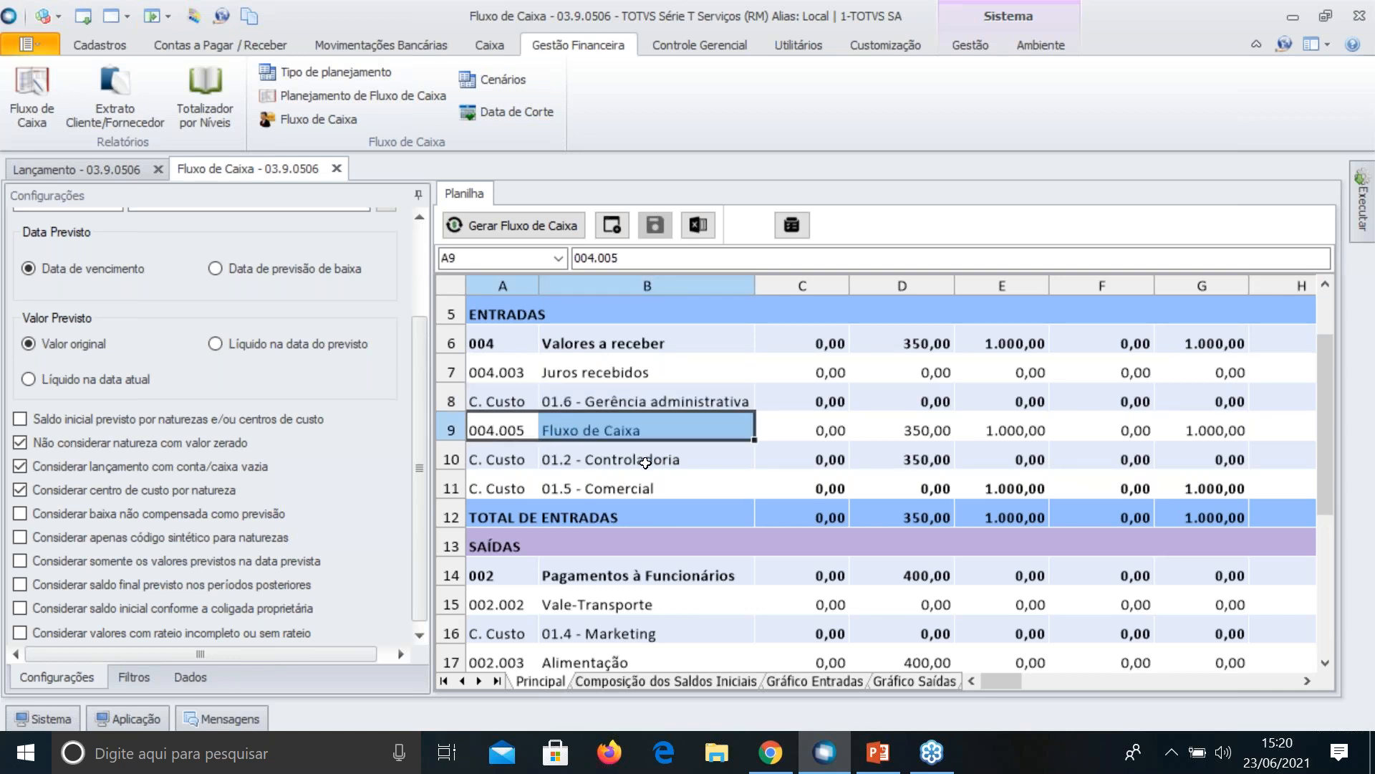
drag(514, 460, 634, 476)
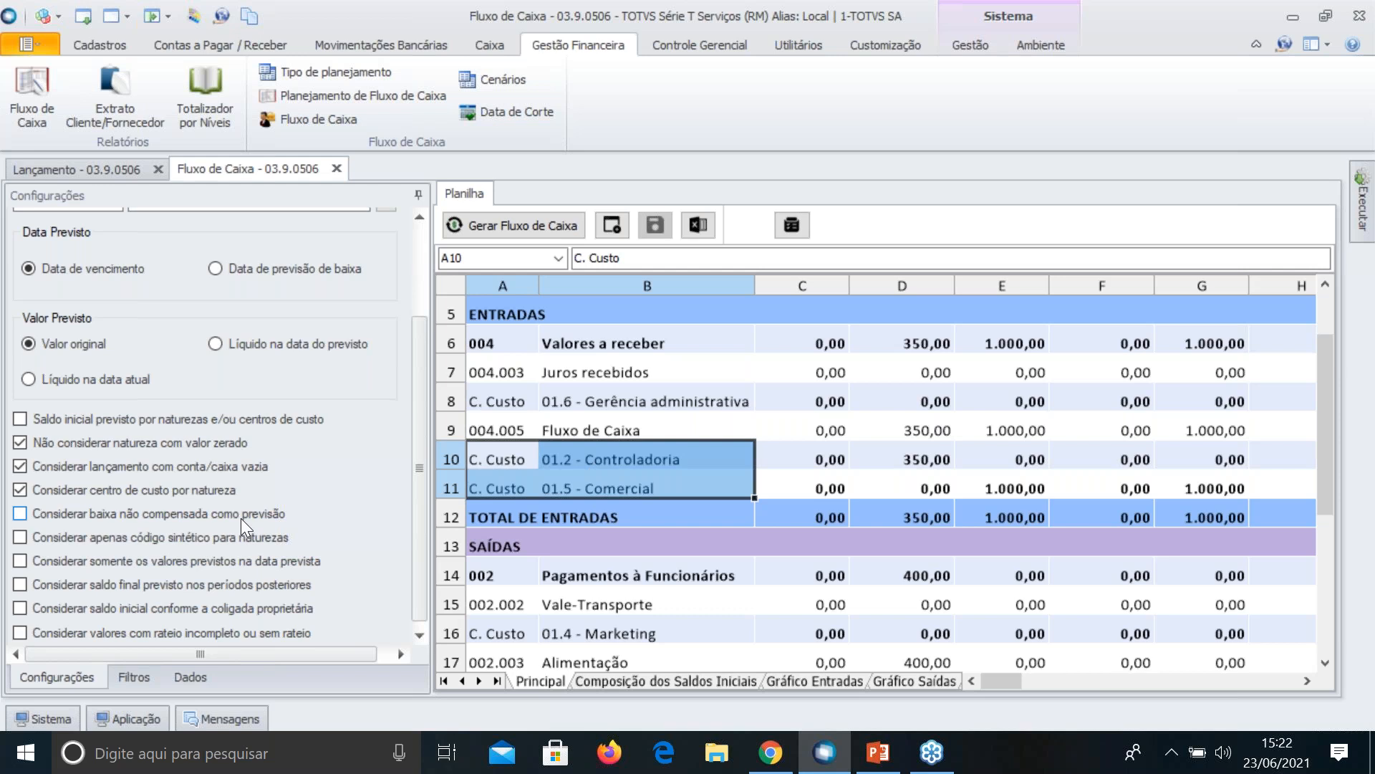
Regenerate the cash flow with Considerar valores com rateio incompleto ou sem rateio enabled, and inspect the Sem natureza financeira rows
scroll(240, 520, down, 1)
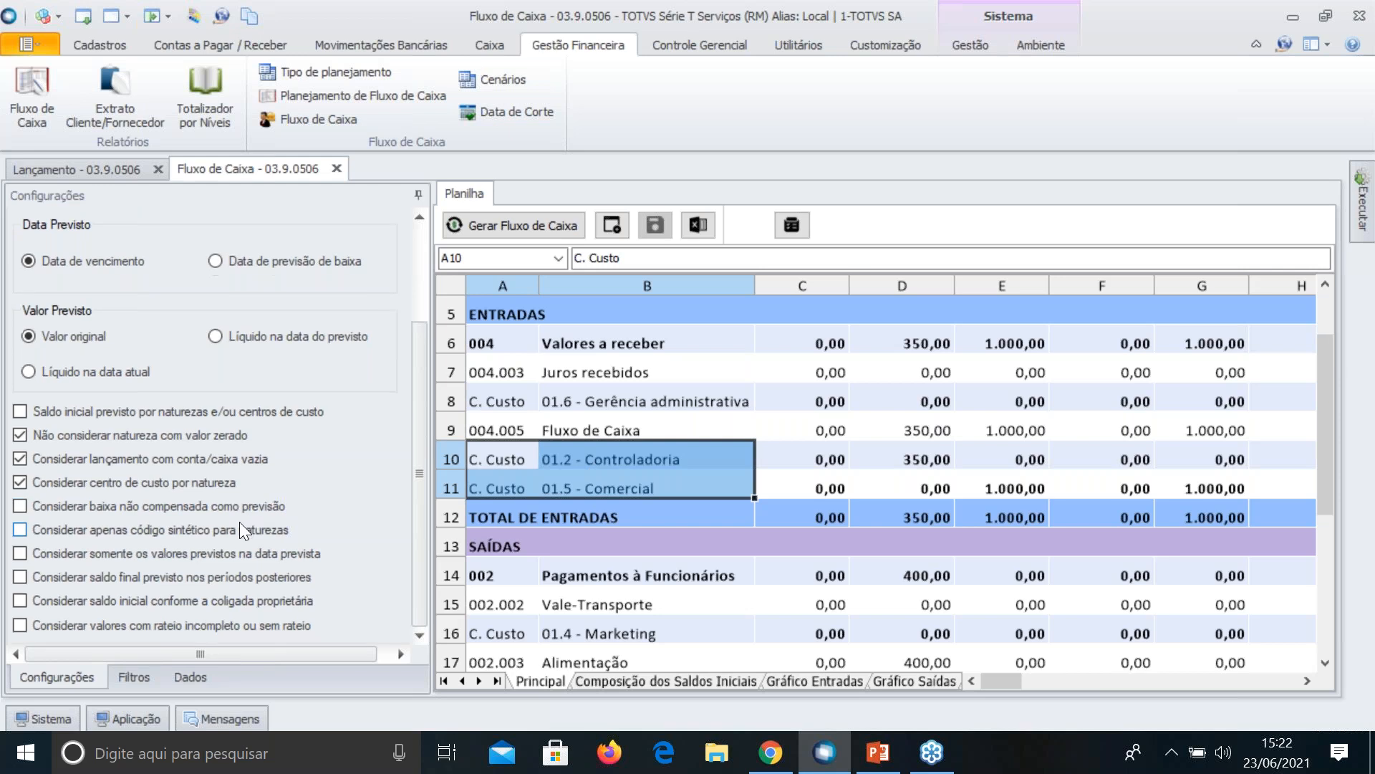
click(20, 623)
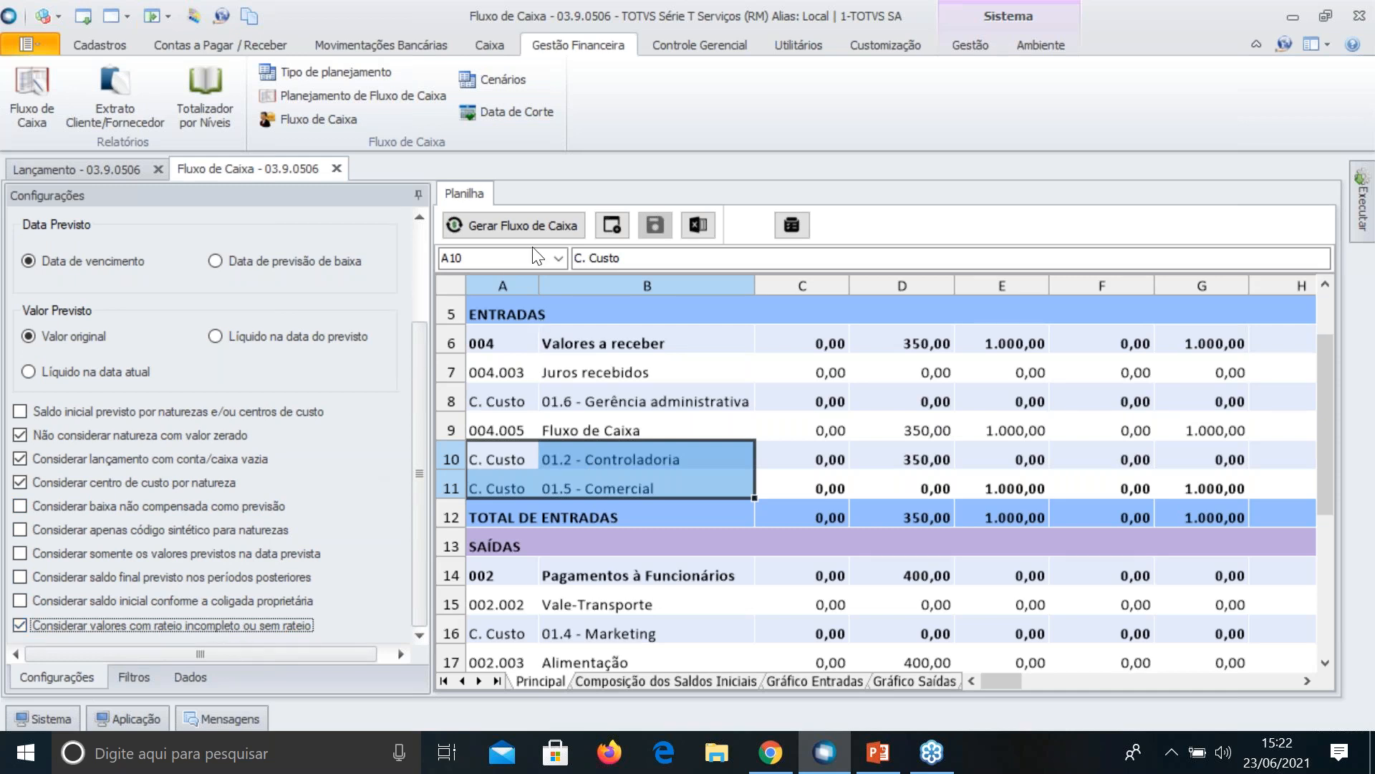
click(539, 226)
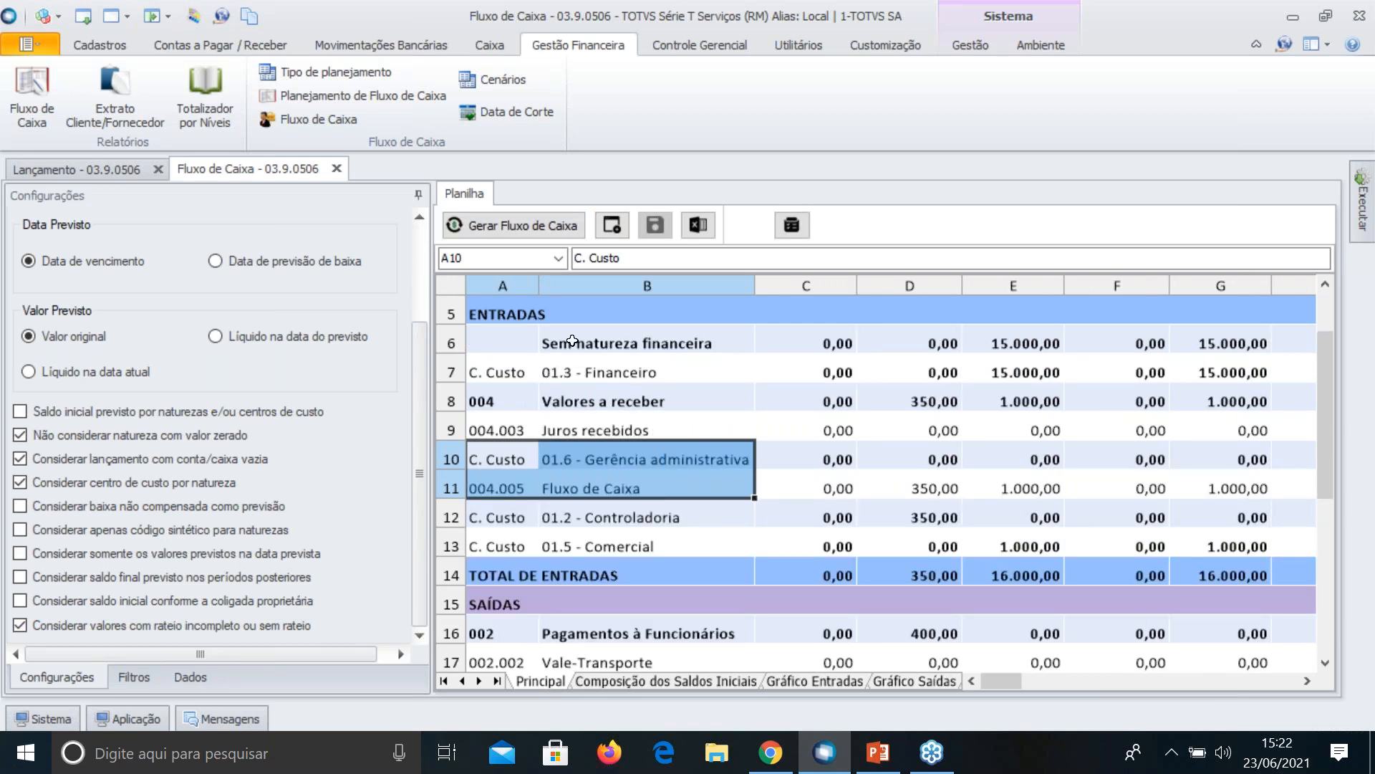
click(580, 345)
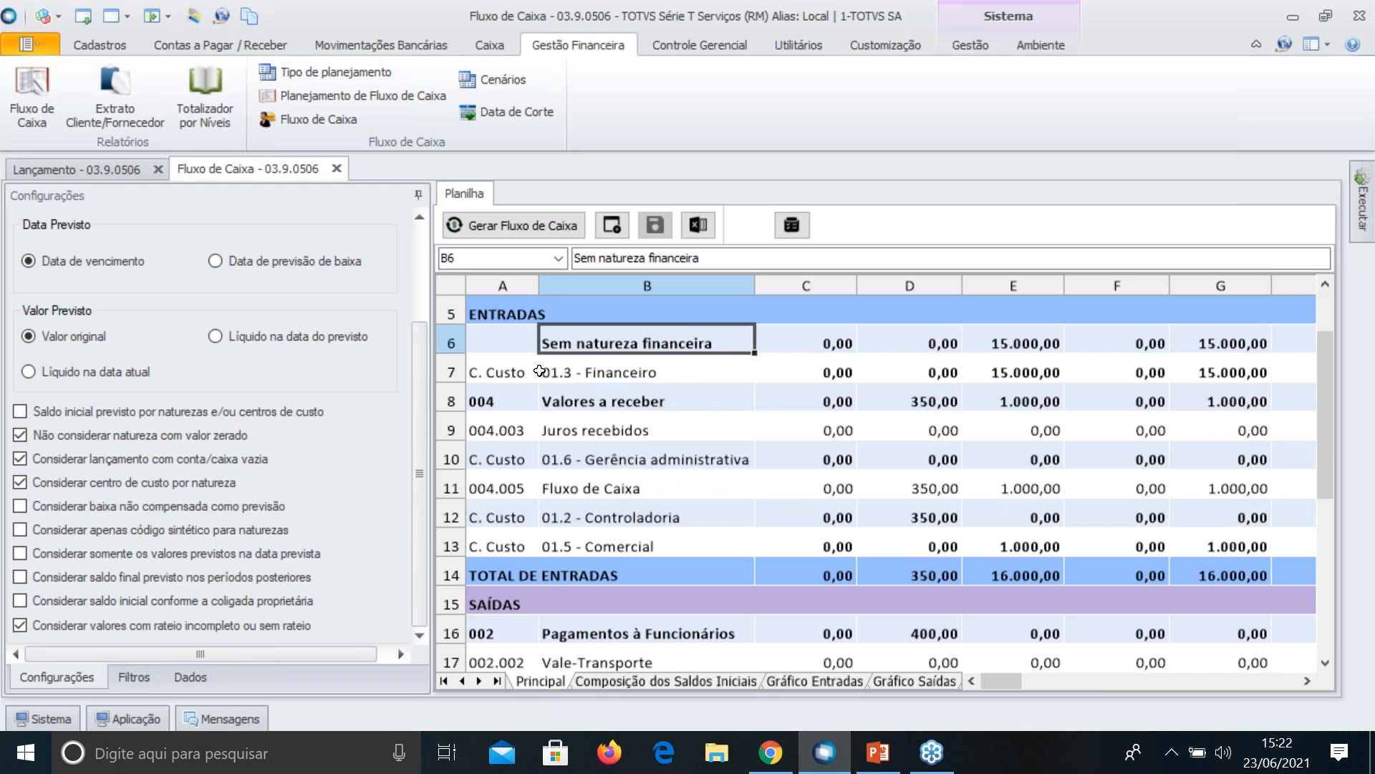
drag(505, 375, 745, 371)
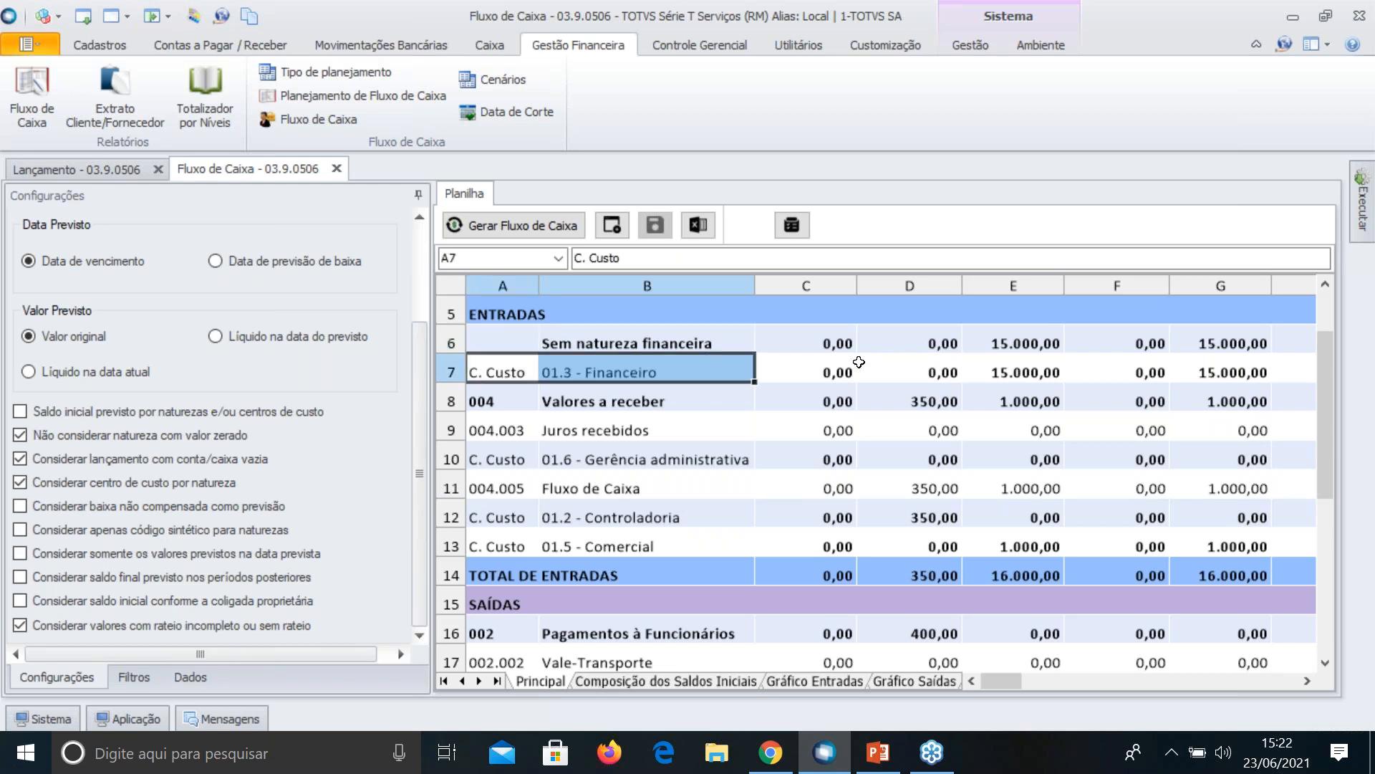
Trace the 02/06/2021 Previsto amount of cost center 01.3 - Financeiro to its source entry and open that entry's cost center apportionment
click(1018, 373)
click(189, 677)
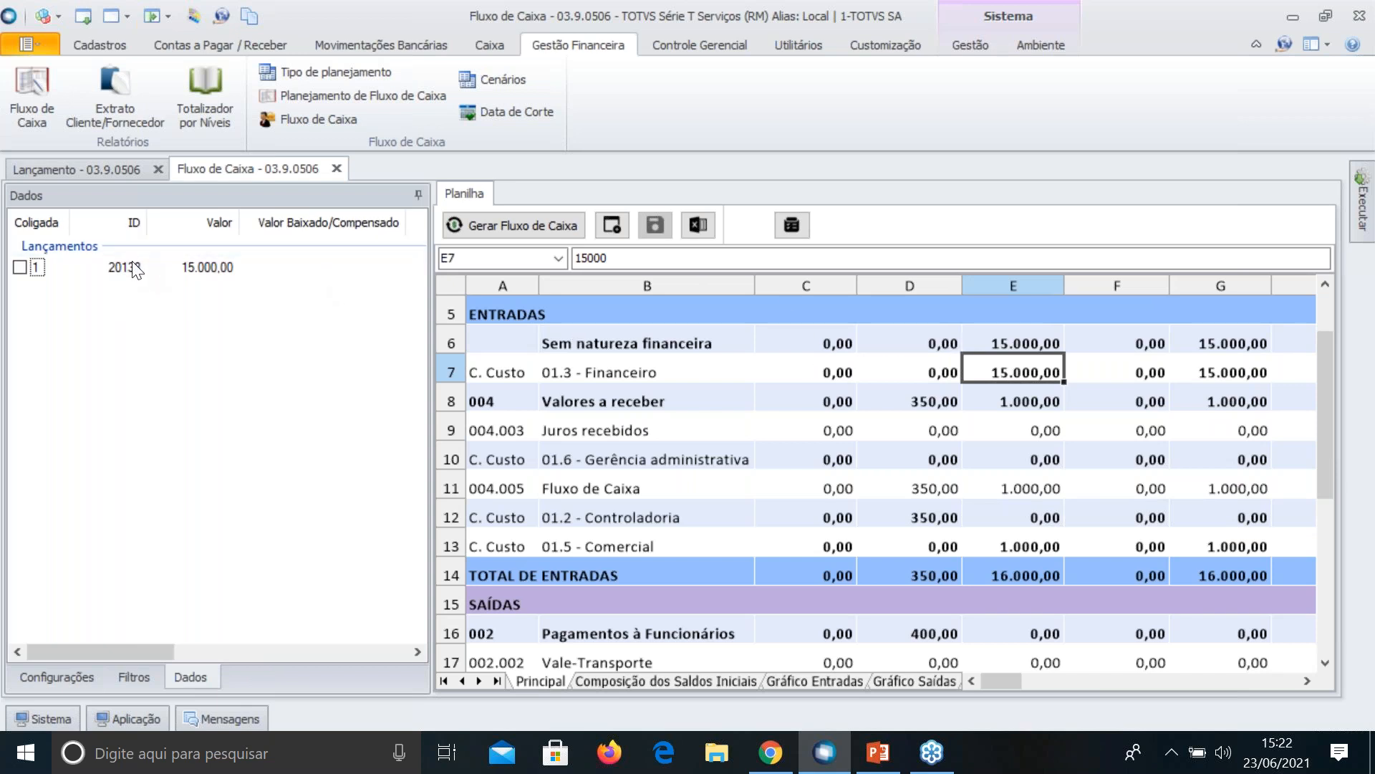
click(105, 164)
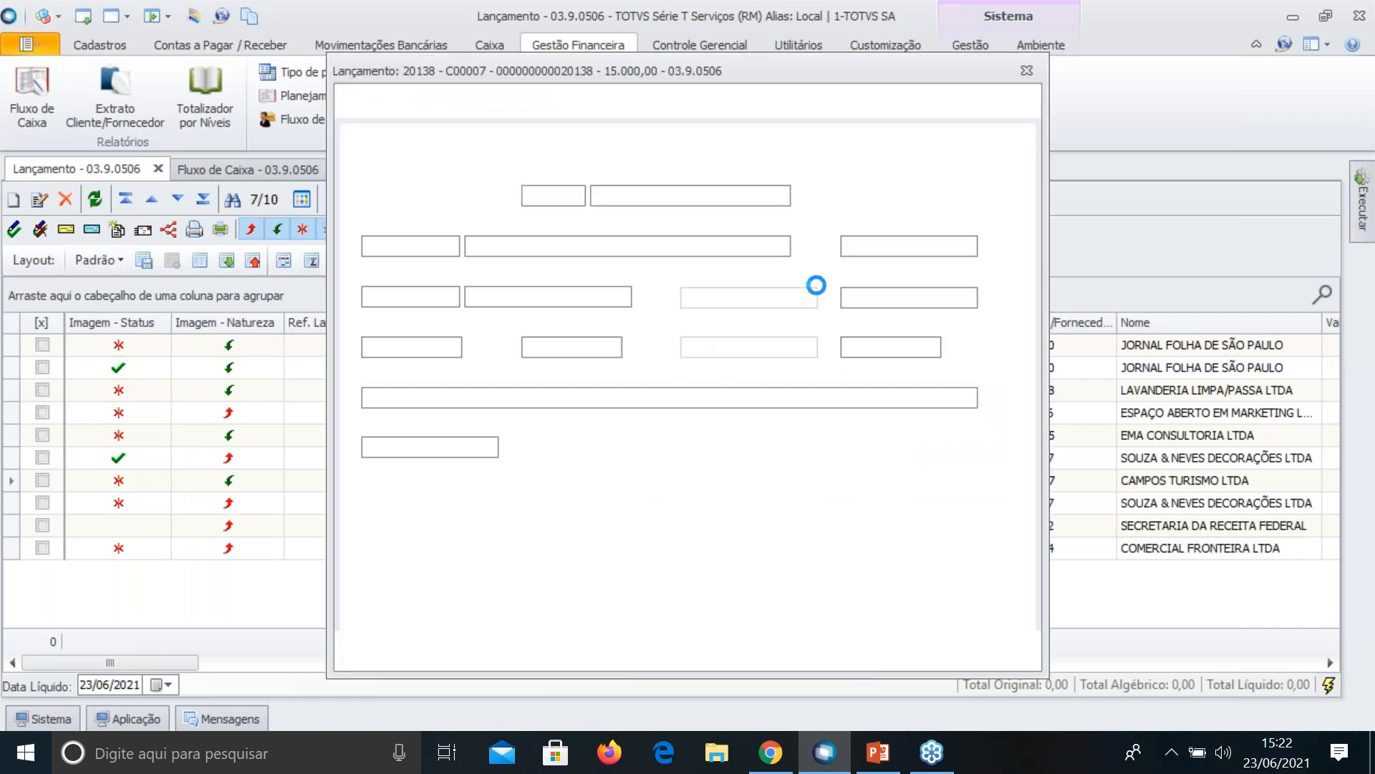
click(956, 139)
click(416, 242)
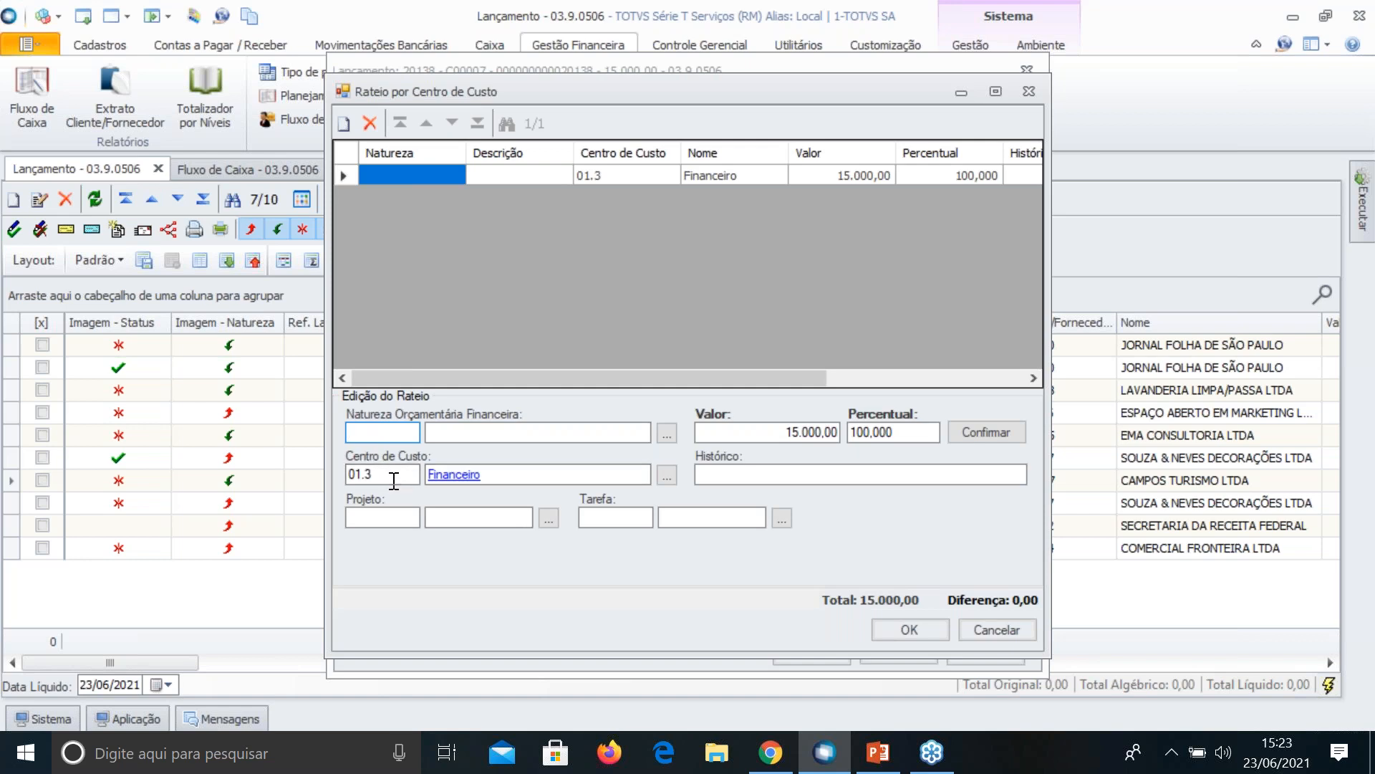
Close the apportionment and the entry without keeping changes, and return to the Fluxo de Caixa report
click(1000, 629)
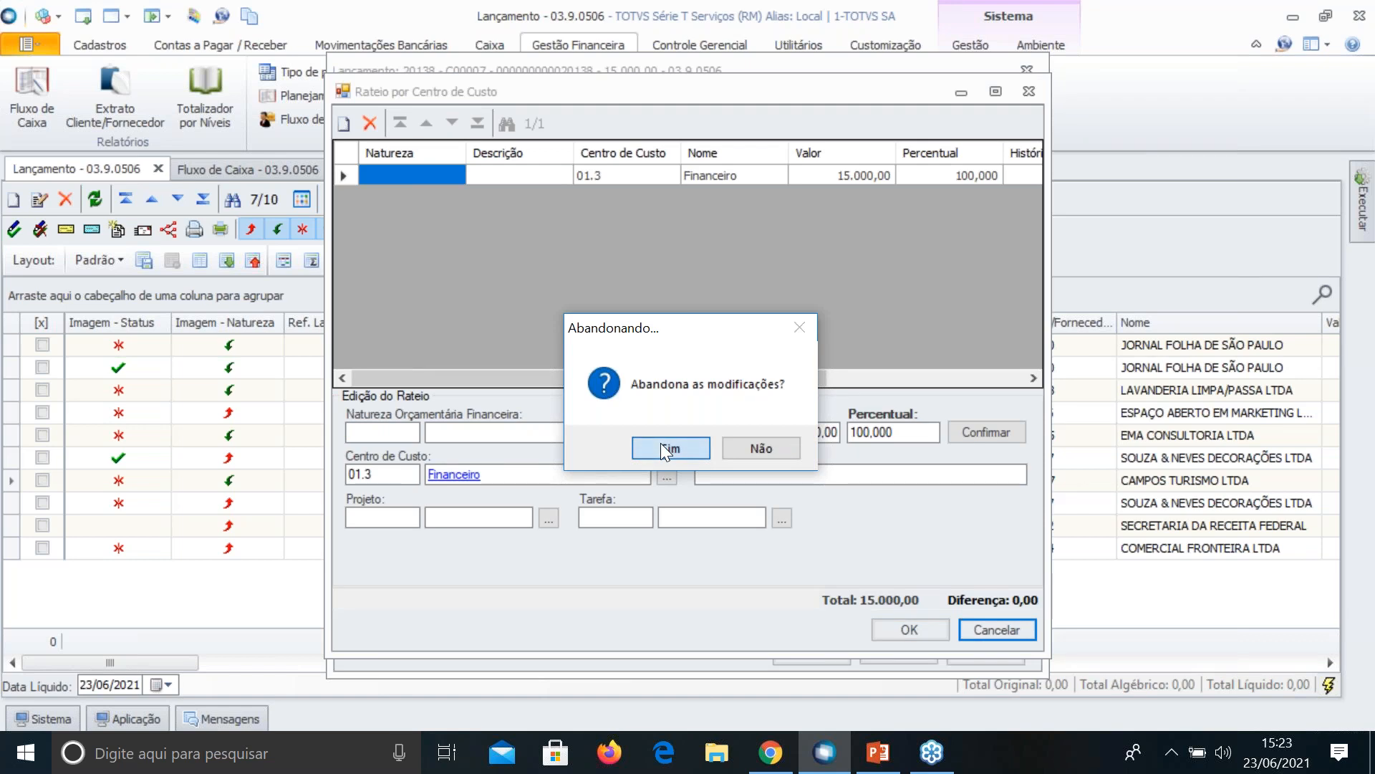
click(670, 448)
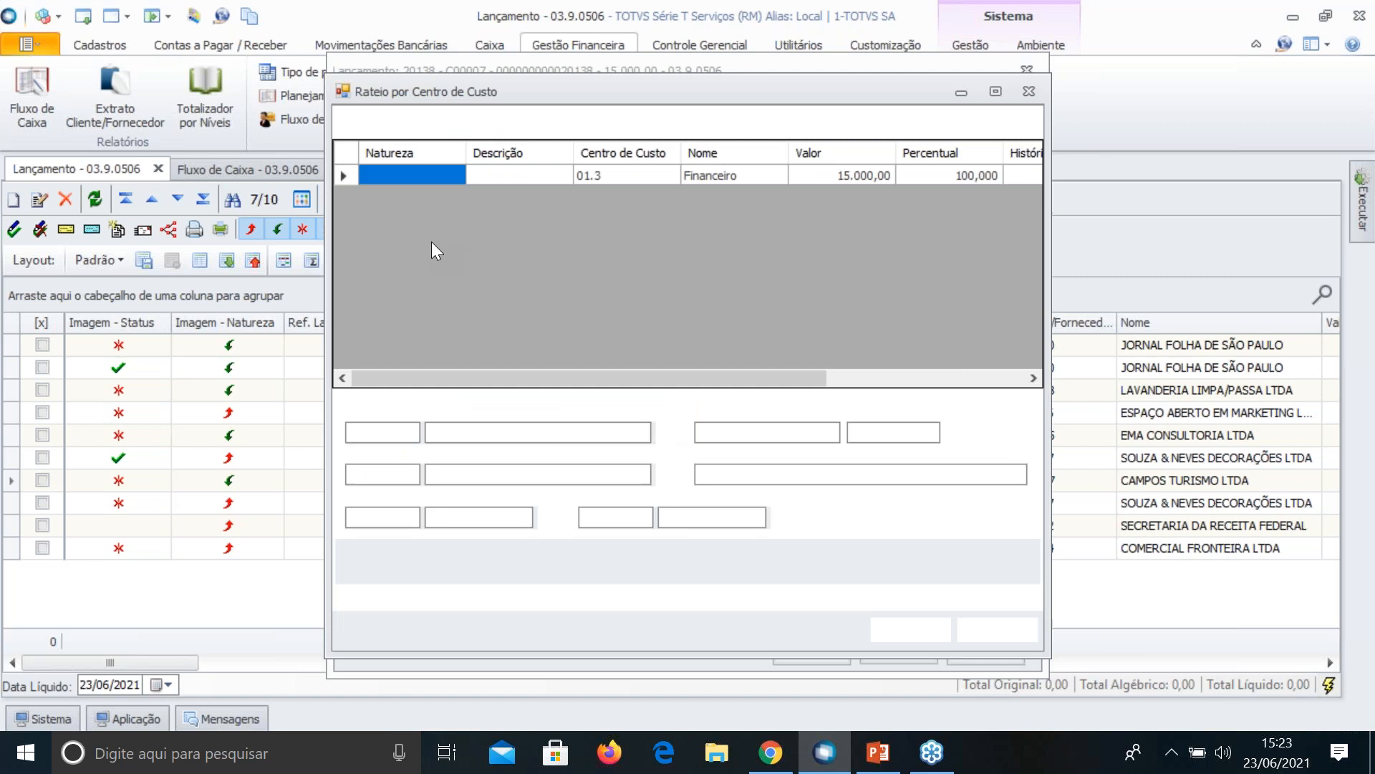
click(987, 623)
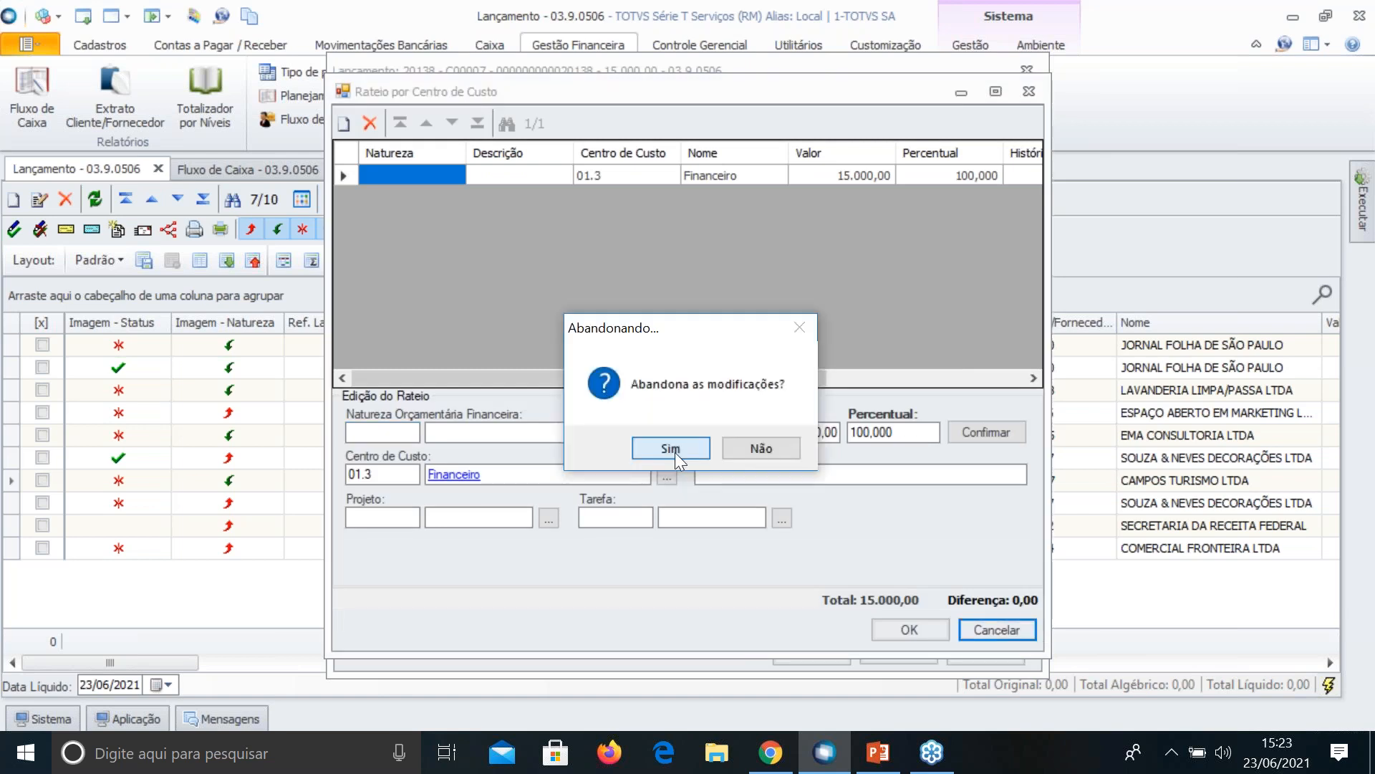
click(675, 453)
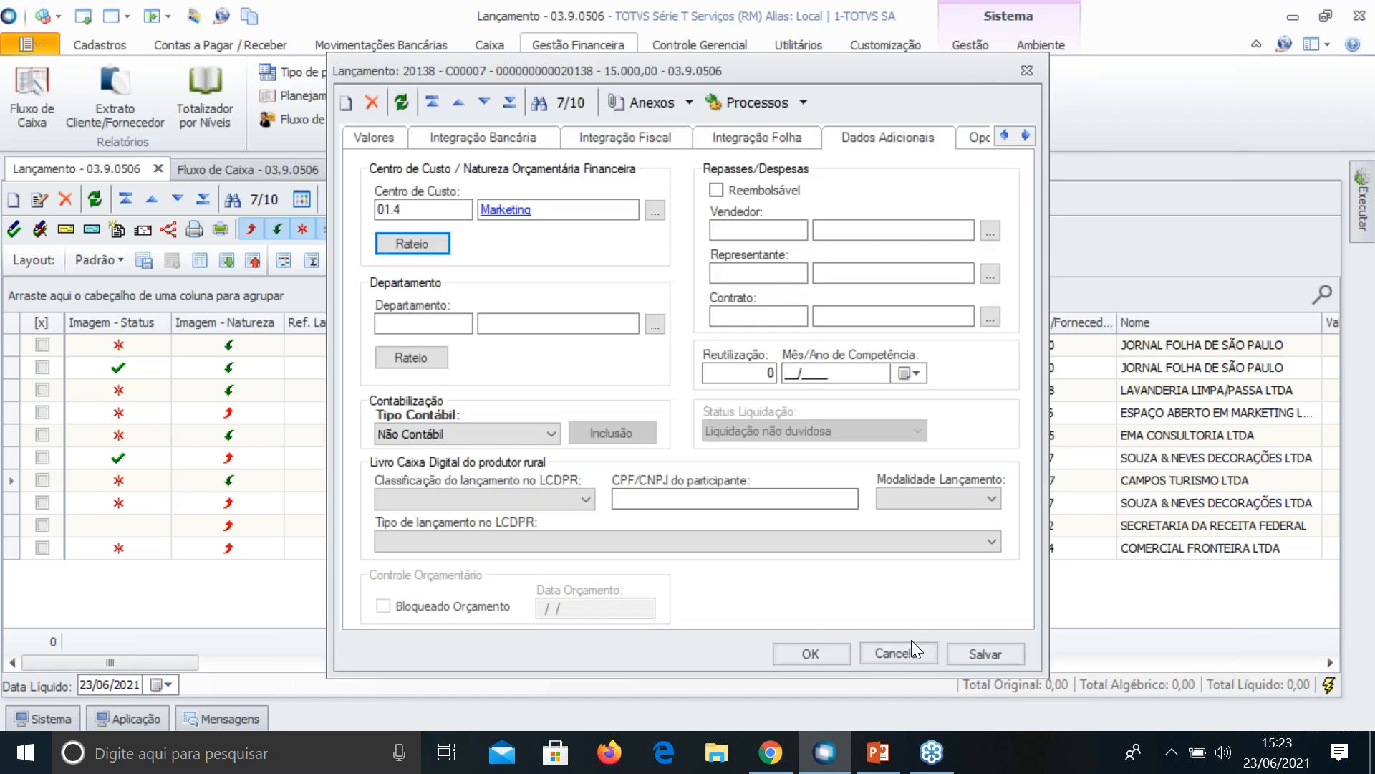
click(901, 652)
click(713, 445)
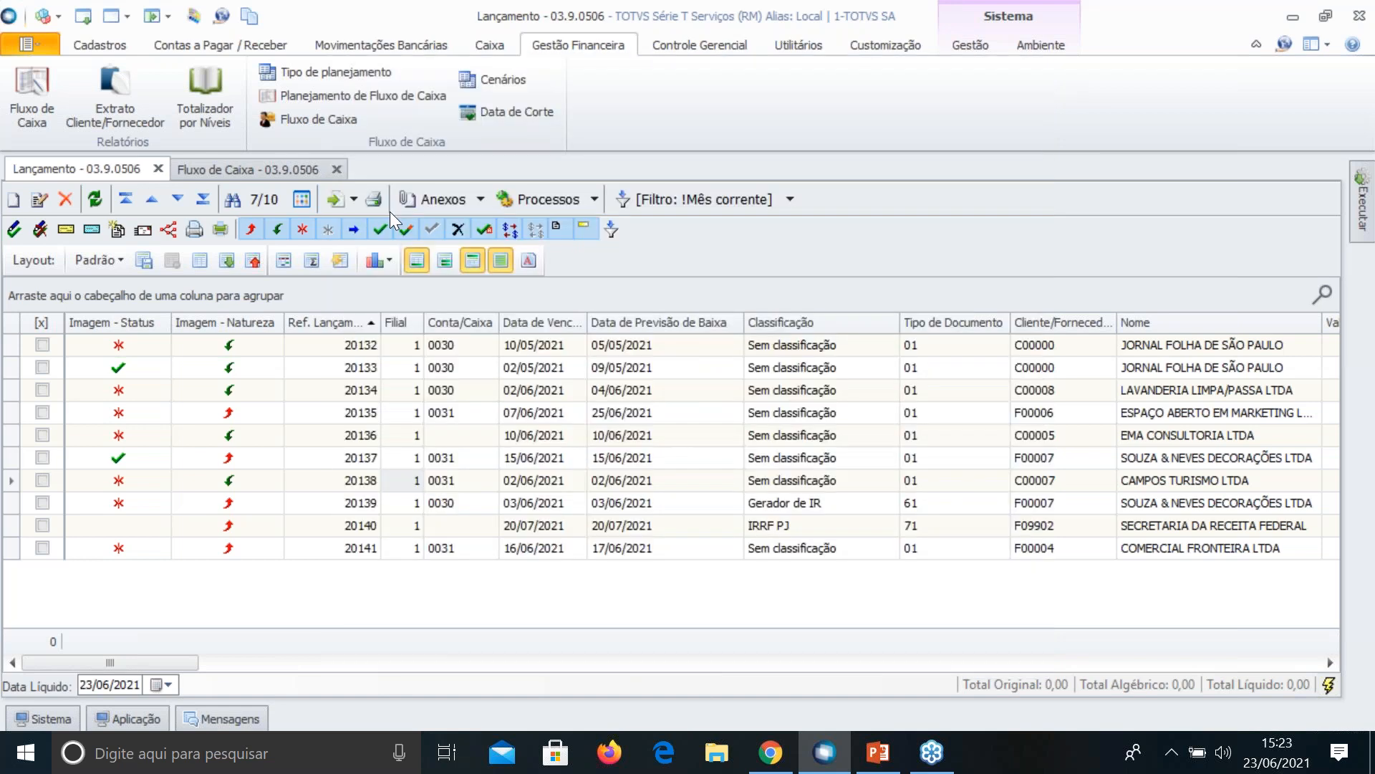
click(230, 166)
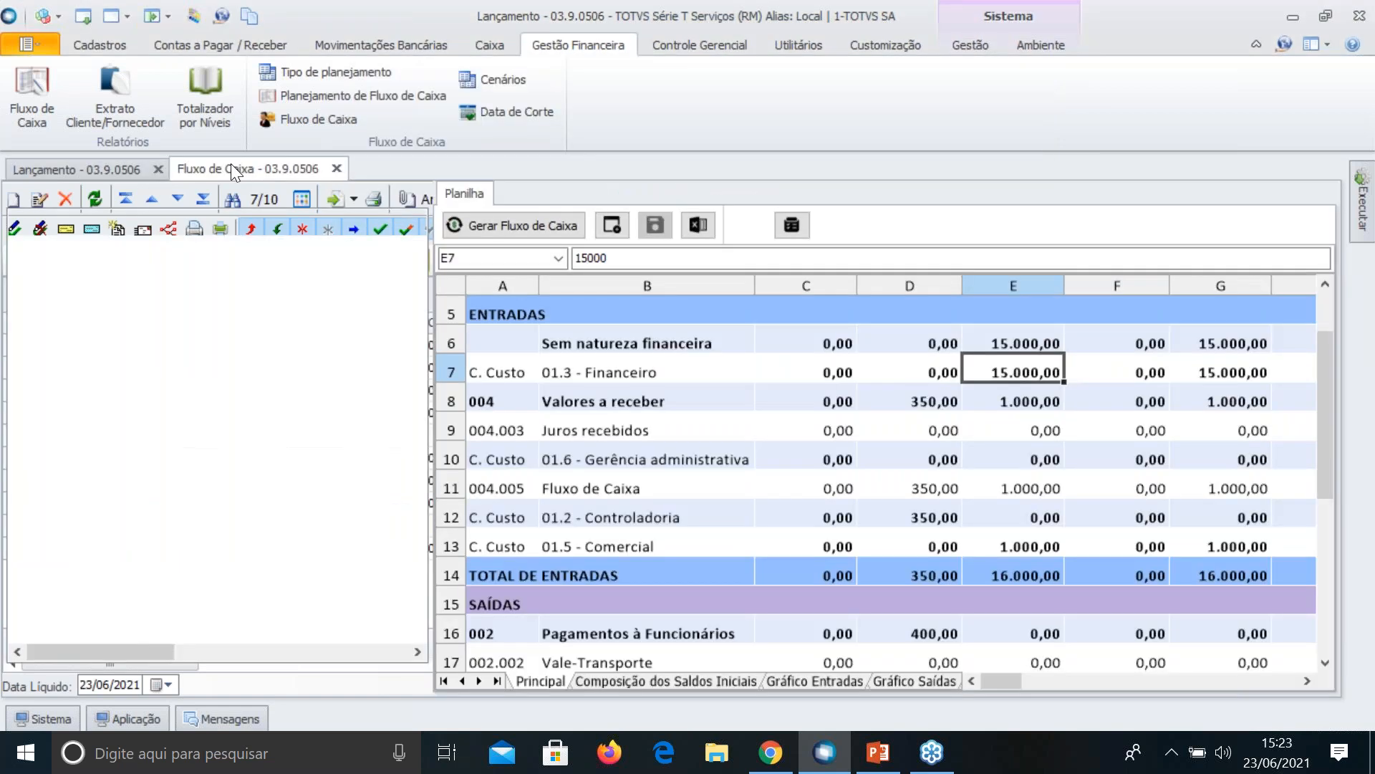
View the source records behind the 01.3 - Financeiro Previsto amount on 02/06/2021 and the Fluxo de Caixa Realizado amount on 01/06/2021
drag(501, 372, 844, 372)
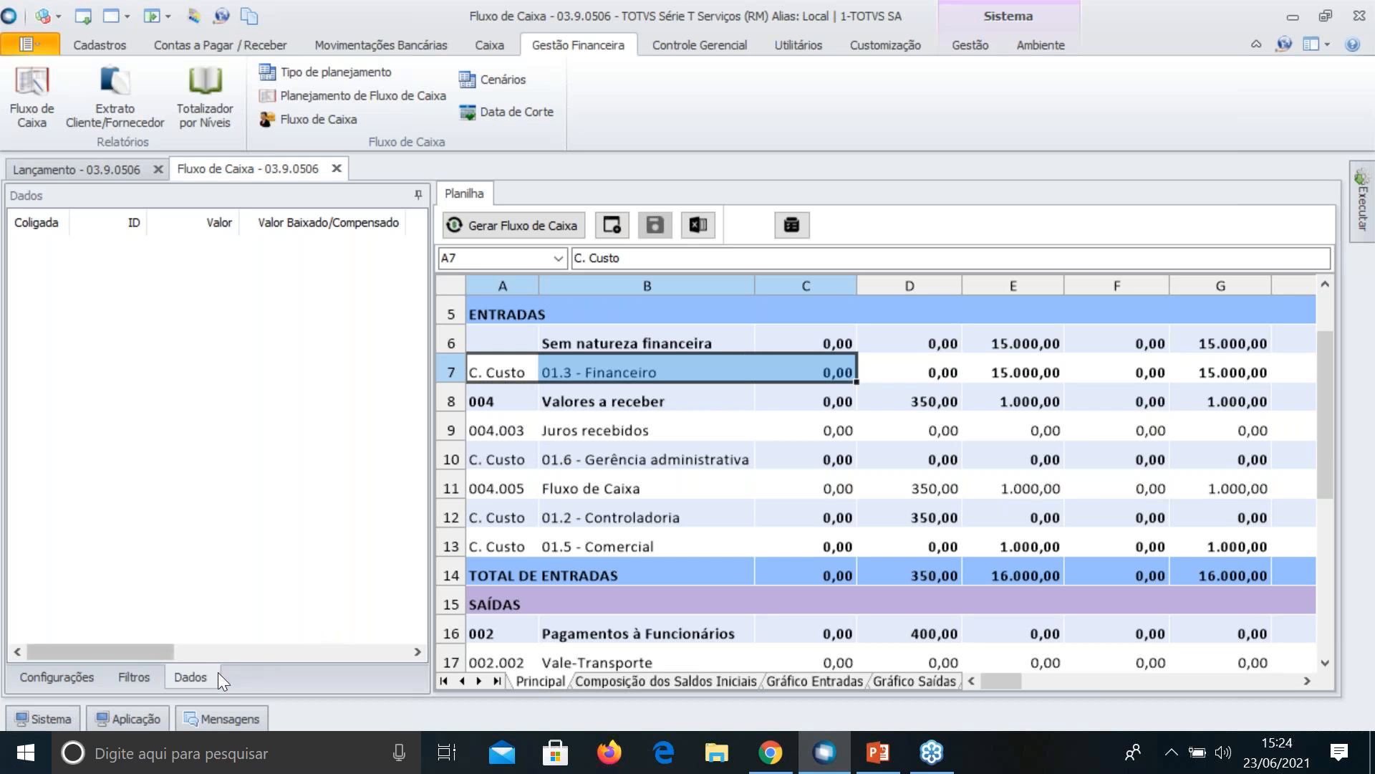
click(1046, 373)
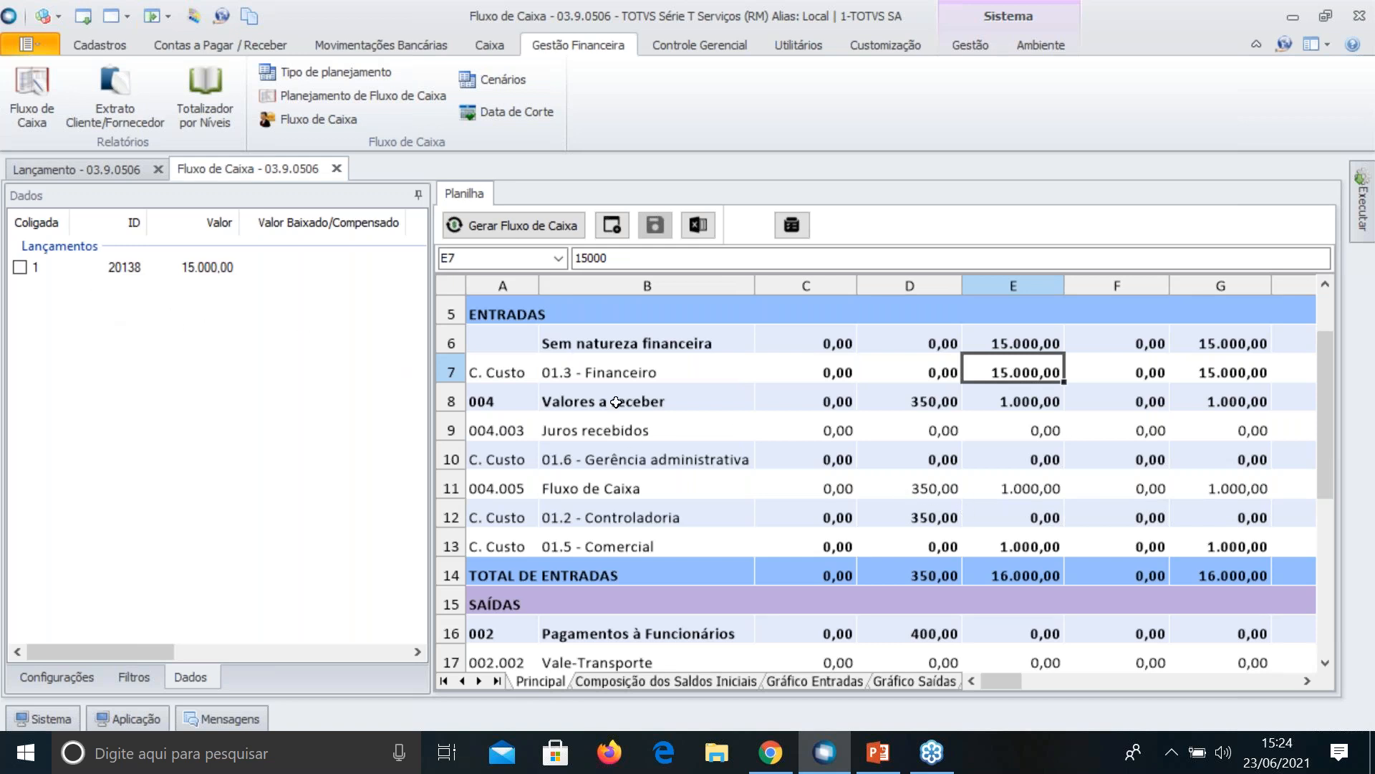
click(949, 484)
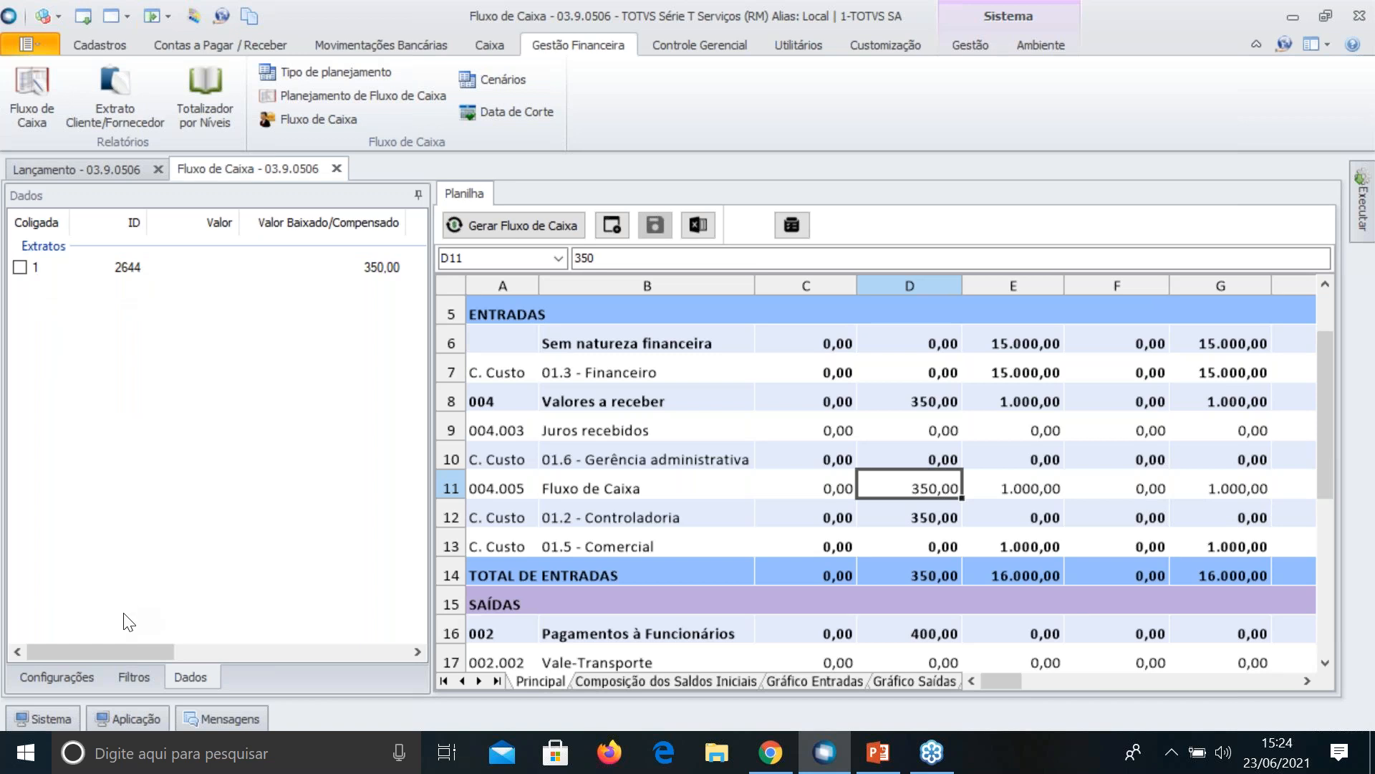
drag(127, 650, 81, 566)
Check the Previsto Saldo Inicial on 01/06/2021, and examine the A Receber amounts in the Composição dos Saldos Iniciais sheet
scroll(1330, 300, up, 1)
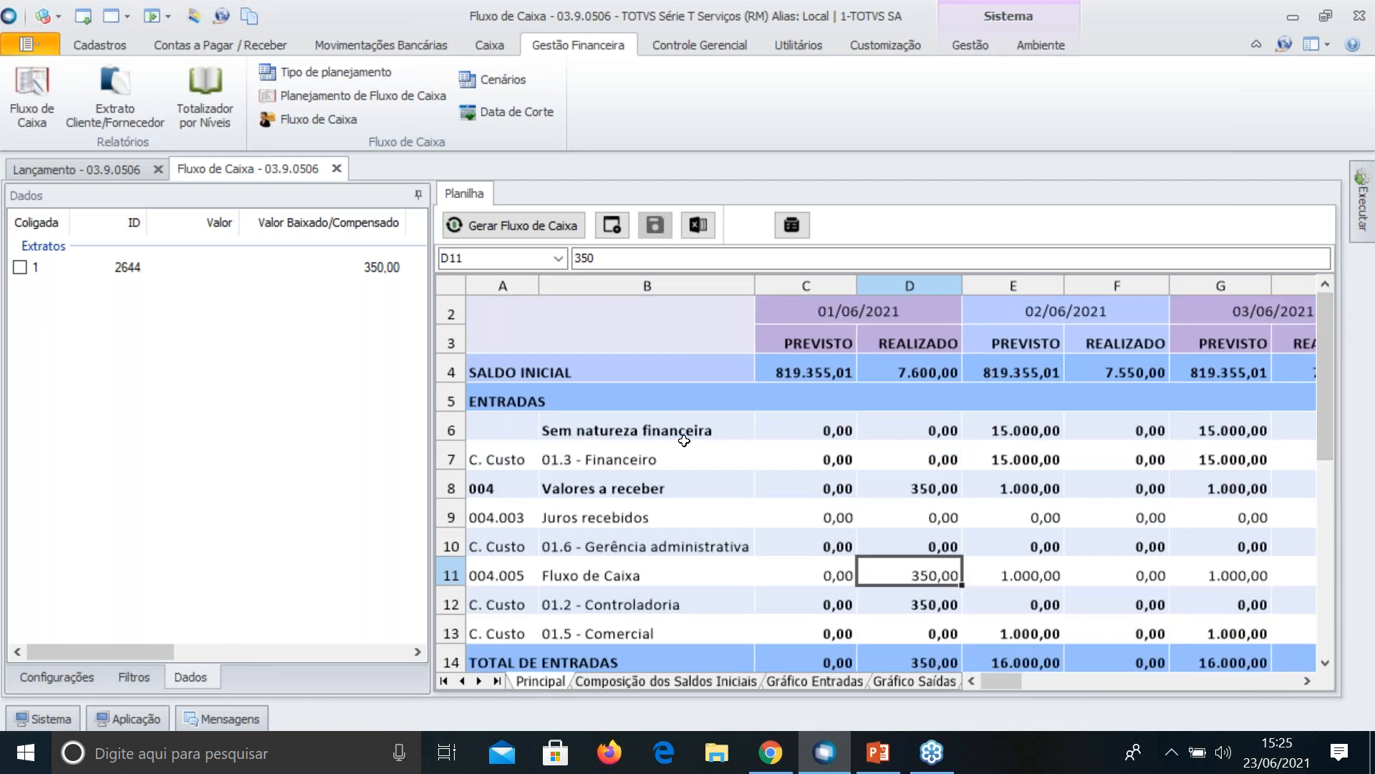
click(815, 373)
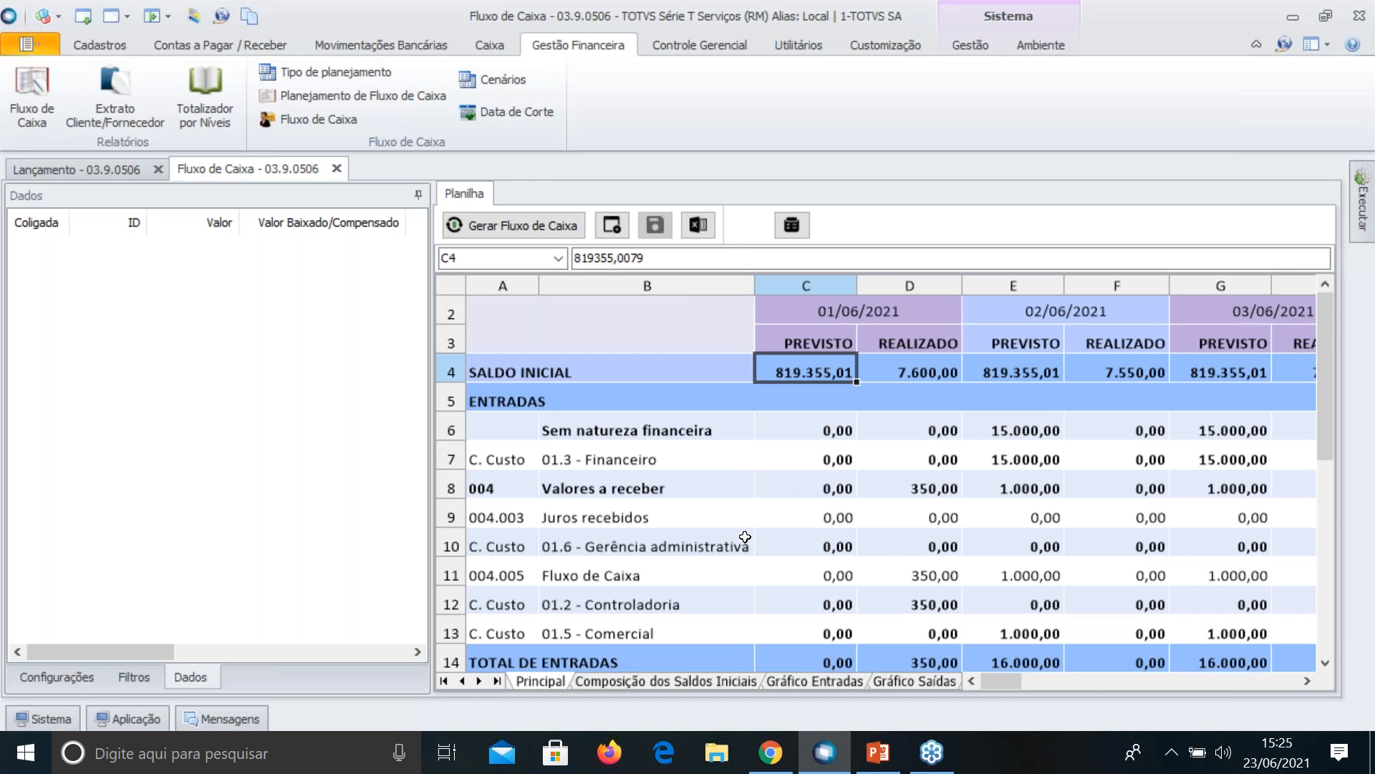
click(695, 677)
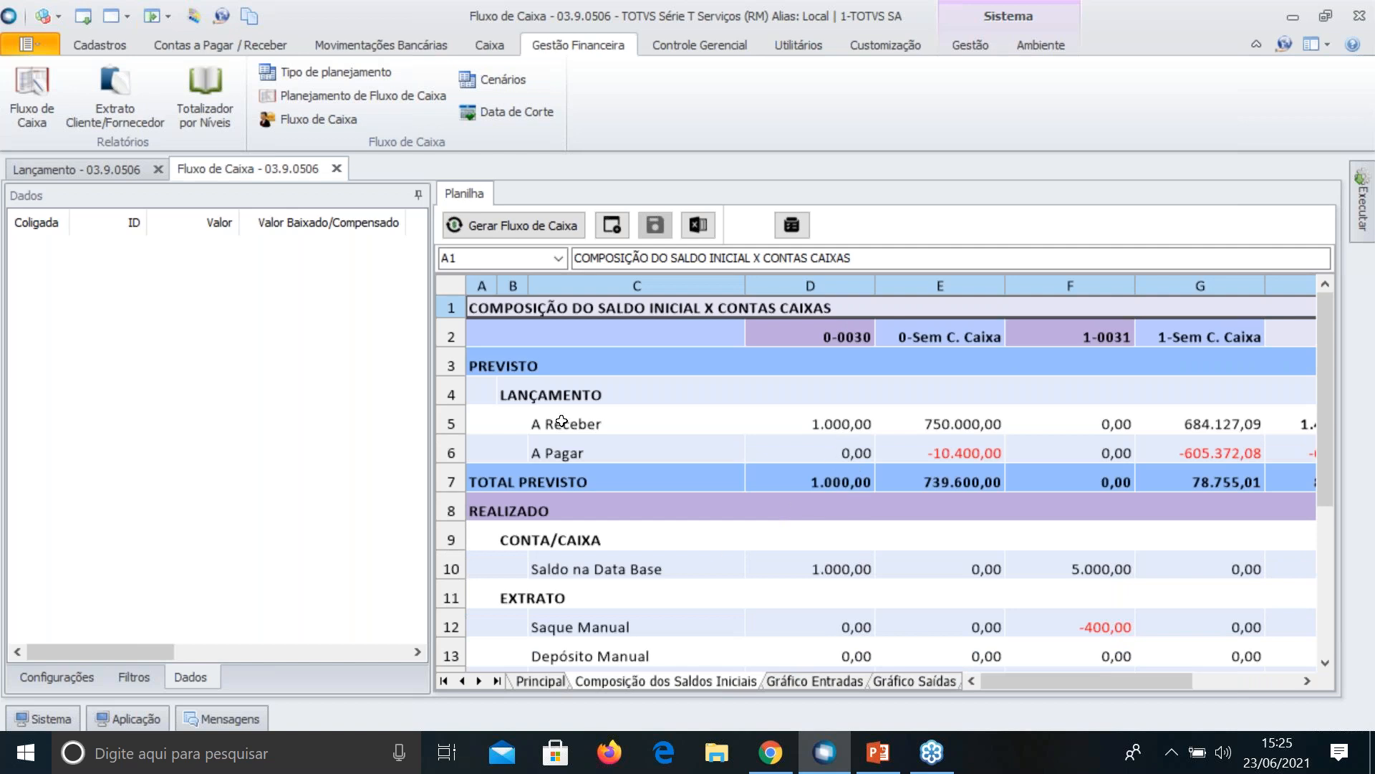
click(815, 426)
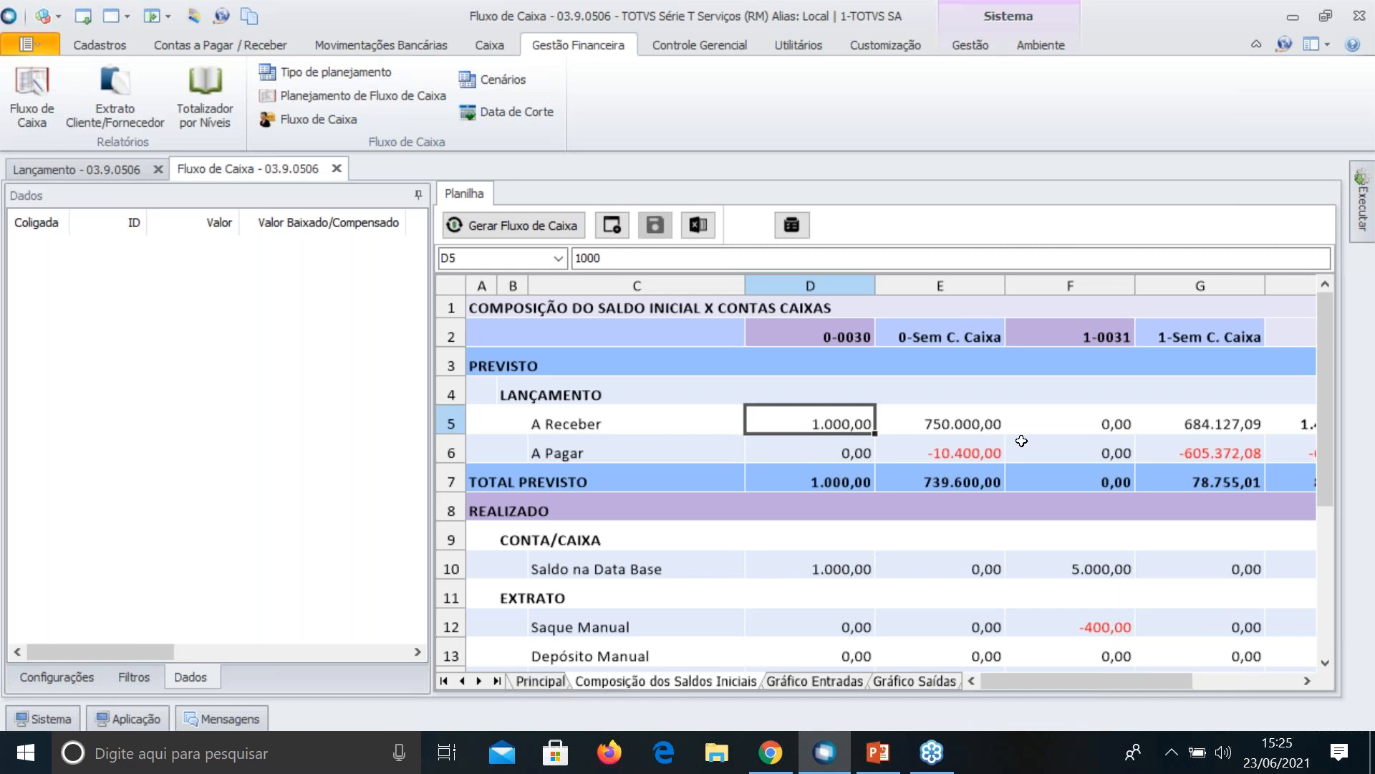
scroll(1021, 441, right, 1)
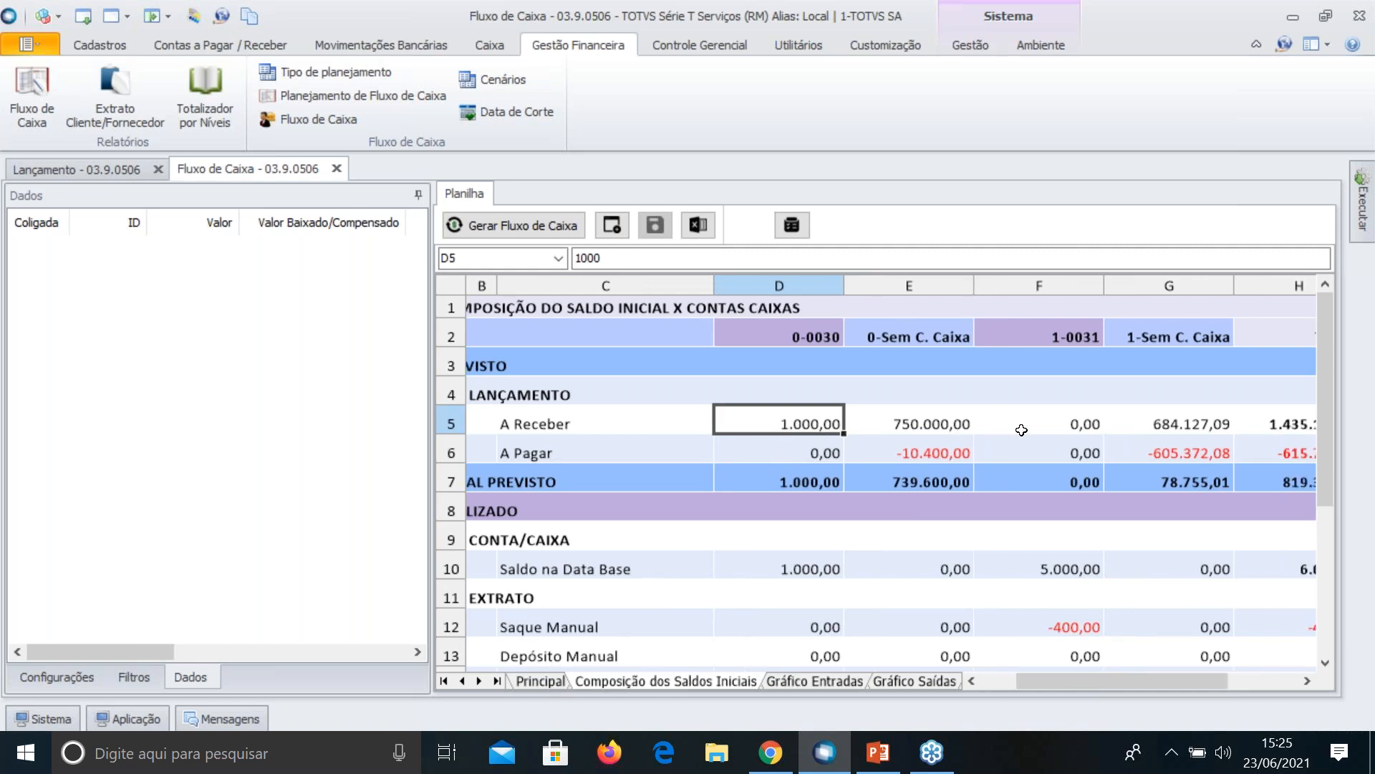
click(917, 341)
drag(916, 347, 942, 469)
click(940, 422)
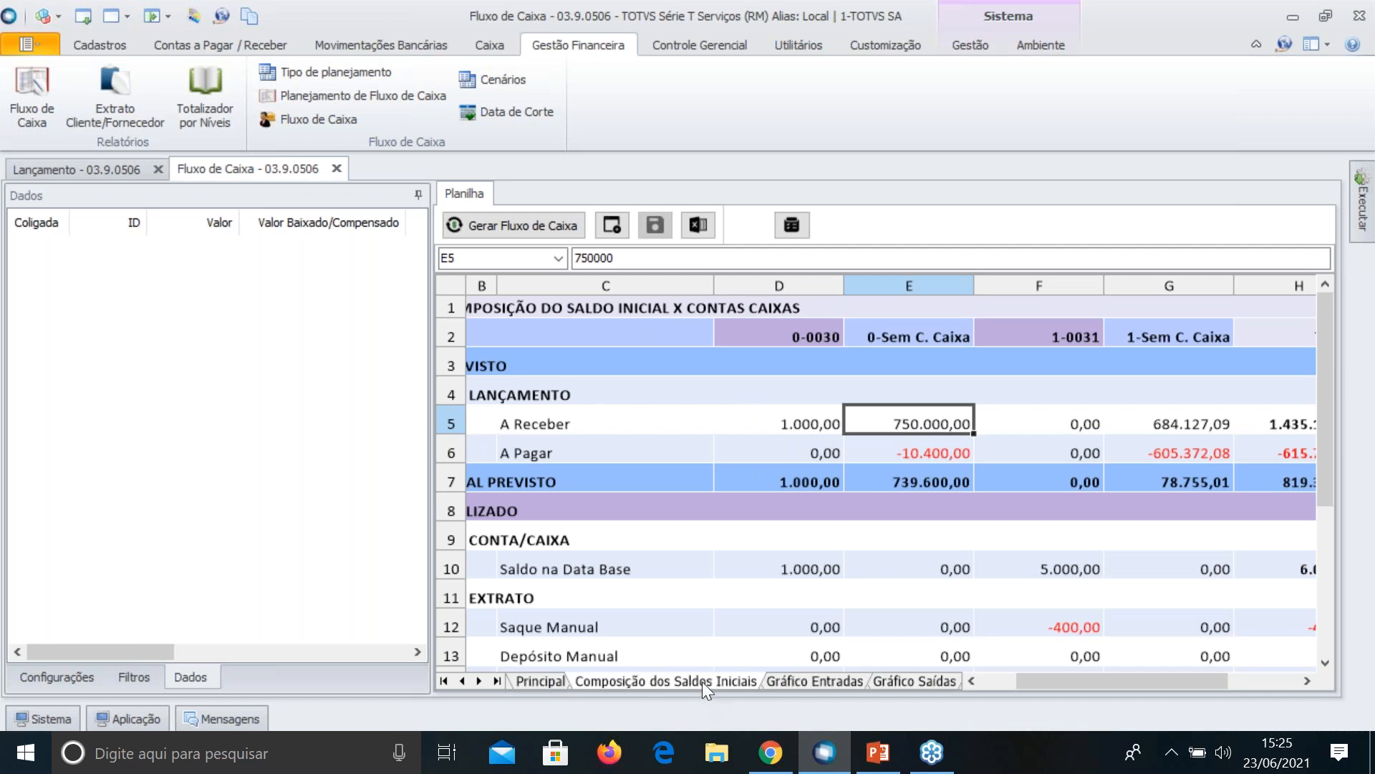
Examine the Previsto A Receber and A Pagar amounts for 0-0030 and 0-Sem C. Caixa in Composição dos Saldos Iniciais
drag(980, 665, 990, 682)
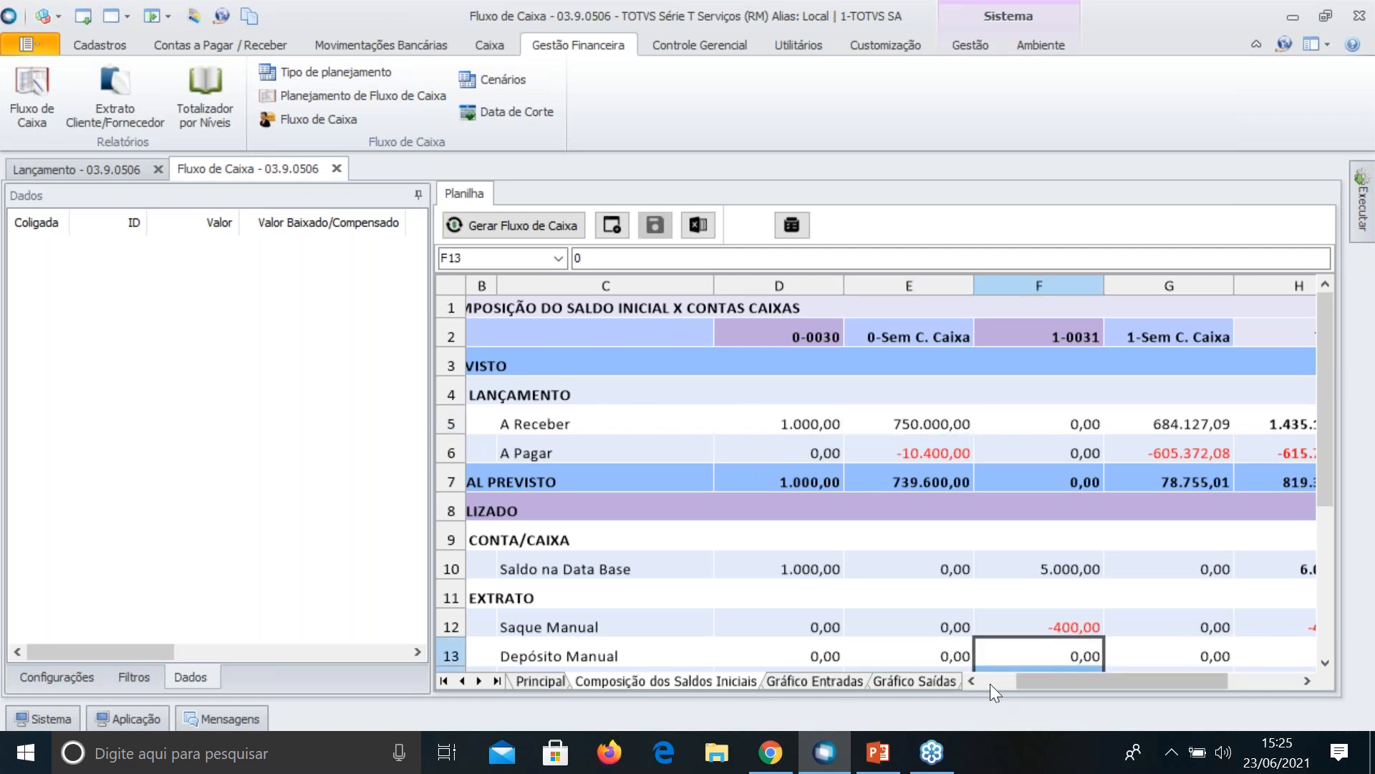
click(990, 683)
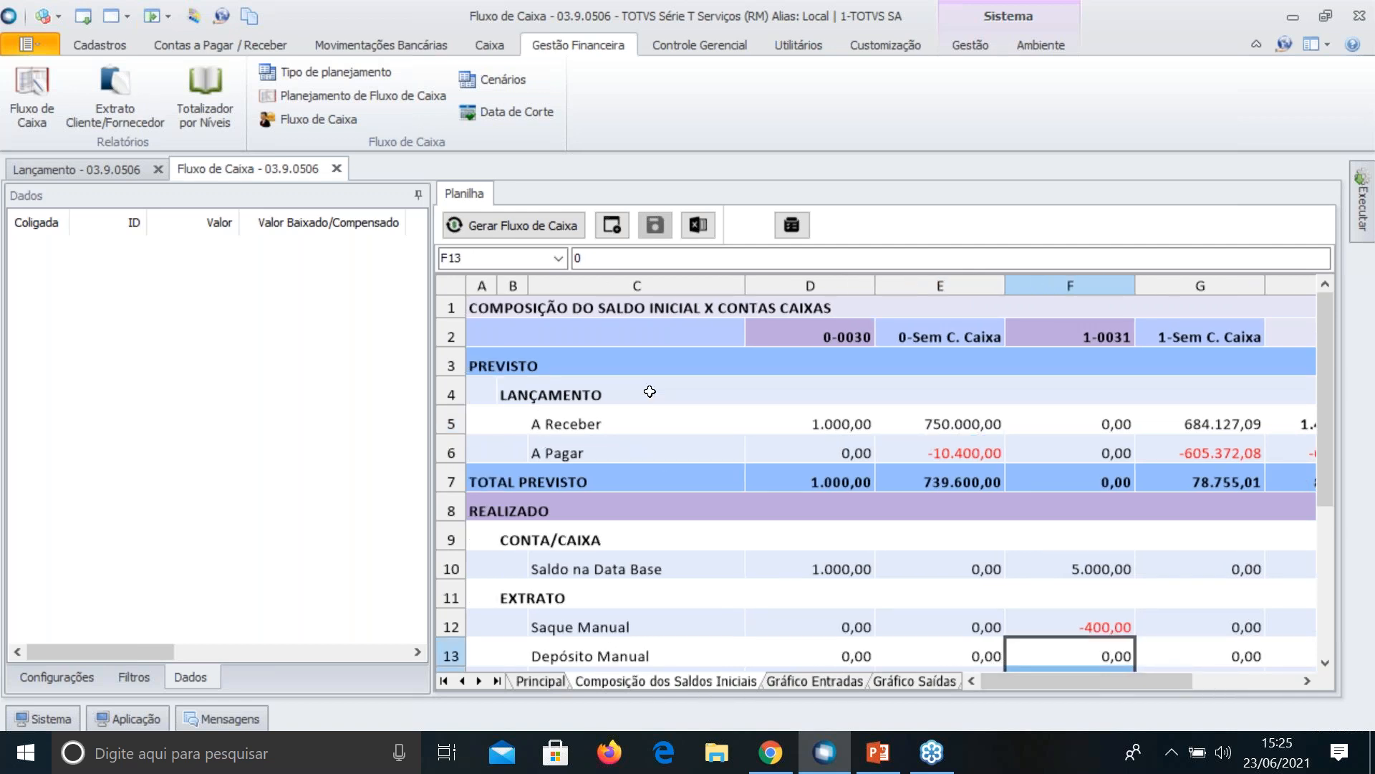
click(816, 423)
click(804, 454)
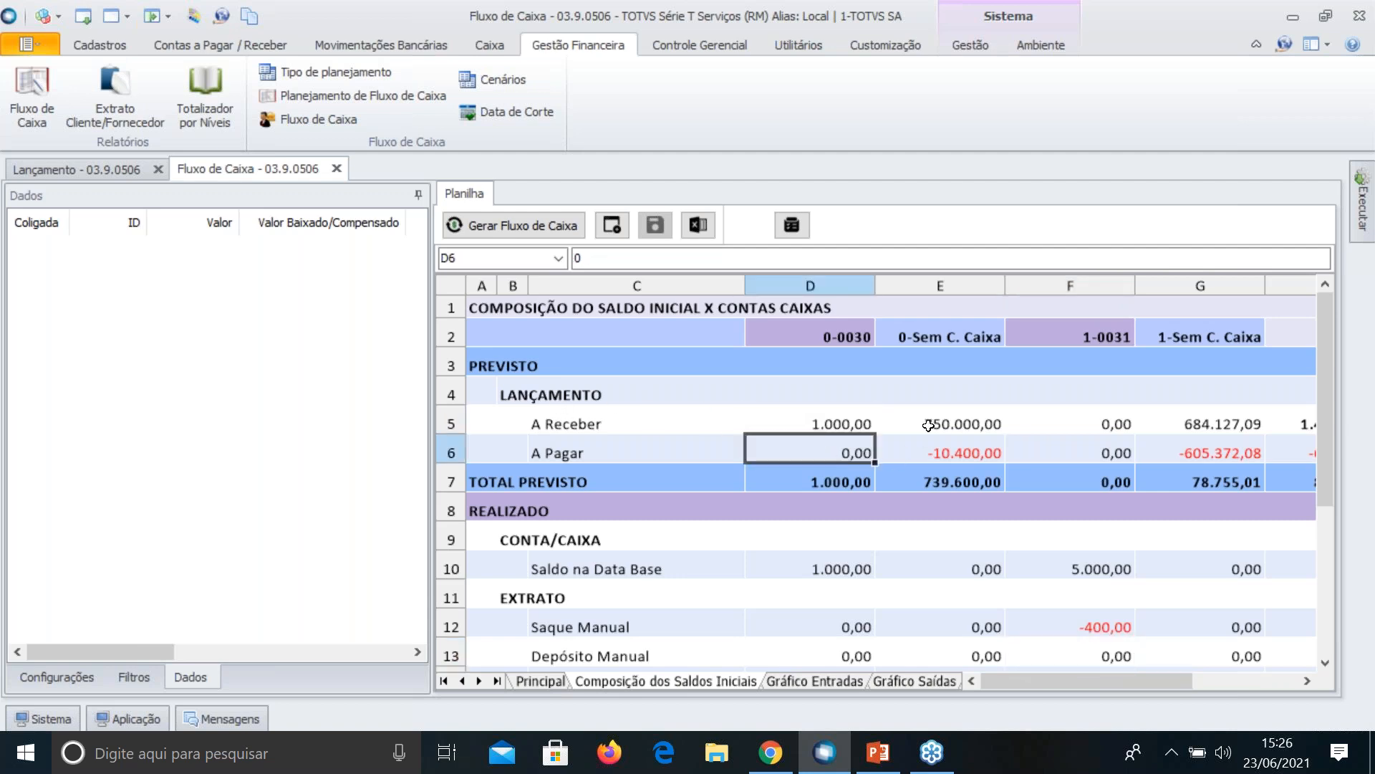
click(935, 423)
click(942, 451)
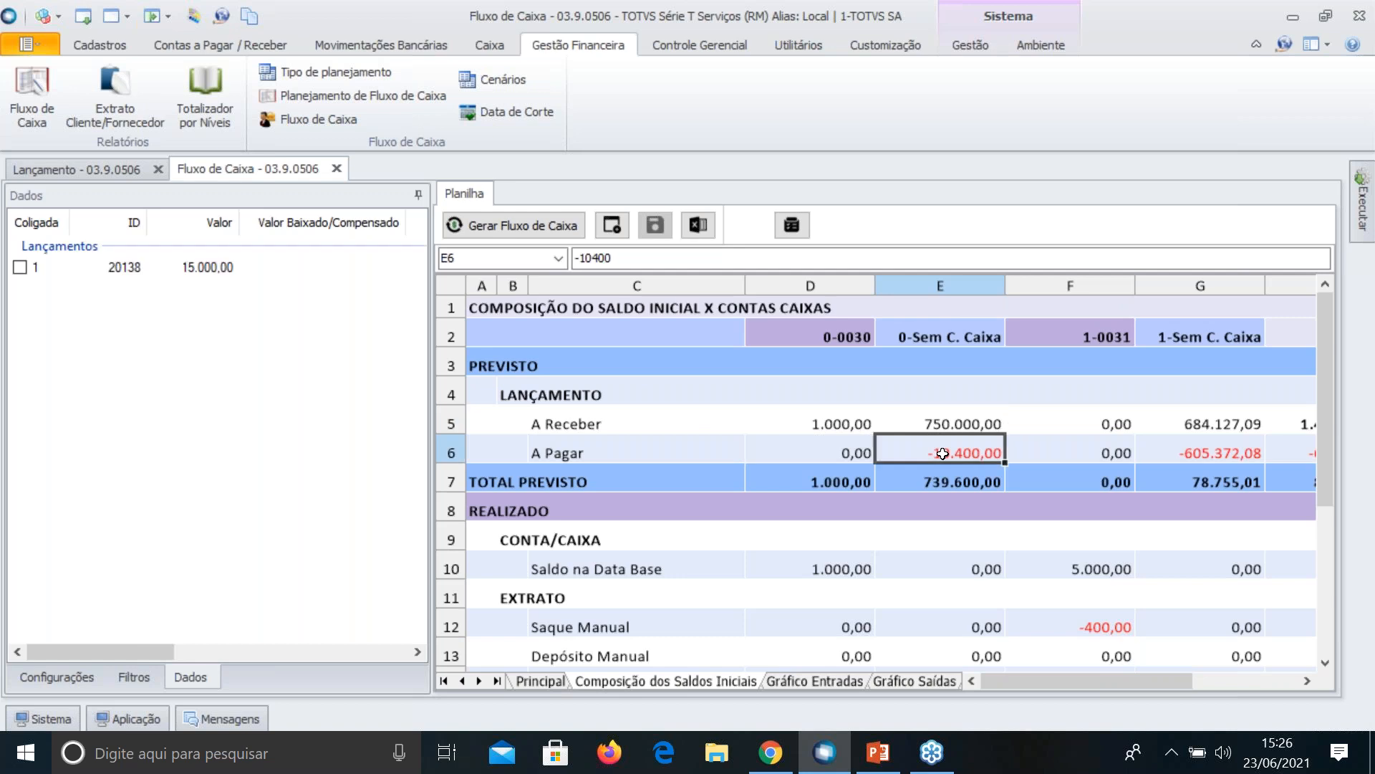
Check the Total Previsto row in the TOTAL column against the A Receber and A Pagar totals that compose it
scroll(943, 454, right, 1)
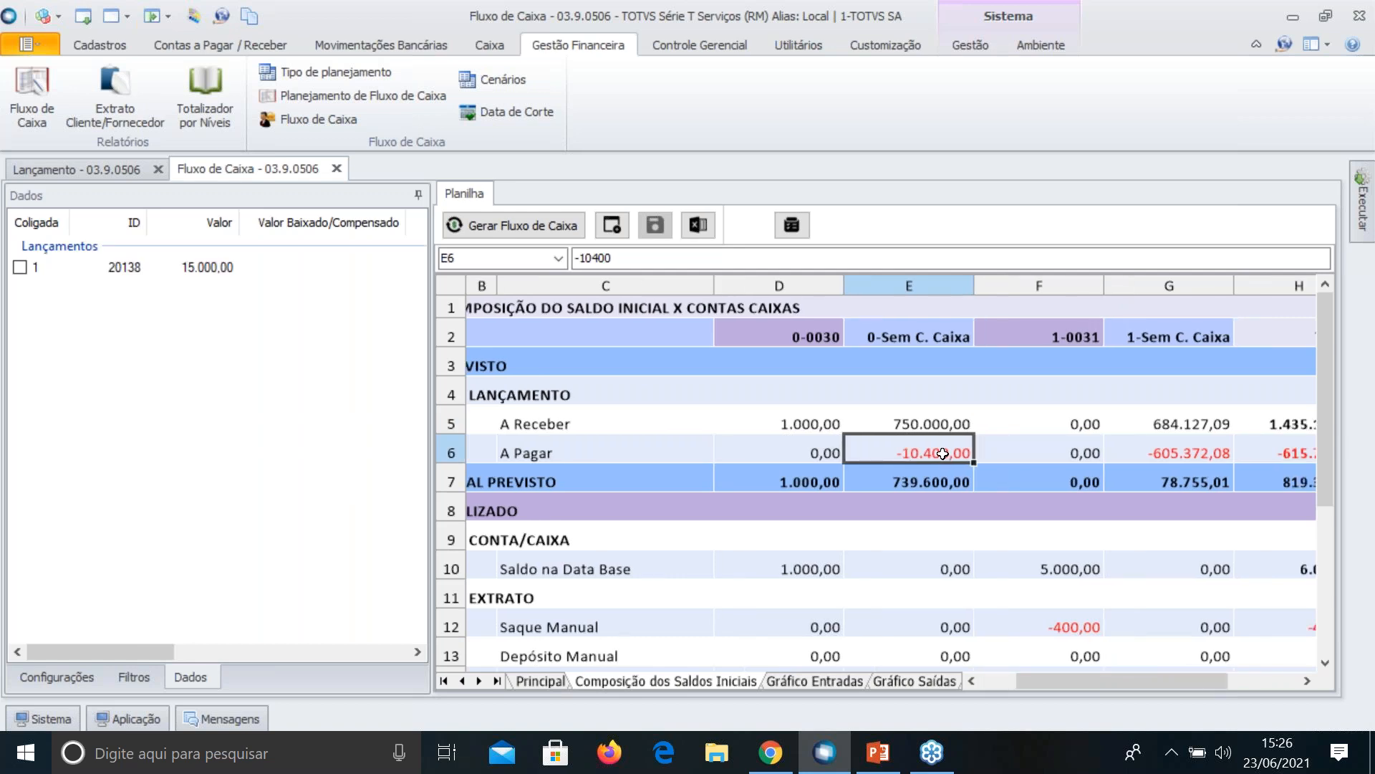
scroll(943, 453, right, 3)
click(942, 478)
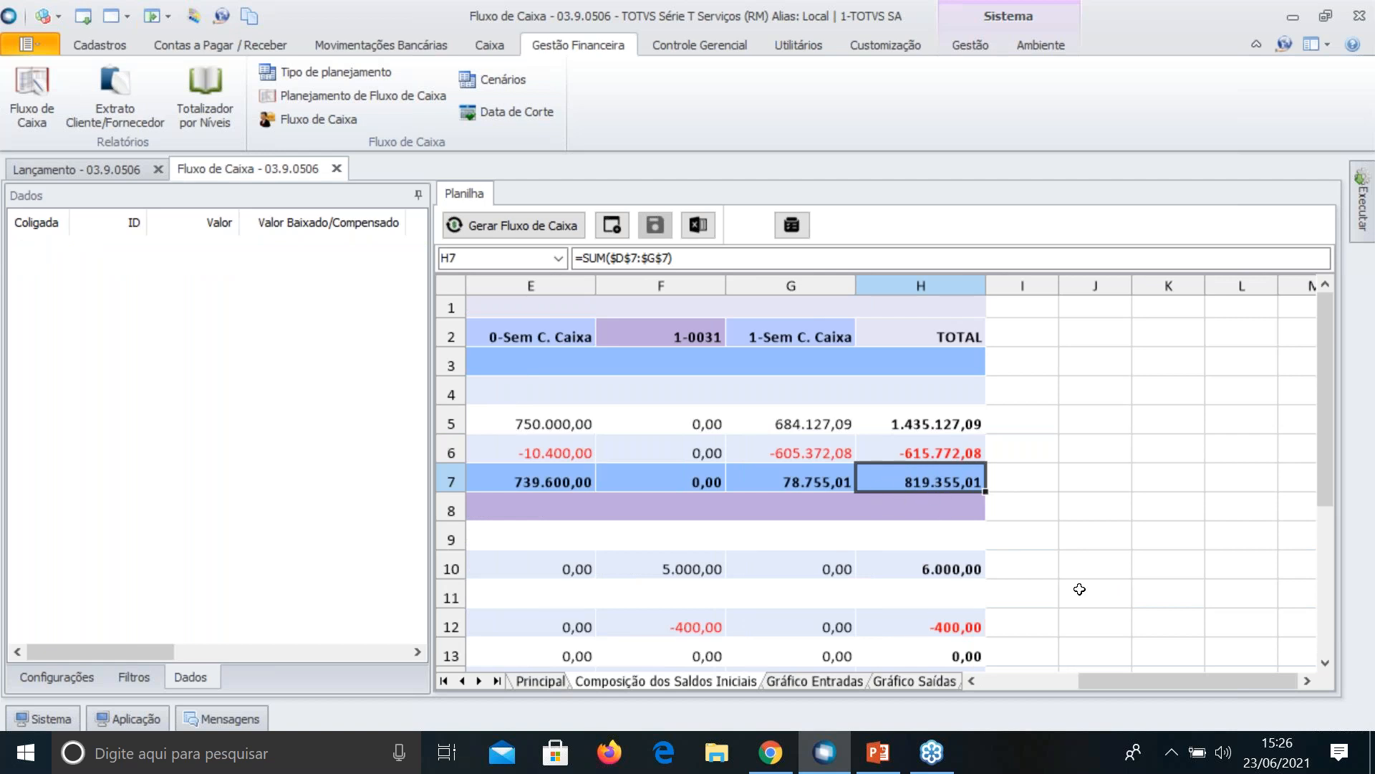
mouse_move(1129, 683)
mouse_down()
mouse_move(1077, 682)
mouse_move(1137, 679)
mouse_up()
drag(944, 335, 949, 451)
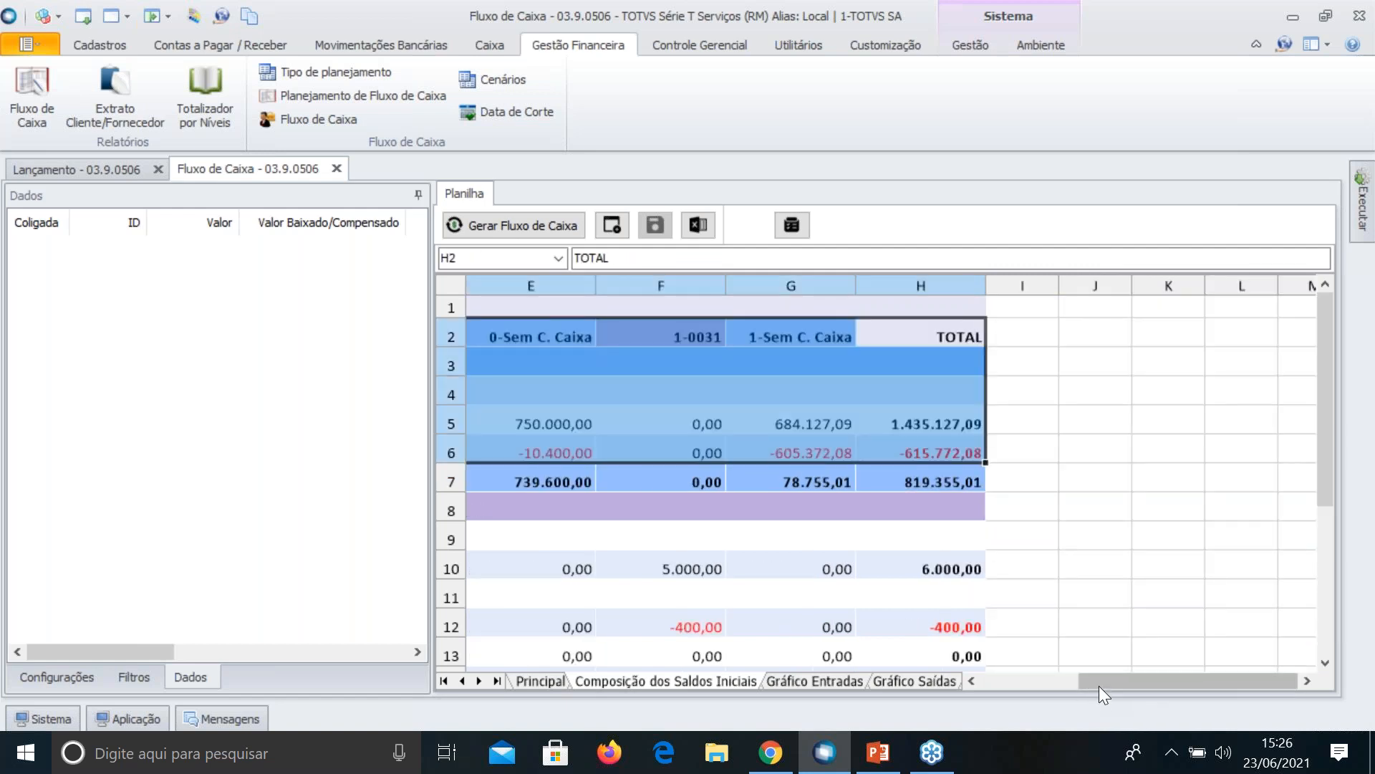
drag(1099, 685, 671, 644)
click(1022, 682)
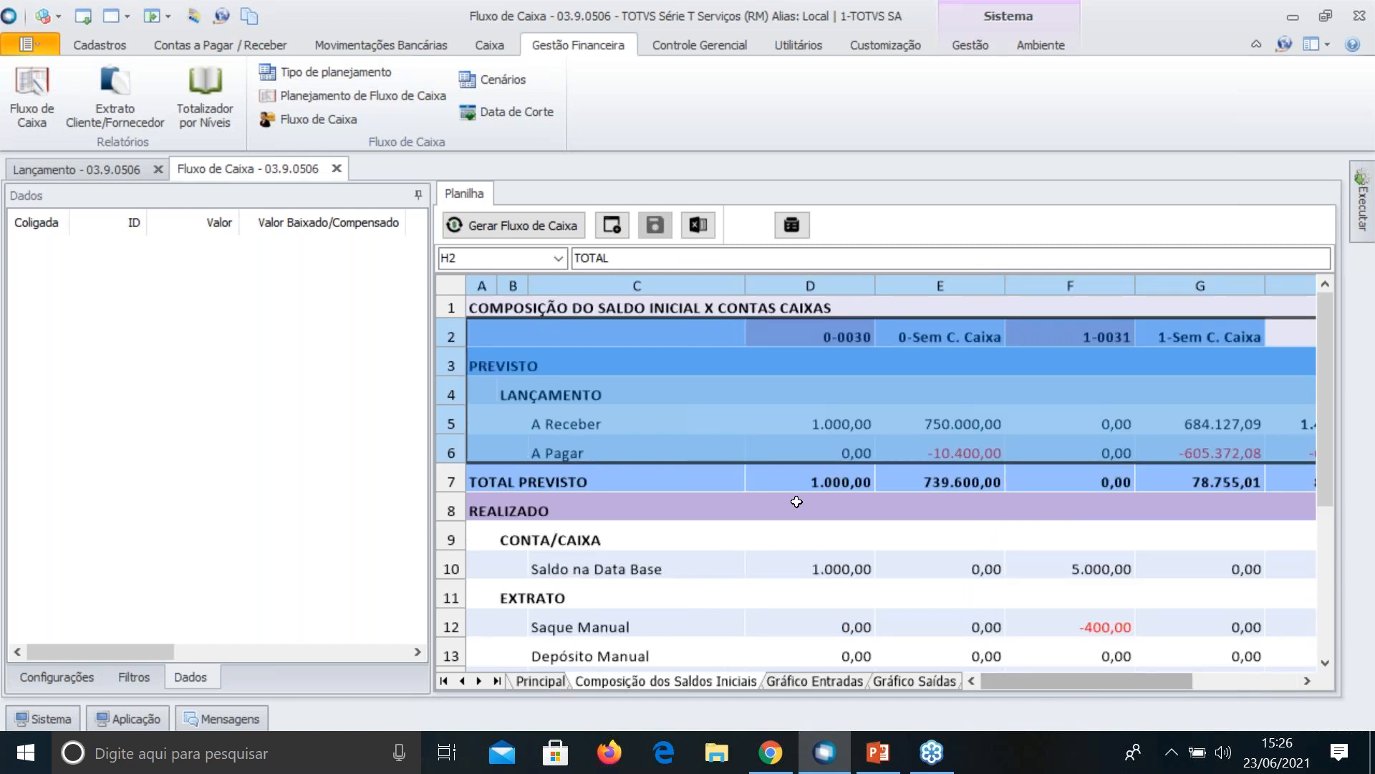
Examine the Saldo na Data Base row under Conta/Caixa in the Realizado section, including the amount for account 1-0031
scroll(796, 502, down, 1)
scroll(796, 501, down, 1)
click(773, 497)
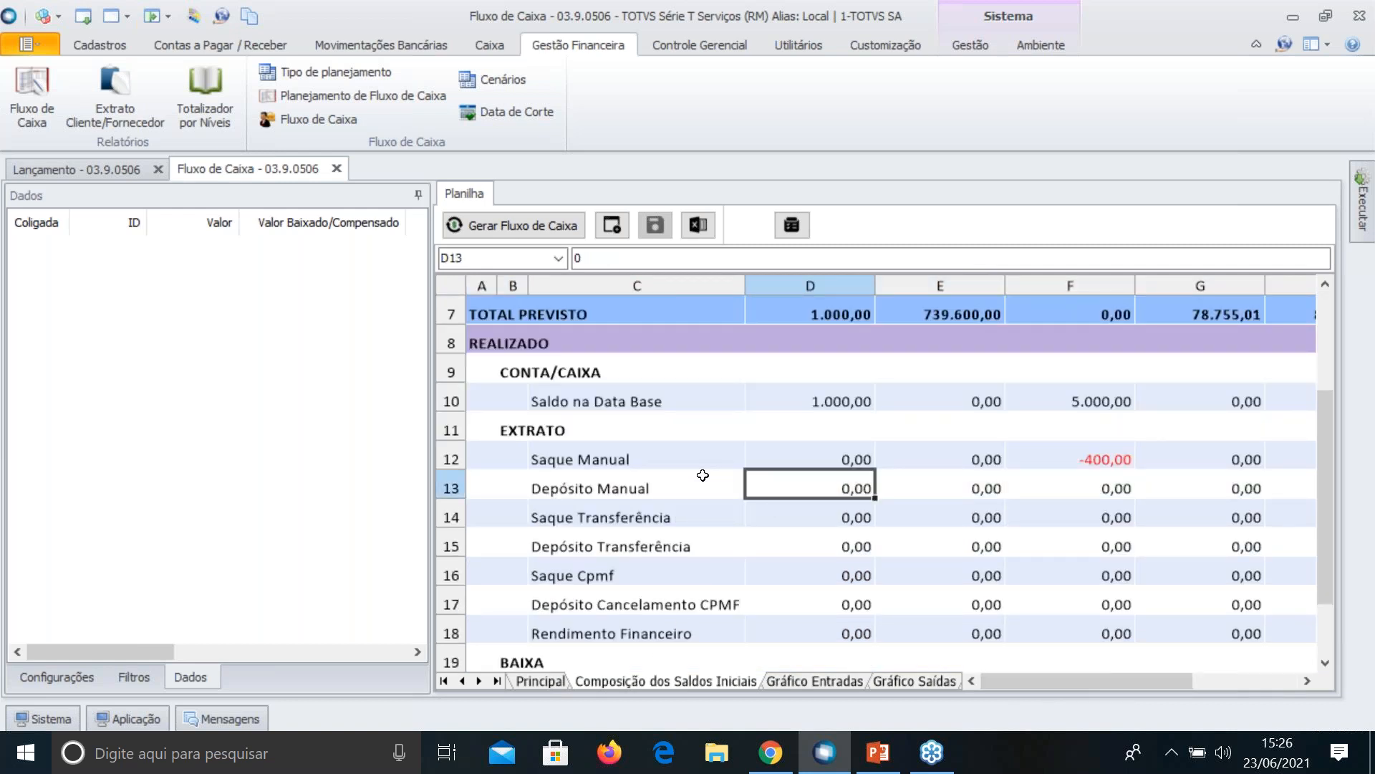
drag(567, 370, 631, 399)
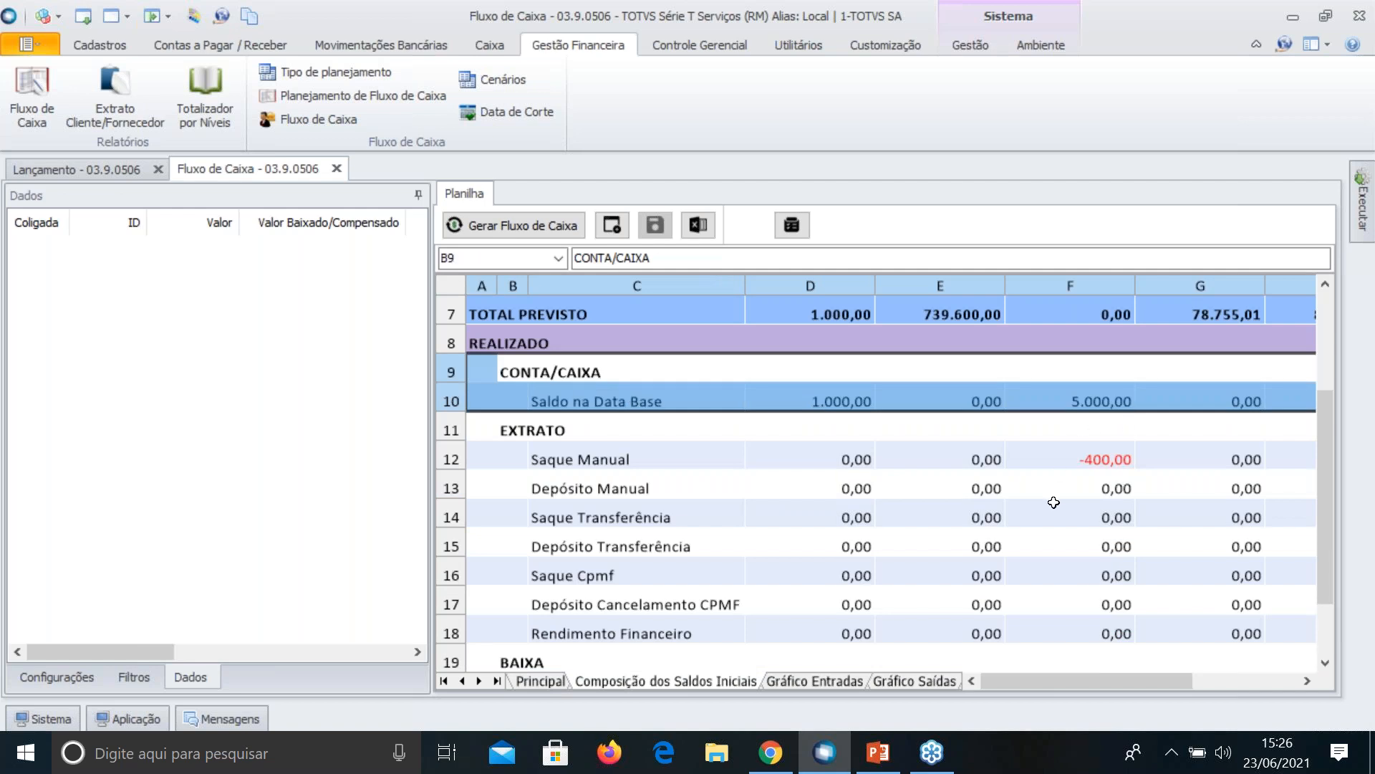
scroll(1054, 502, up, 1)
scroll(1054, 502, up, 1)
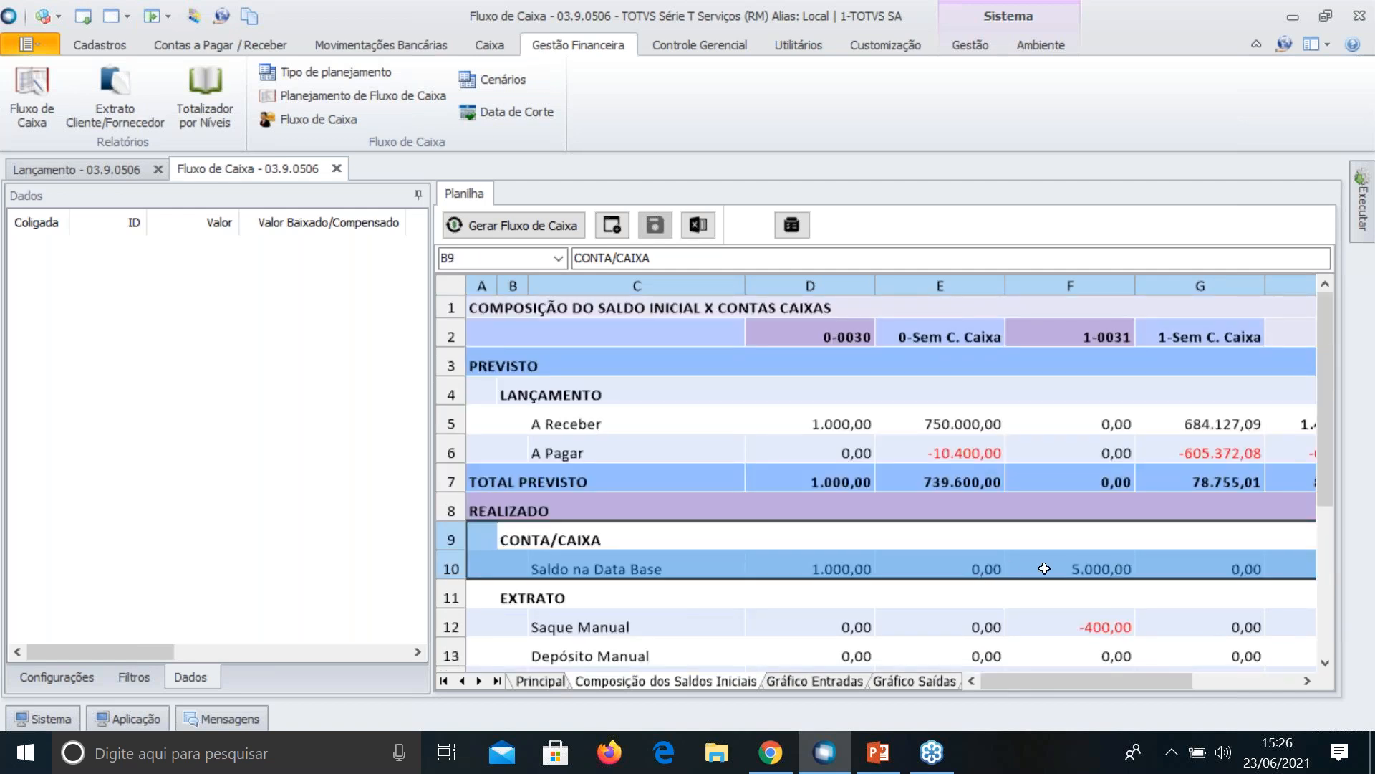
click(1044, 568)
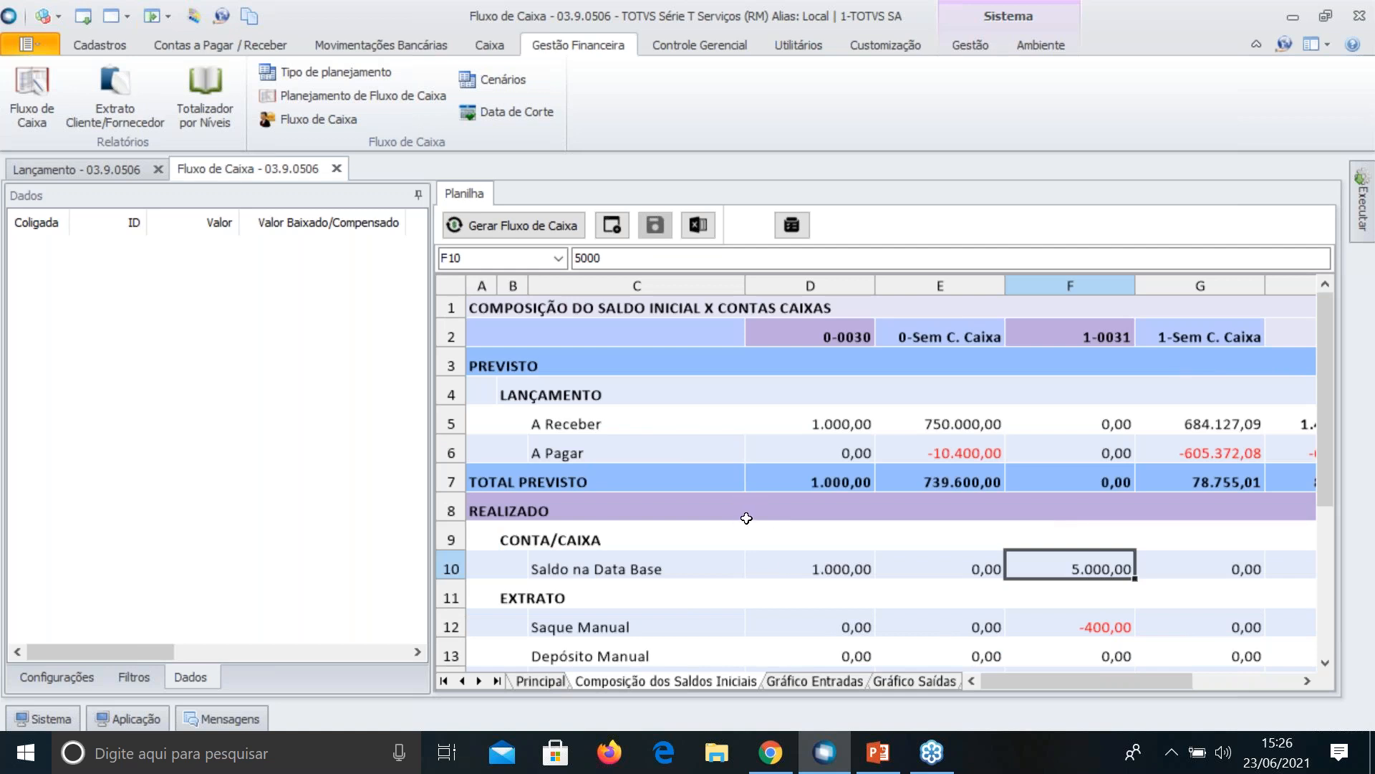
Review the Realizado Extrato rows from Saque Manual to Rendimento Financeiro, including the Saque Transferência row
scroll(747, 518, down, 1)
scroll(747, 518, down, 1)
drag(697, 458, 1040, 633)
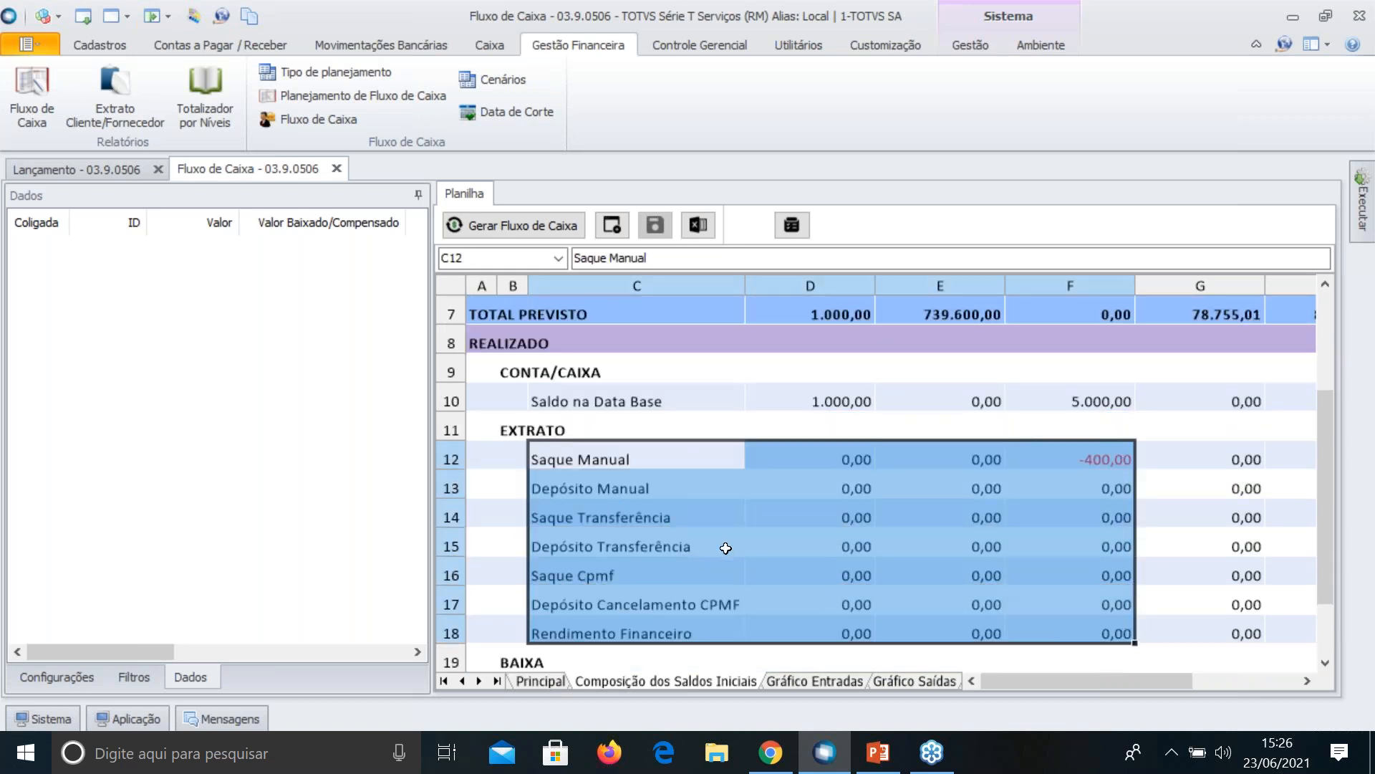
click(693, 517)
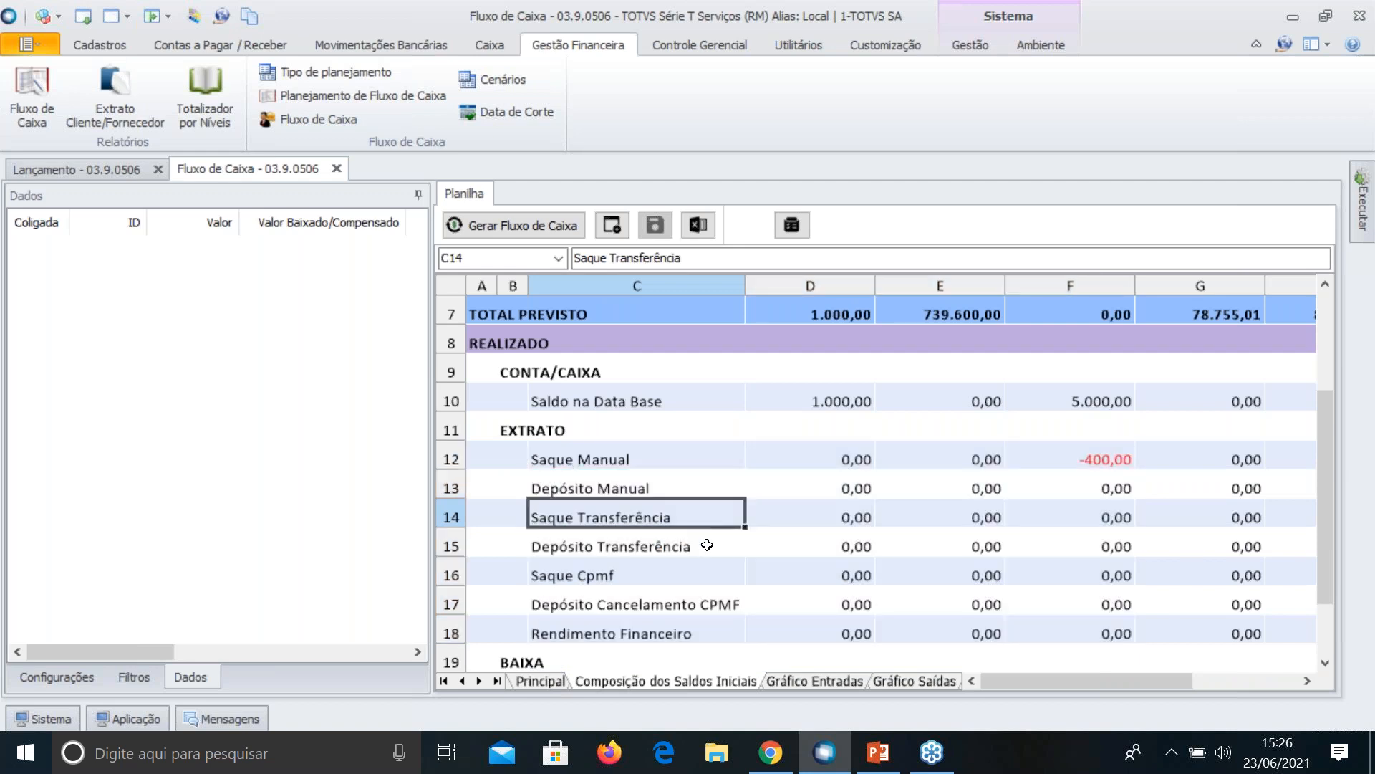
Review the A Receber and A Pagar rows under Baixa in the Realizado section
scroll(707, 545, down, 1)
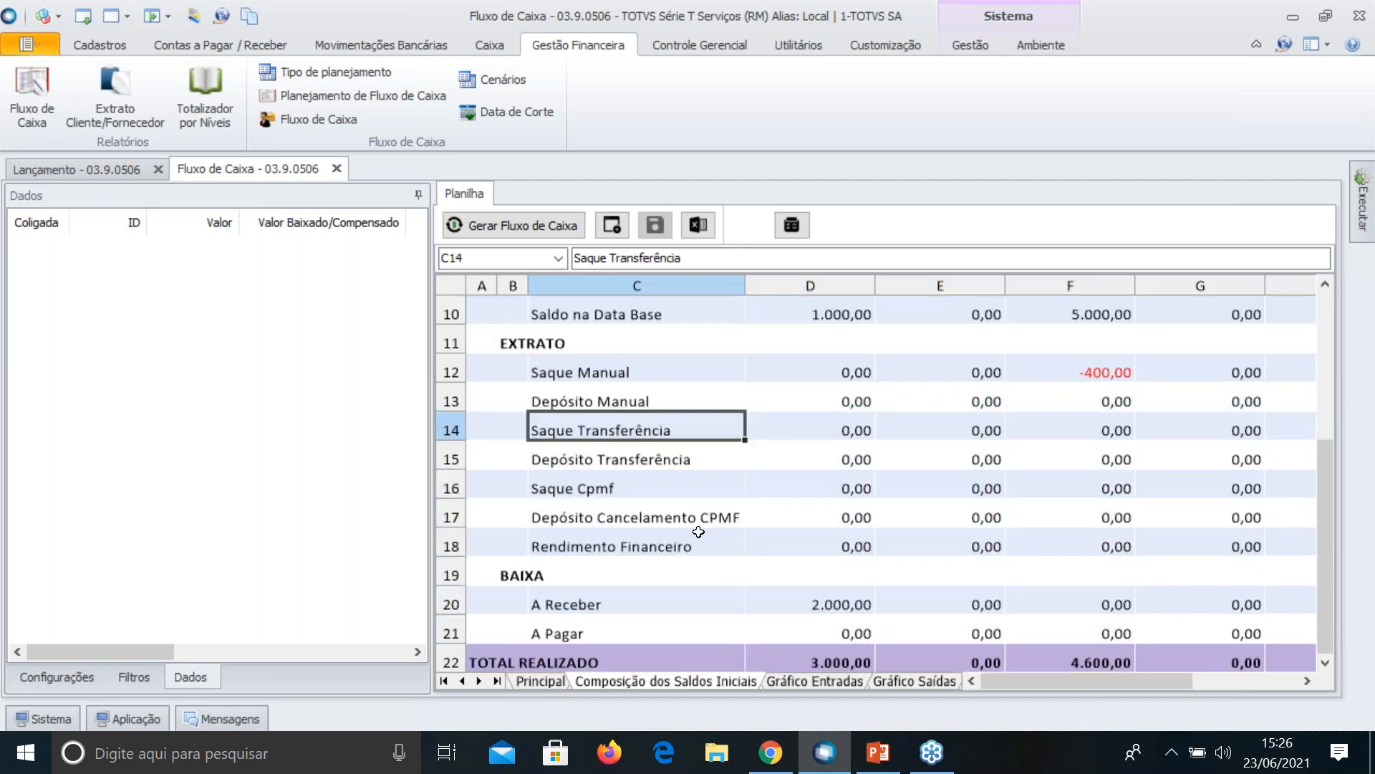
click(708, 598)
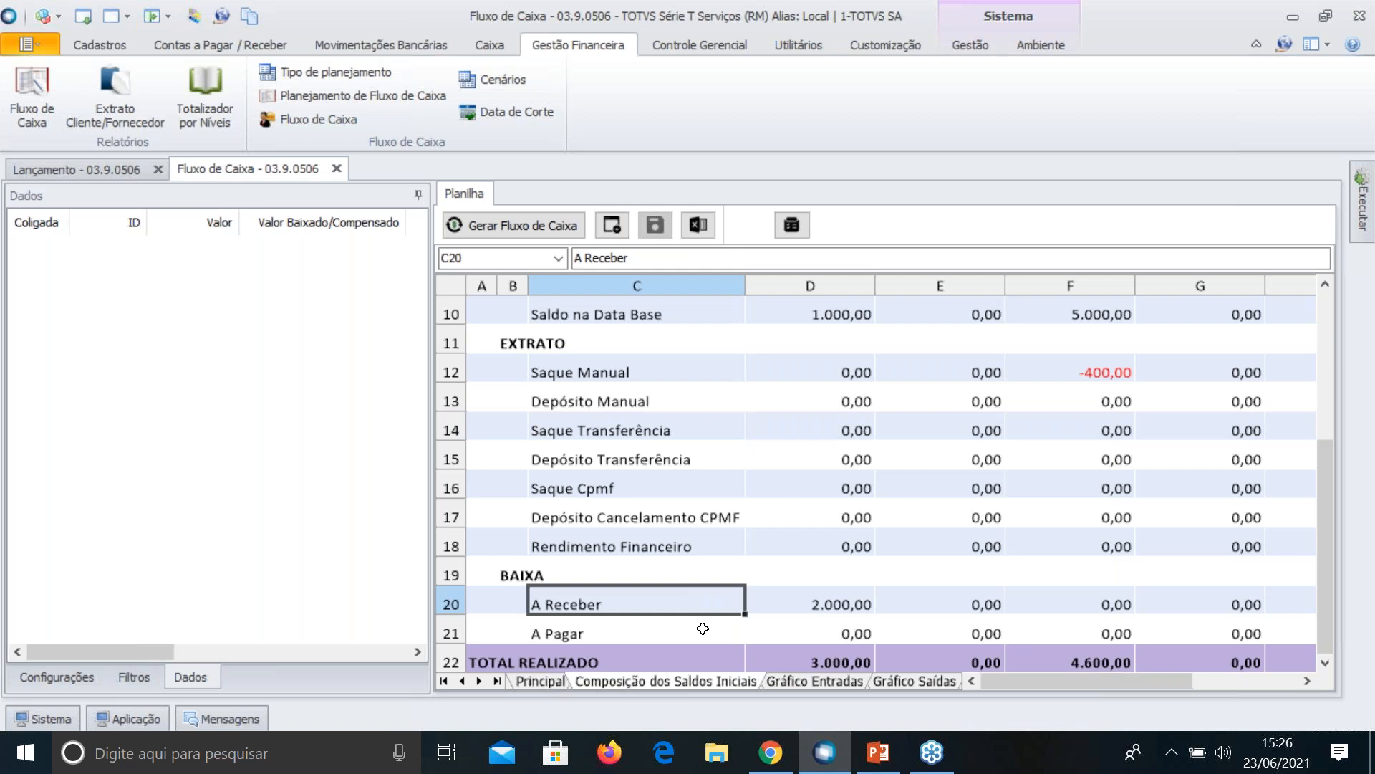
click(703, 628)
click(778, 627)
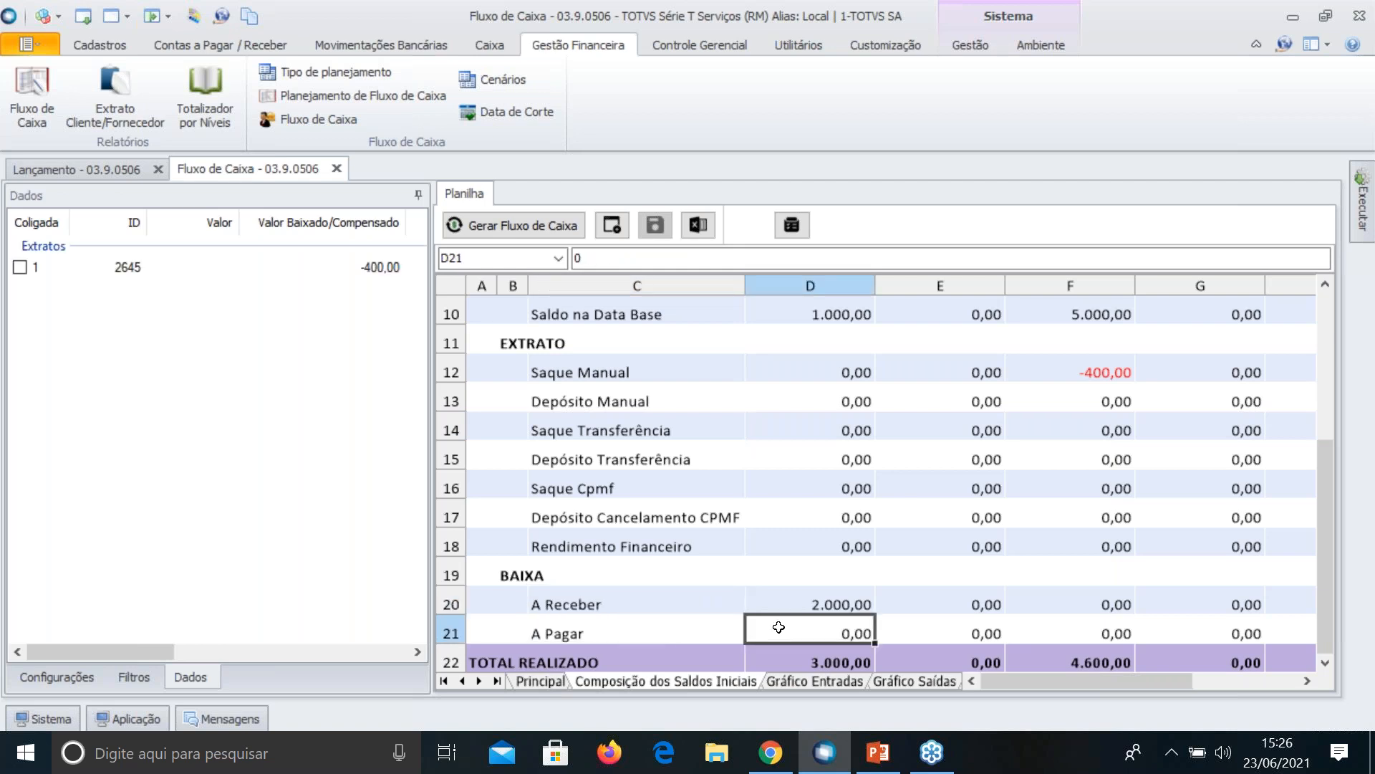
Check the Total Realizado row and the TOTAL column amounts that compose the realized initial balance
scroll(778, 627, right, 2)
scroll(779, 626, right, 2)
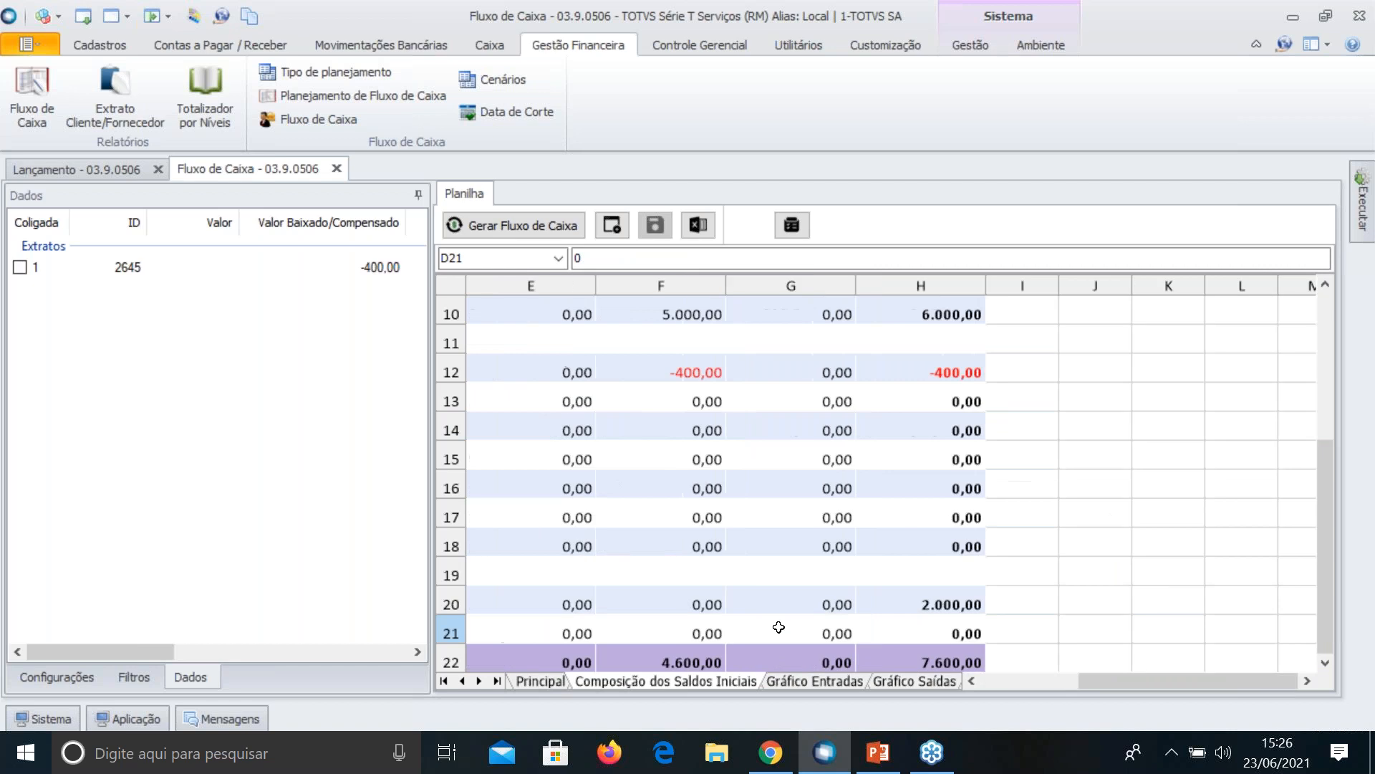
scroll(904, 606, up, 1)
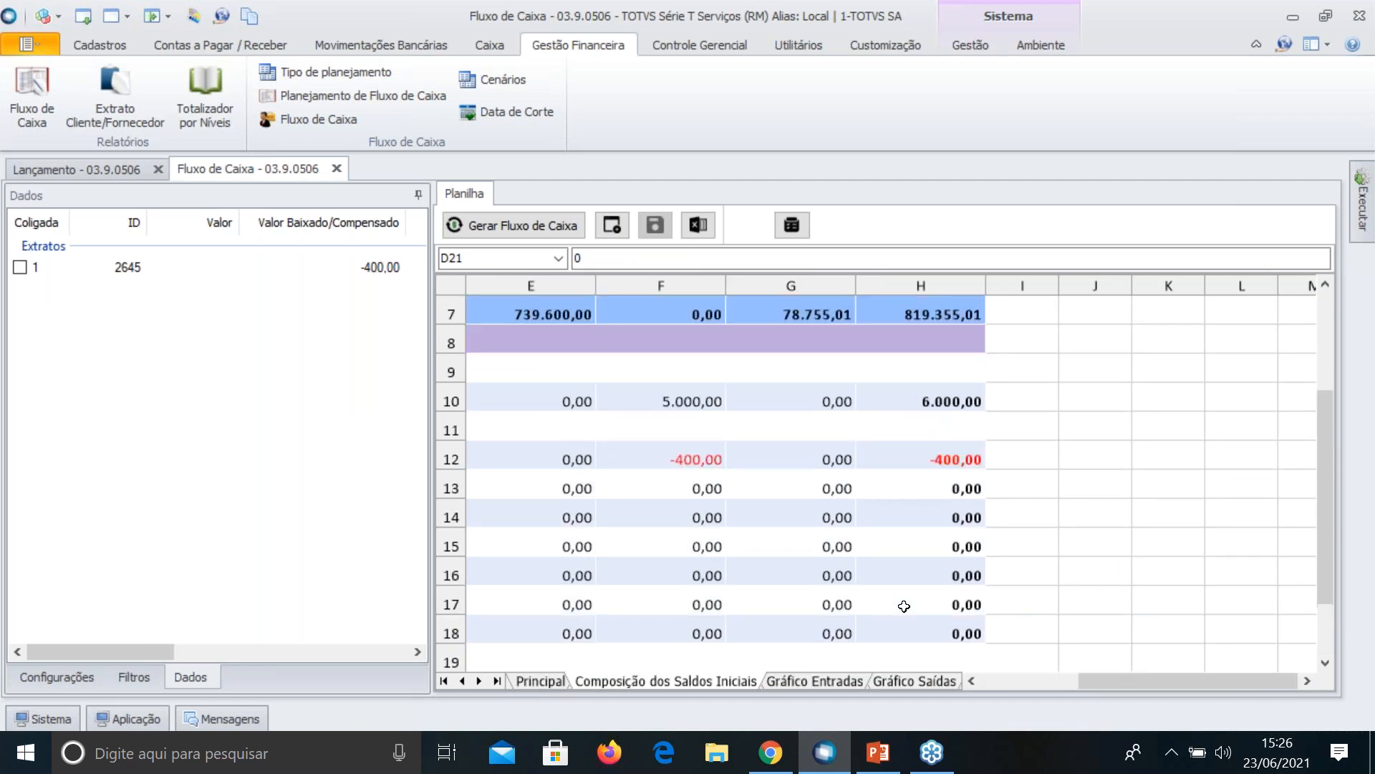
scroll(904, 606, up, 1)
scroll(904, 606, down, 2)
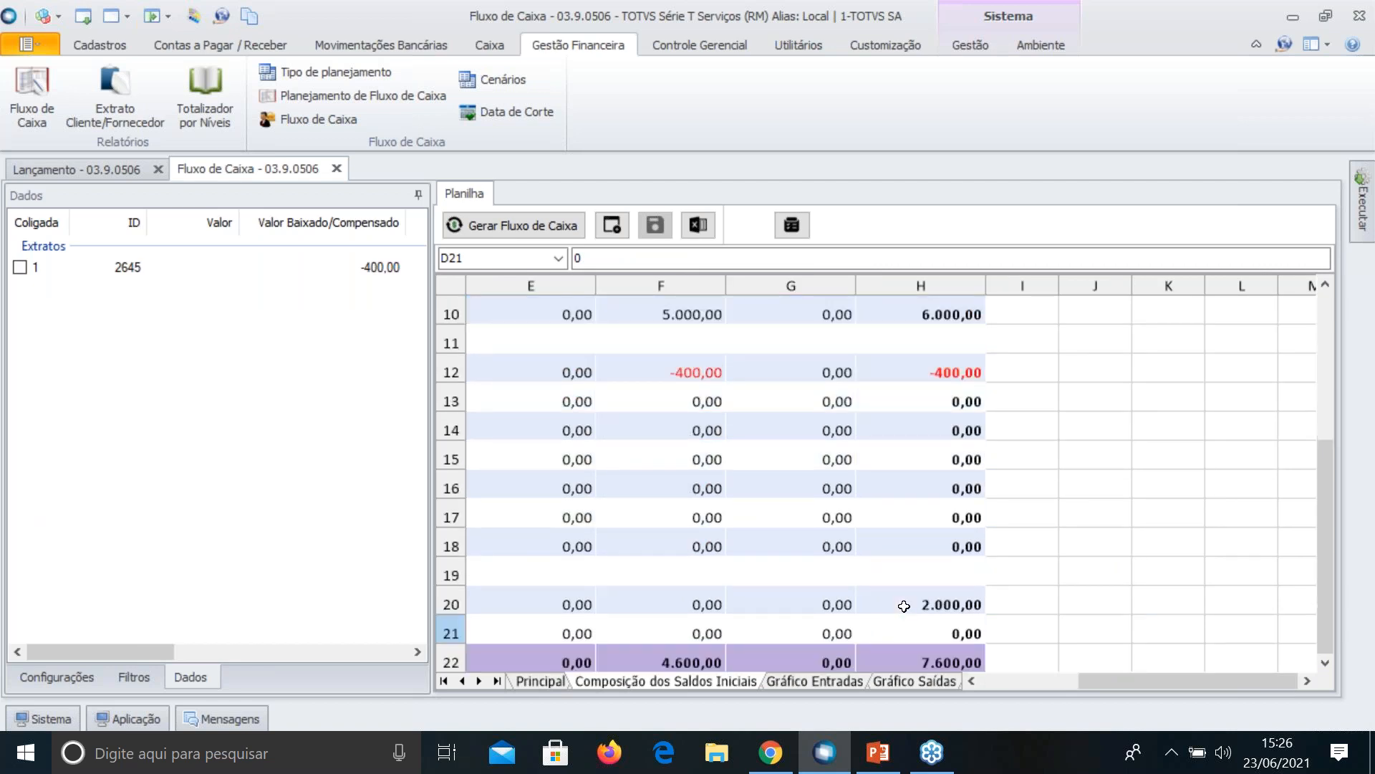
scroll(904, 606, down, 1)
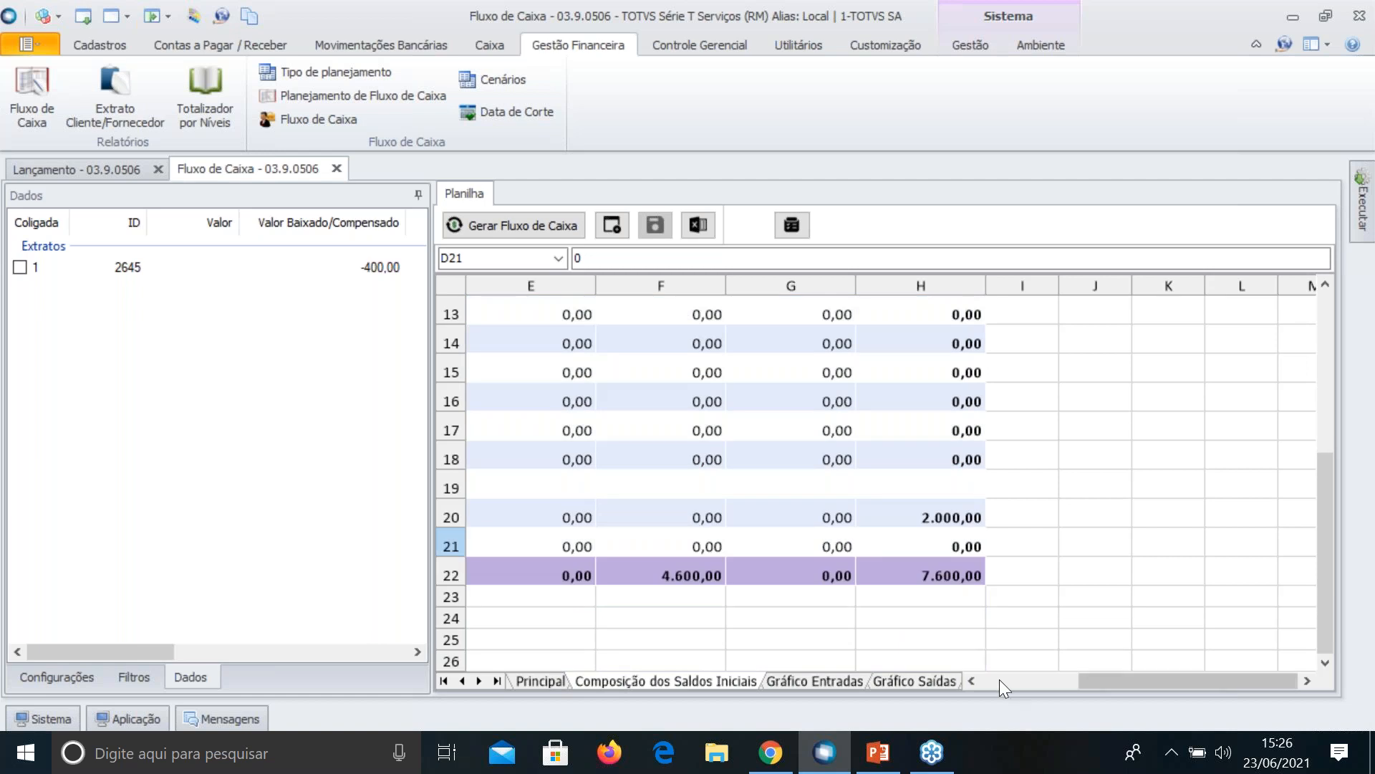
click(999, 679)
scroll(1001, 632, up, 1)
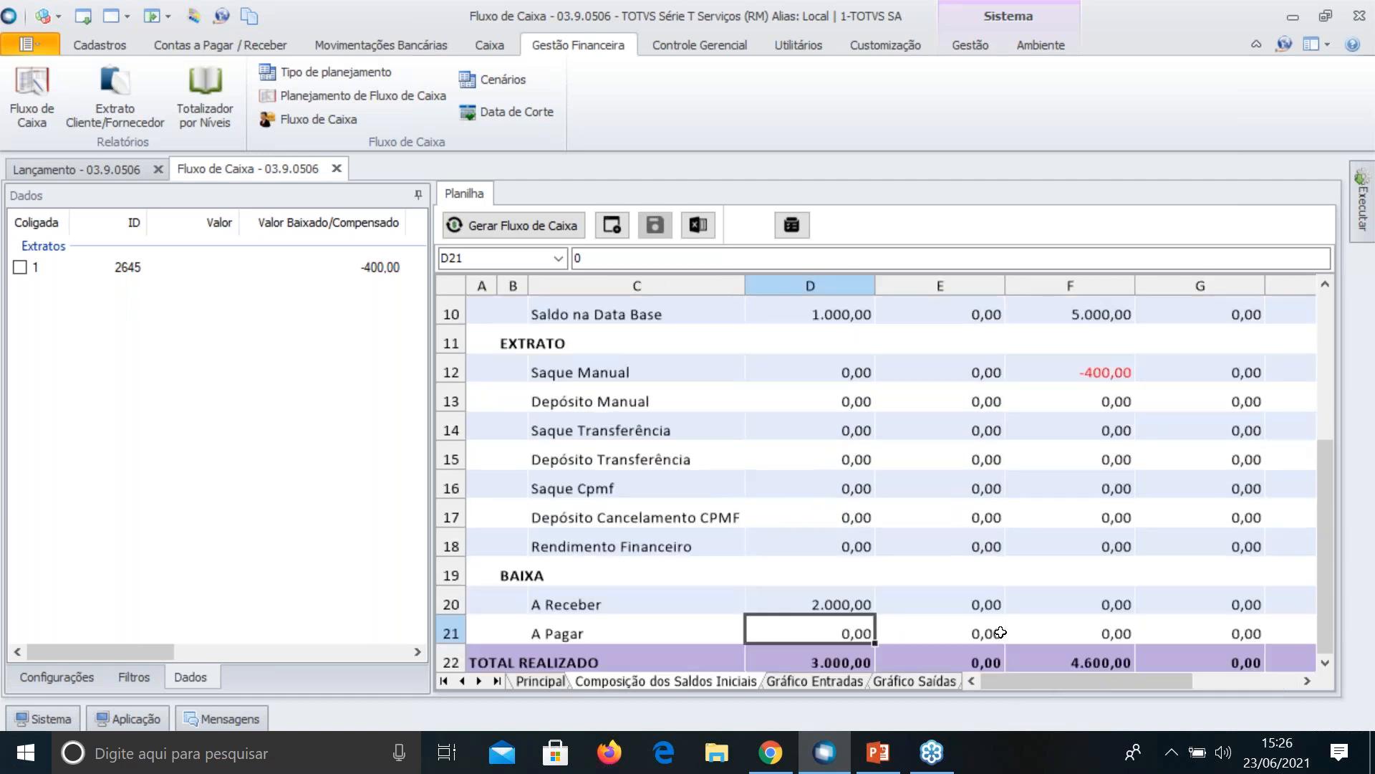
scroll(1001, 631, up, 3)
Return to the Principal sheet and check the Realizado and Previsto Saldo Inicial amounts on 01/06/2021
click(531, 682)
click(905, 370)
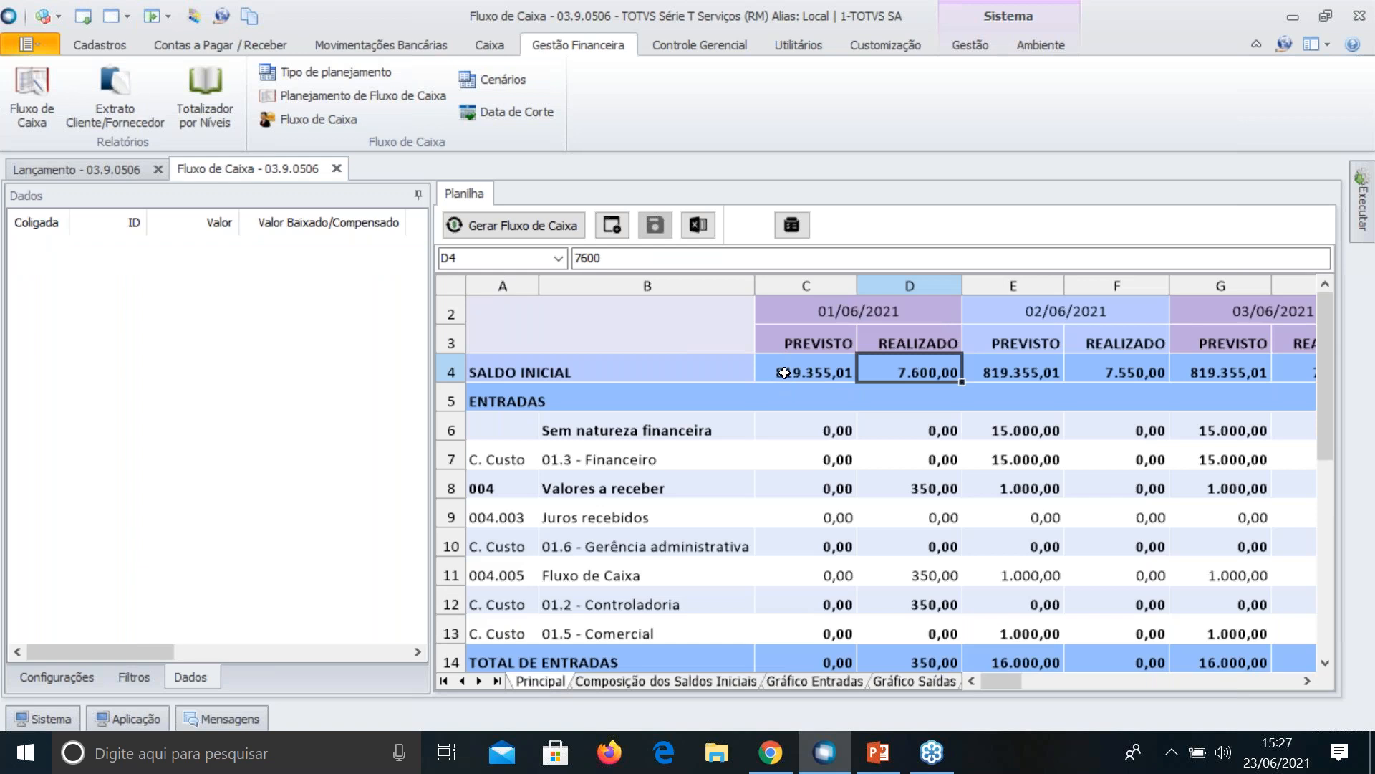
click(784, 373)
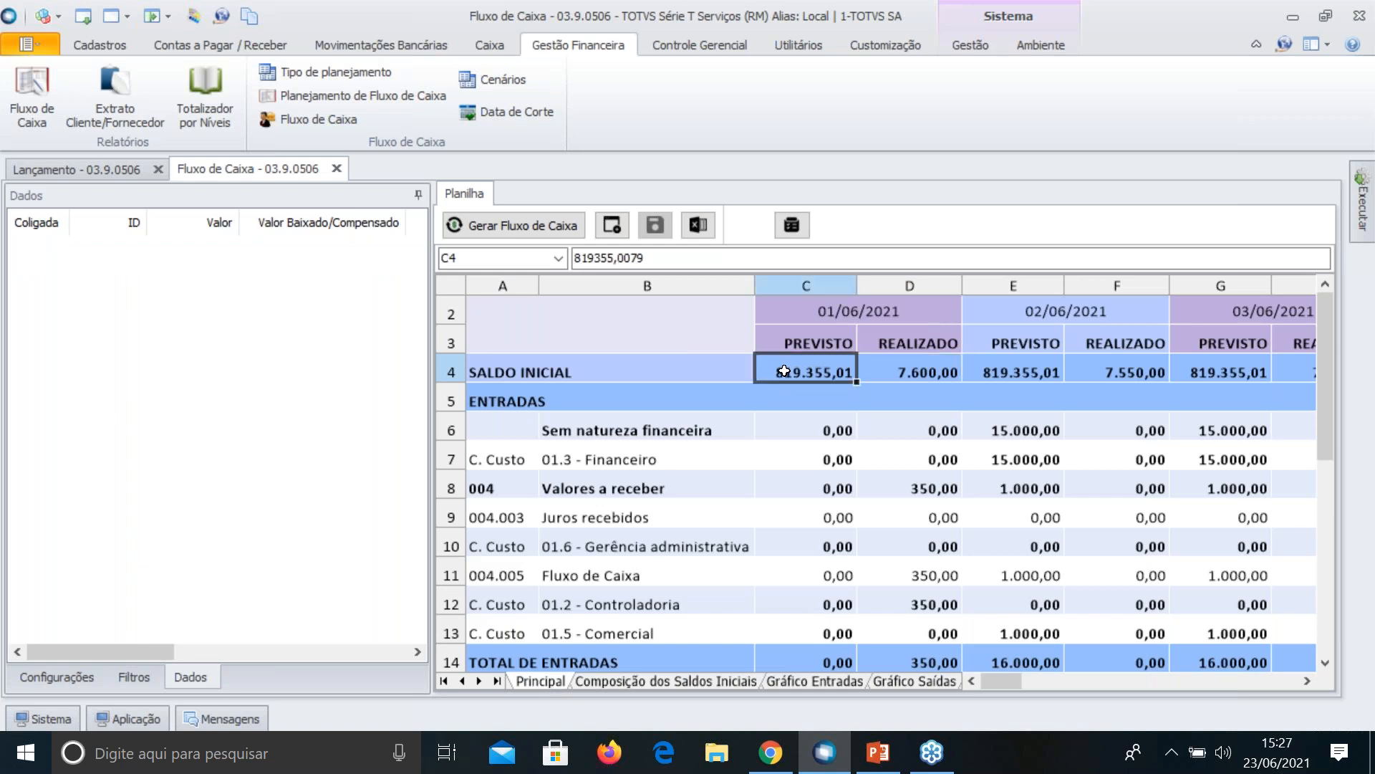
Disable the cost center by nature and incomplete or missing apportionment options, and regenerate the Fluxo de Caixa
click(32, 668)
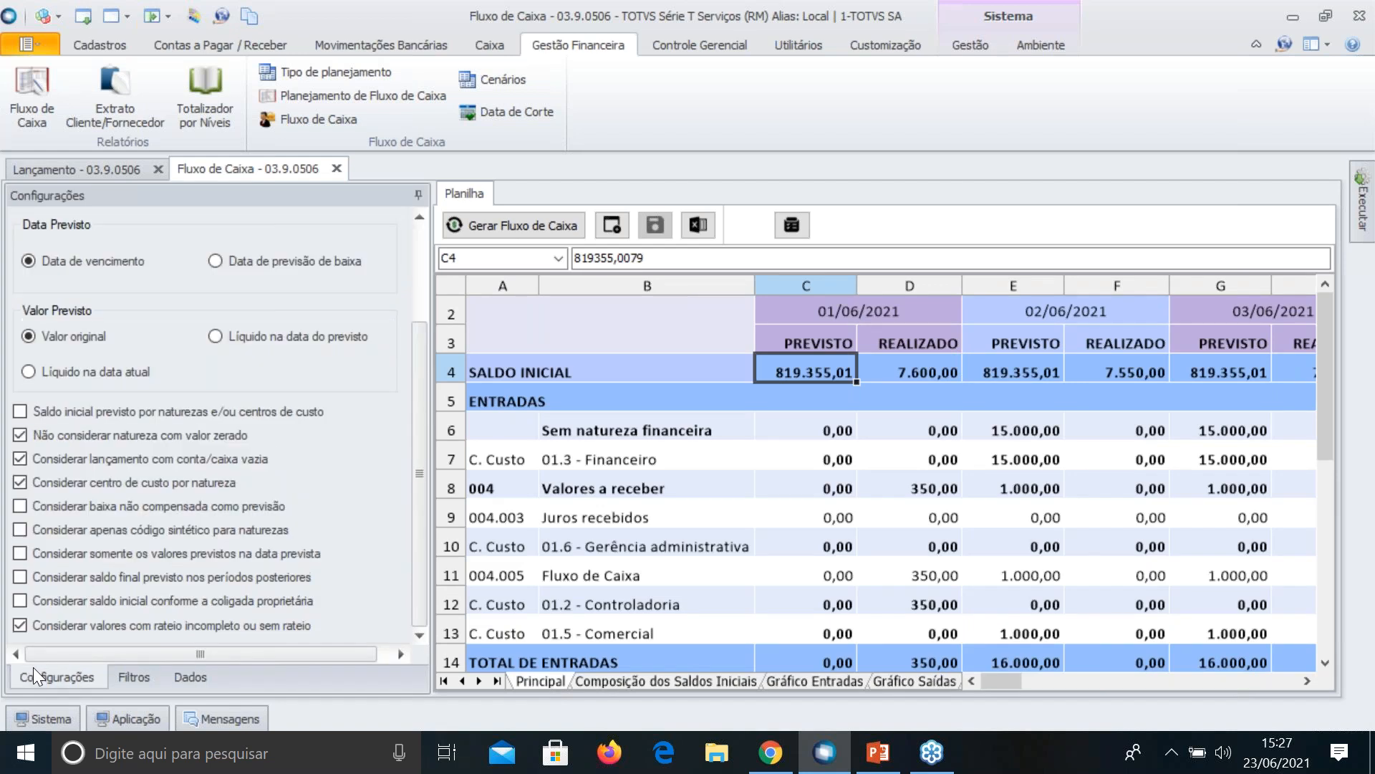
click(20, 482)
click(20, 625)
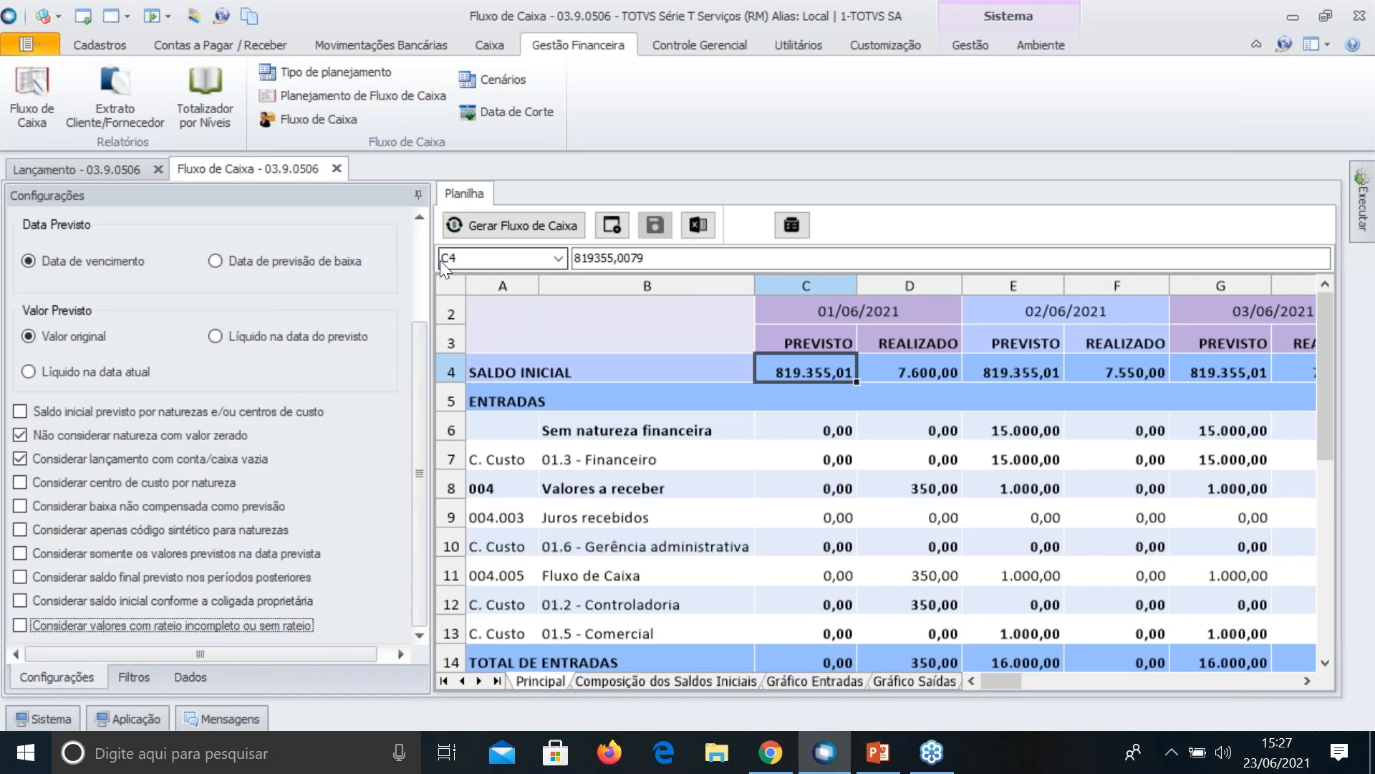
click(496, 224)
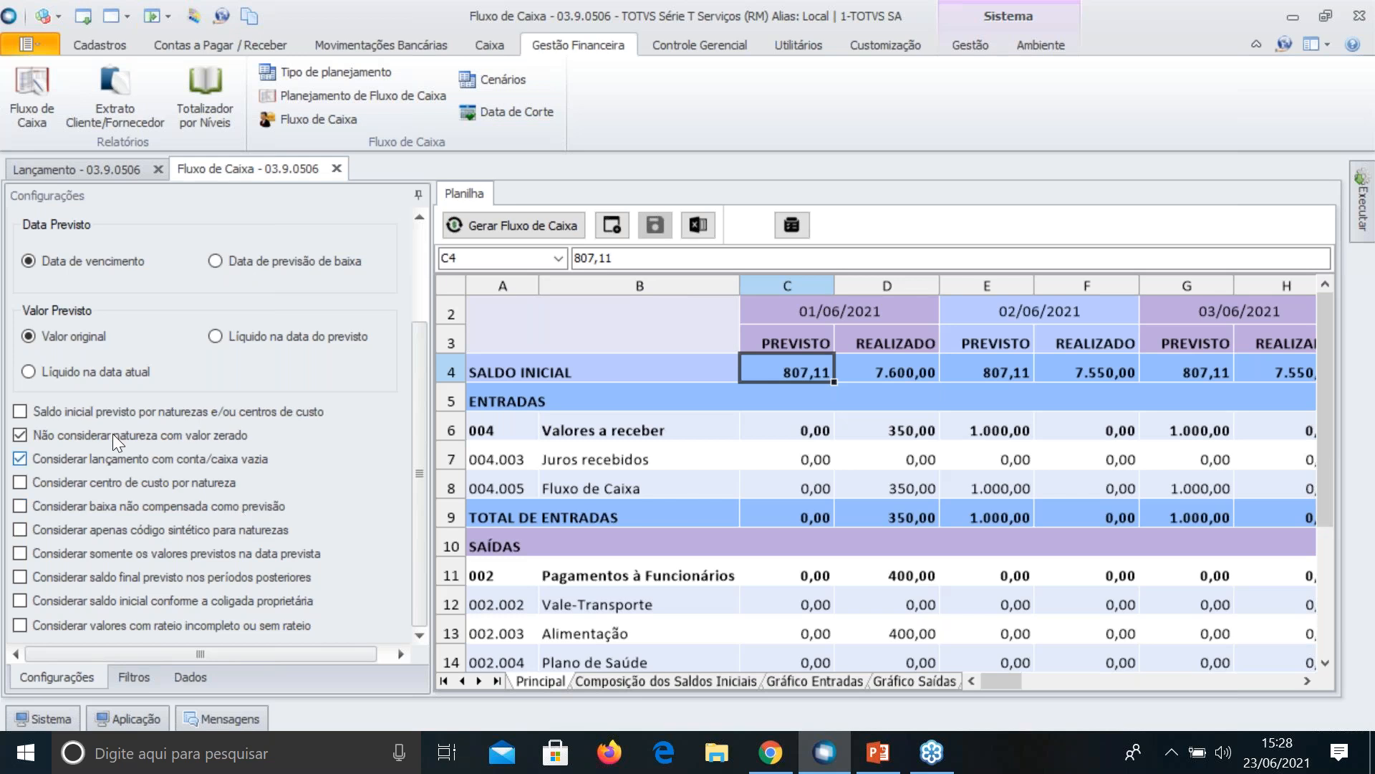
View the source entries behind the Juros recebidos and Fluxo de Caixa Previsto amounts on 15/06/2021
click(579, 486)
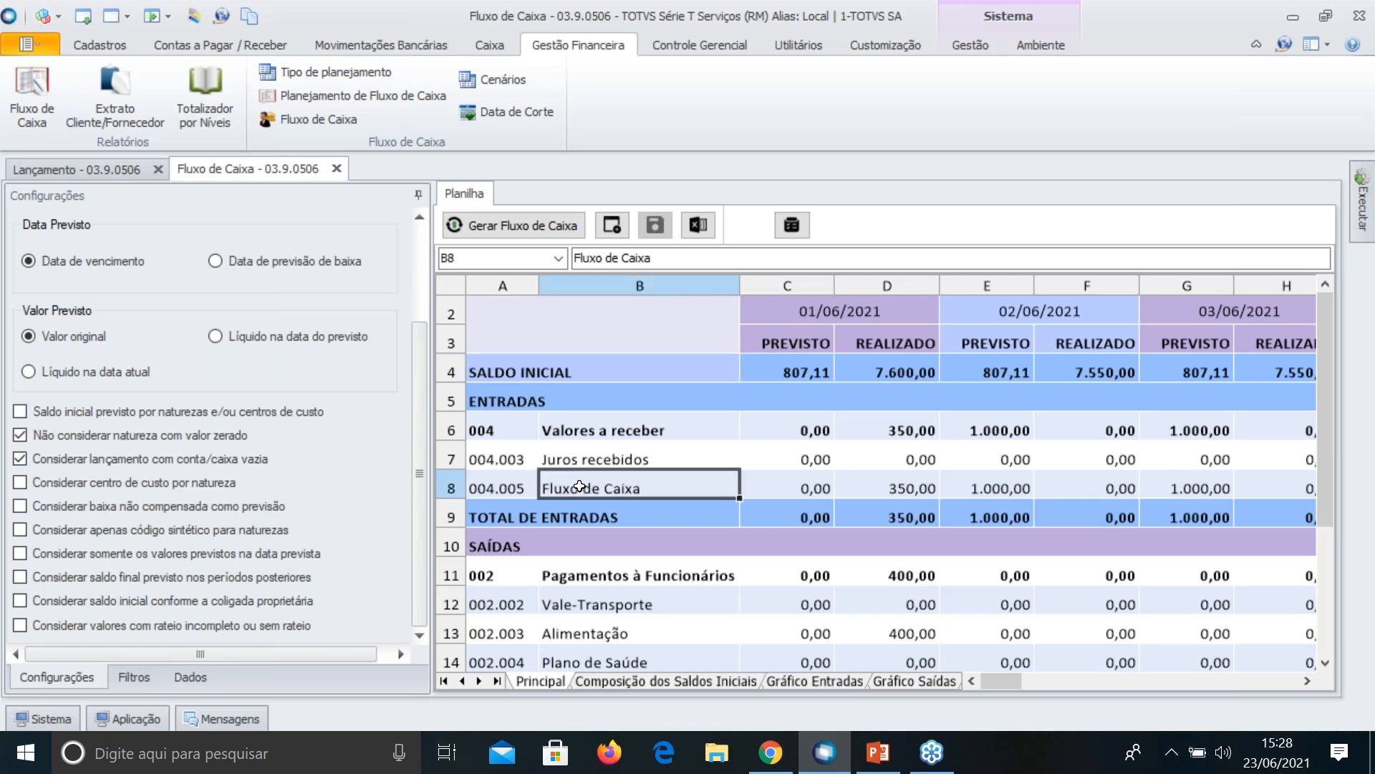
scroll(580, 486, right, 5)
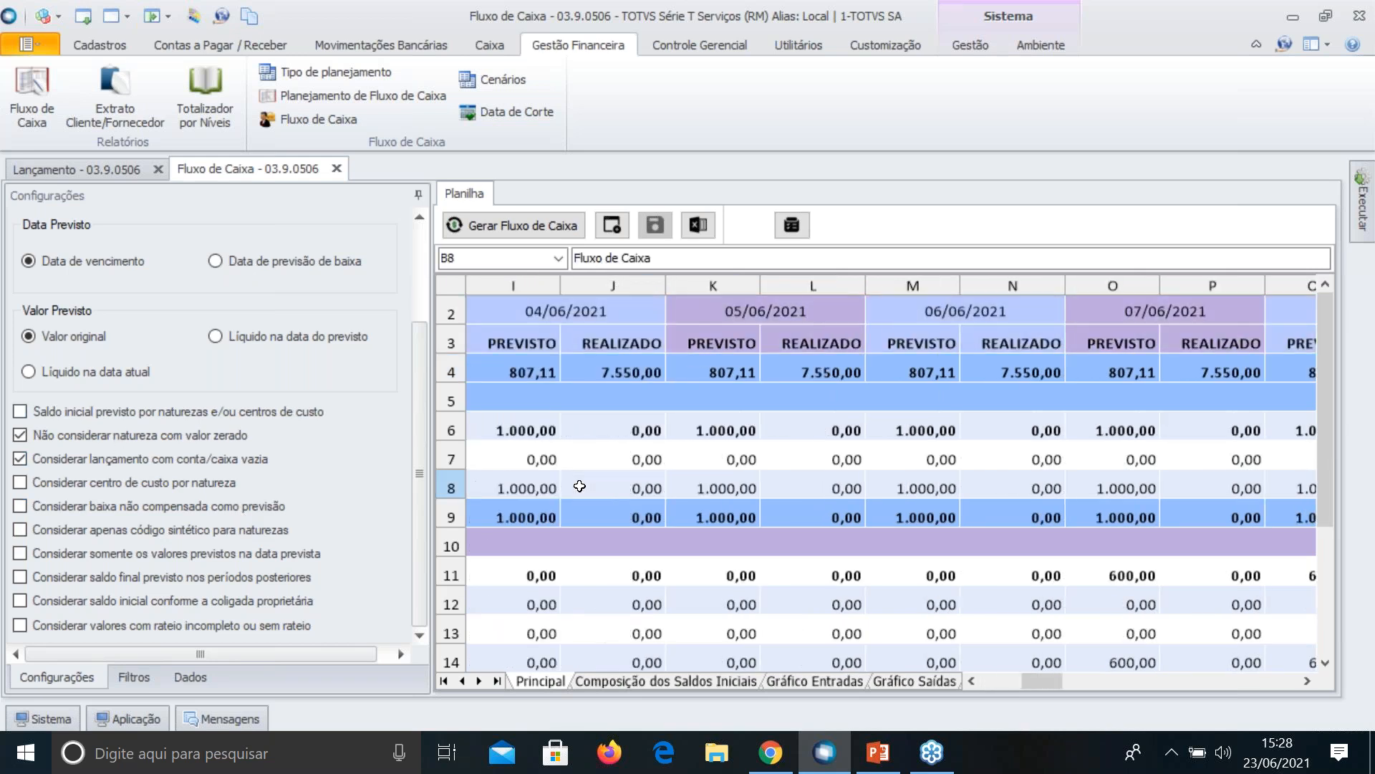
scroll(579, 487, right, 5)
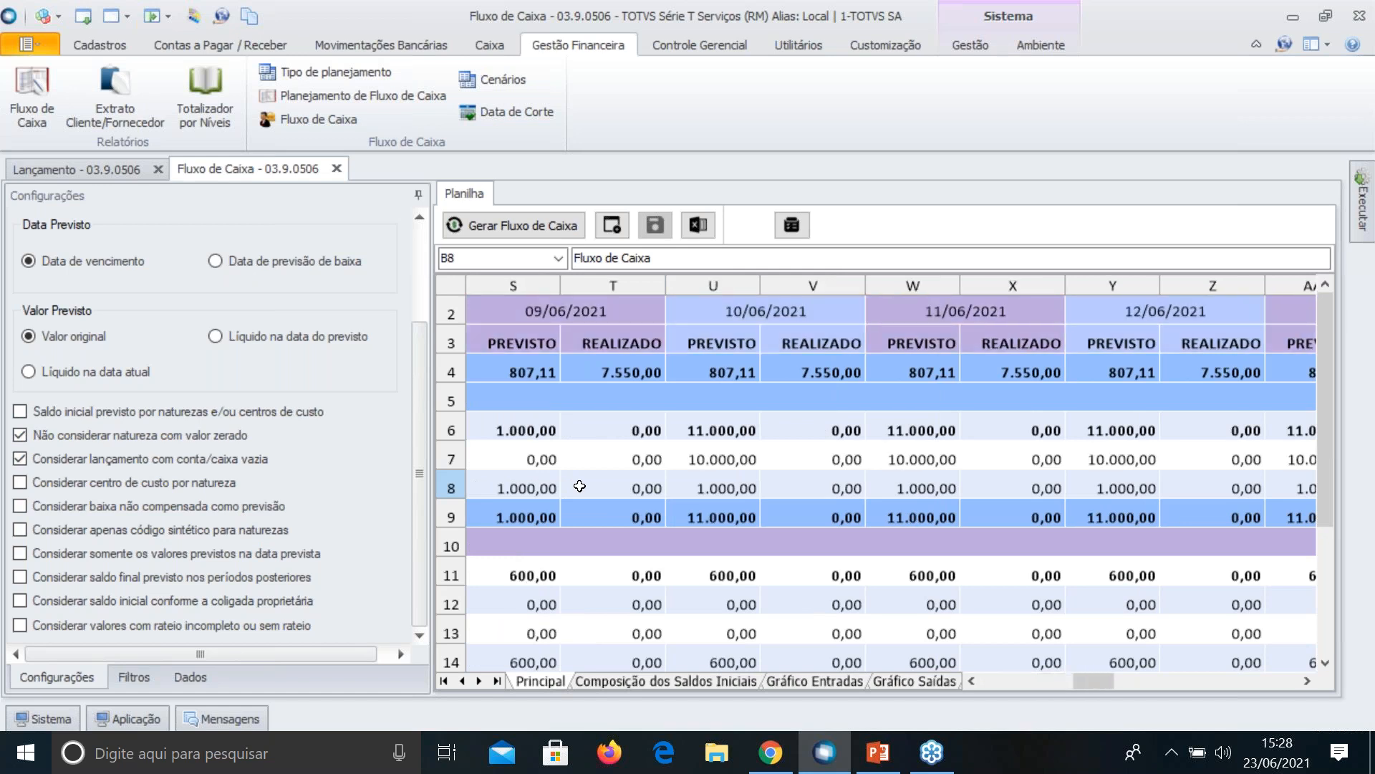
scroll(579, 486, right, 3)
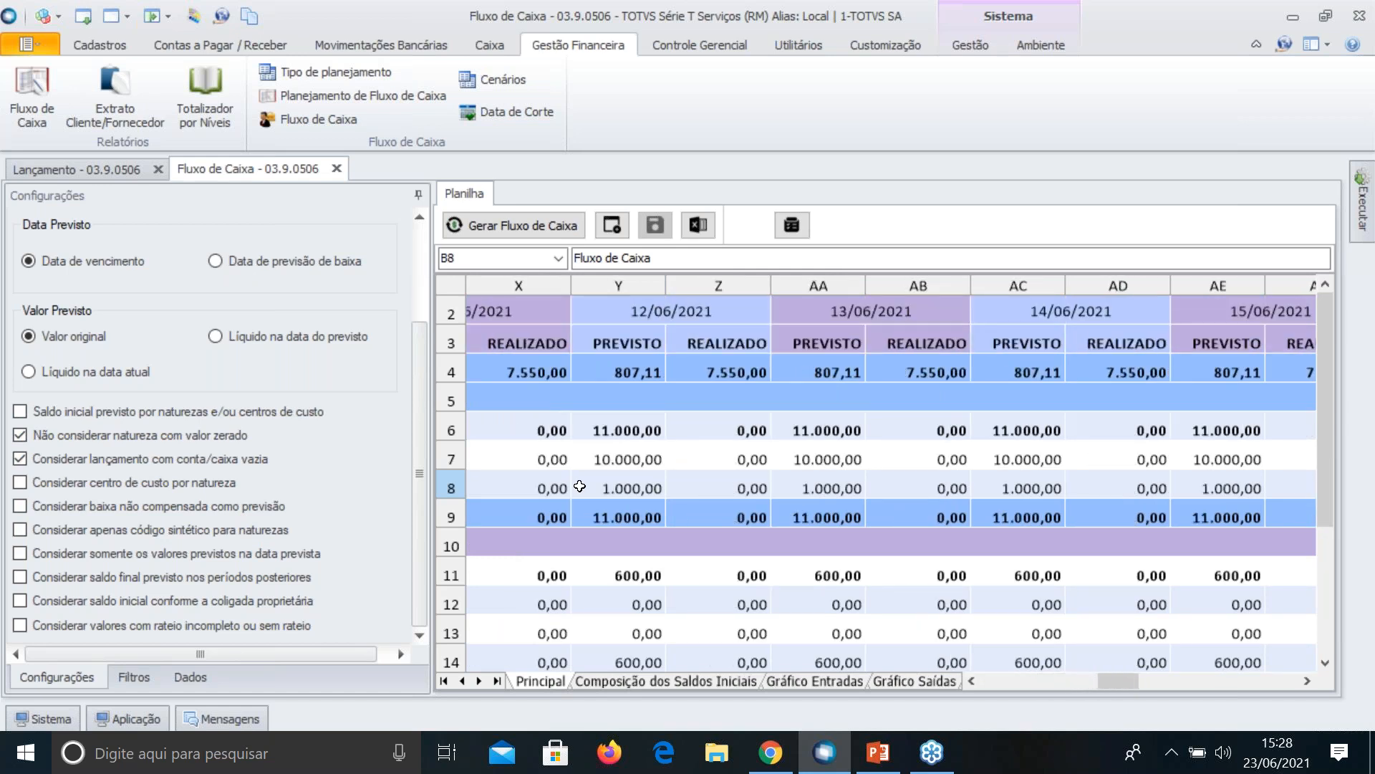
scroll(579, 486, right, 1)
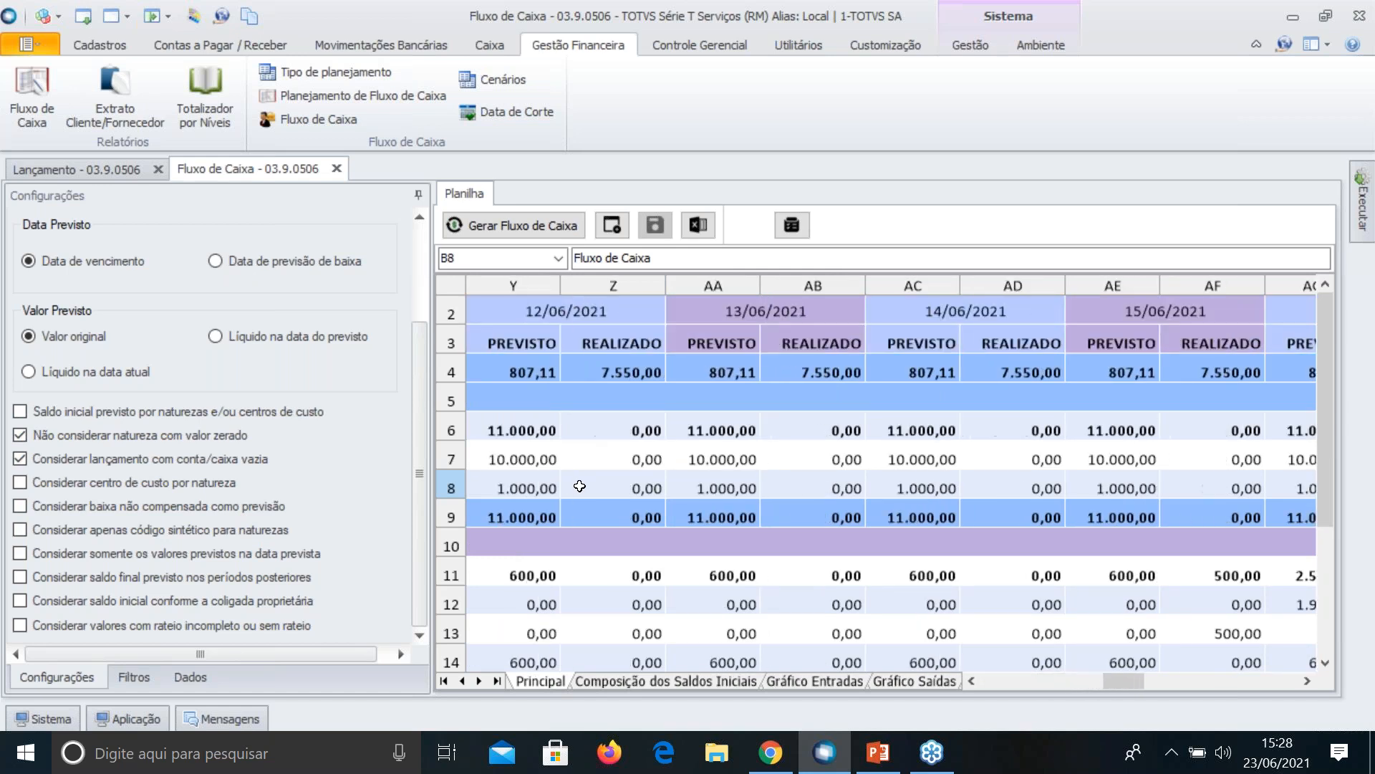
click(1113, 459)
click(190, 675)
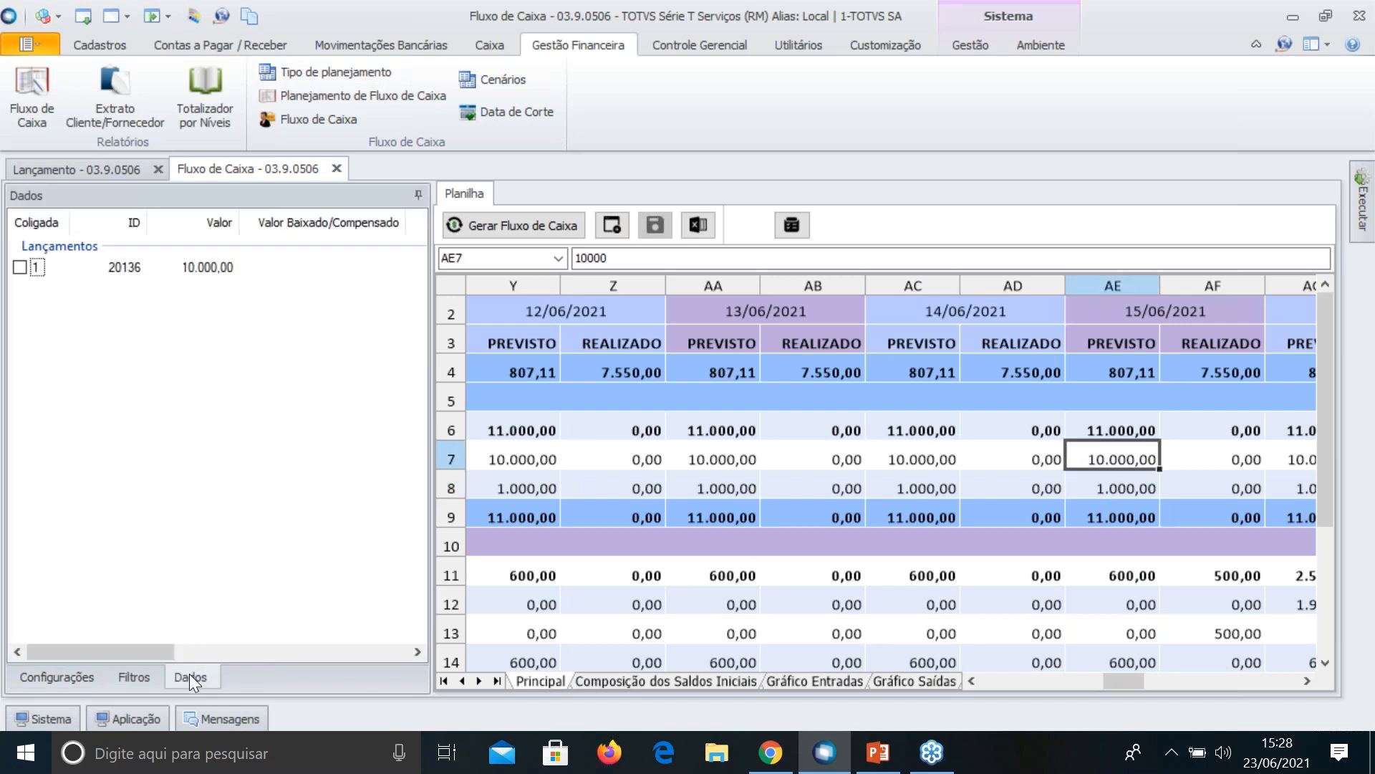
click(1119, 490)
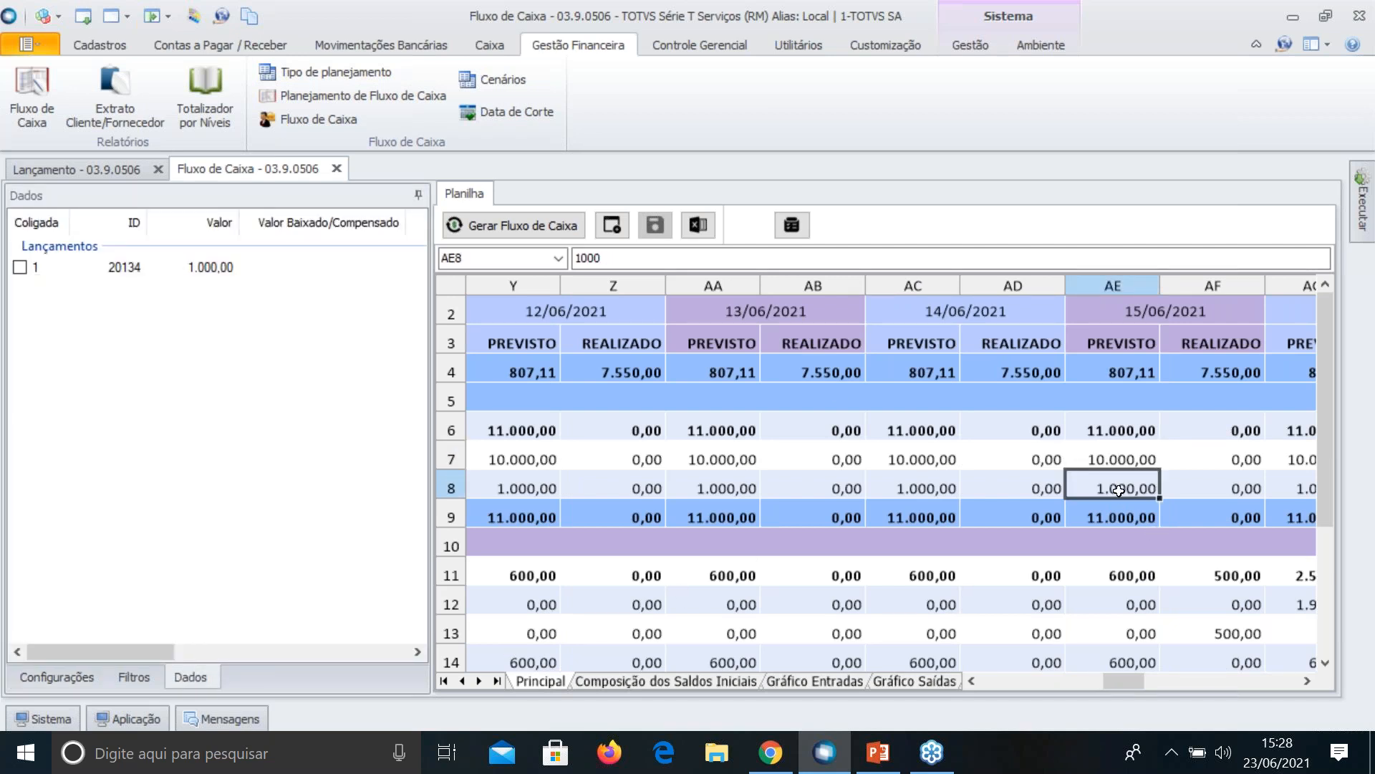
click(1116, 459)
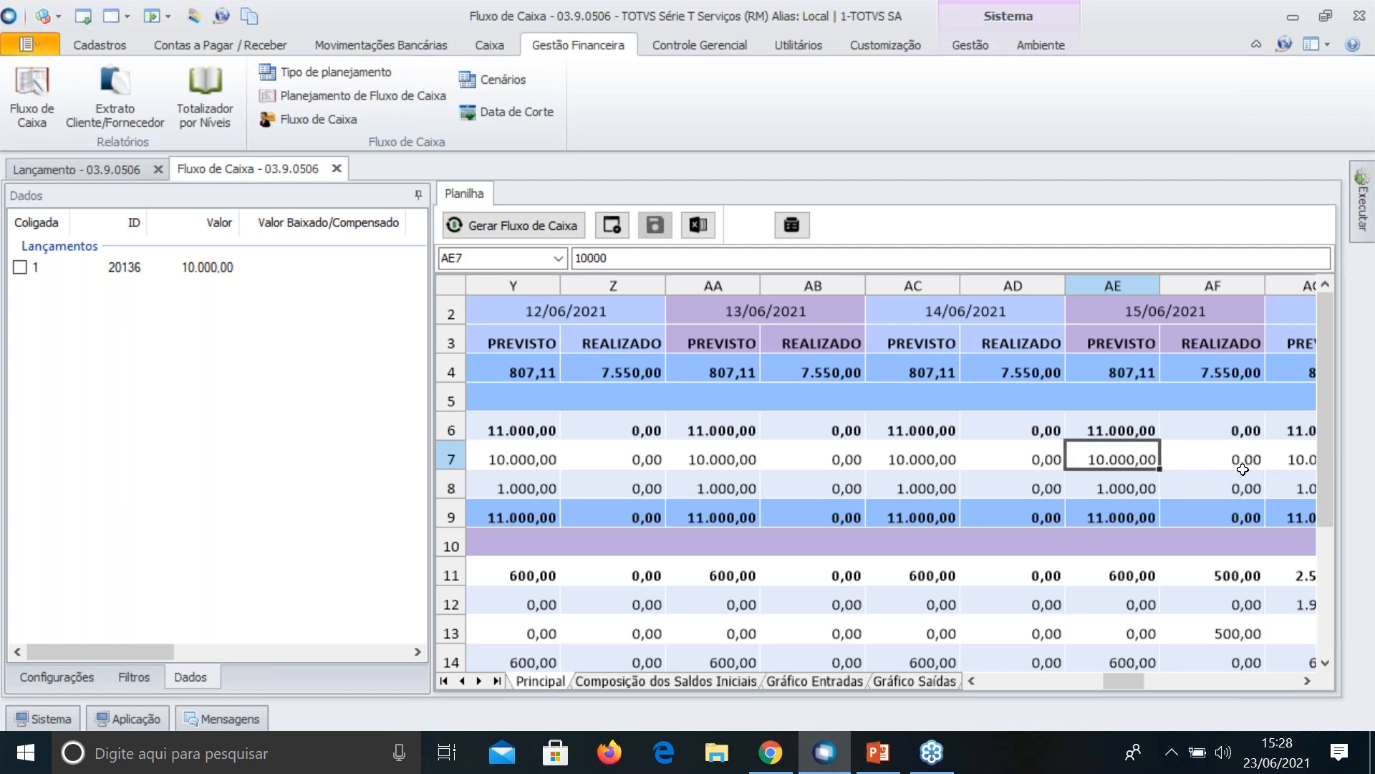
View the source entries behind the Juros recebidos and Fluxo de Caixa Previsto amounts on 16/06/2021
click(1288, 457)
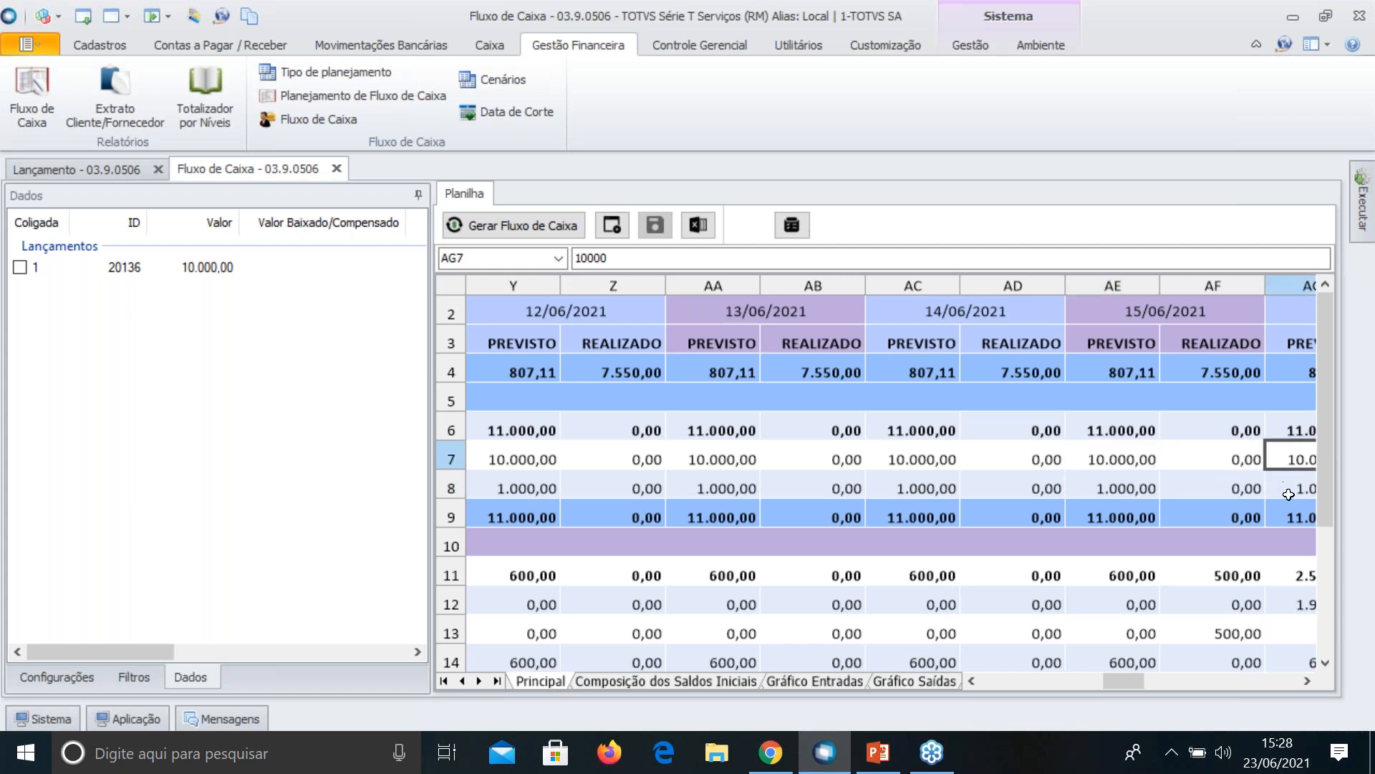
click(1288, 494)
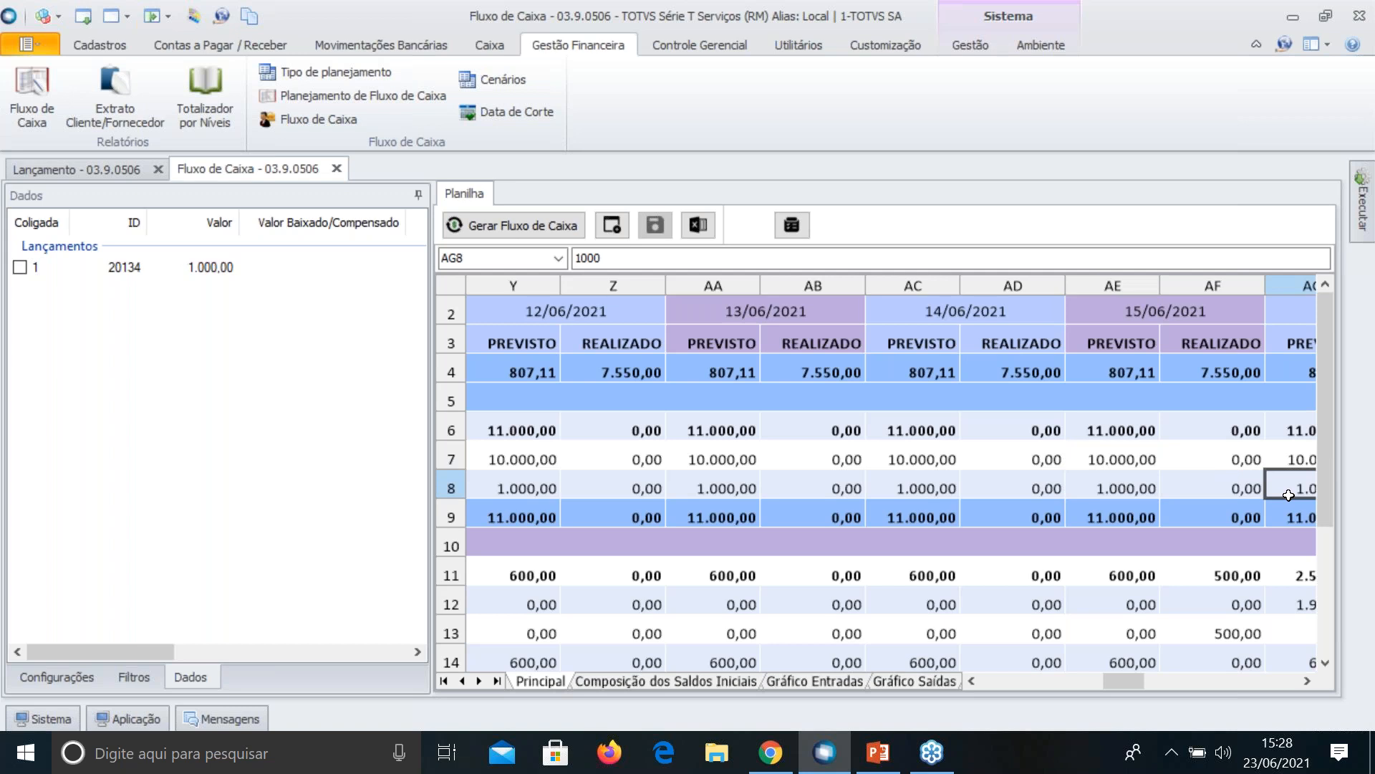
scroll(1289, 494, right, 1)
scroll(1288, 494, right, 1)
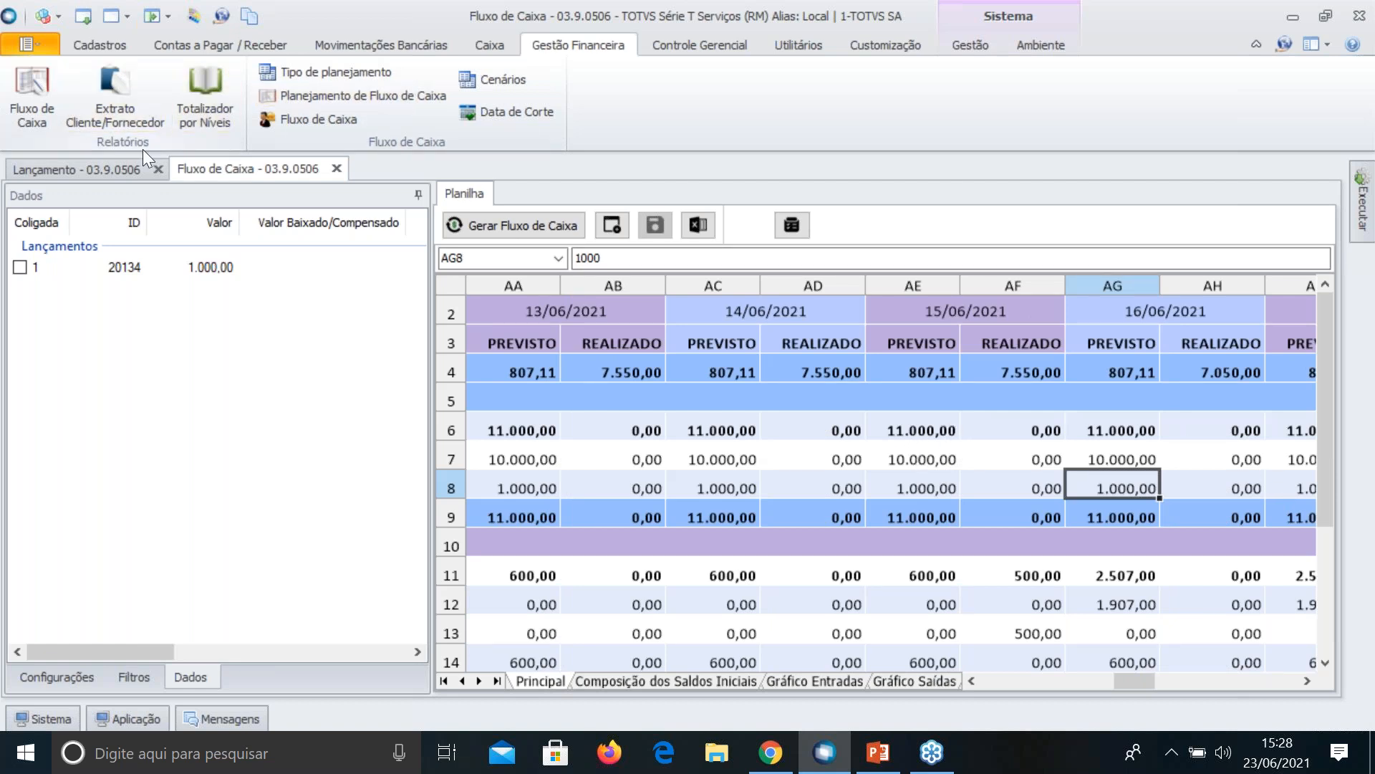
Open entry 20137 in the Lançamento list, check its identification data, and close it without changes
click(105, 166)
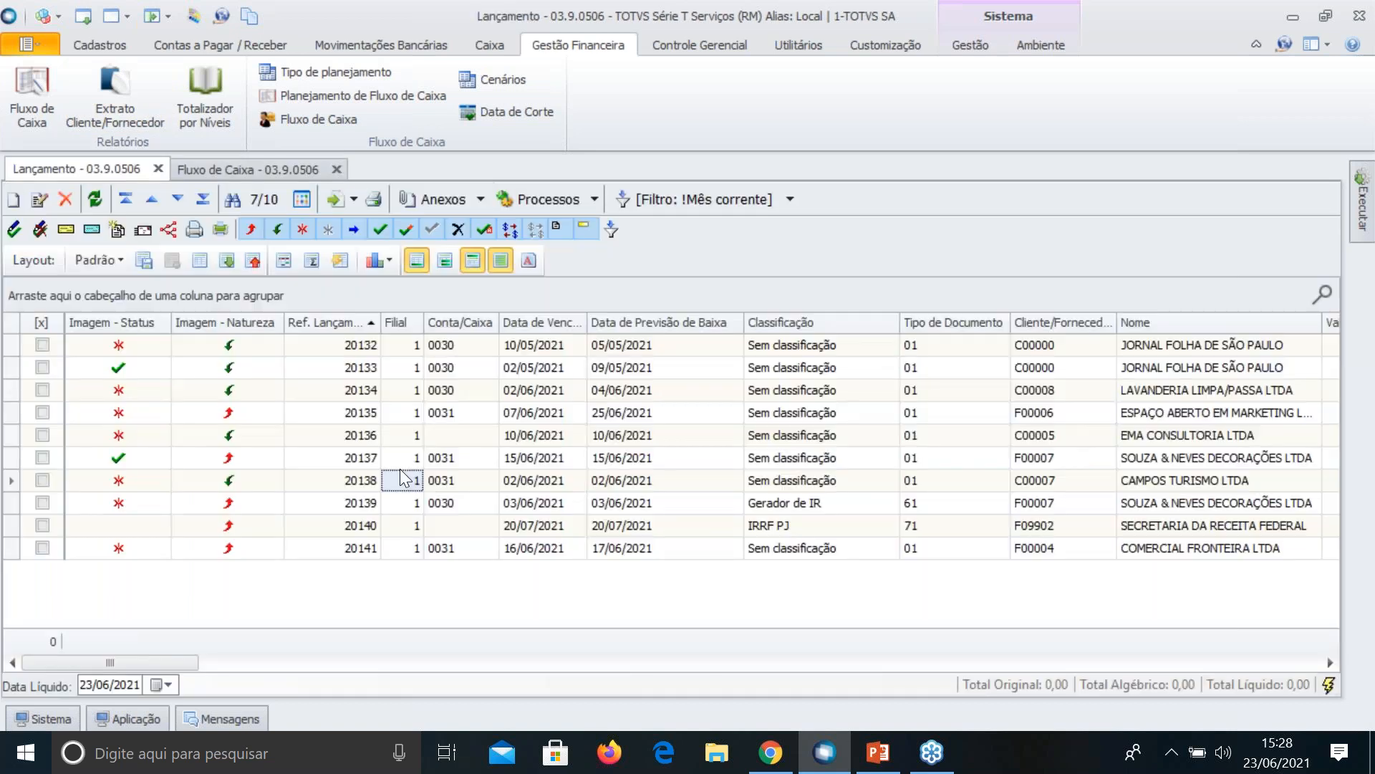
double_click(370, 459)
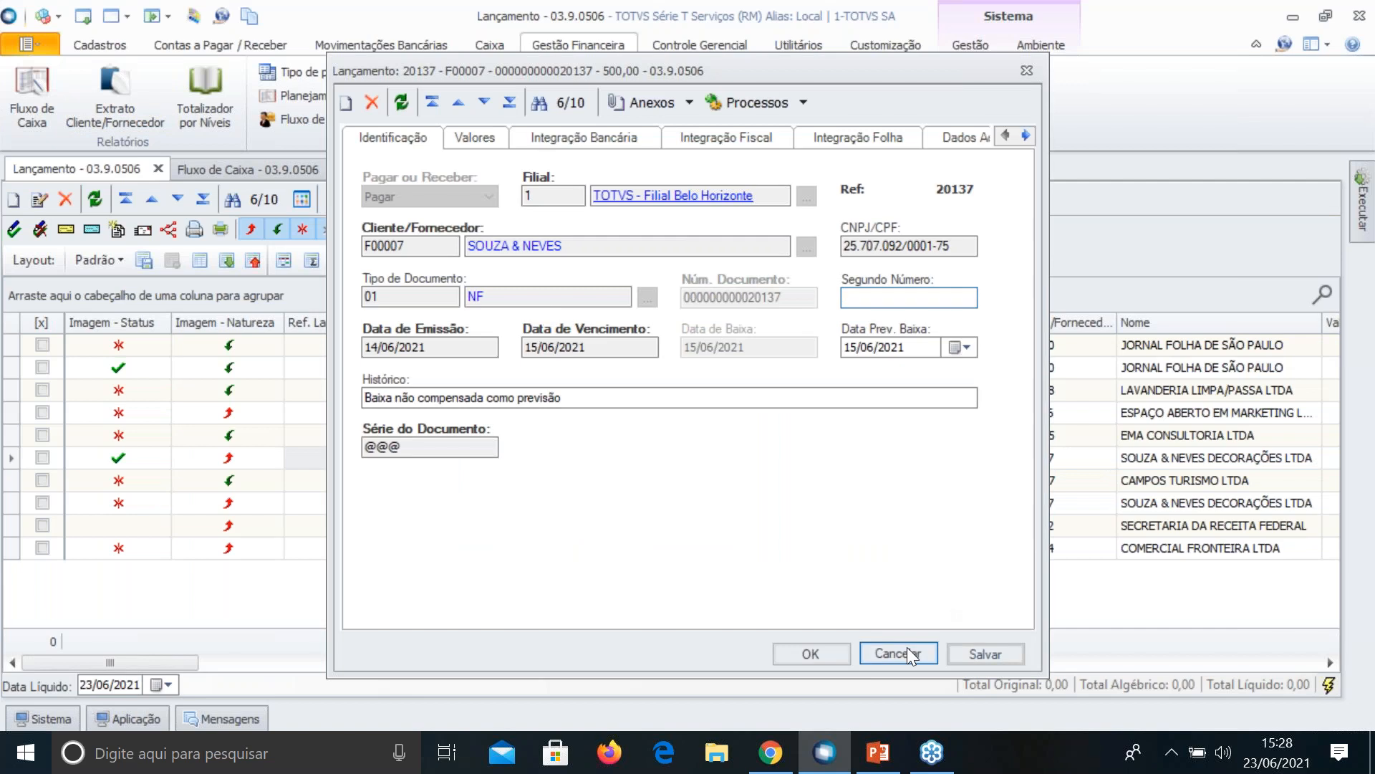
click(907, 654)
Show the Baixas do Lançamento attachment for entry 20137 and check the details of write-off 2373, including its statement reference
click(478, 199)
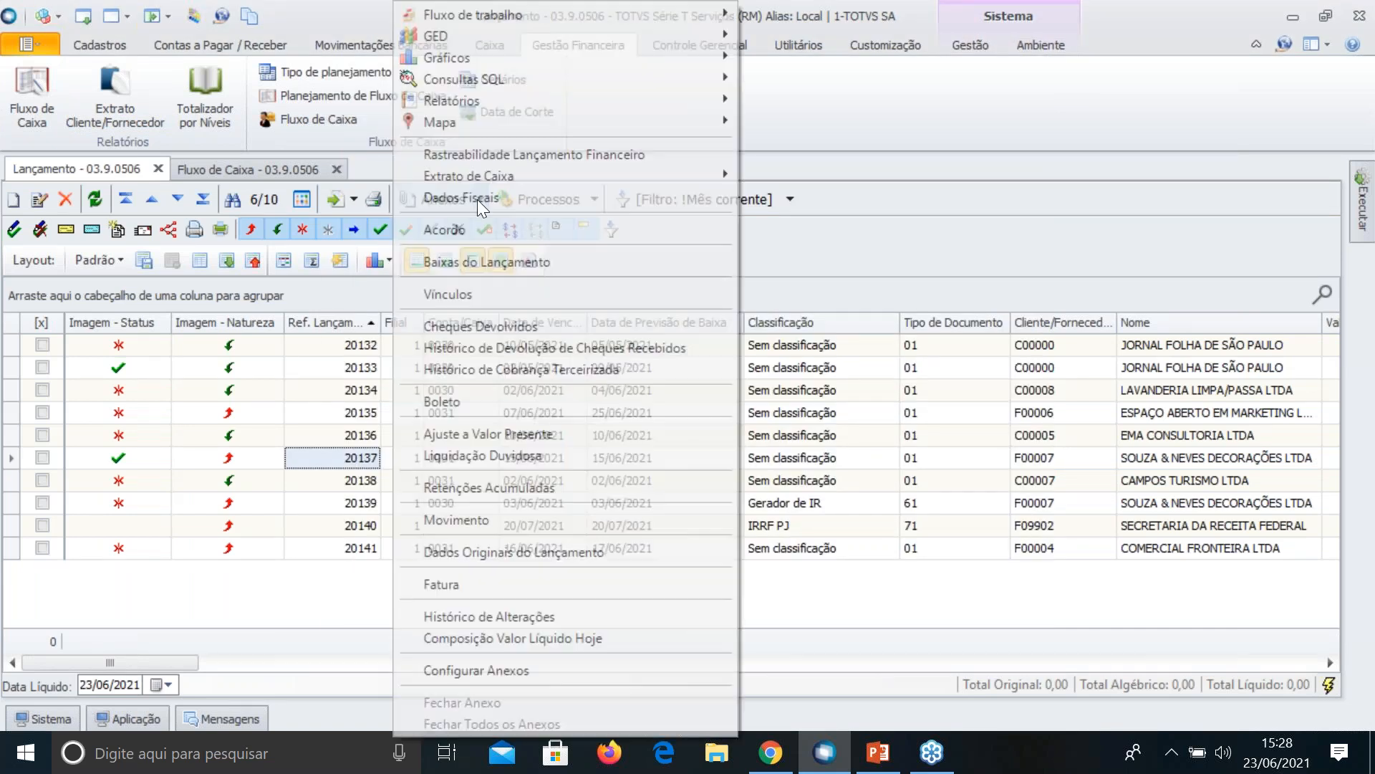
click(449, 261)
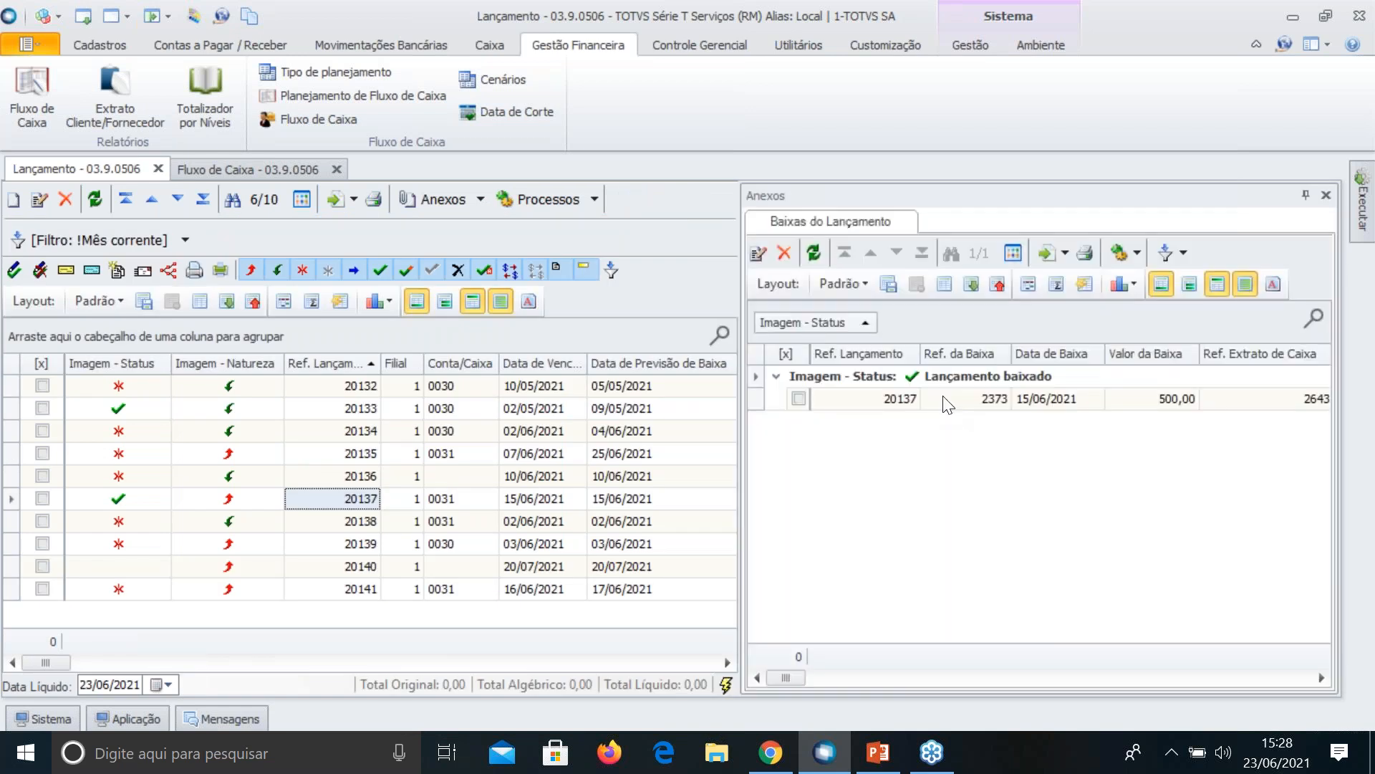
click(947, 401)
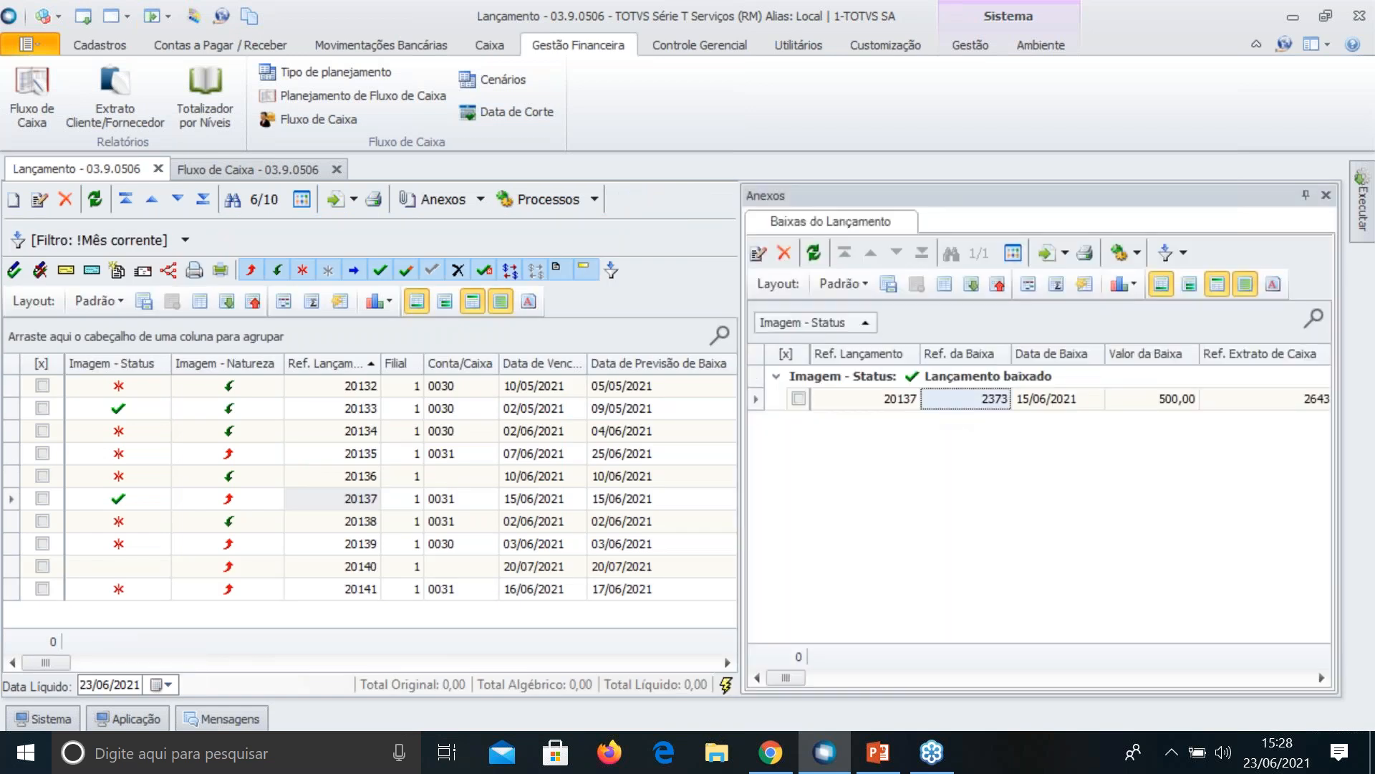
click(963, 430)
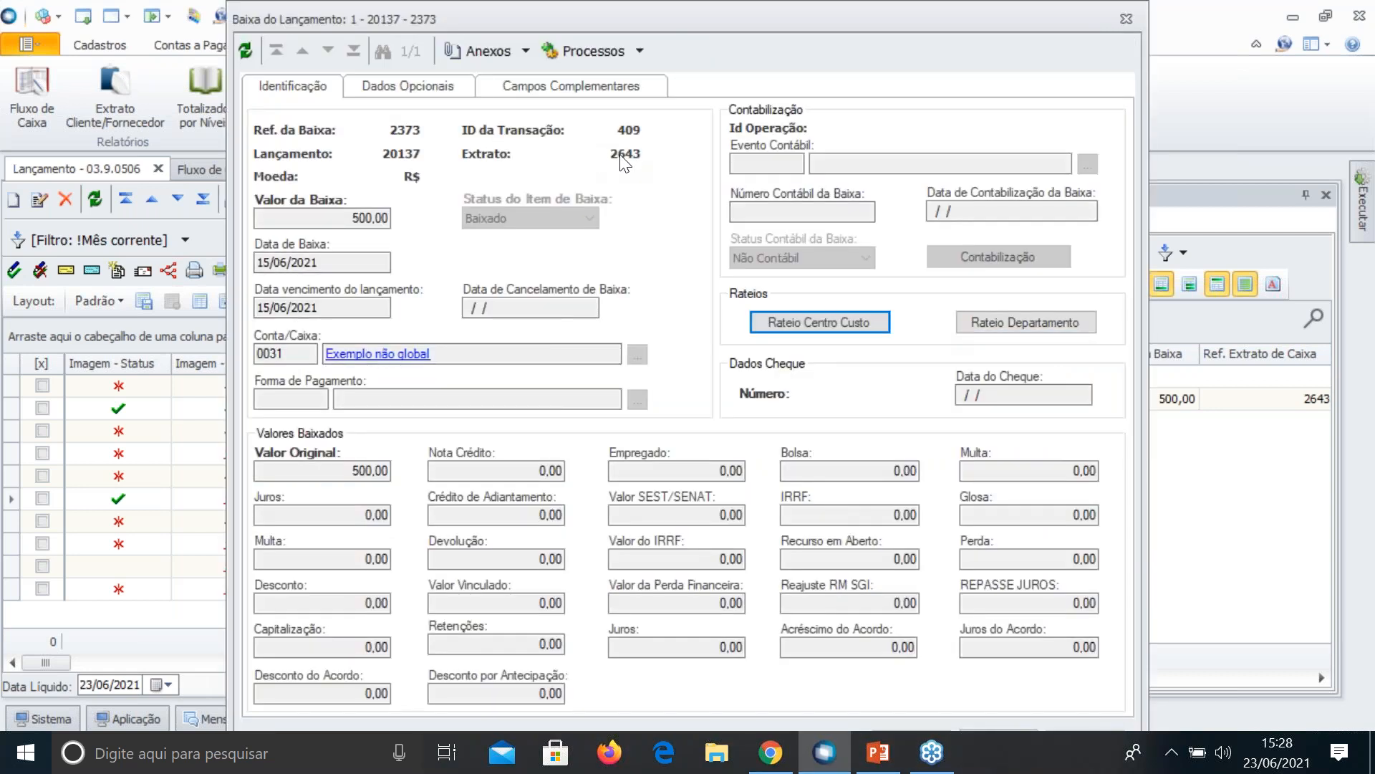
click(1127, 19)
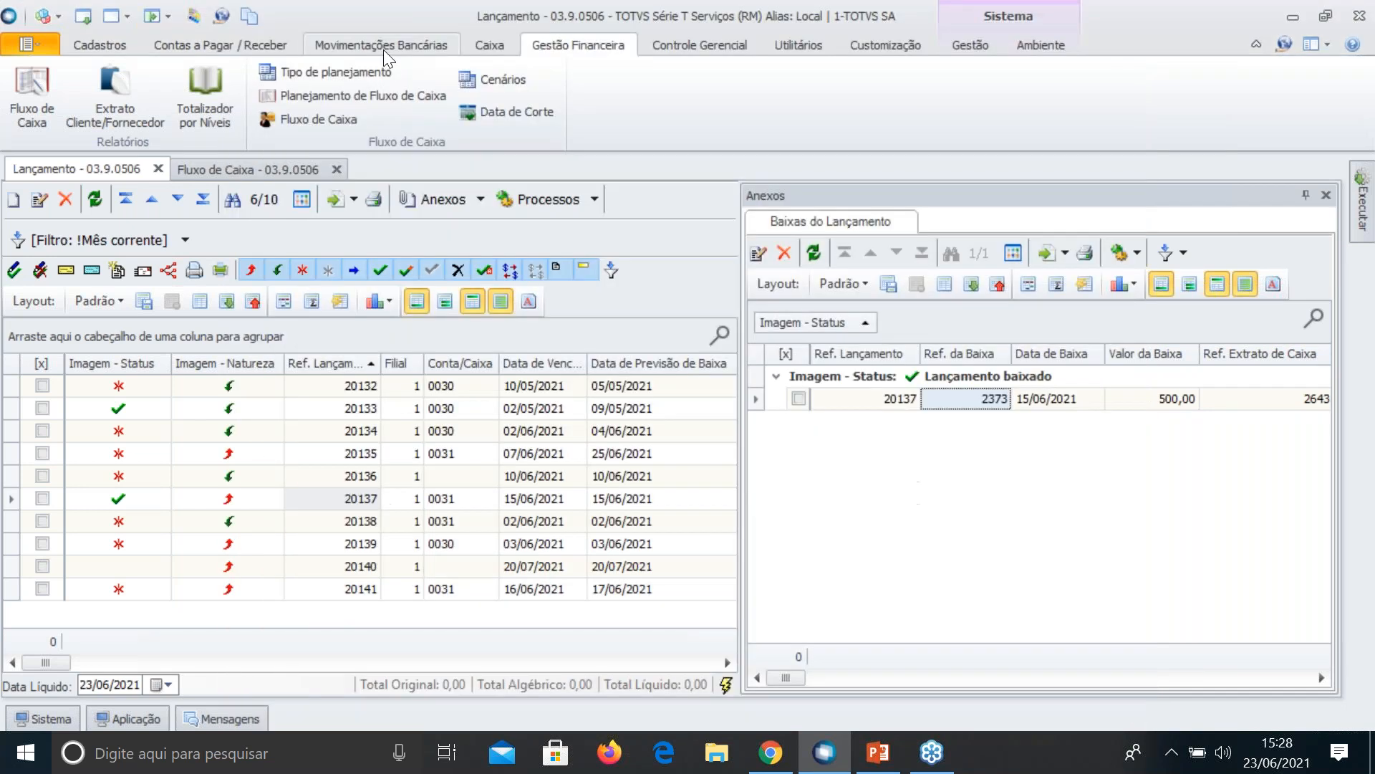
Open the Extratos de Caixa using the REFERENCIA filter with statement reference 2643
click(384, 46)
click(32, 95)
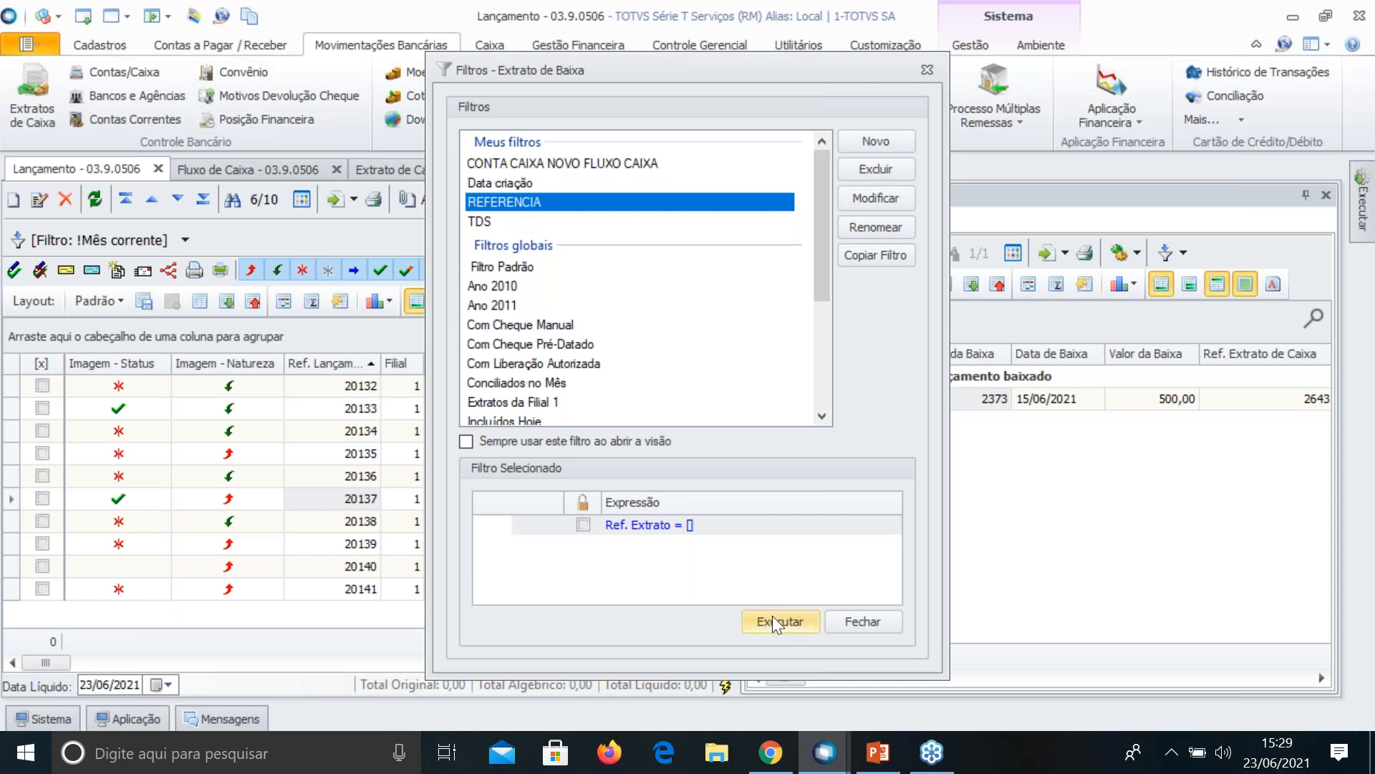
click(774, 616)
text(2643)
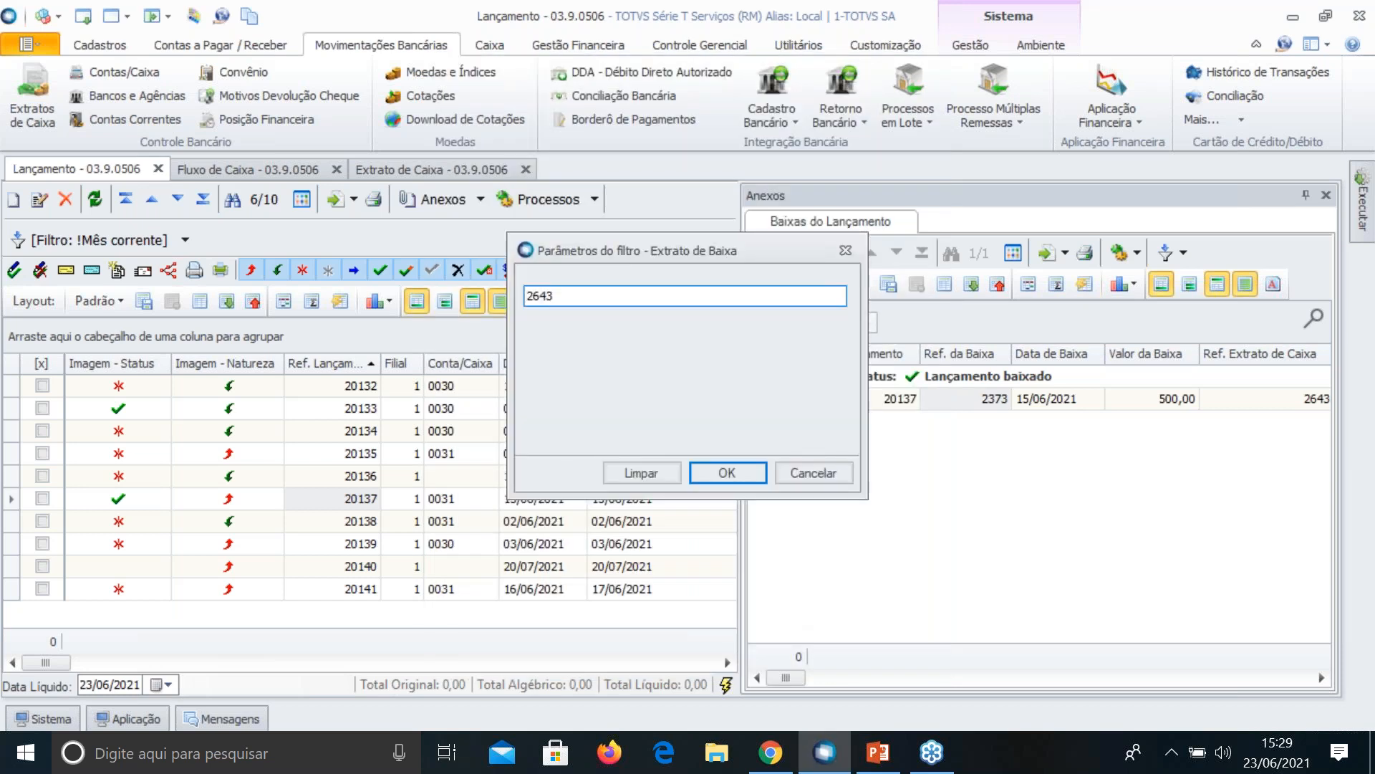
click(727, 472)
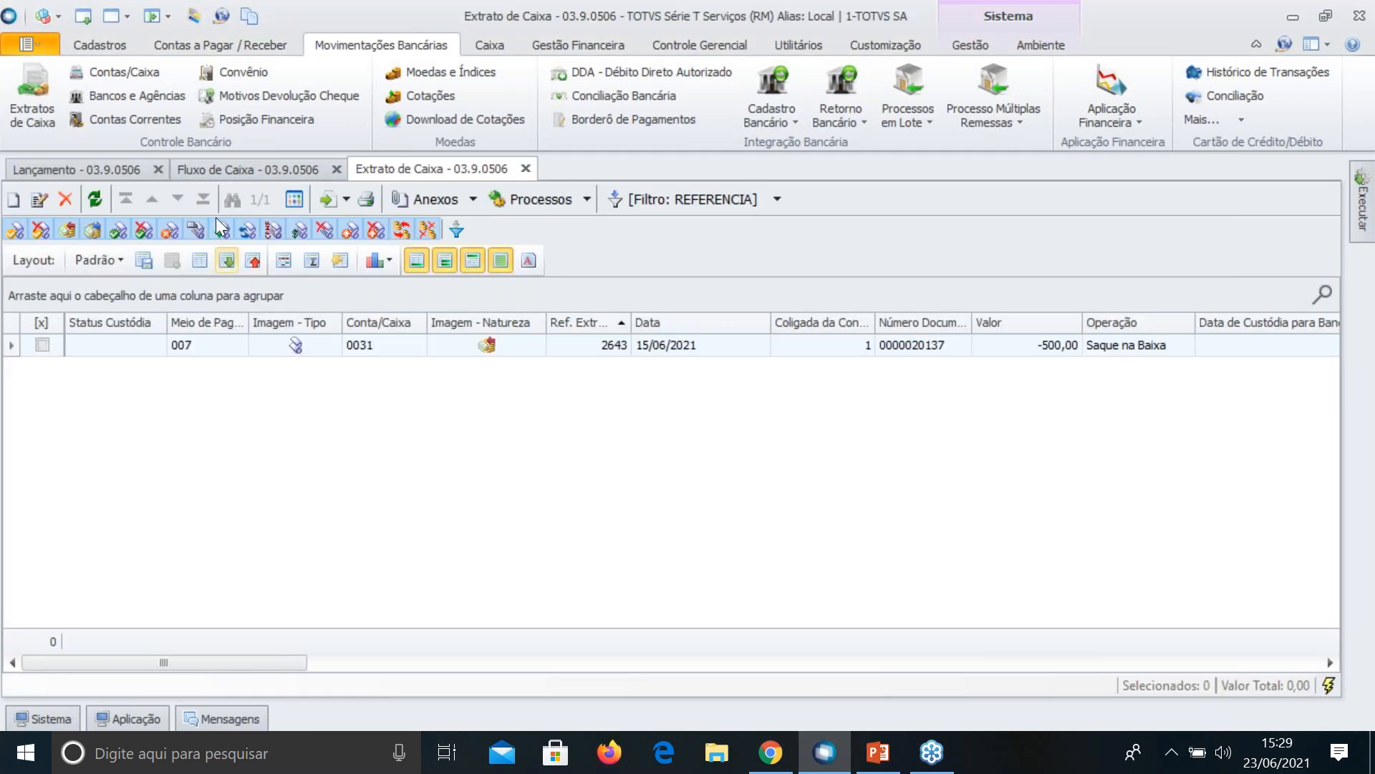
Back in Fluxo de Caixa, enable "Considerar baixa não compensada como previsão" and regenerate the report
click(250, 170)
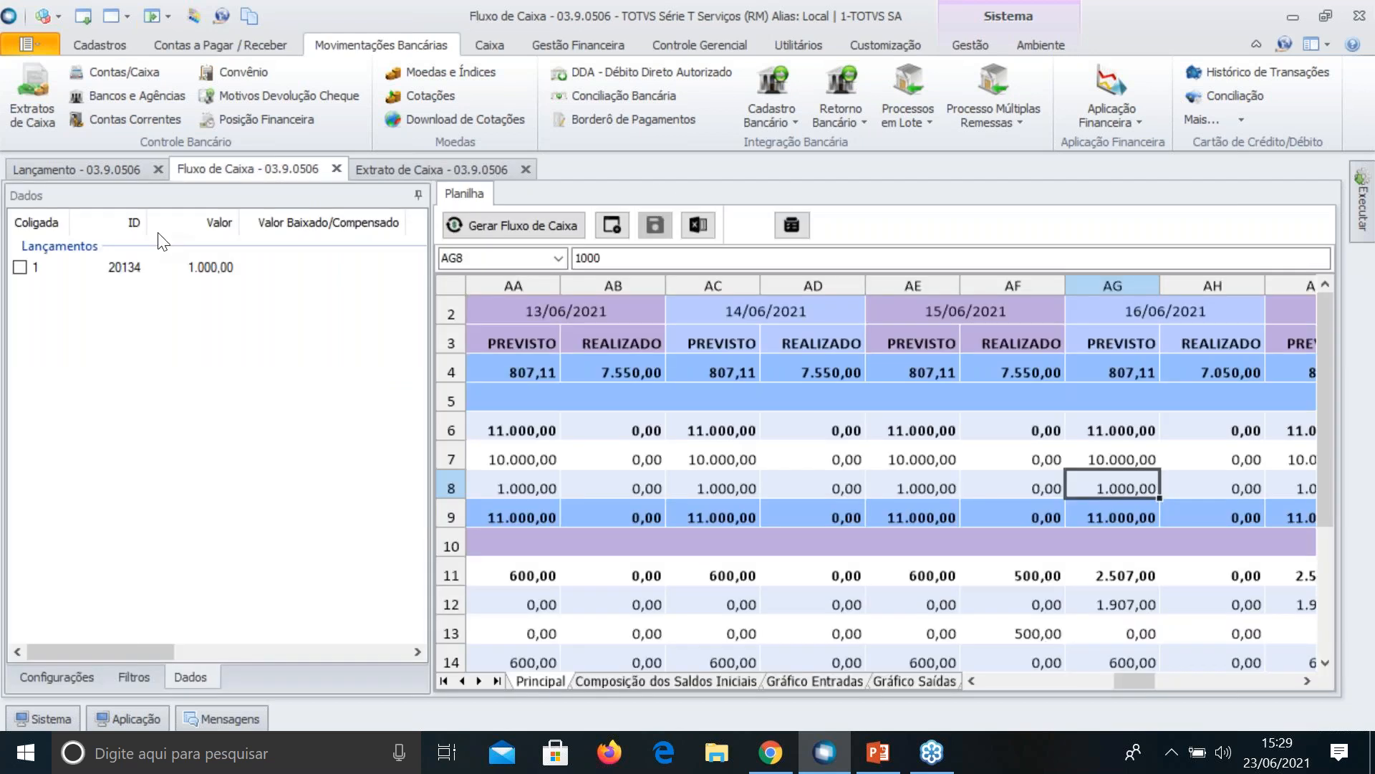
click(114, 170)
click(204, 177)
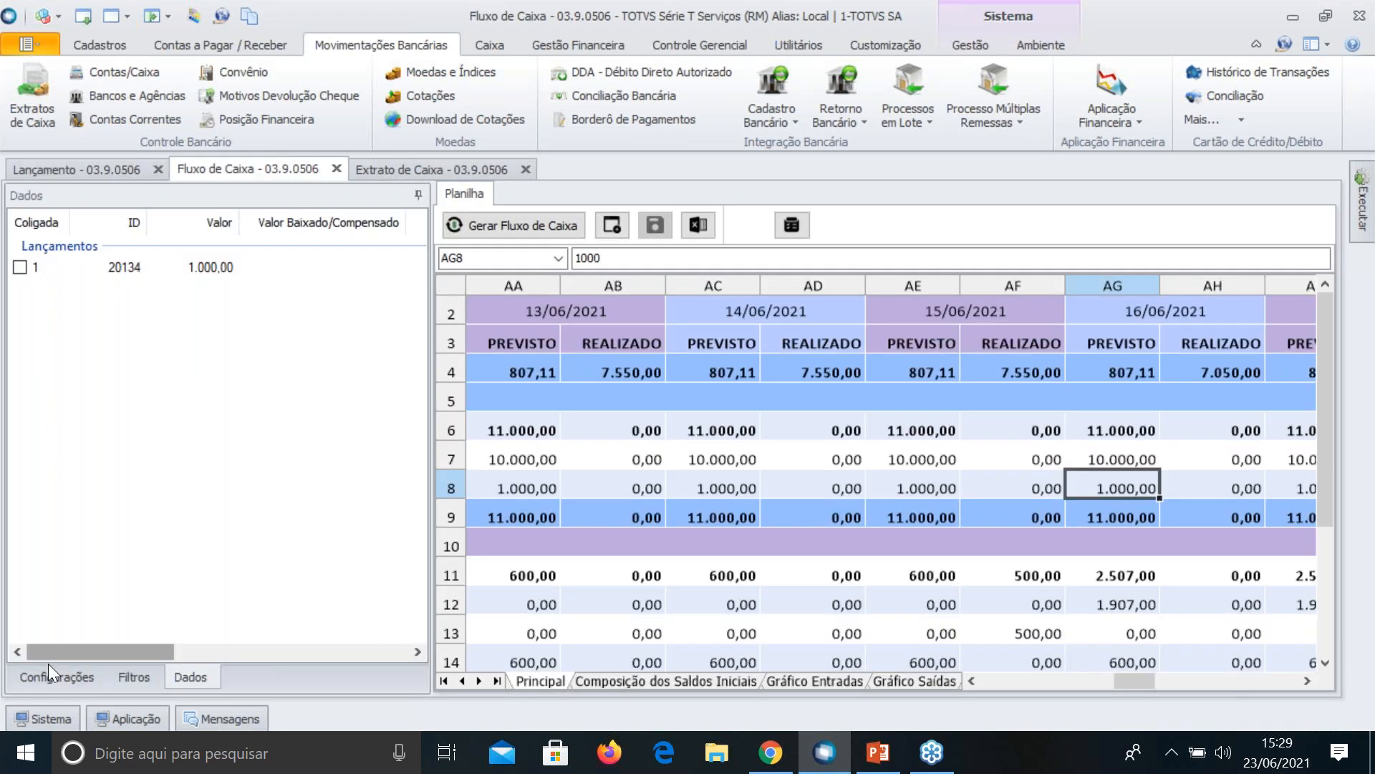
click(48, 666)
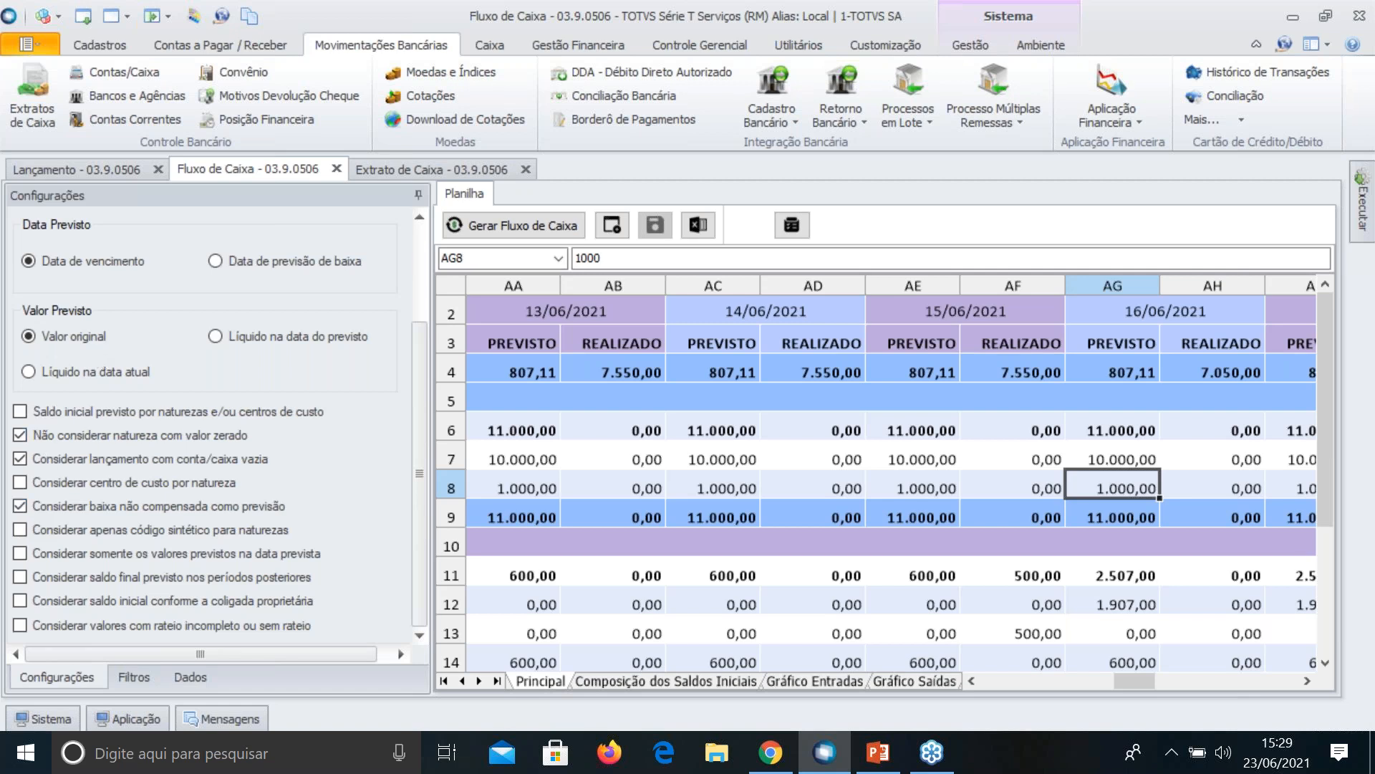
click(513, 226)
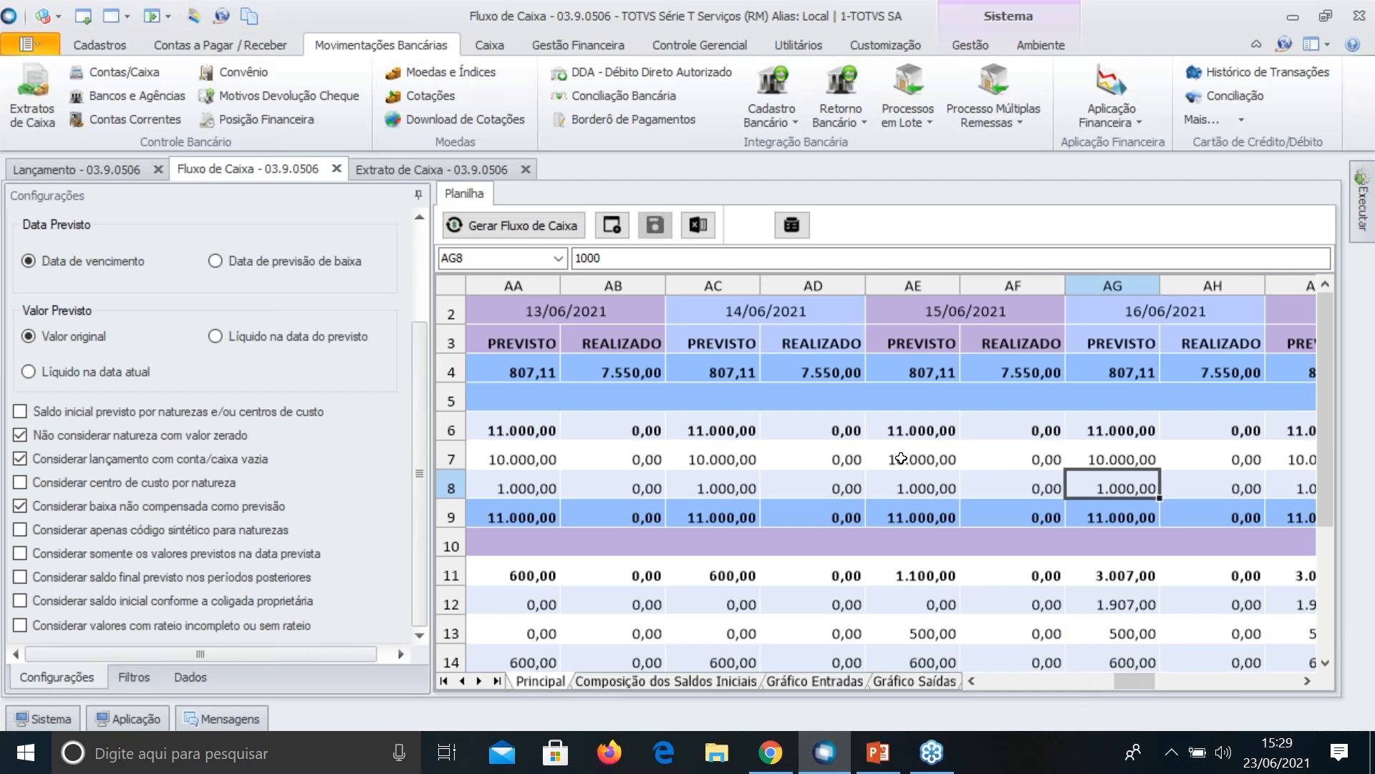
View the source entries behind the Juros recebidos and Fluxo de Caixa Previsto amounts from 14/06/2021 to 17/06/2021
click(185, 677)
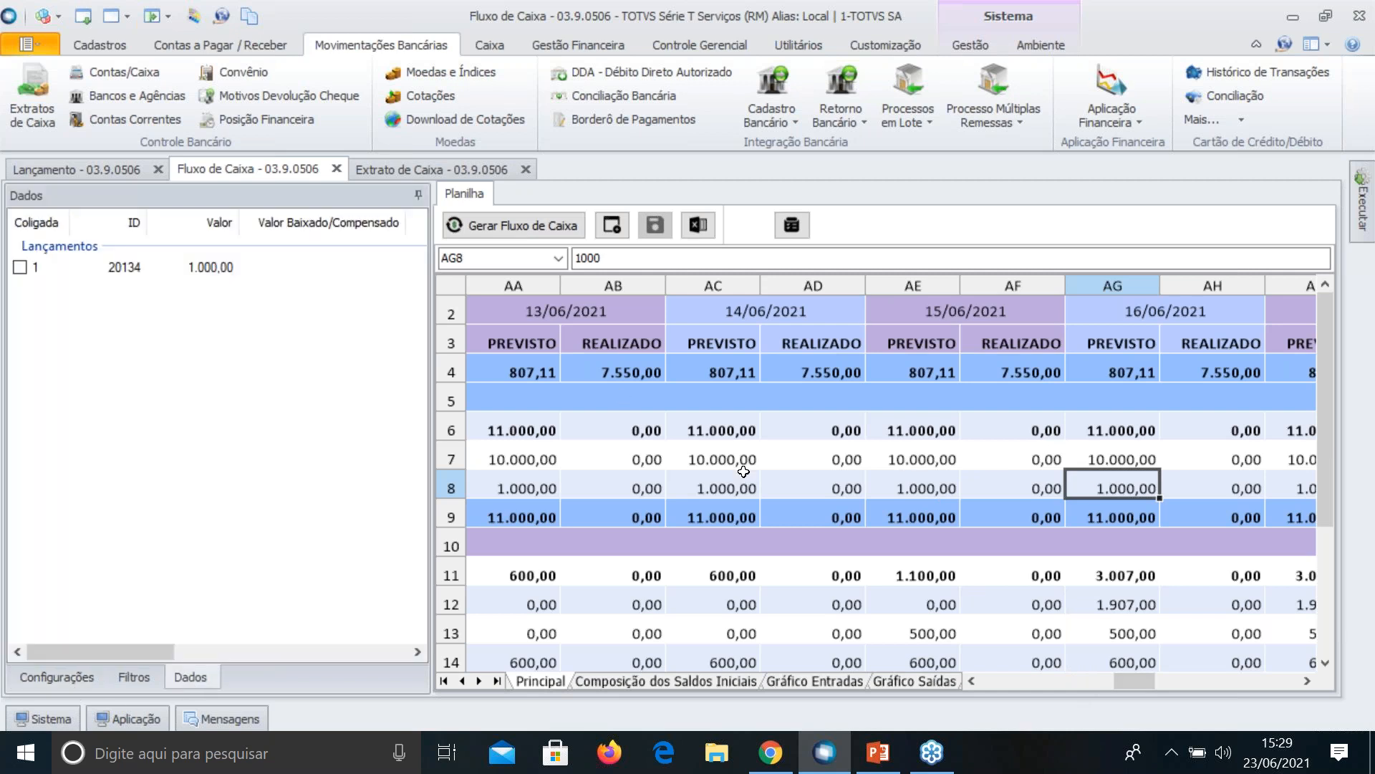
click(709, 458)
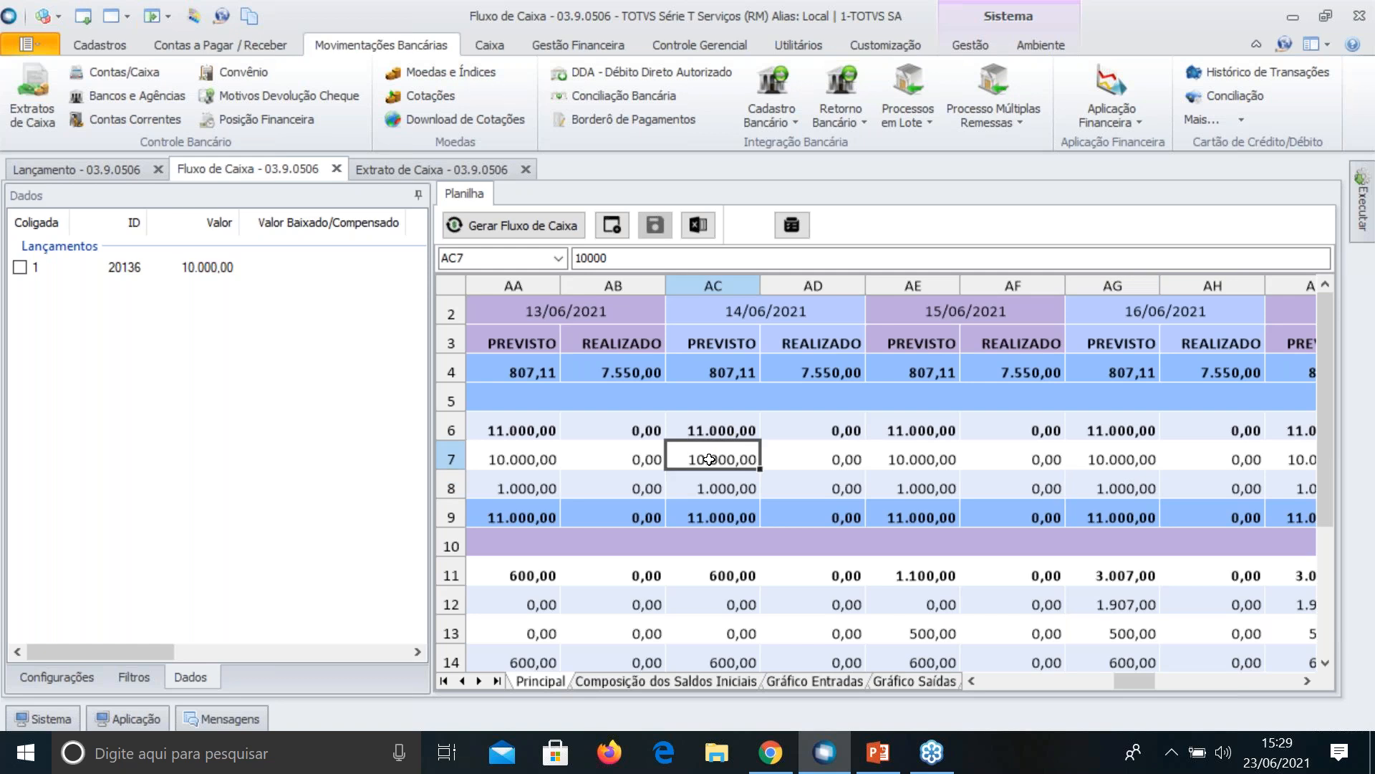
scroll(709, 460, down, 1)
scroll(709, 459, right, 1)
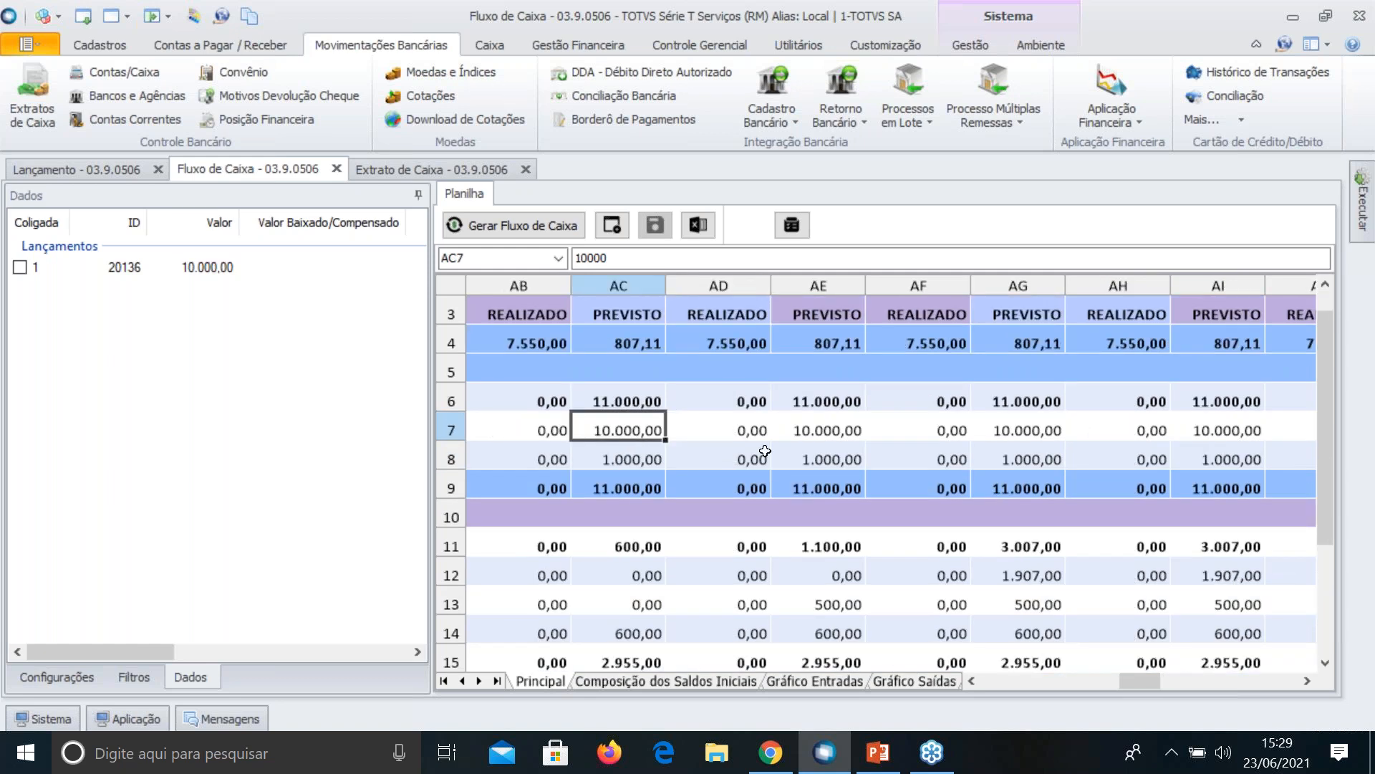
scroll(765, 451, up, 1)
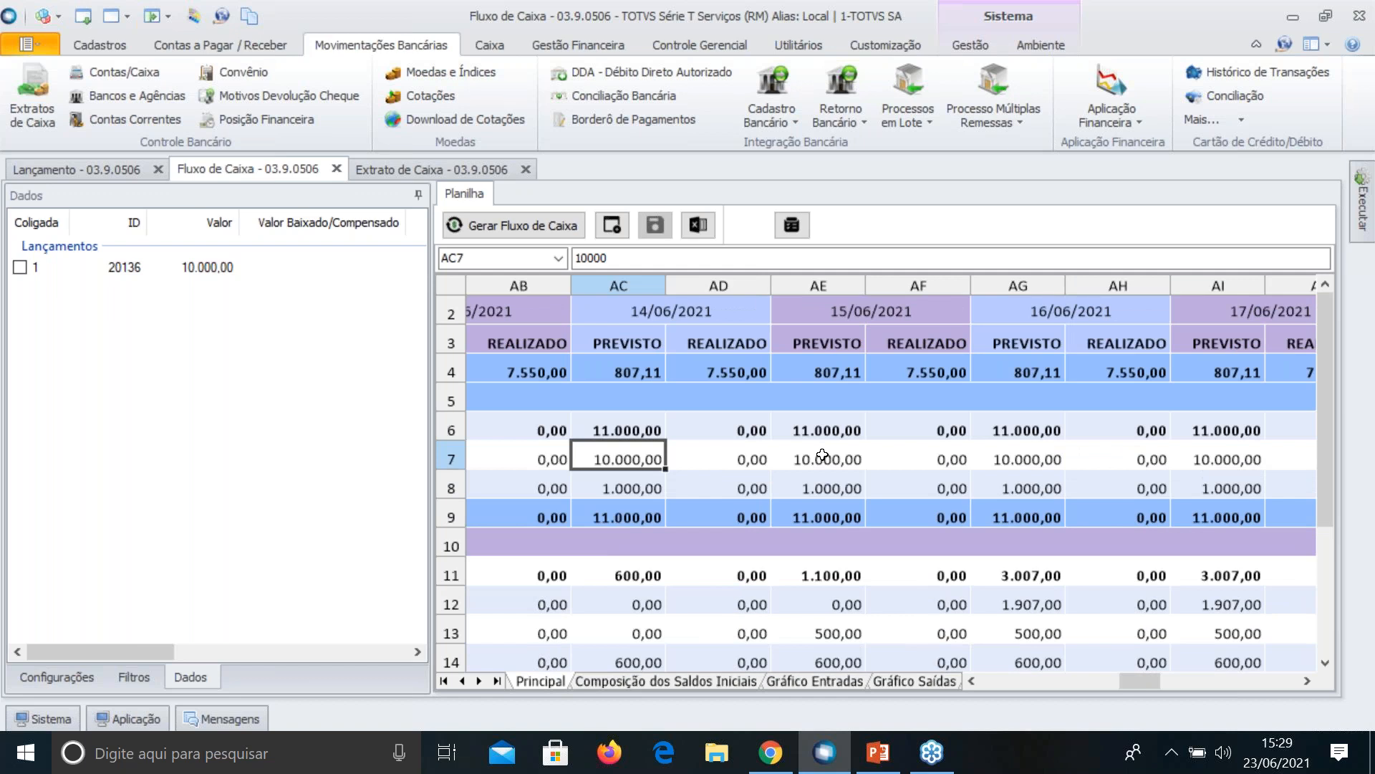
click(825, 489)
click(1020, 467)
click(1022, 475)
click(1206, 470)
click(1218, 487)
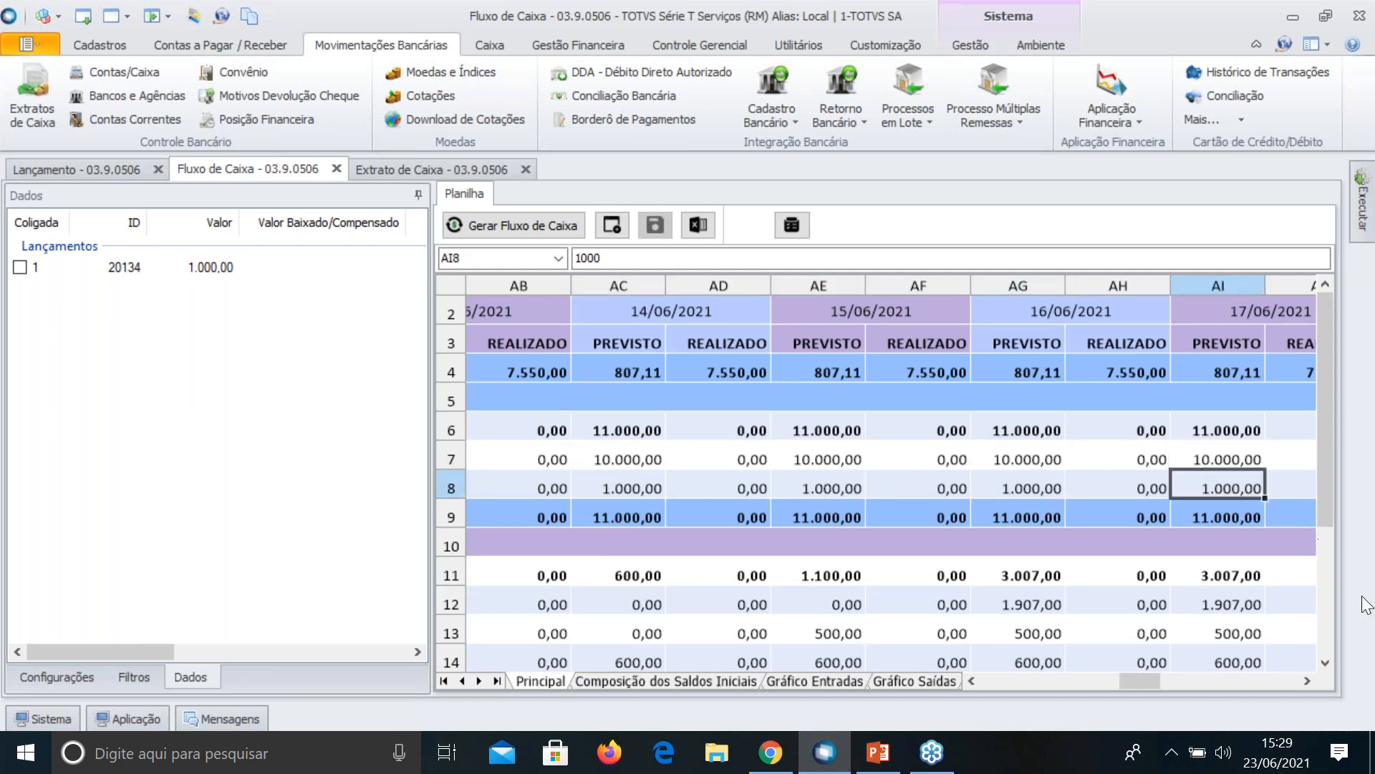
View the source entries behind the Previsto inflow amounts on 18/06/2021 and 19/06/2021
click(1306, 681)
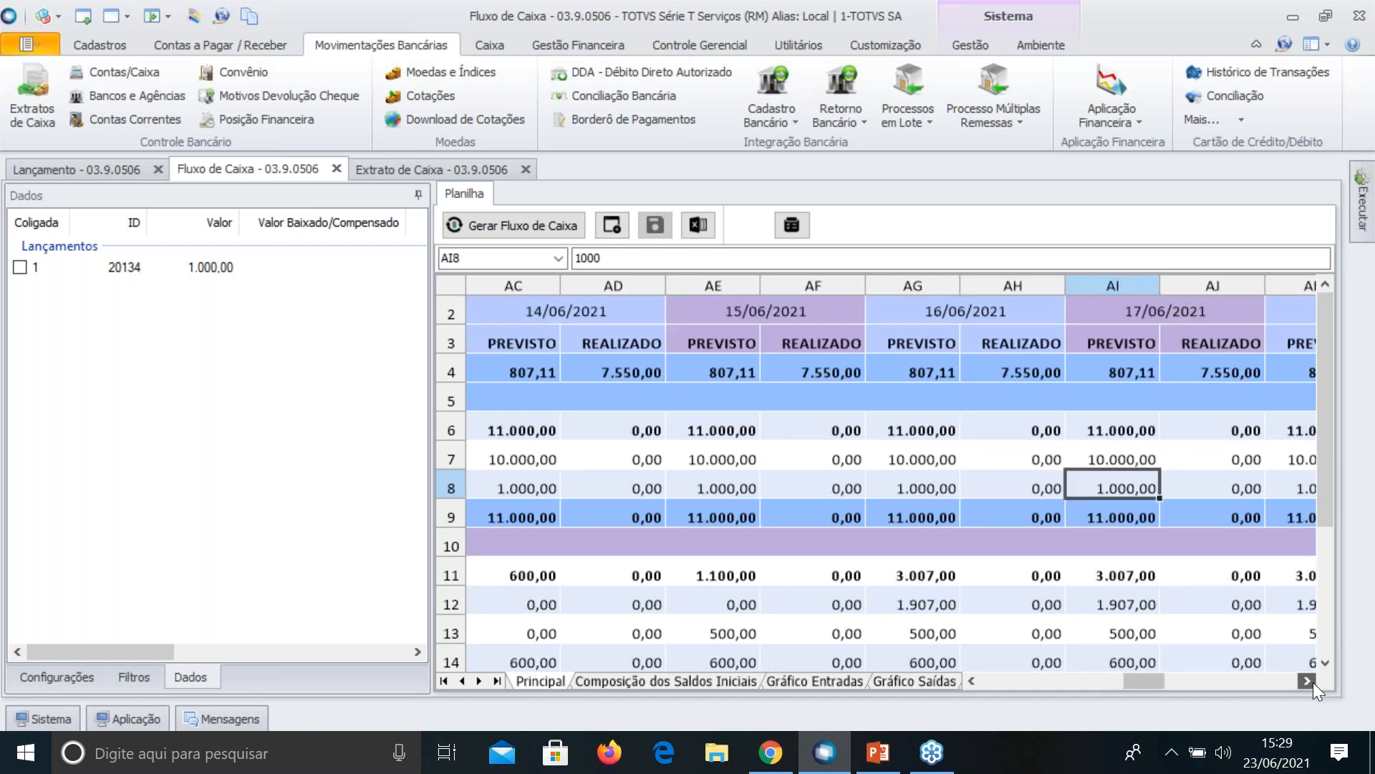
click(1311, 682)
click(1306, 682)
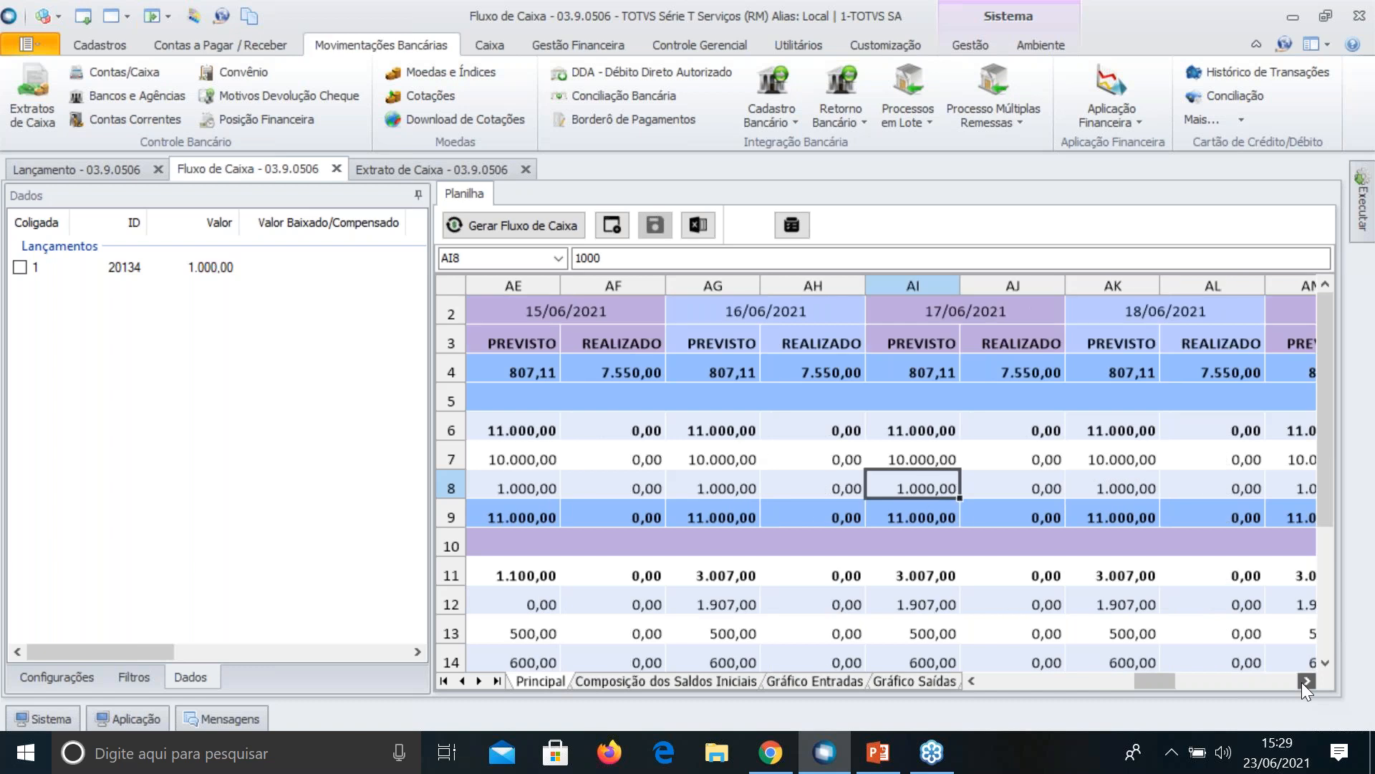
click(1307, 682)
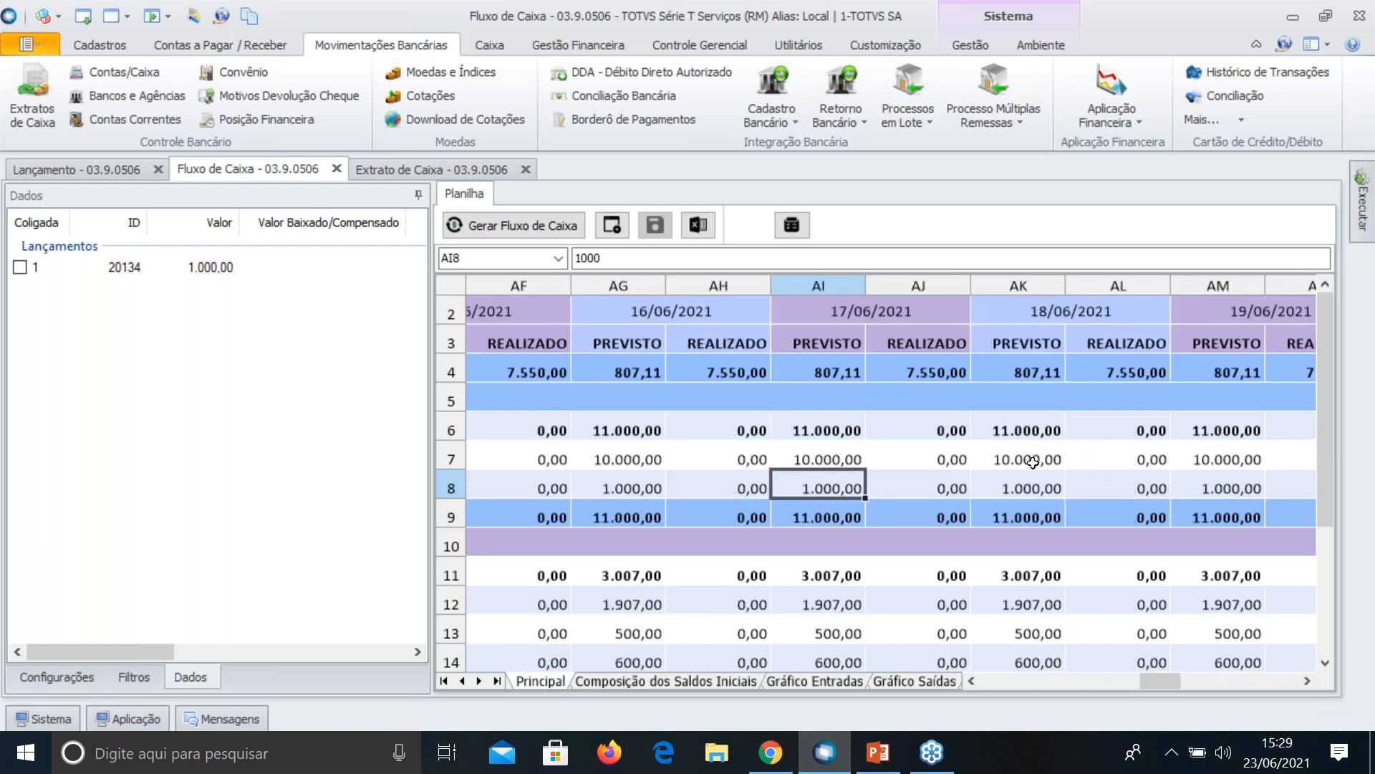
click(1033, 462)
click(1211, 467)
click(1211, 486)
drag(1176, 682, 1204, 685)
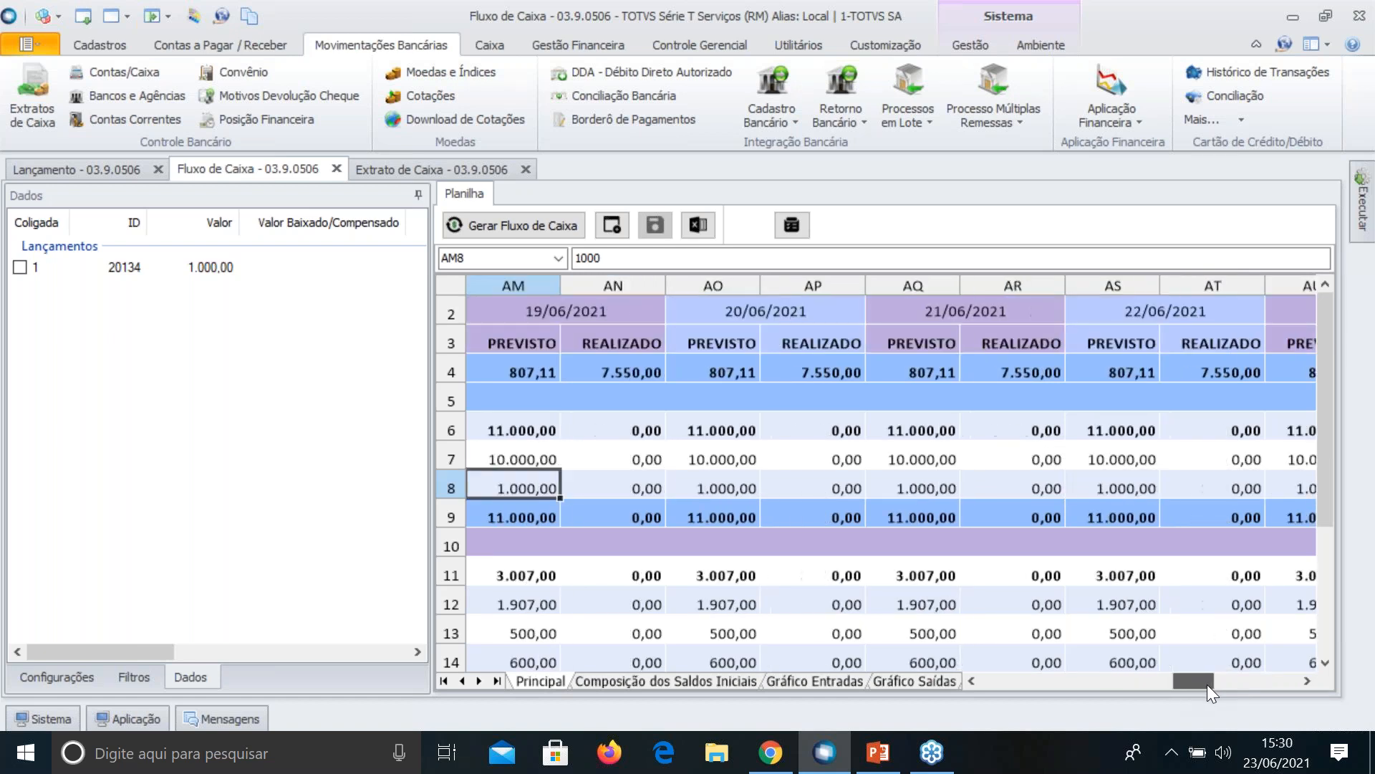
View the source records behind the Realizado inflows on 01/06/2021 and the Fluxo de Caixa Previsto amount on 03/06/2021
drag(1206, 685, 1016, 661)
click(909, 430)
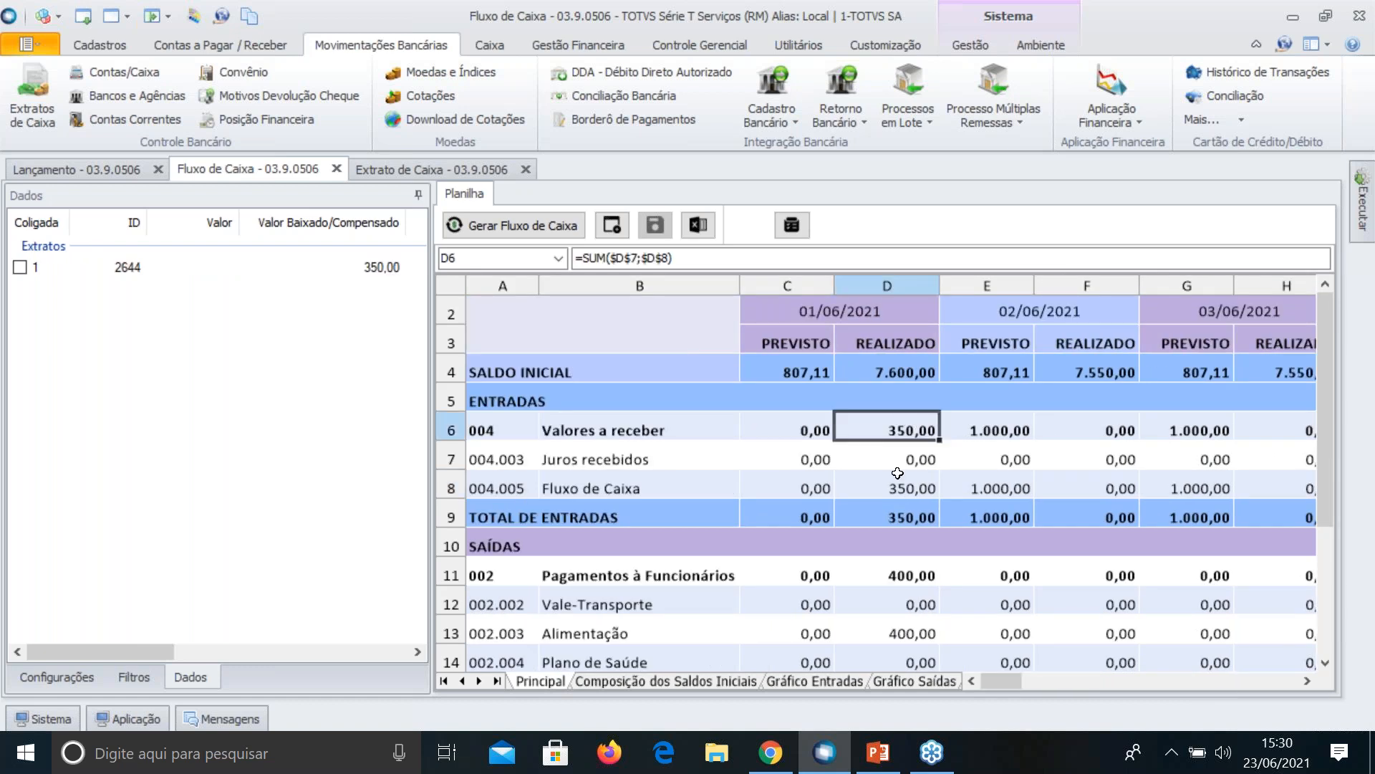
click(911, 490)
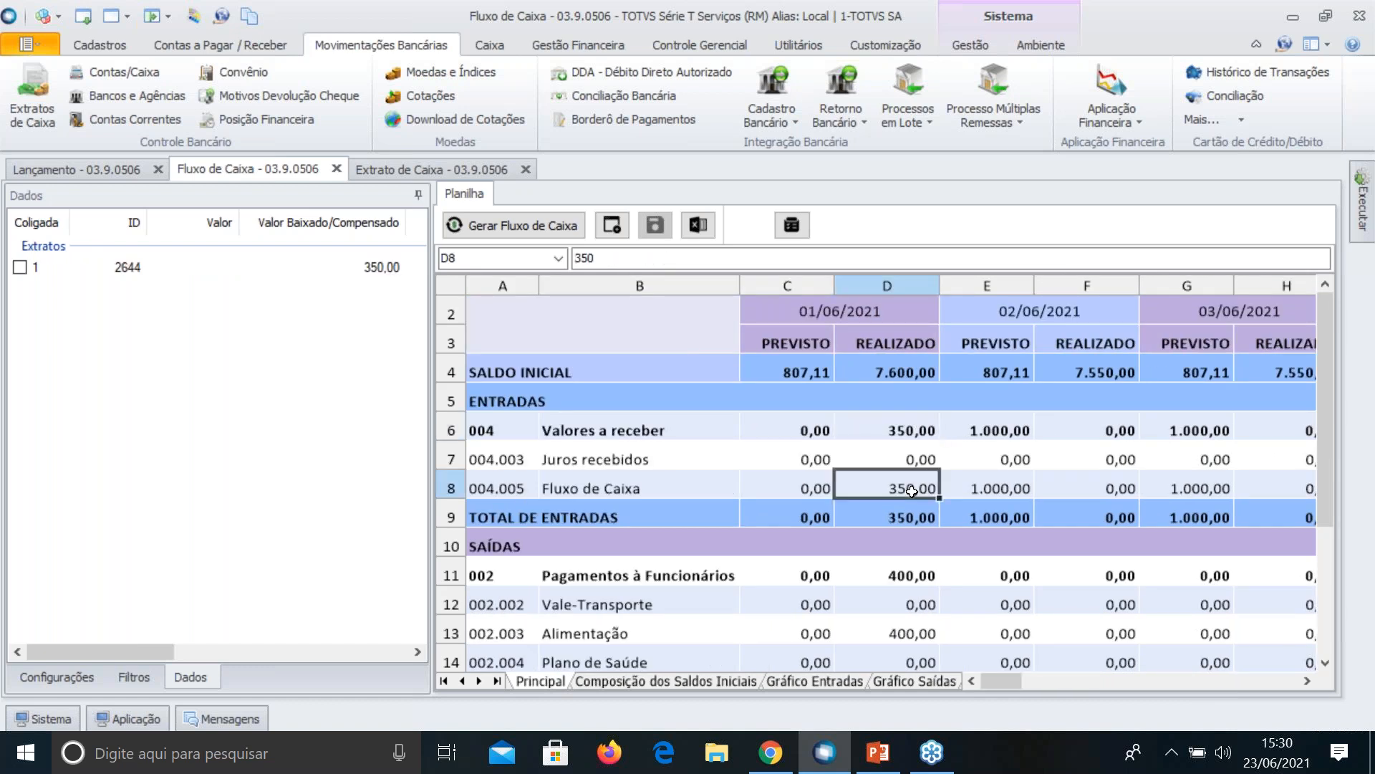
click(1179, 492)
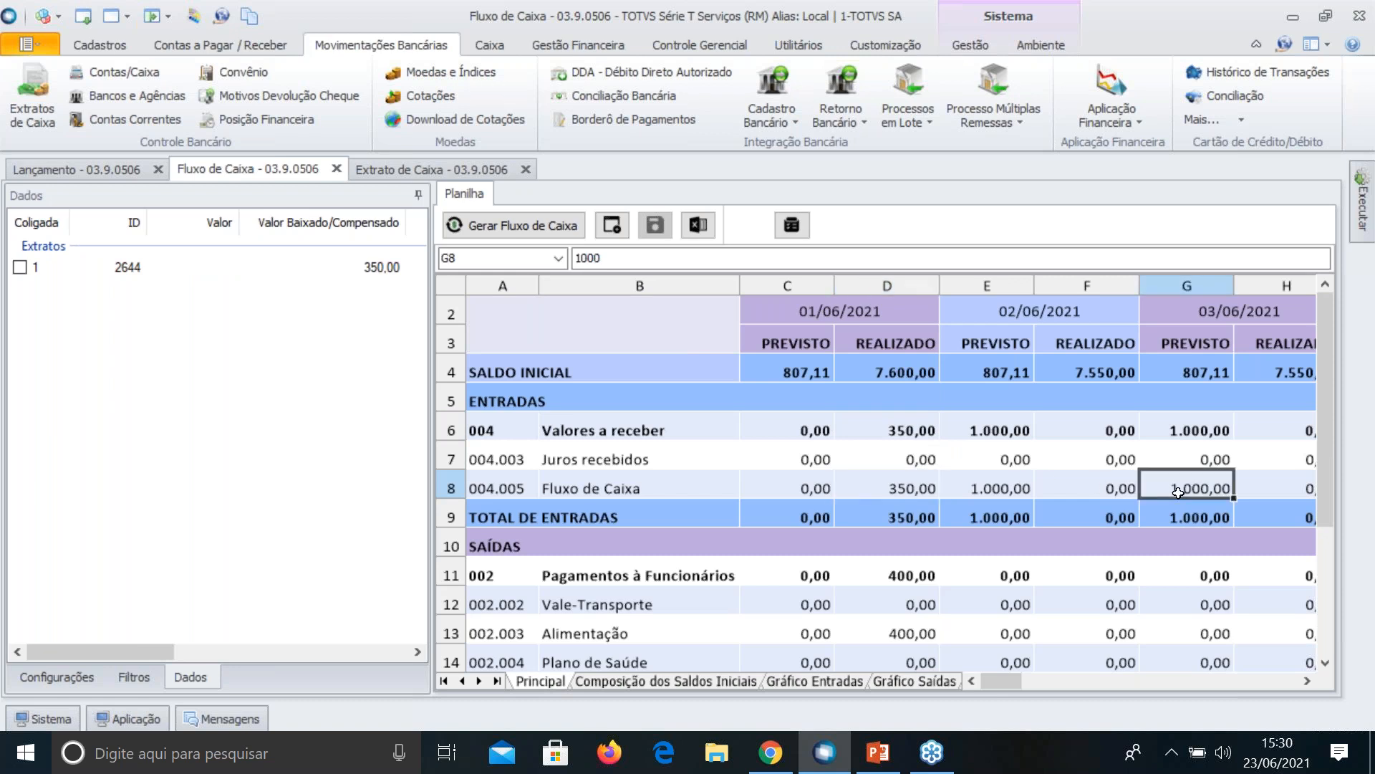
View the source entries behind the Fluxo de Caixa Previsto amounts on 06/06/2021 and 07/06/2021
click(1302, 682)
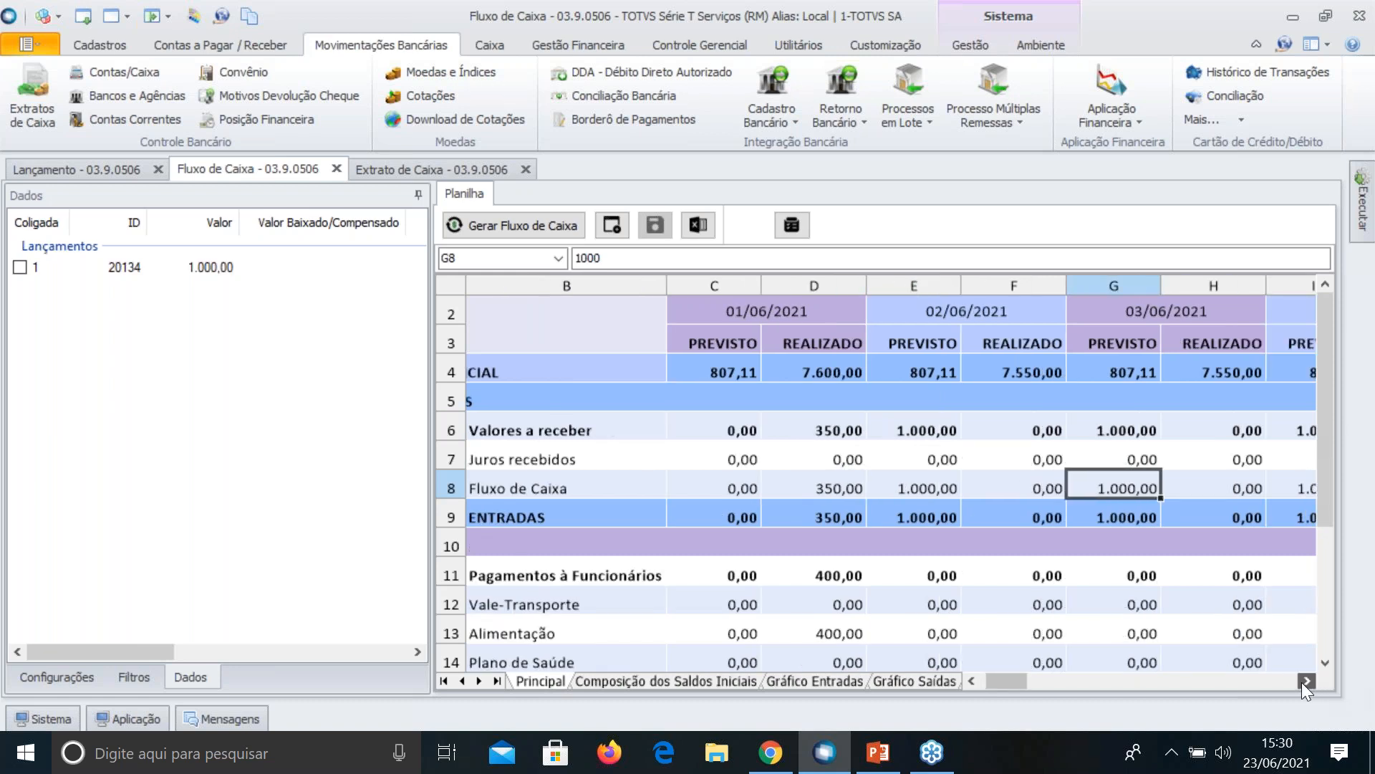
click(1303, 683)
click(1302, 683)
click(1302, 683)
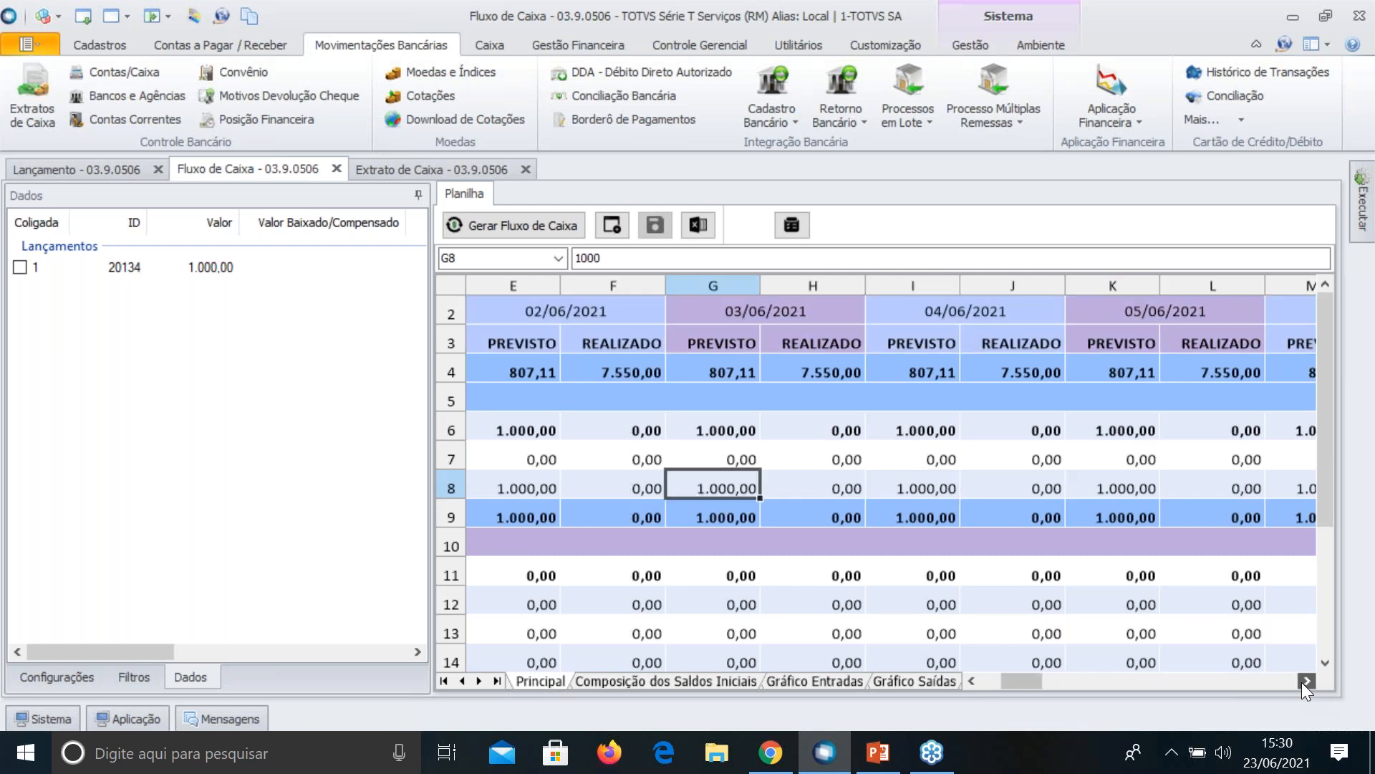
click(1302, 682)
click(1302, 682)
click(1302, 682)
click(1303, 683)
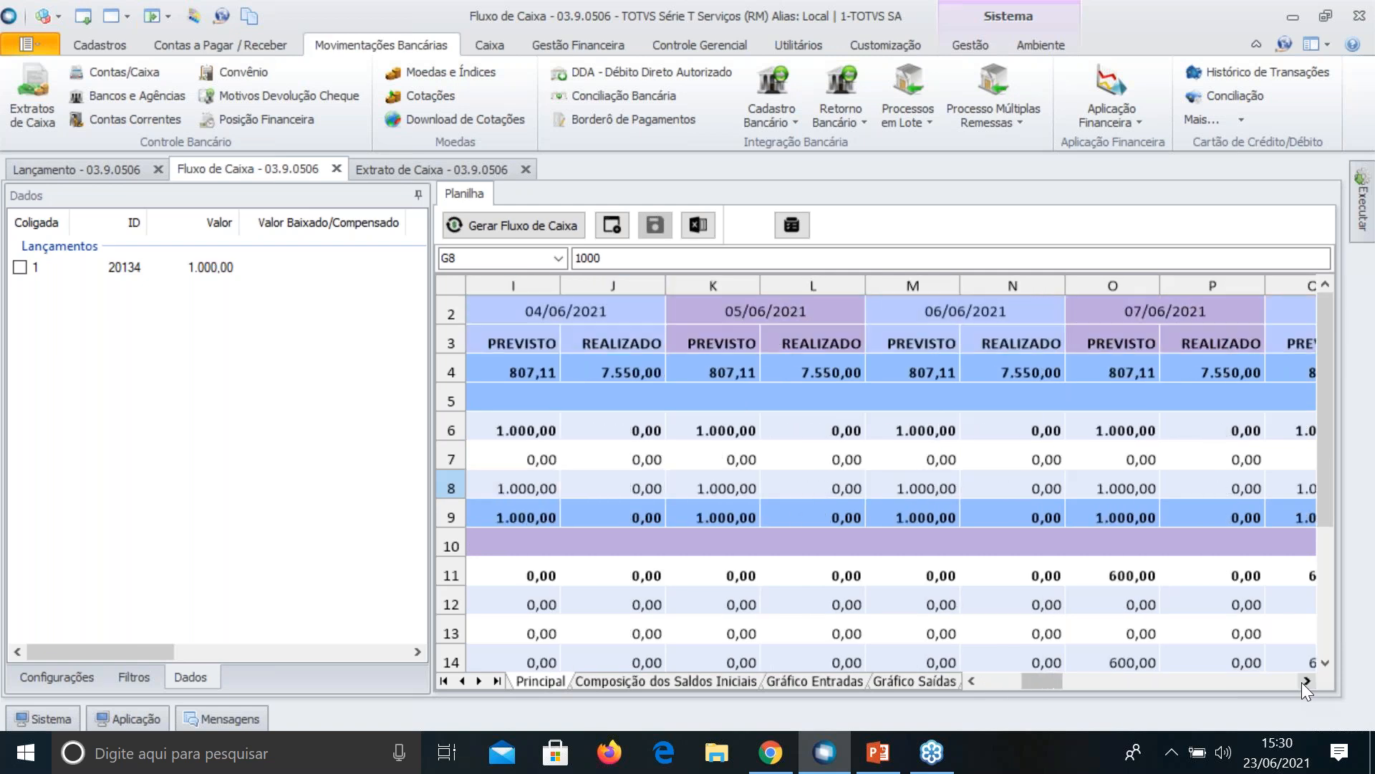
click(1302, 683)
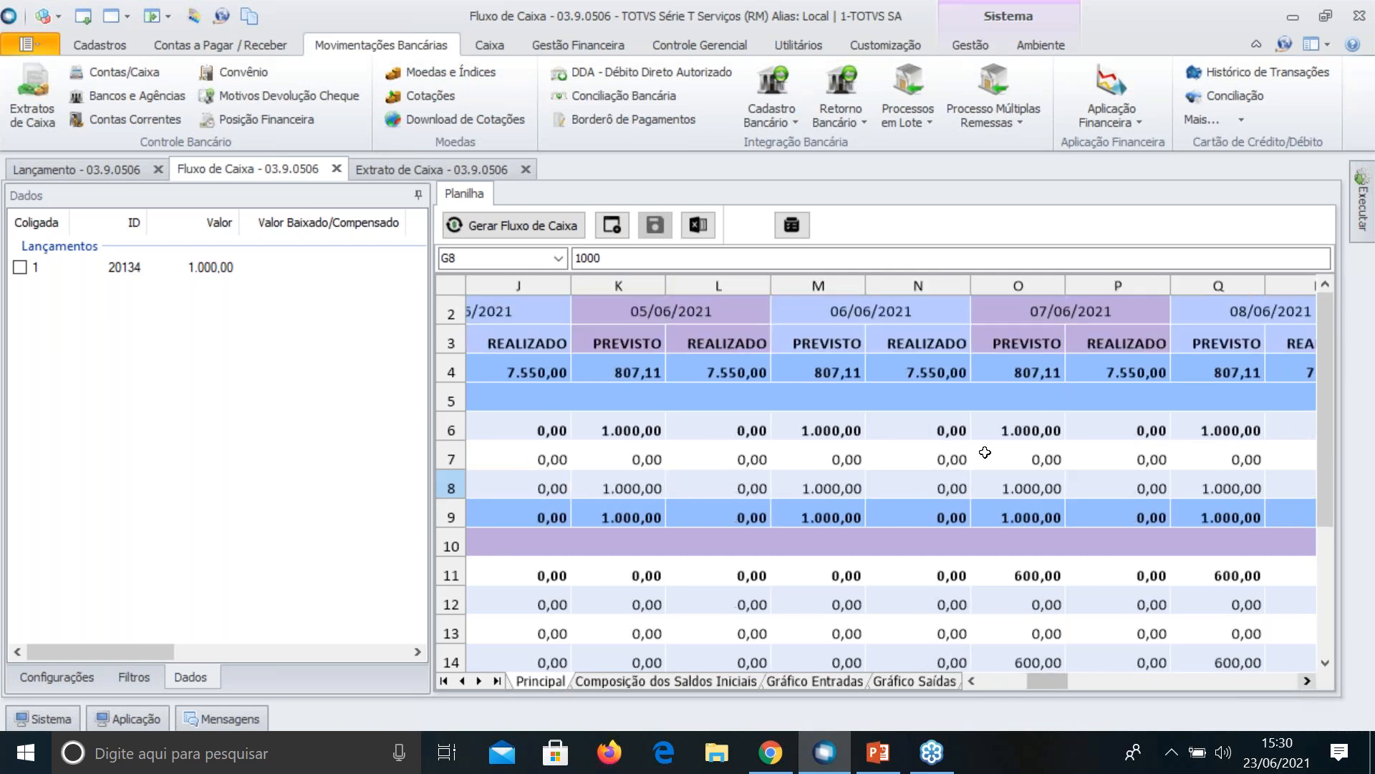
click(847, 490)
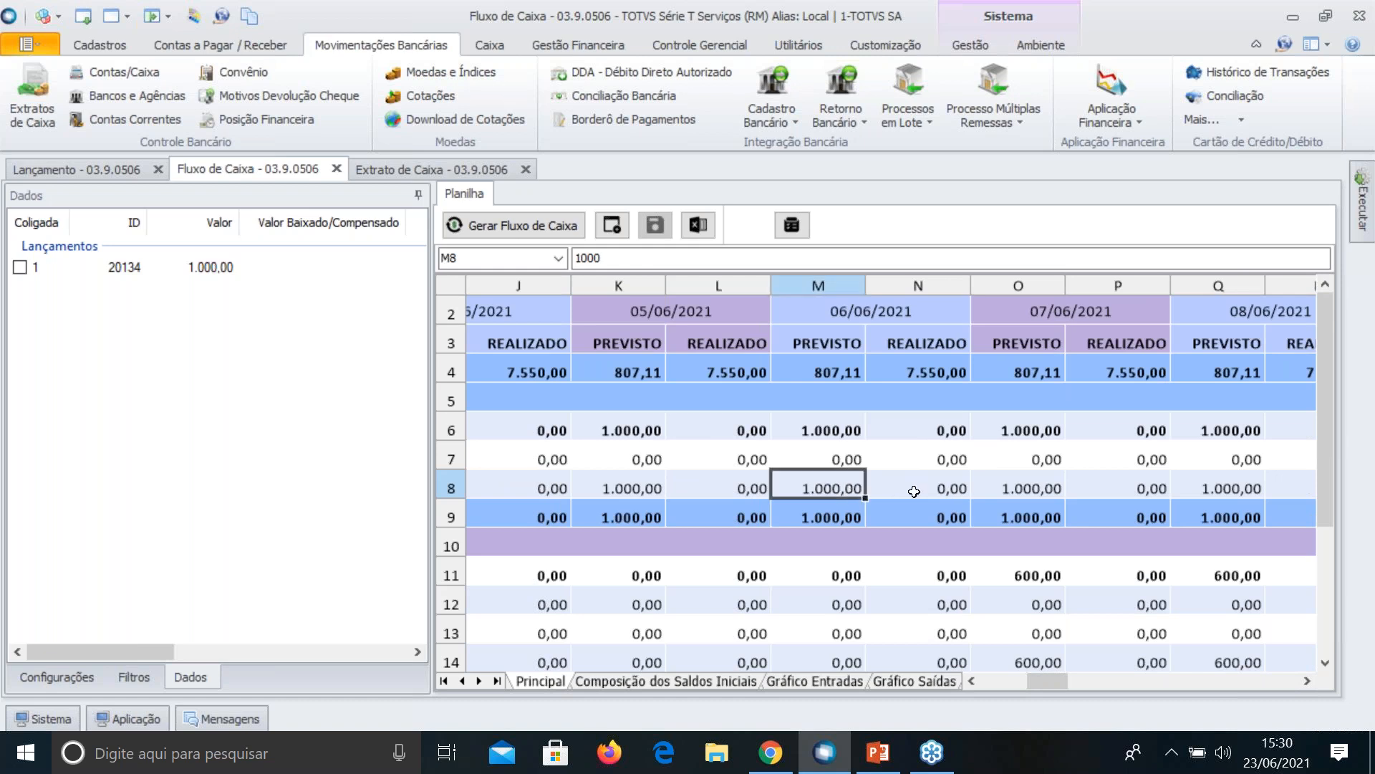
click(1040, 490)
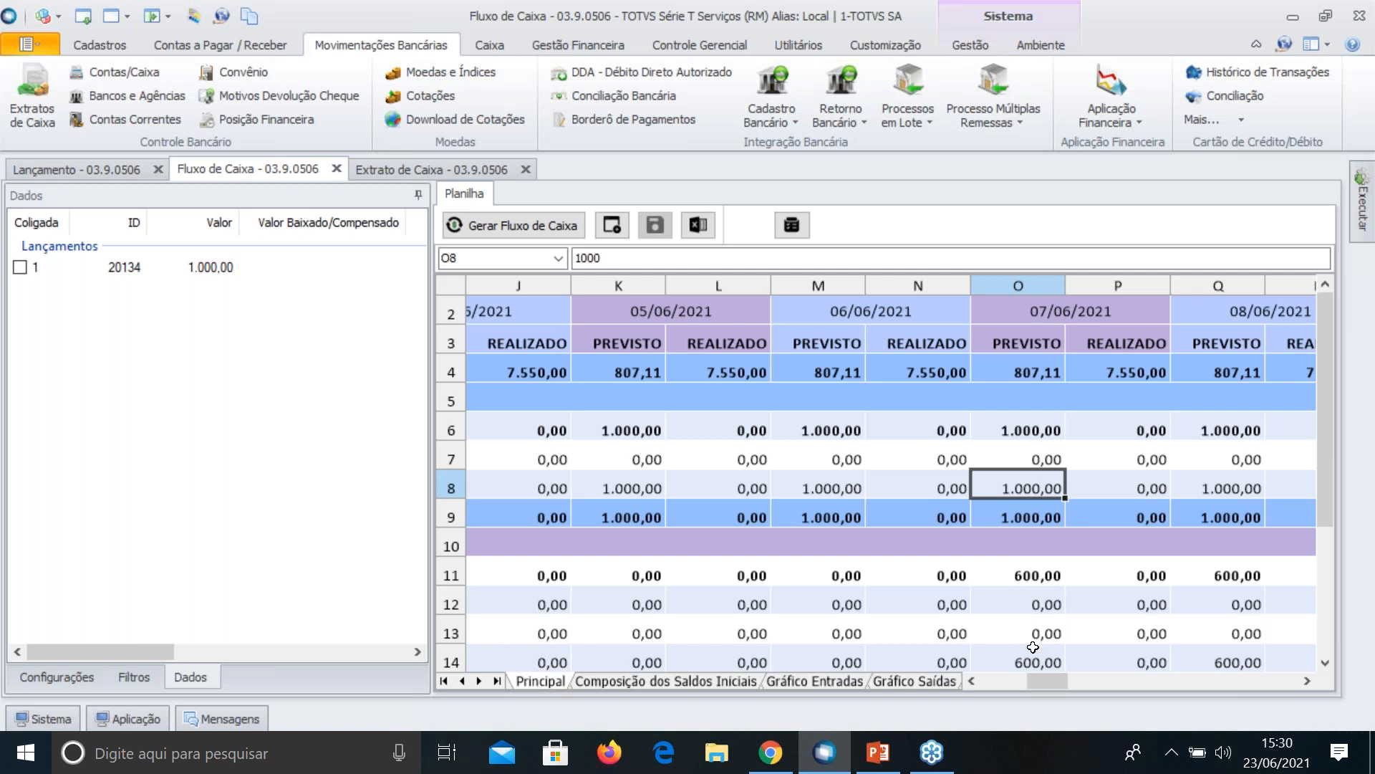
Examine the daily Previsto and Realizado inflows, outflows and balances from 05/06/2021 to 10/06/2021
scroll(1032, 647, down, 1)
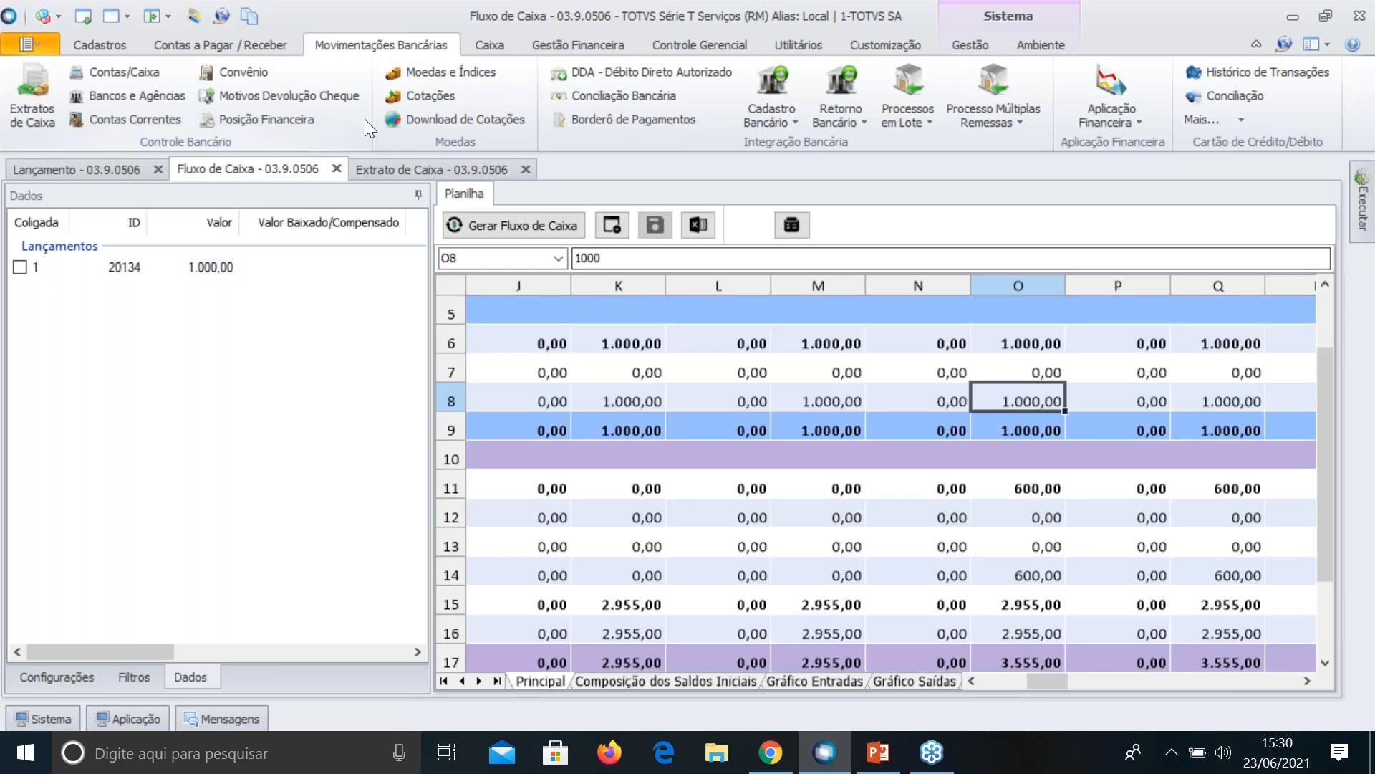
click(144, 160)
click(221, 172)
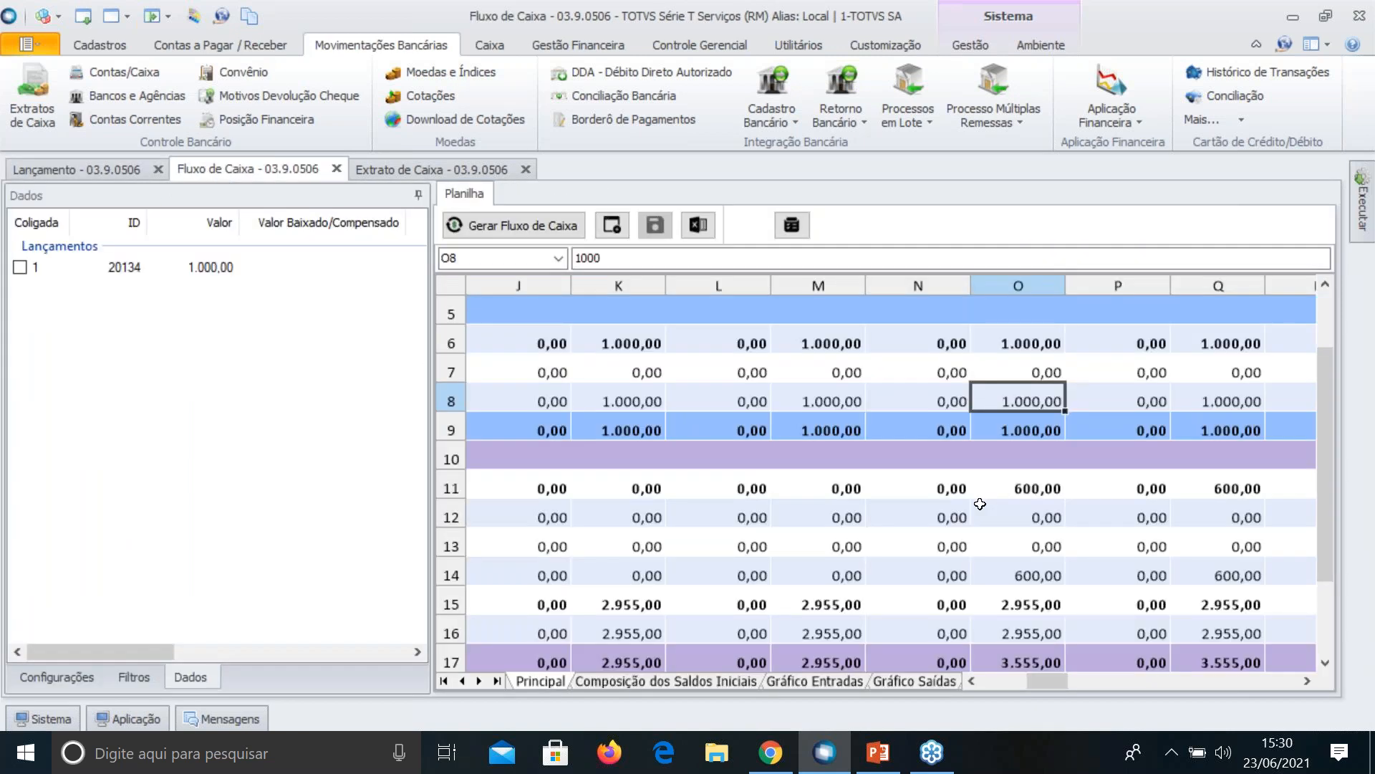
scroll(980, 503, down, 1)
click(1306, 680)
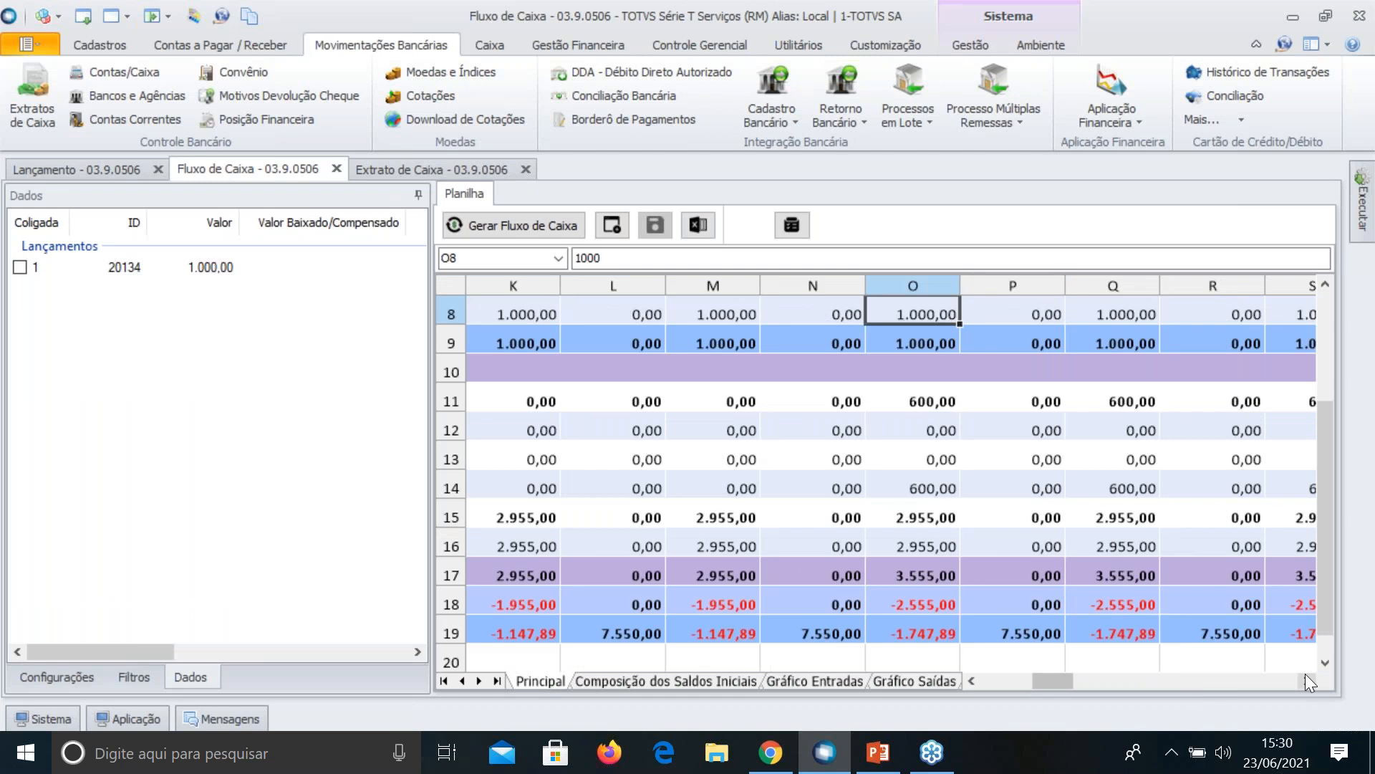
click(1306, 681)
scroll(1147, 624, up, 2)
click(1211, 634)
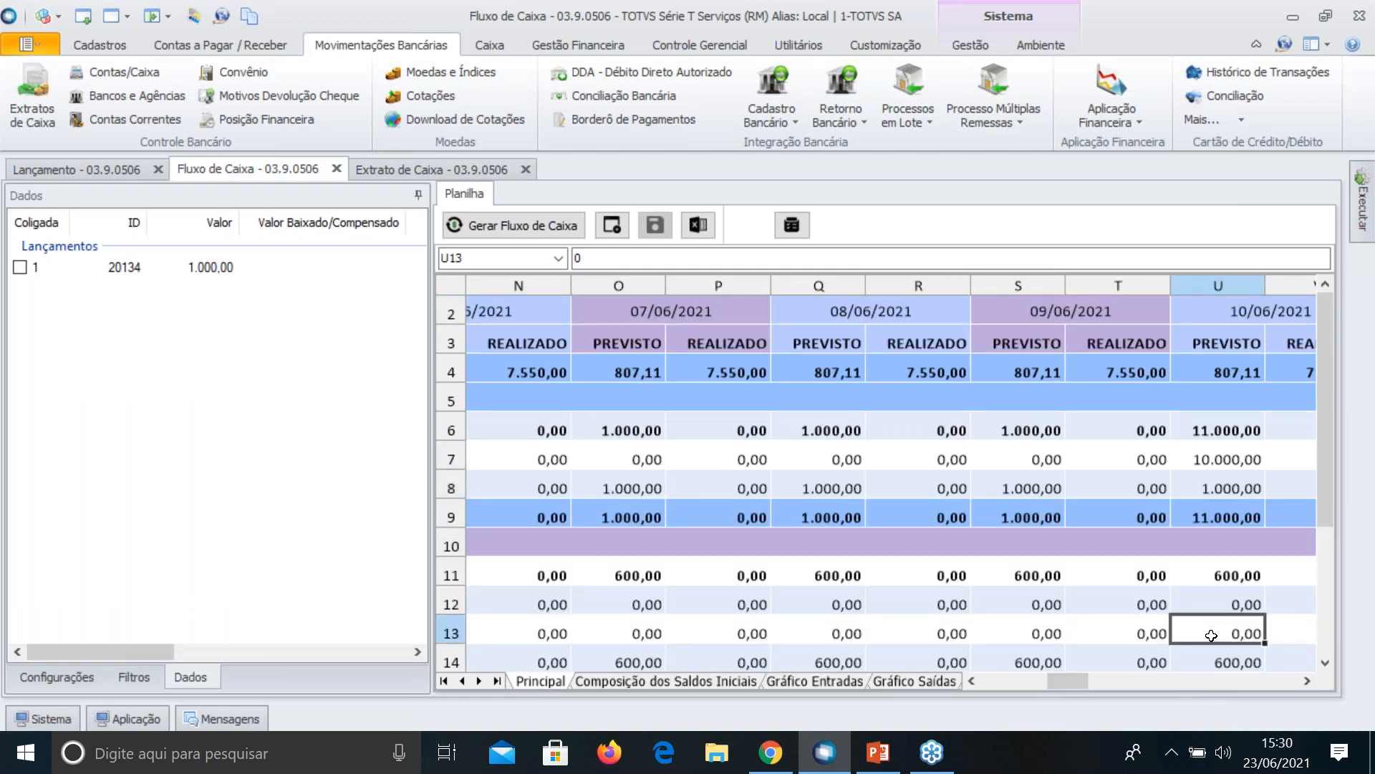
View the source entry behind the 500,00 Previsto outflow in row 13 on 15/06/2021
scroll(1211, 635, right, 4)
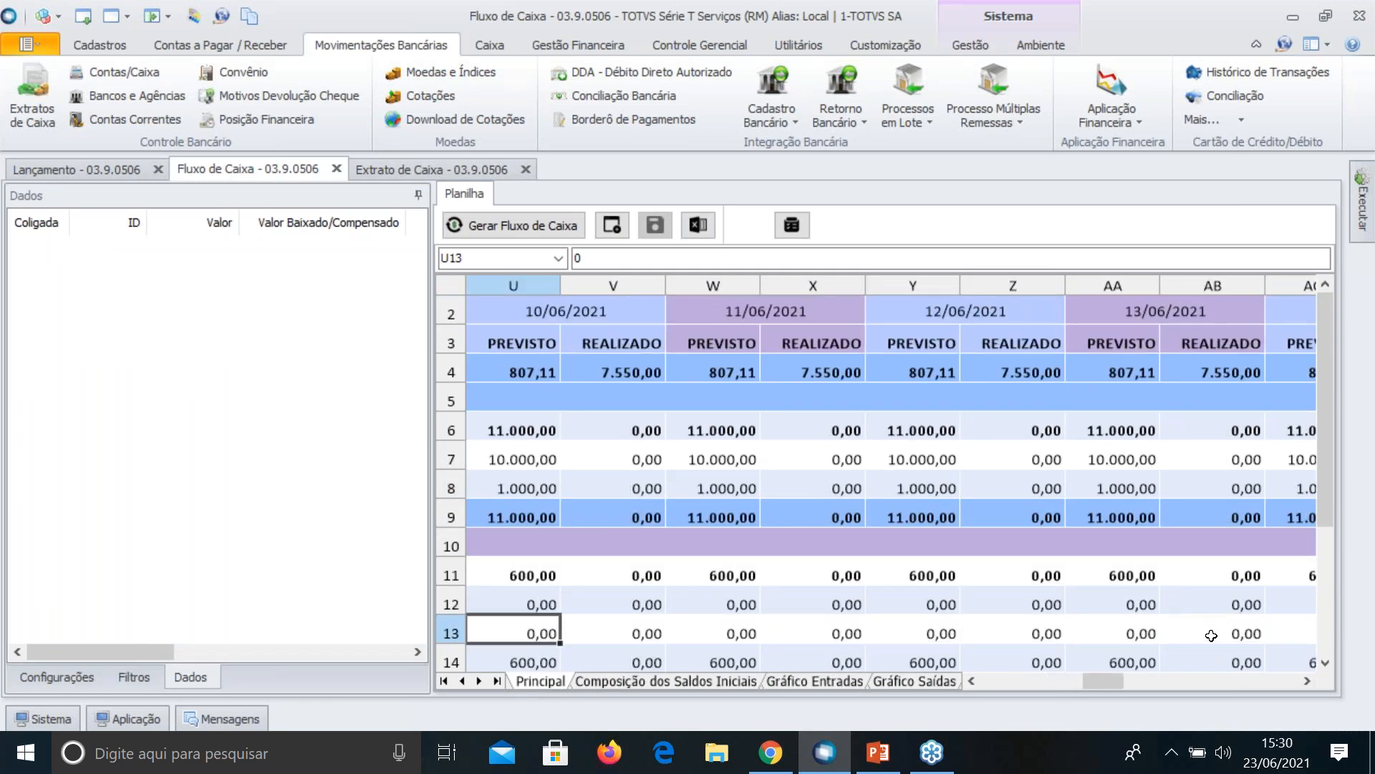
scroll(1211, 634, right, 4)
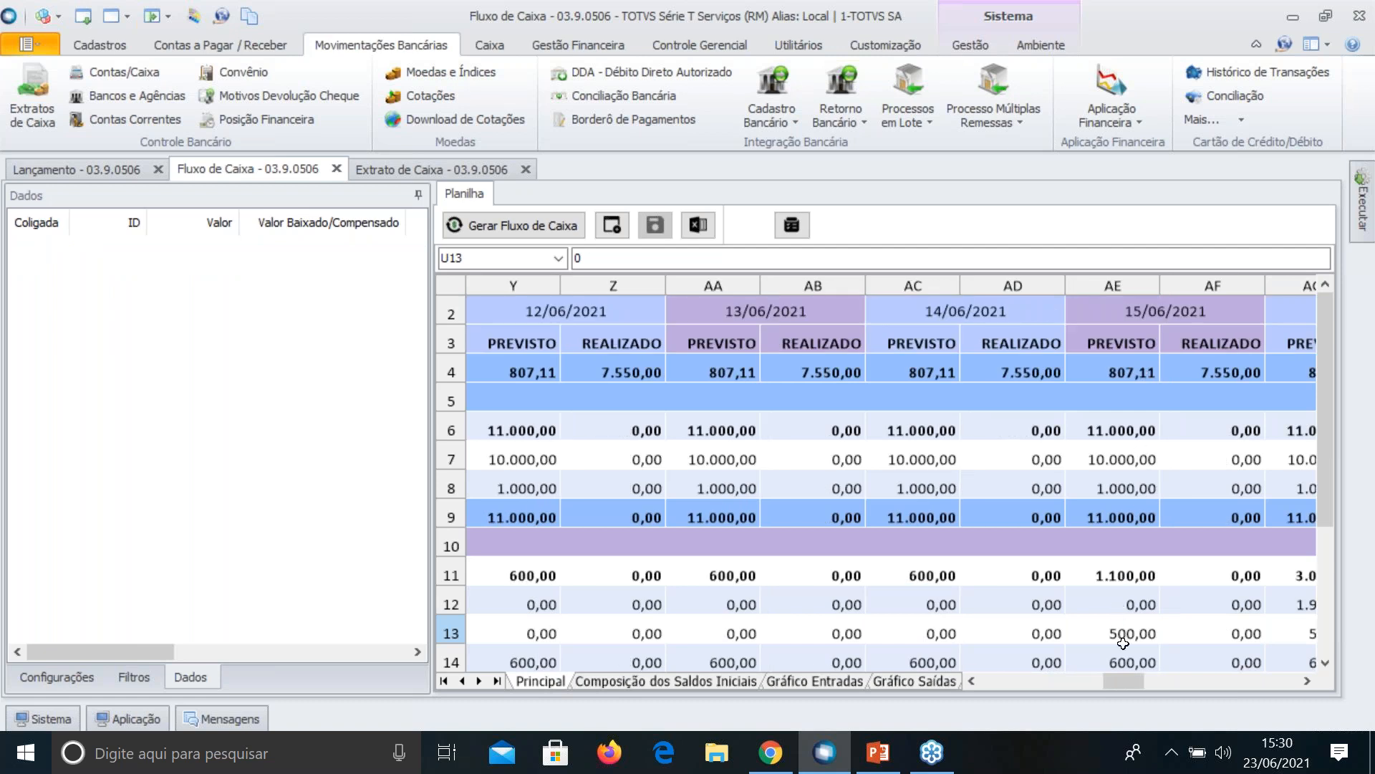
click(1123, 642)
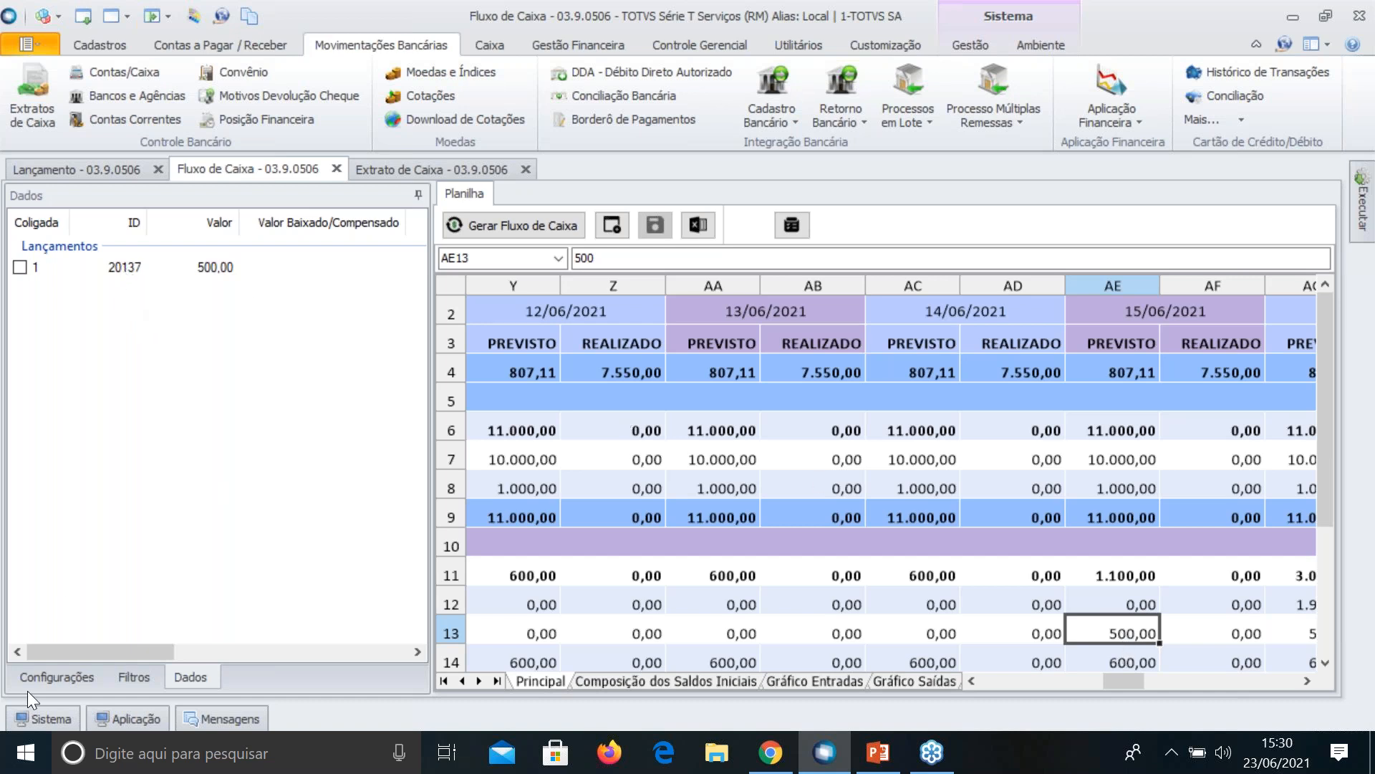
Open the cash flow report's configuration options
click(46, 676)
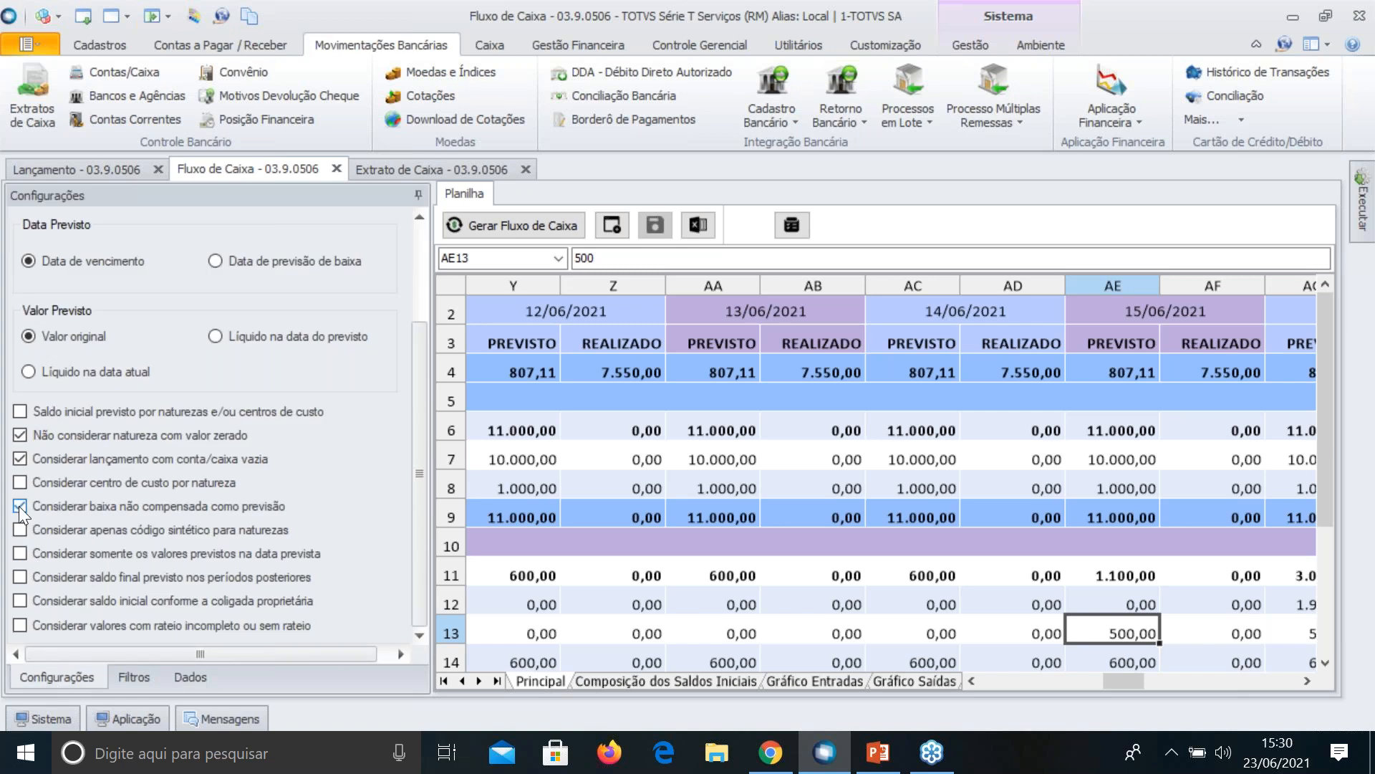
Regenerate the cash flow with "Considerar baixa não compensada como previsão" disabled and list the entries behind the realized amount in cell AF13
click(490, 222)
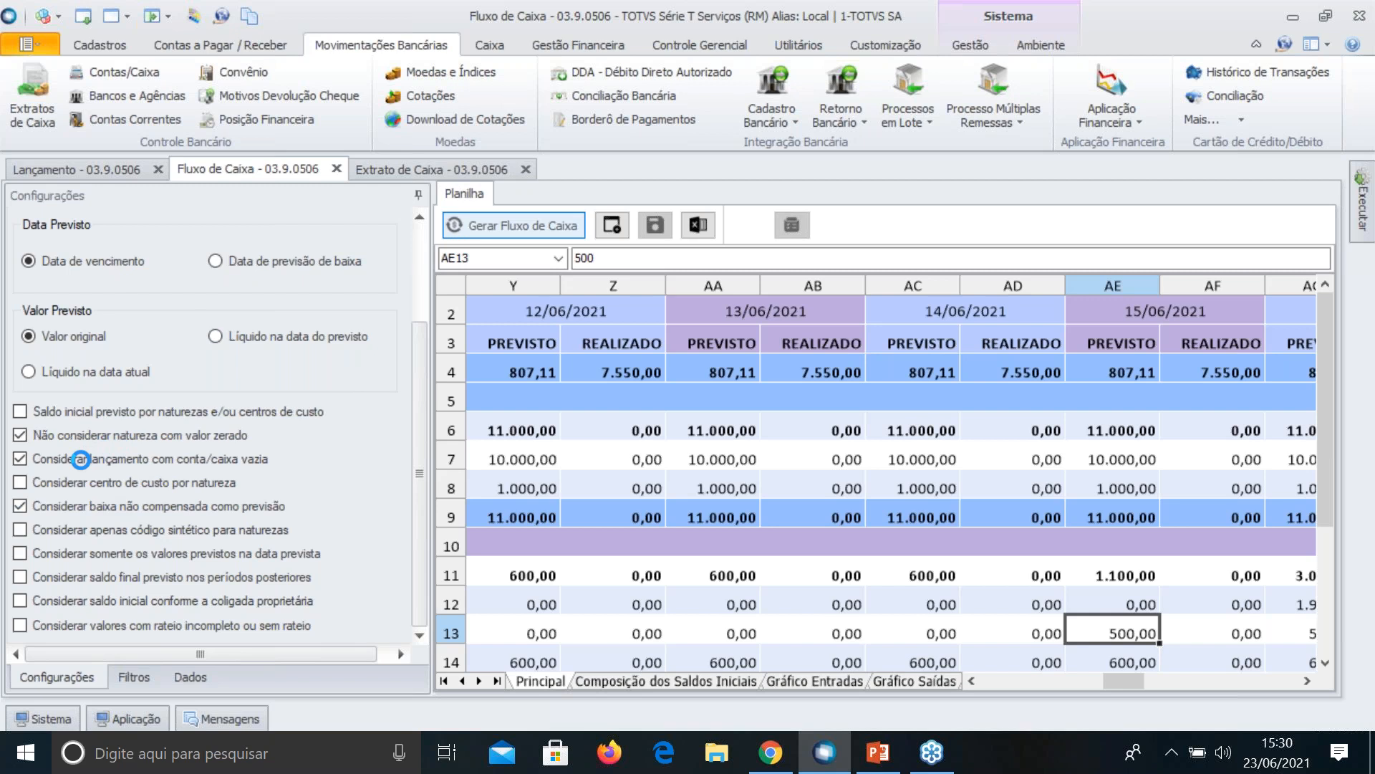
click(520, 219)
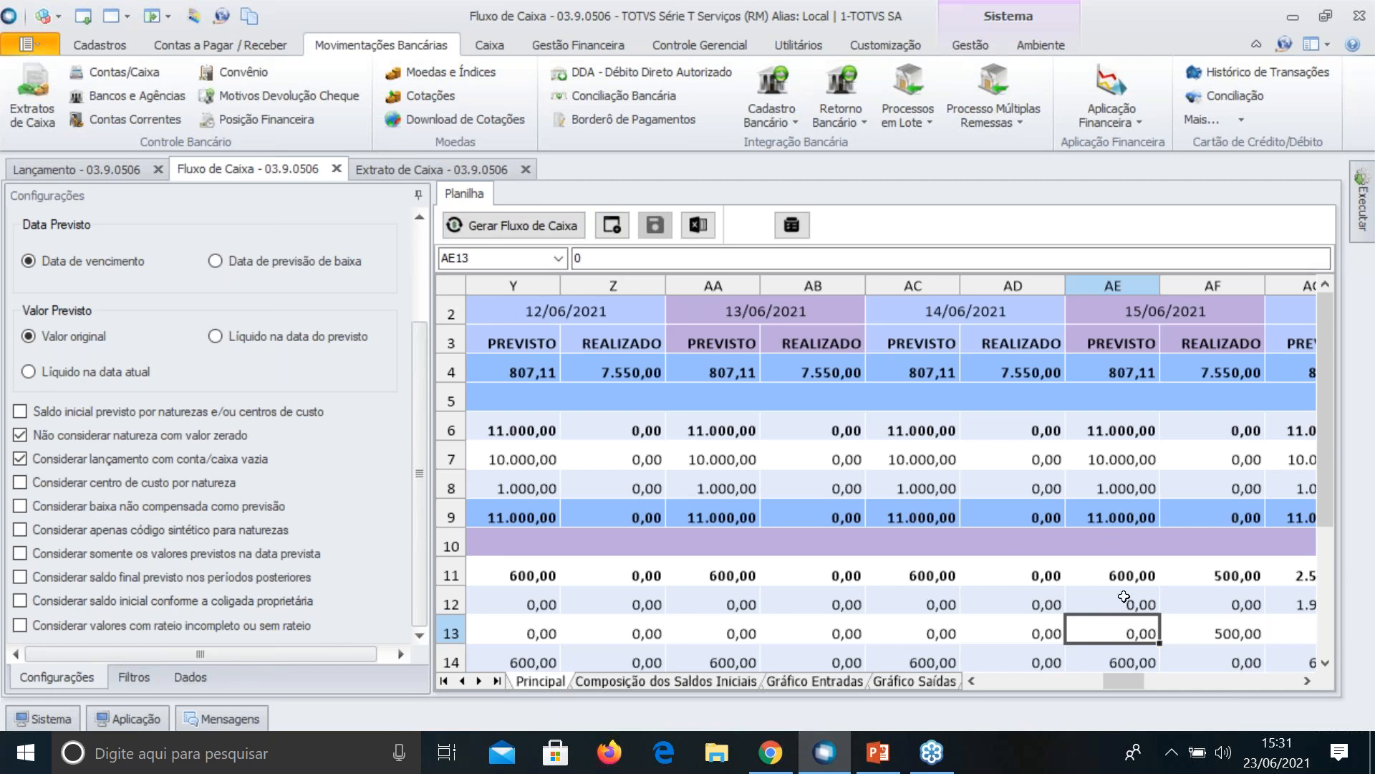
click(1232, 577)
click(1230, 633)
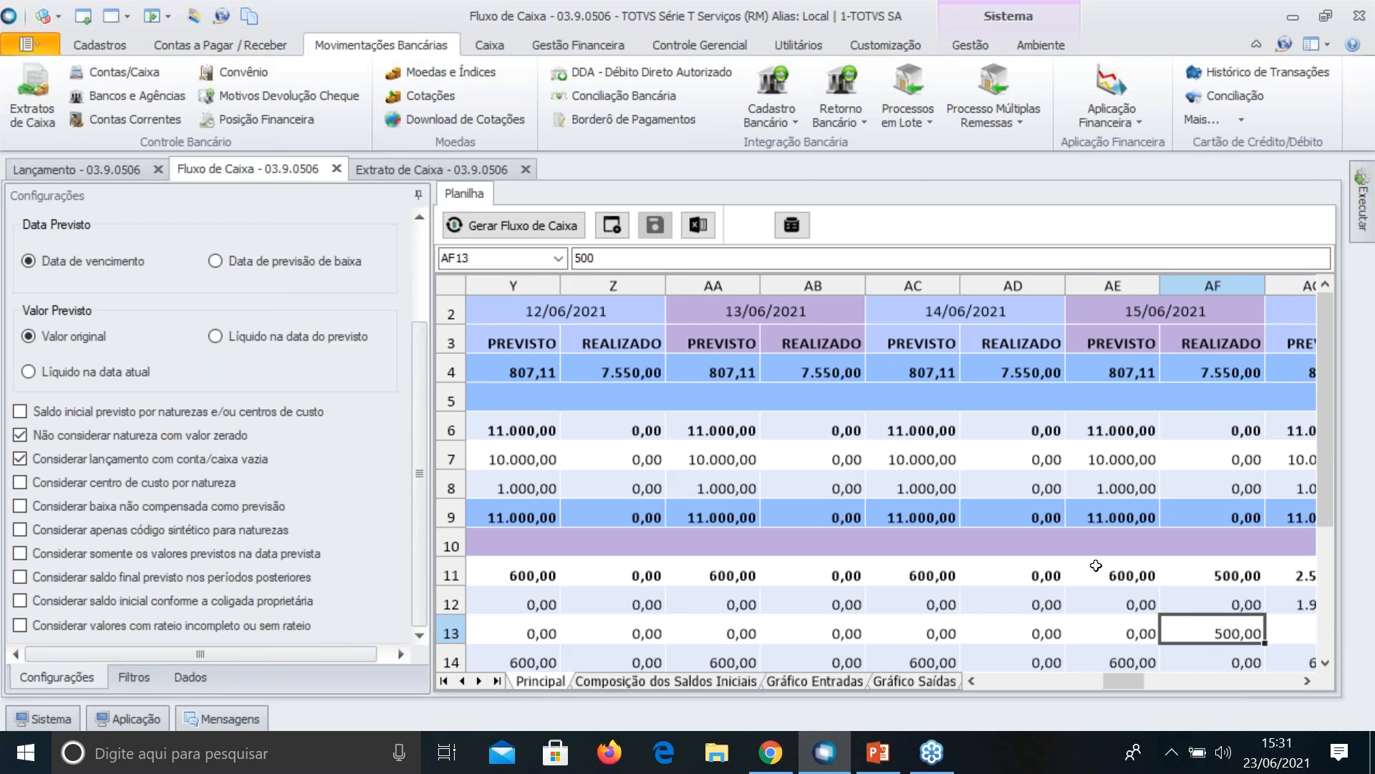
click(187, 677)
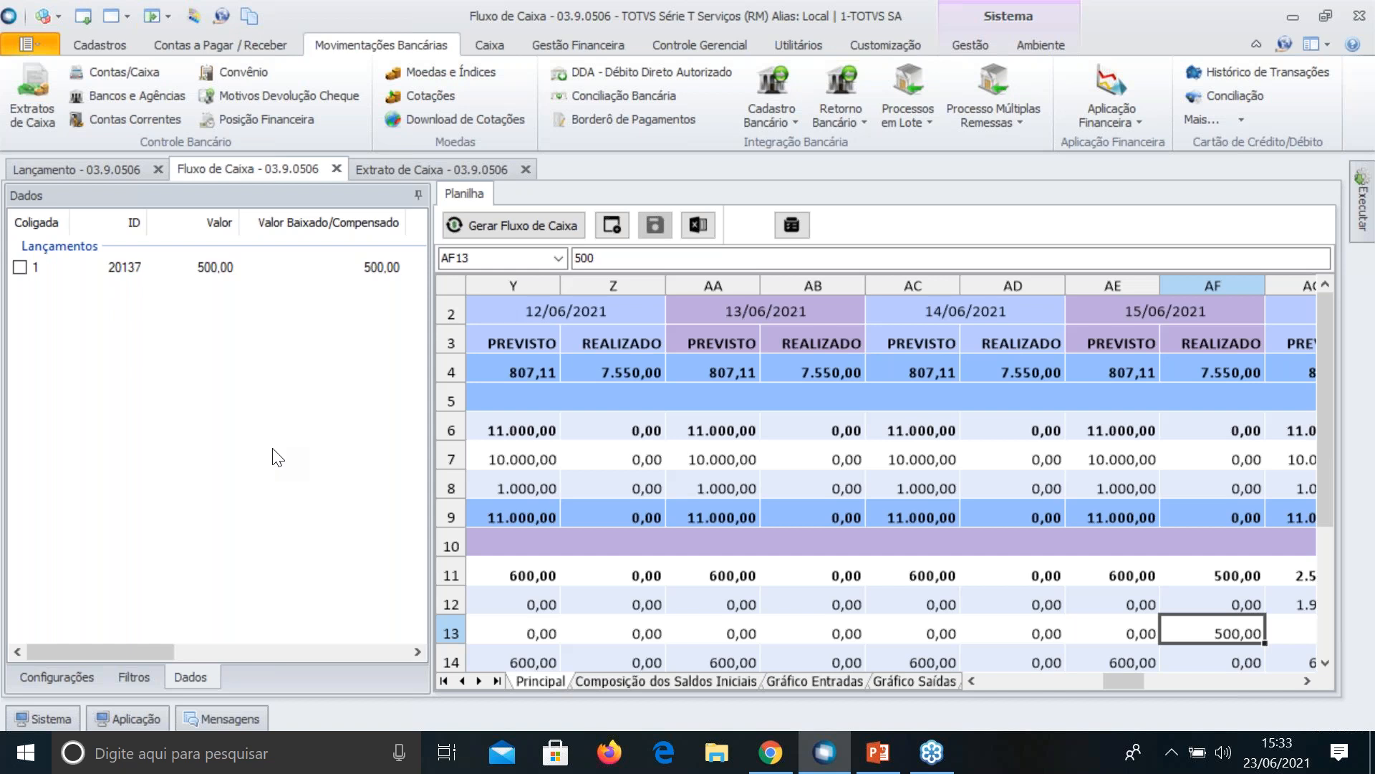
Open the Planejamento de Fluxo de Caixa records under financial management
click(574, 44)
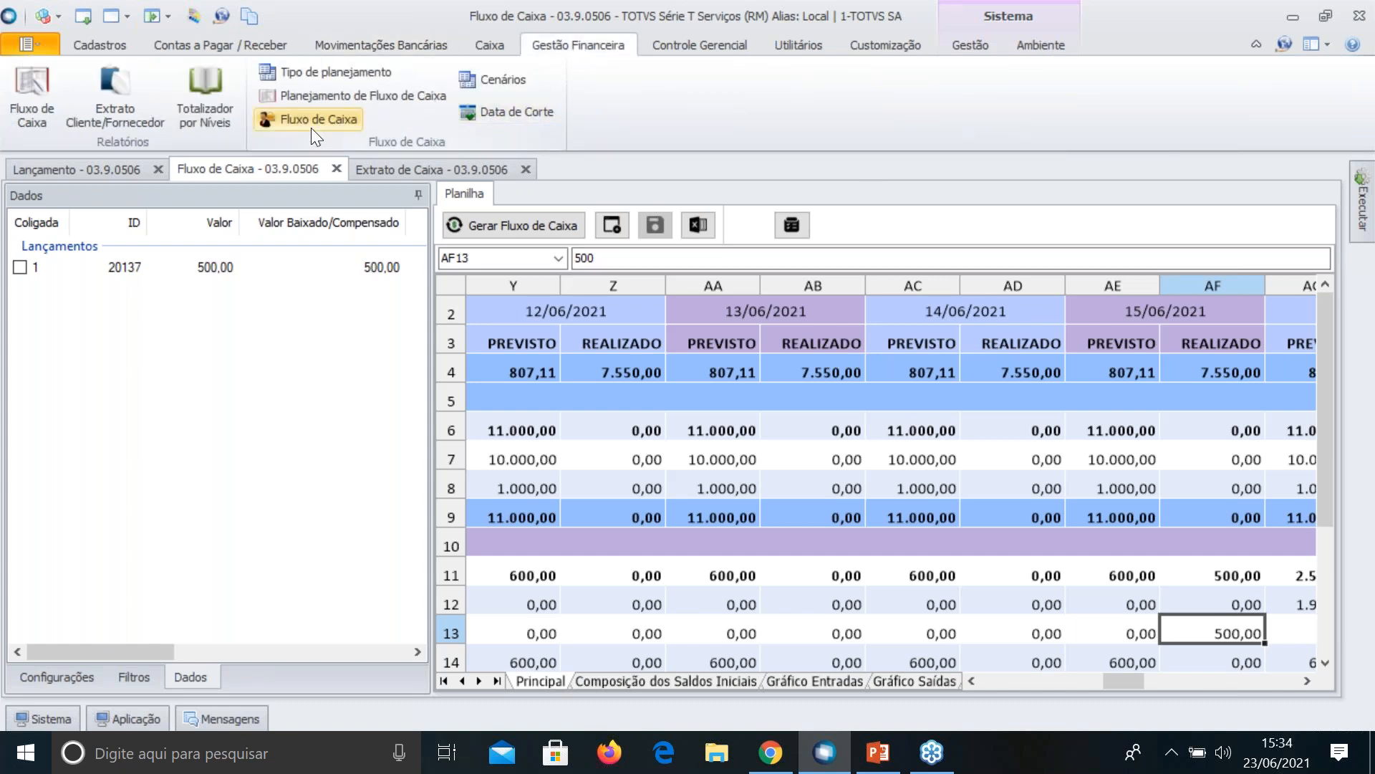
click(340, 99)
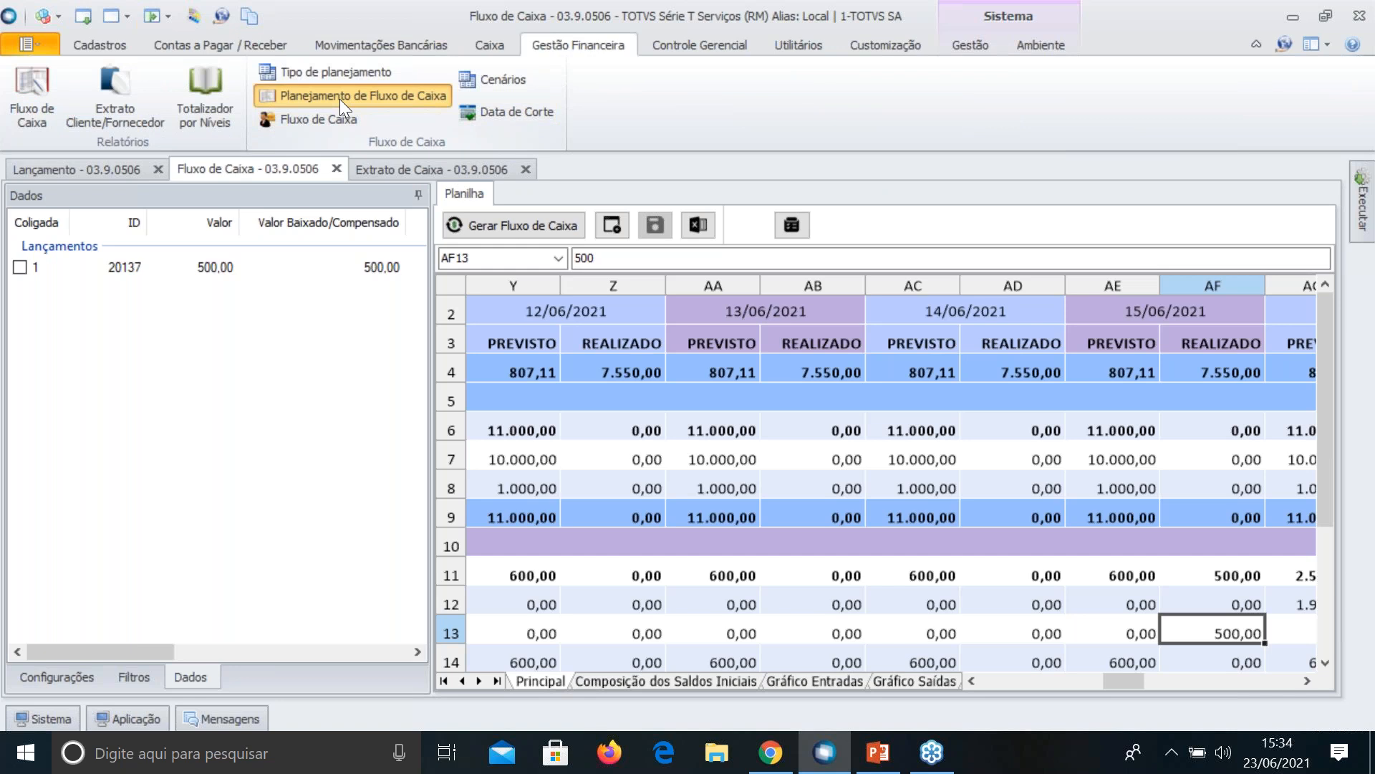
click(475, 179)
double_click(486, 164)
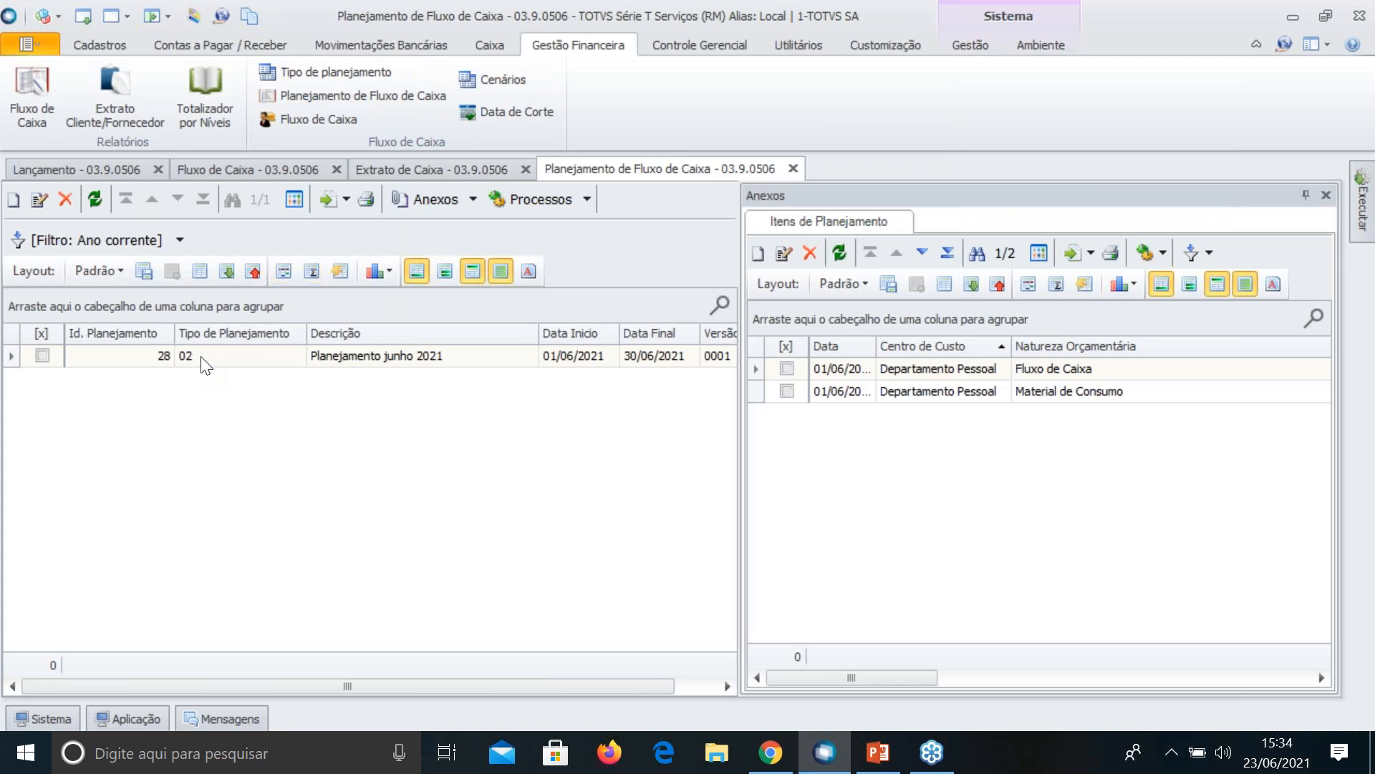
Open the Planejamento junho 2021 record and examine its linked planning type, leaving the type without changes
double_click(201, 357)
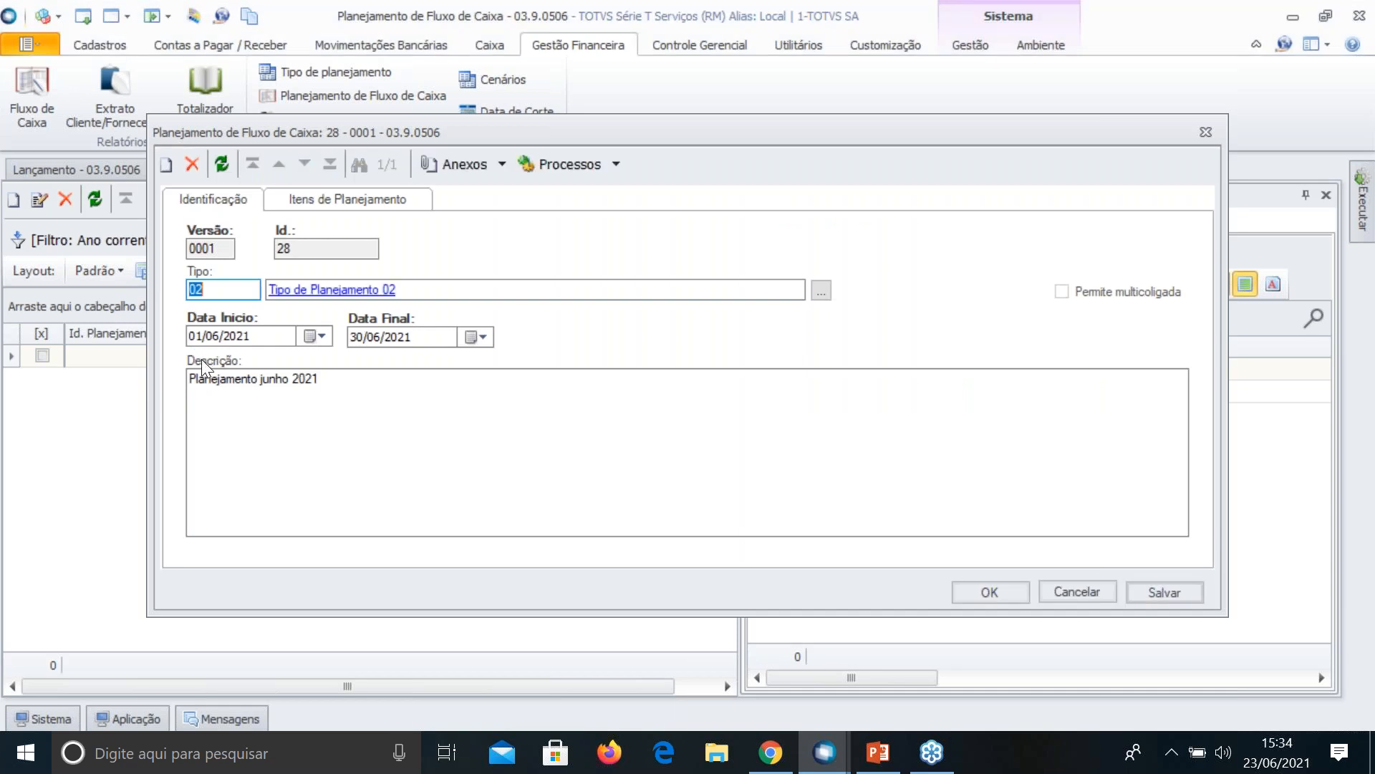
key(Tab)
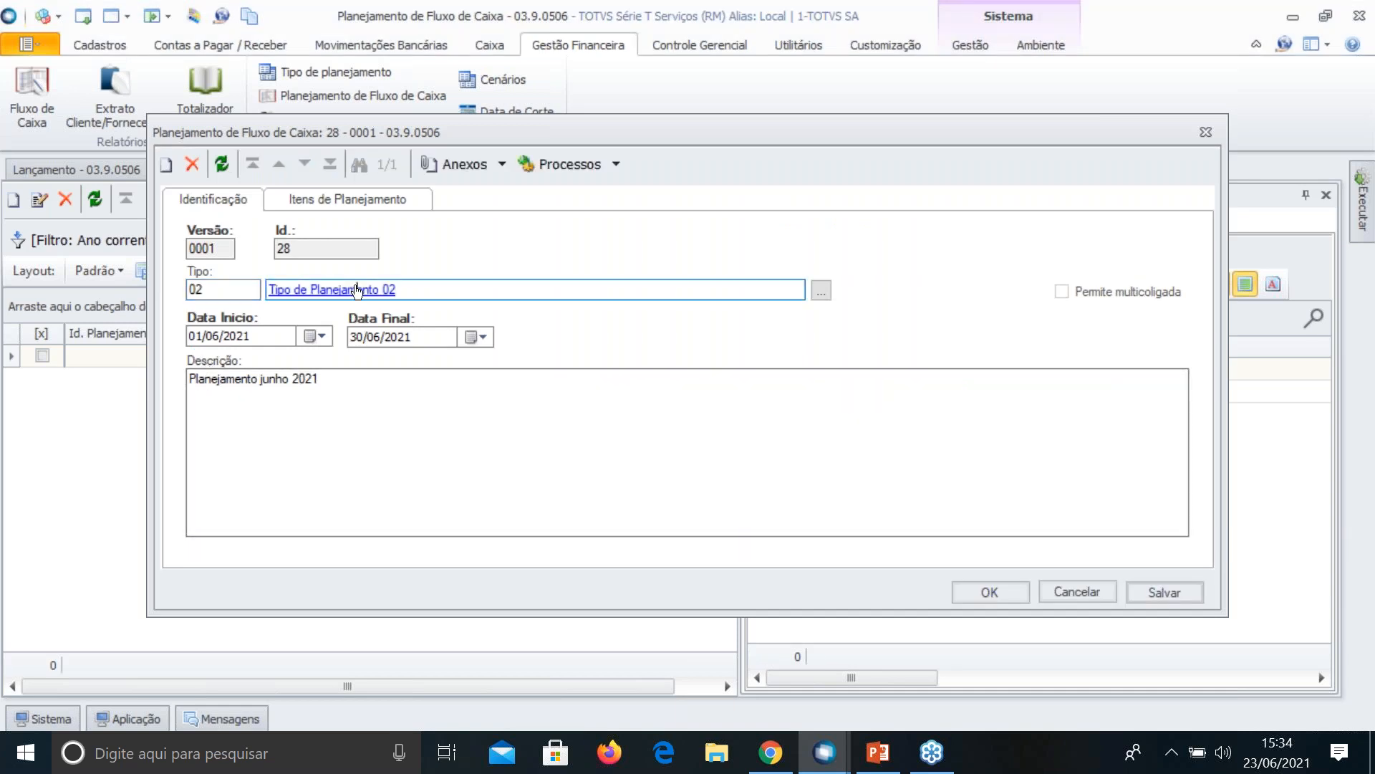
click(343, 290)
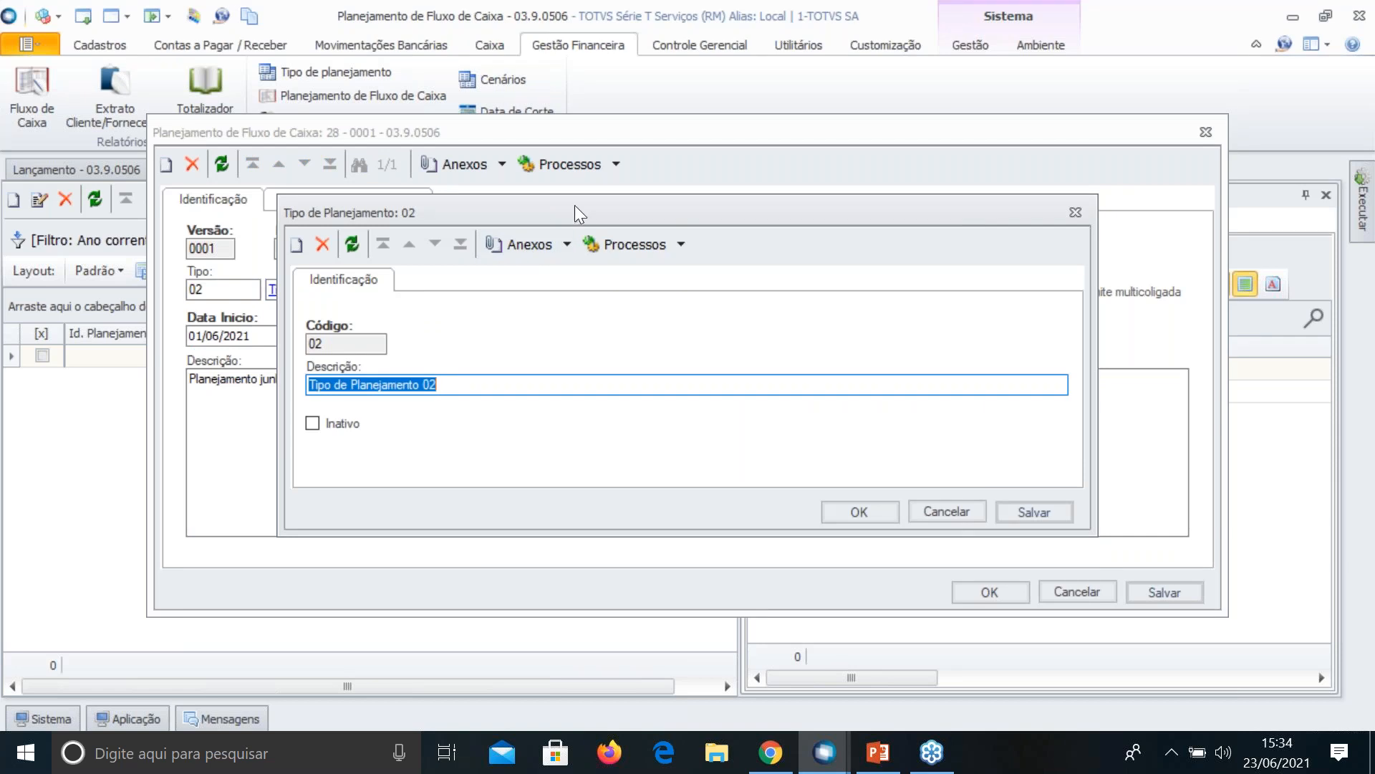
drag(576, 217, 751, 166)
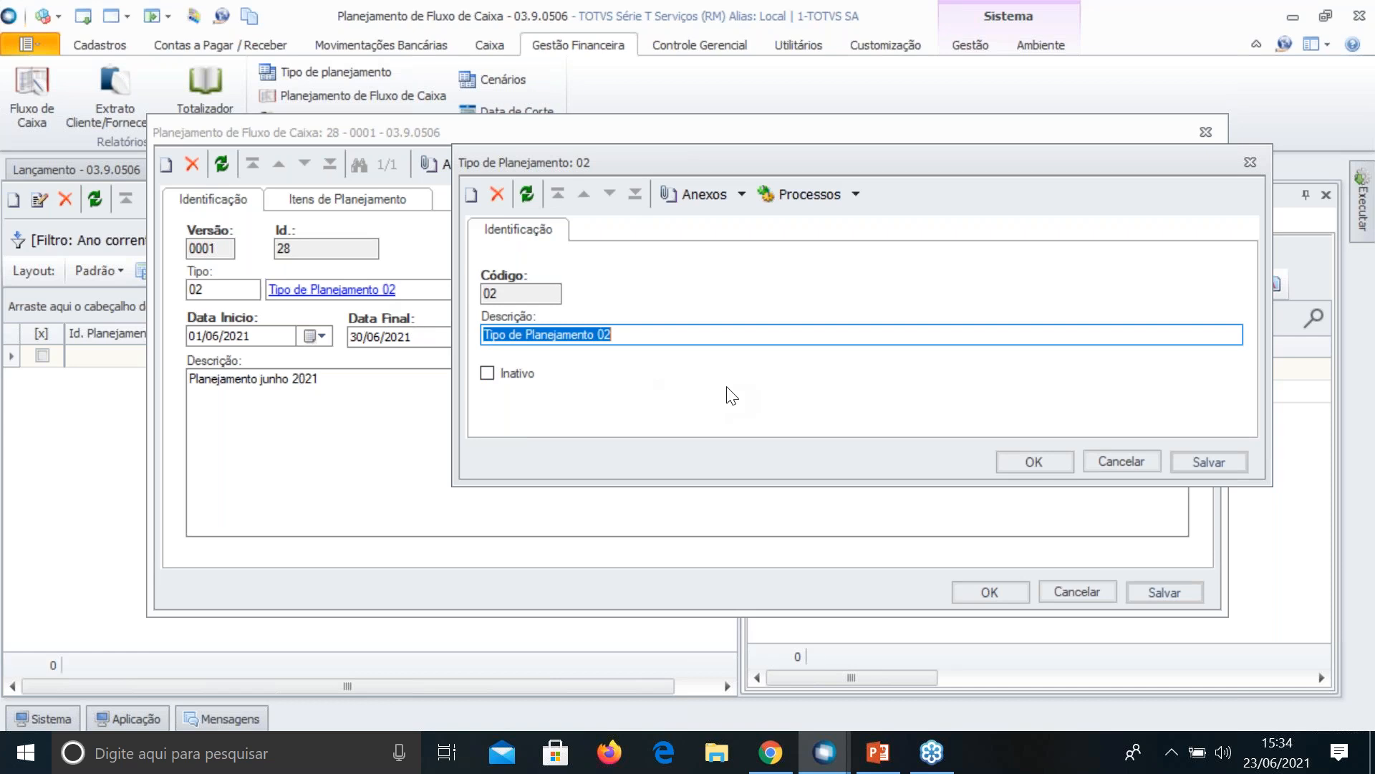
click(1145, 460)
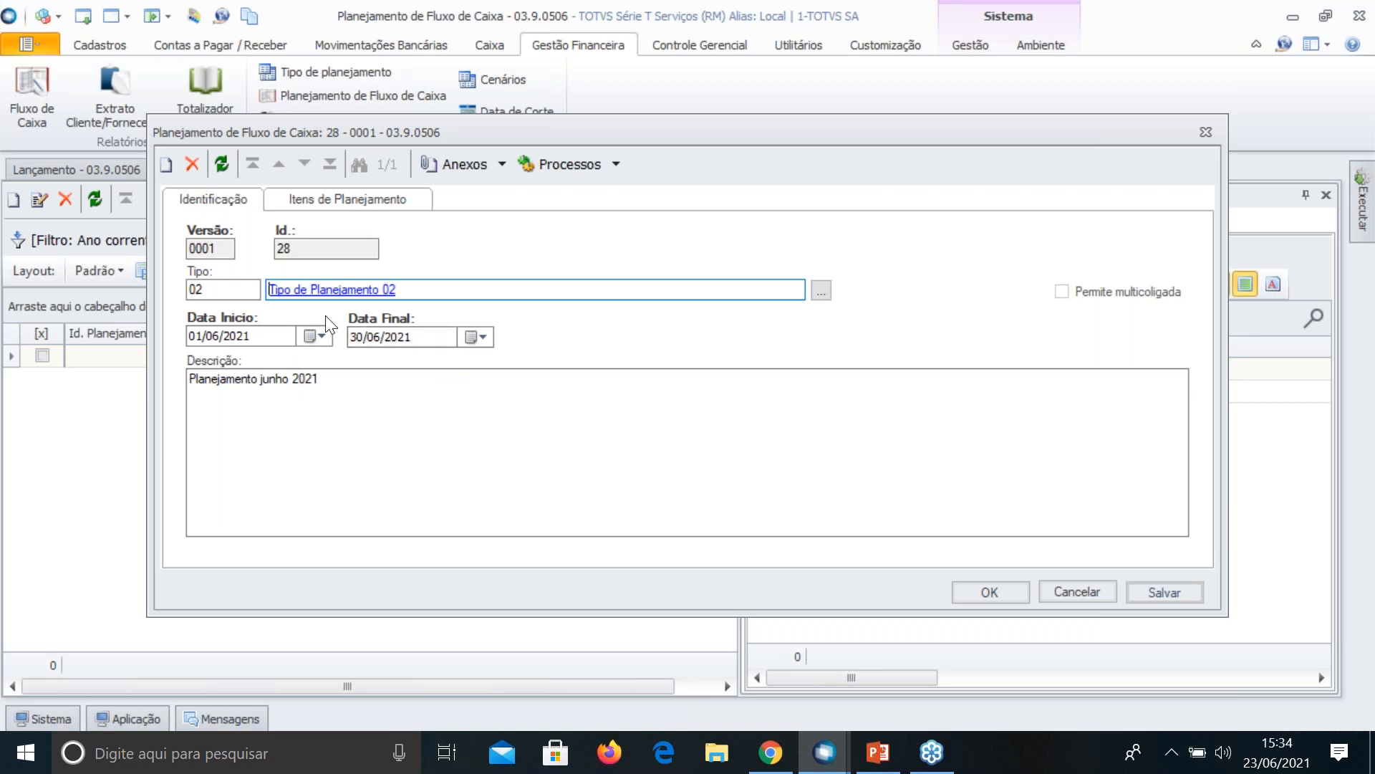
Open the Fluxo de Caixa item among the planning items and examine its cost centre and budget nature
click(334, 193)
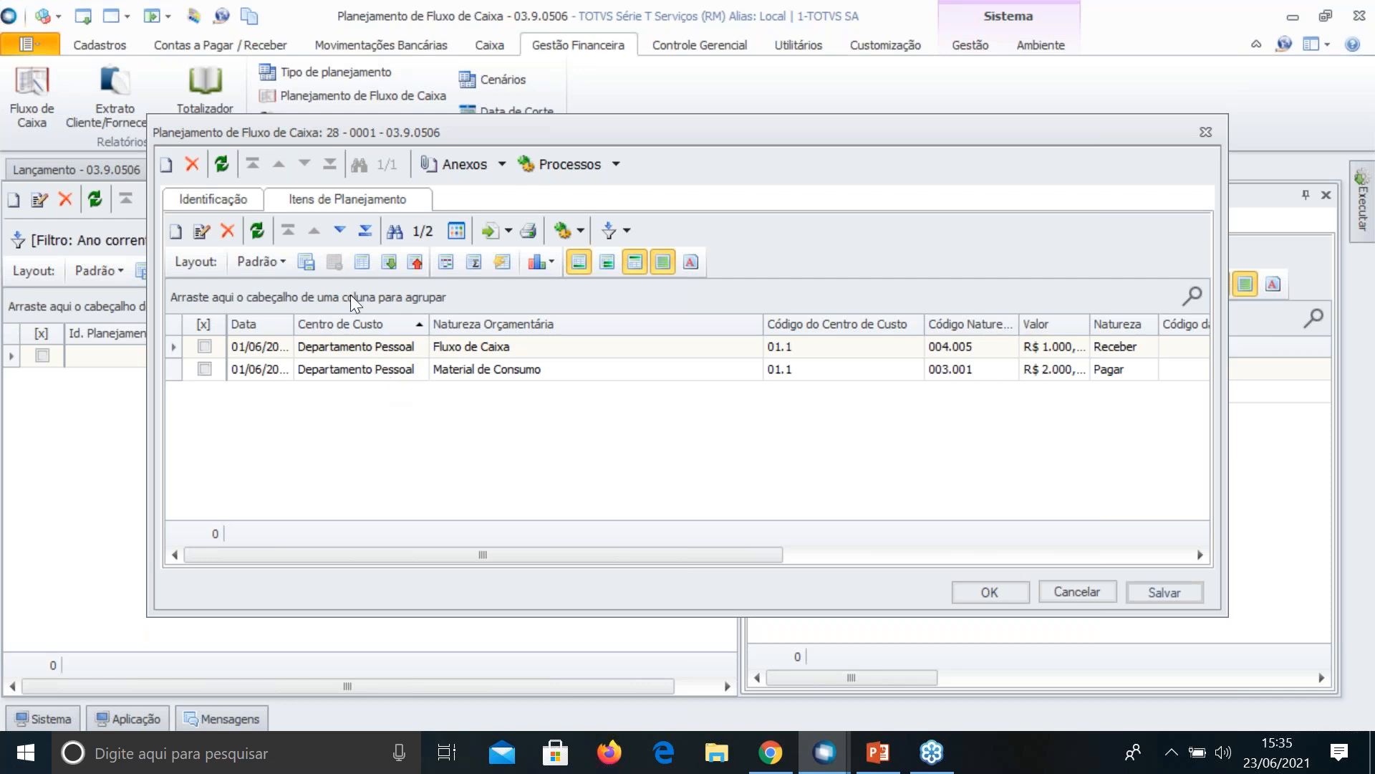
click(356, 346)
double_click(355, 346)
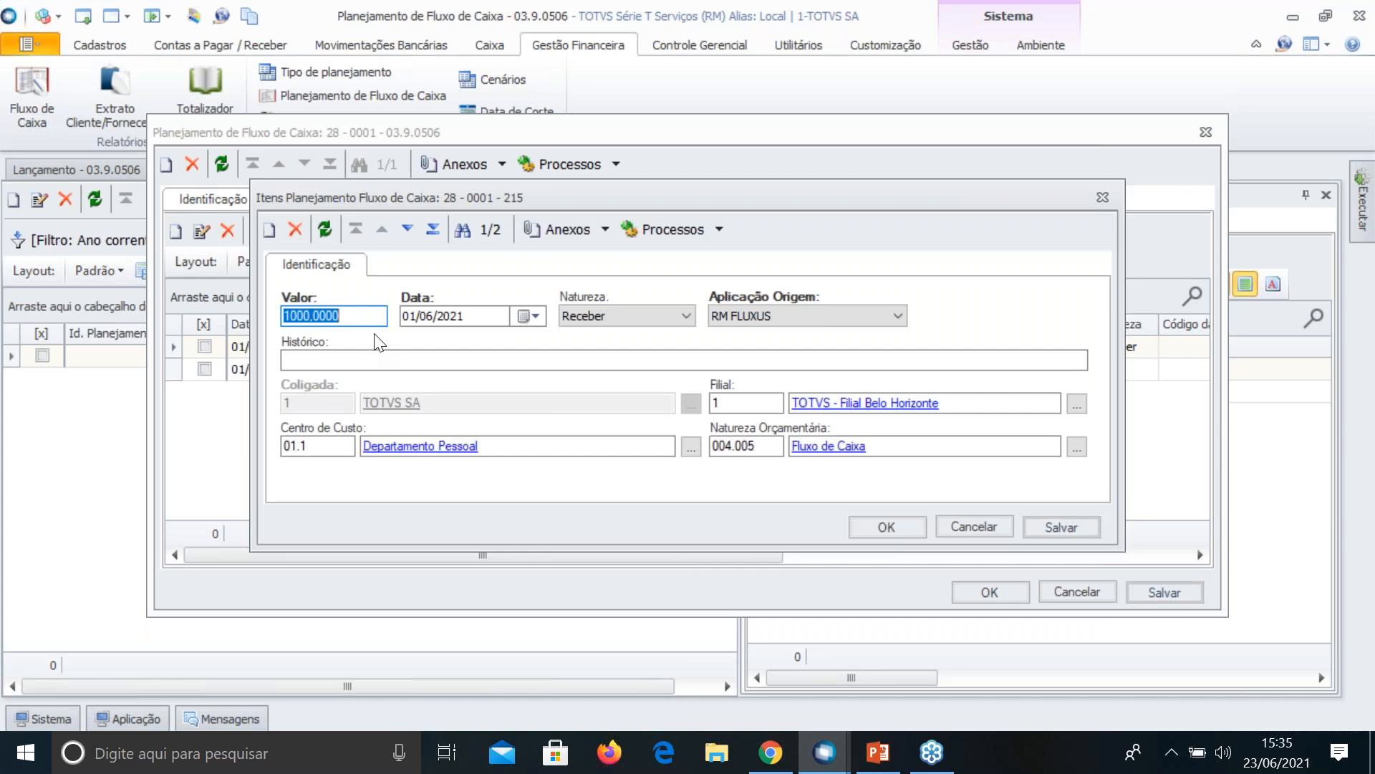
drag(490, 188, 574, 172)
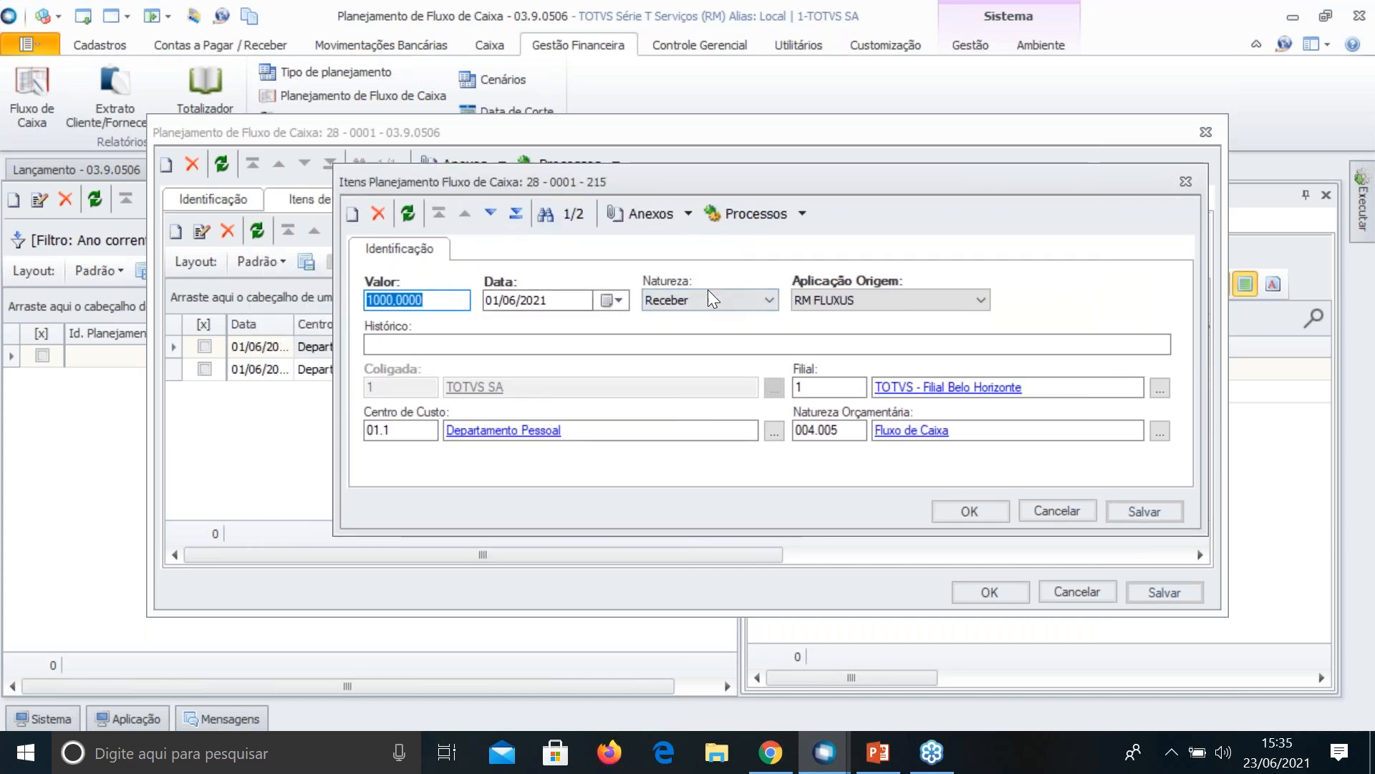
click(399, 428)
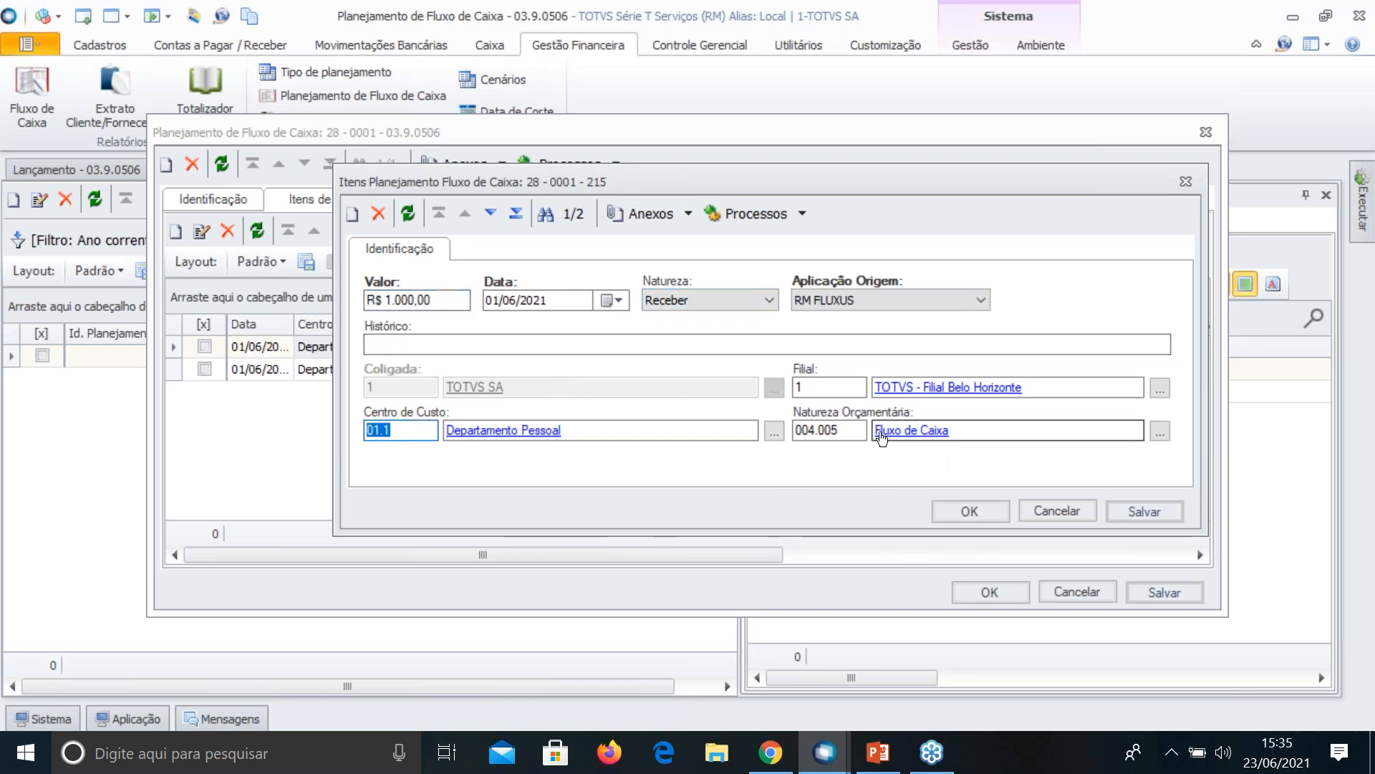
click(824, 430)
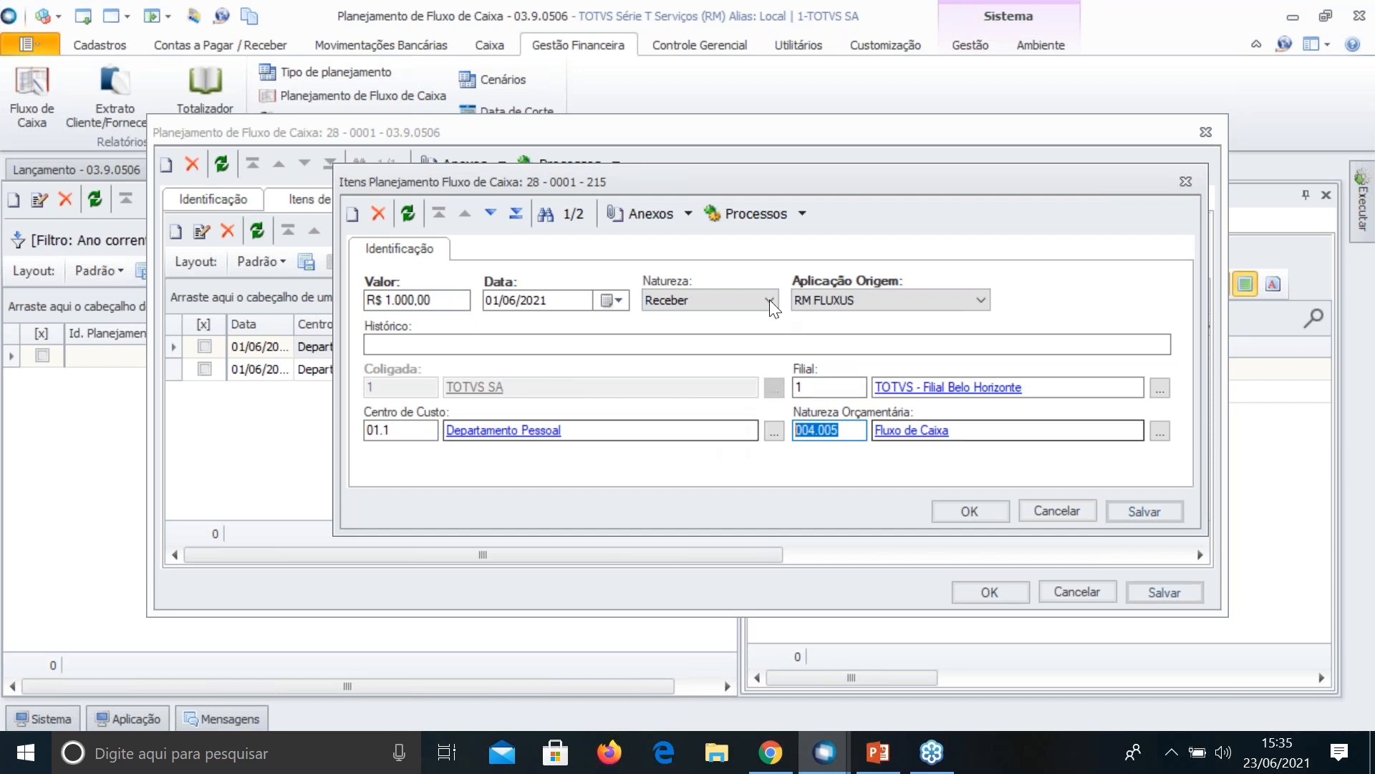
Go to the last planning item and examine its cost centre and branch
click(513, 213)
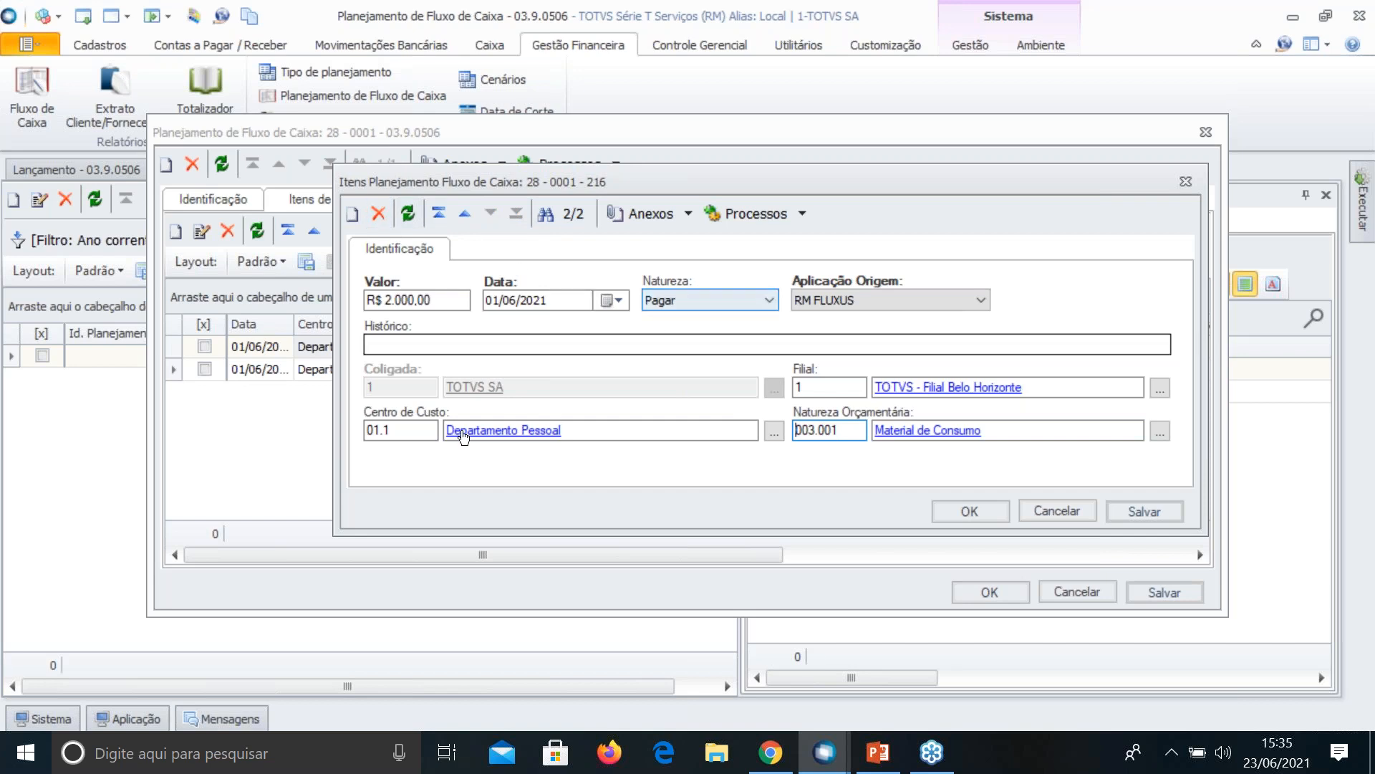
click(405, 433)
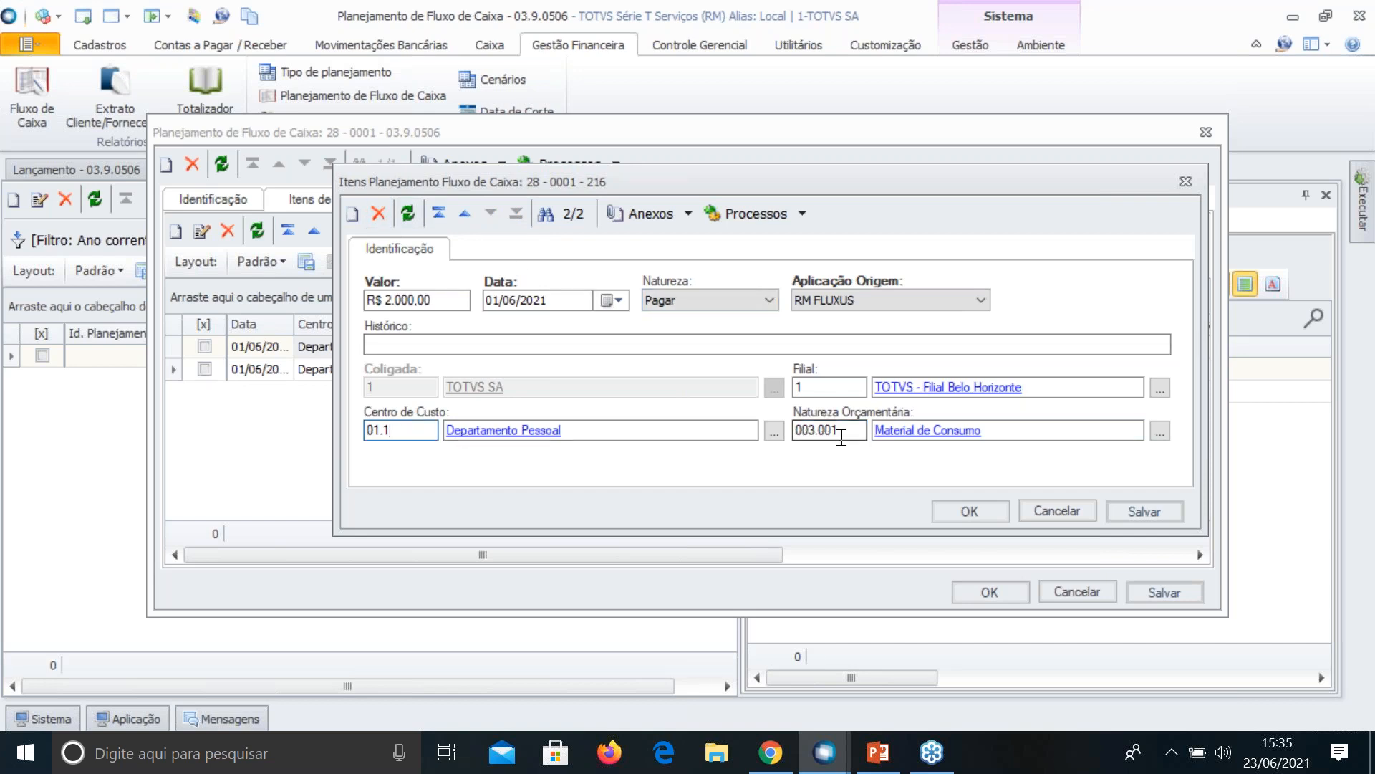
click(838, 385)
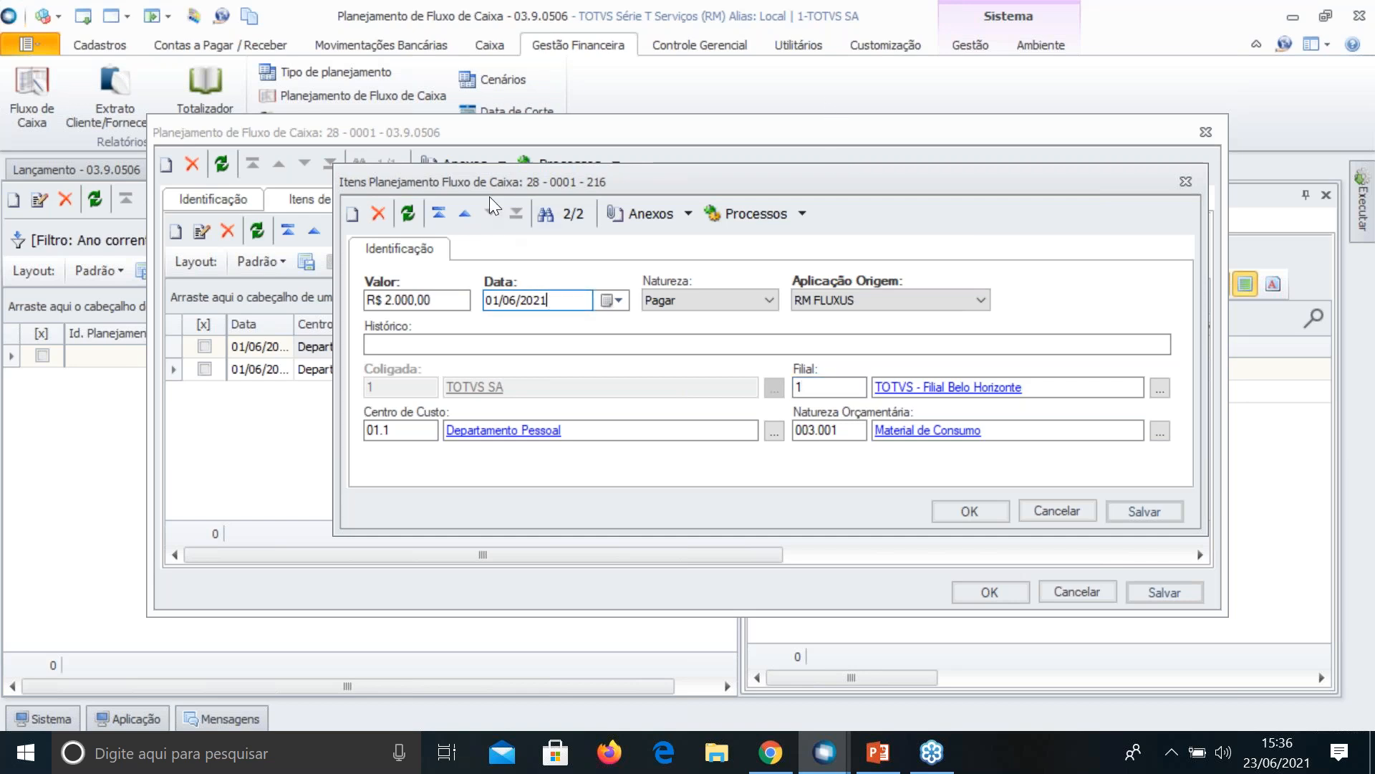
Return to the Receber planning item for review, and close the item and the planning record without saving
click(464, 213)
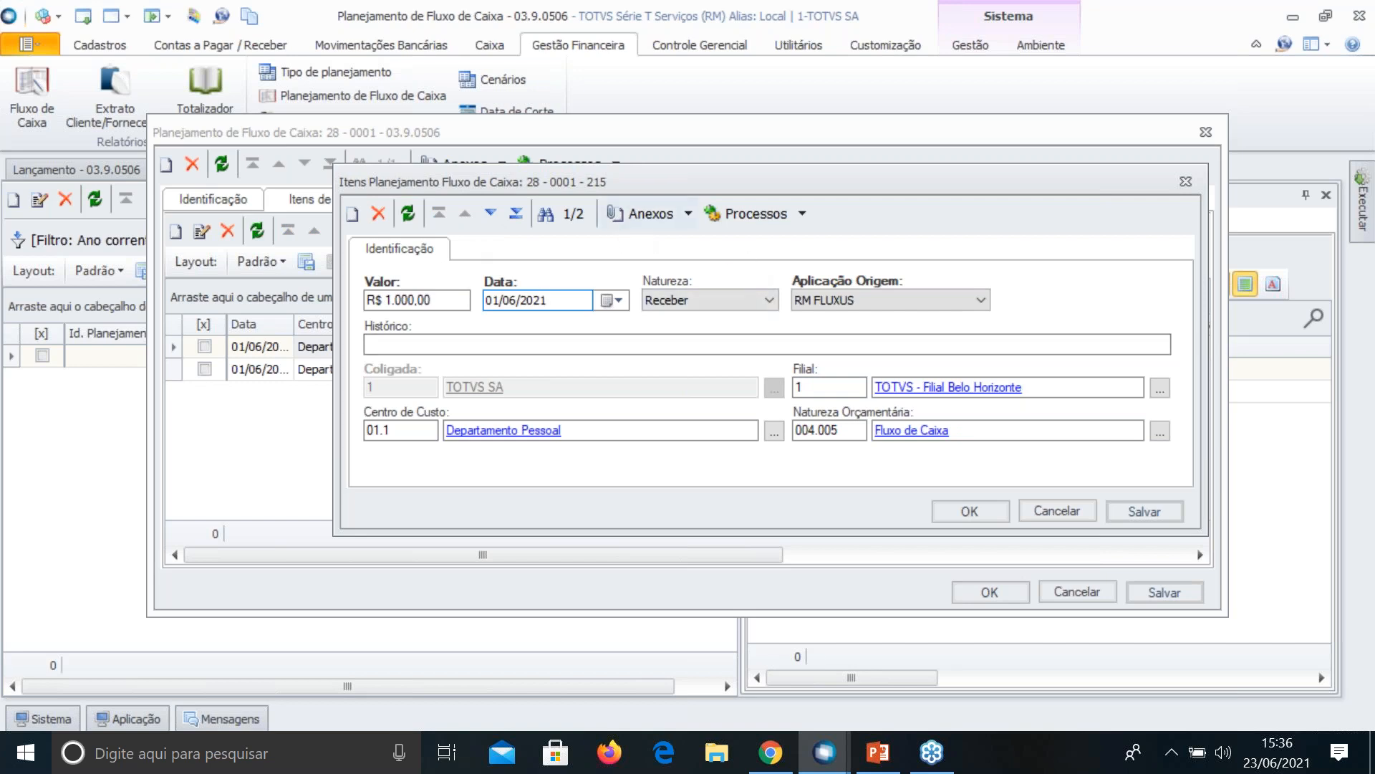
drag(671, 191, 686, 188)
drag(833, 165, 583, 243)
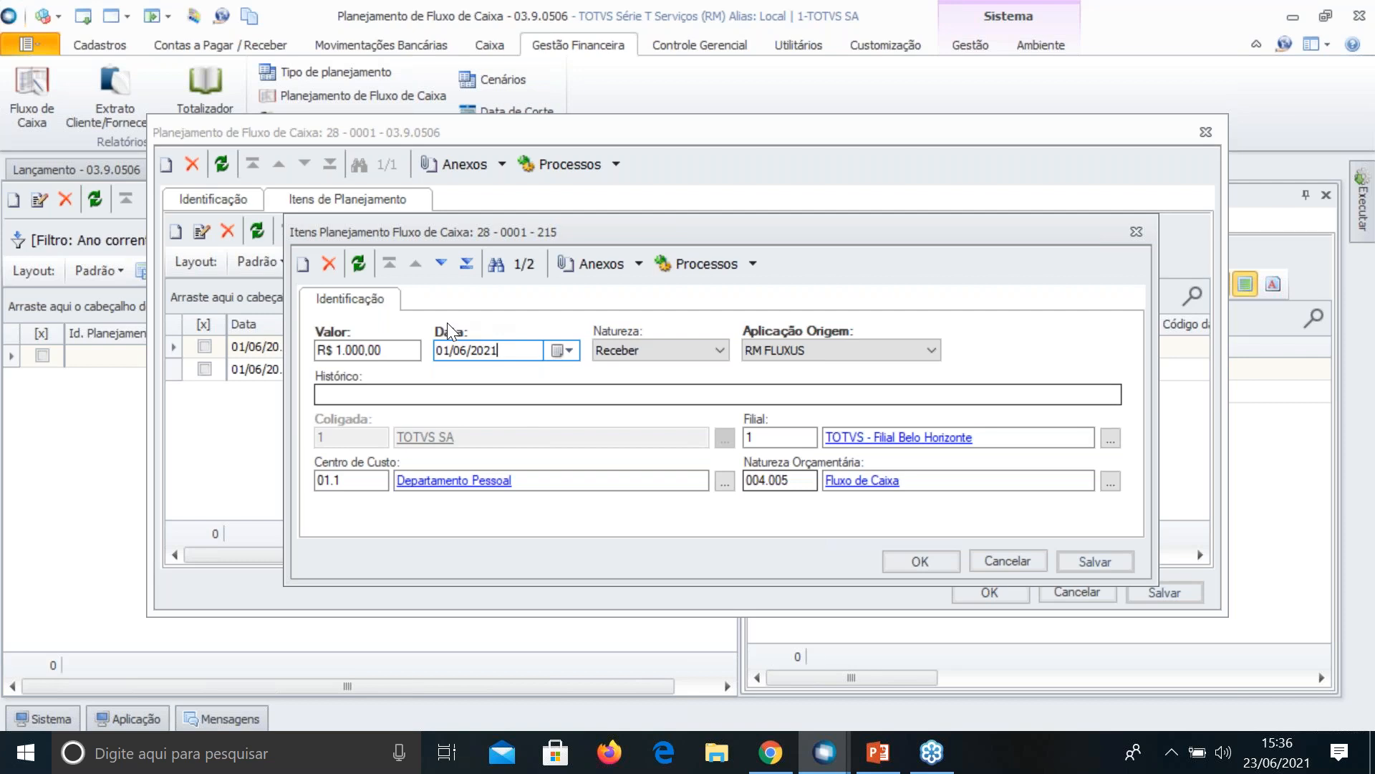
click(1011, 558)
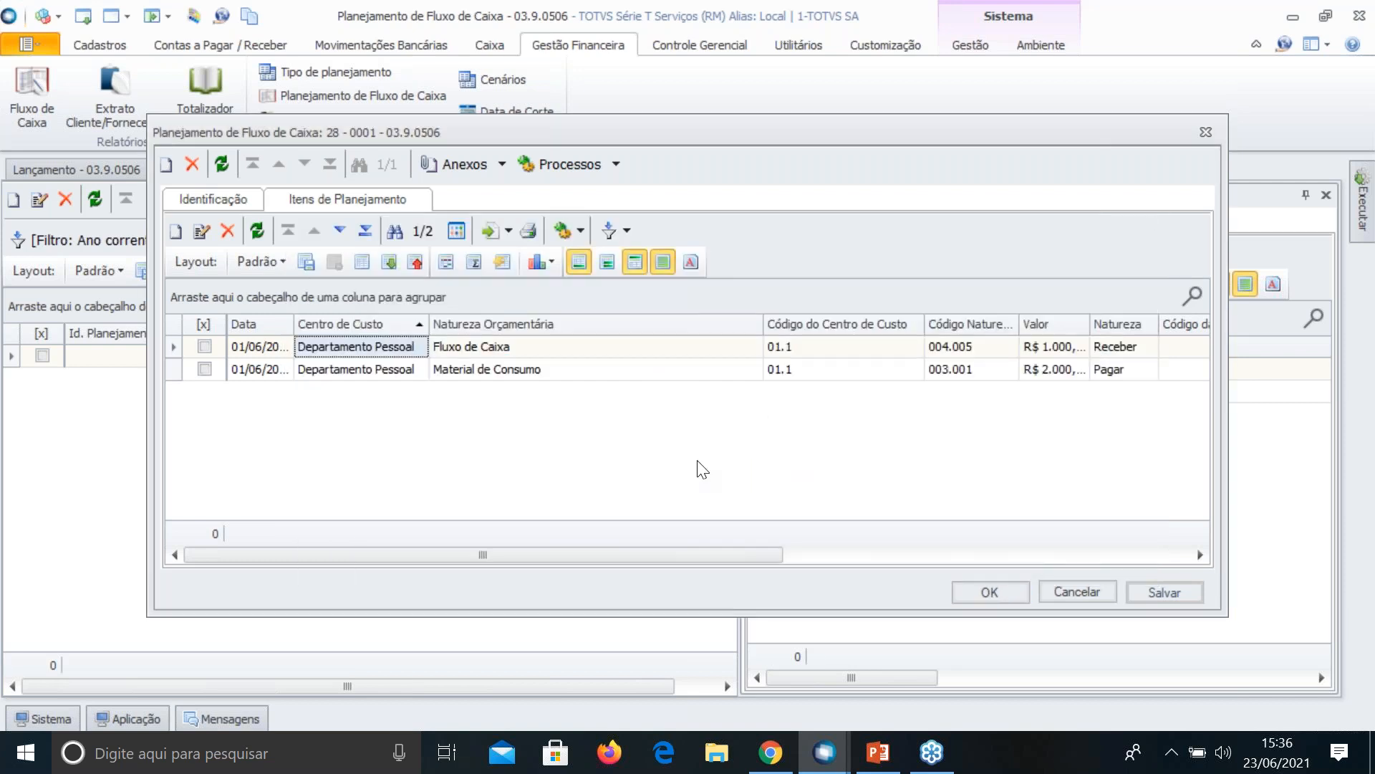
click(1012, 588)
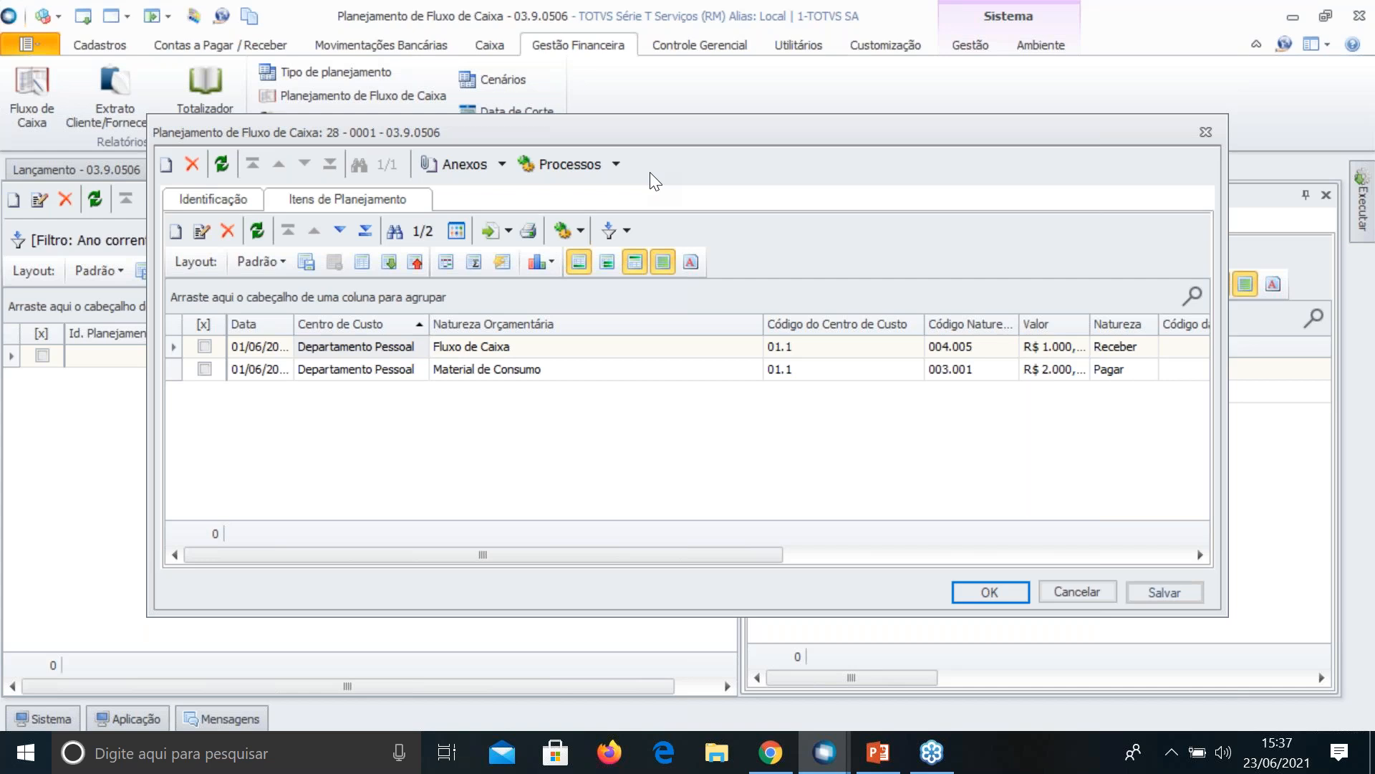
click(1102, 599)
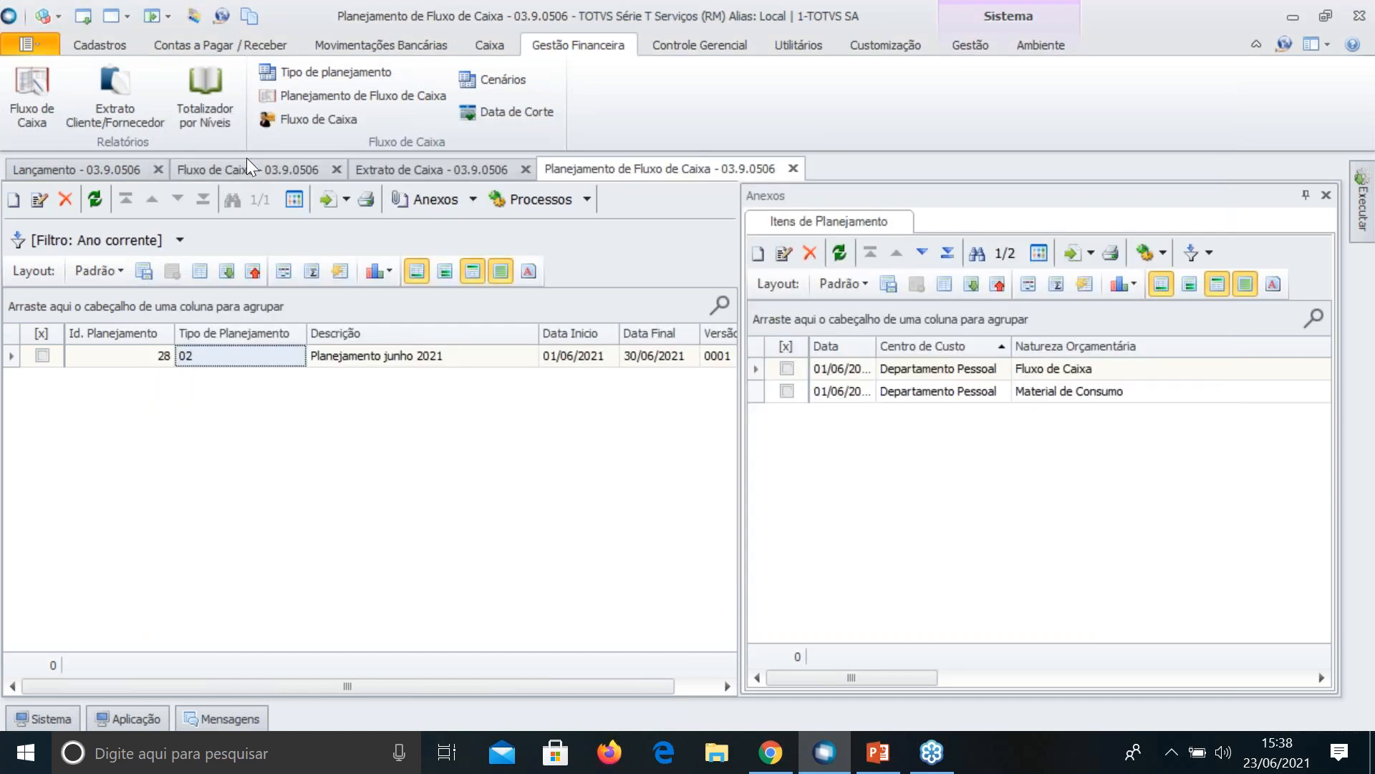
In the cash flow's settings, open the planning lookup and list the records by Descrição with the filter %
click(247, 161)
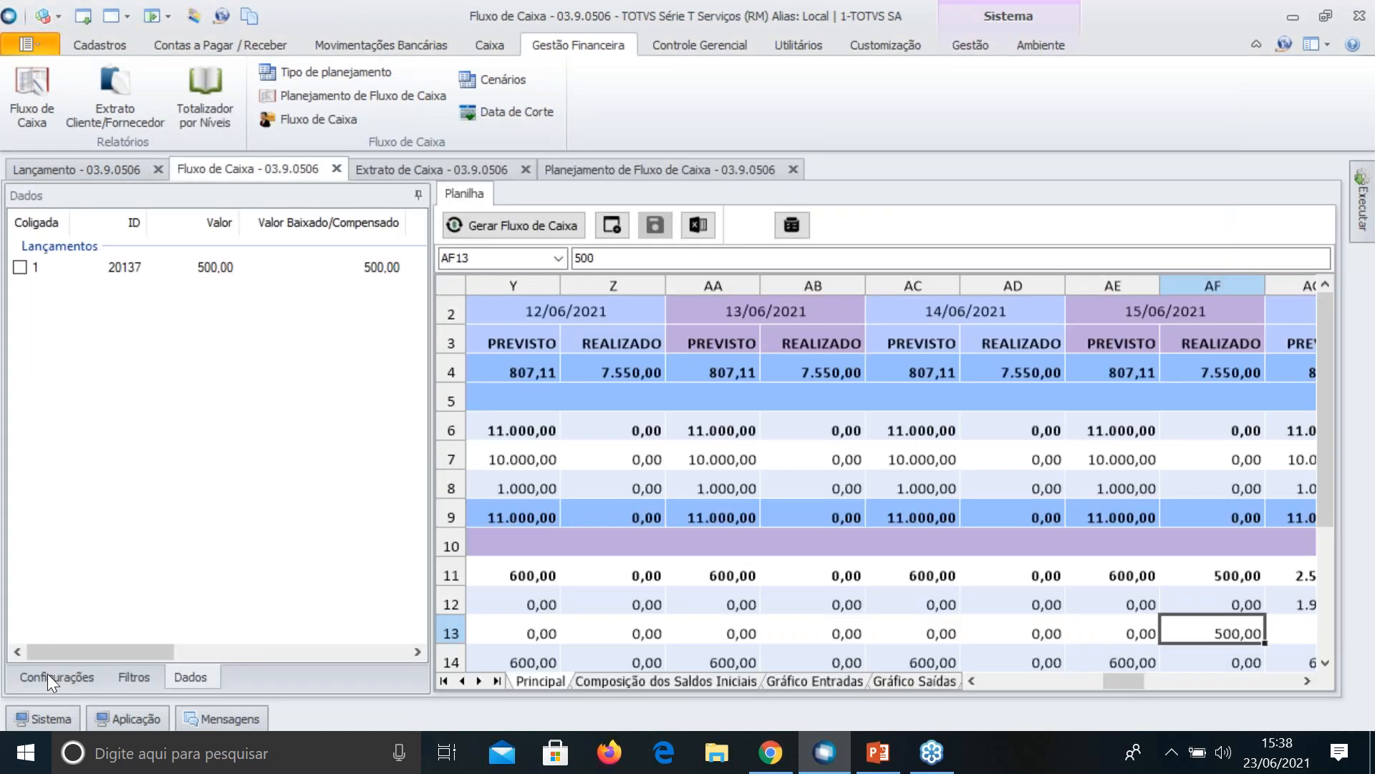
click(47, 674)
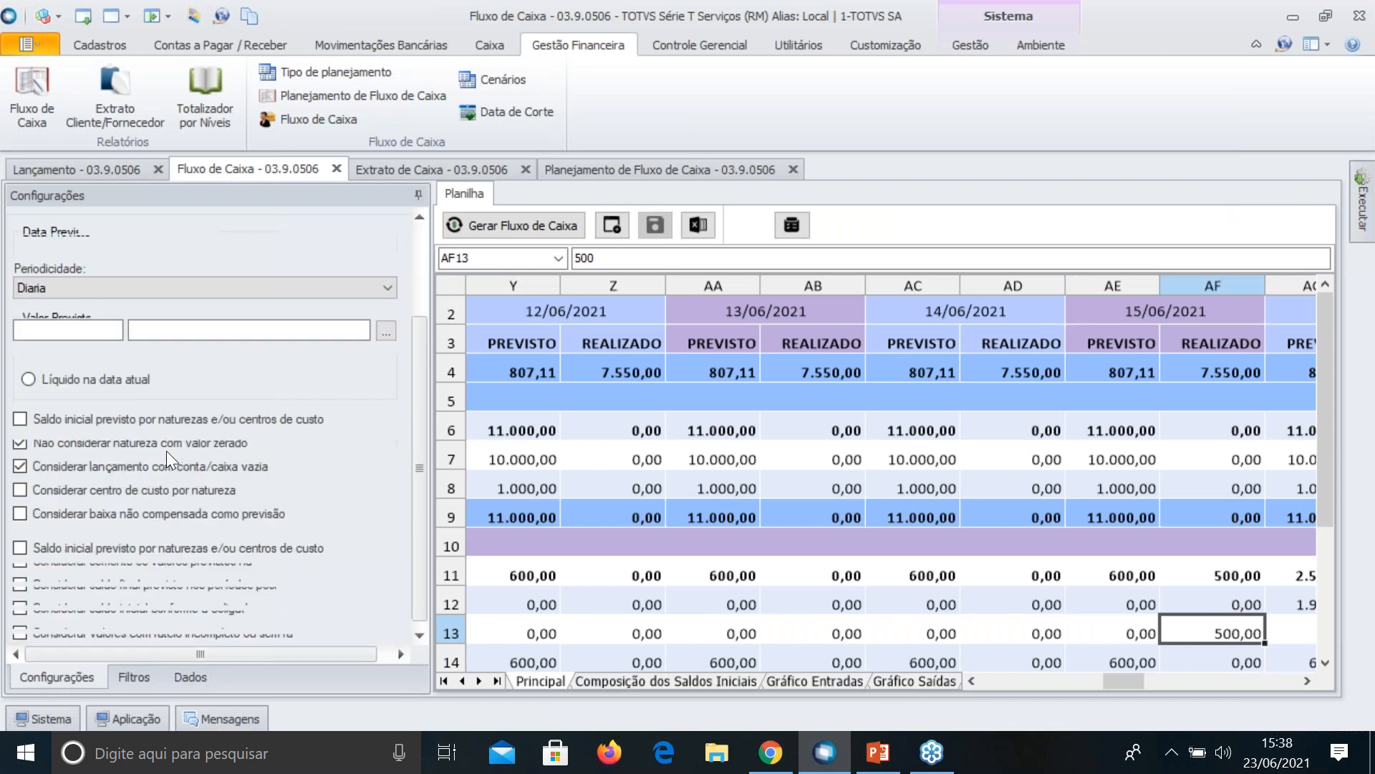
click(387, 330)
click(553, 269)
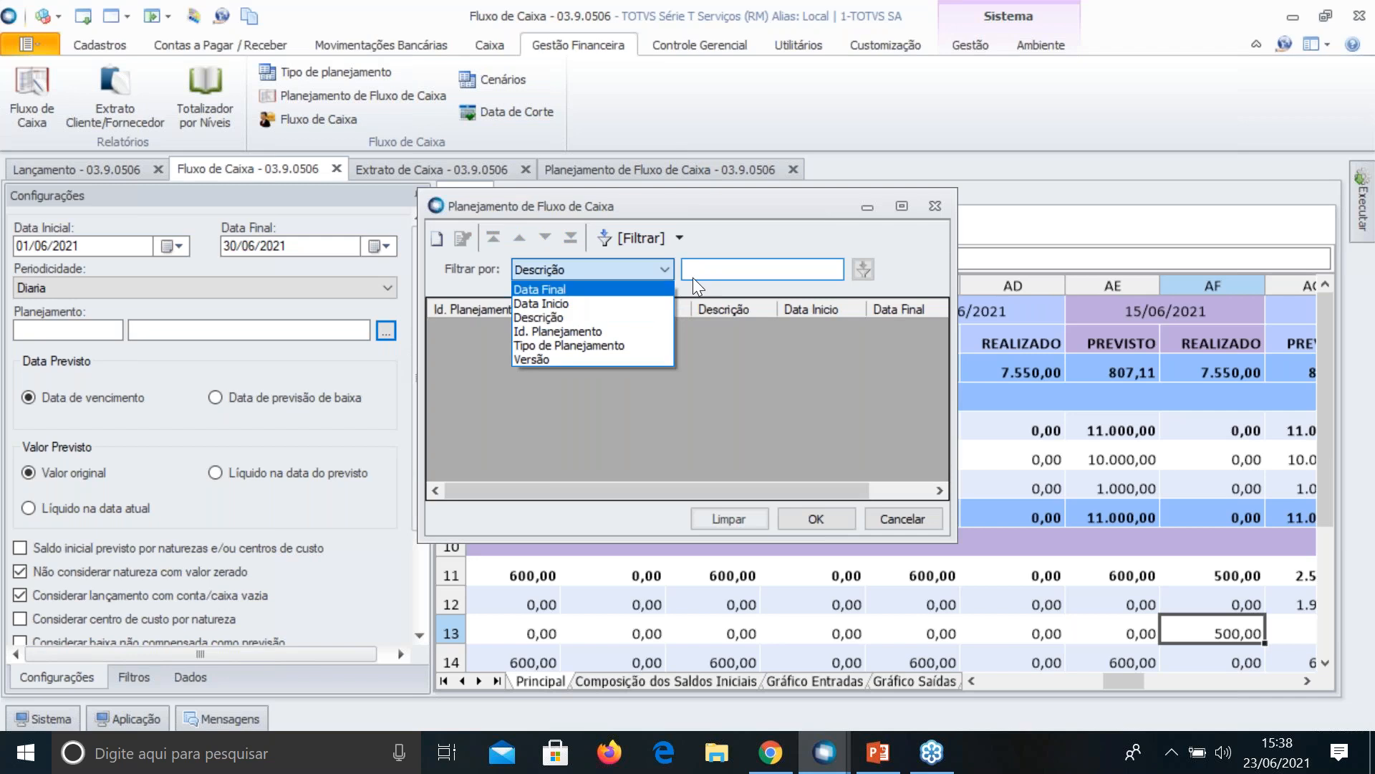
click(558, 318)
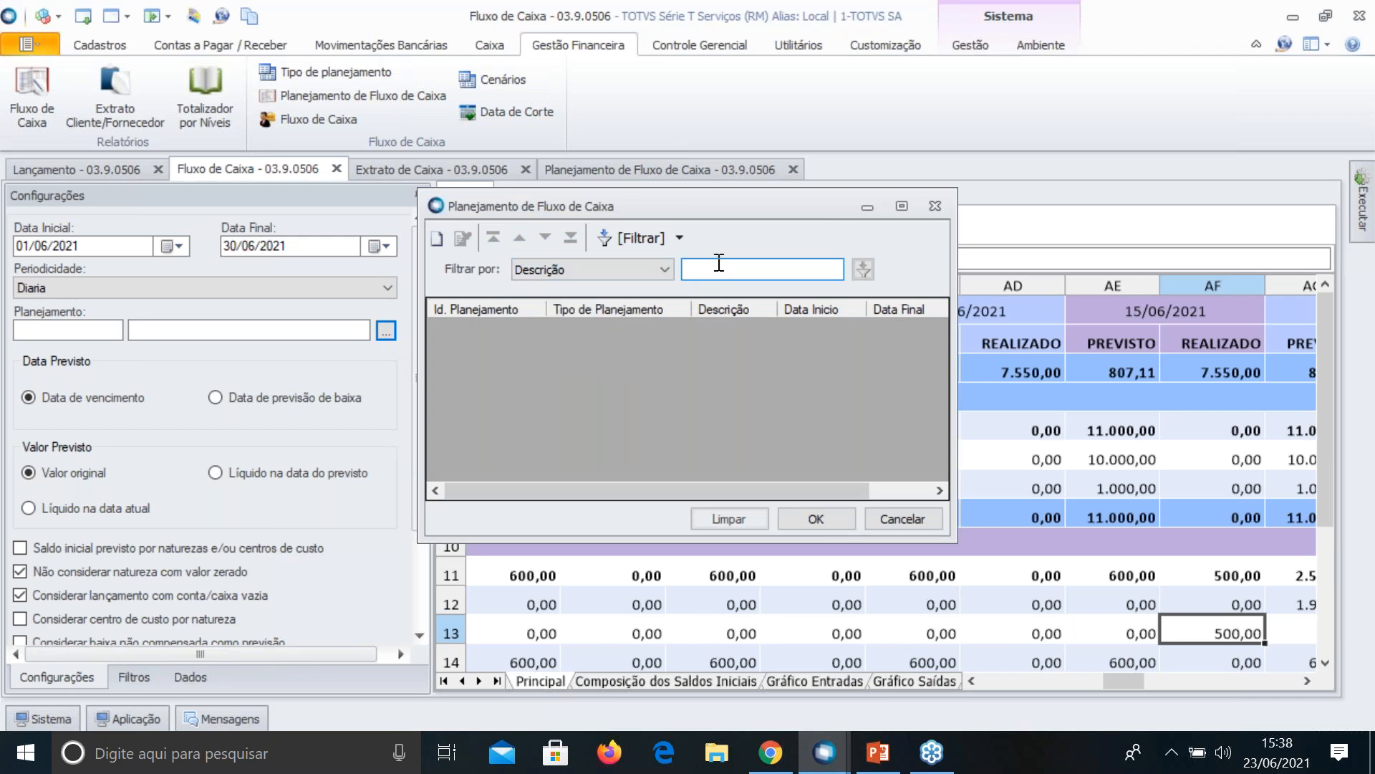
text(%)
key(Return)
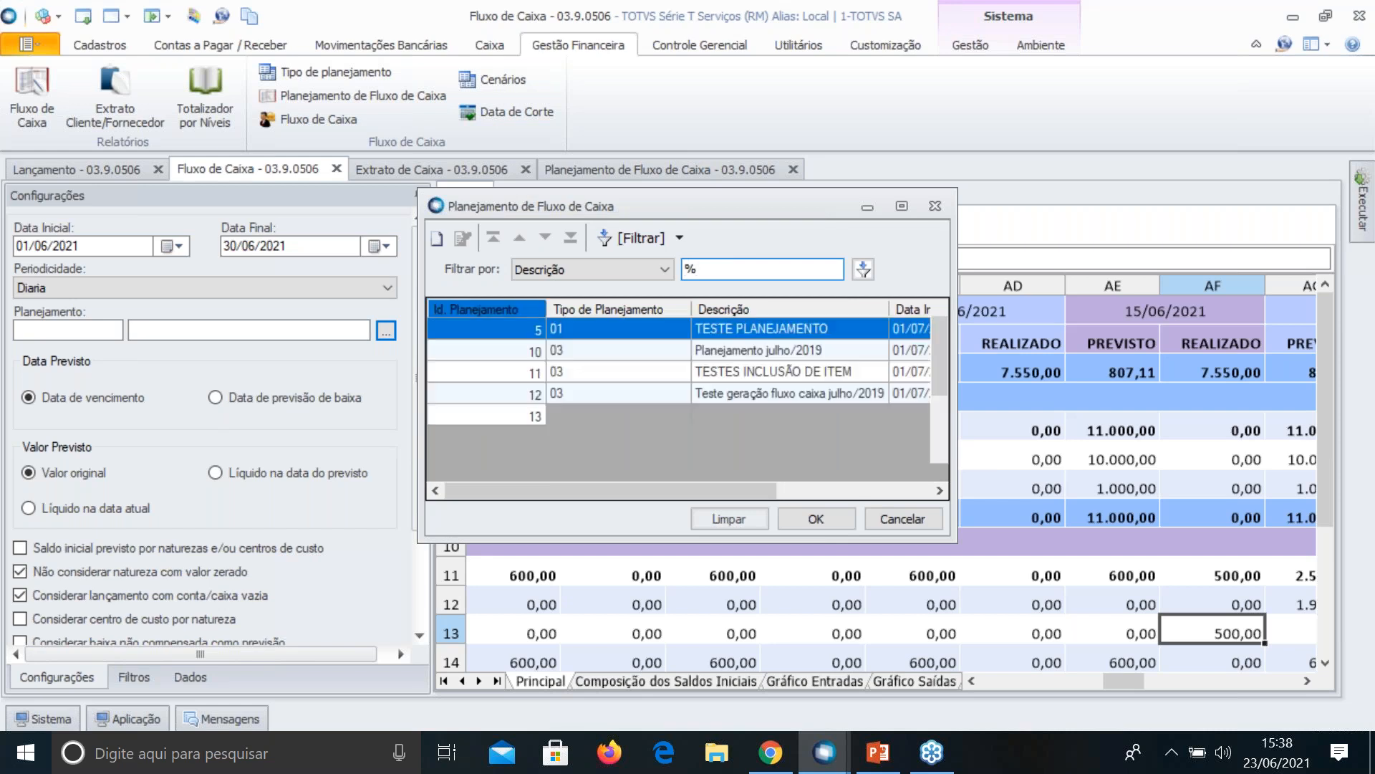
Assign planning 28, Planejamento junho 2021, to the cash flow and regenerate the spreadsheet to view the 01/06/2021 columns
click(487, 308)
scroll(487, 310, down, 2)
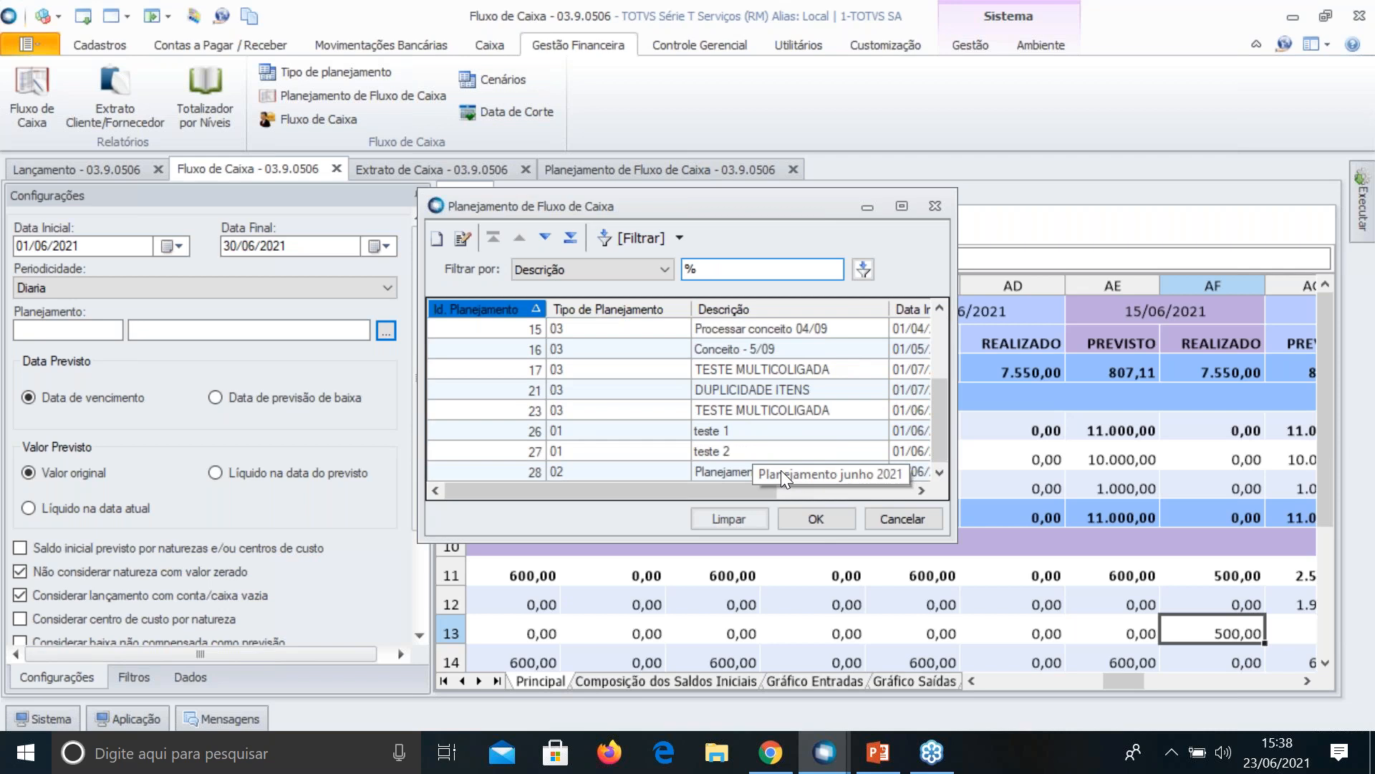
click(781, 470)
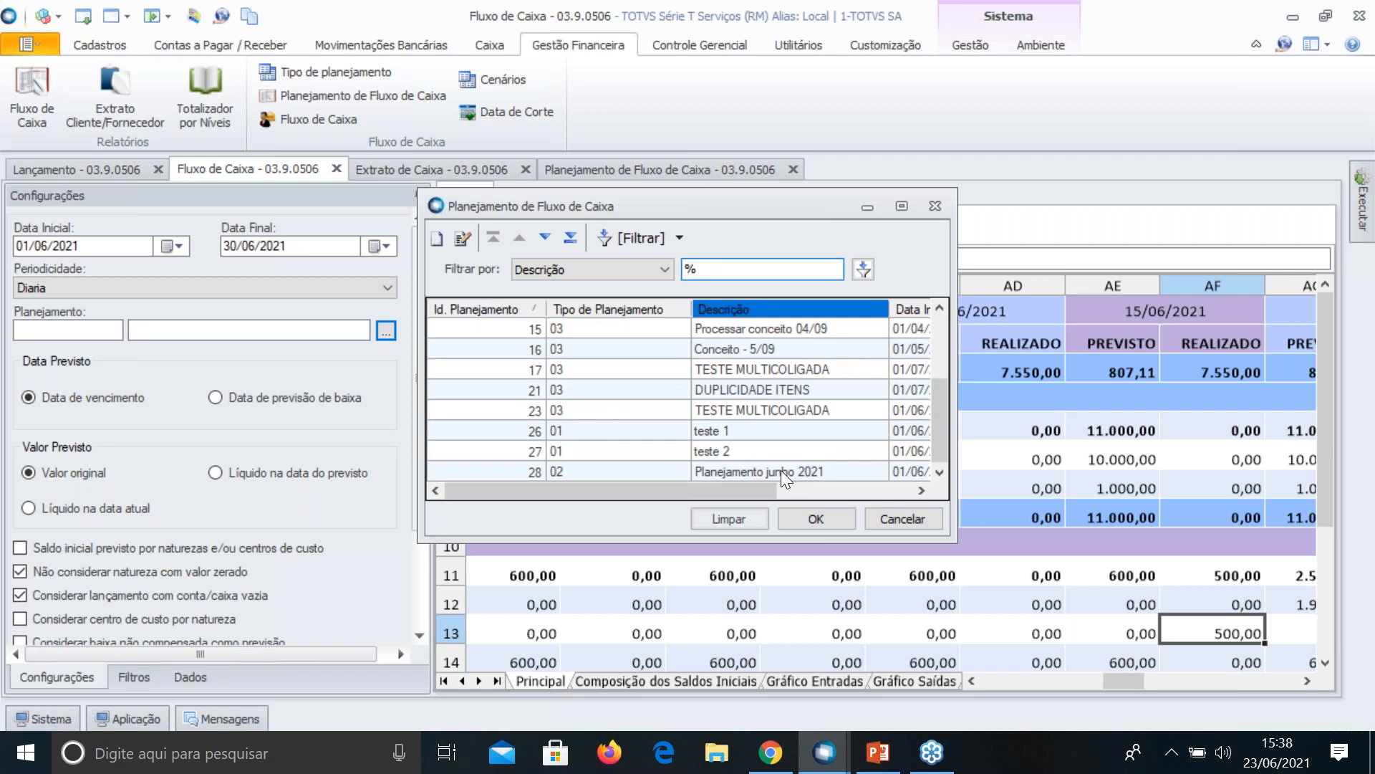
click(813, 516)
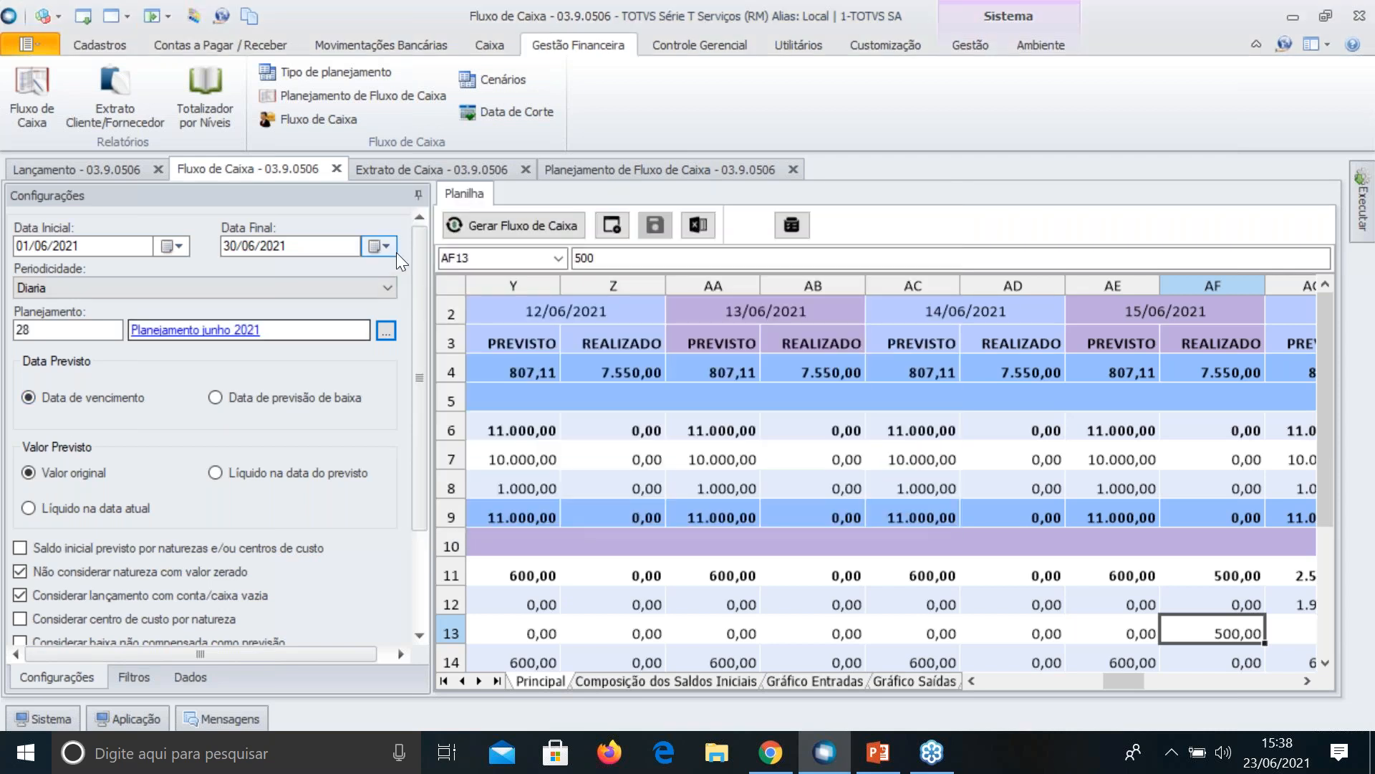
click(513, 226)
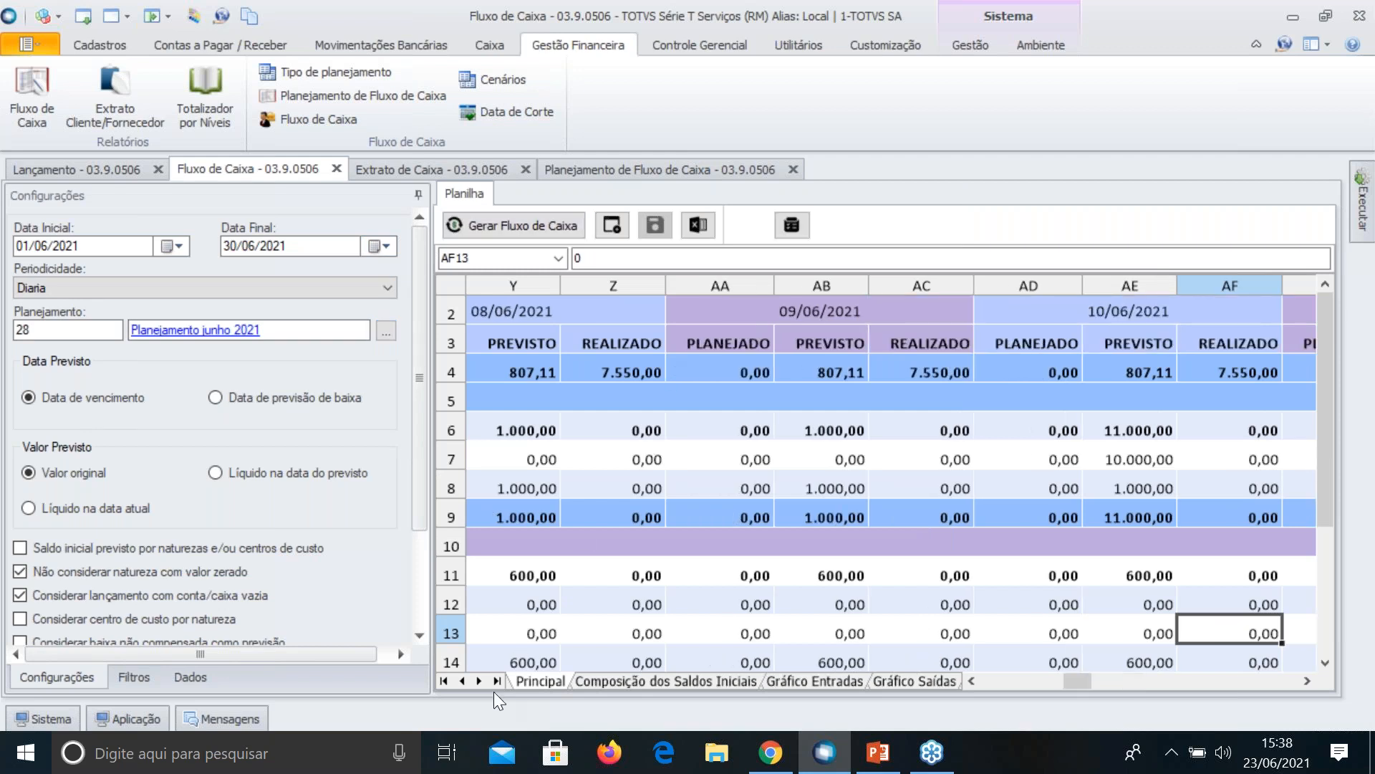
drag(1076, 682, 996, 680)
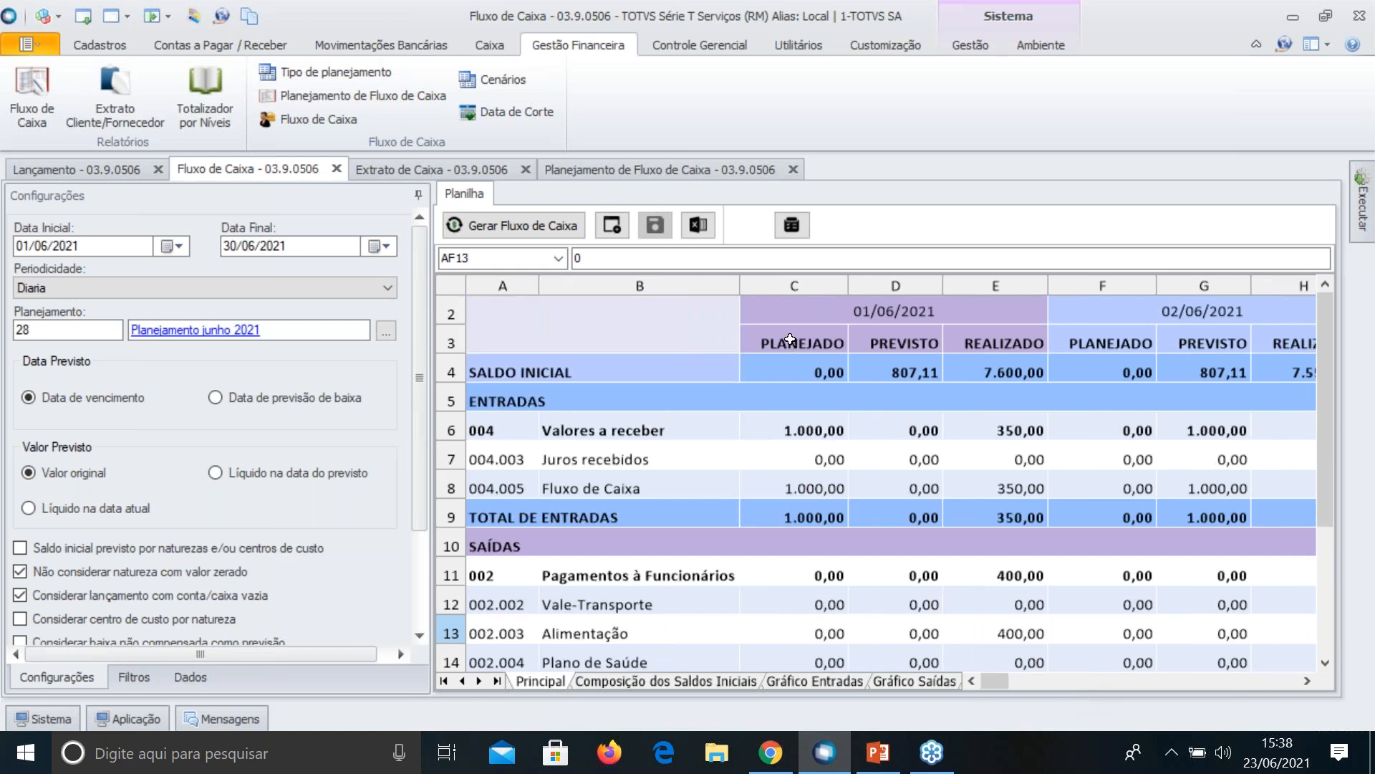
Examine the PLANEJADO, PREVISTO and REALIZADO columns for 01/06/2021 and the planned value of the Fluxo de Caixa nature
click(790, 339)
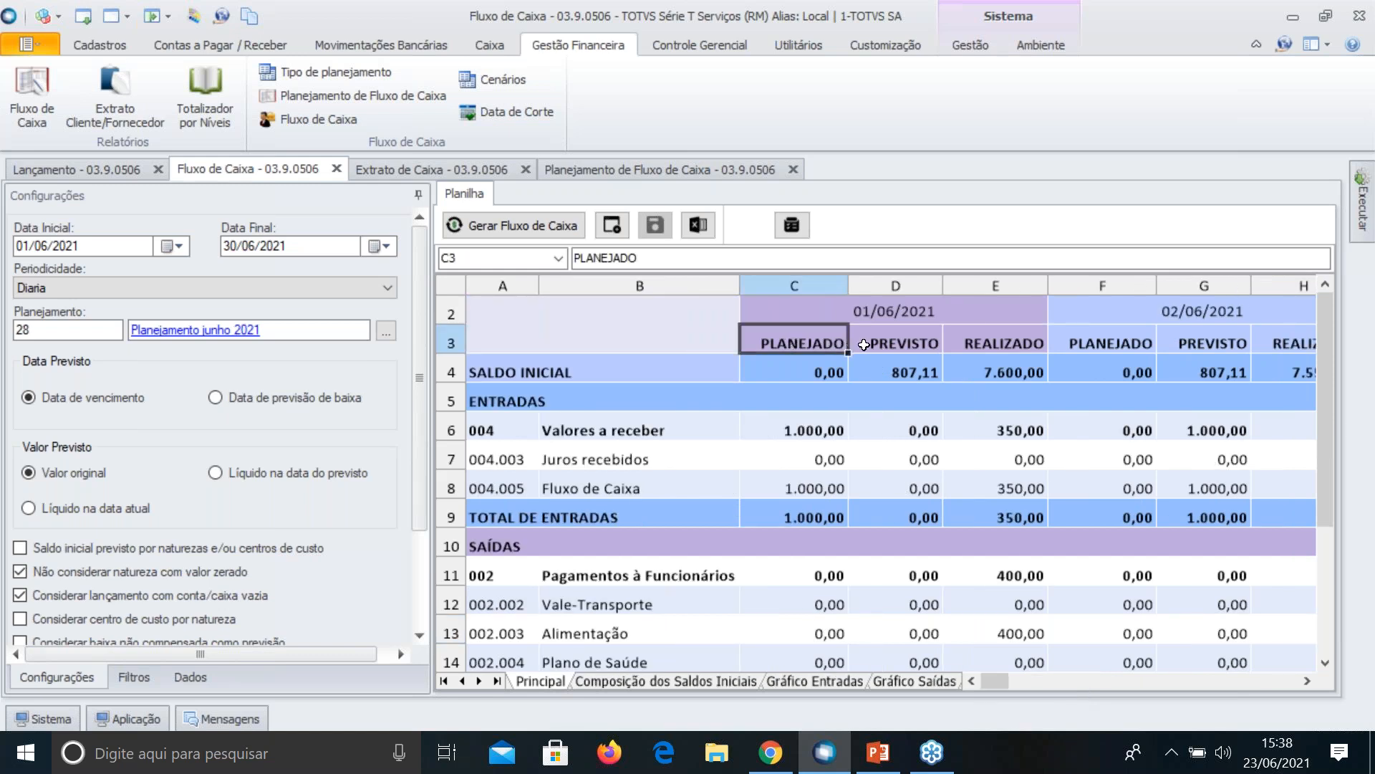
click(895, 340)
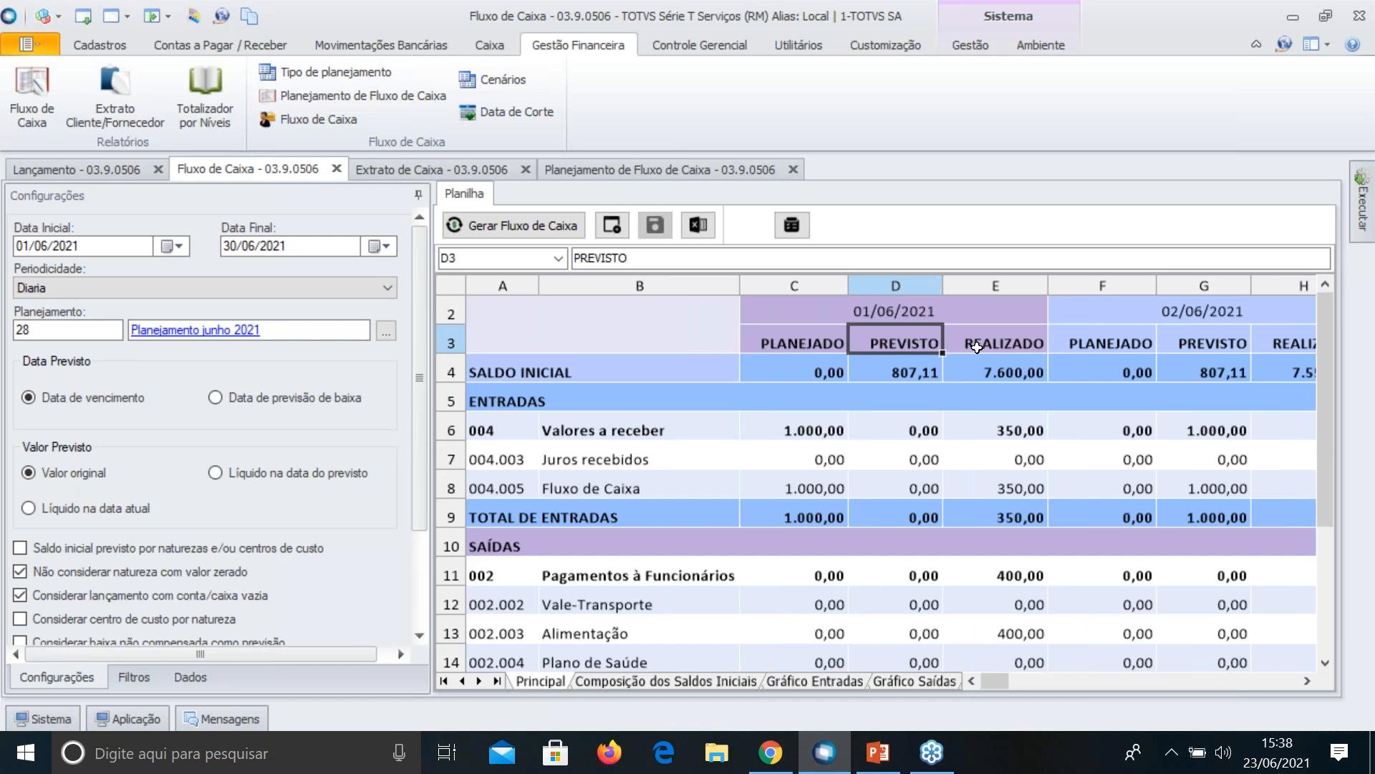
click(979, 347)
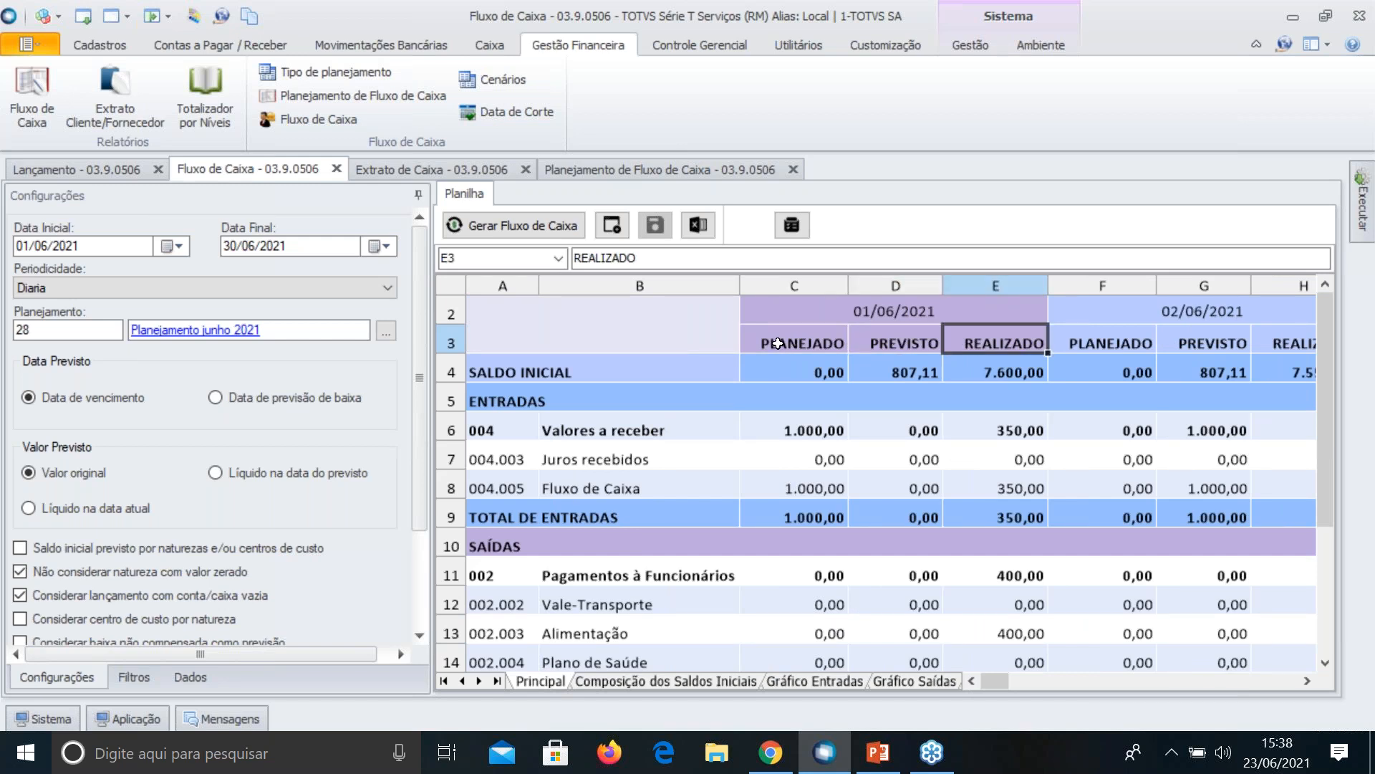
click(777, 343)
click(886, 344)
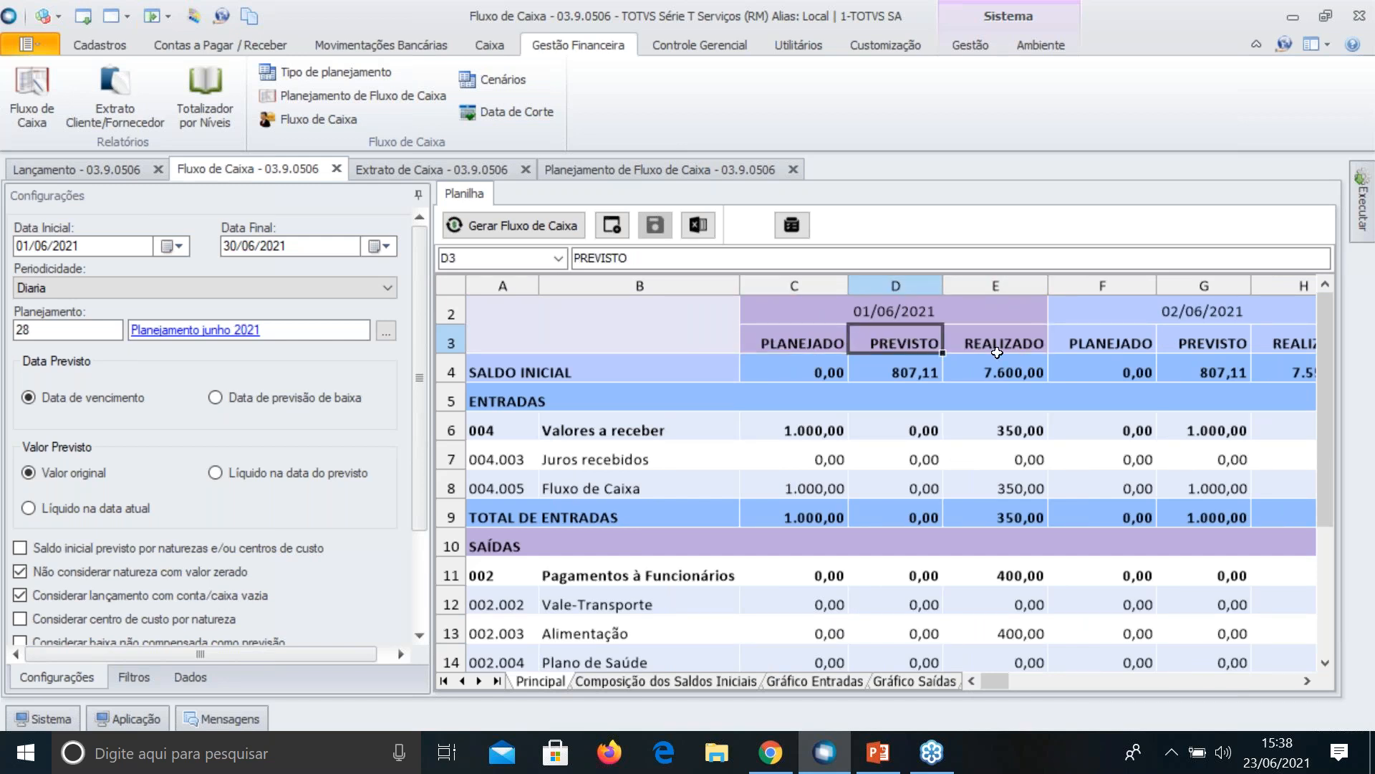
click(997, 351)
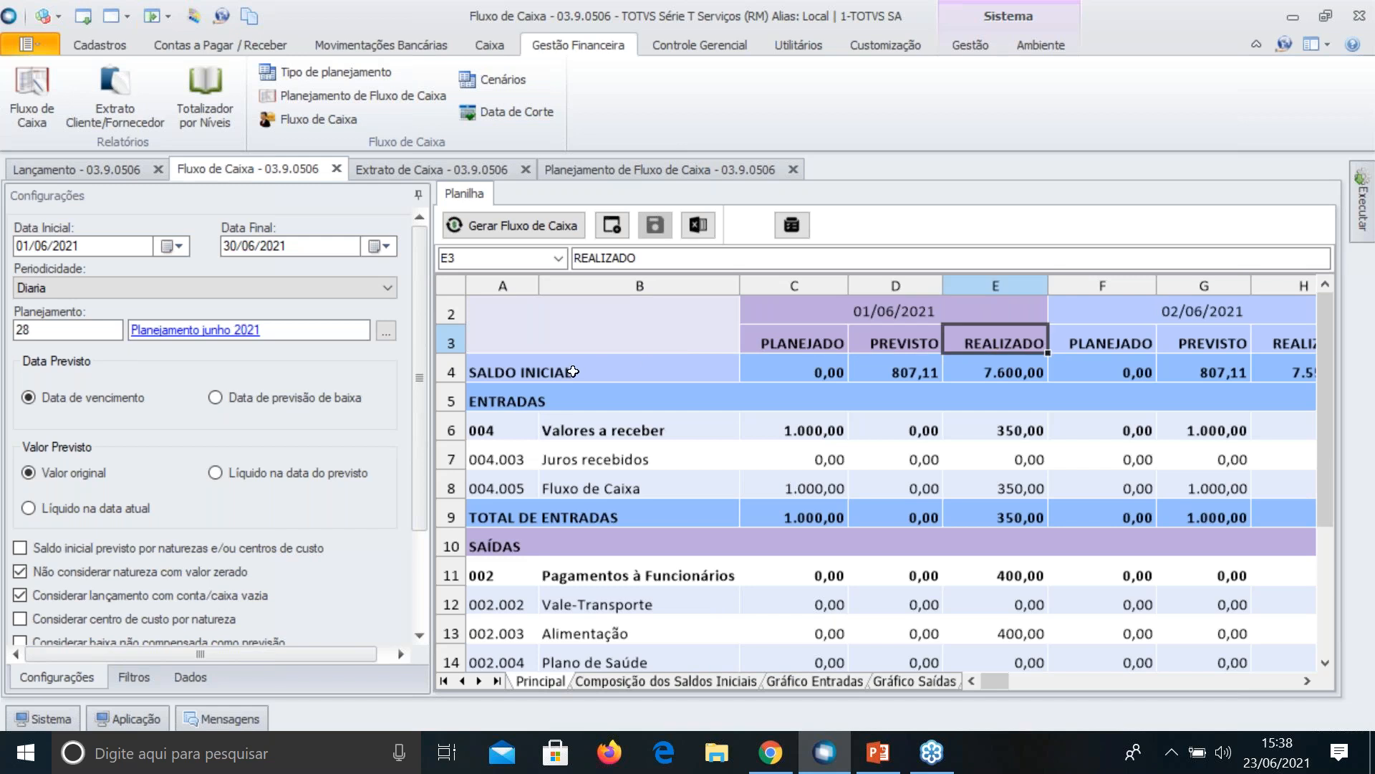
click(797, 492)
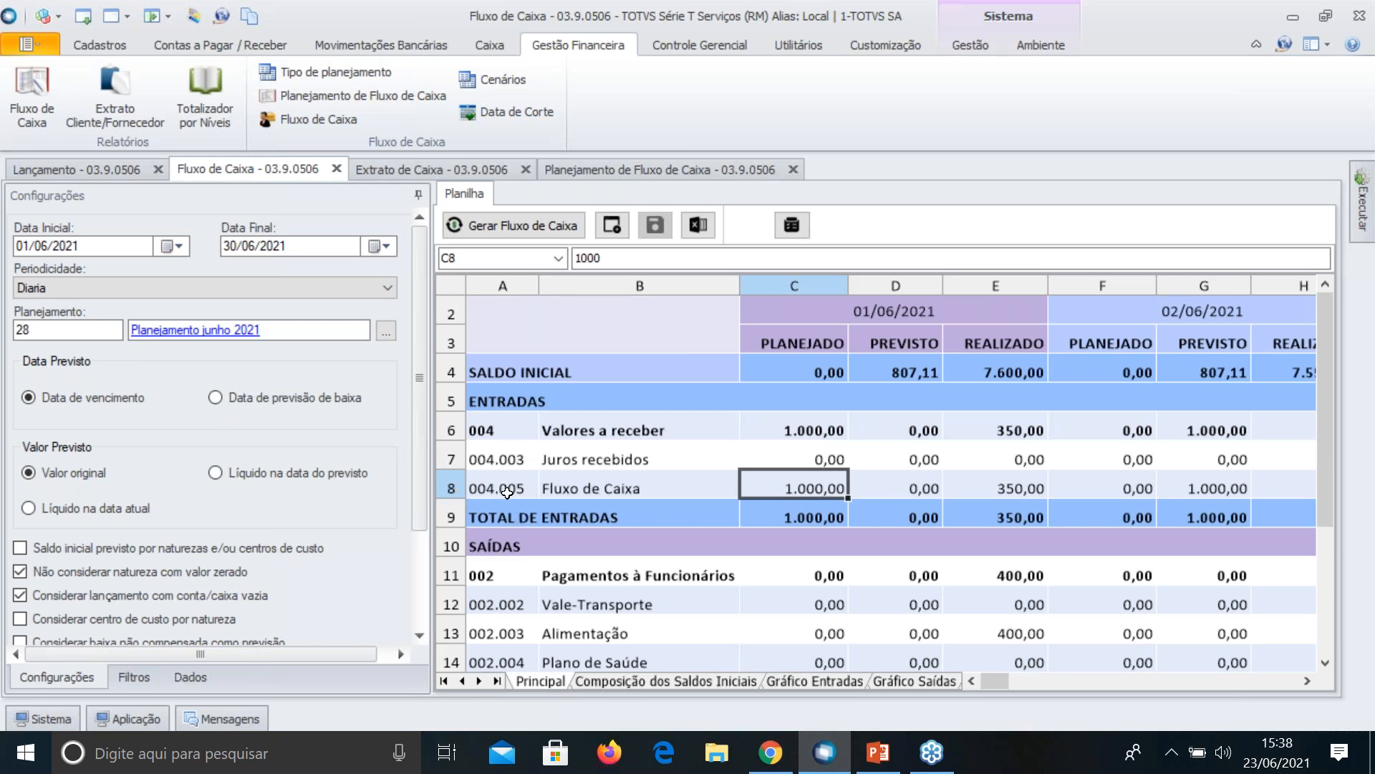
Check the Fluxo de Caixa planning item's value and budget nature, close it unchanged, and return to the cash flow's PLANEJADO column
click(610, 169)
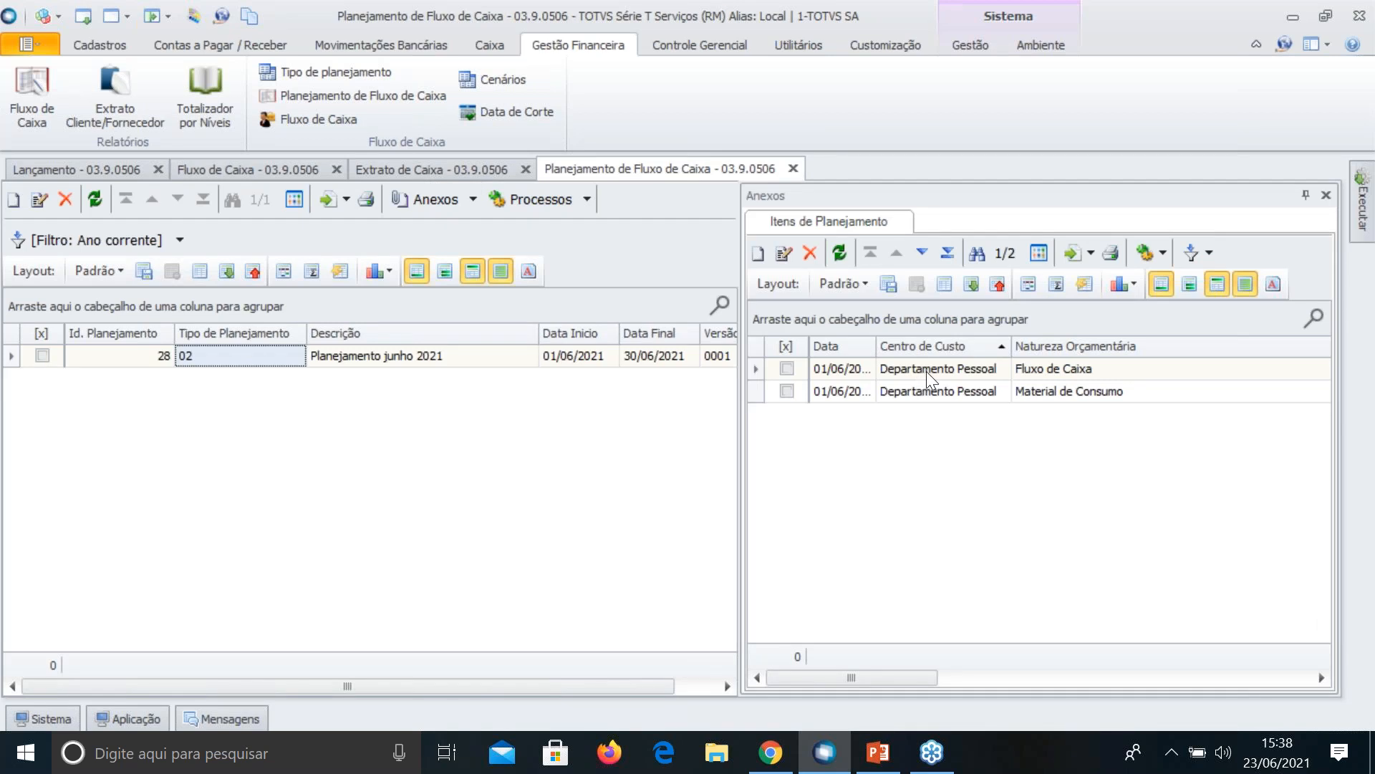
double_click(926, 371)
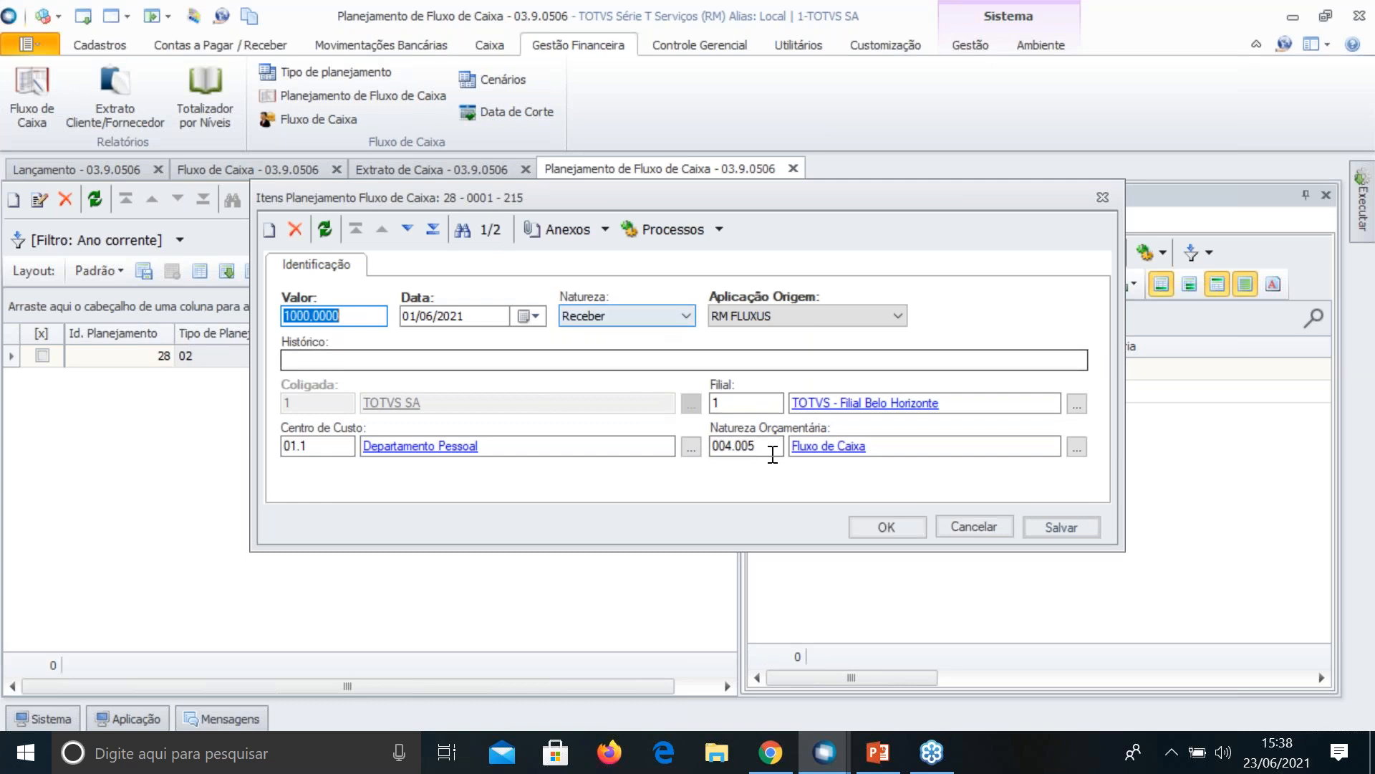
click(963, 527)
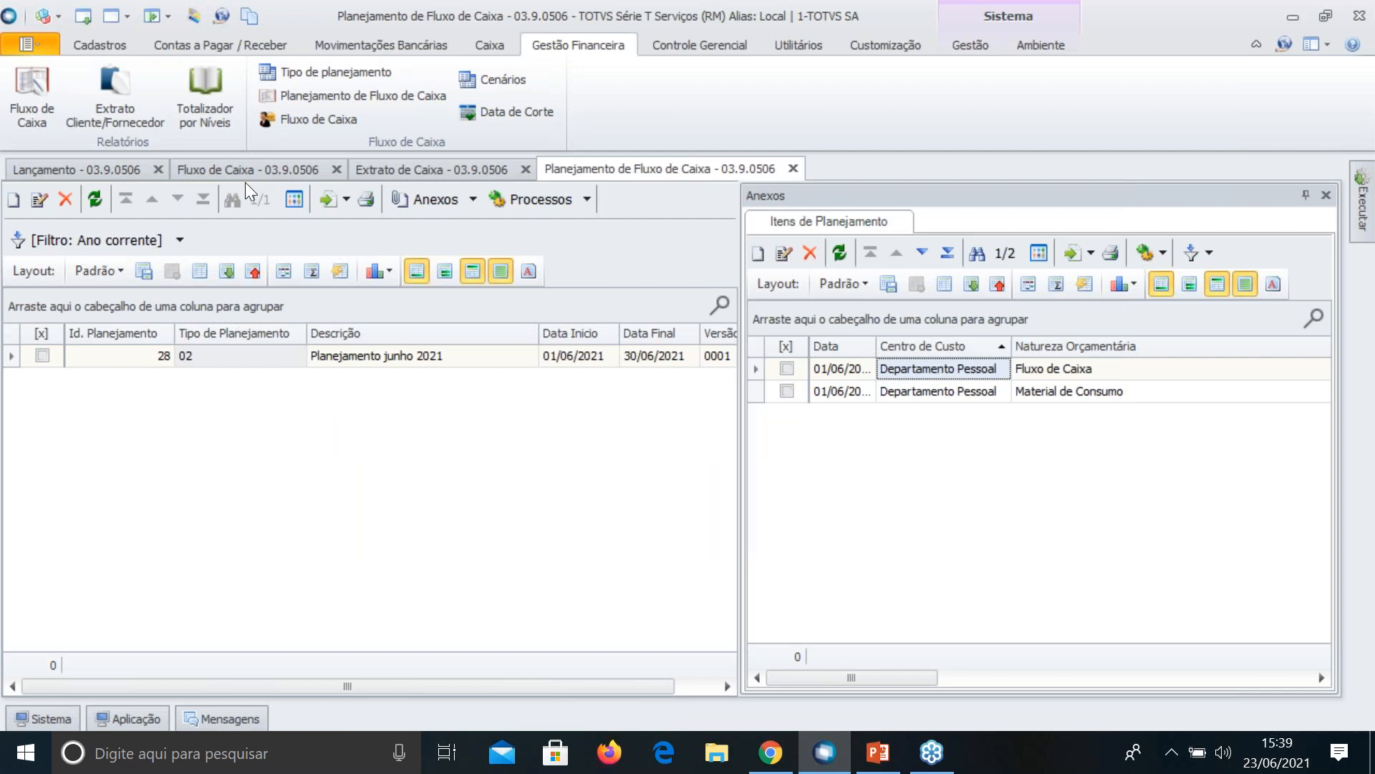
click(245, 177)
click(817, 344)
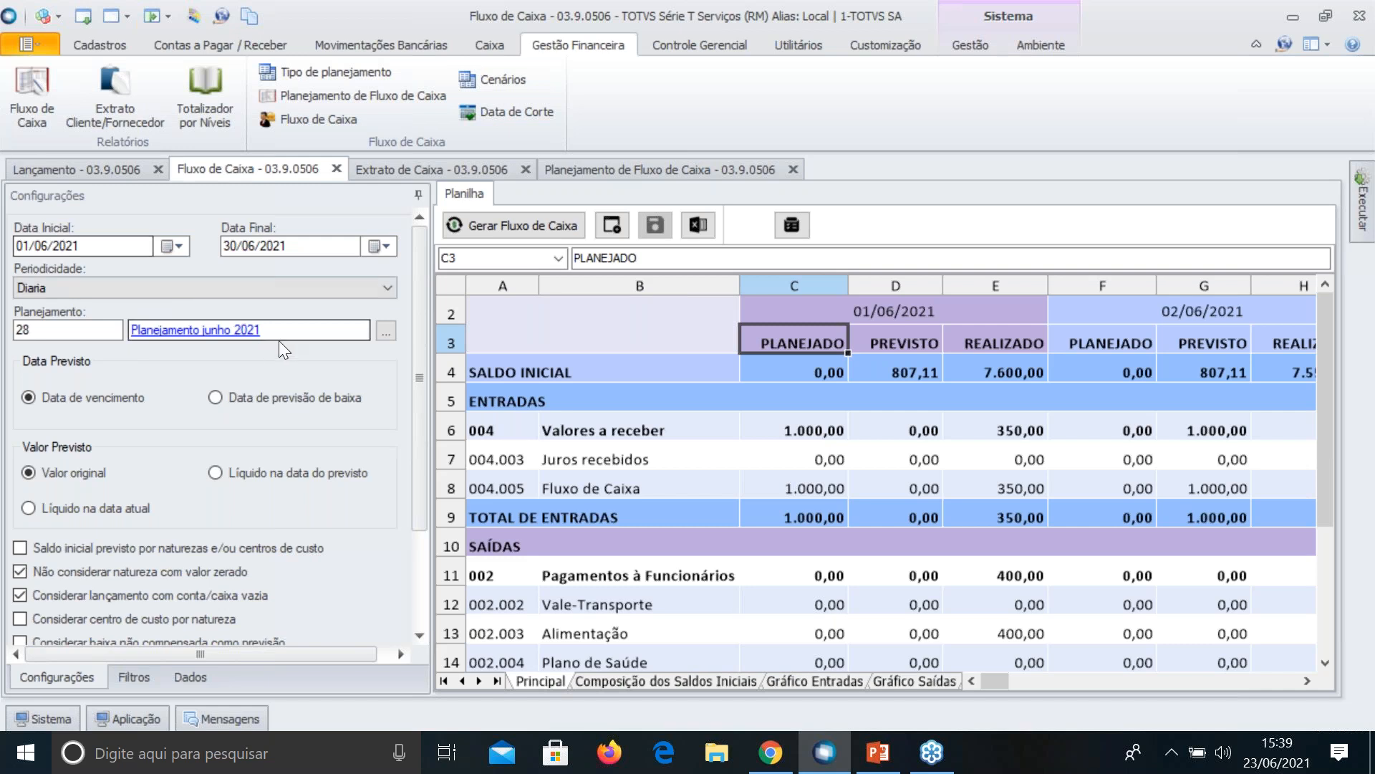
click(291, 325)
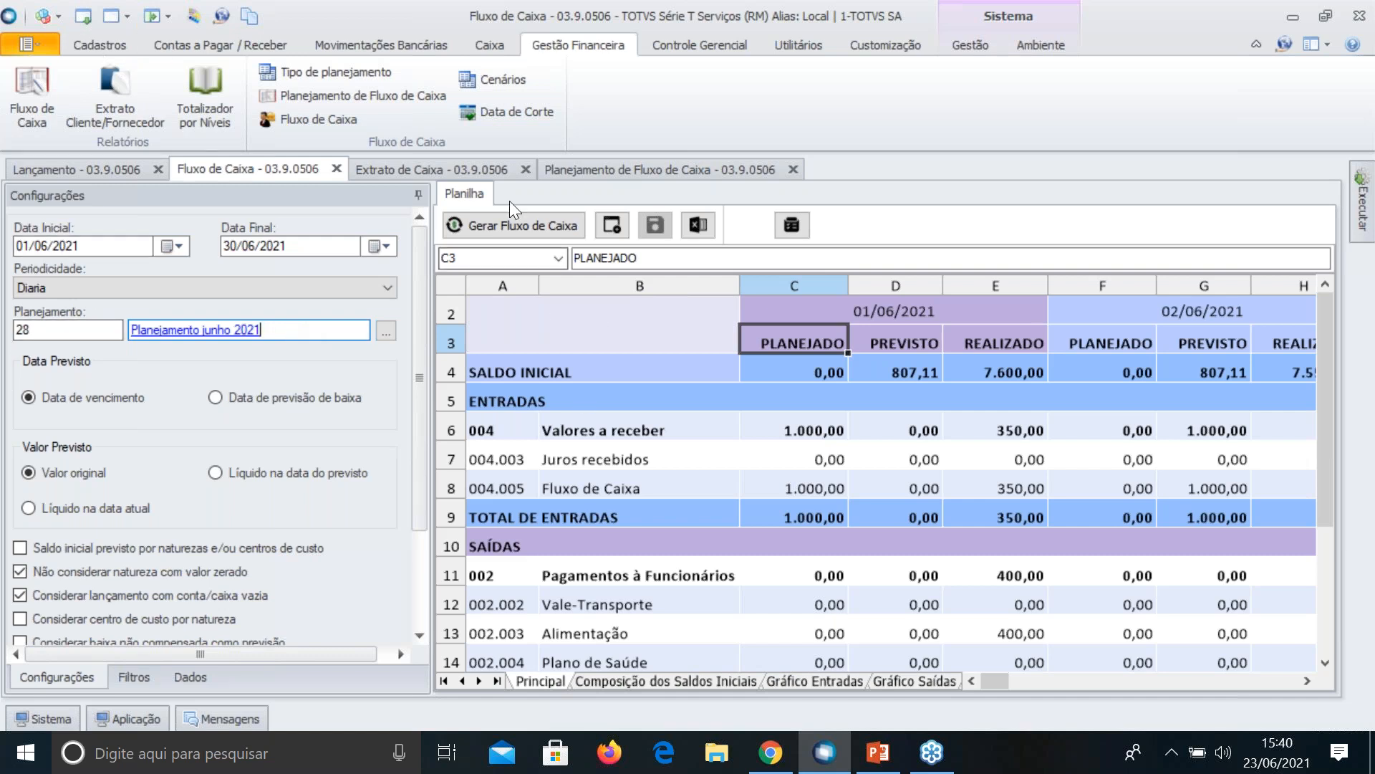
click(605, 170)
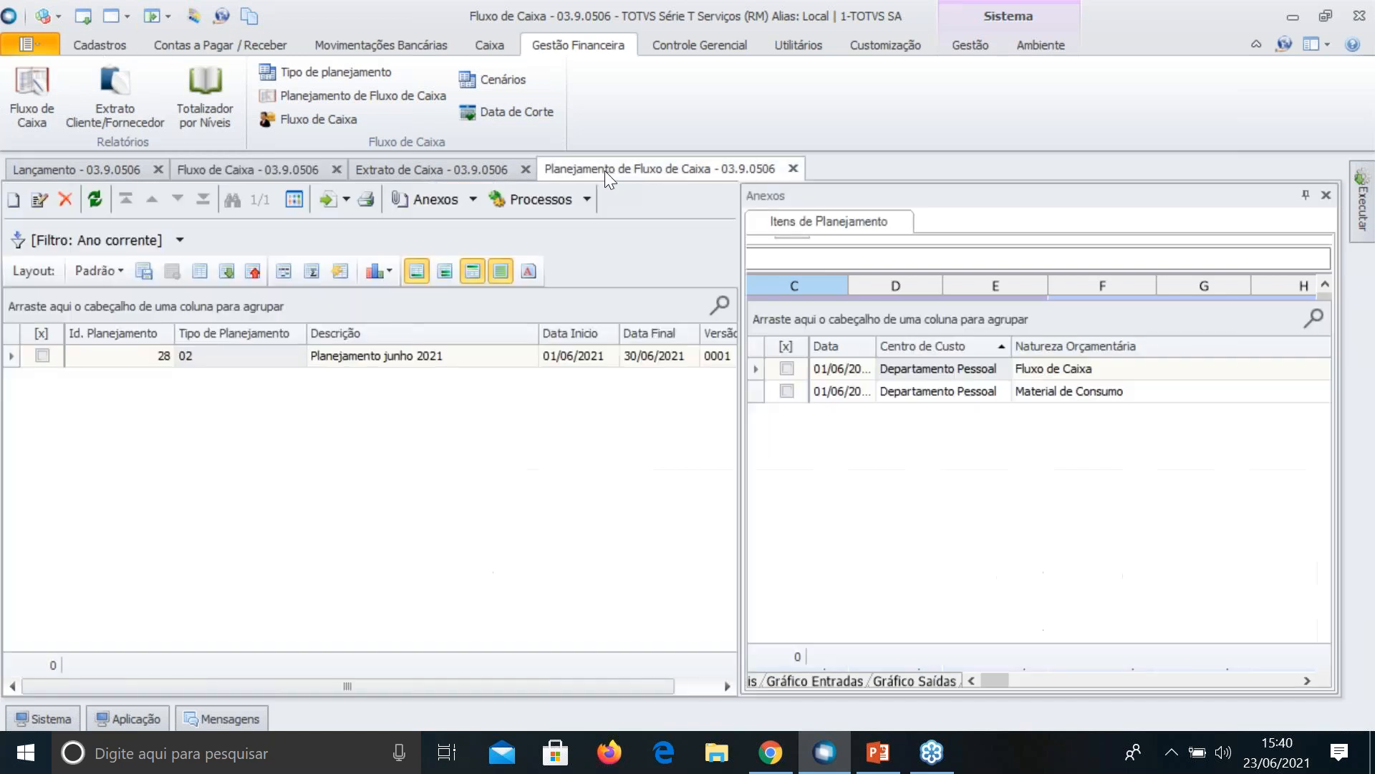
click(429, 170)
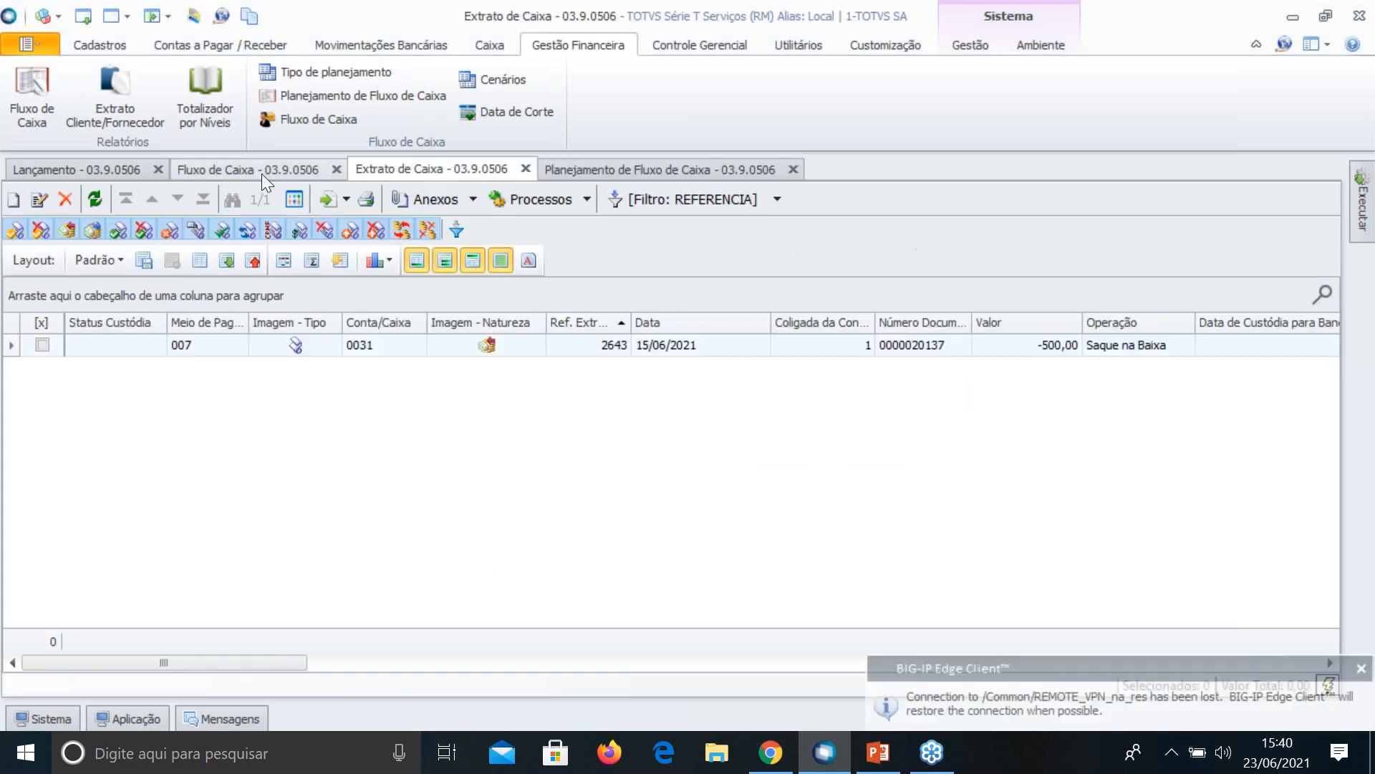
click(260, 174)
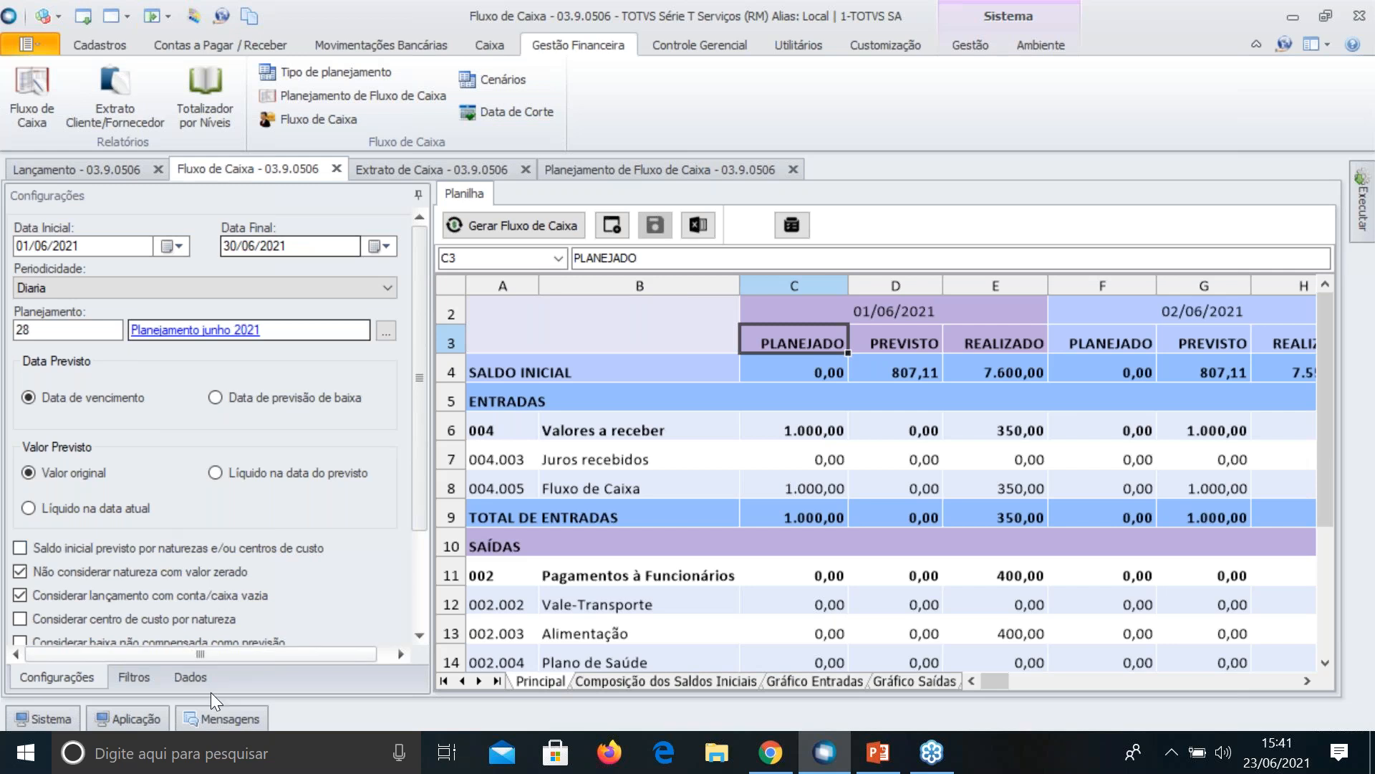
Open the cash flow scenarios using the Hoje filter
click(503, 80)
click(480, 164)
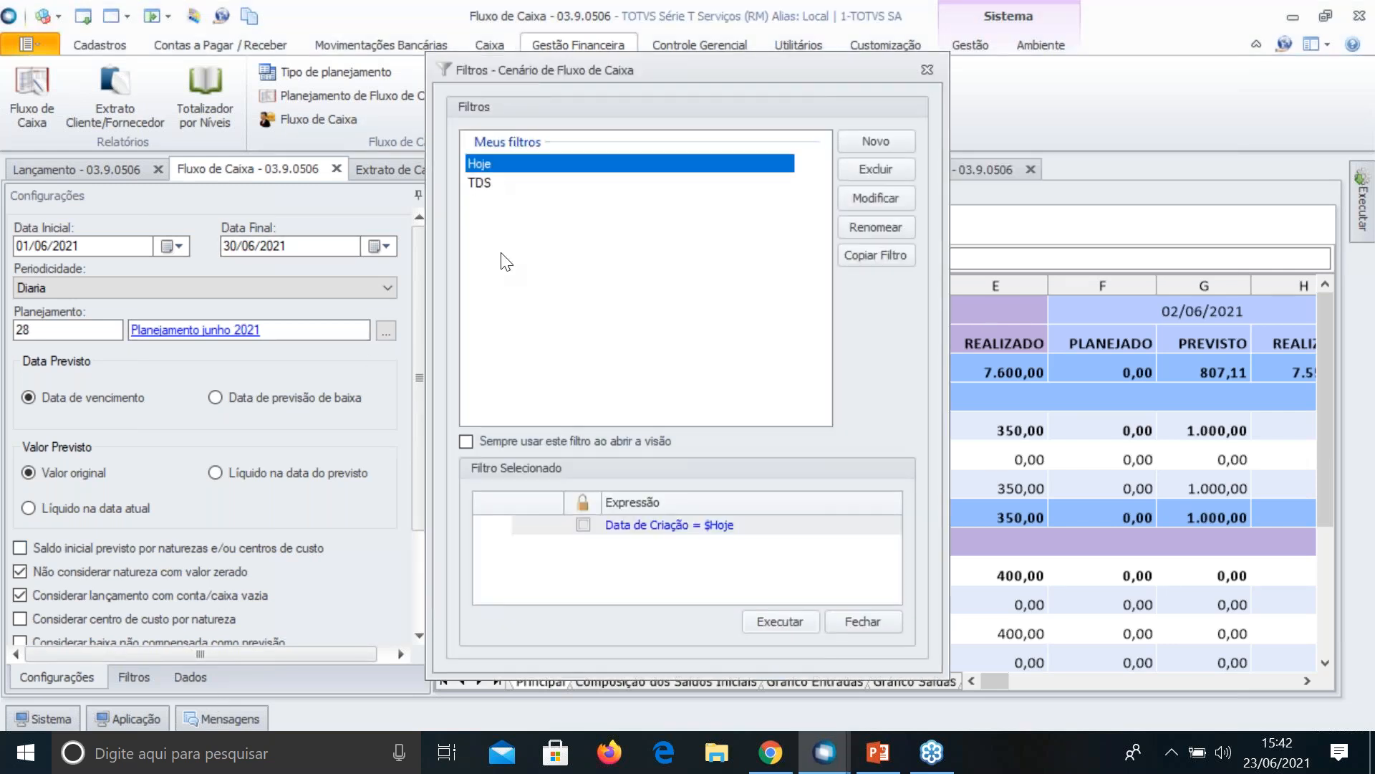
click(775, 622)
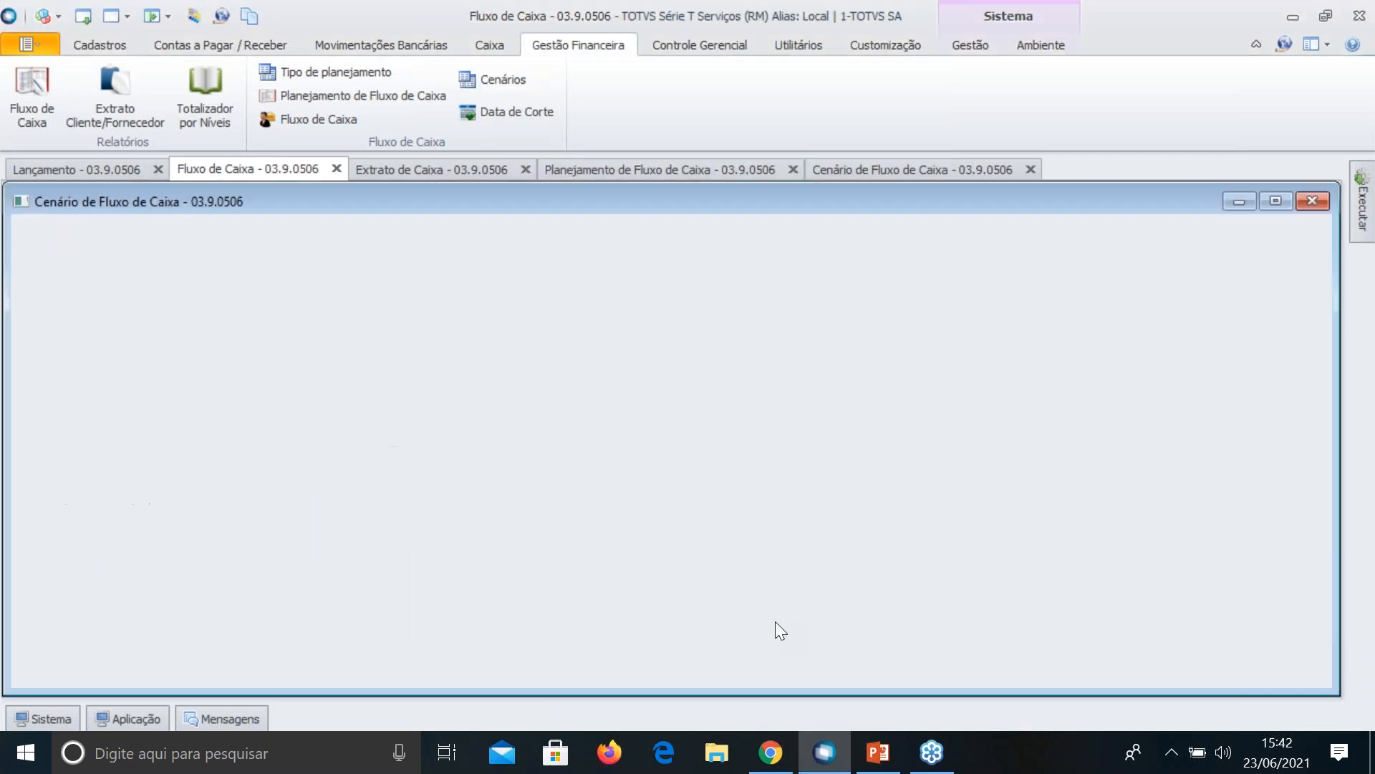
Include a new scenario from the generated cash flow with the description Teste and the history Criação do cenário
click(205, 169)
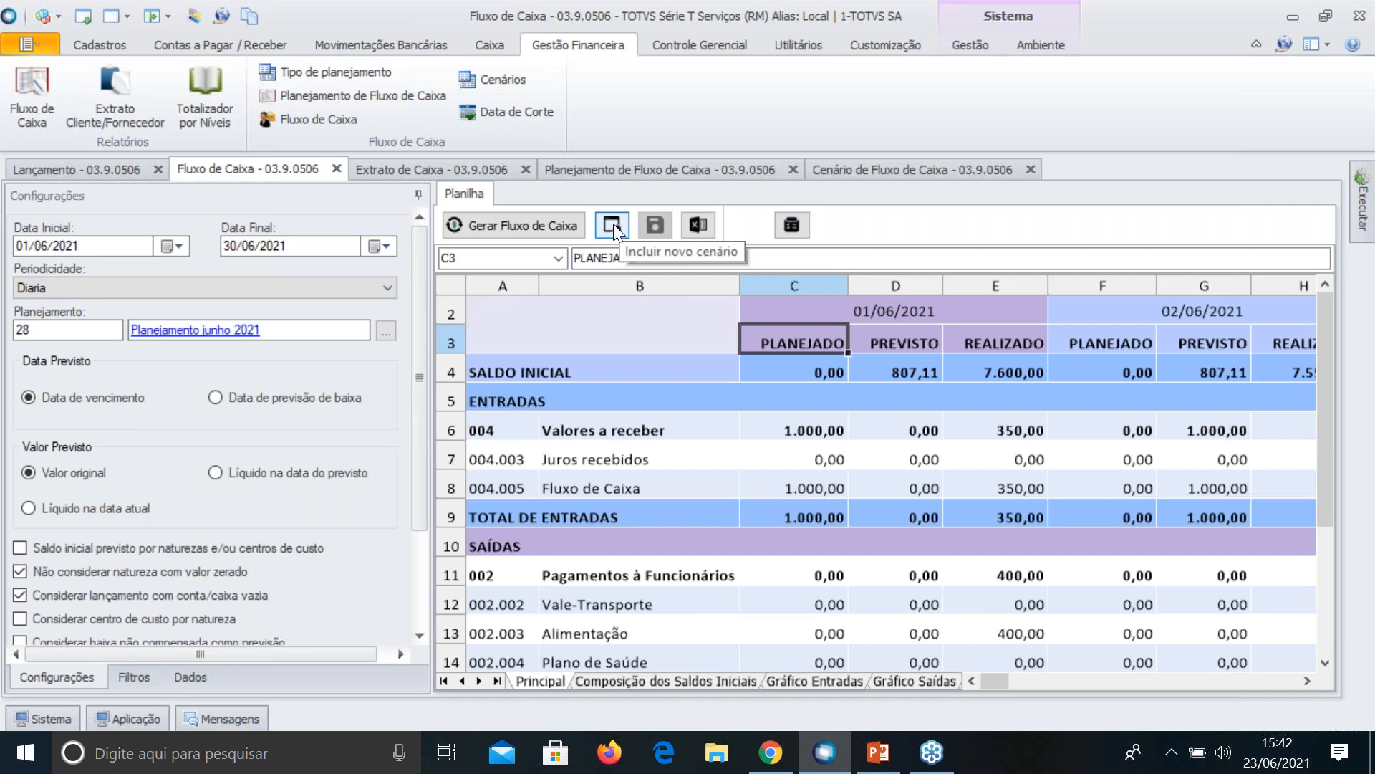
click(613, 225)
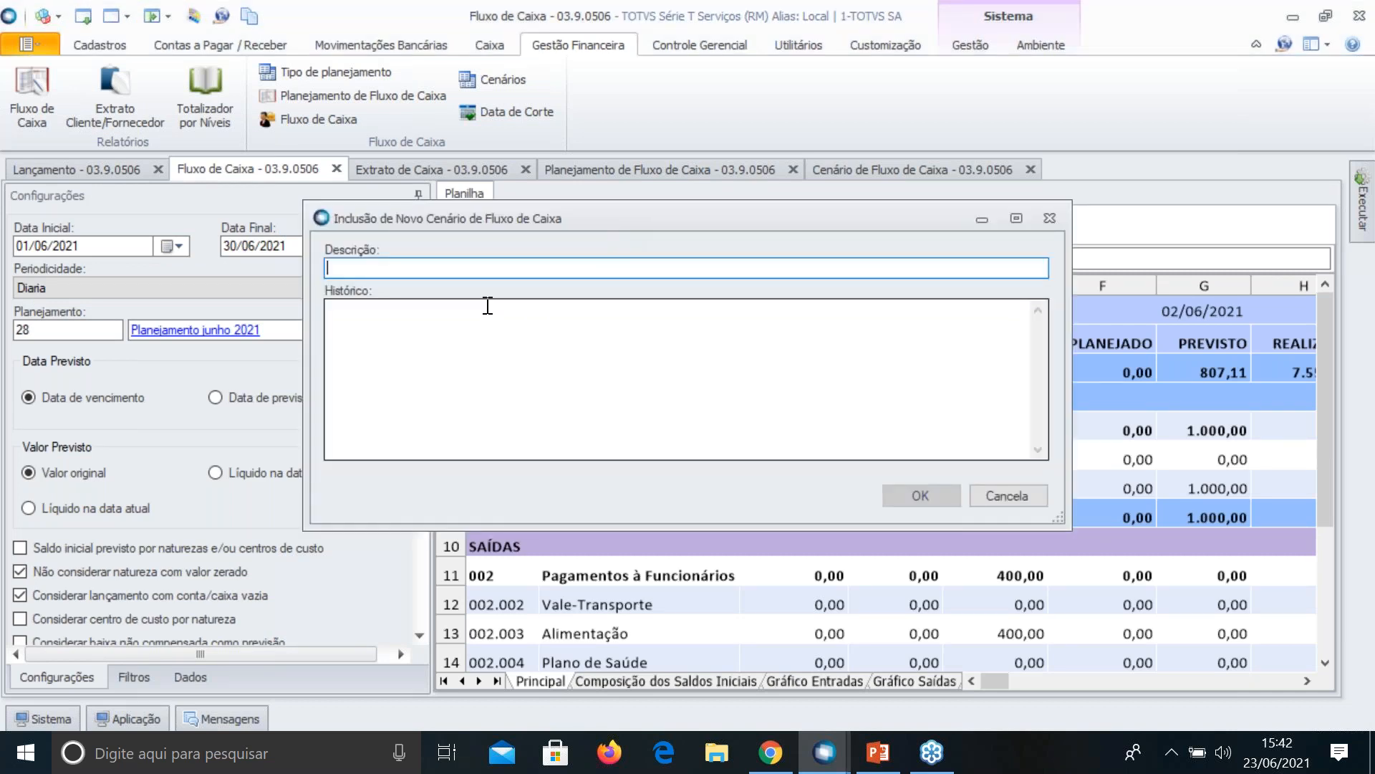
text(Teste)
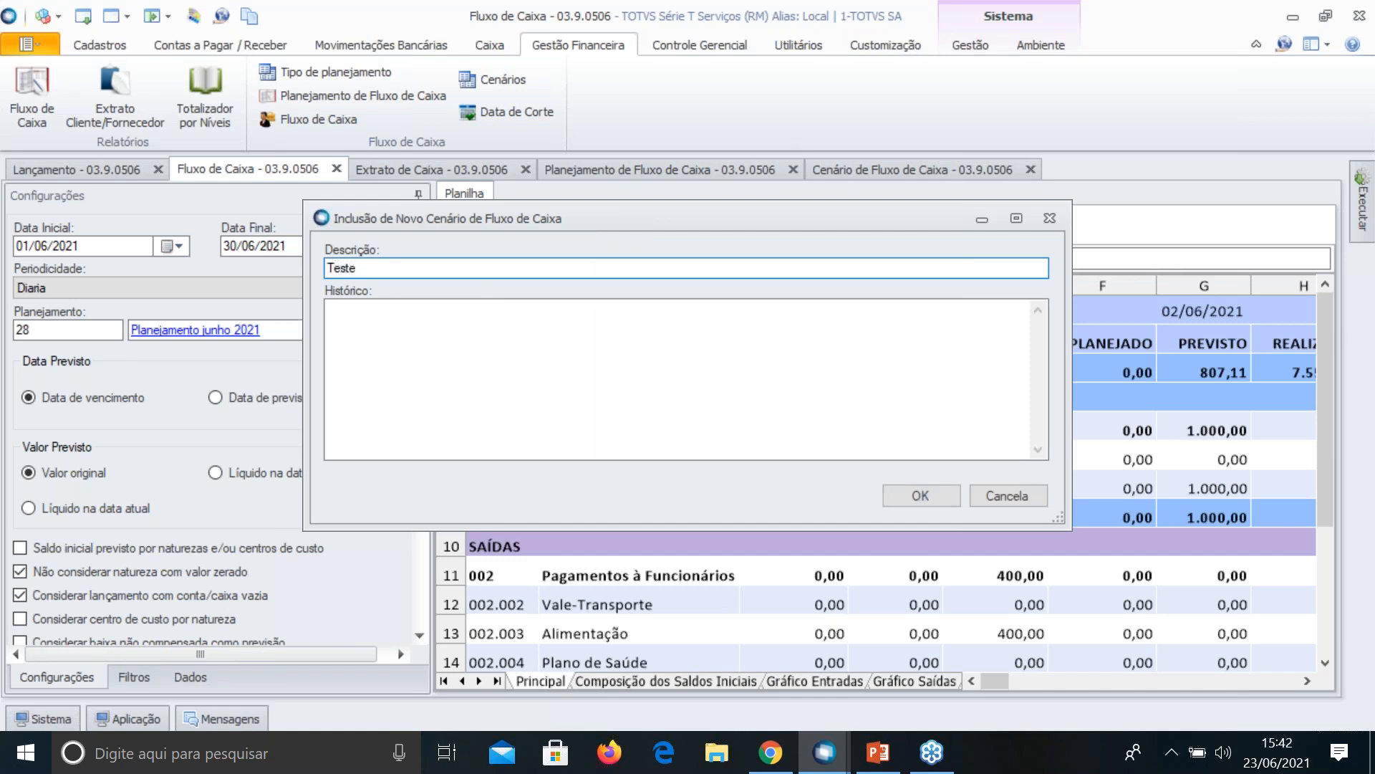
click(533, 371)
text(Cria)
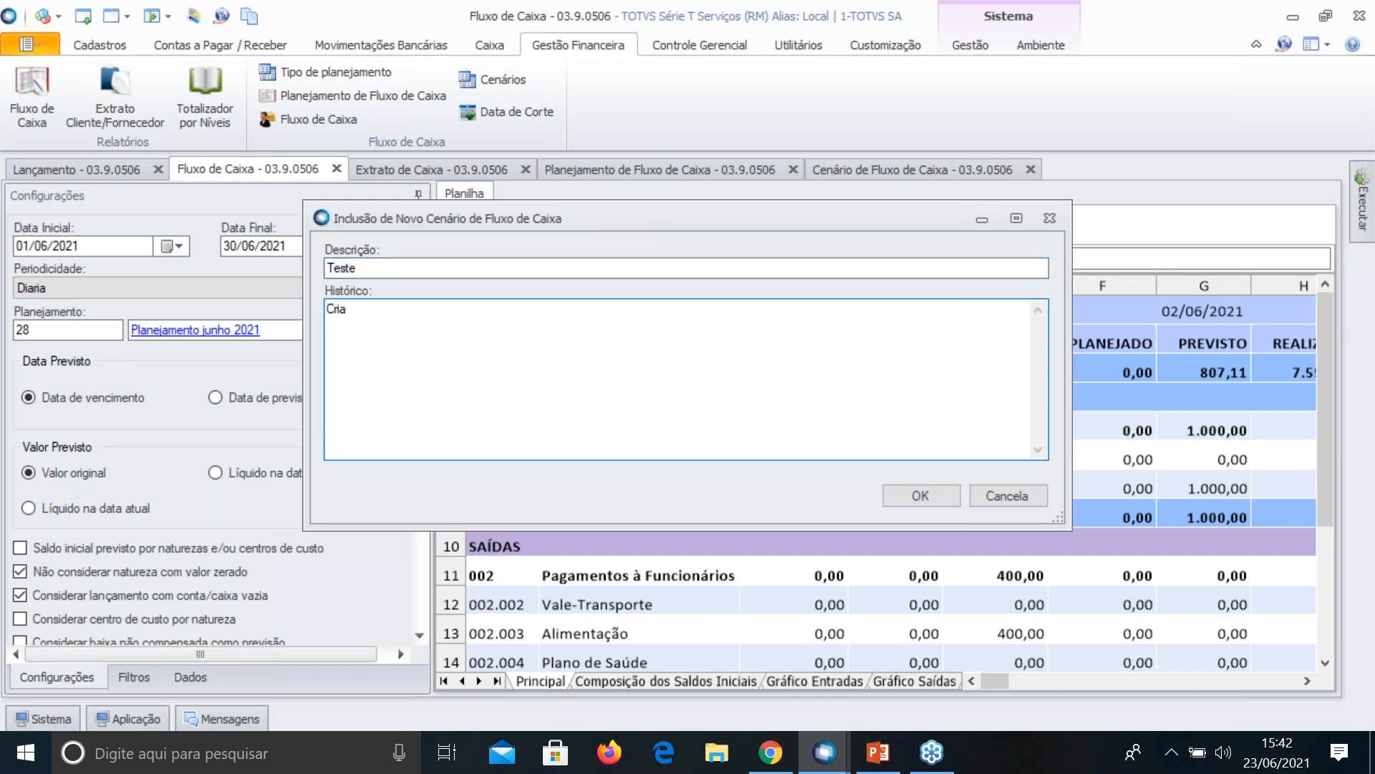
text(ção do cen)
key(BackSpace)
text(nário)
click(924, 495)
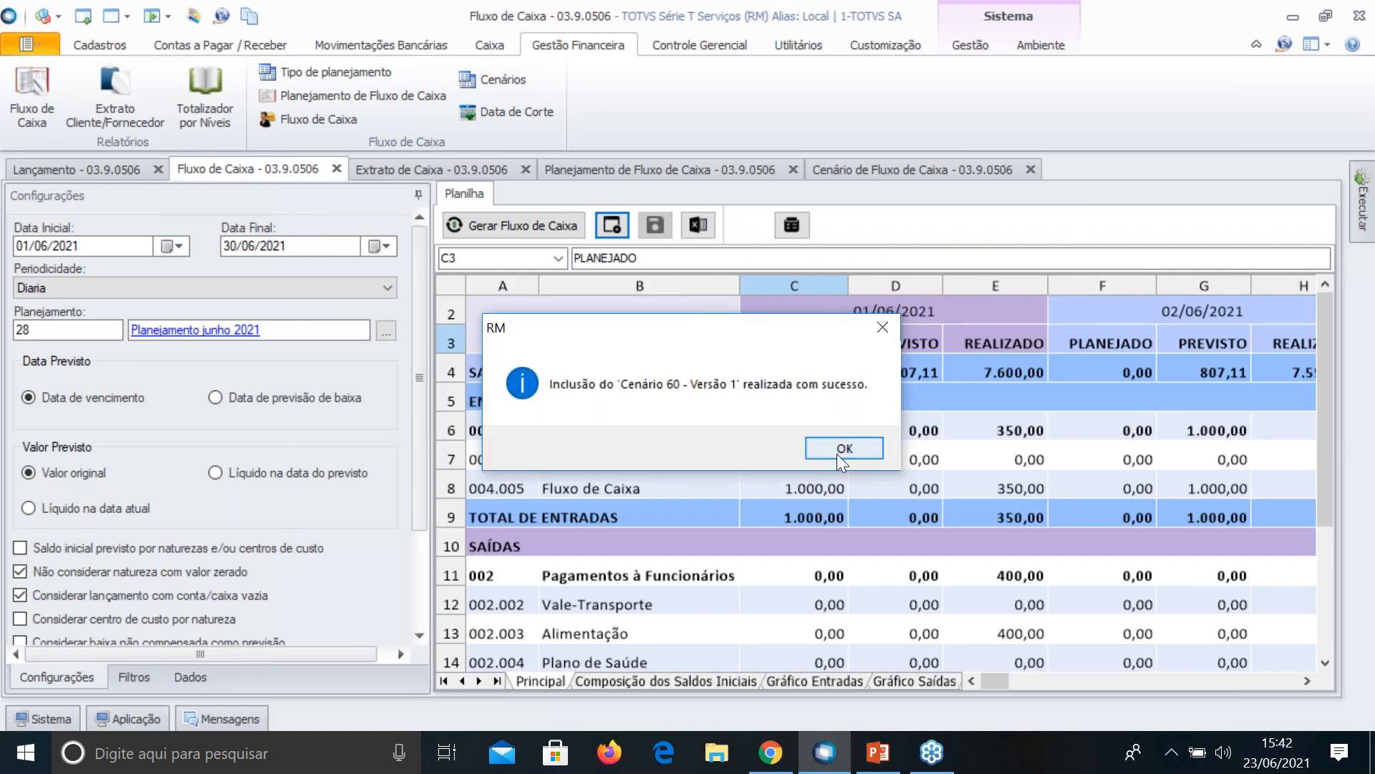
click(837, 447)
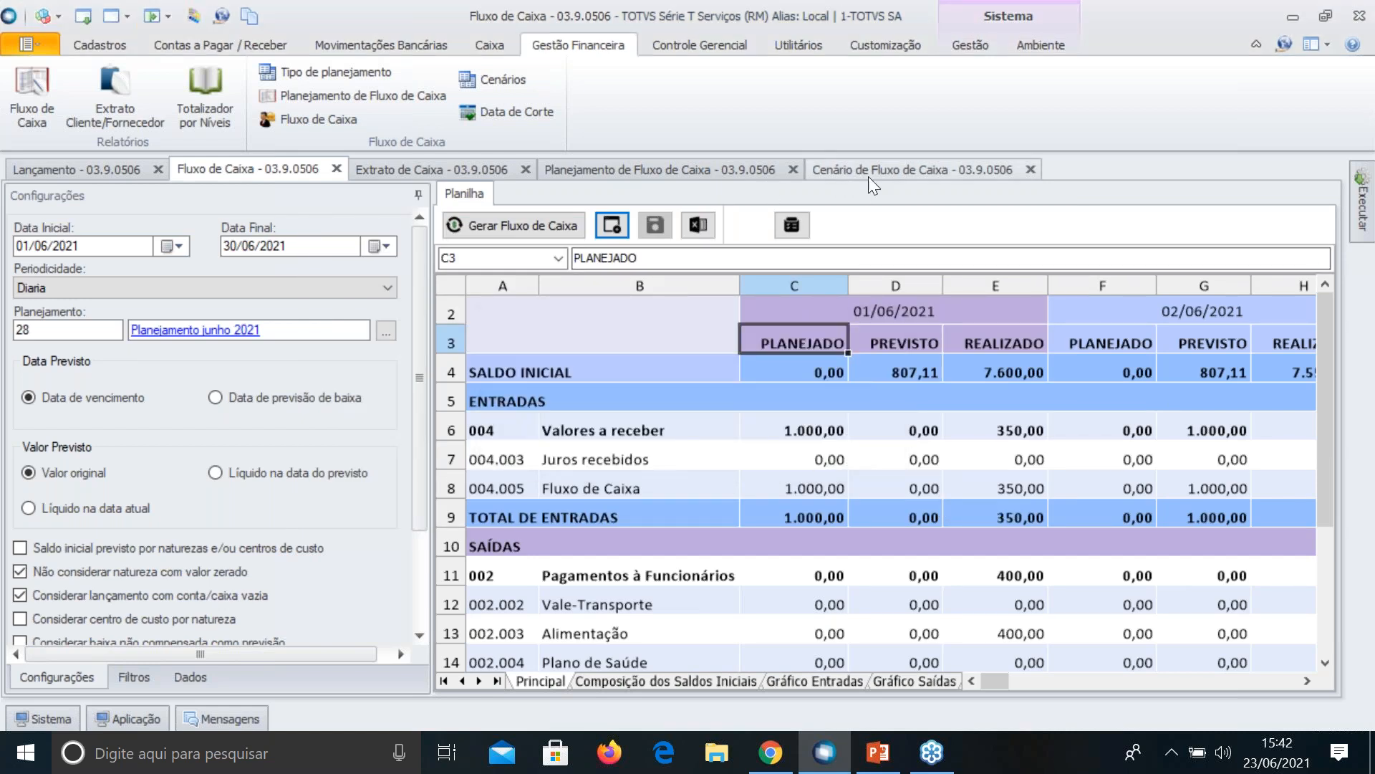
Refresh the cash flow scenario list and open the Teste scenario
click(839, 169)
click(69, 199)
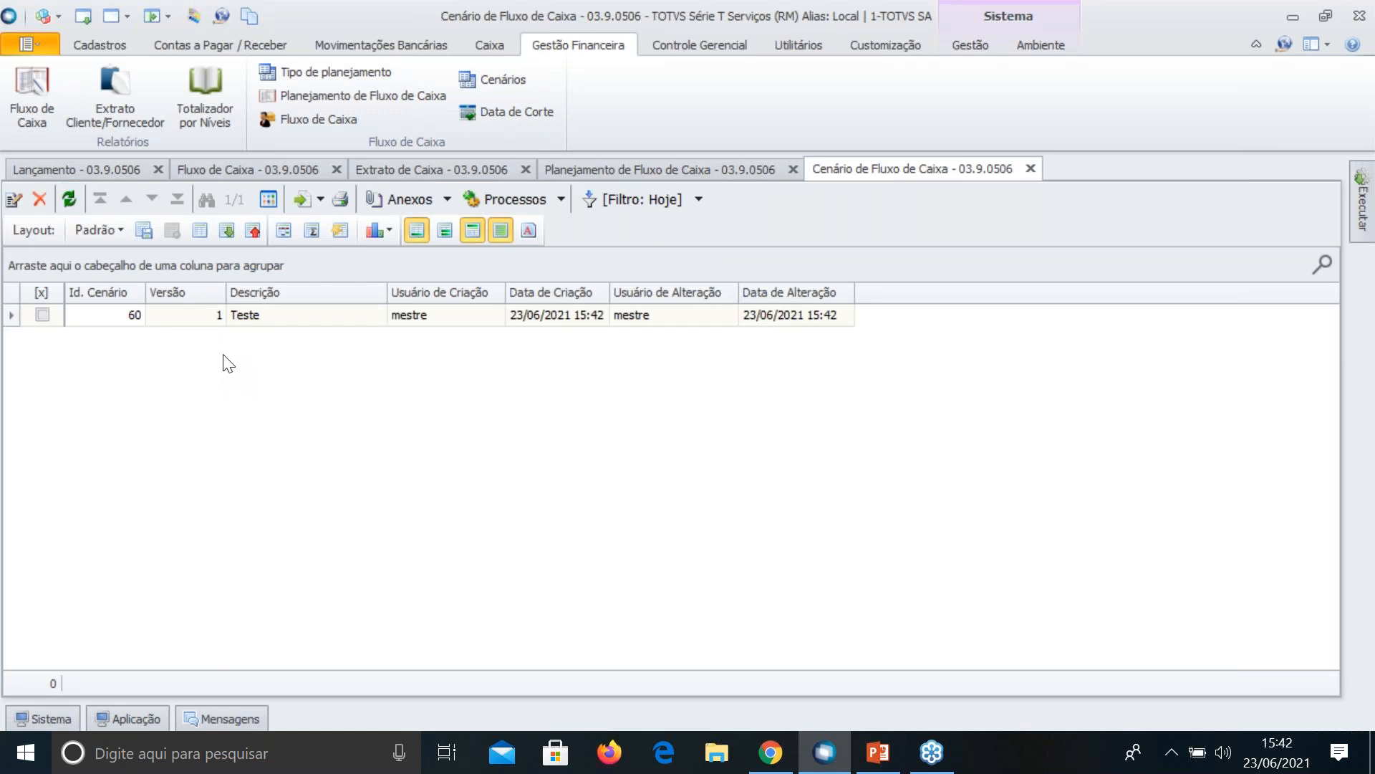
click(225, 167)
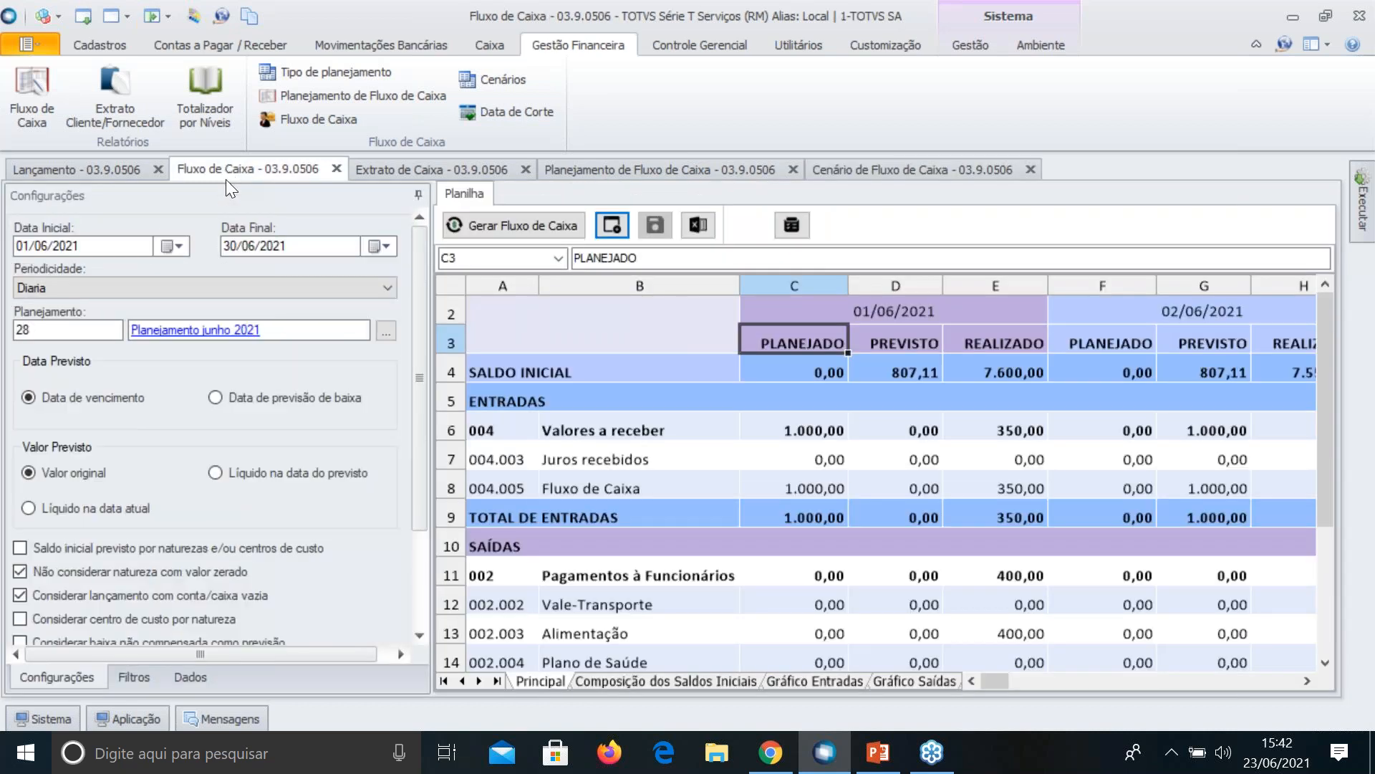
click(865, 168)
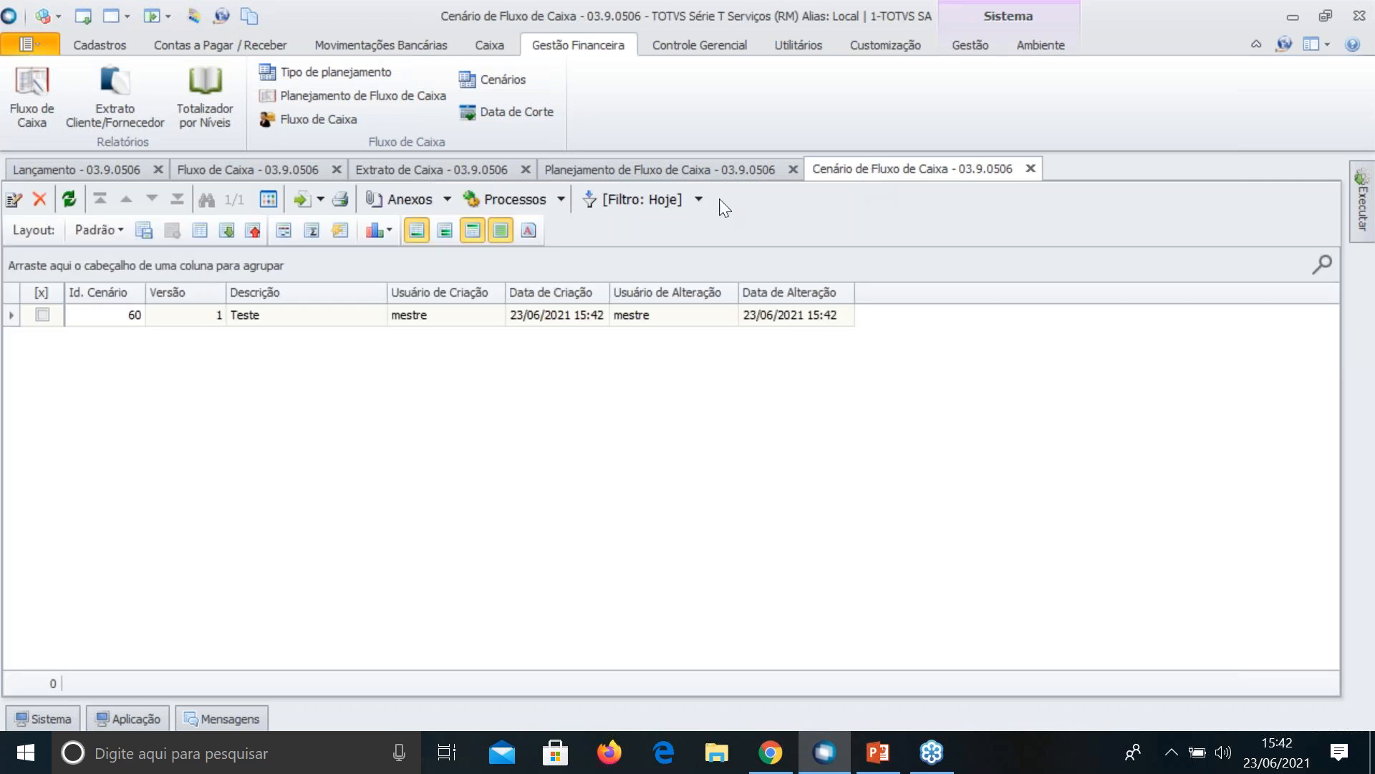
click(294, 319)
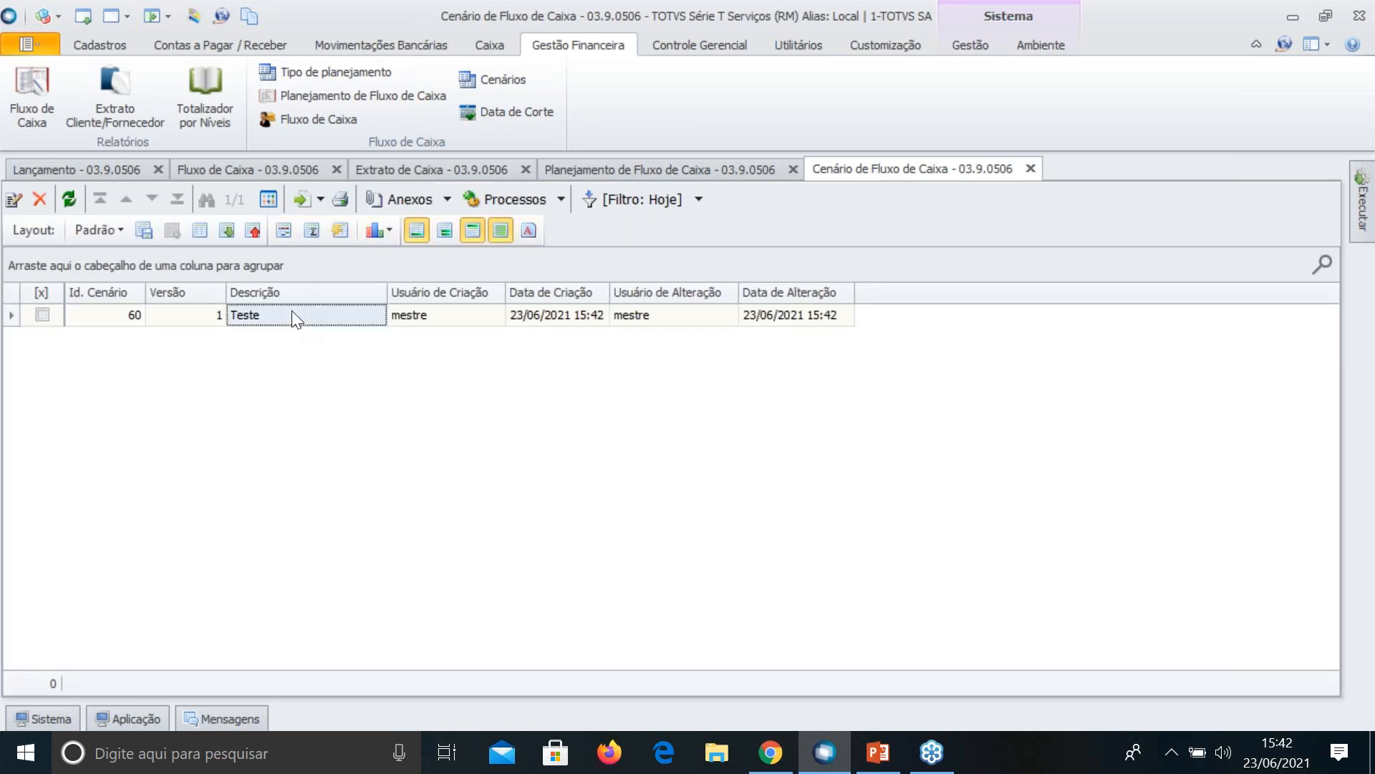
double_click(231, 318)
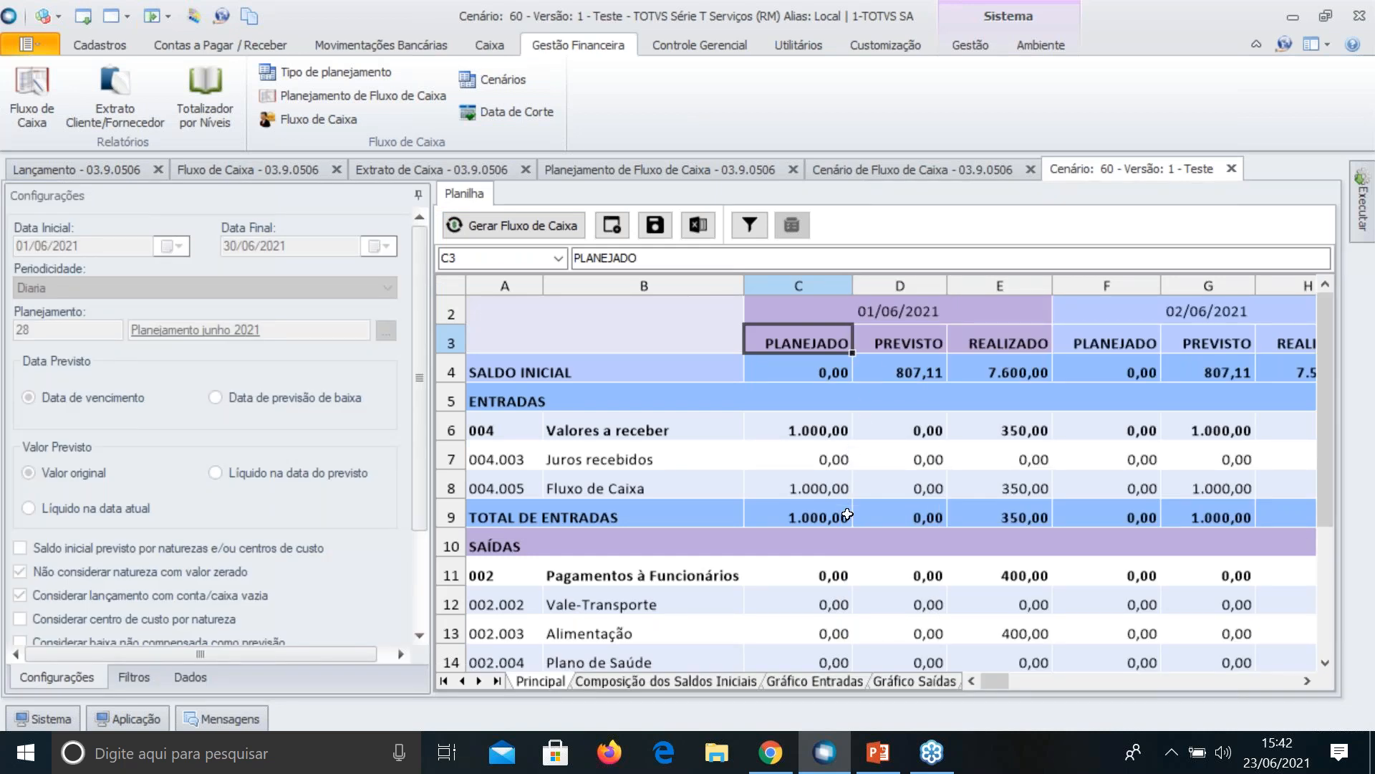
Examine the Teste scenario's saved settings and its company and account filters, and close the scenario
scroll(92, 448, down, 3)
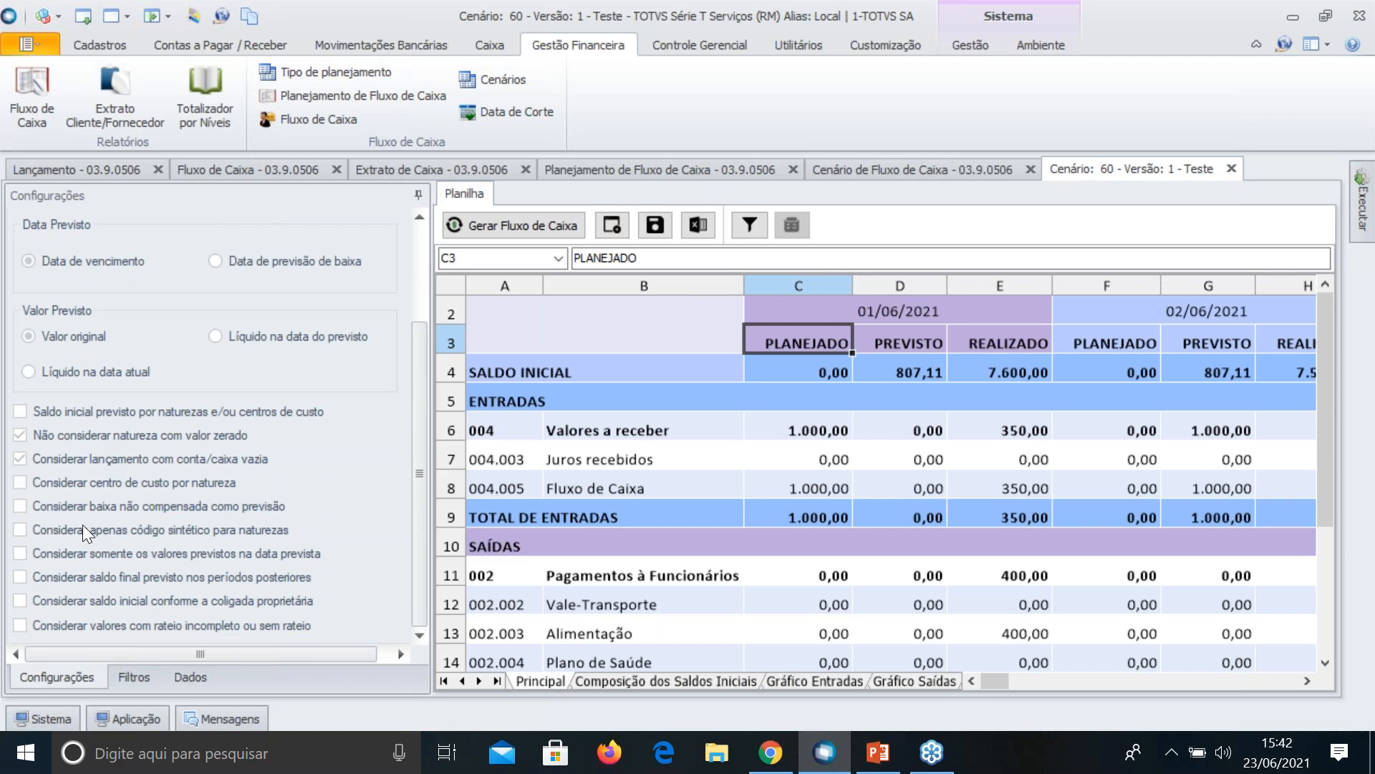
click(134, 675)
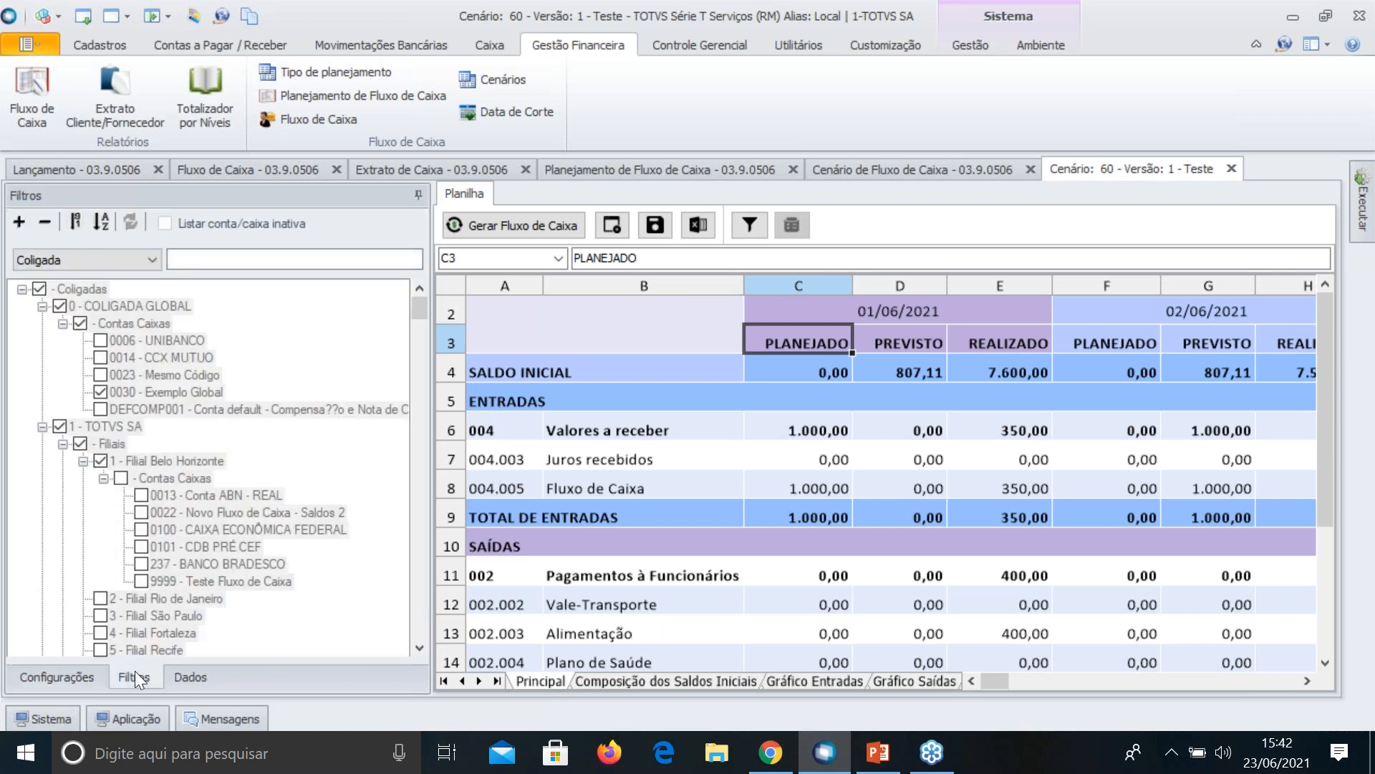
click(70, 672)
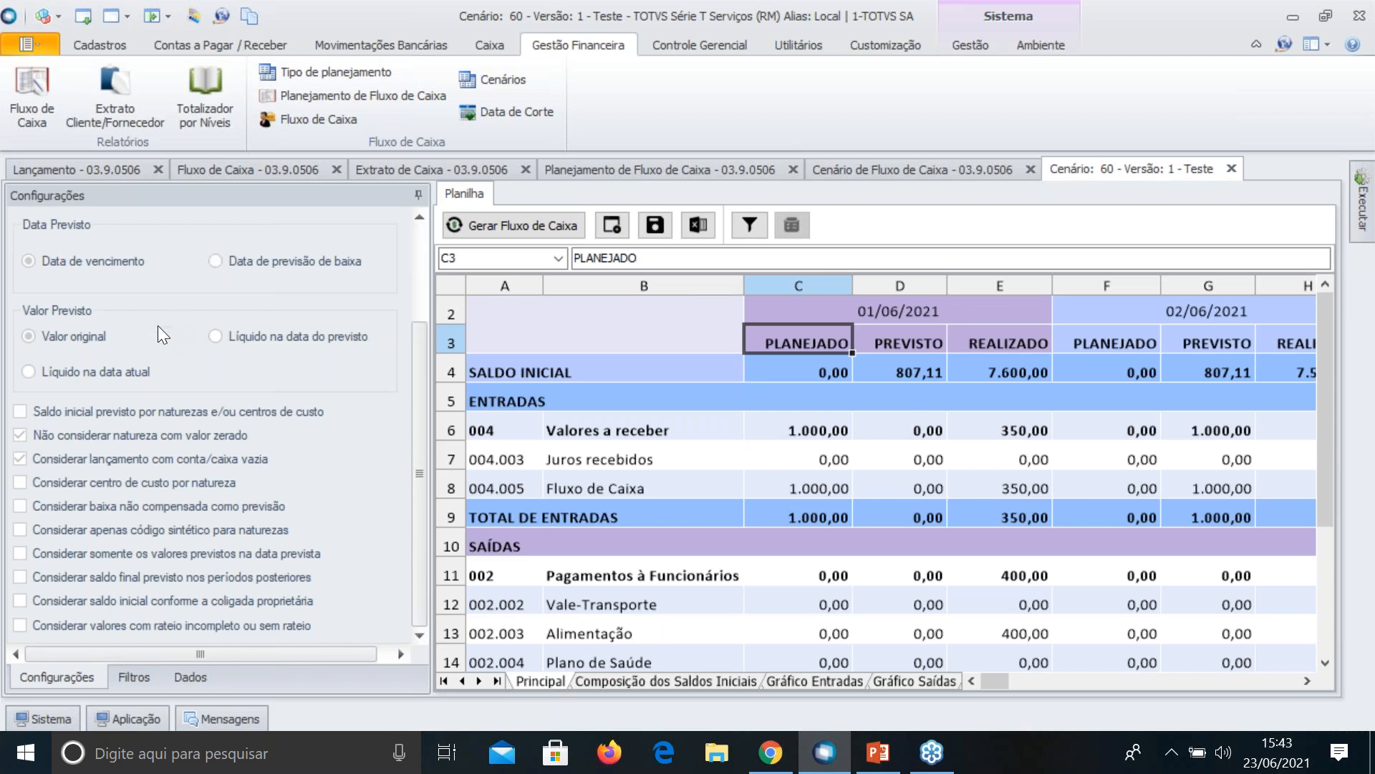
click(136, 674)
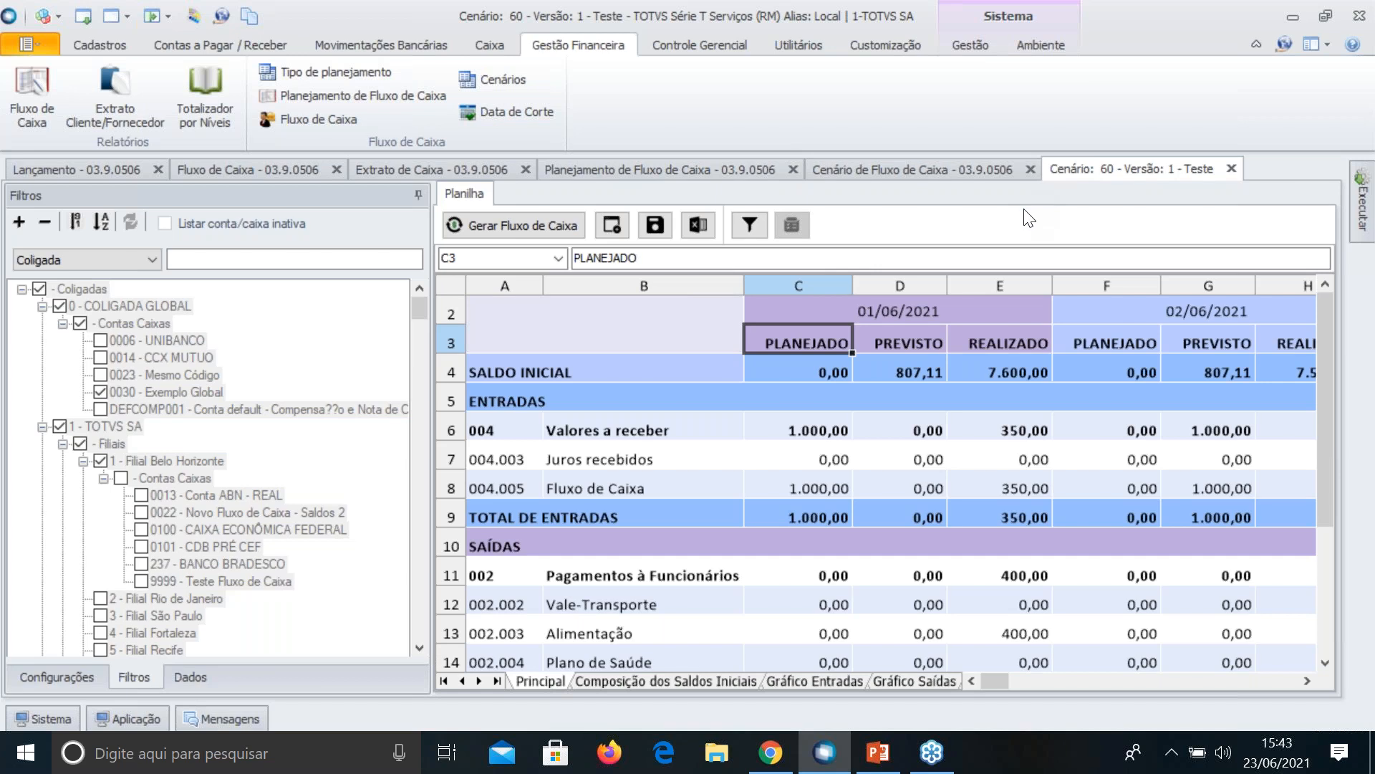
click(1232, 168)
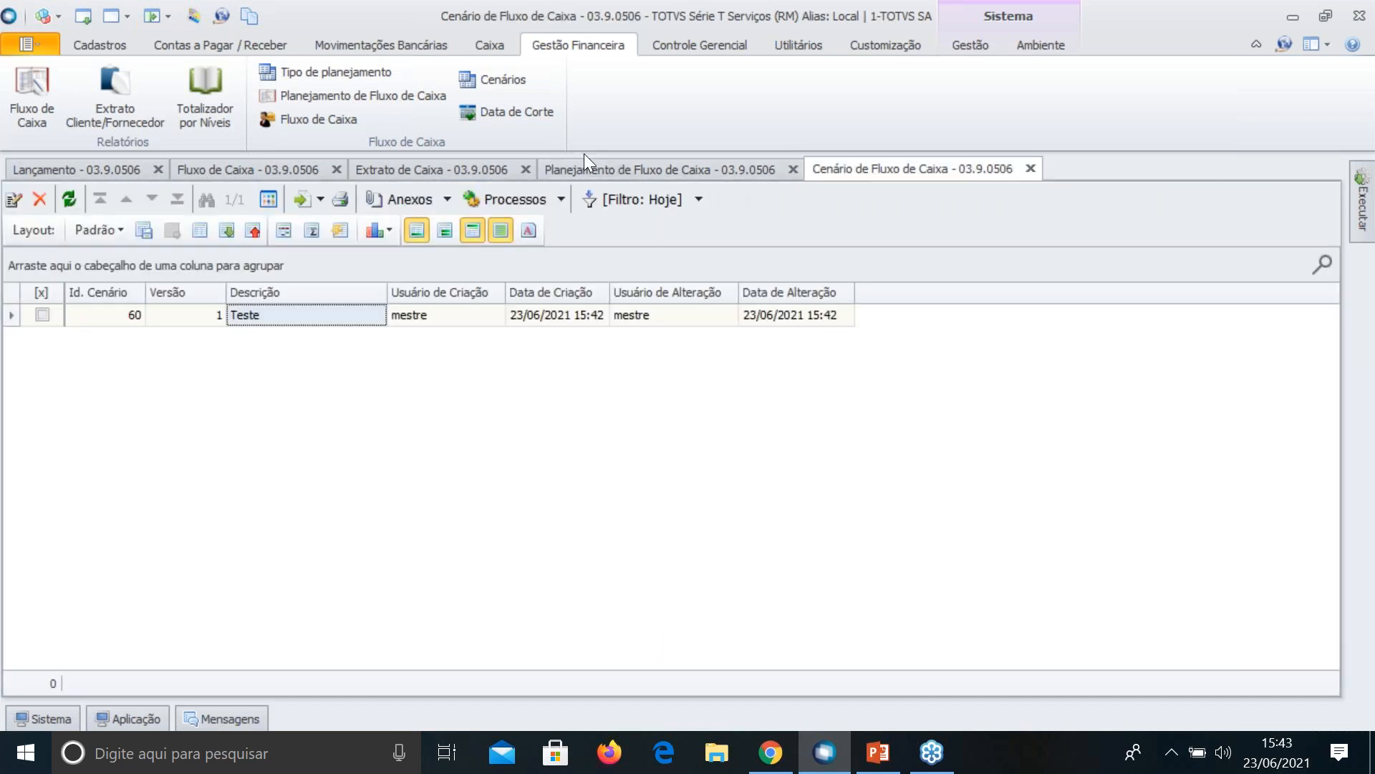
In the generated cash flow, set the planned value of Fluxo de Caixa (004.005) on 01/06/2021 to 5000
click(219, 168)
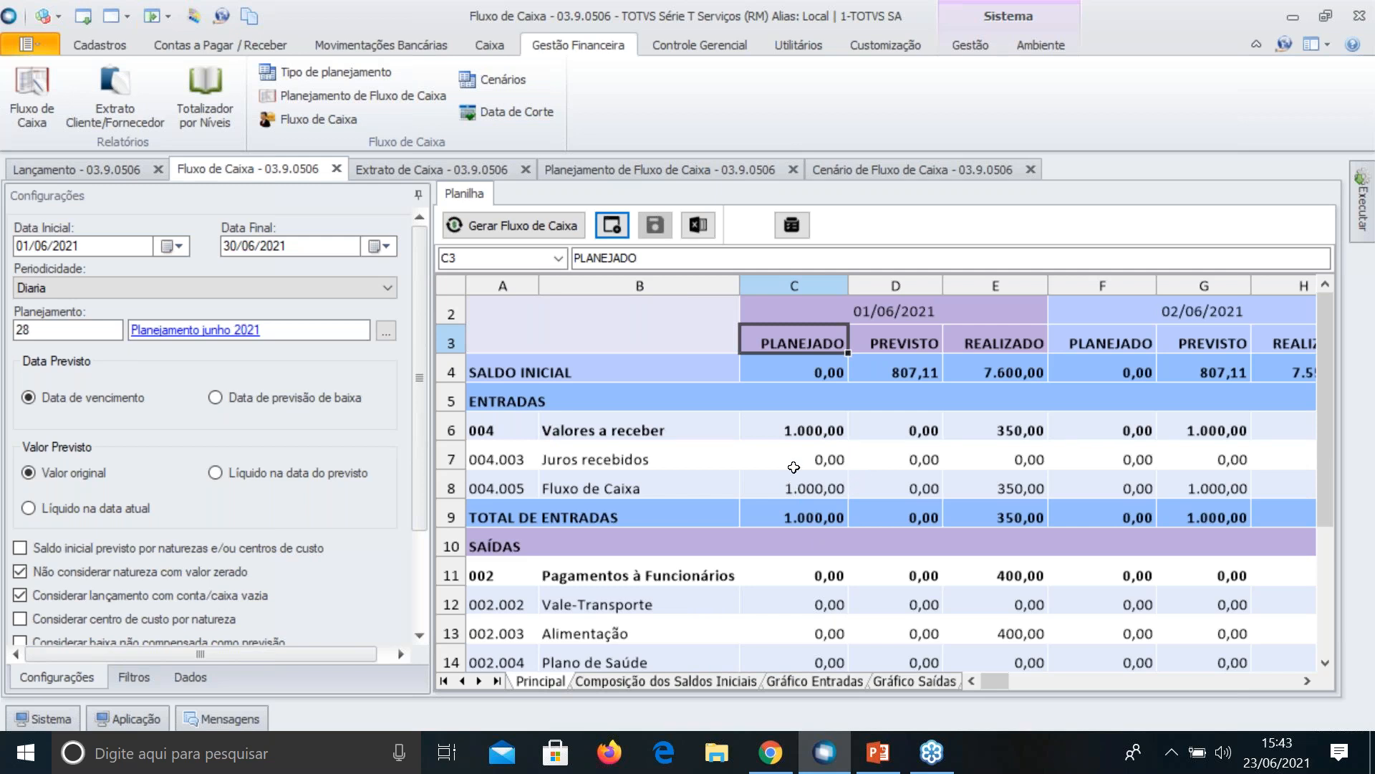
click(810, 489)
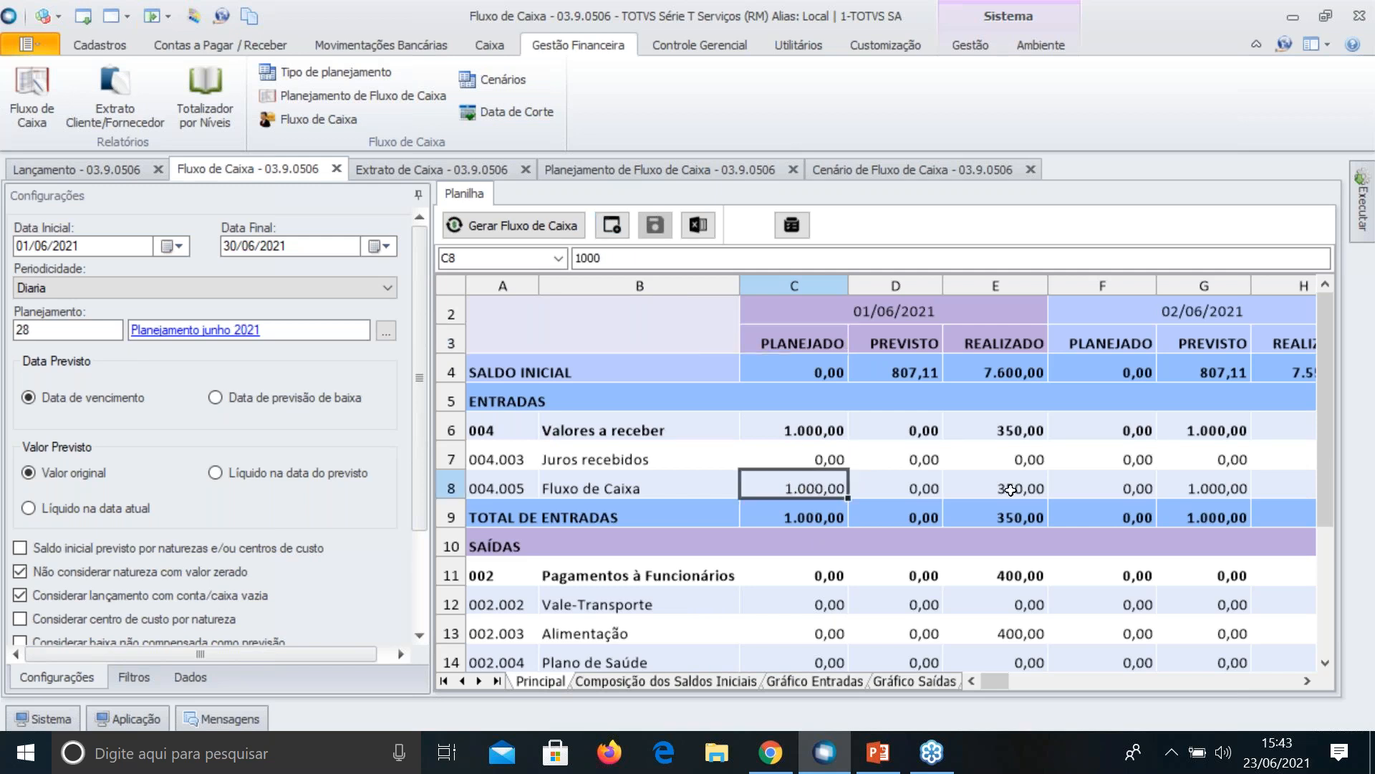
text(5)
text(000)
key(Return)
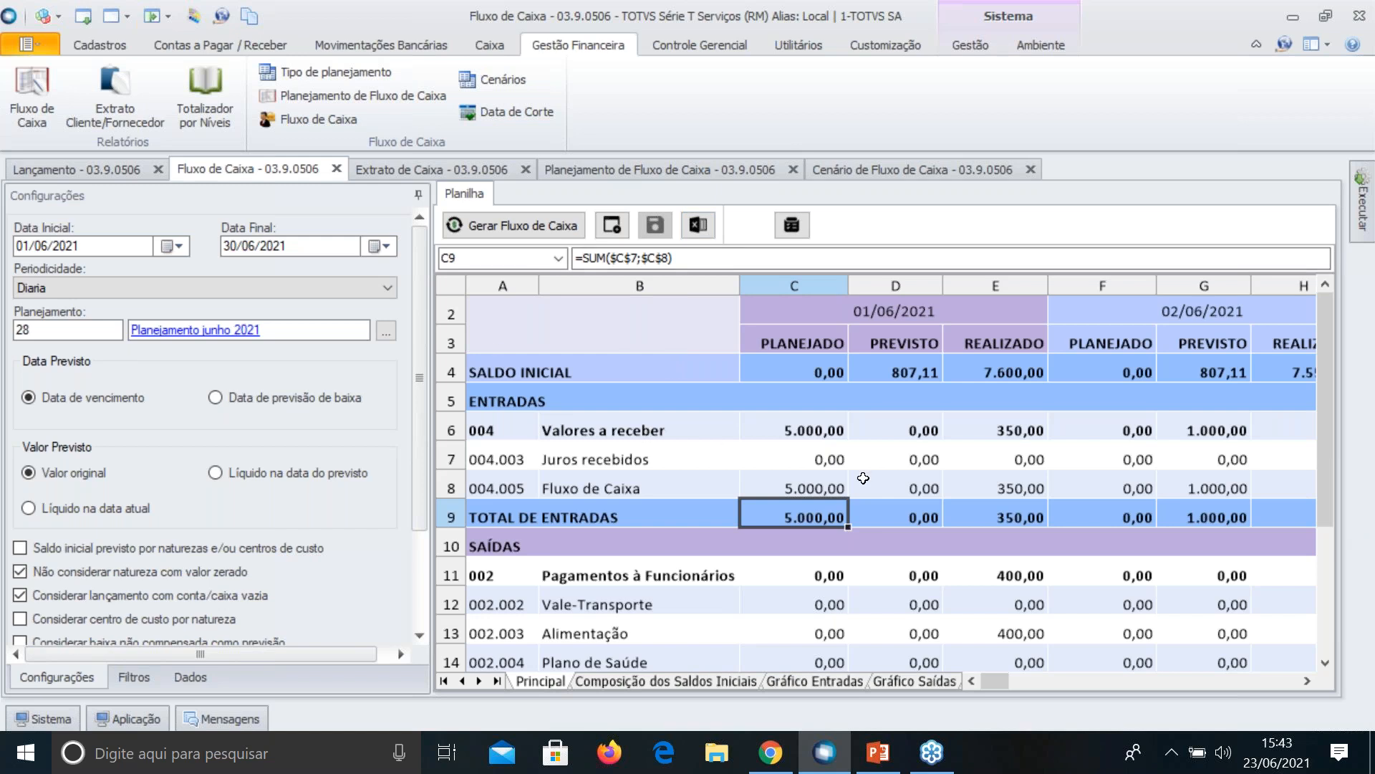
Review the entry and exit totals, and set the realized value of Fluxo de Caixa (004.005) on 01/06/2021 to 5000
click(888, 506)
scroll(887, 546, down, 3)
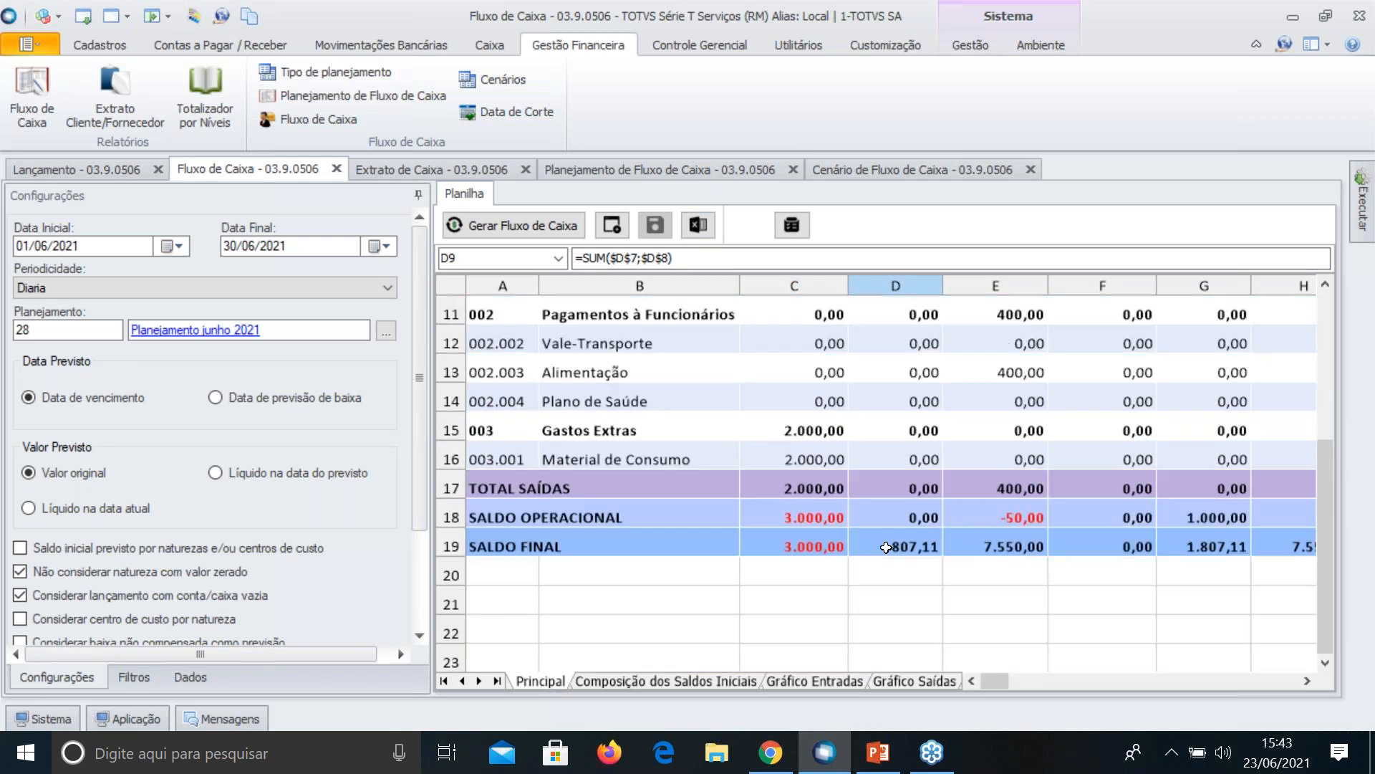
scroll(885, 547, up, 1)
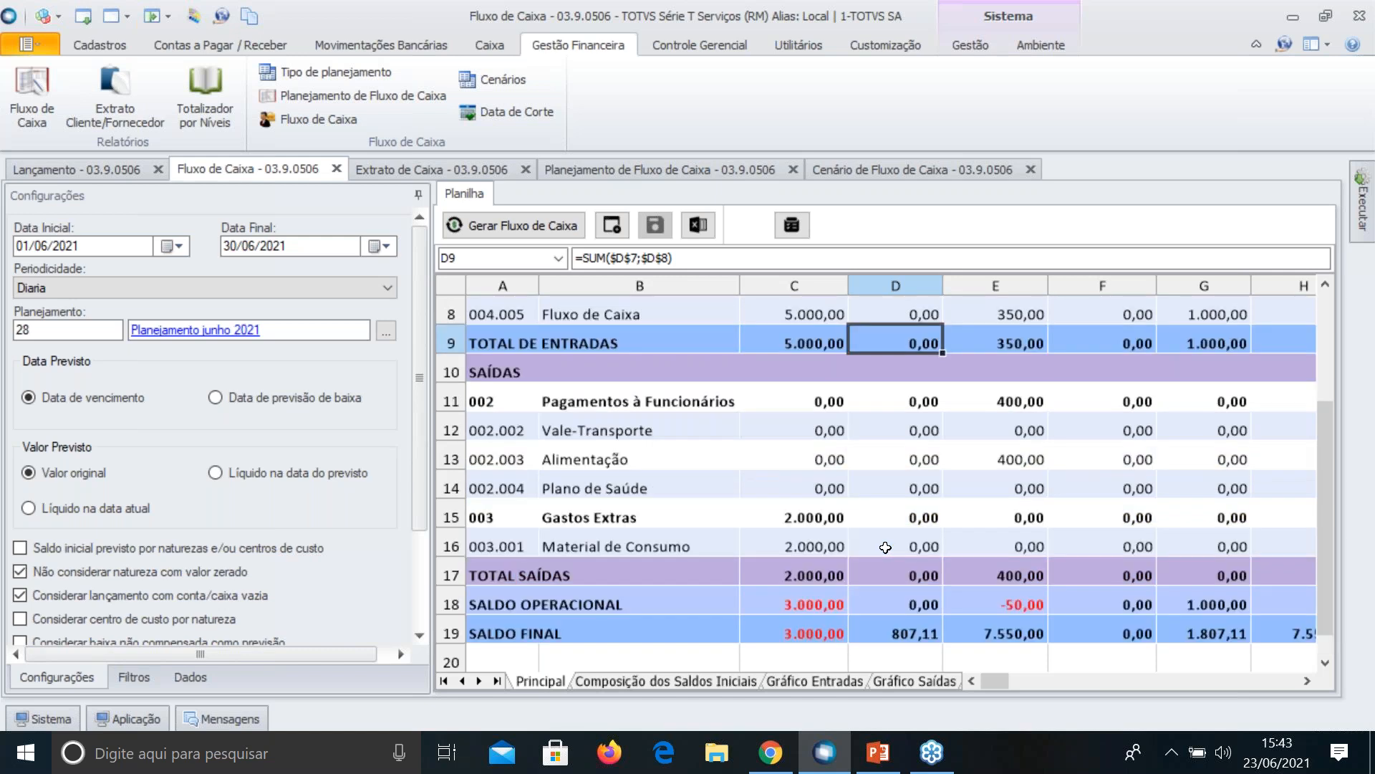
scroll(886, 547, up, 2)
click(1022, 459)
click(1023, 488)
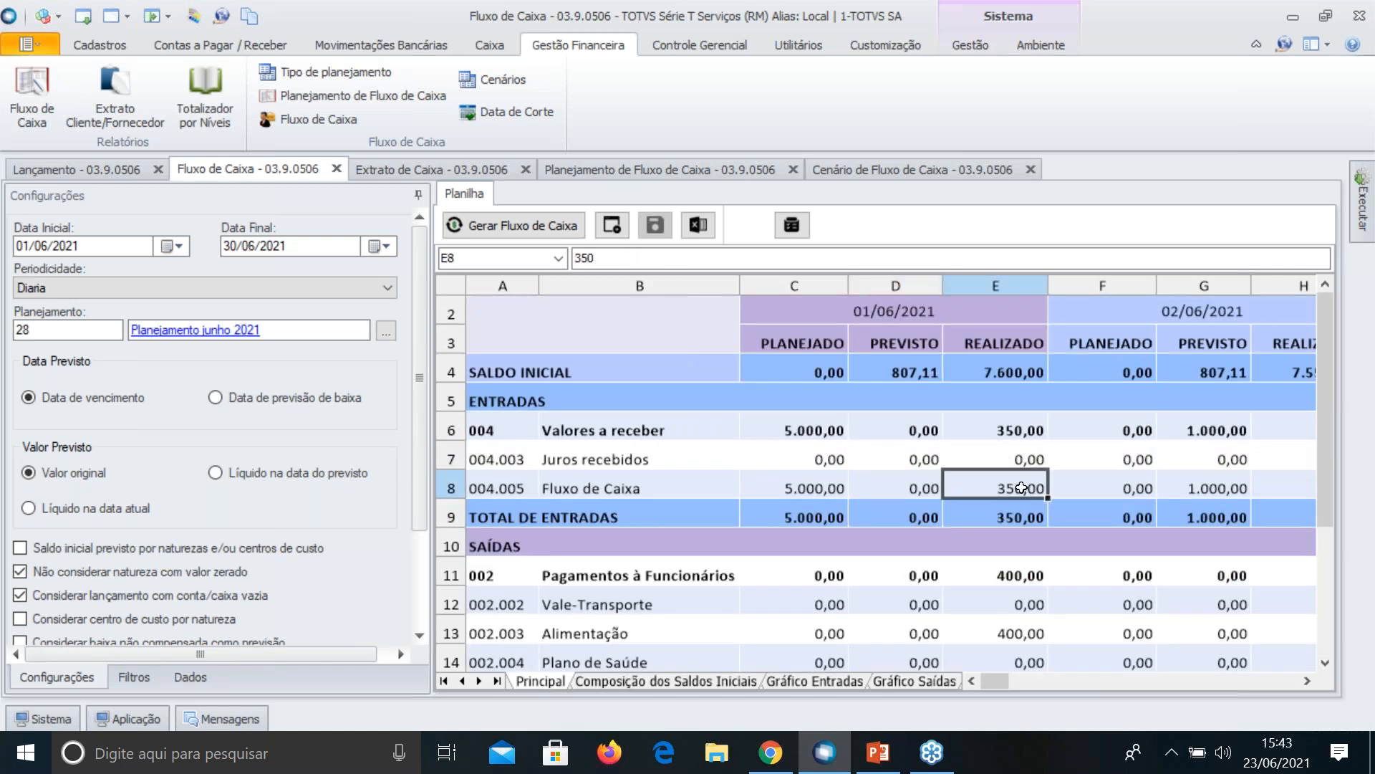
text(5)
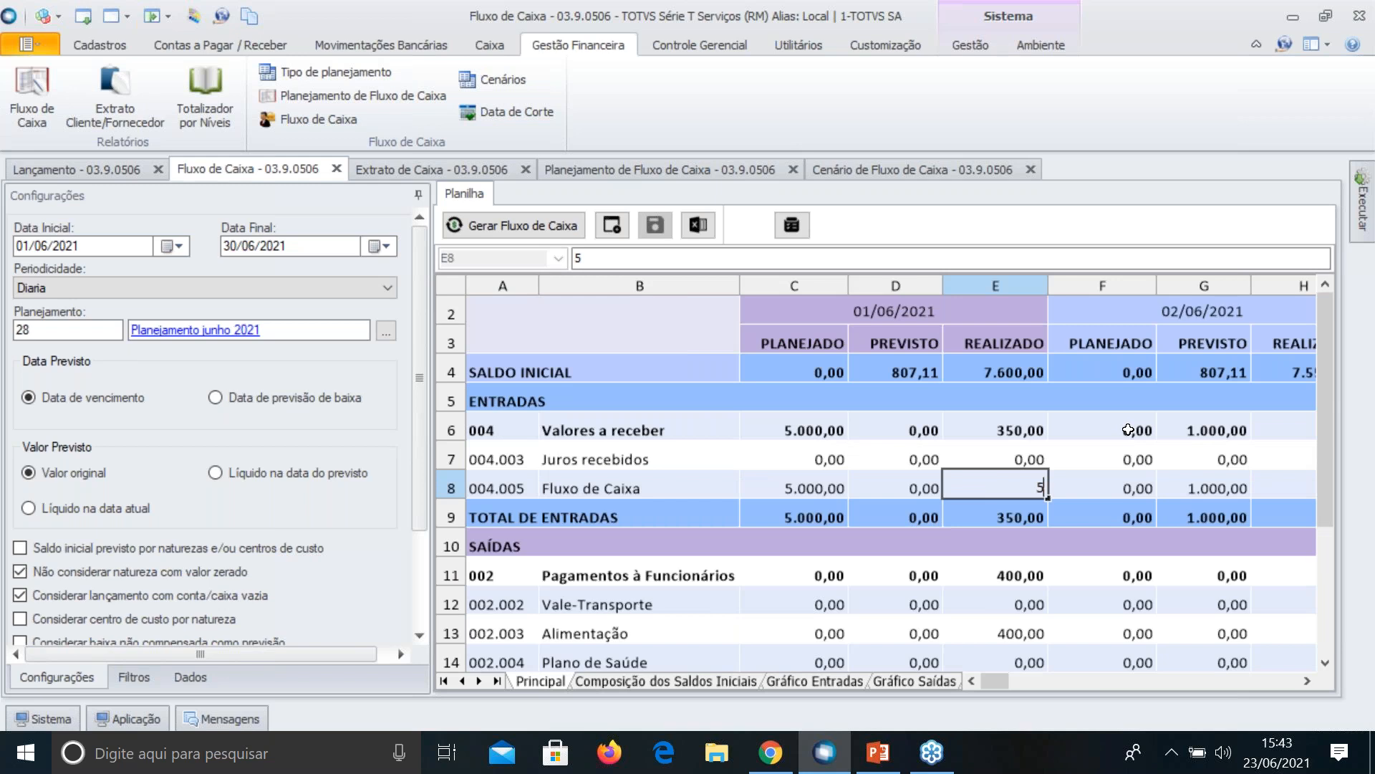
text(000)
key(Return)
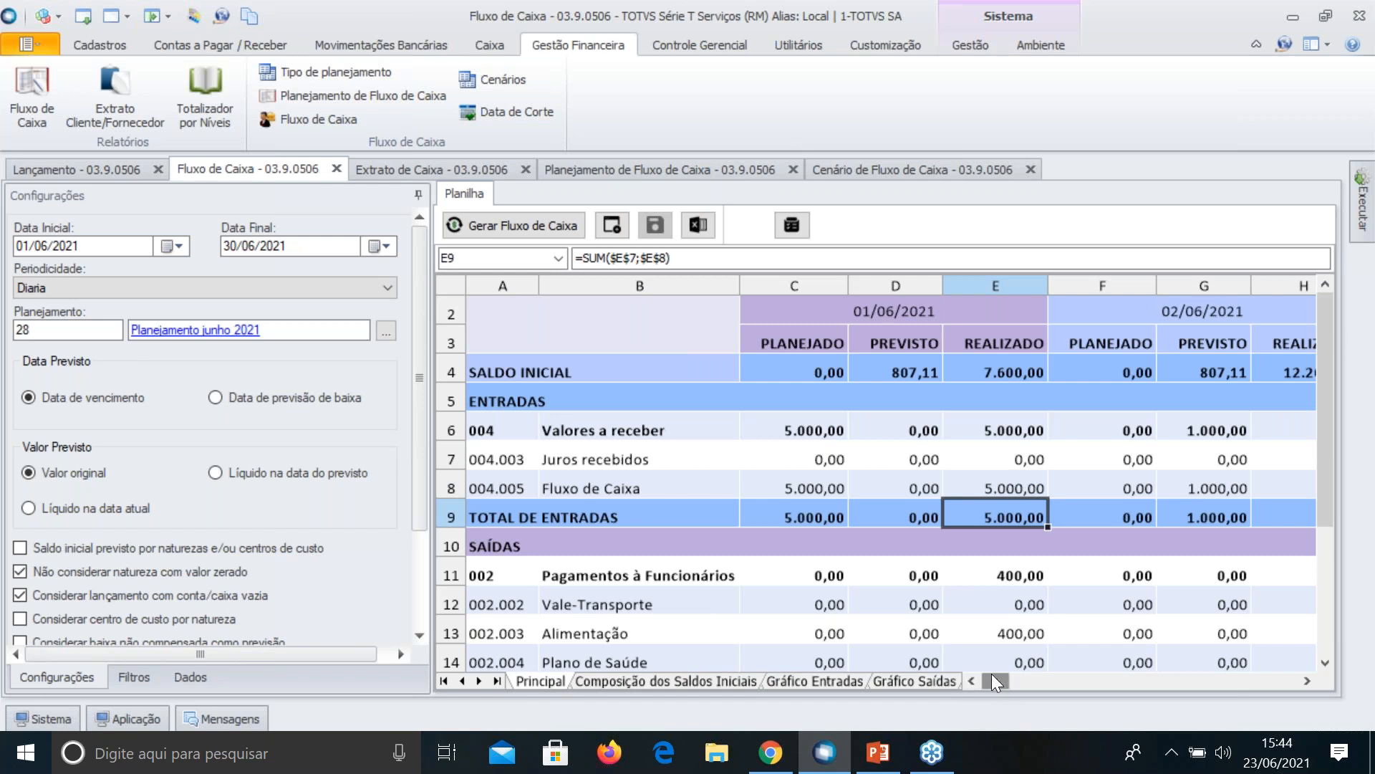
Set the realized value of Fluxo de Caixa (004.005) on 01/06/2021 to 6000
mouse_move(993, 676)
mouse_down()
mouse_move(1005, 675)
mouse_move(992, 675)
mouse_up()
click(1032, 488)
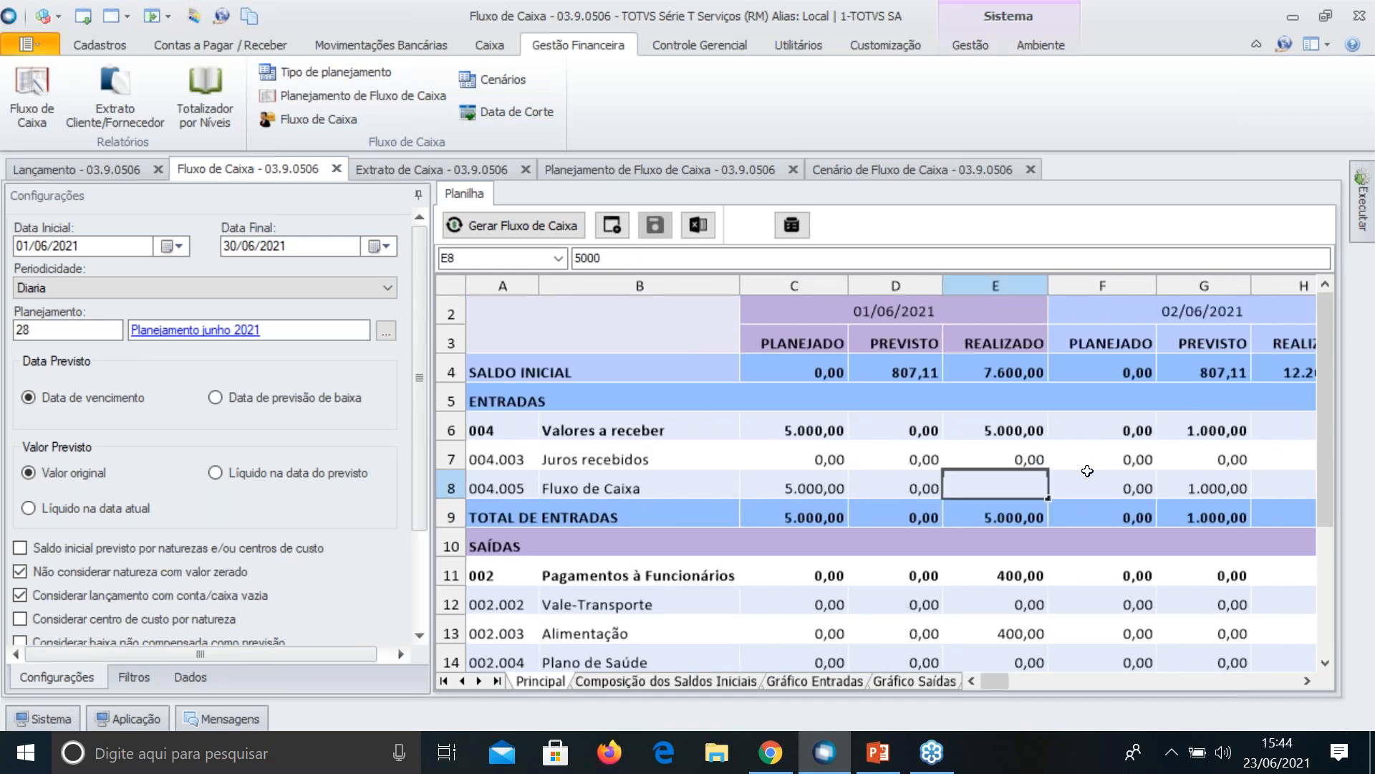
text(6.0)
text(000)
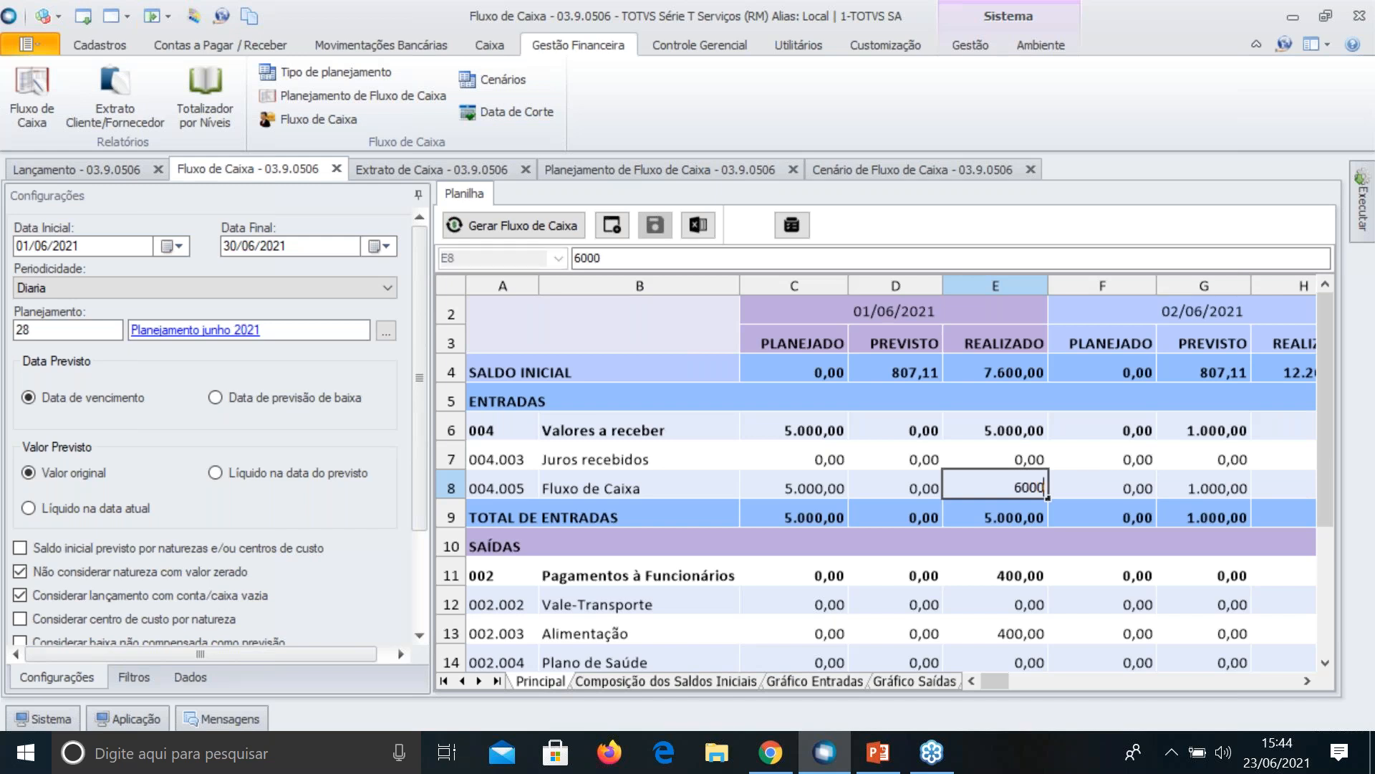
key(Return)
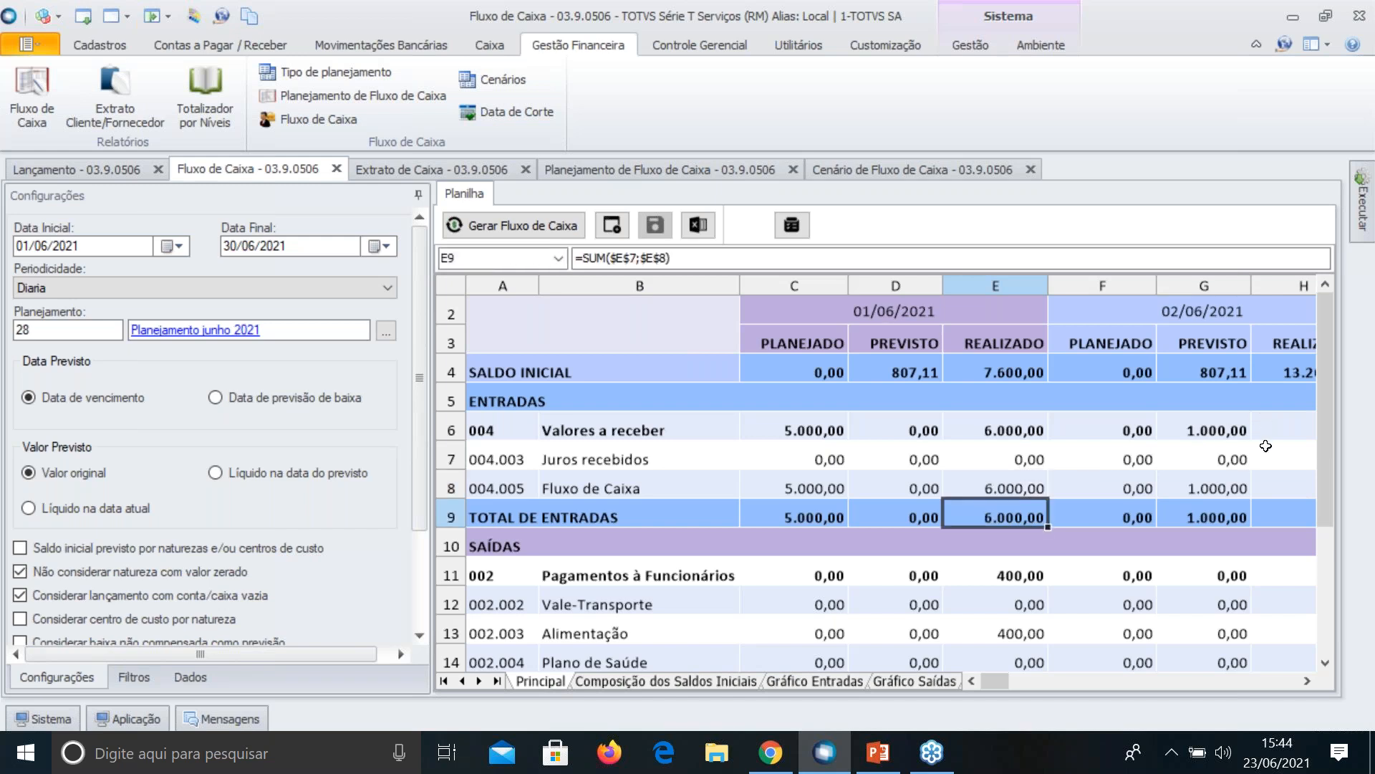
click(1265, 448)
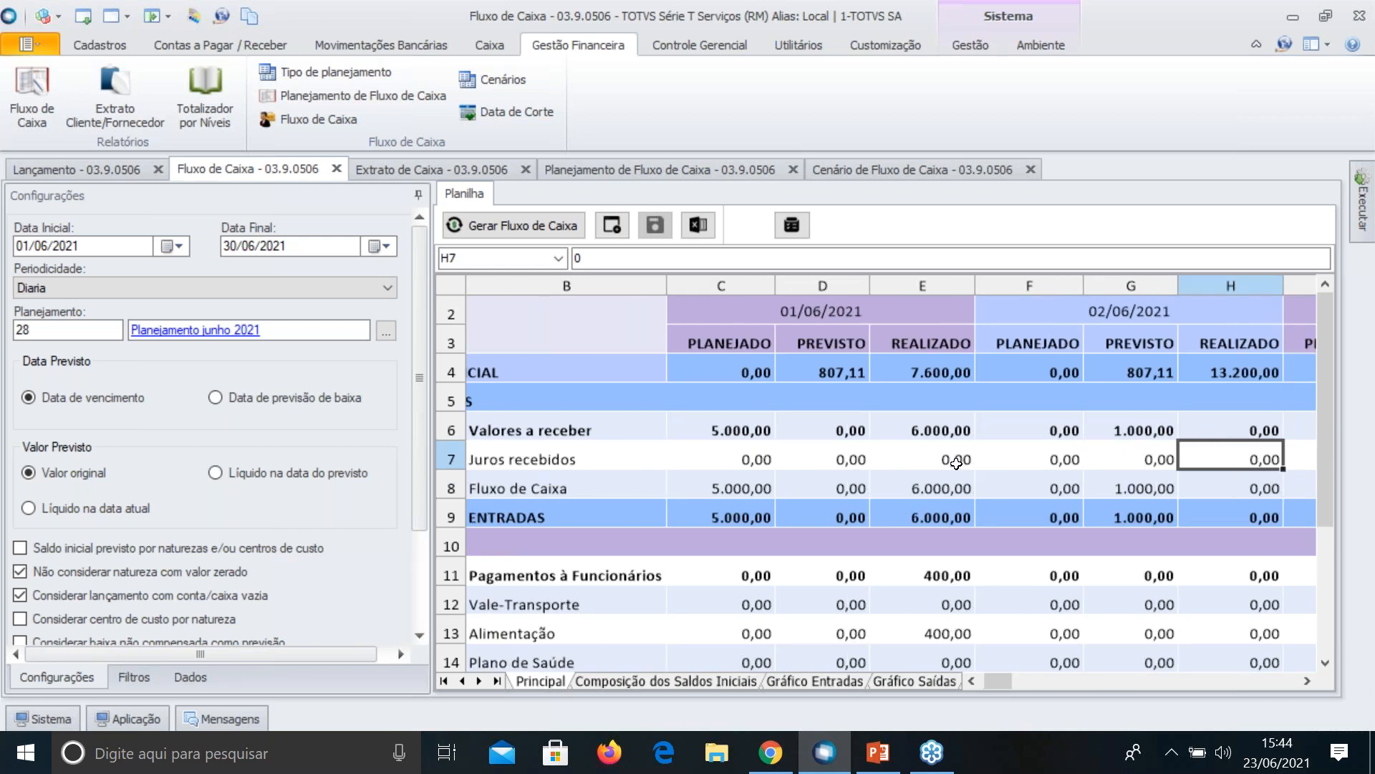
Include a new scenario from the edited cash flow with the description Simulação and the history gravando uma simulação
click(613, 224)
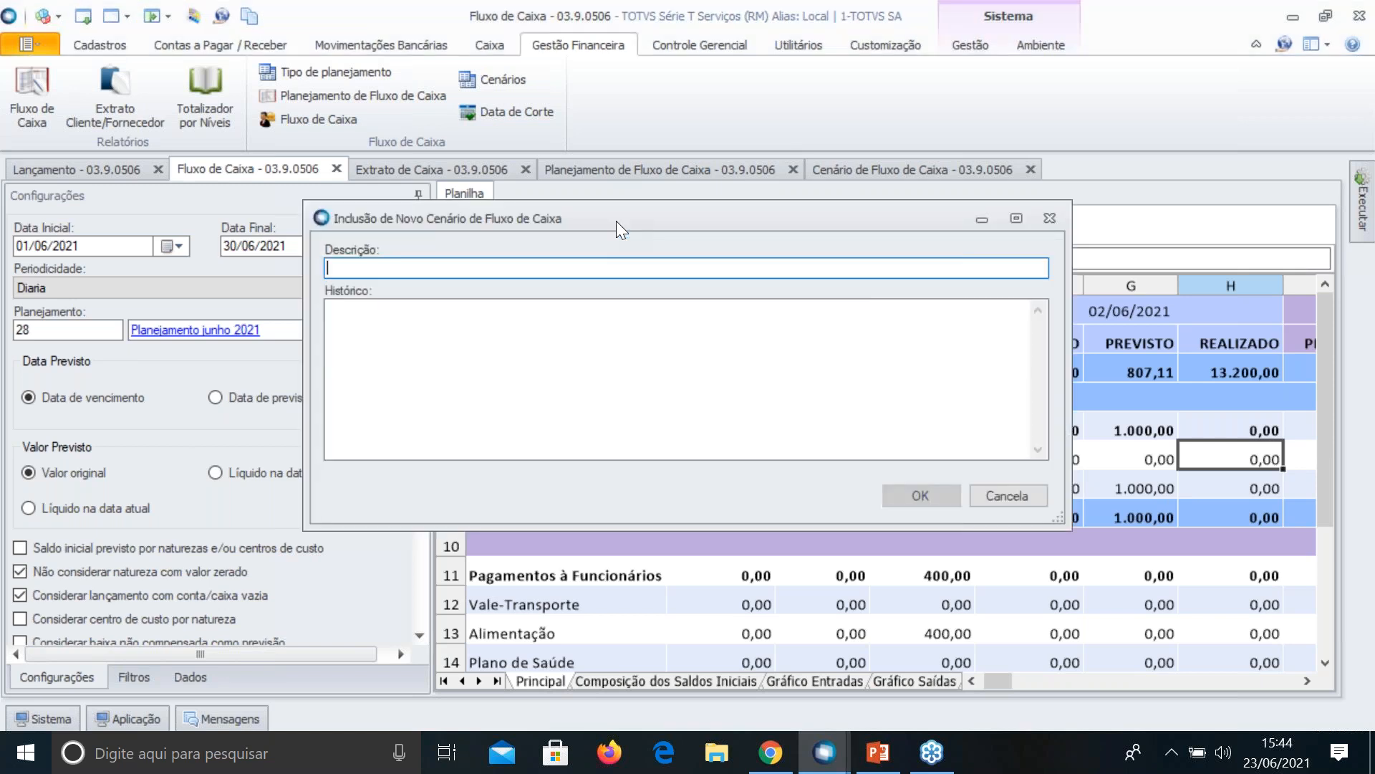
text(Simulação)
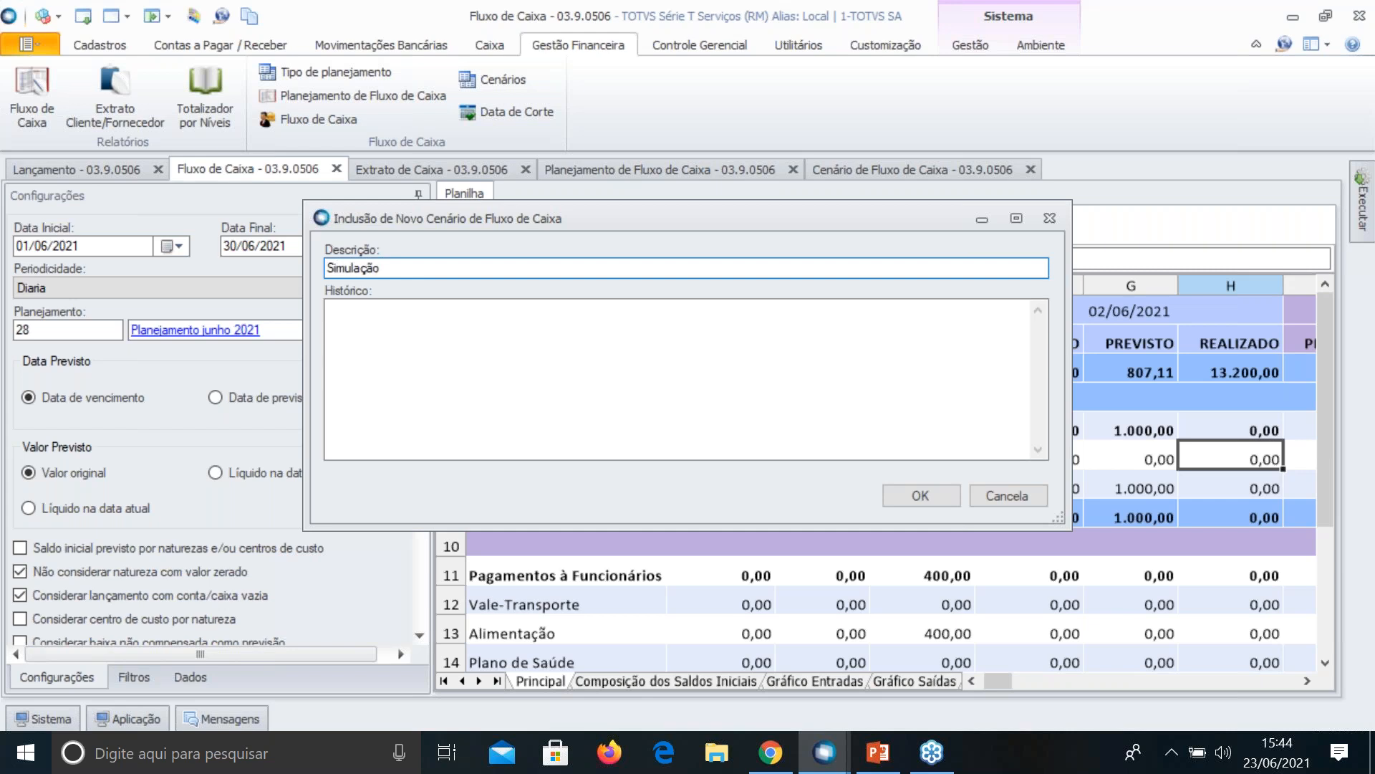
click(429, 326)
text(gravando uma si)
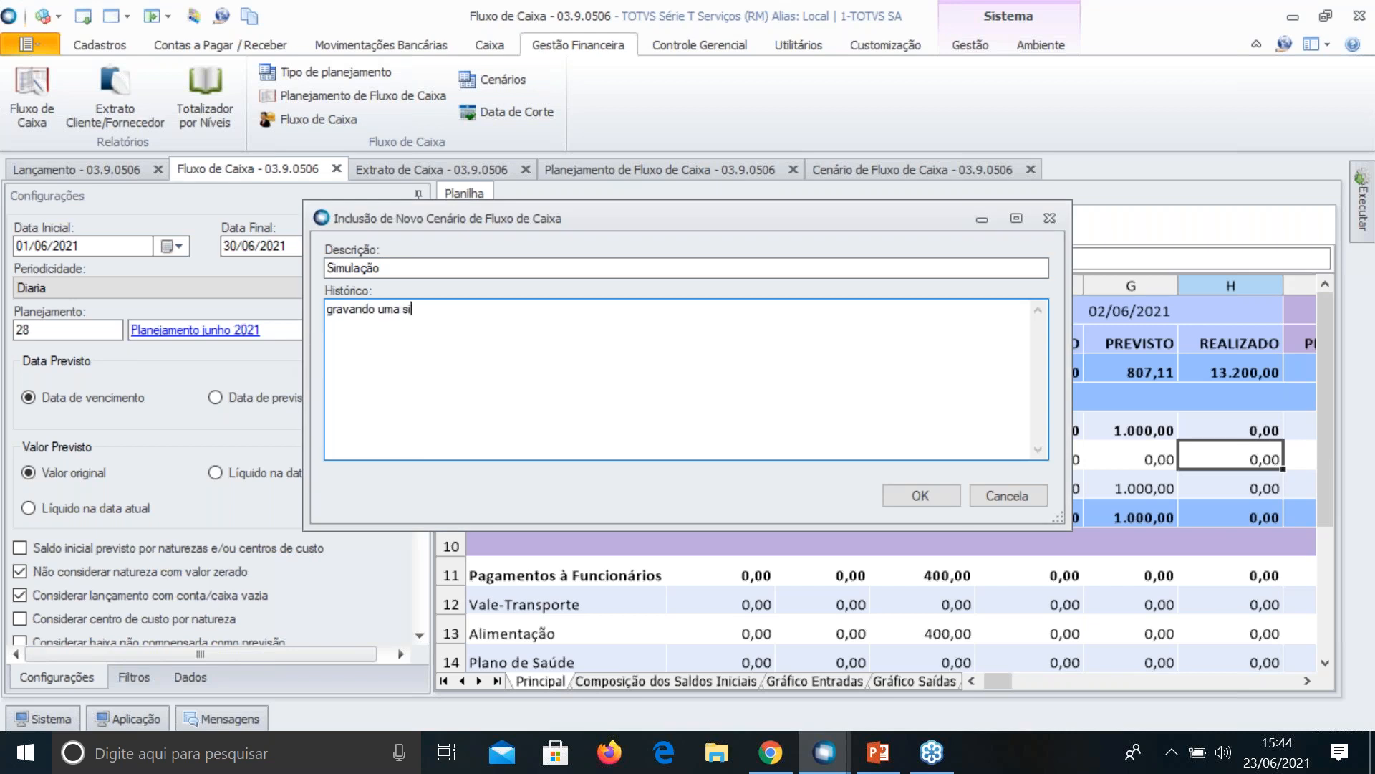
text(mulaçã0o)
key(BackSpace)
click(902, 493)
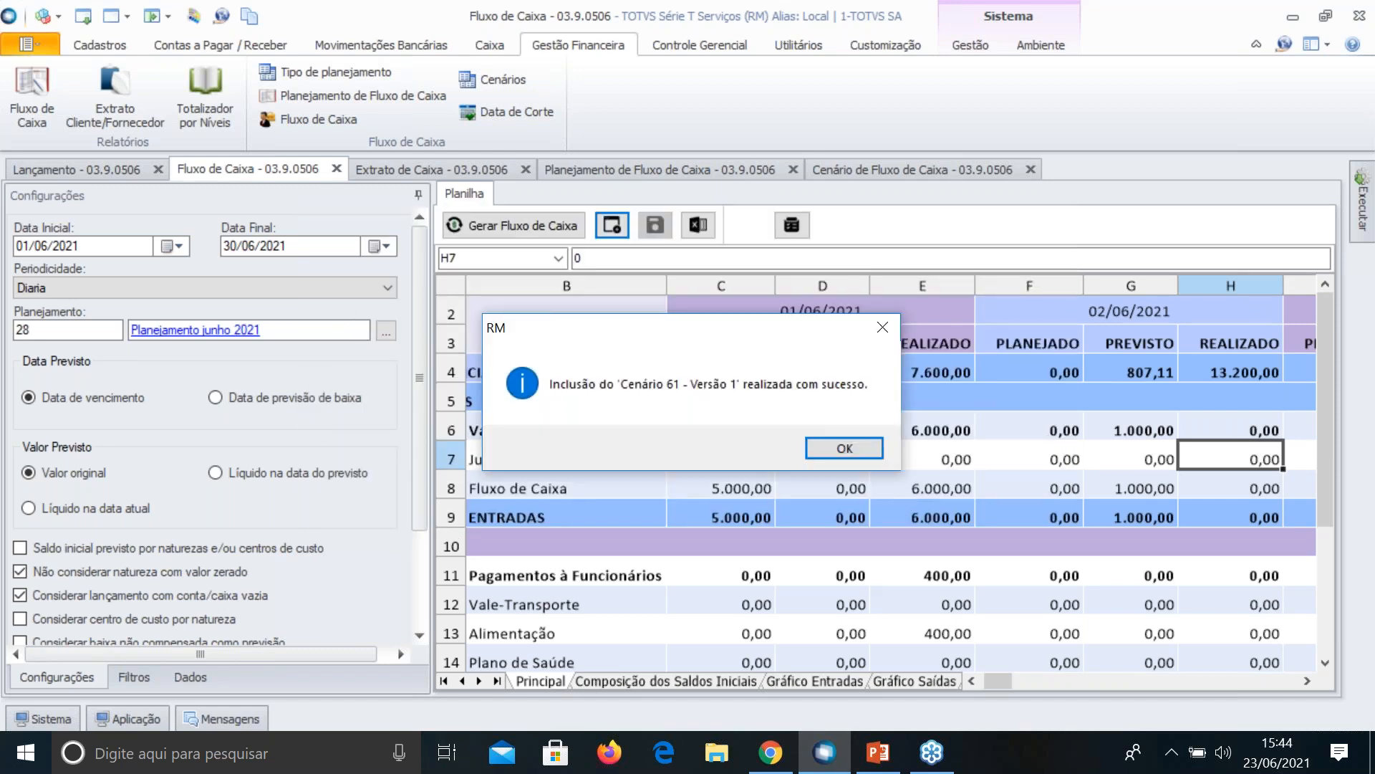
click(853, 443)
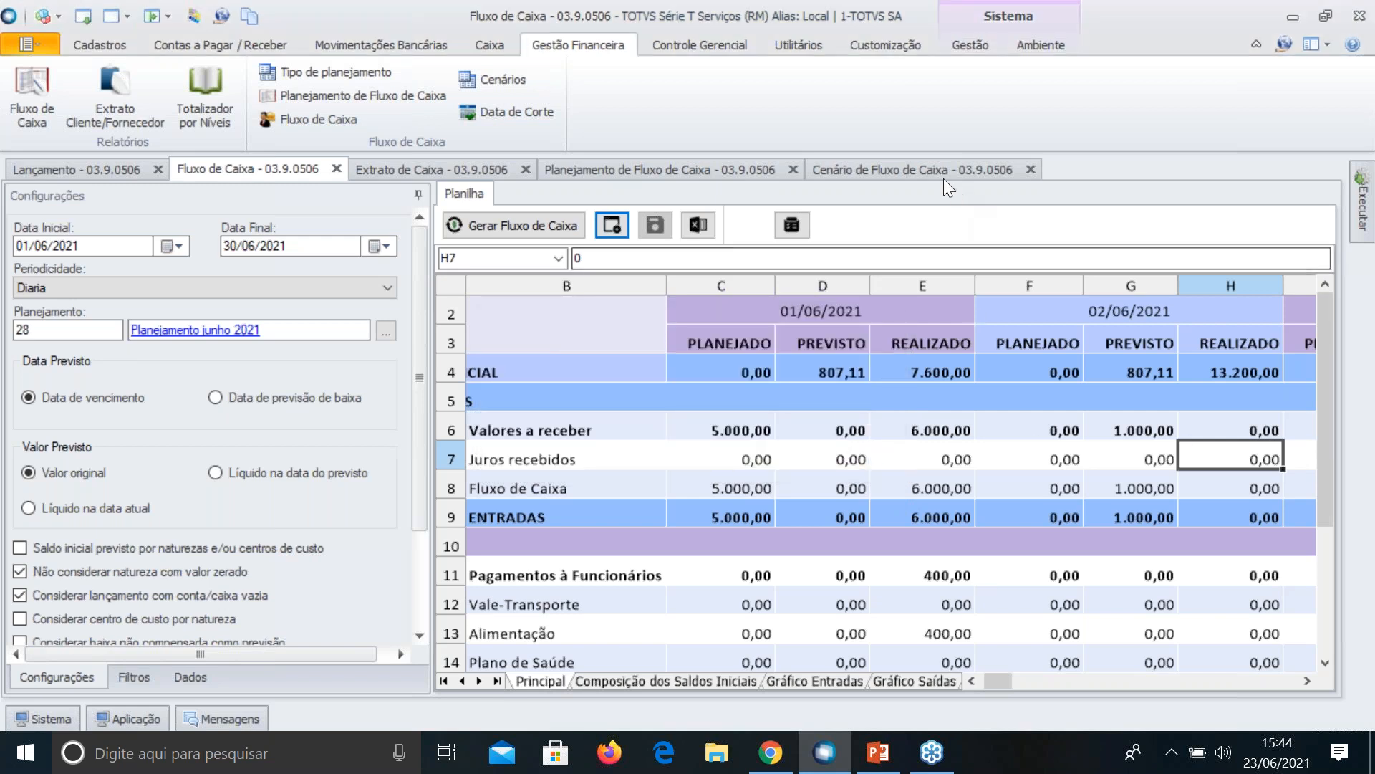
Refresh the cash flow scenario list and open the Simulação scenario
click(929, 165)
click(67, 200)
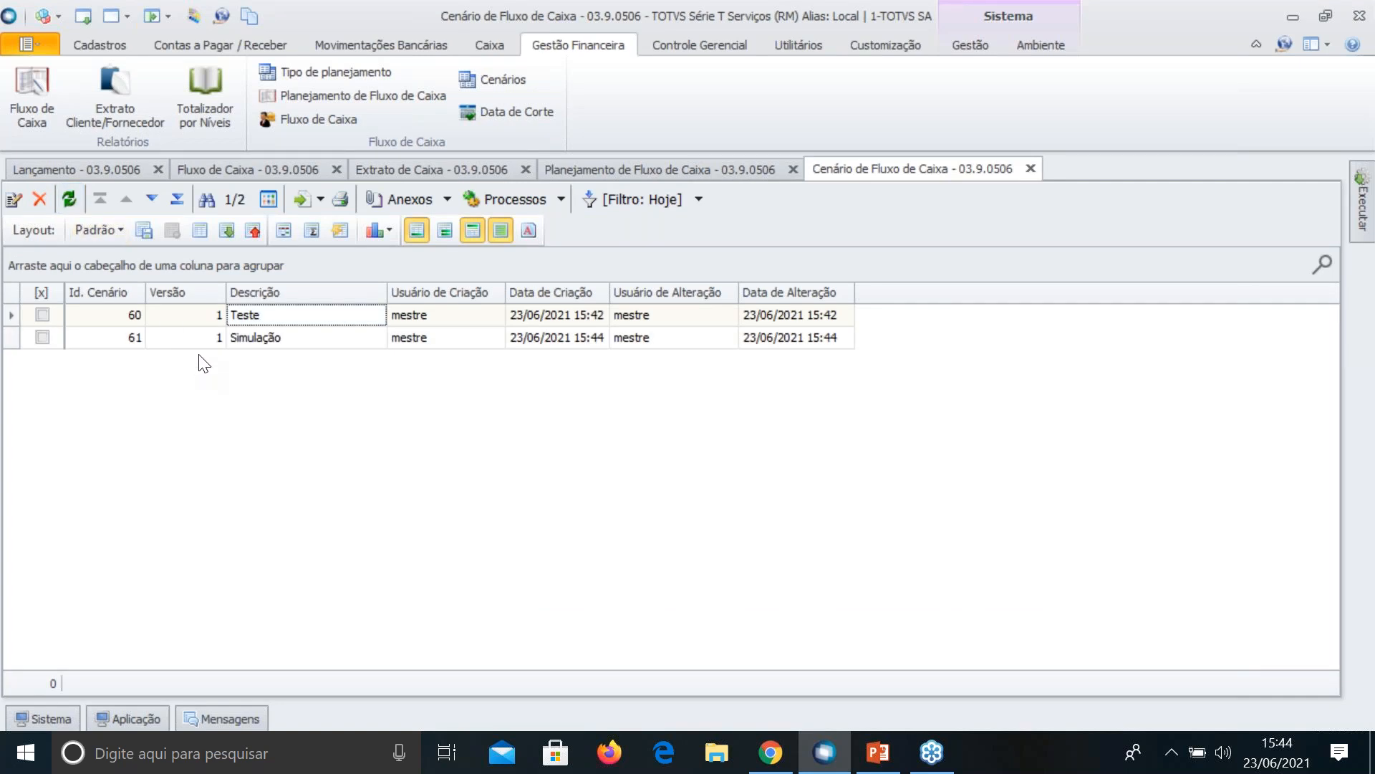
click(380, 169)
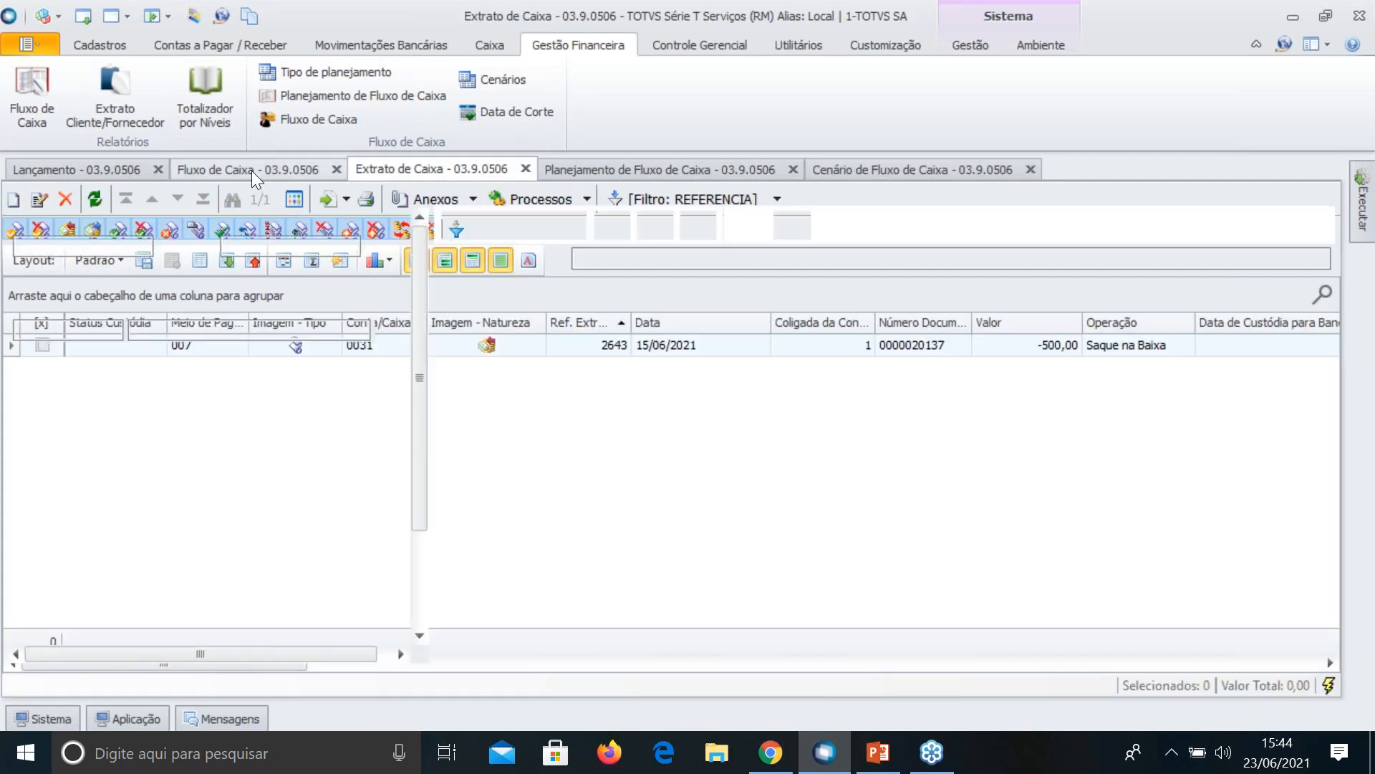
click(251, 170)
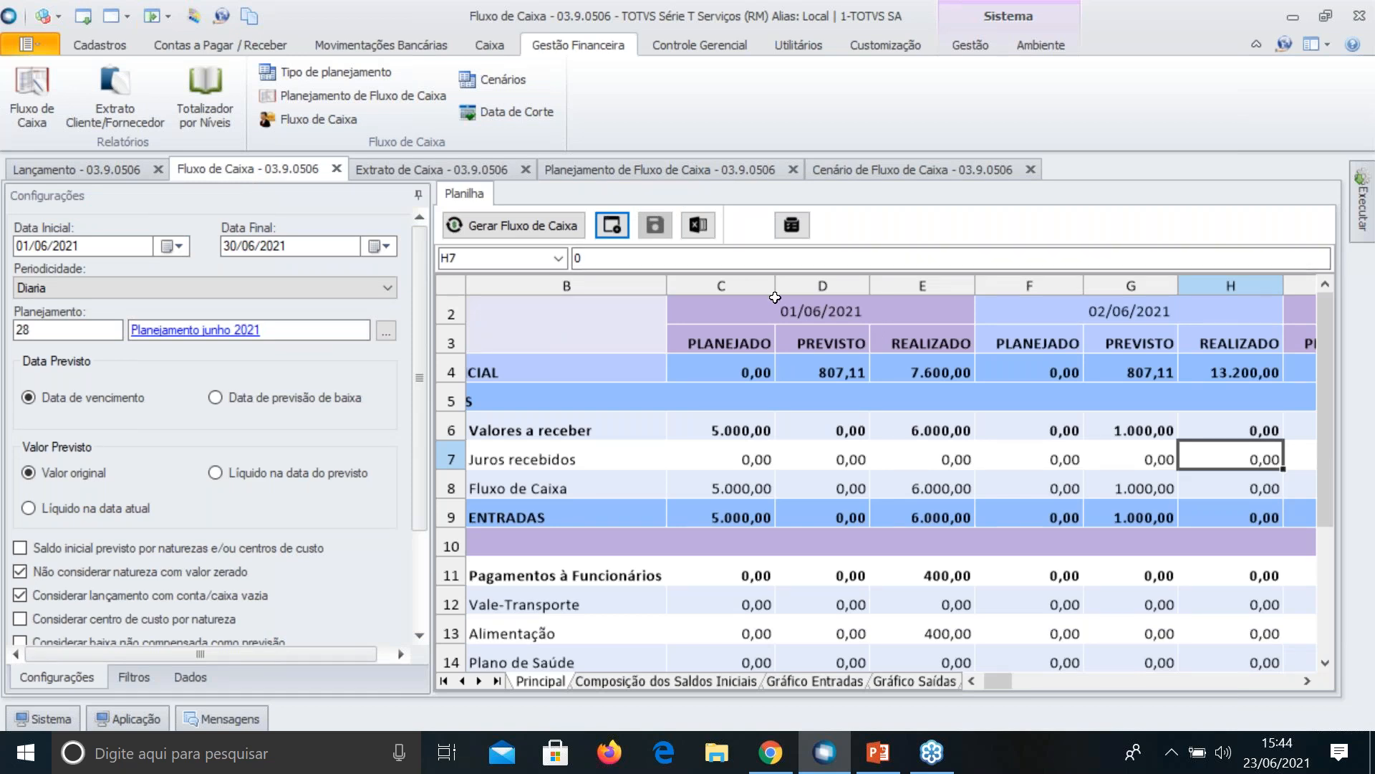
click(849, 165)
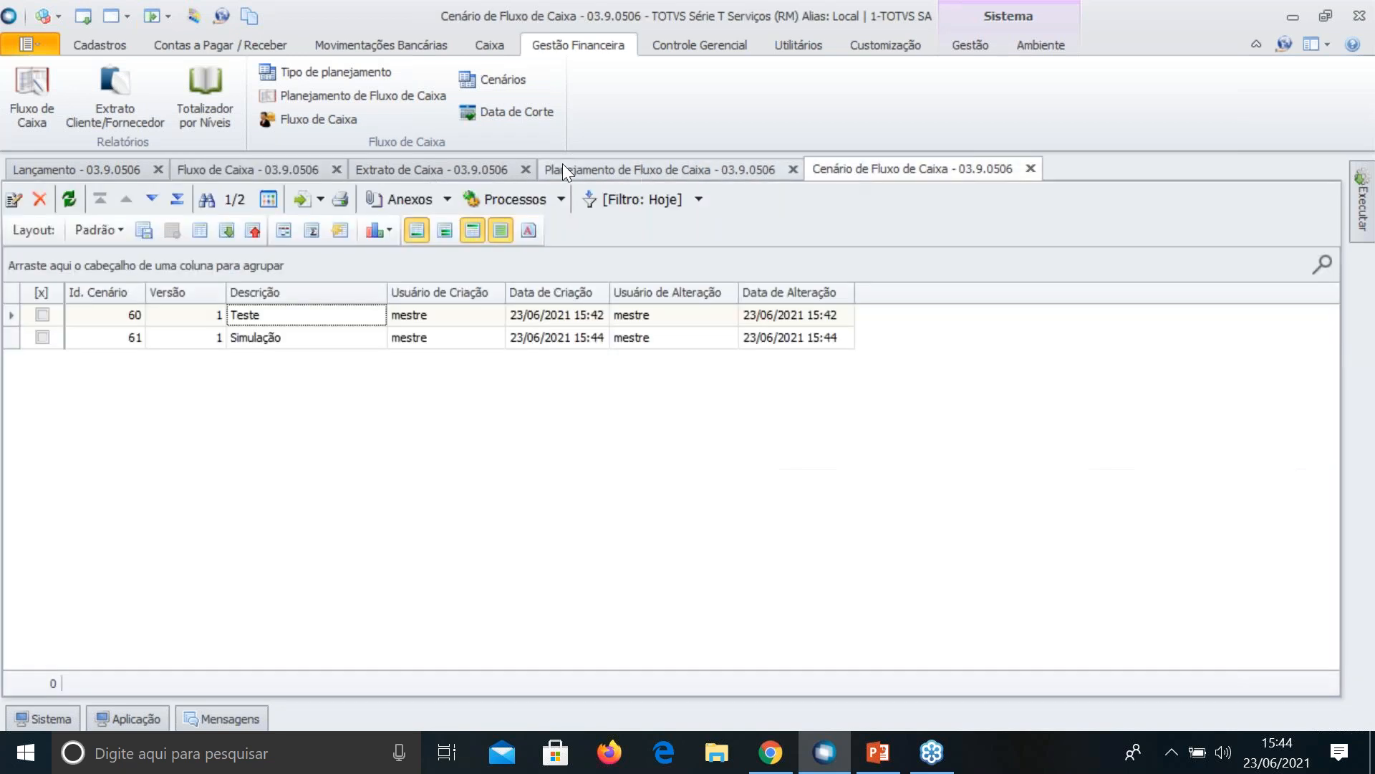
click(350, 338)
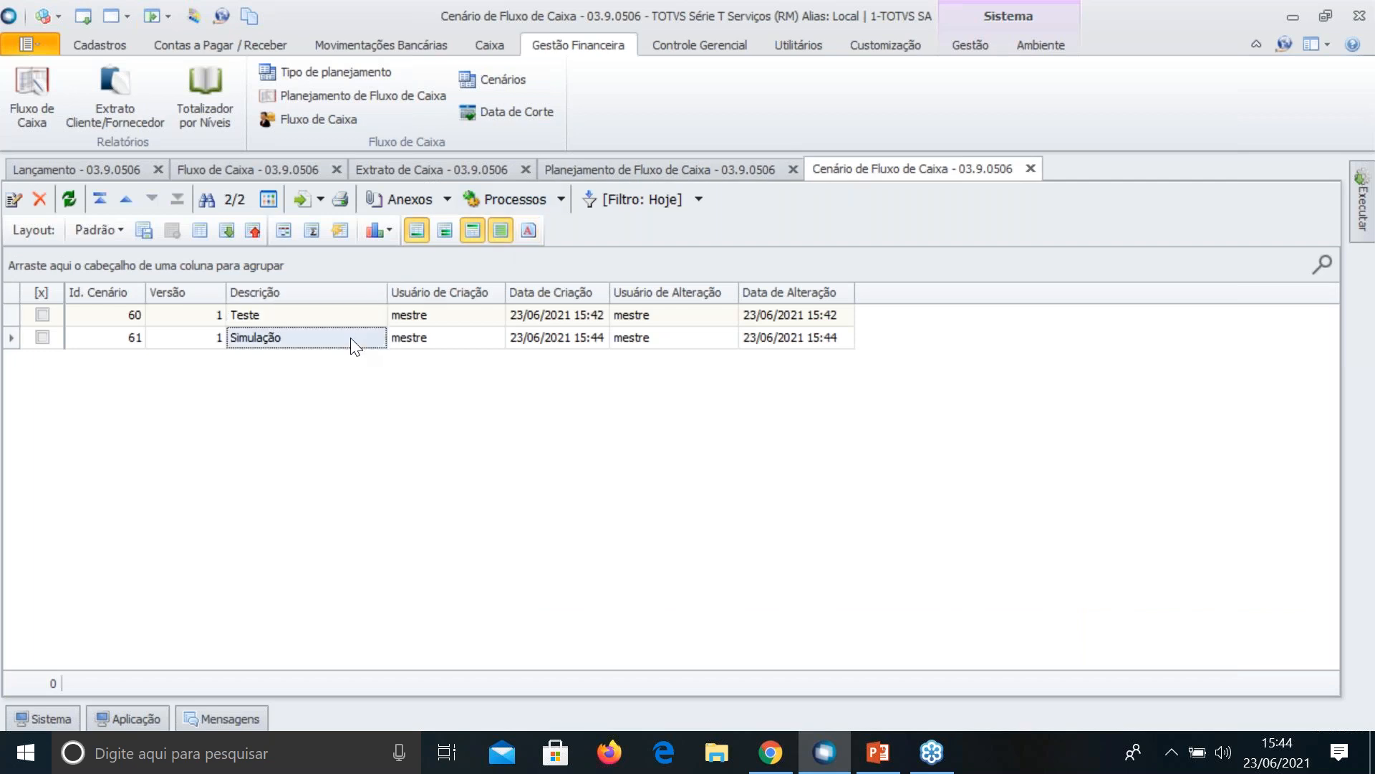
double_click(350, 338)
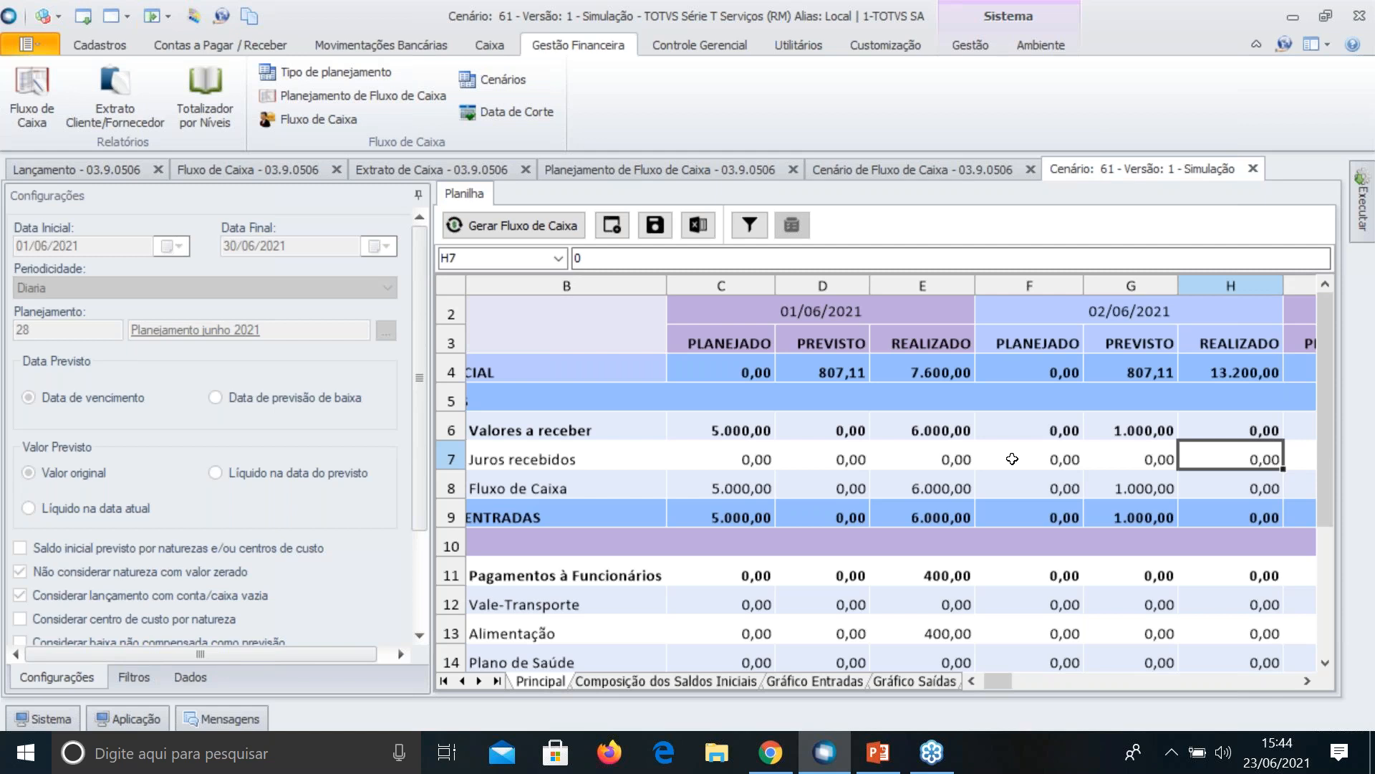
In the Simulação scenario, set the planned value of Juros recebidos on 02/06/2021 to 5000
click(1049, 461)
text(5000)
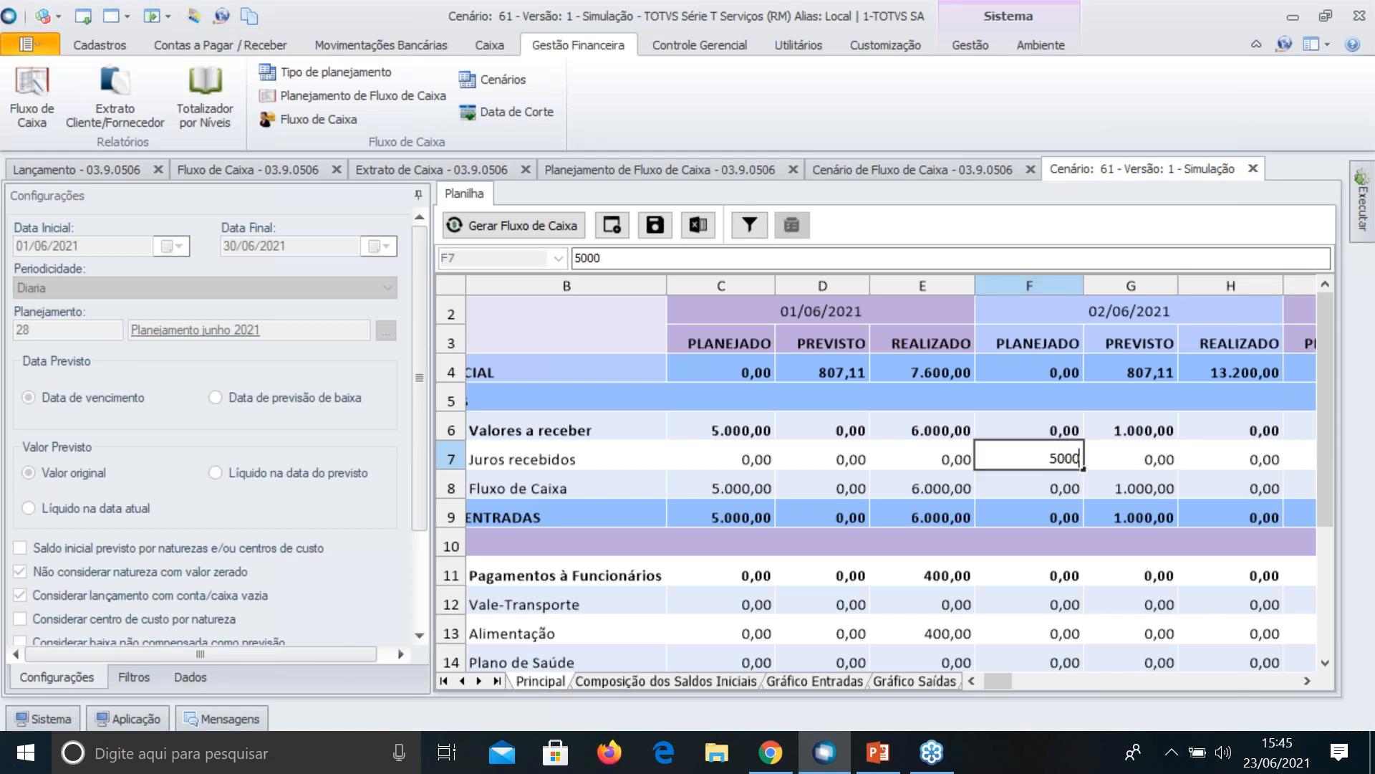
key(Return)
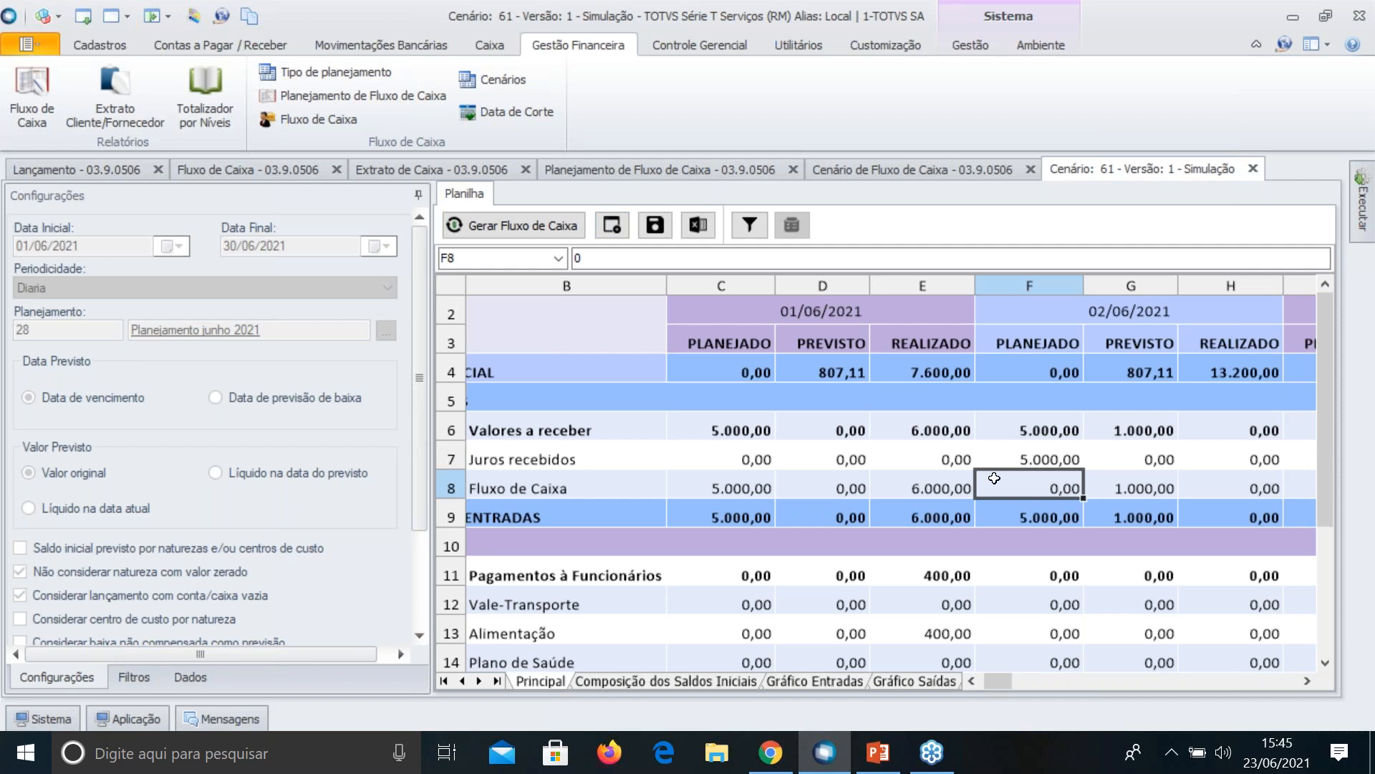
Save the changes to the existing Simulação scenario, adding the history line alterações na simulação
click(658, 225)
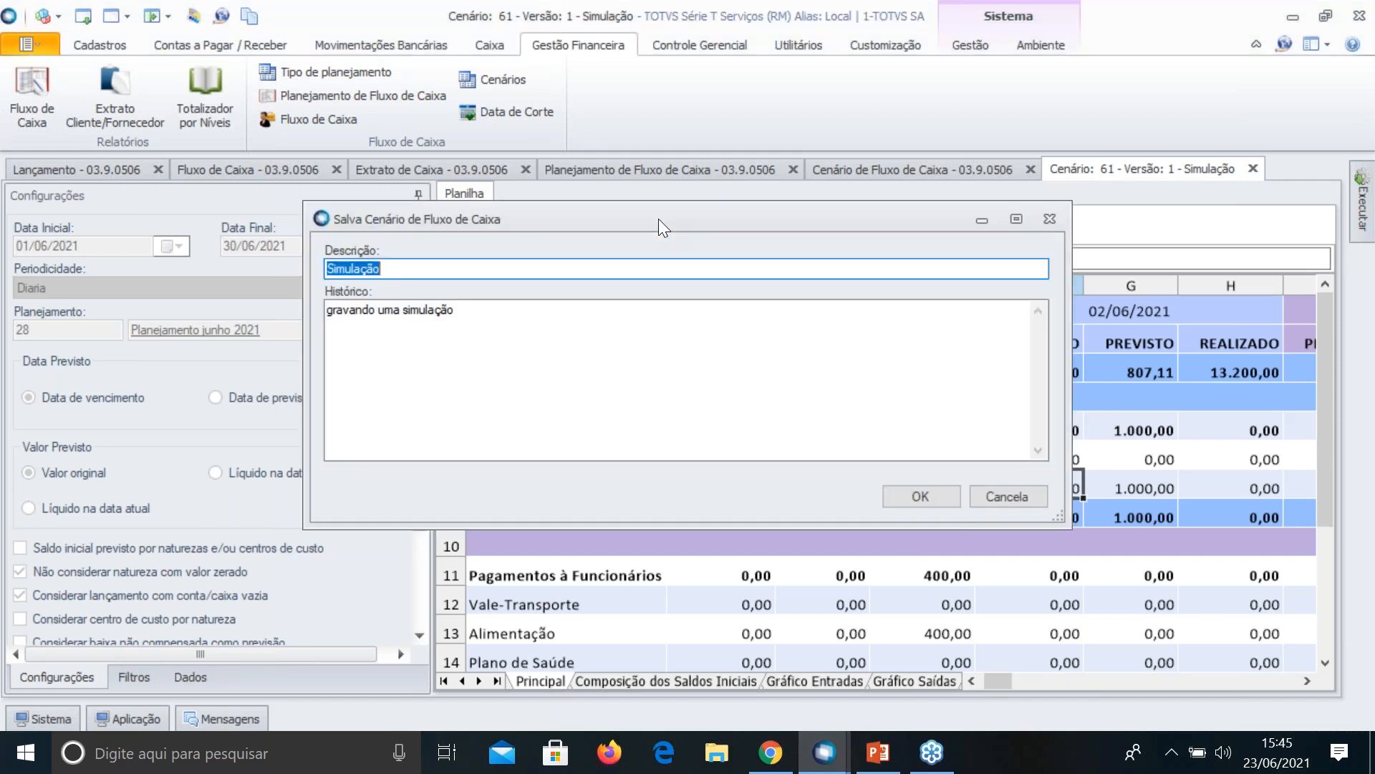
click(578, 346)
key(Return)
text(alteraçõ)
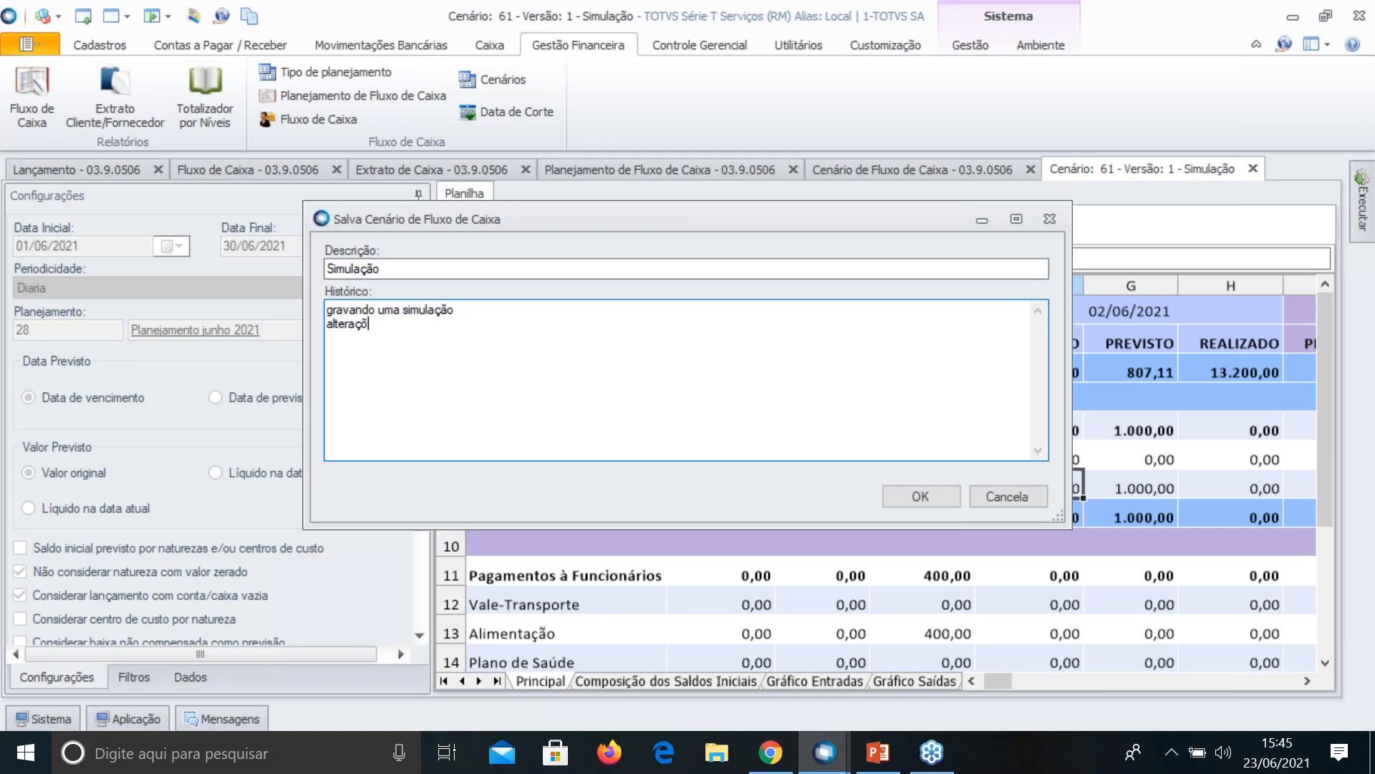
text(es no)
key(BackSpace)
key(BackSpace)
text(a simulação)
click(936, 494)
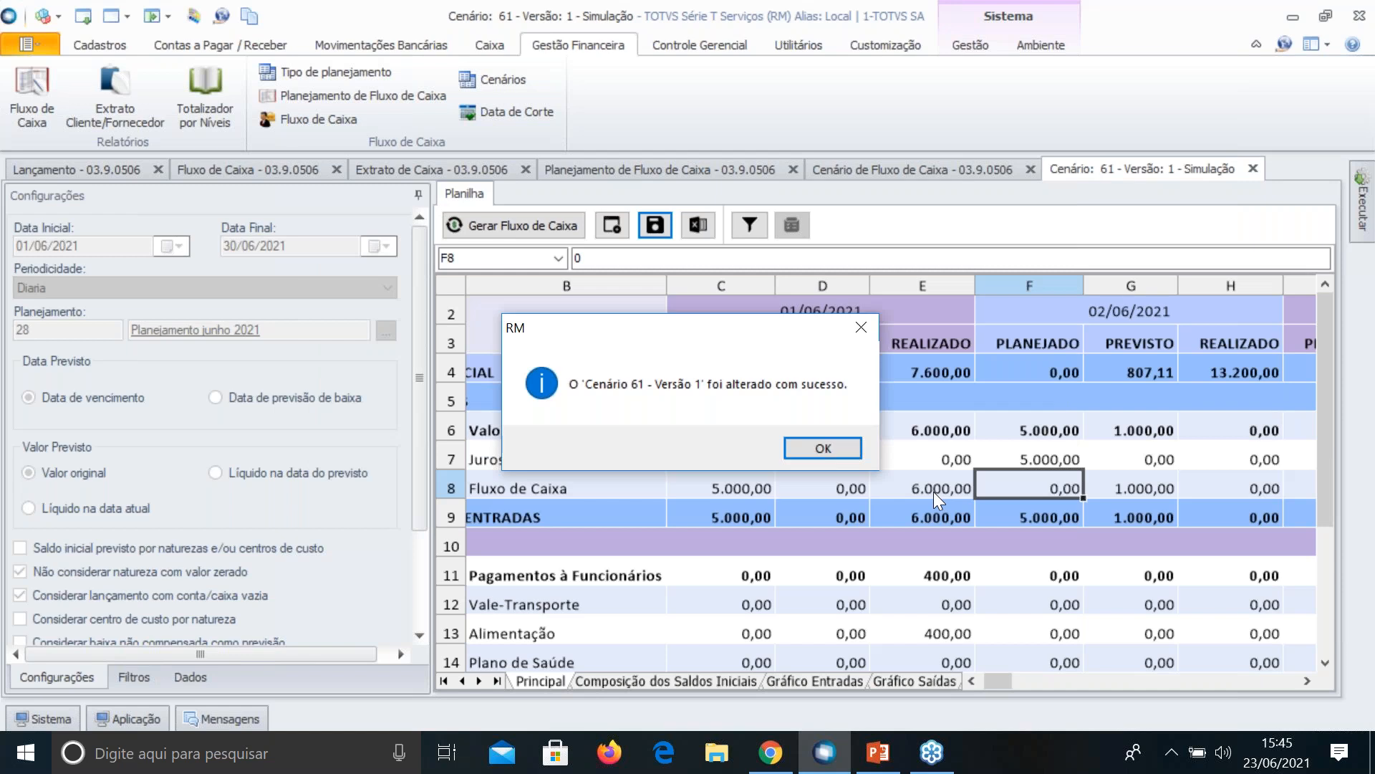
click(823, 449)
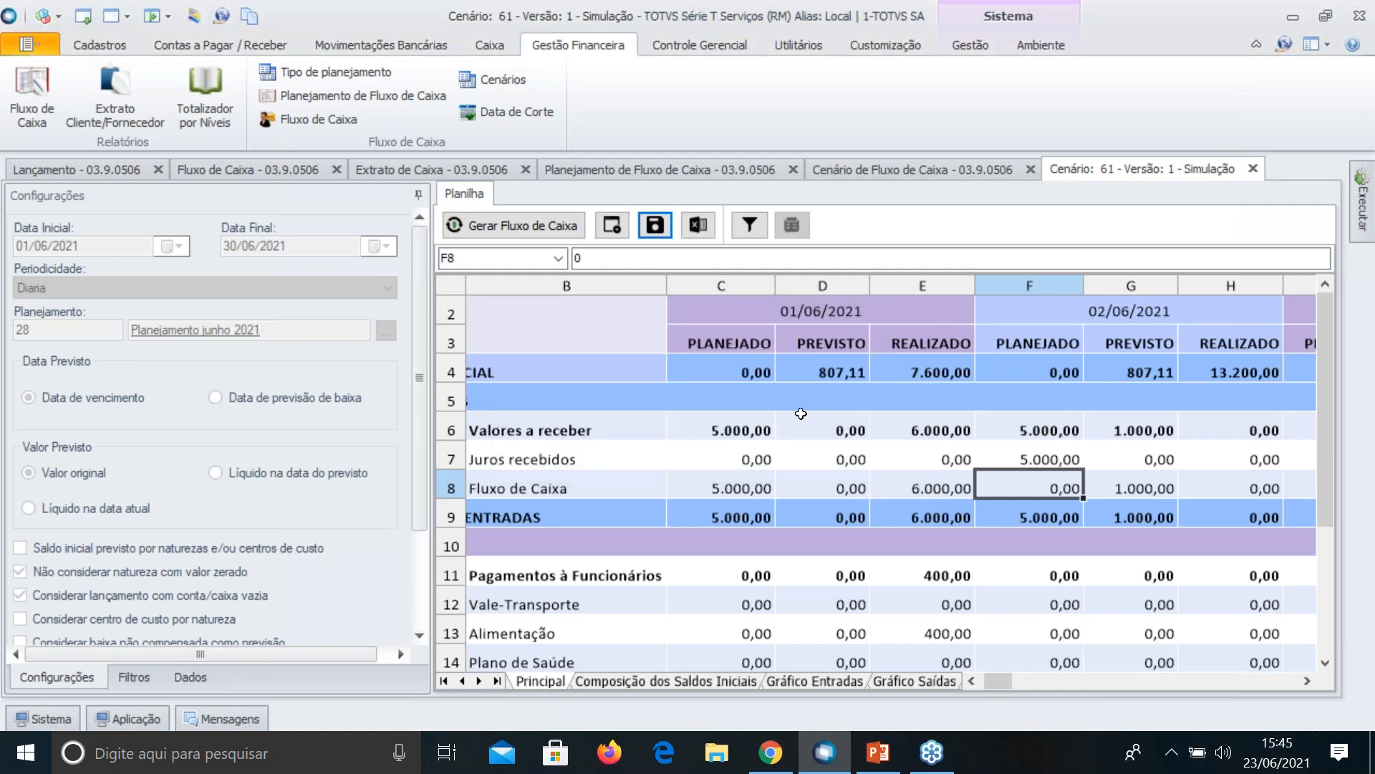
Include a new scenario version from the open Simulação scenario, adding the history line criando novo cenário
click(609, 224)
click(523, 318)
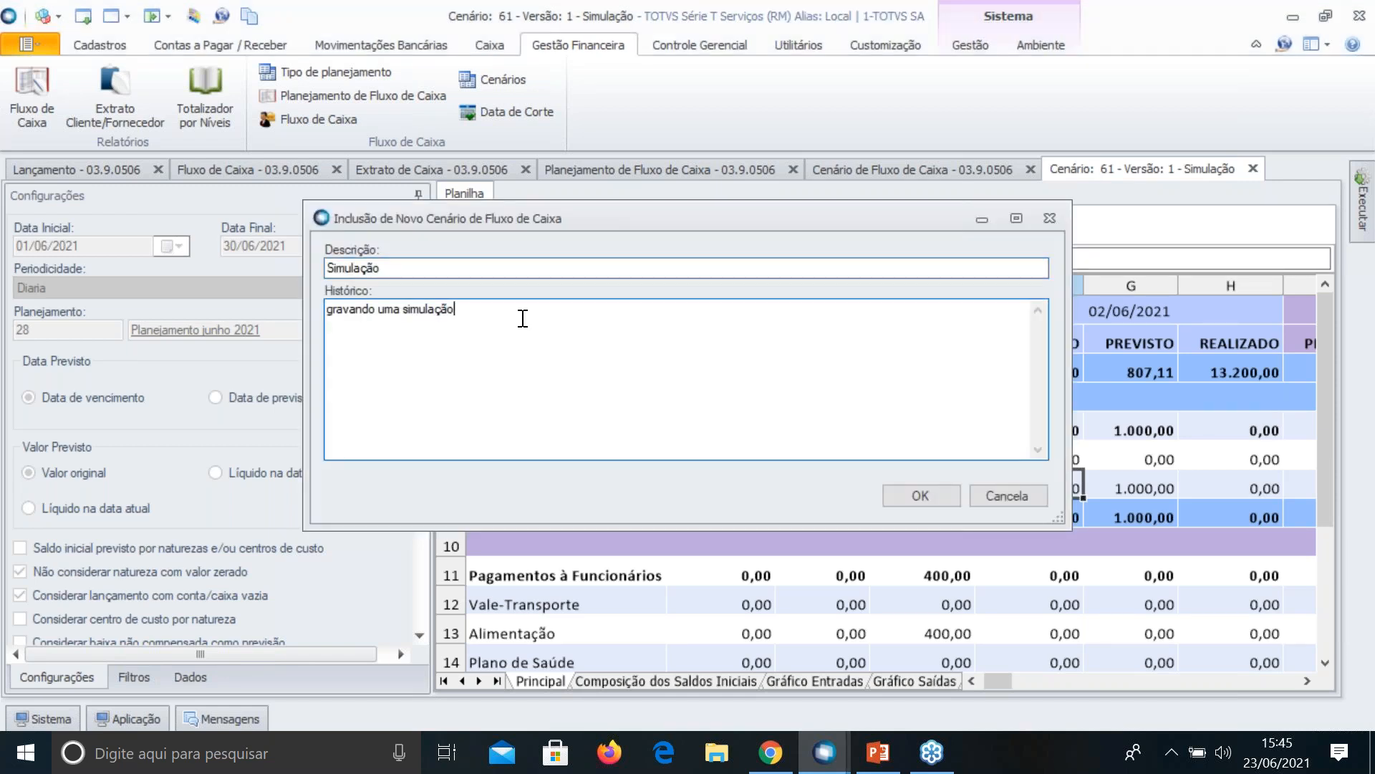
text(criando novo cenário)
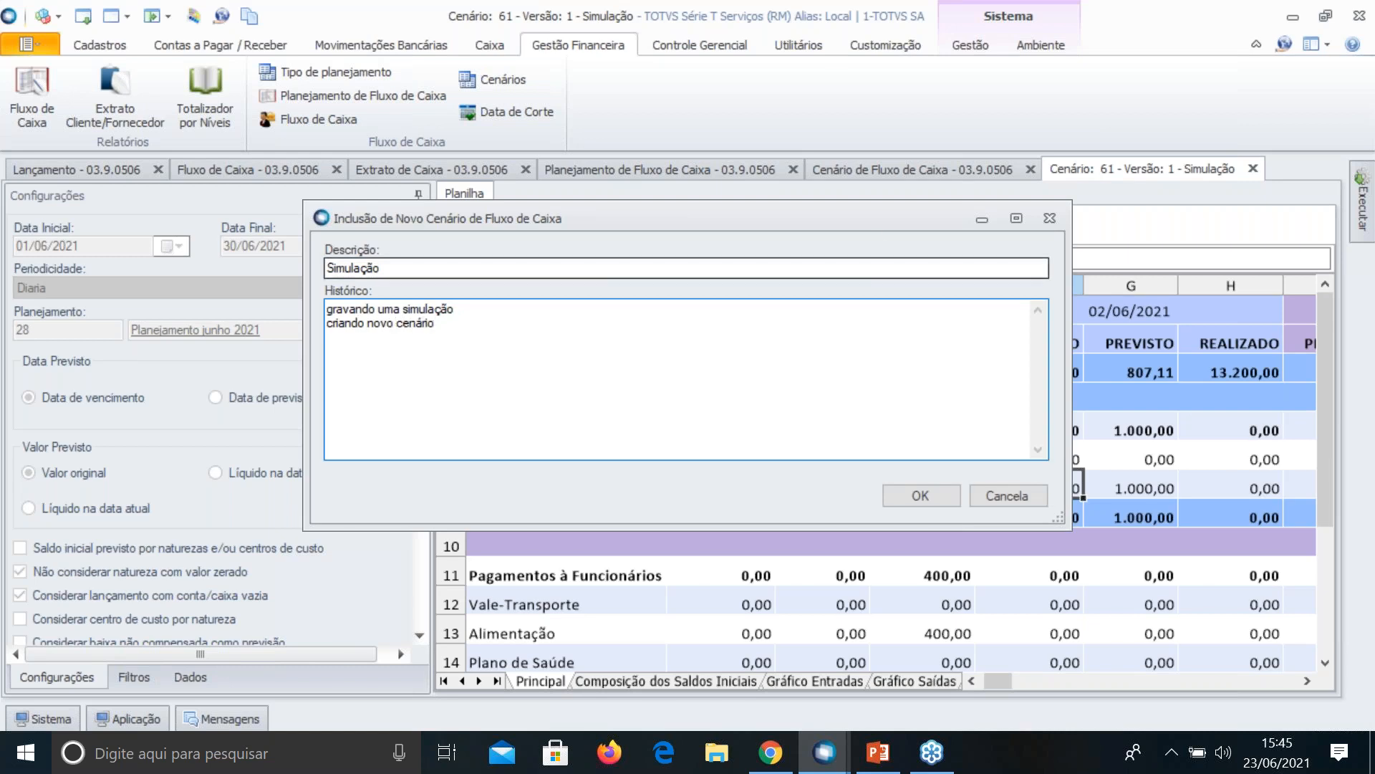
click(920, 494)
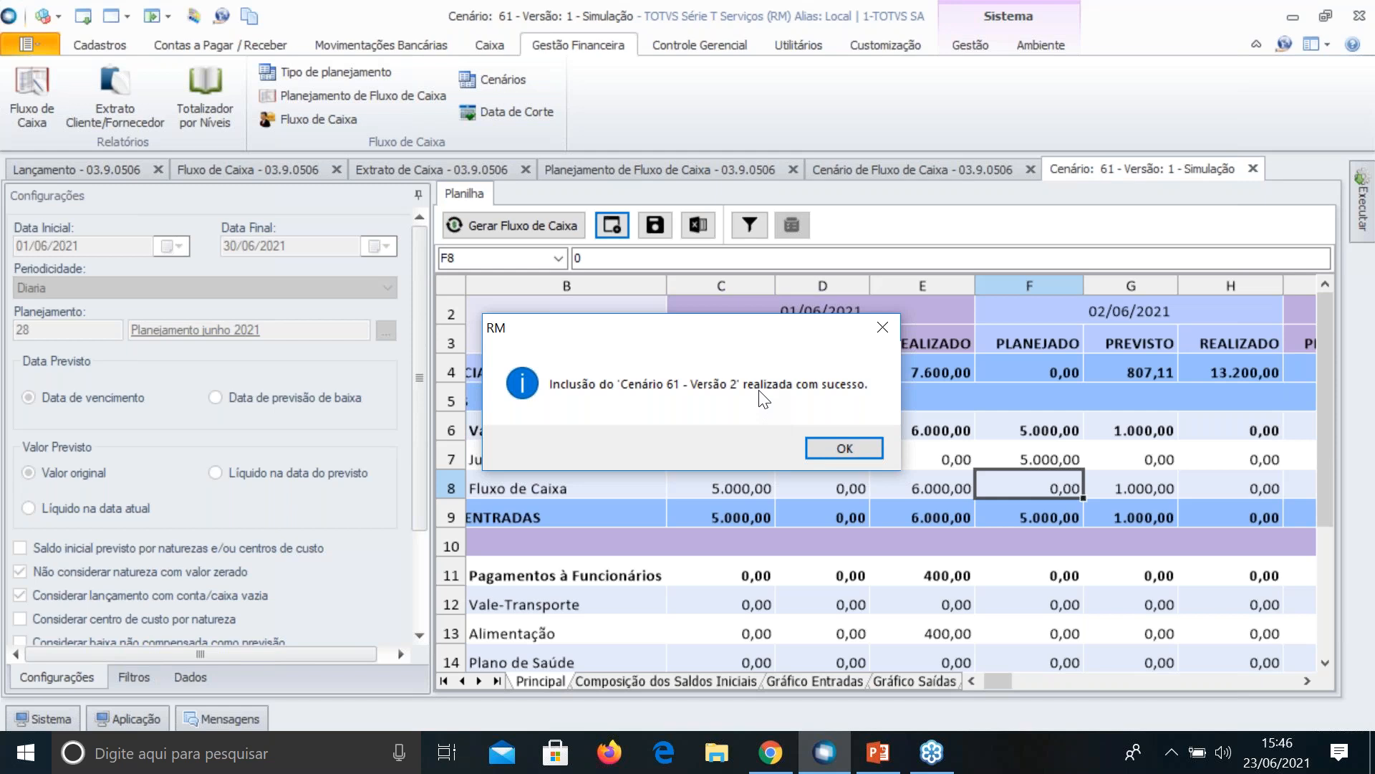
click(835, 450)
Refresh the cash flow scenario list and examine the two versions of the Simulação scenario
click(913, 166)
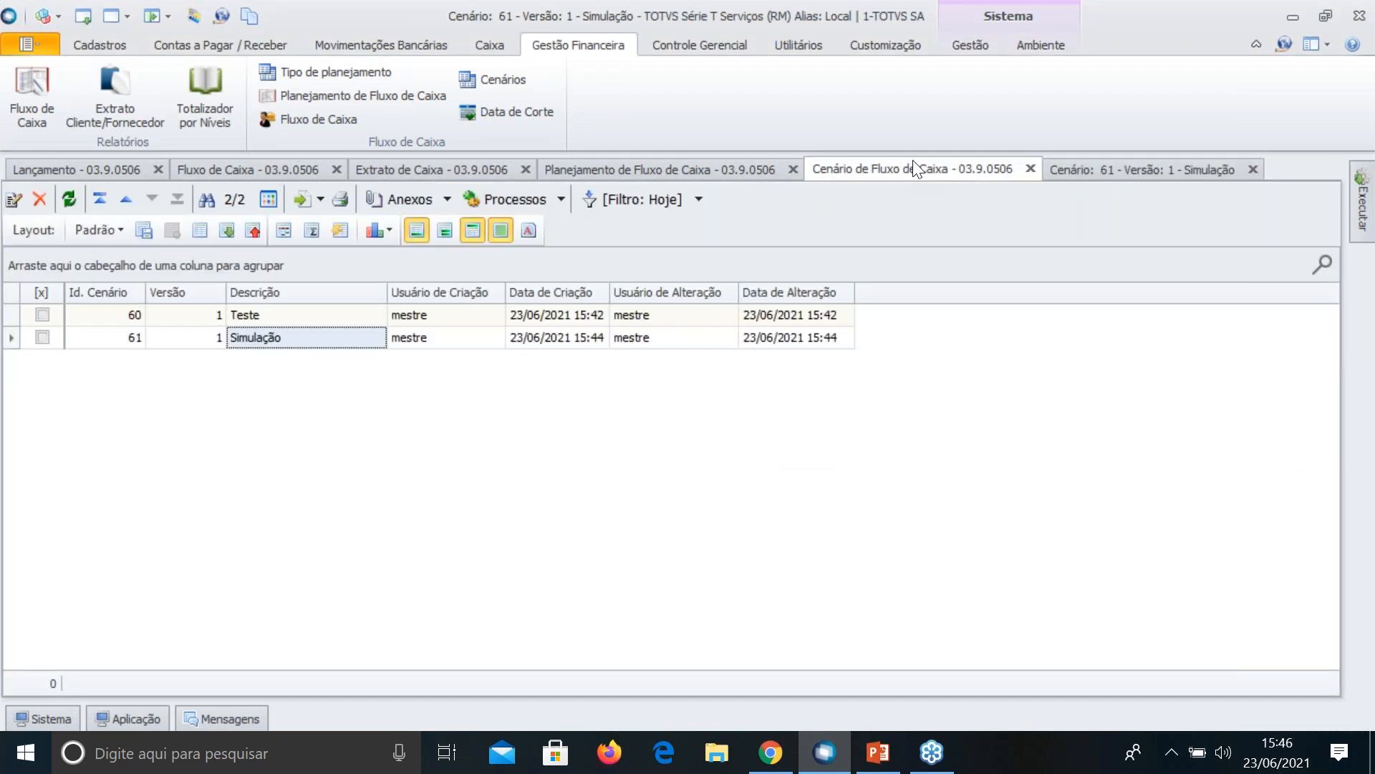
click(70, 200)
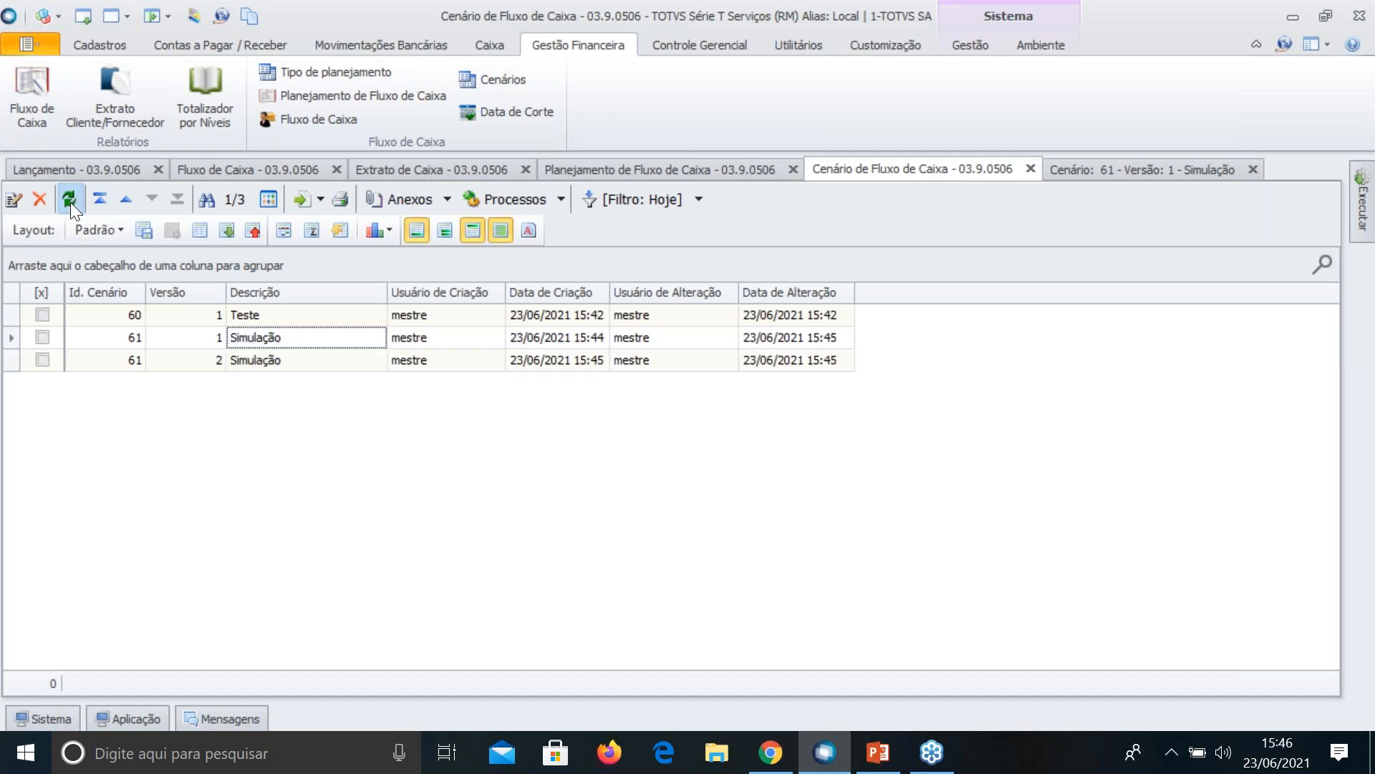
click(199, 335)
drag(132, 338, 632, 327)
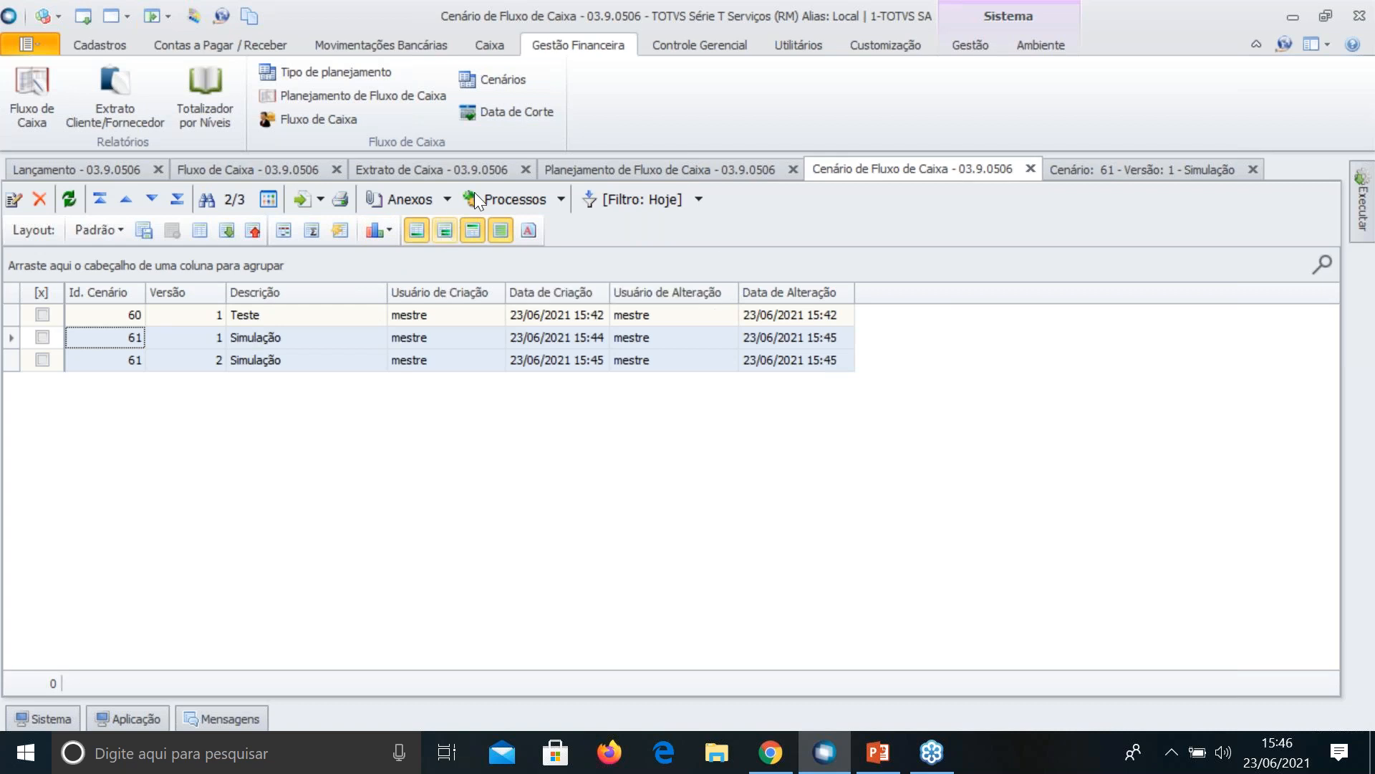
View the generated cash flow again, and inspect the realized Fluxo de Caixa value on 01/06/2021 in the Simulação scenario
click(281, 165)
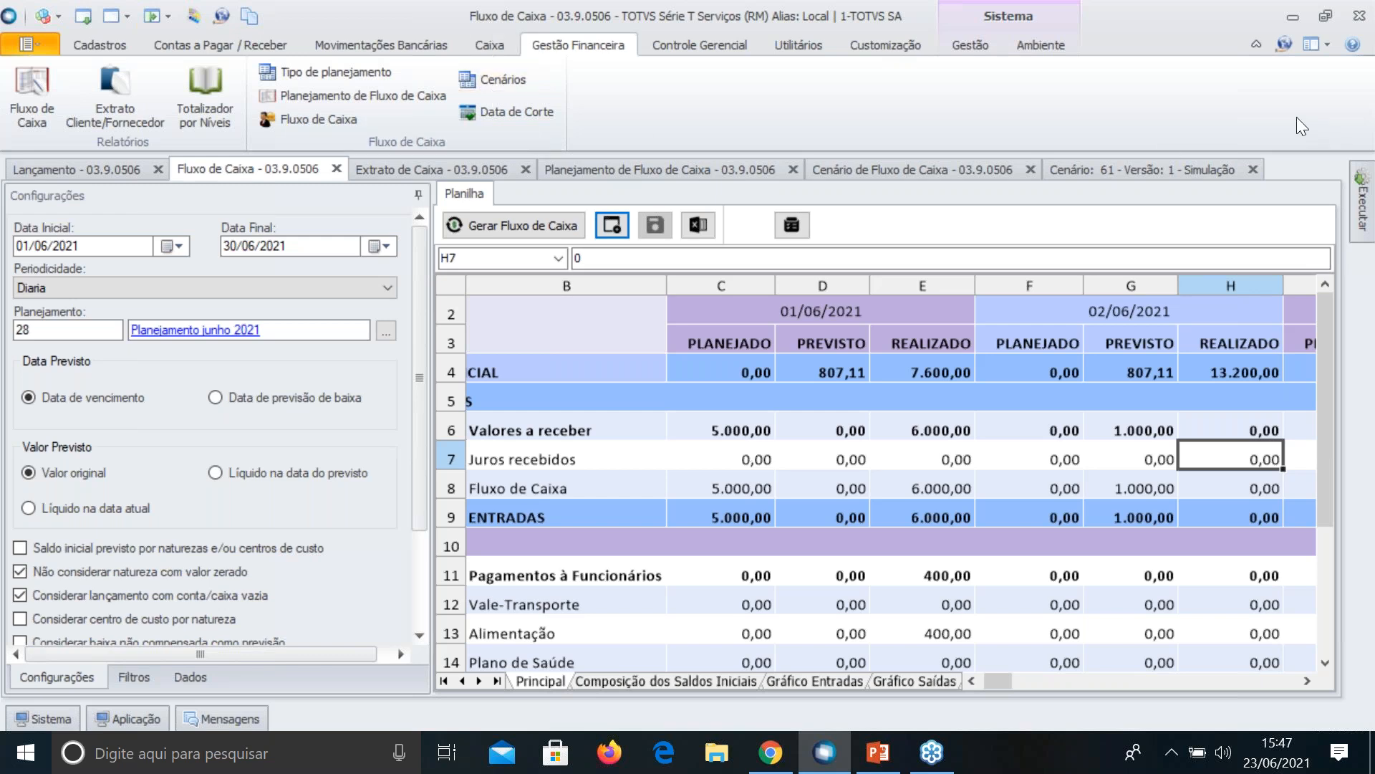
click(1174, 169)
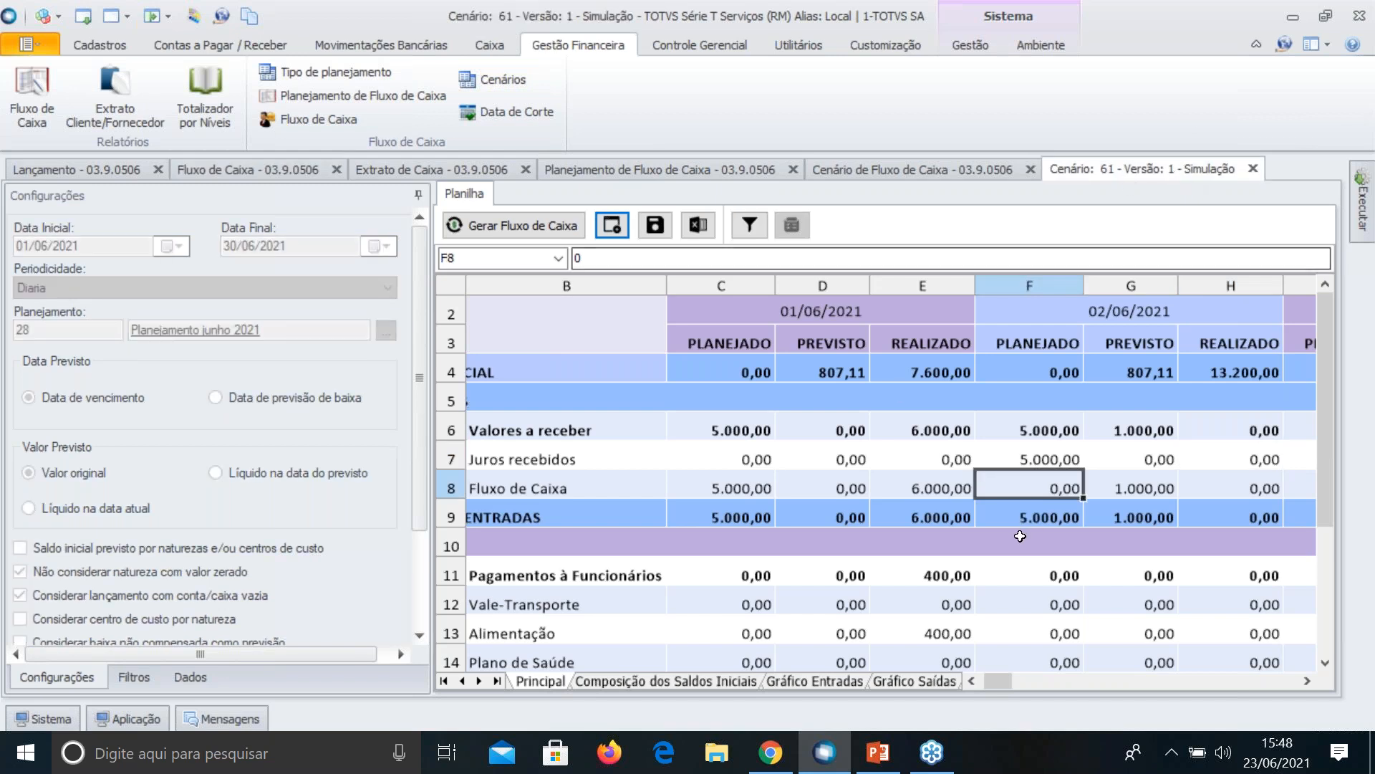
click(928, 489)
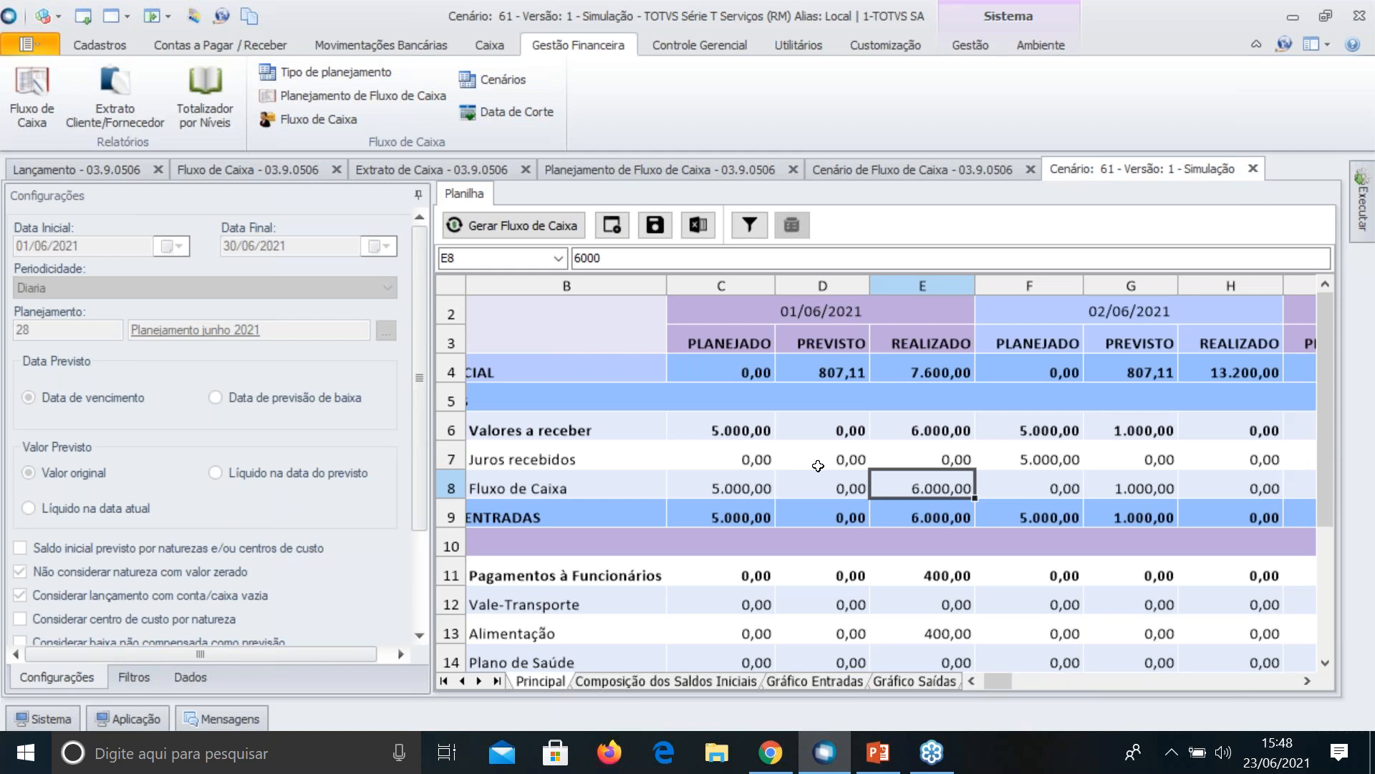
Close the open Simulação scenario and the Planejamento de Fluxo de Caixa list, and return to the generated Fluxo de Caixa
click(1253, 169)
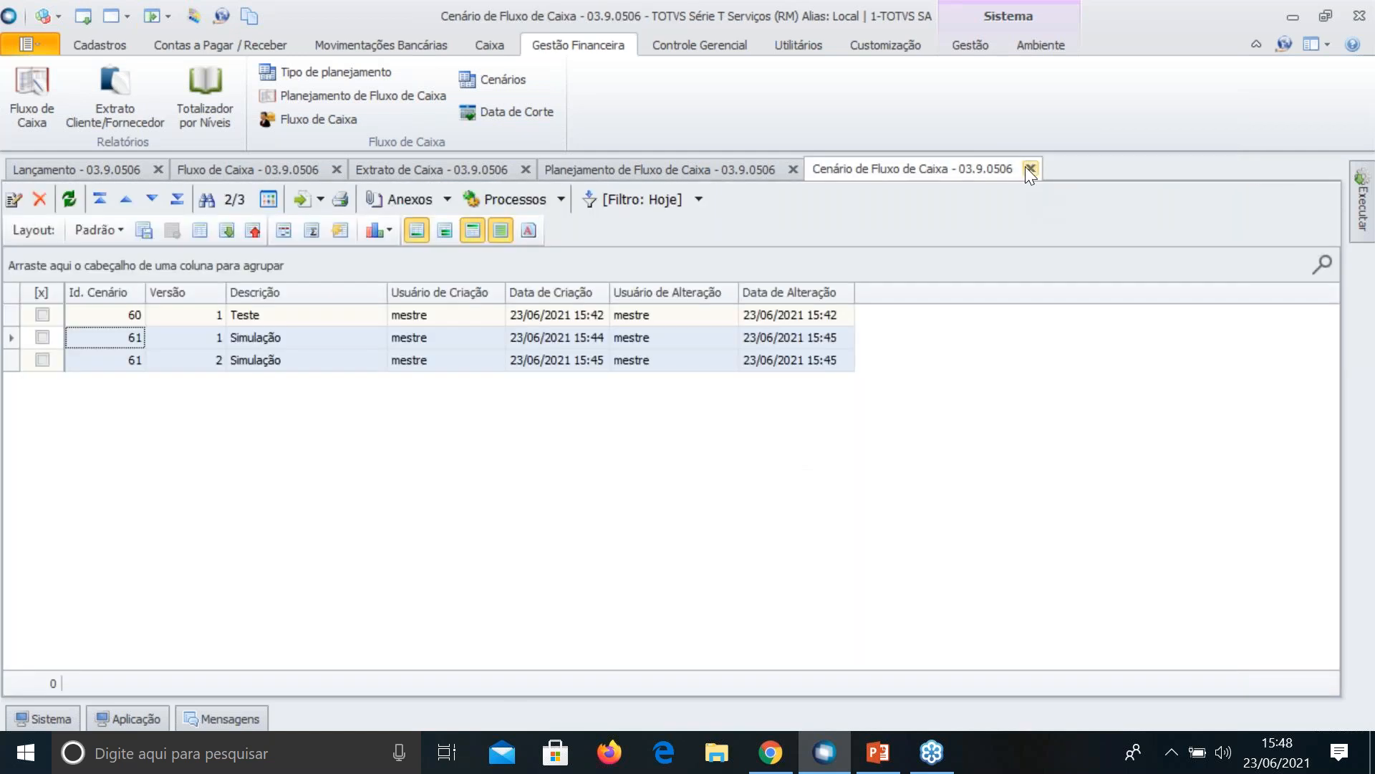
click(792, 169)
click(204, 166)
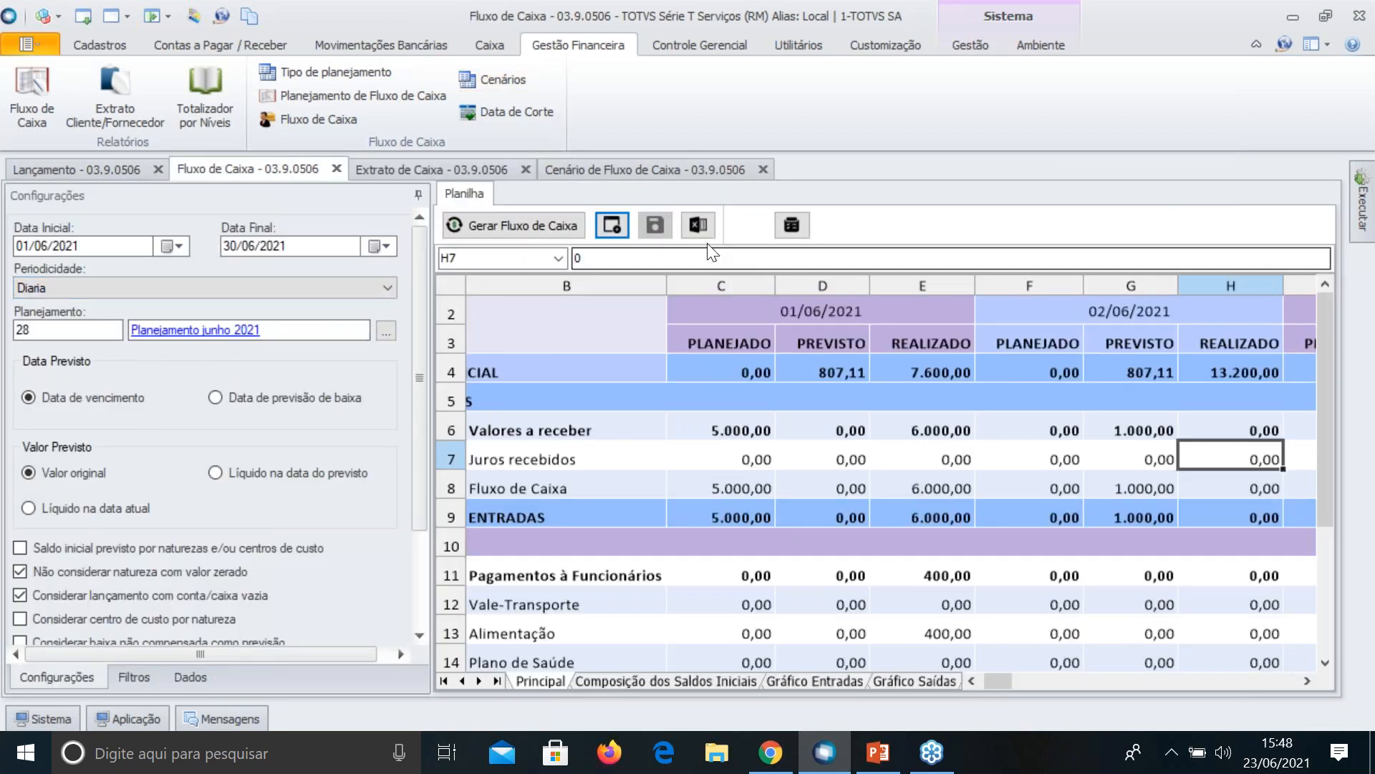
Export the daily cash flow to an Excel workbook named testeFluxoDeCaixa_2 in C:\temp and open the saved file
click(704, 224)
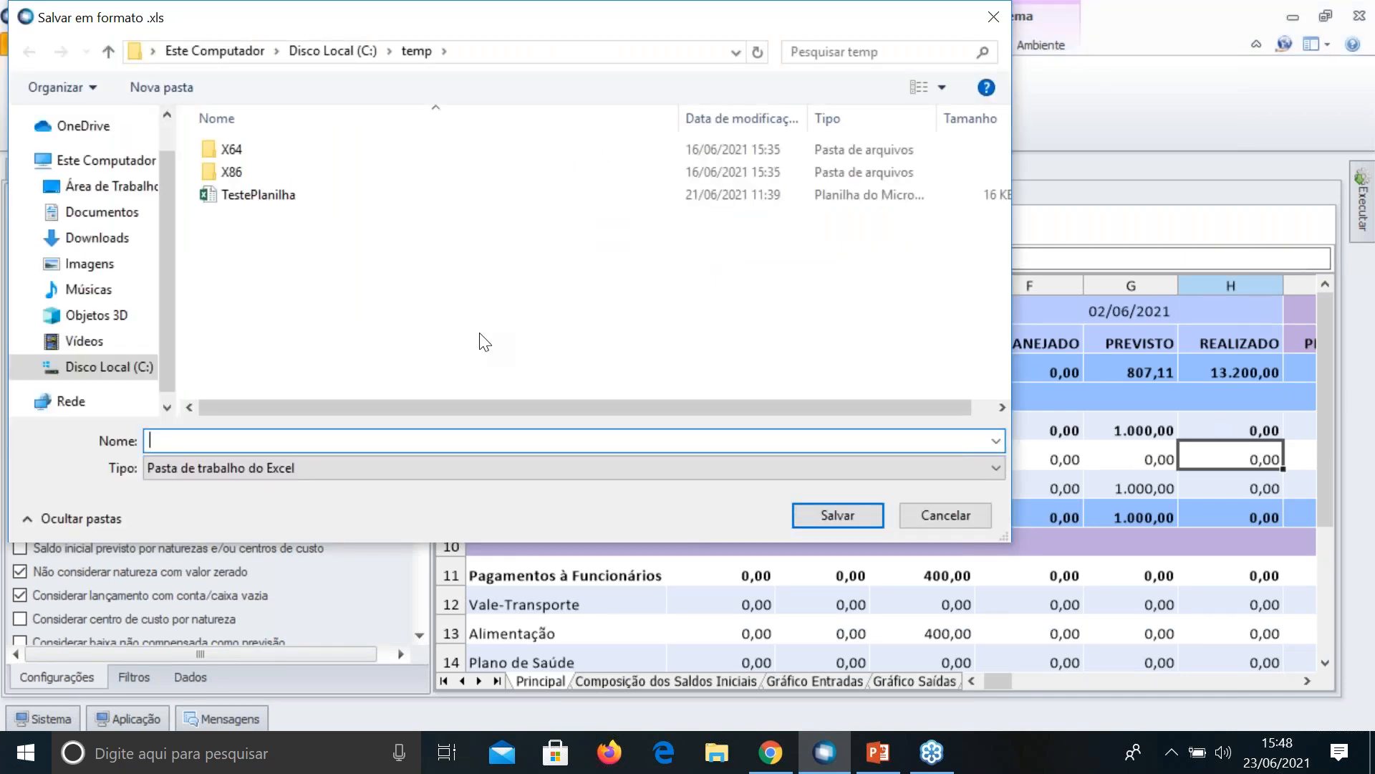
text(teste)
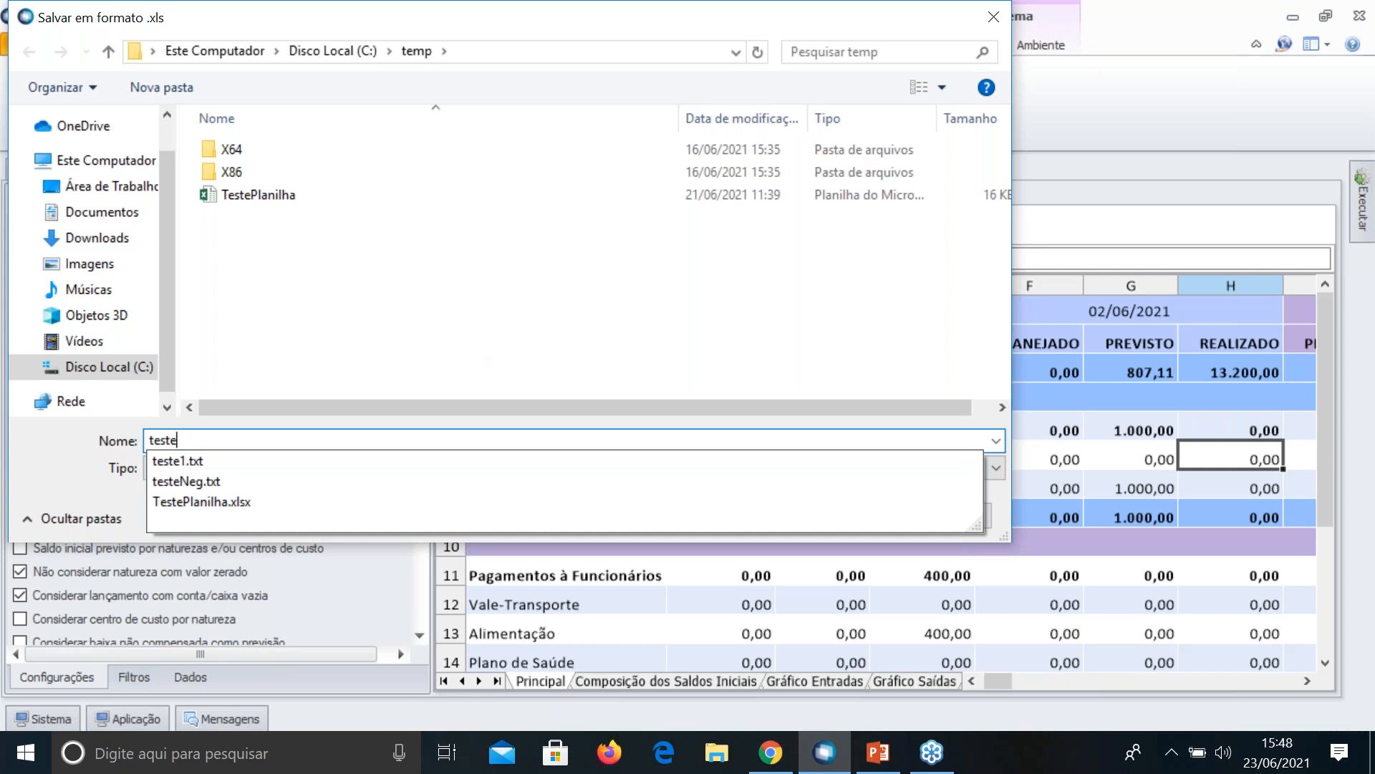
text(Fluxo)
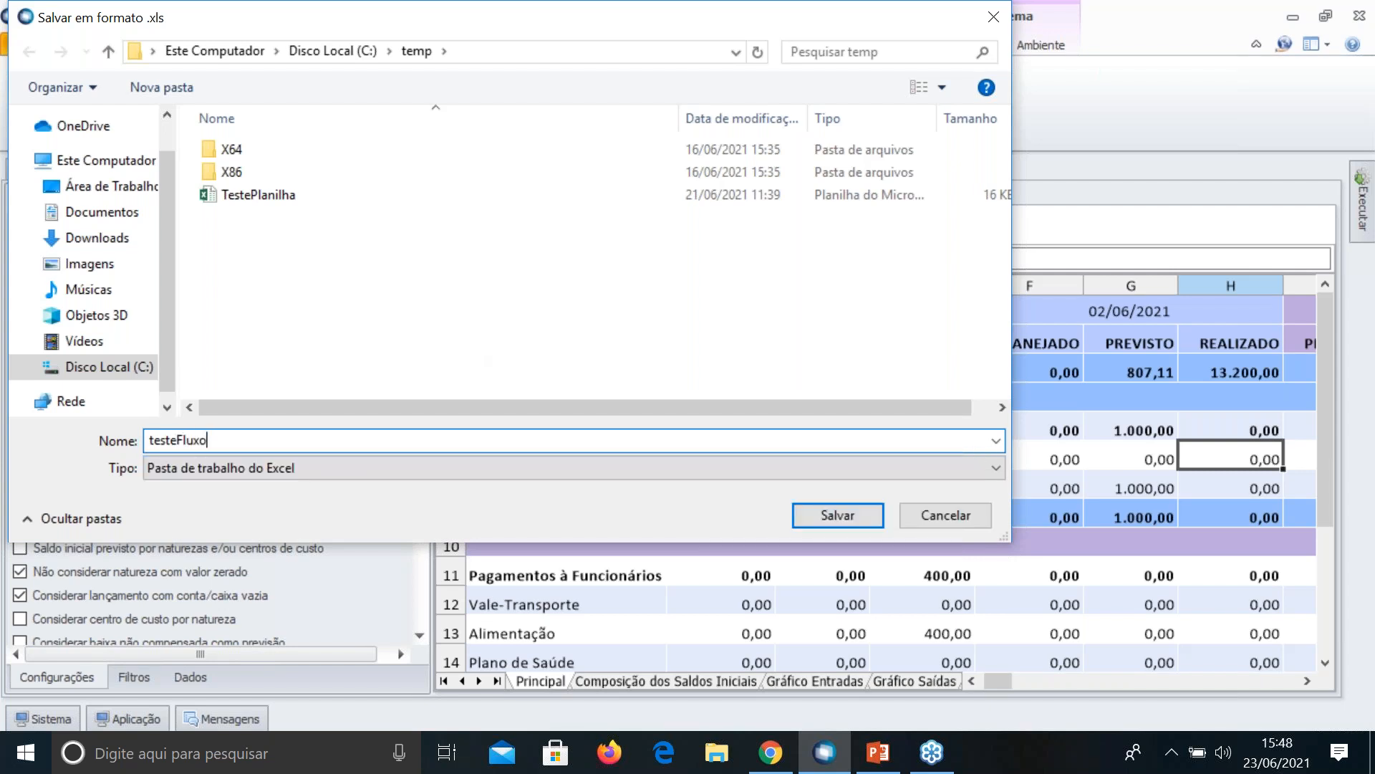
text(DeCaixa_2)
click(836, 515)
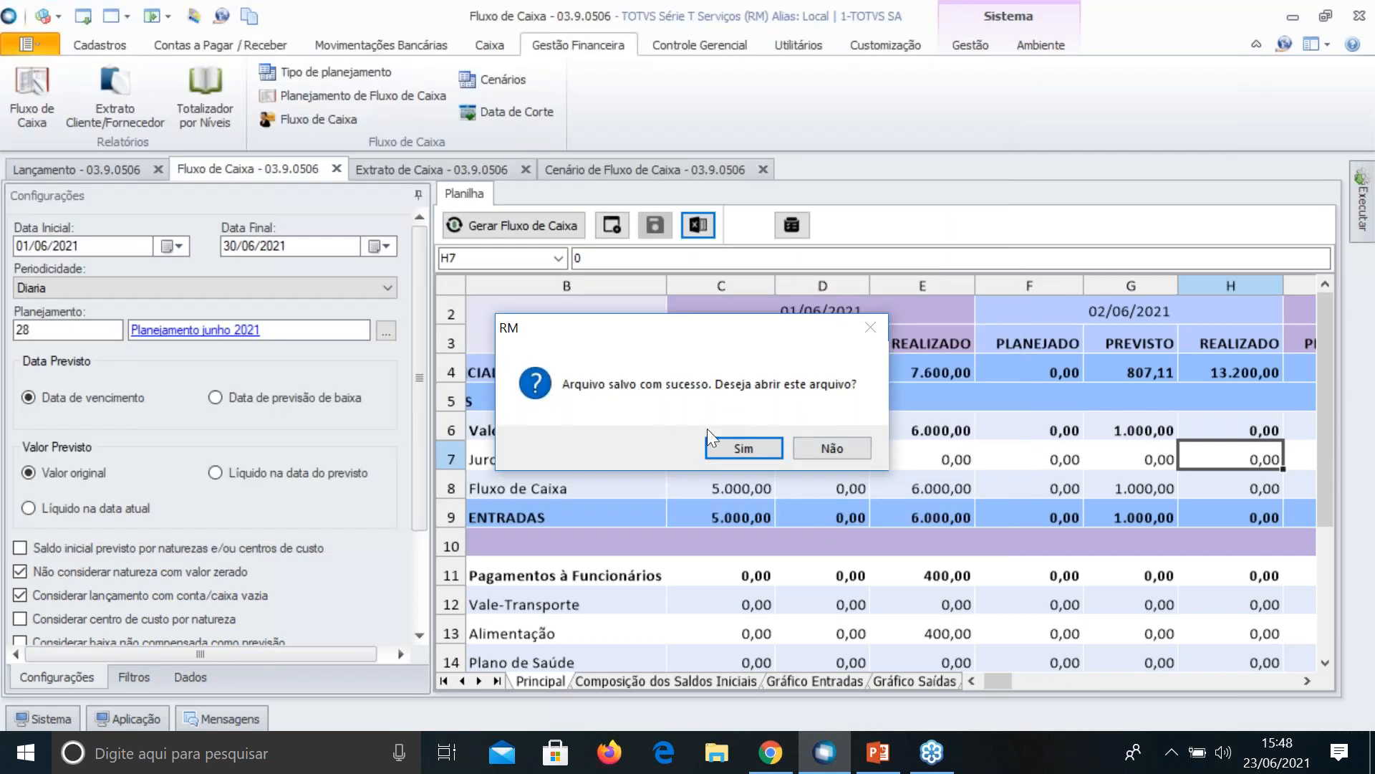
click(744, 448)
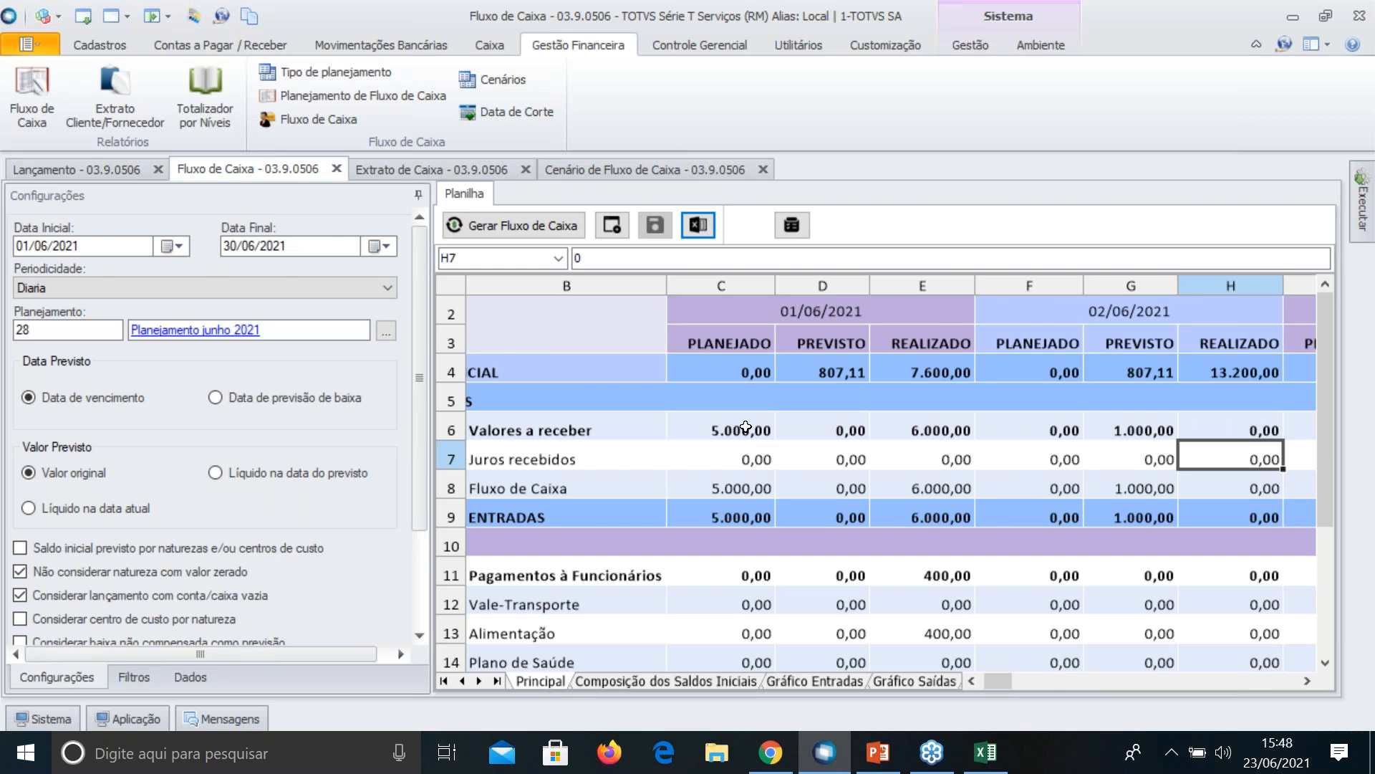
Switch to Excel, examine the Principal sheet and the Entradas, Saídas and Saldo Final charts, and close the workbook
click(1002, 761)
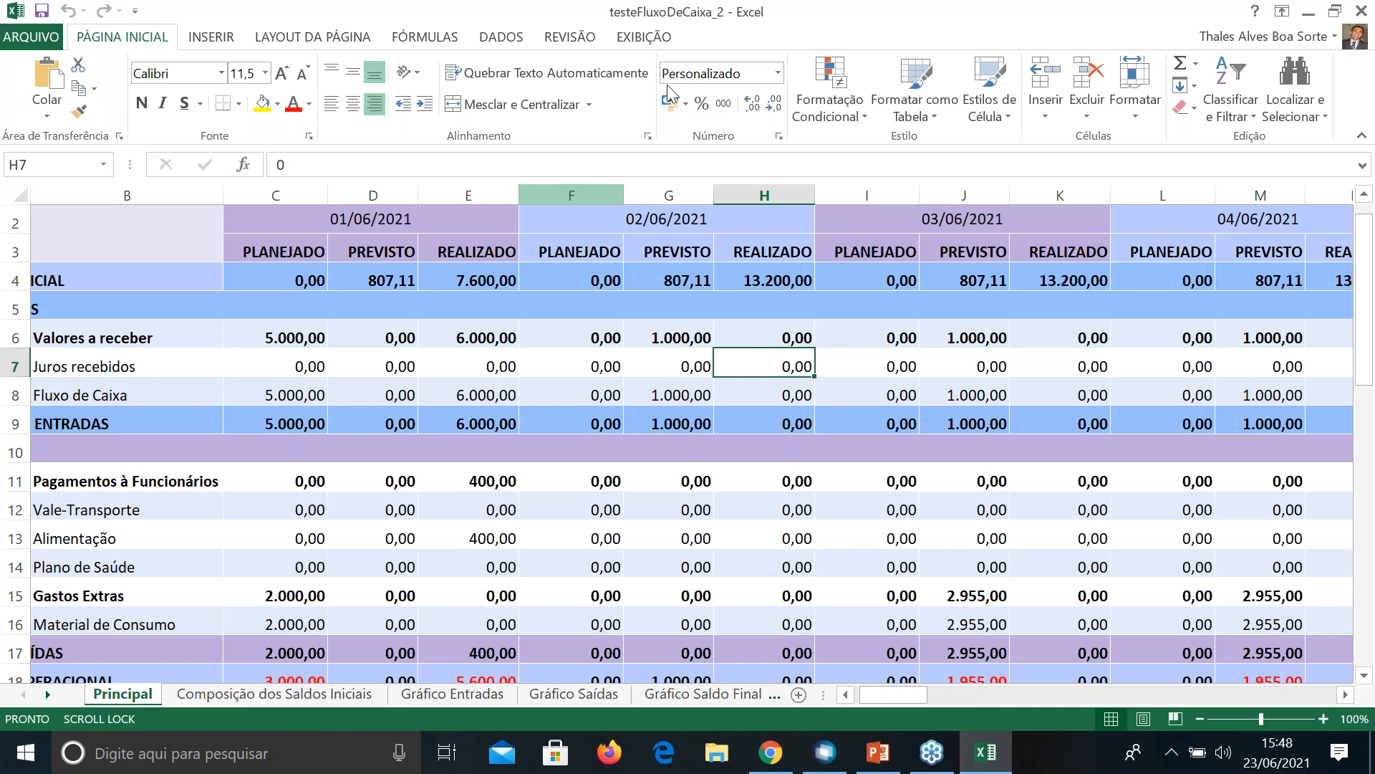
scroll(449, 580, down, 1)
click(453, 694)
click(592, 694)
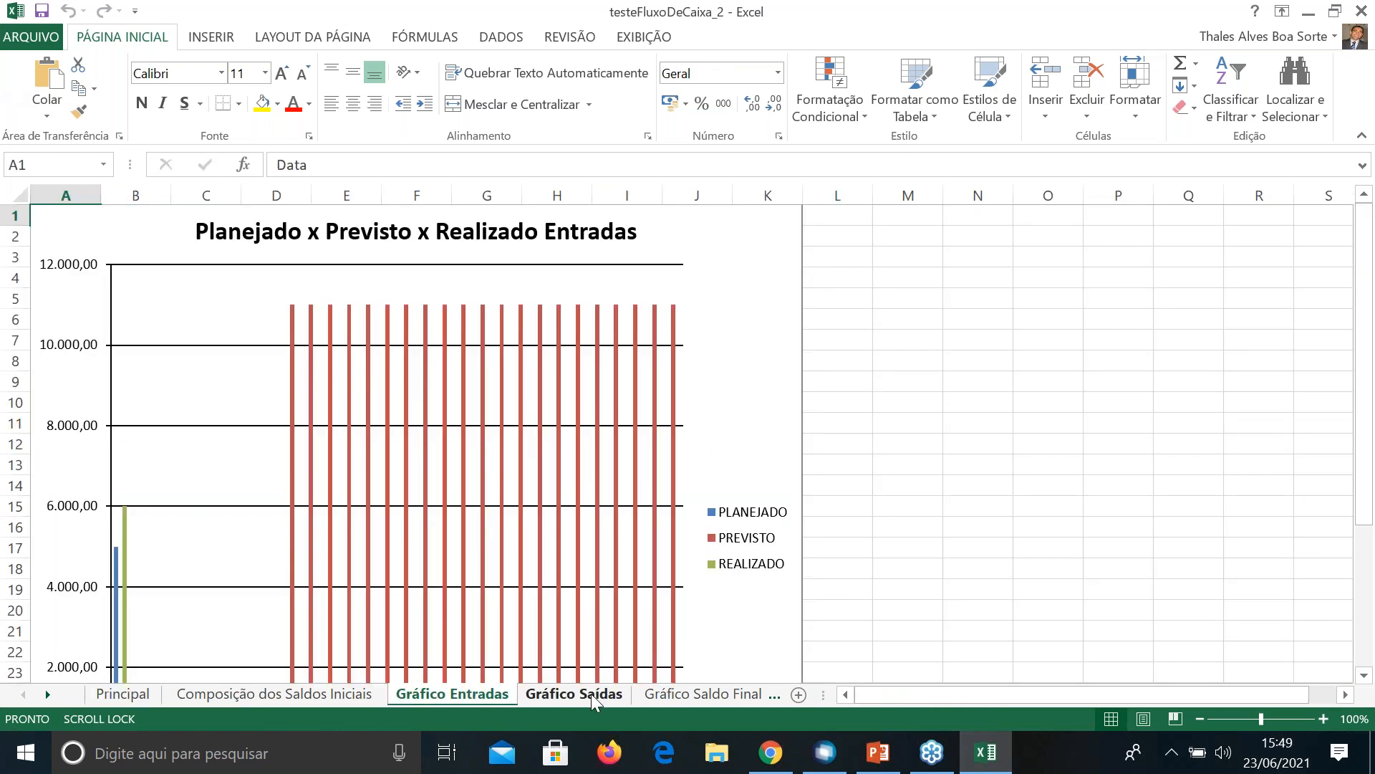
click(702, 694)
click(1361, 11)
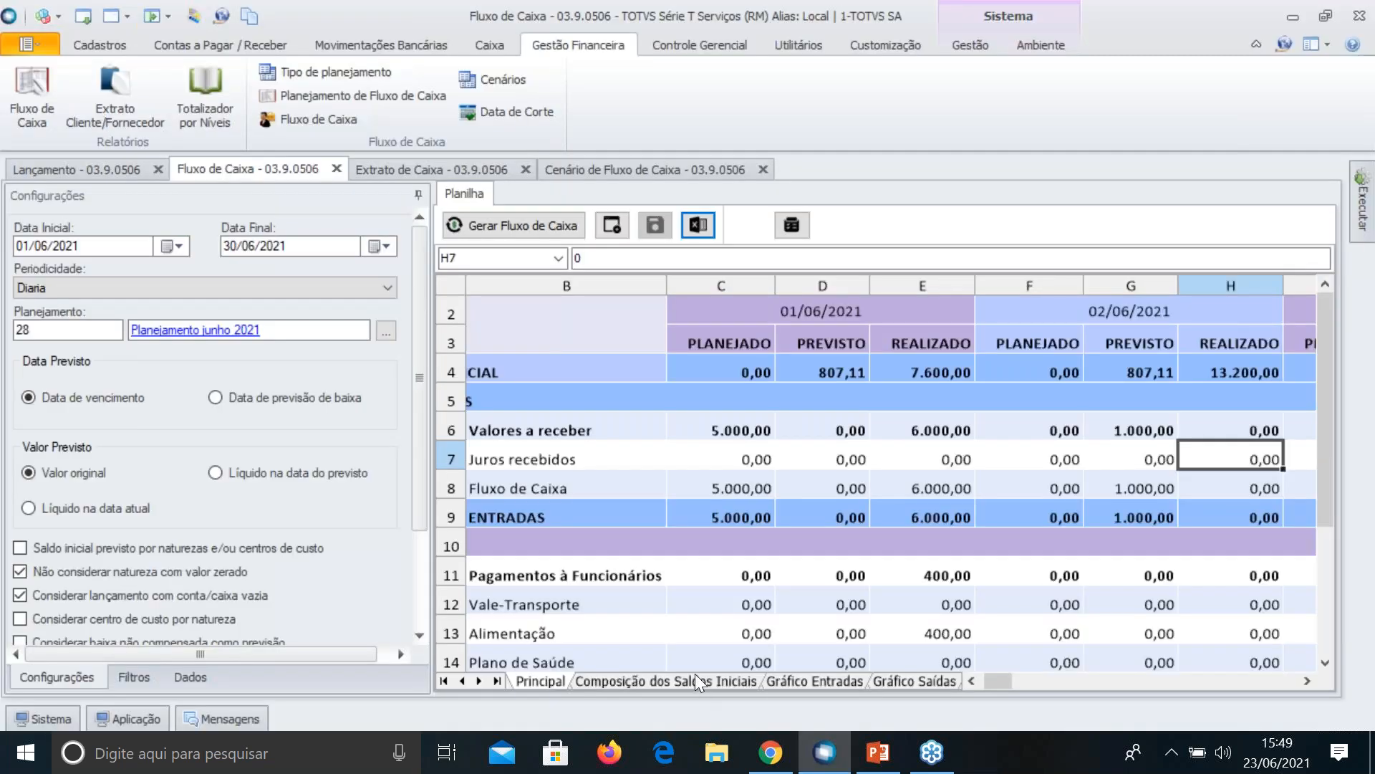
Check the daily Gráfico Entradas sheet, and regenerate the cash flow with the periodicity set to Semanal
click(834, 681)
scroll(831, 573, down, 5)
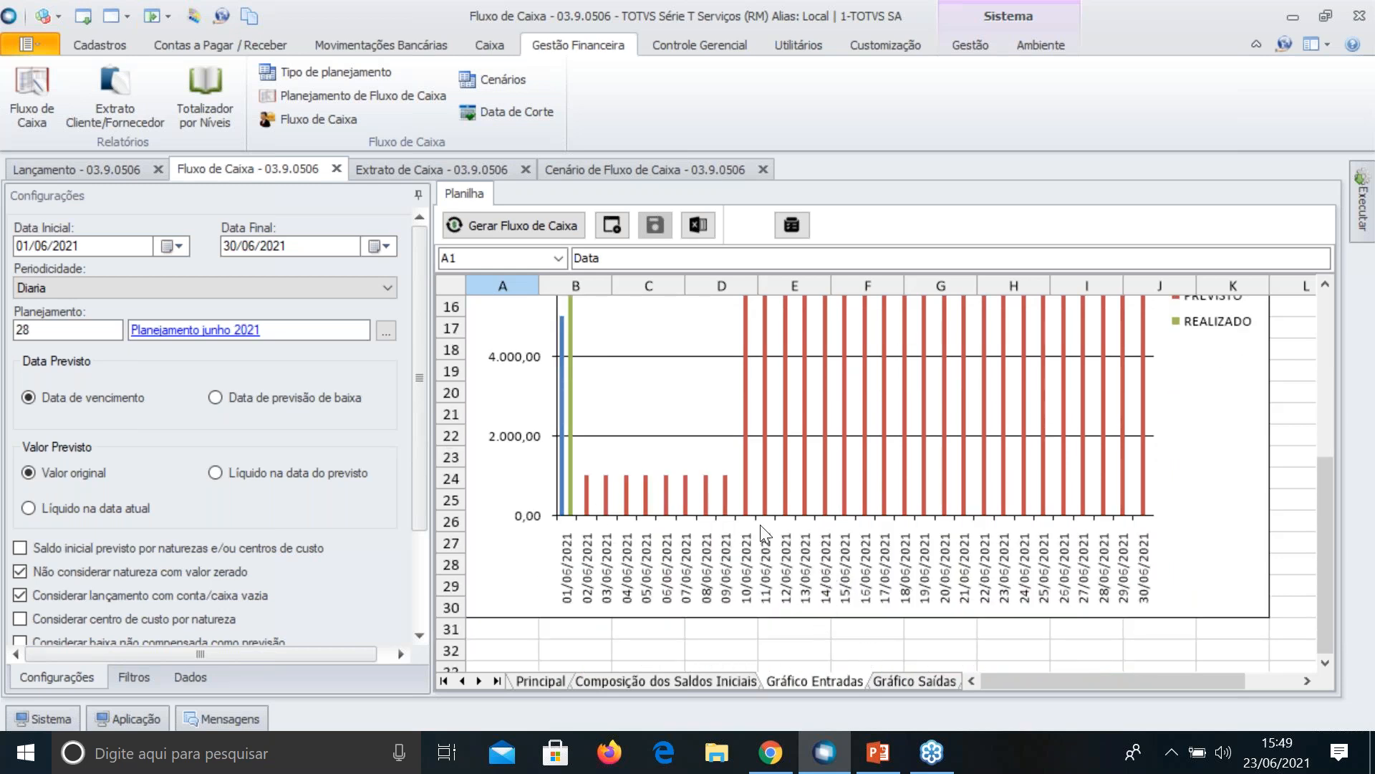
click(82, 287)
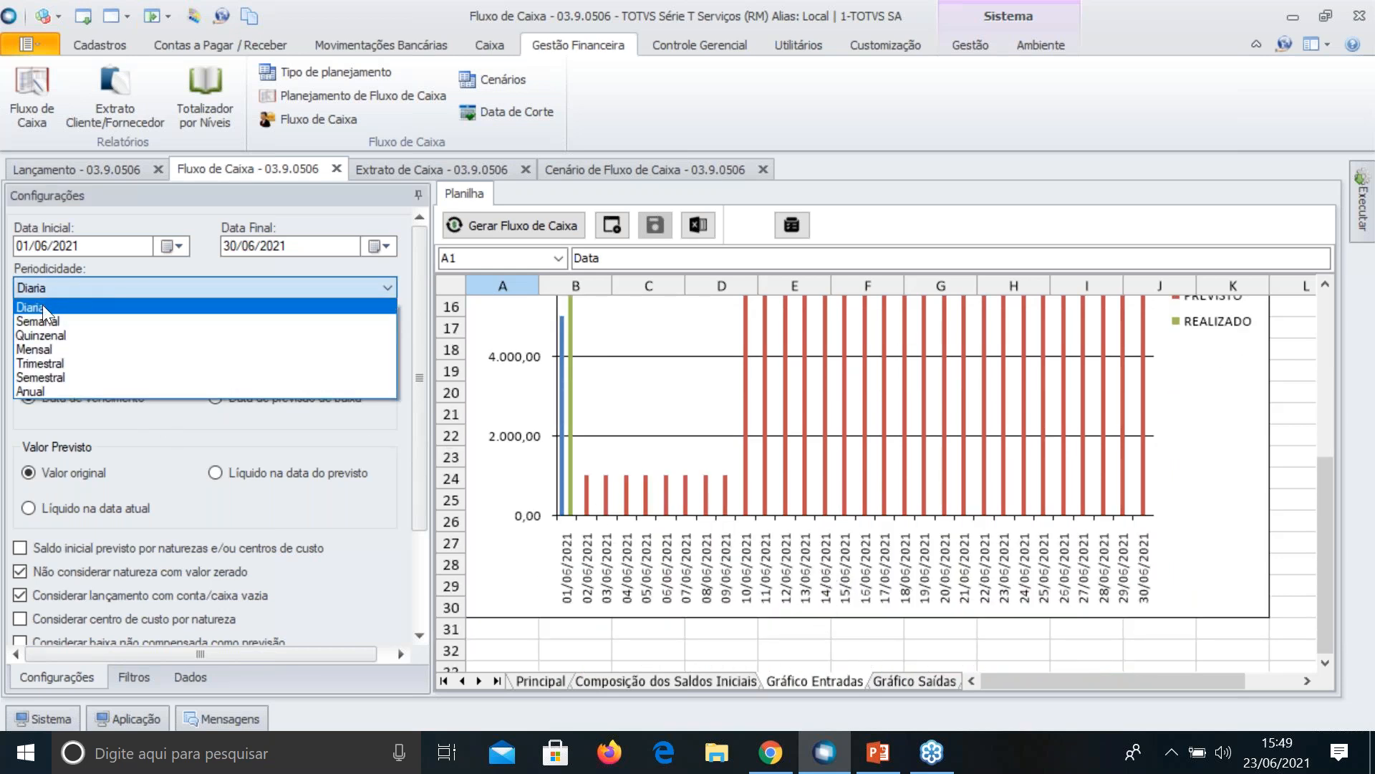
click(41, 317)
click(507, 222)
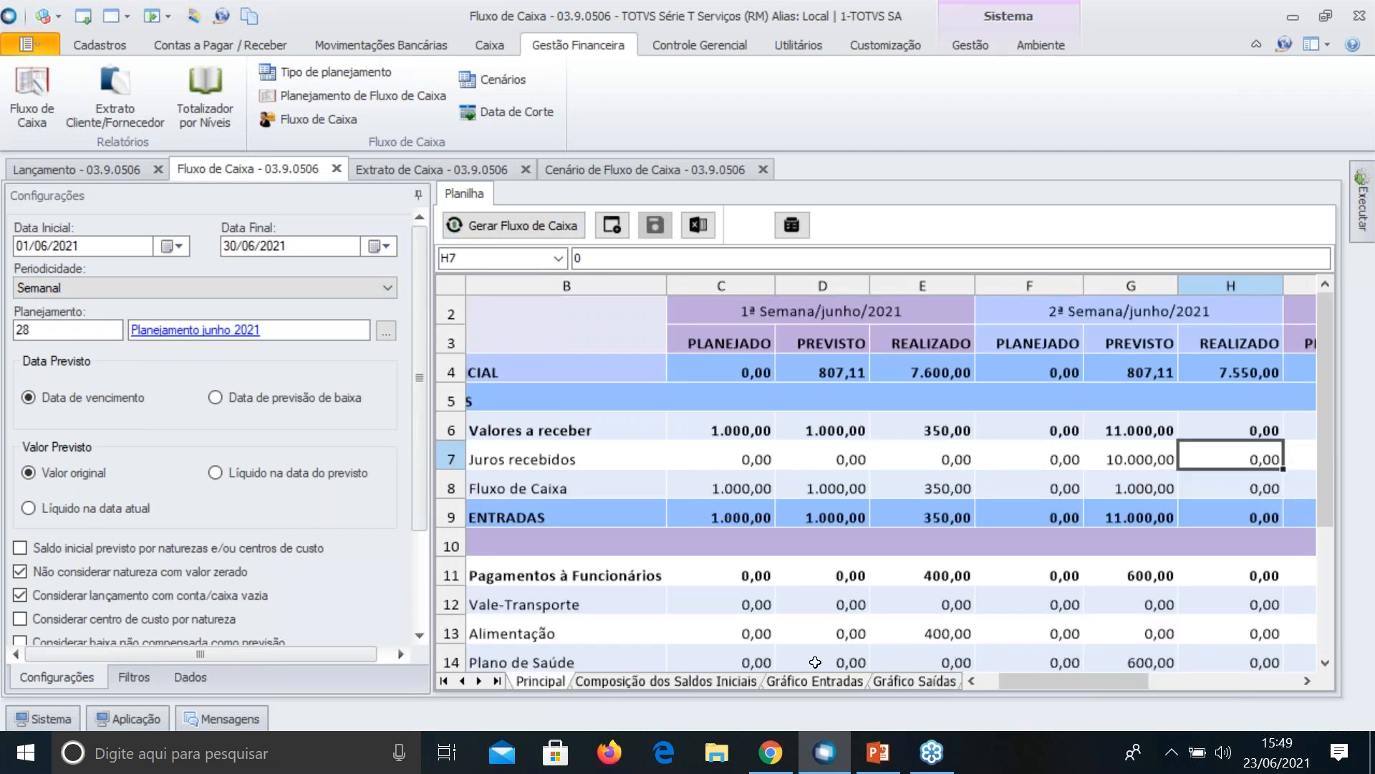
Examine the planned, forecast and realized bars for each June week in the Gráfico Entradas sheet
click(780, 677)
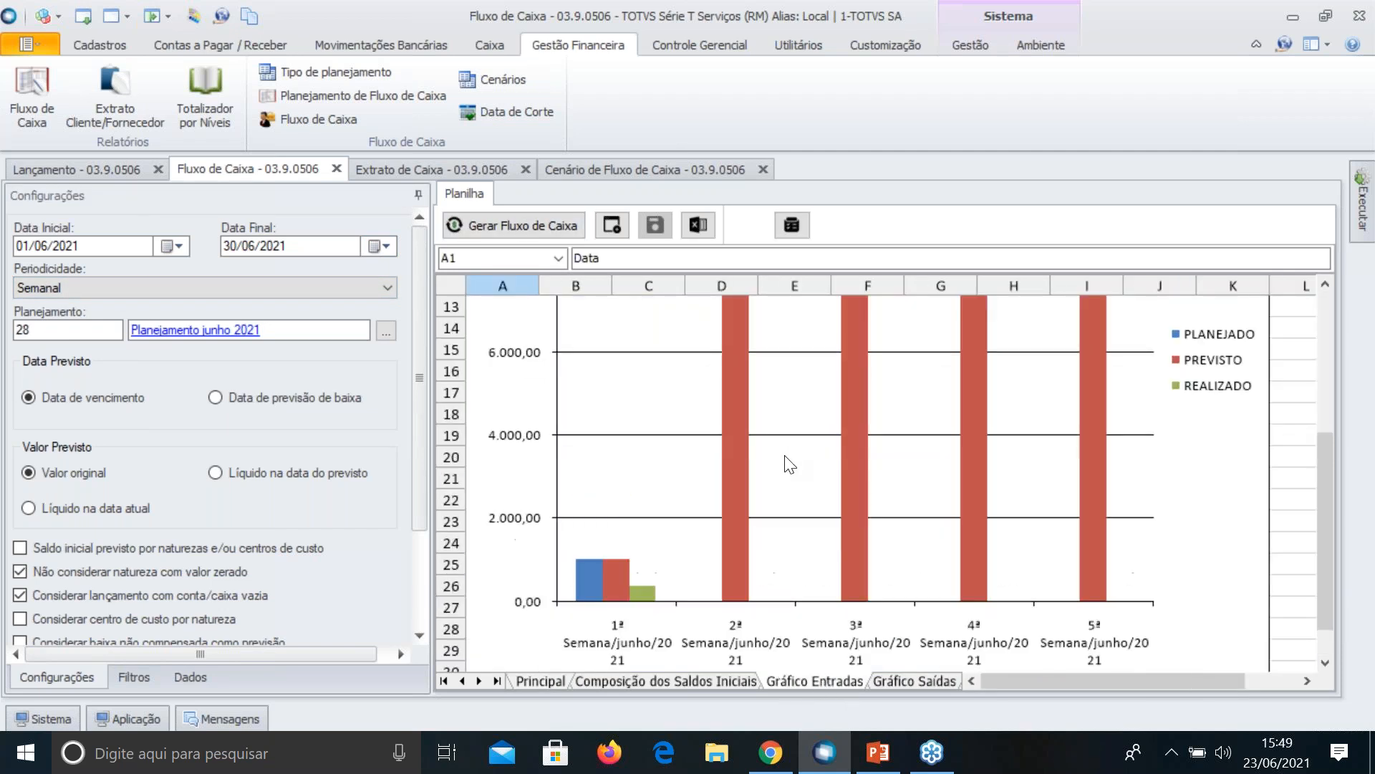
scroll(788, 464, up, 2)
scroll(788, 464, down, 3)
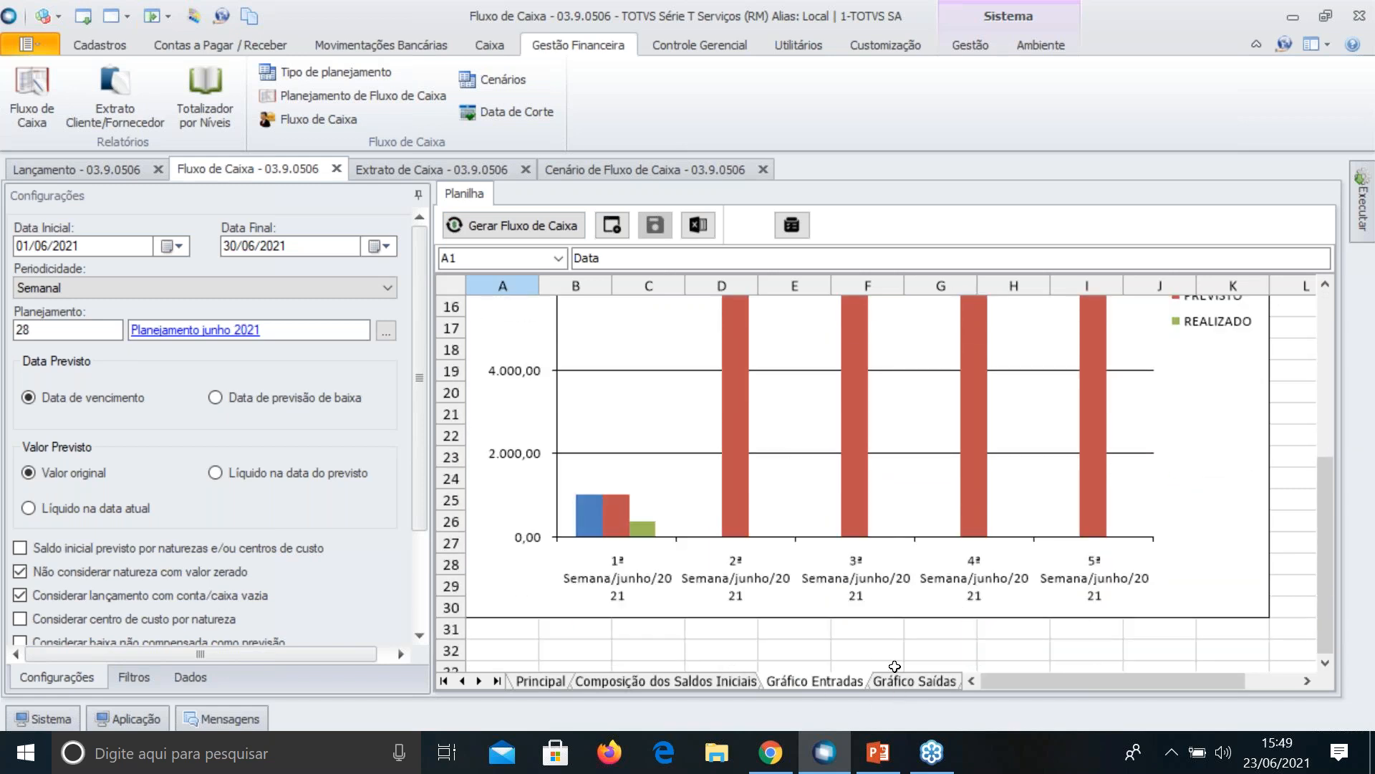
scroll(954, 532, up, 3)
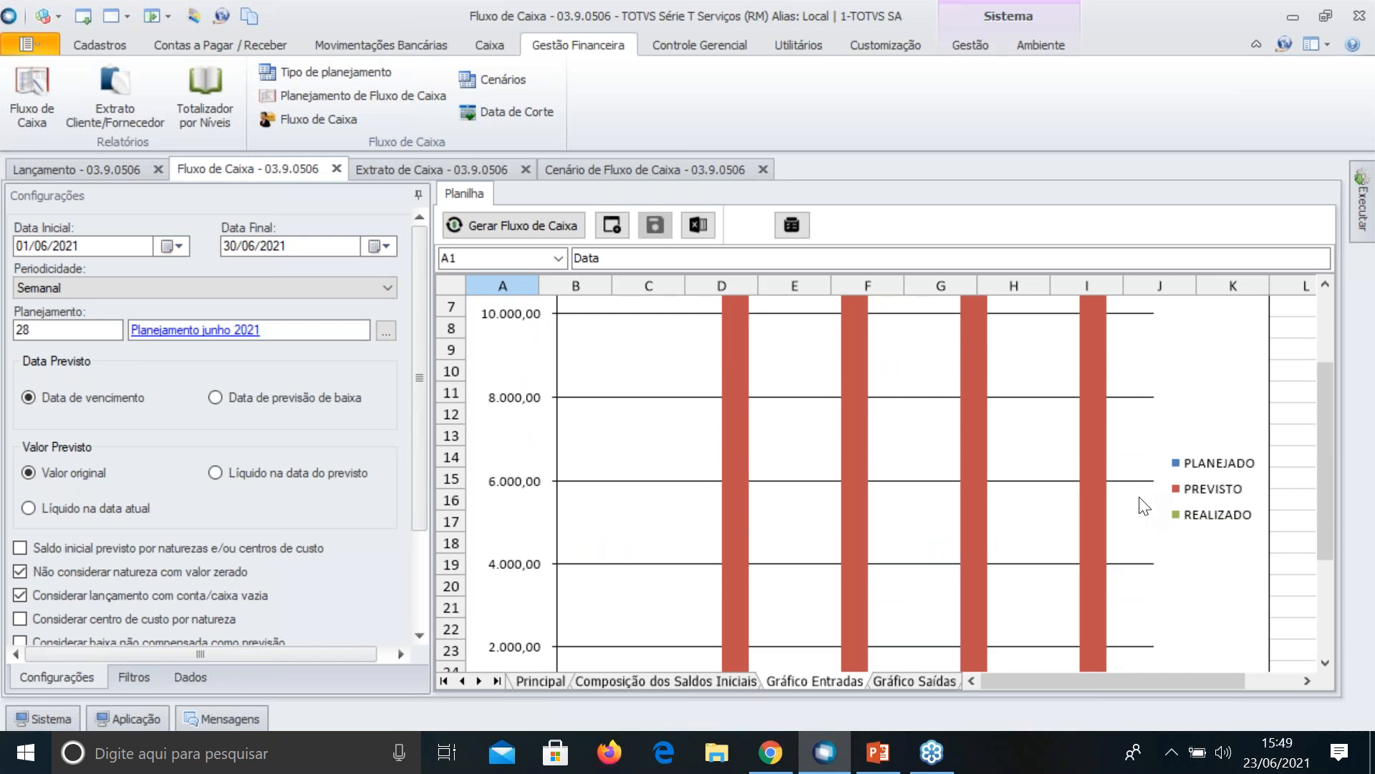
scroll(1144, 505, down, 1)
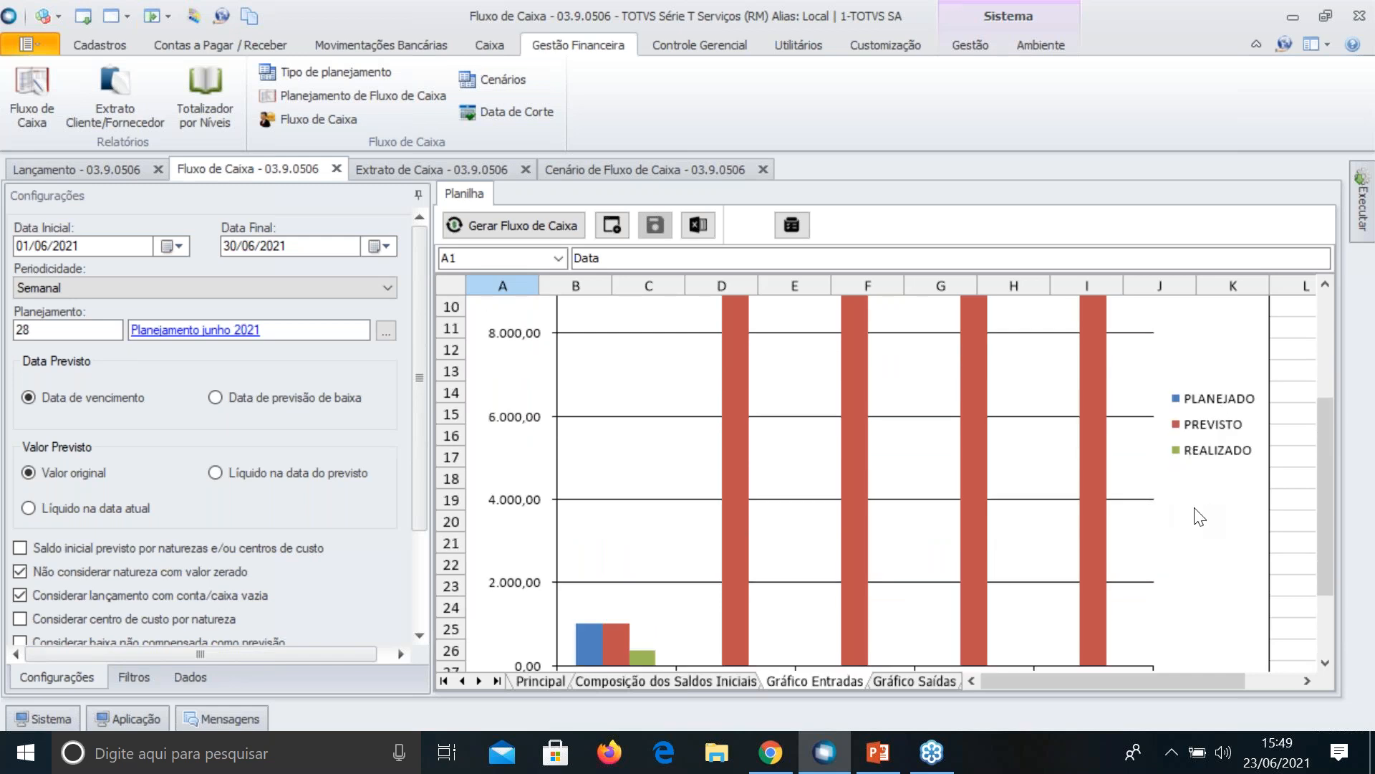
scroll(1197, 516, down, 1)
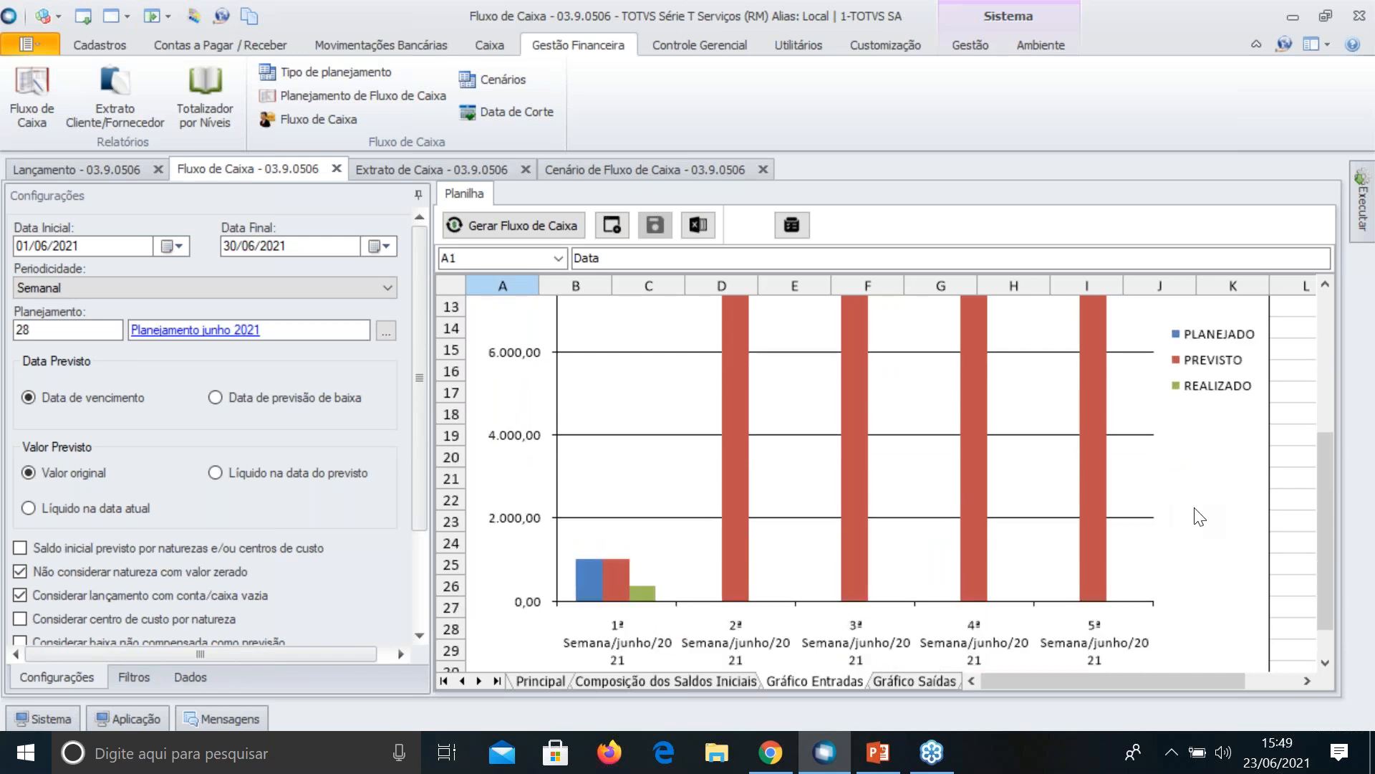
Compare the weekly planned, forecast and realized bars in the Gráfico Saídas and Gráfico Saldo Final sheets, and return to Gráfico Entradas
click(899, 681)
scroll(933, 546, down, 1)
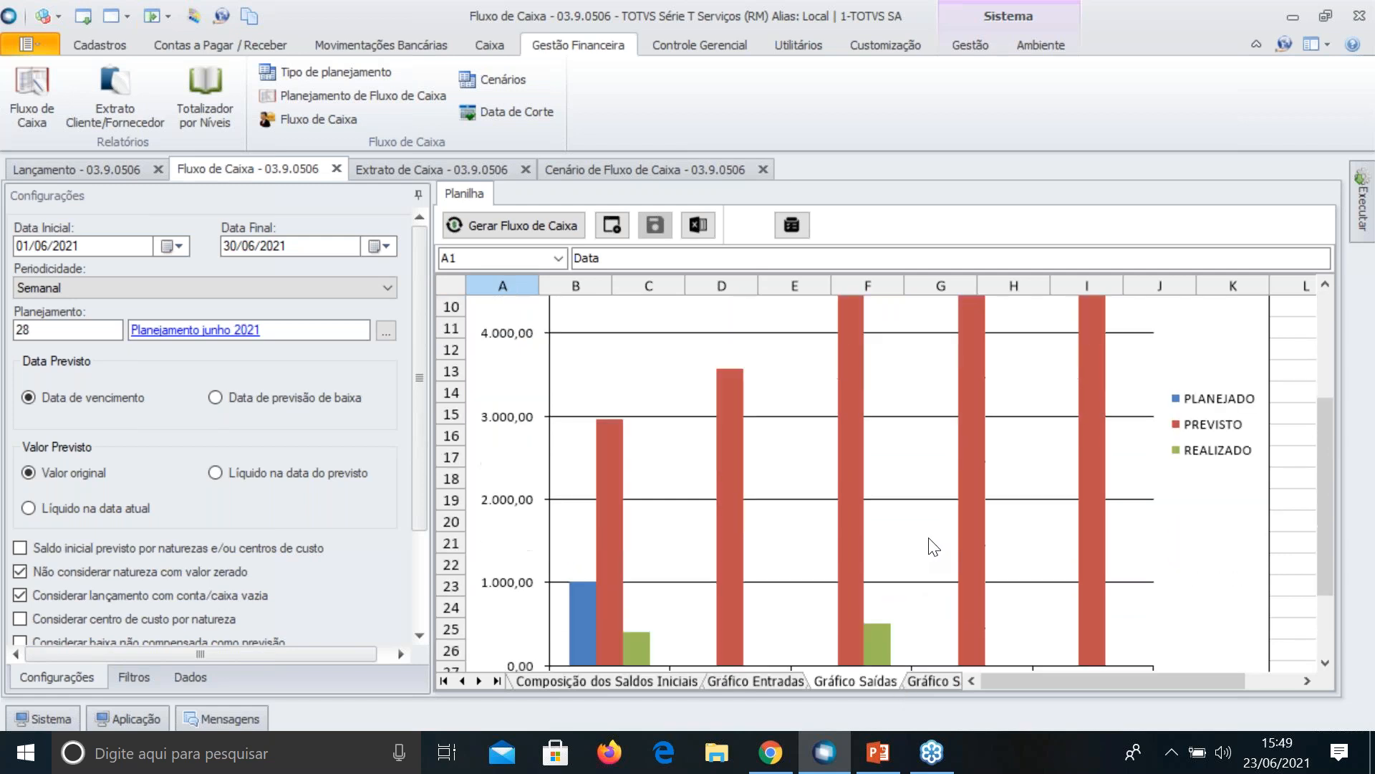
scroll(933, 547, down, 3)
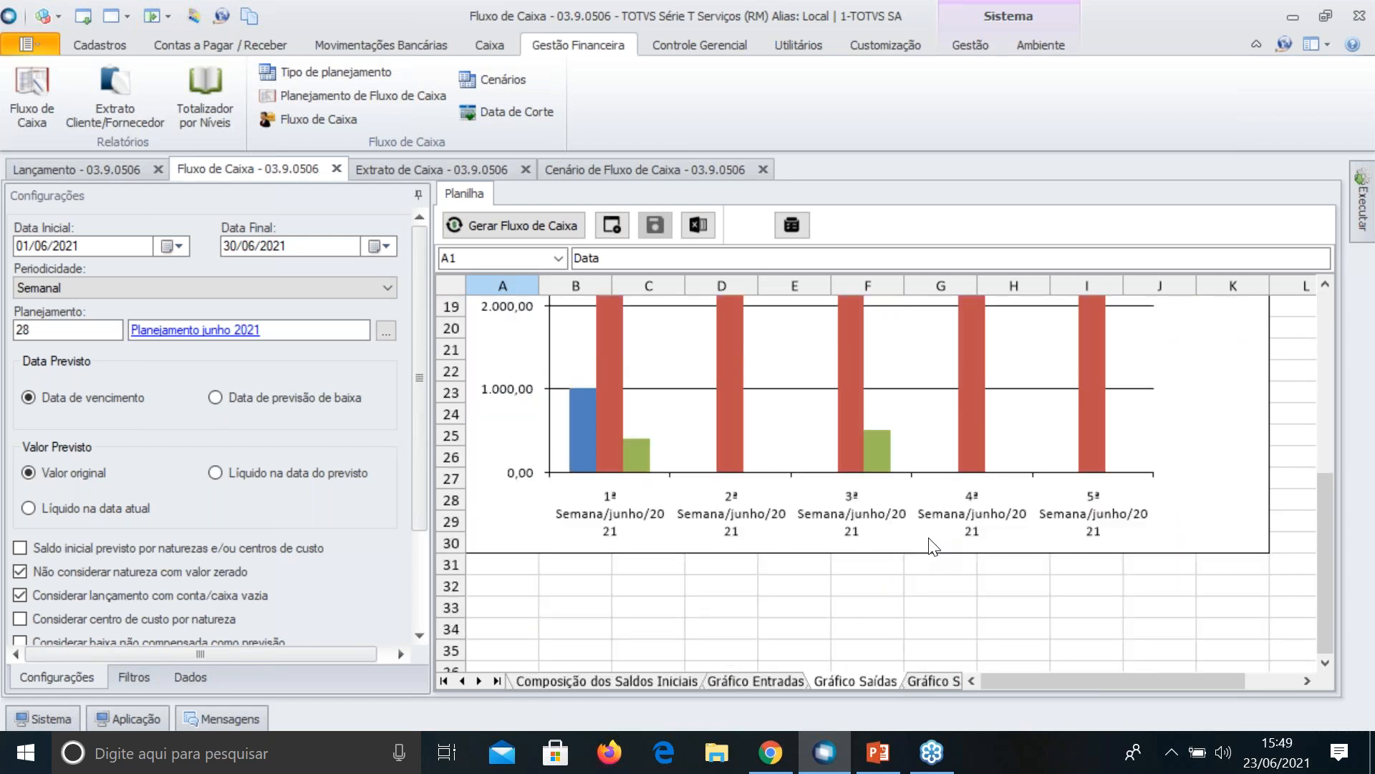
click(924, 684)
scroll(868, 541, down, 4)
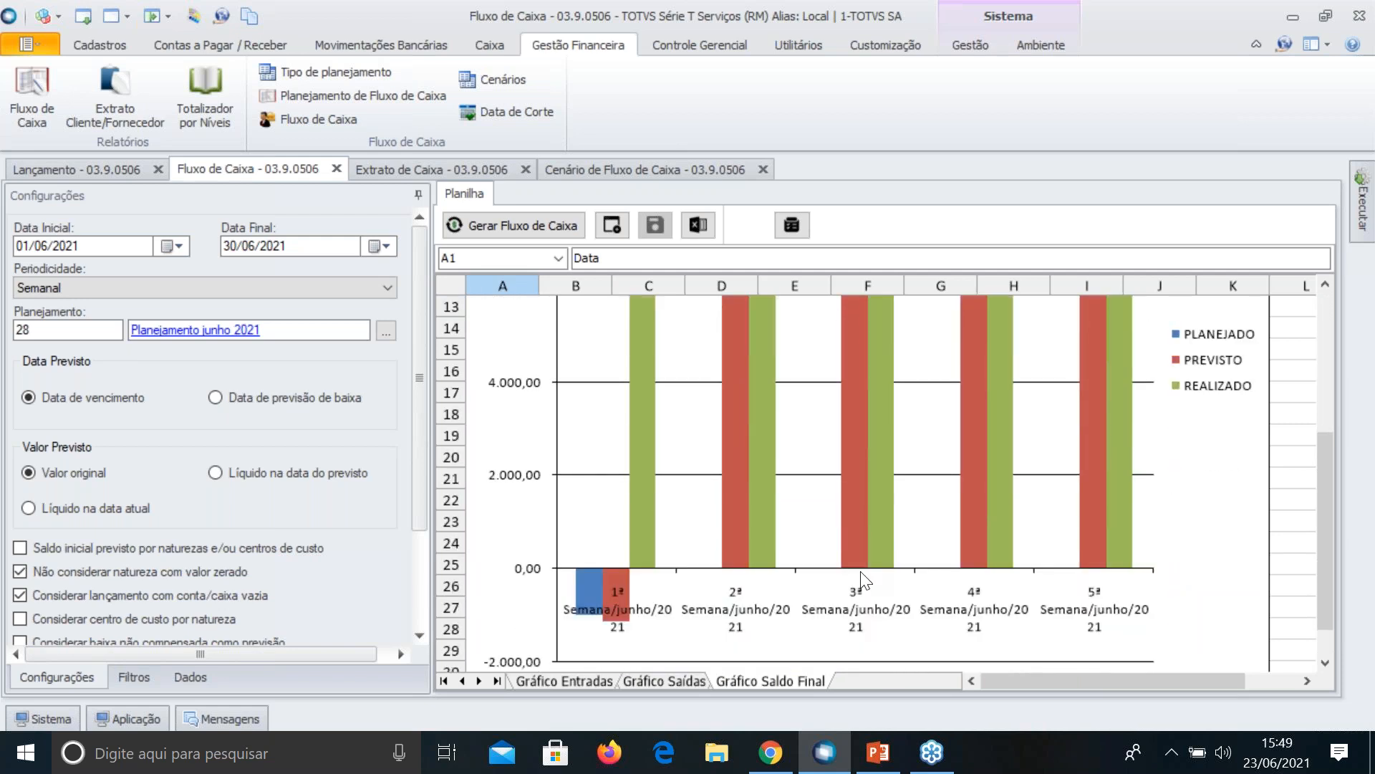
scroll(861, 570, up, 4)
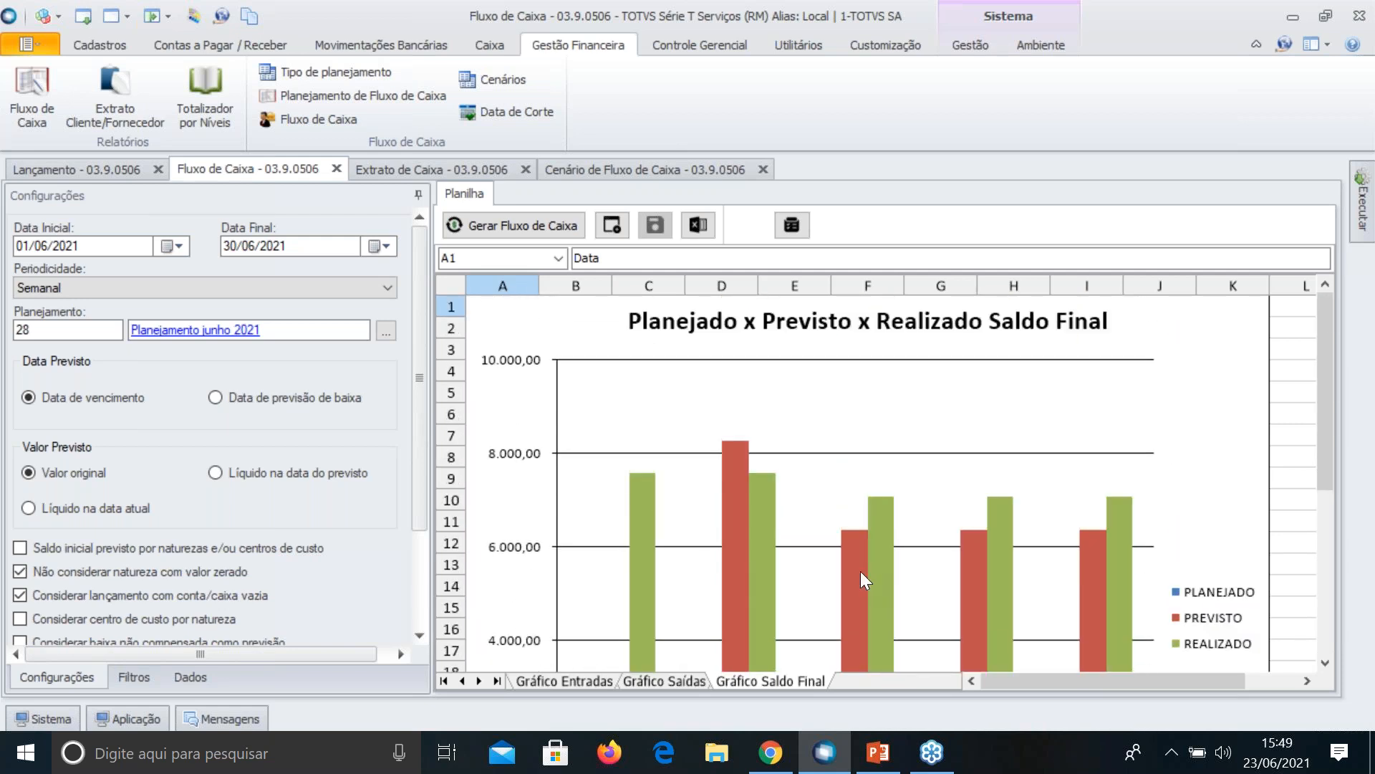
scroll(861, 570, down, 2)
click(637, 682)
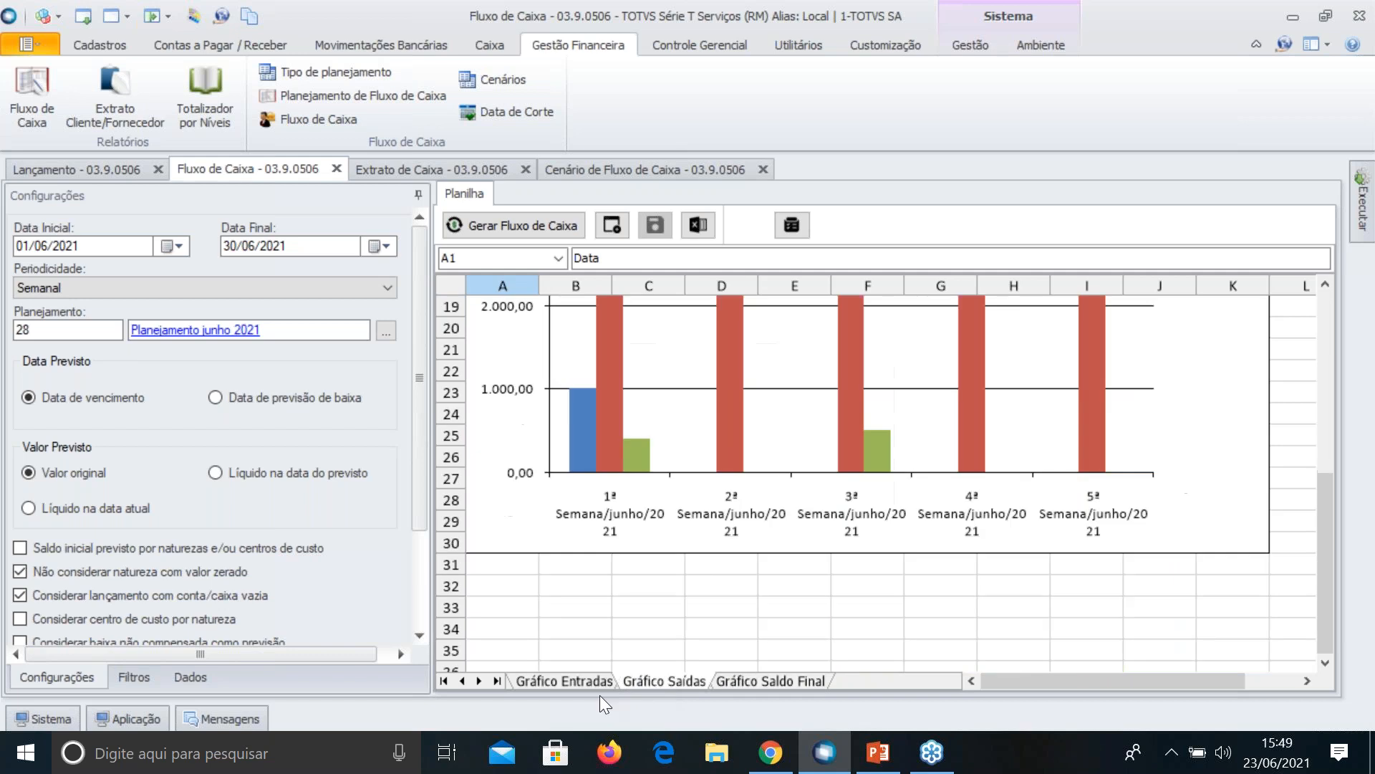
click(544, 680)
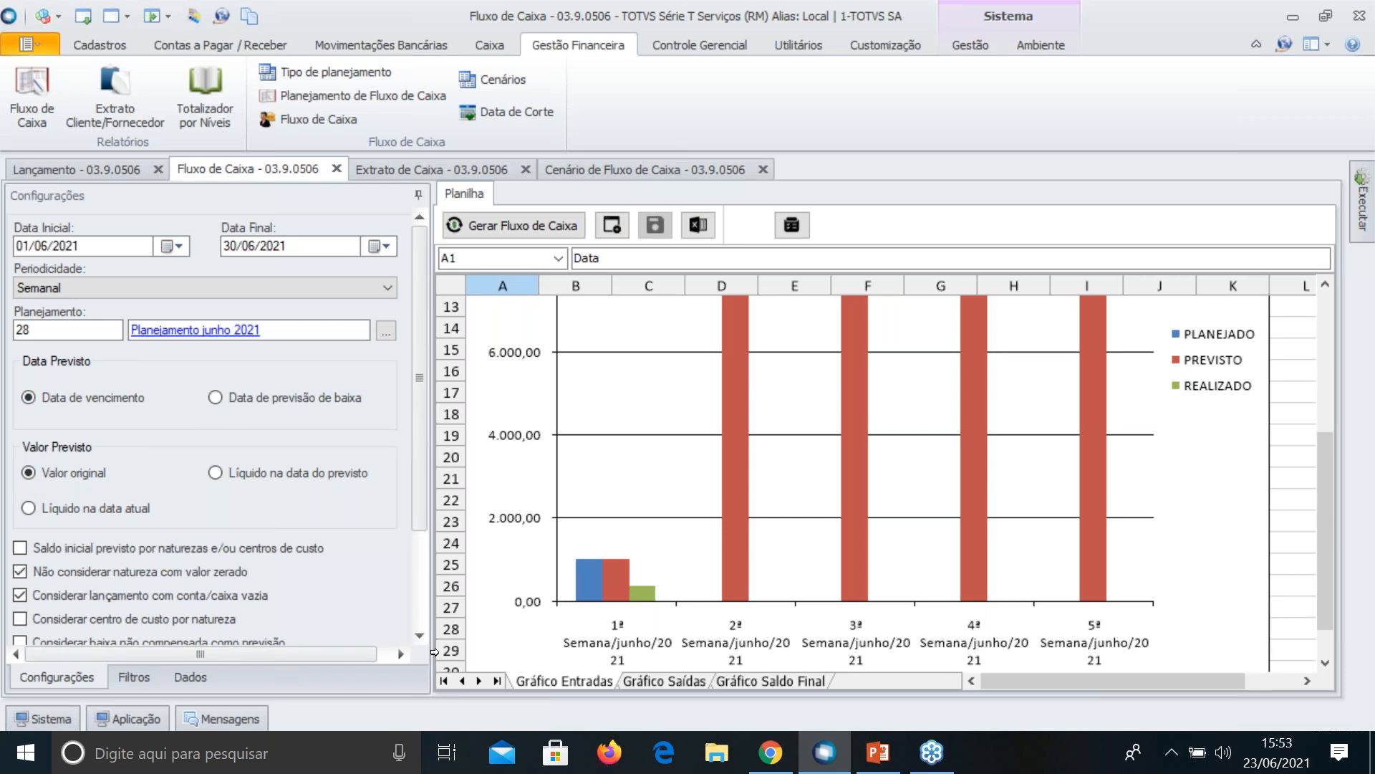
Return to the Principal sheet and inspect the forecast initial balance of the first week of June
click(461, 680)
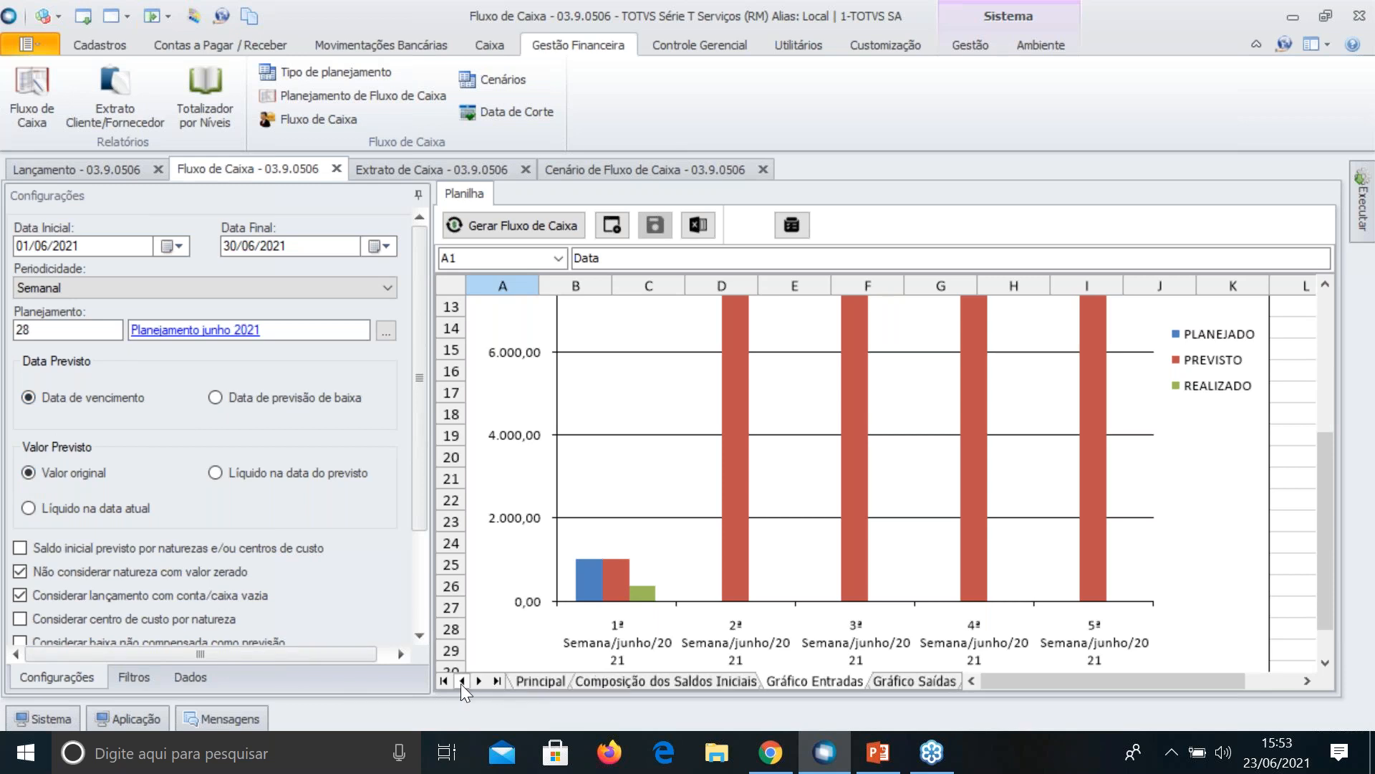
click(537, 673)
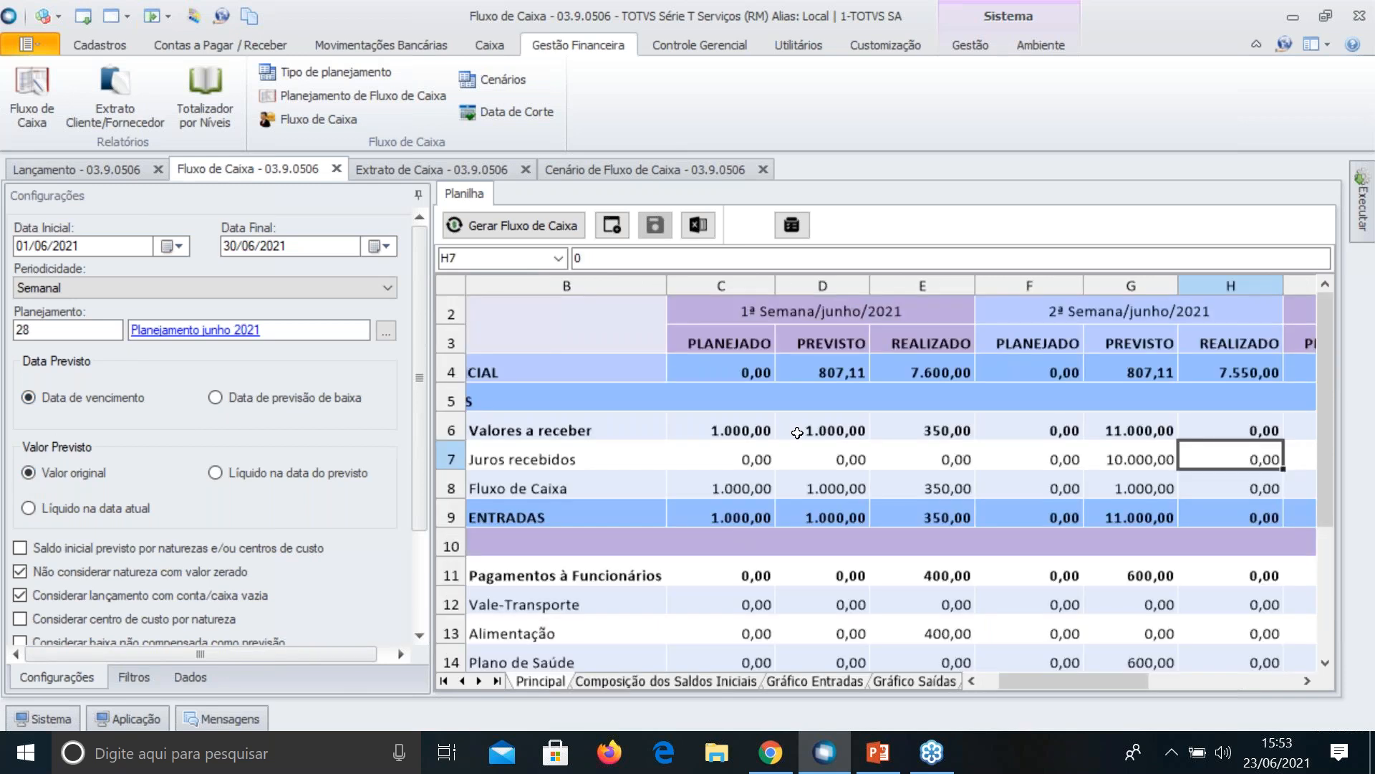
click(851, 377)
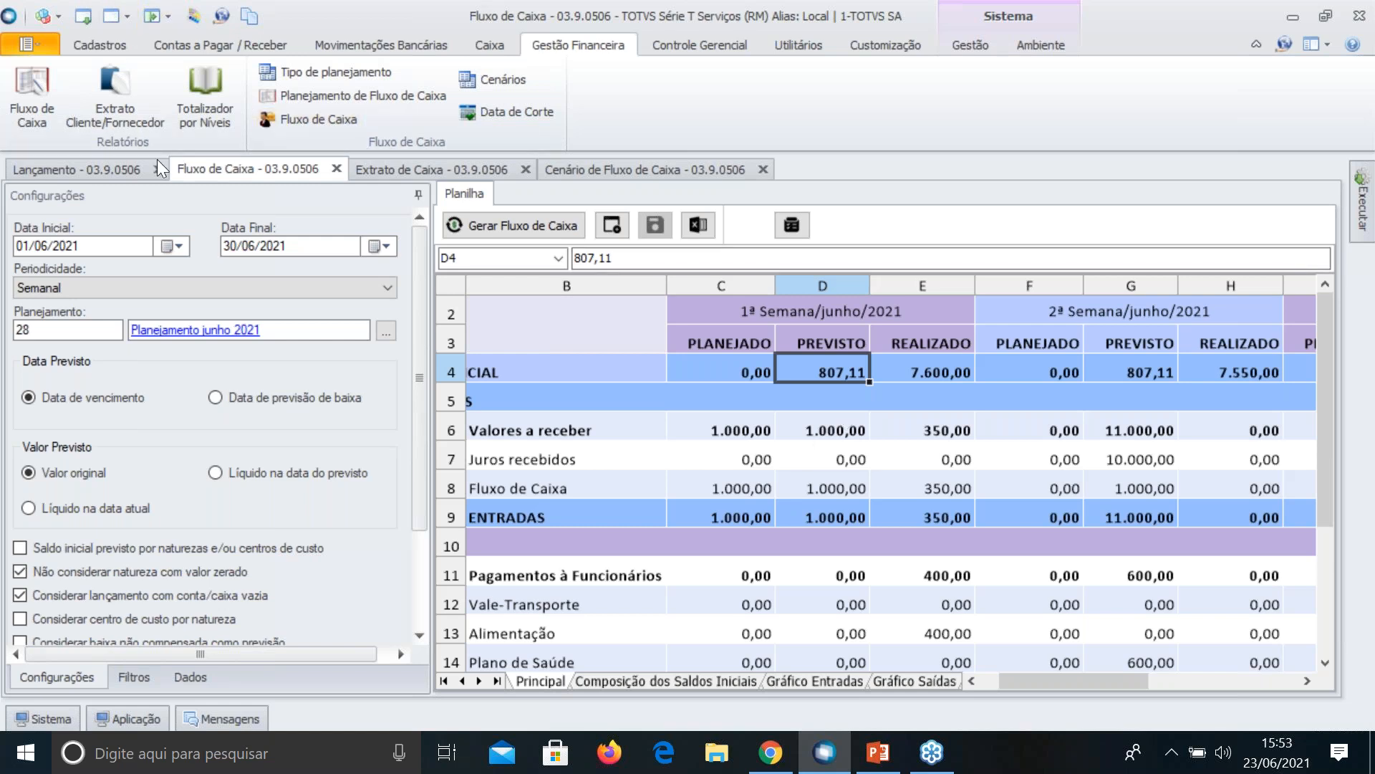
Switch to the Lançamento list and open the payable entry due 03/06/2021 on Conta/Caixa 0030
click(122, 169)
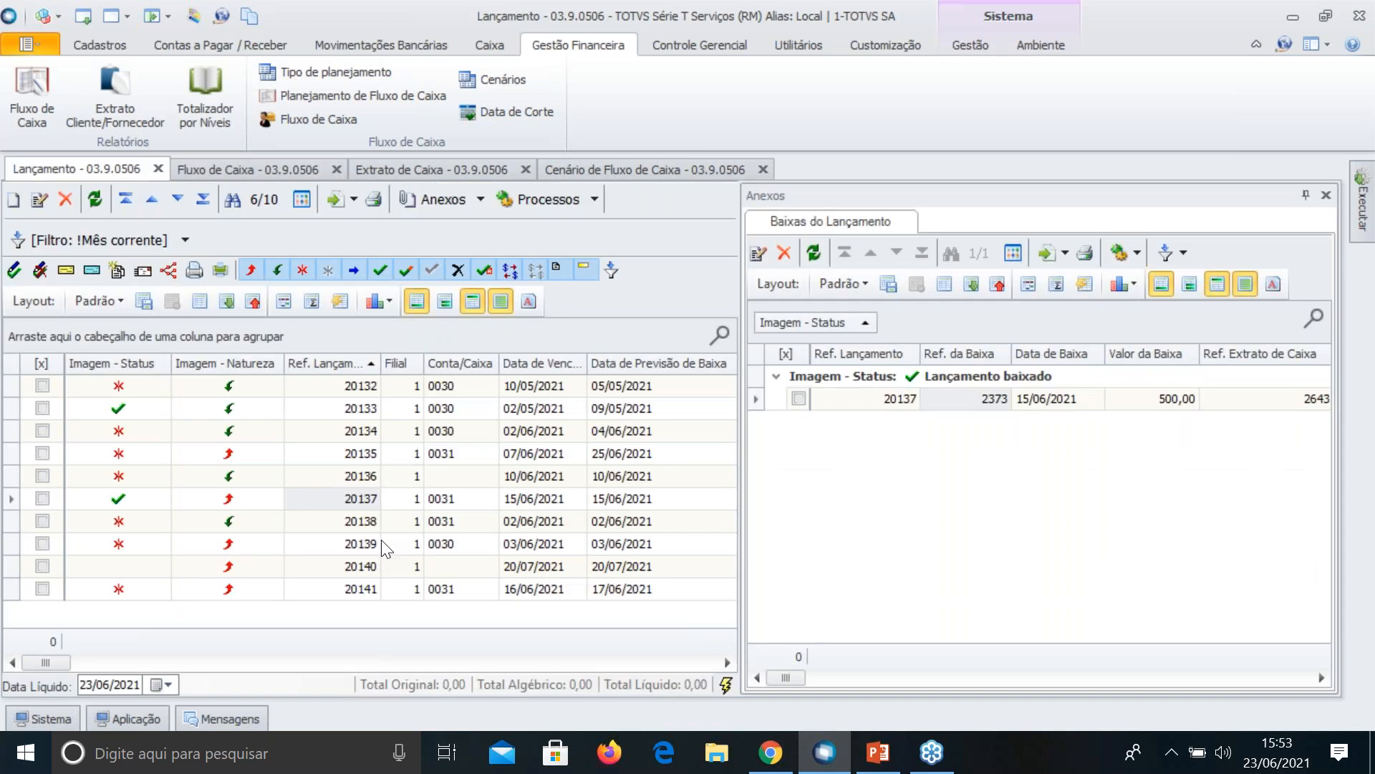
click(382, 541)
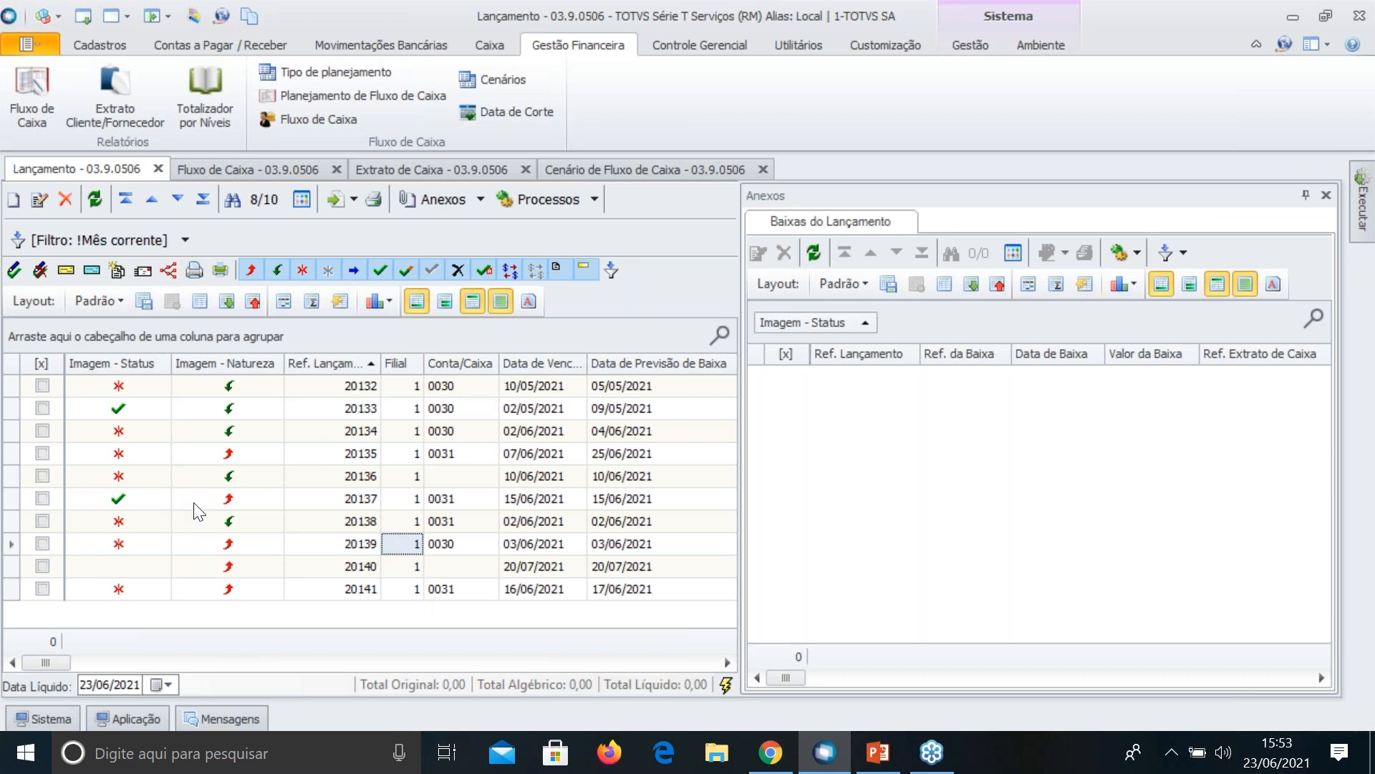
click(310, 541)
double_click(310, 541)
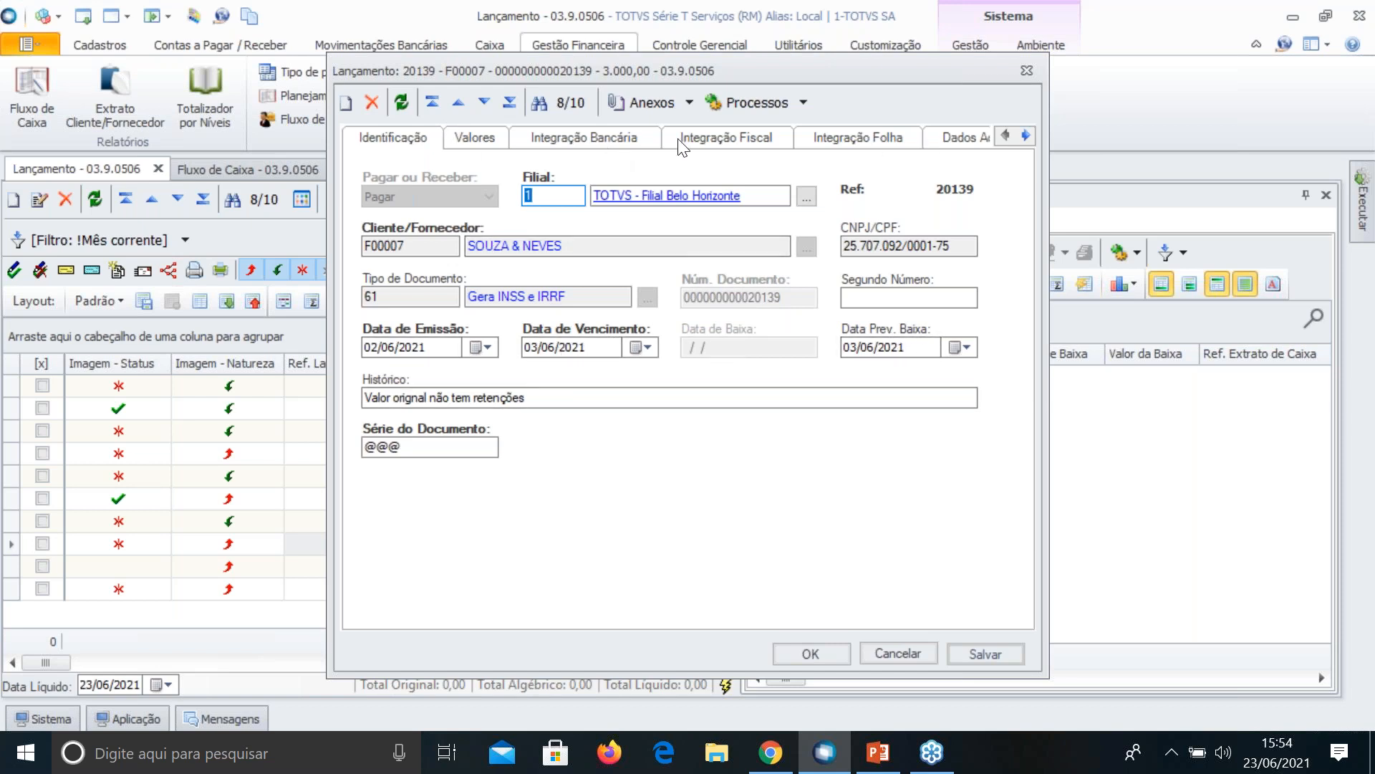
Inspect the retention and IRRF details among the entry's tax values, closing each detail window without changes
click(477, 138)
click(531, 165)
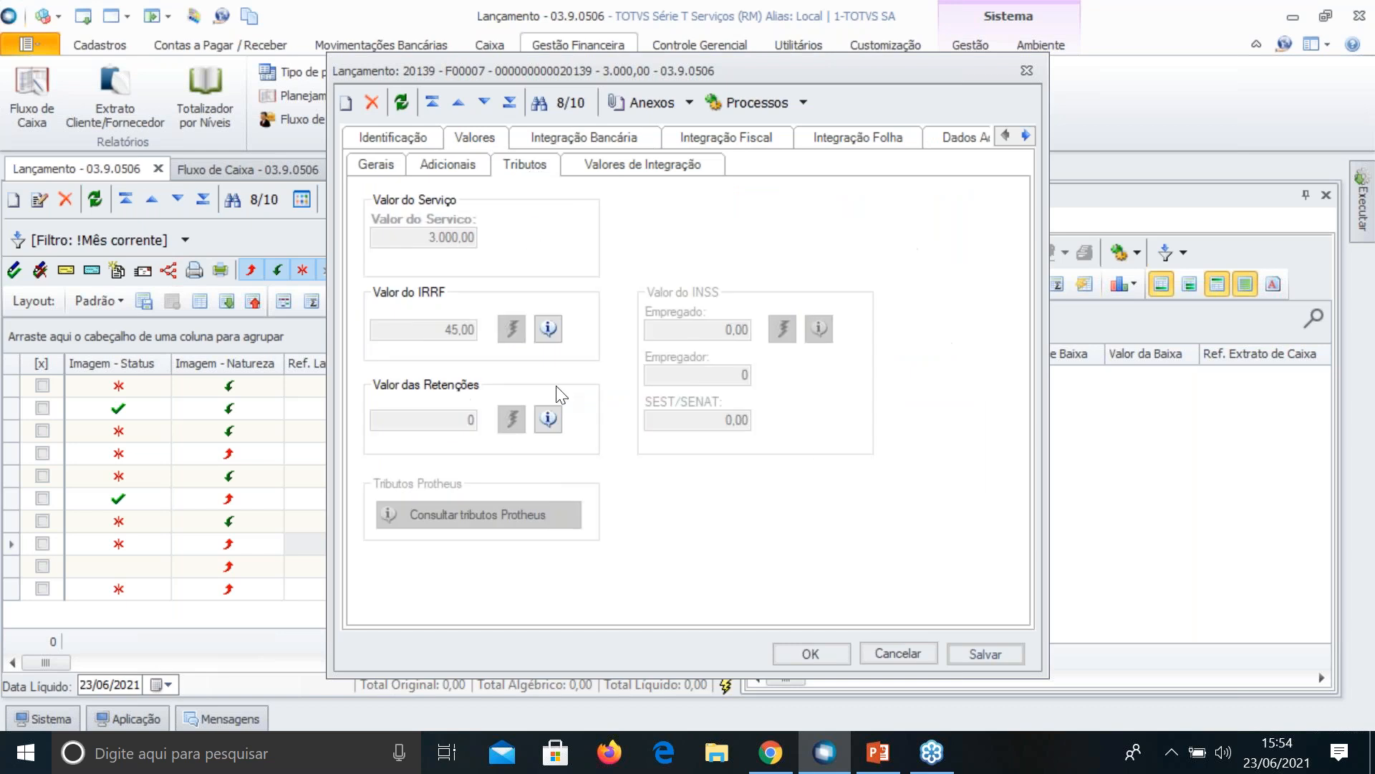
click(551, 421)
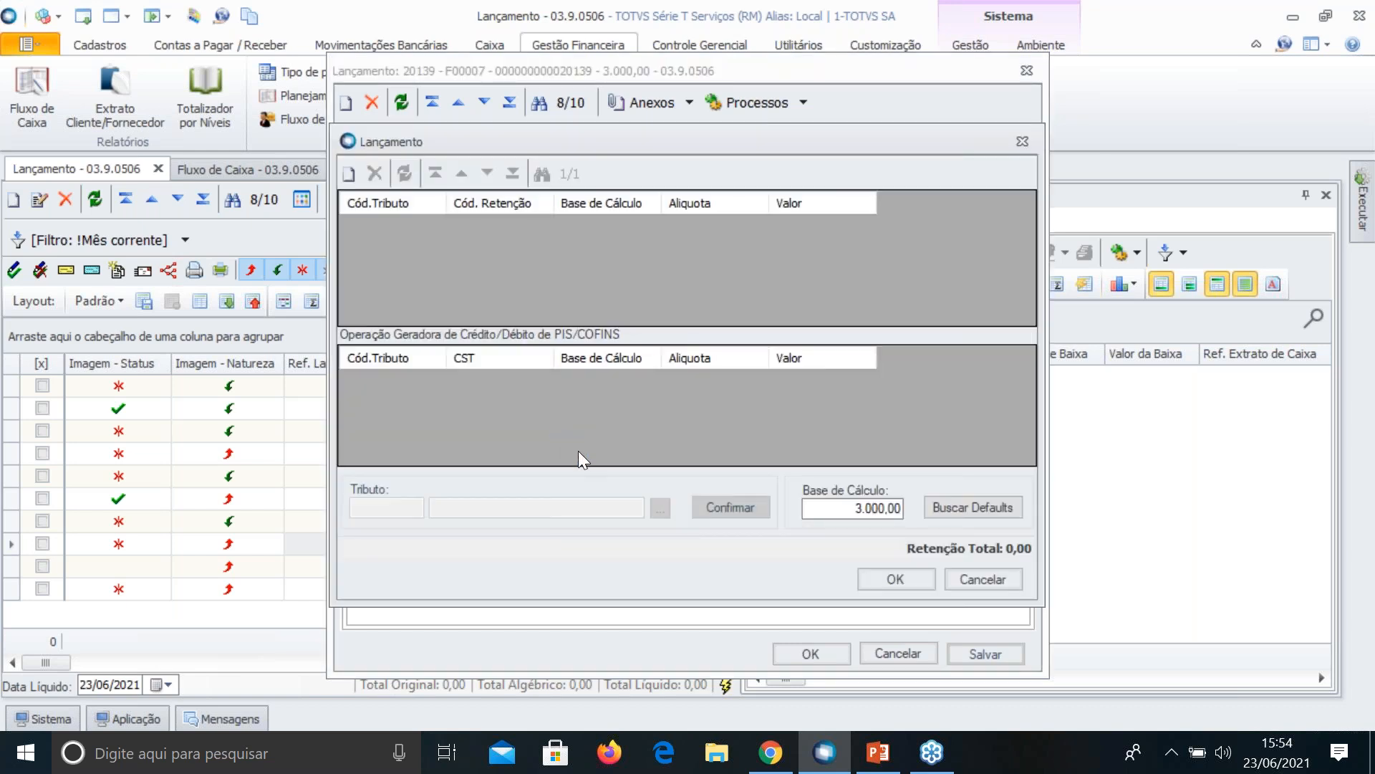
click(987, 576)
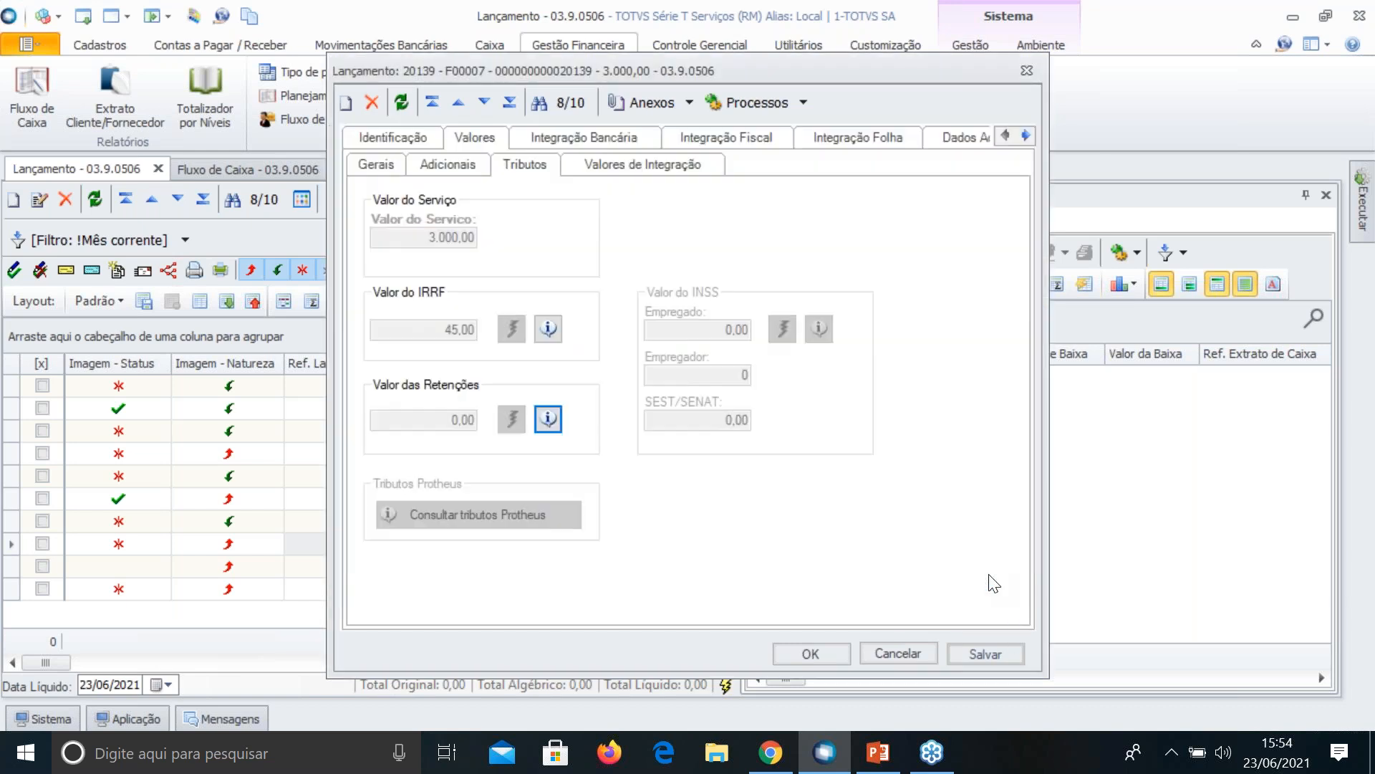
click(549, 329)
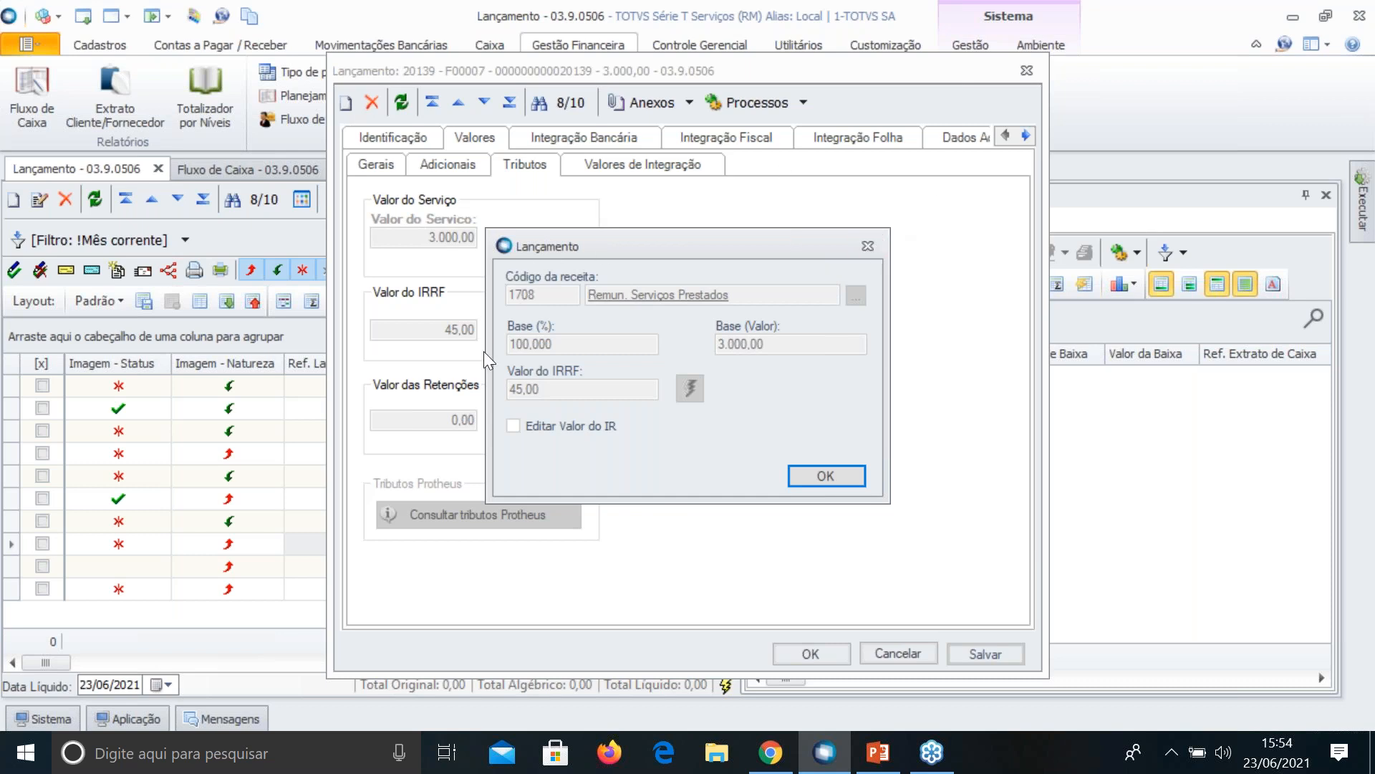
click(853, 473)
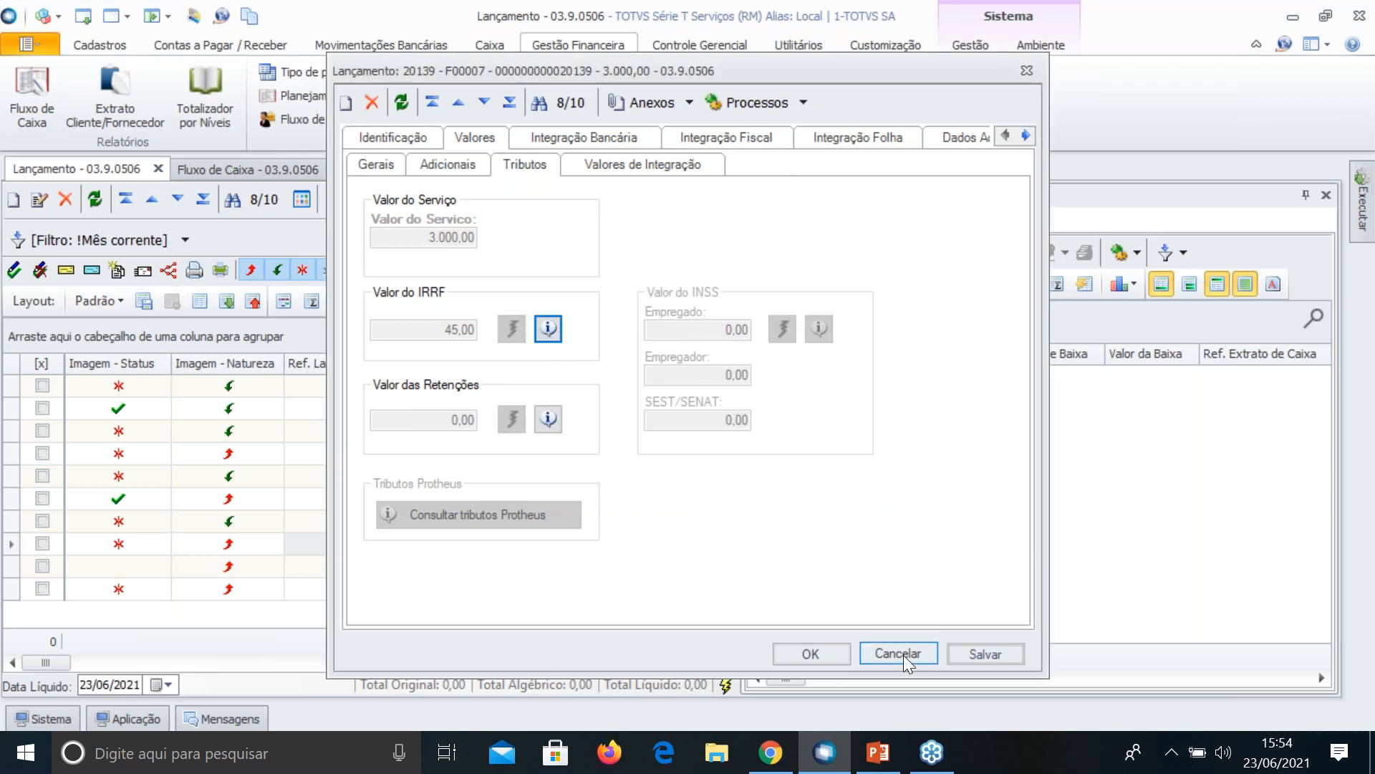
Close the entry without changes, clear the Planejamento from the cash flow settings and regenerate the weekly June 2021 cash flow
click(912, 657)
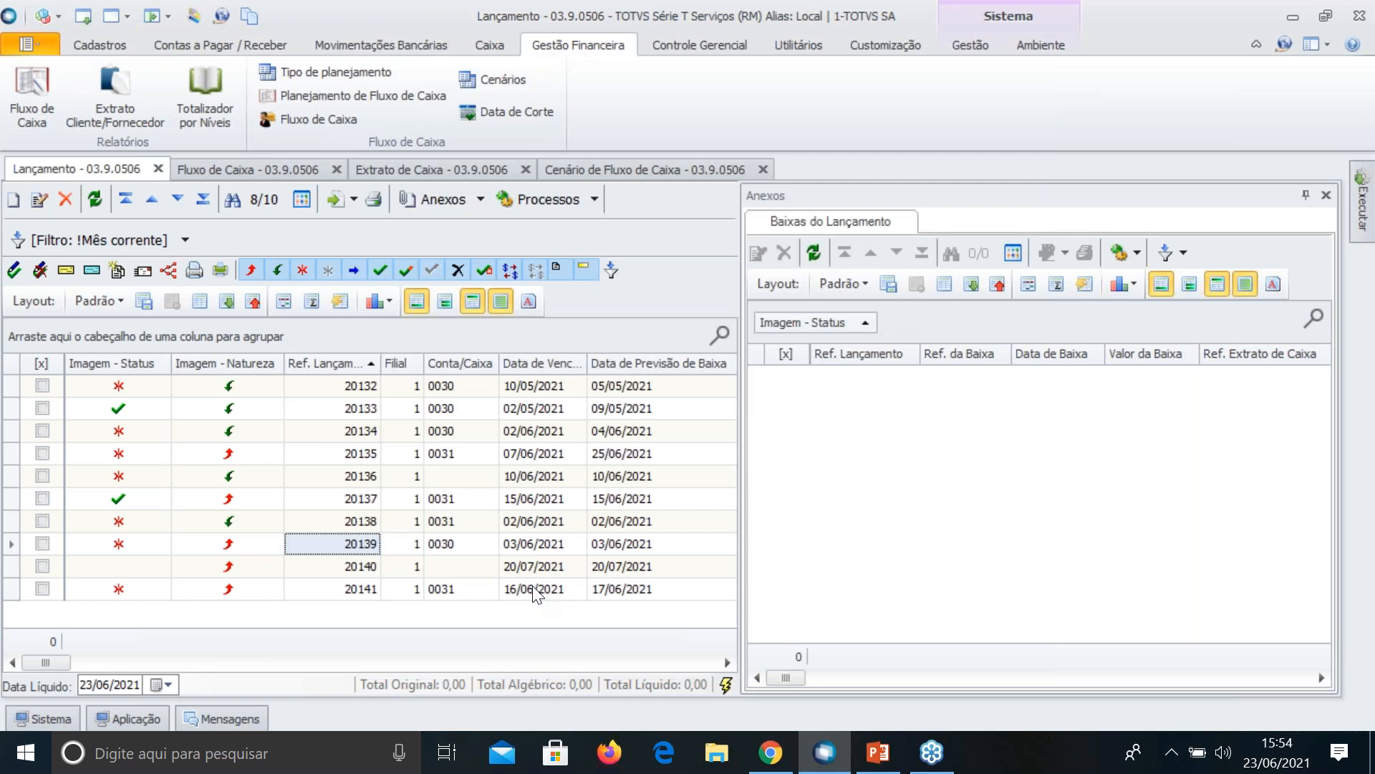
click(207, 170)
click(73, 329)
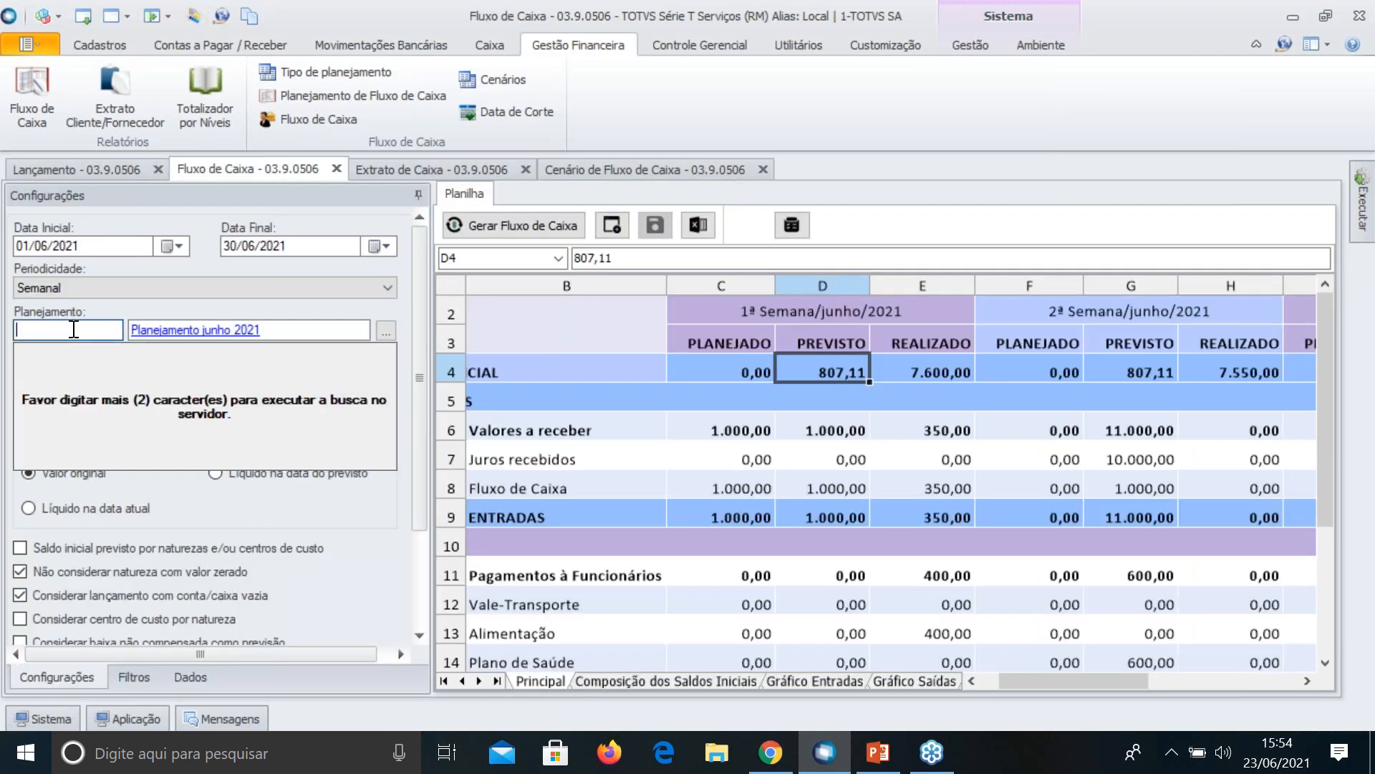
key(Tab)
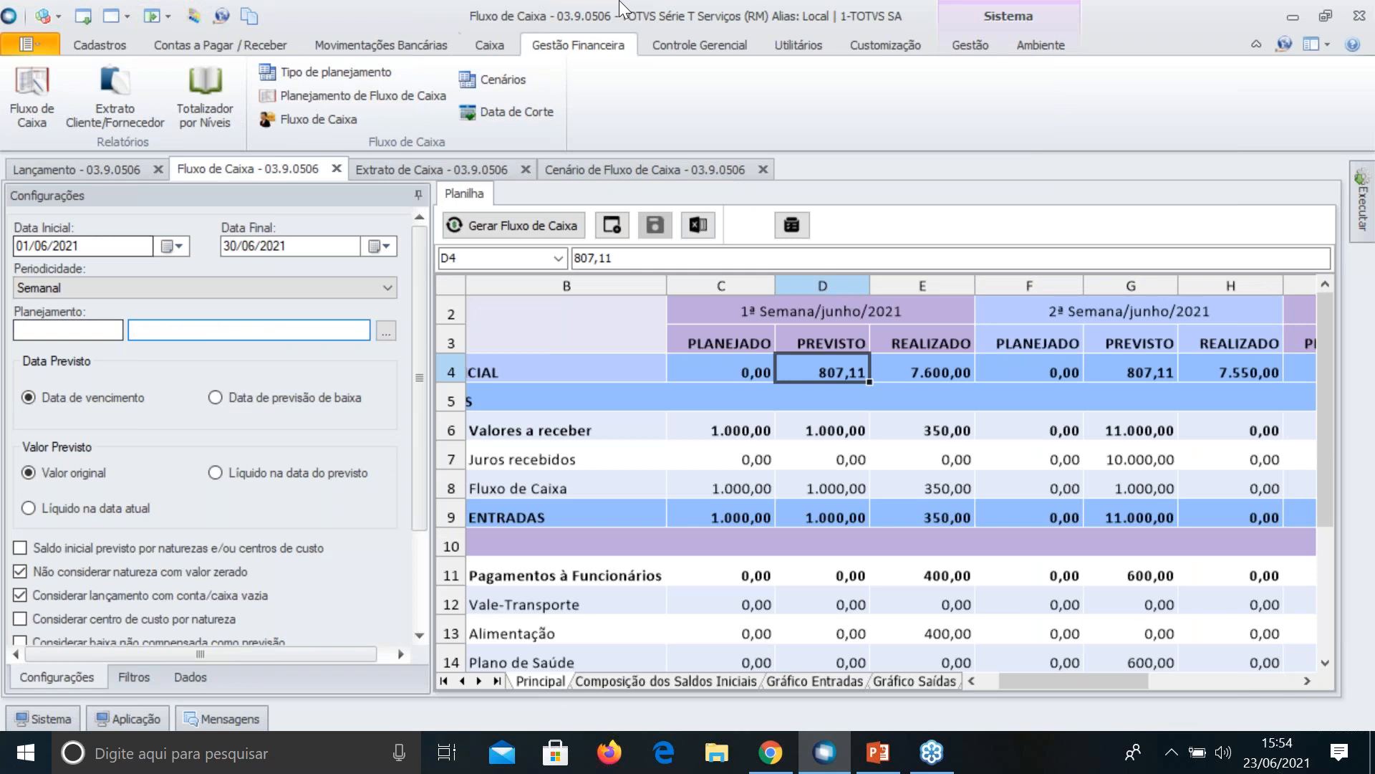
scroll(291, 483, down, 3)
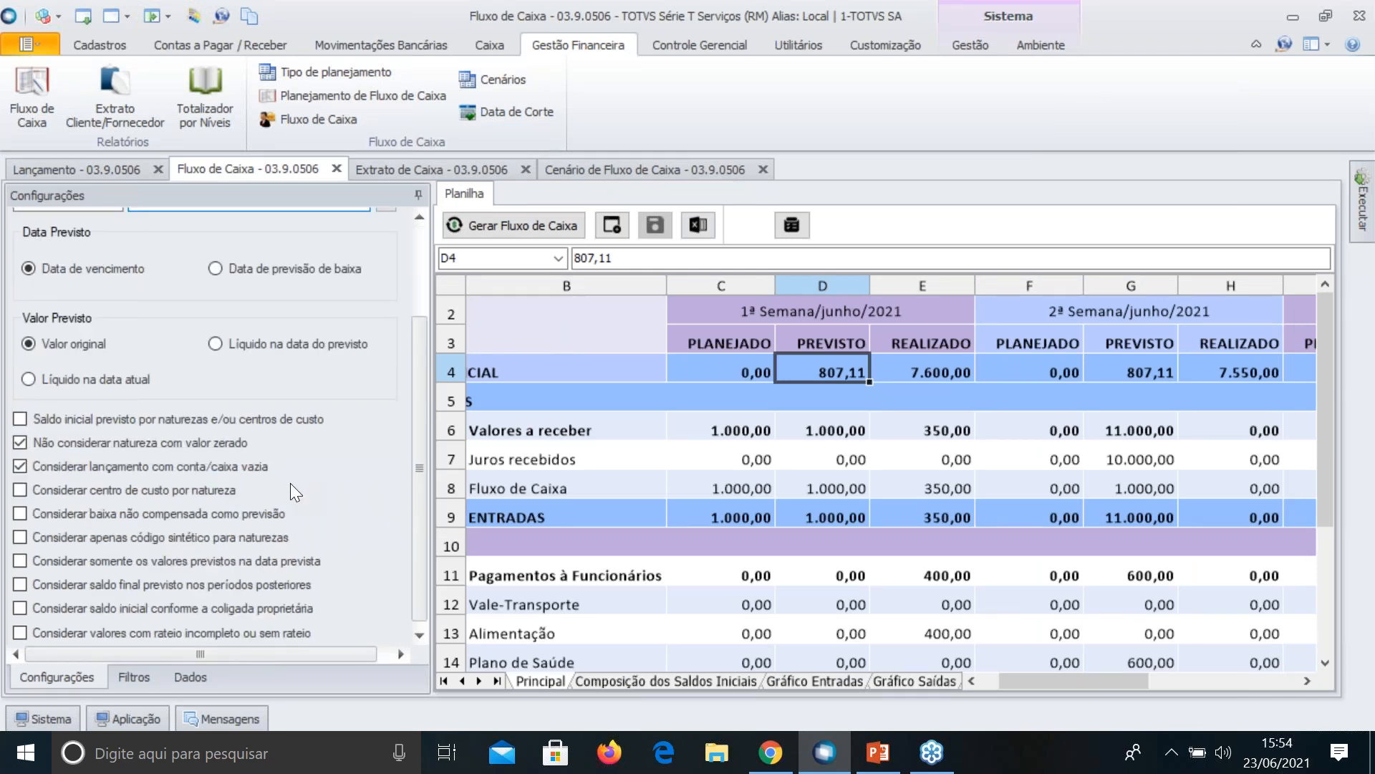
click(527, 219)
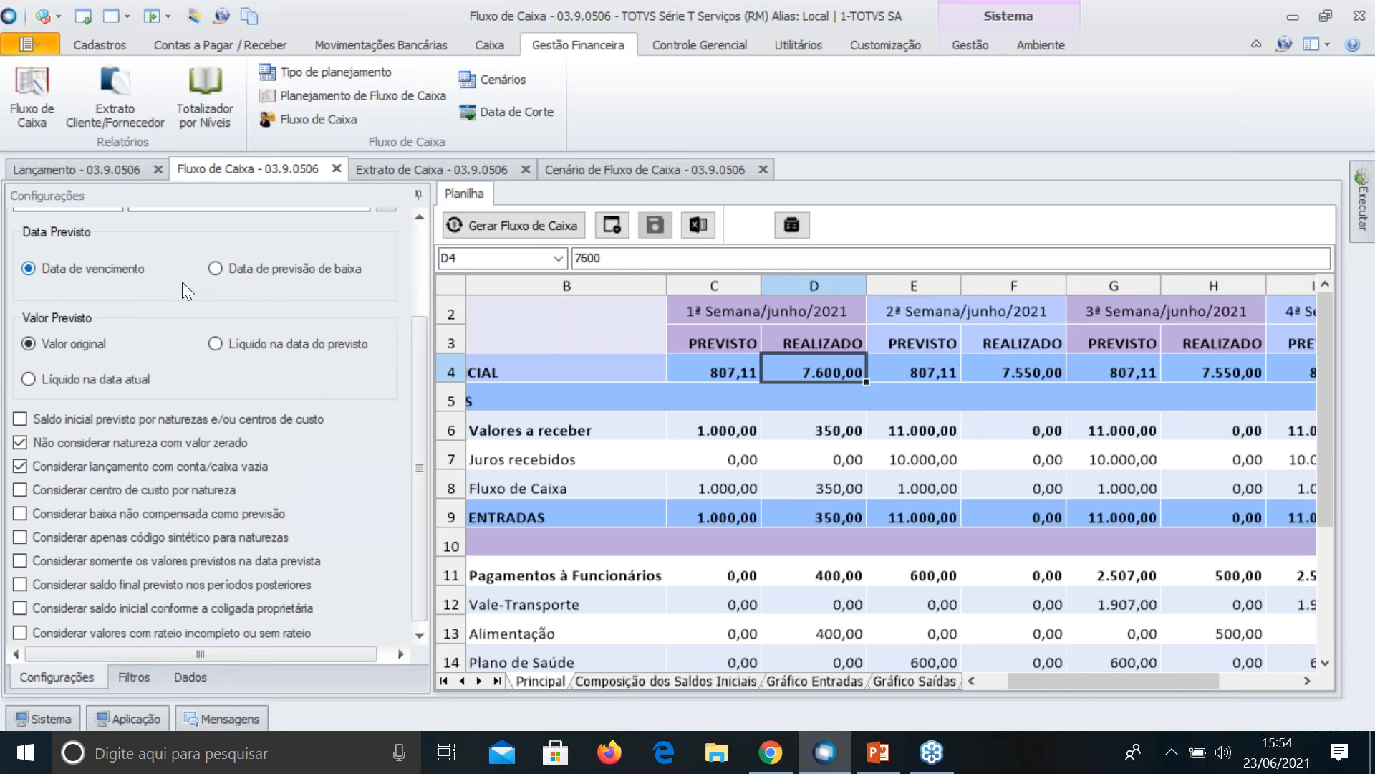
Set the Periodicidade to Diaria and regenerate the cash flow for 01/06/2021 to 30/06/2021
scroll(176, 290, up, 3)
click(76, 289)
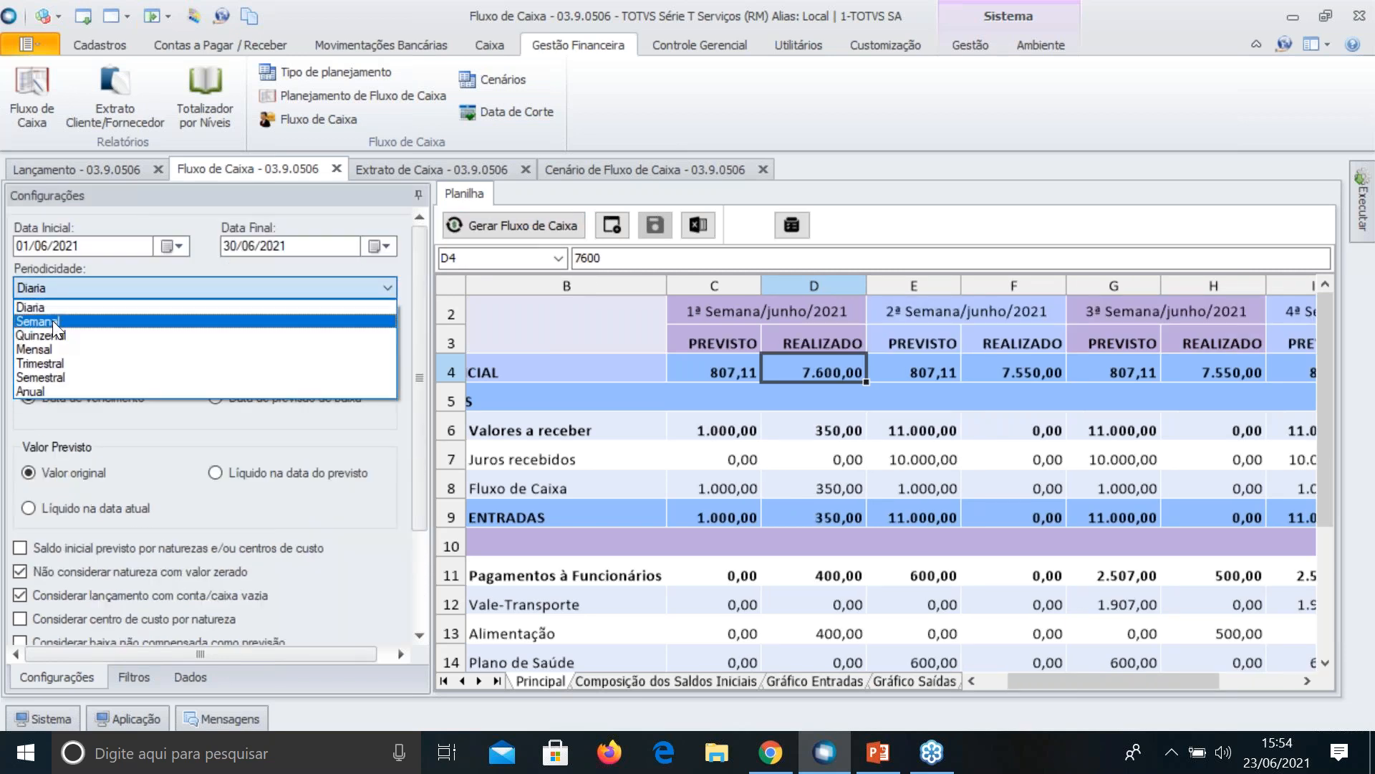
click(53, 294)
click(53, 289)
click(53, 295)
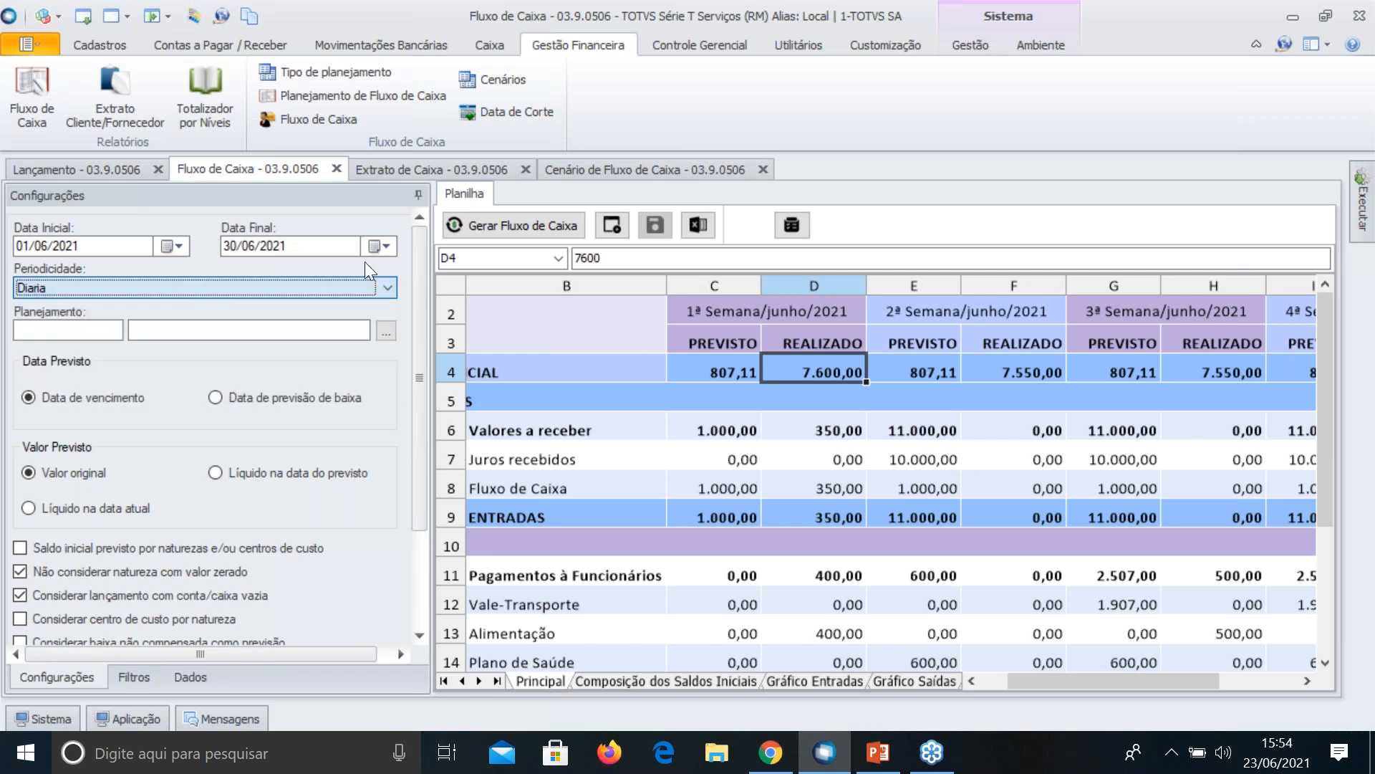
click(539, 226)
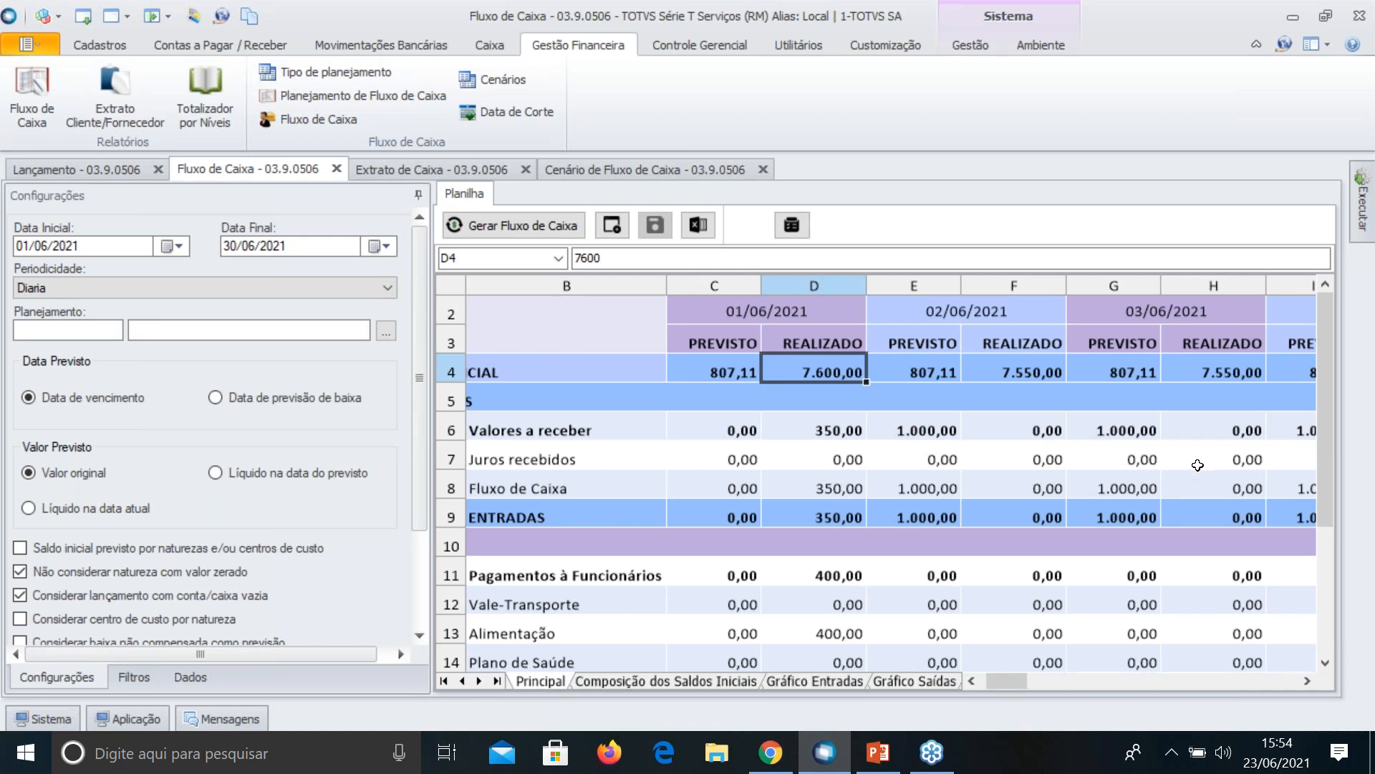
Check the Material de Consumo forecast for 03/06/2021 against the net value calculation of the payable entry due that day, leaving the entry unchanged
scroll(1198, 468, down, 1)
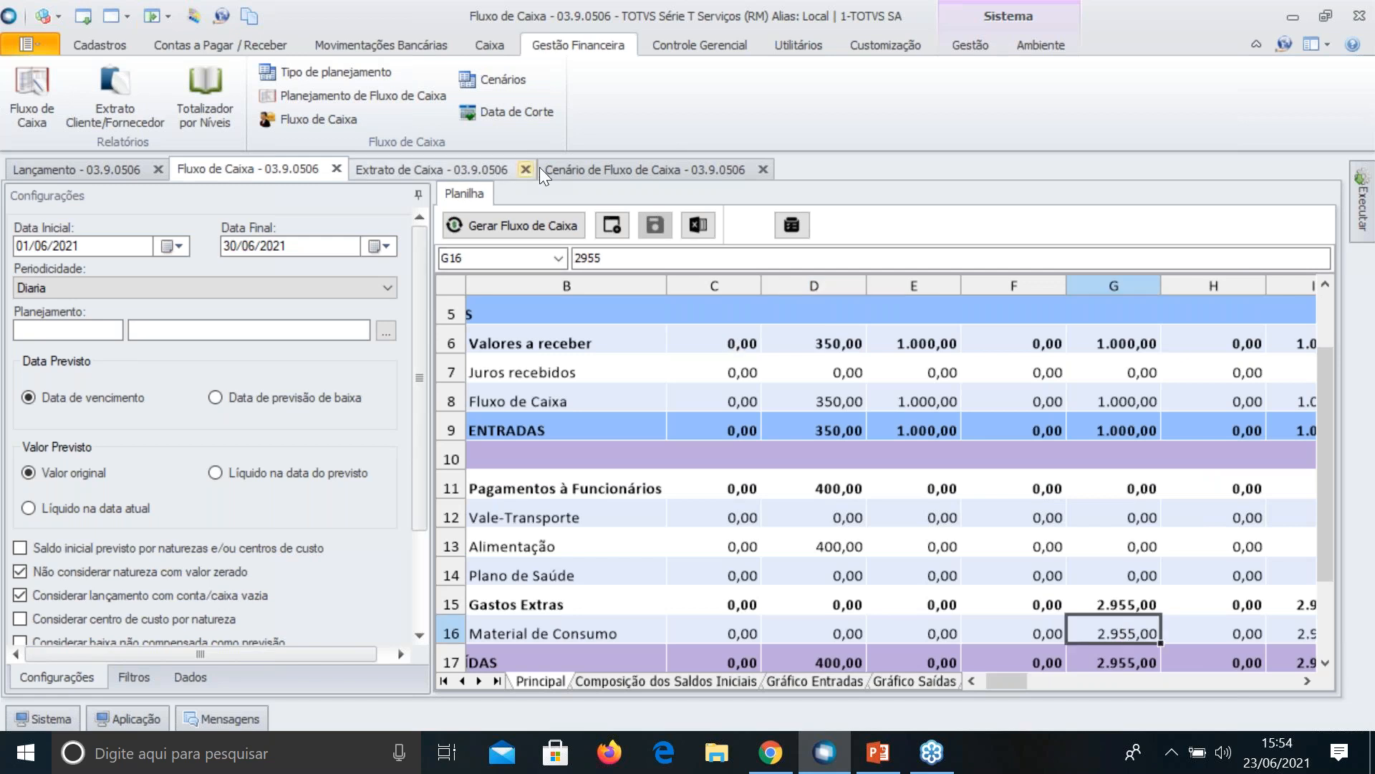
click(598, 165)
click(419, 169)
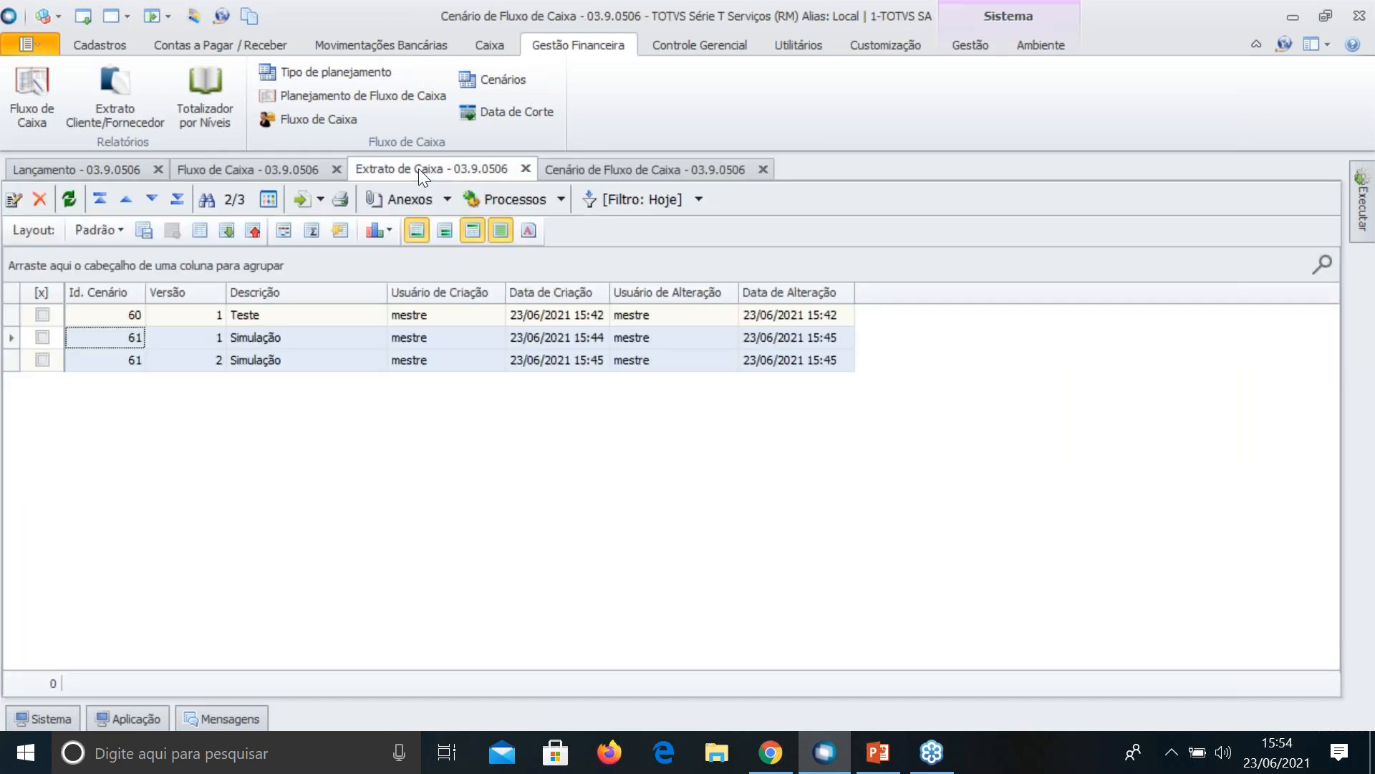
click(52, 168)
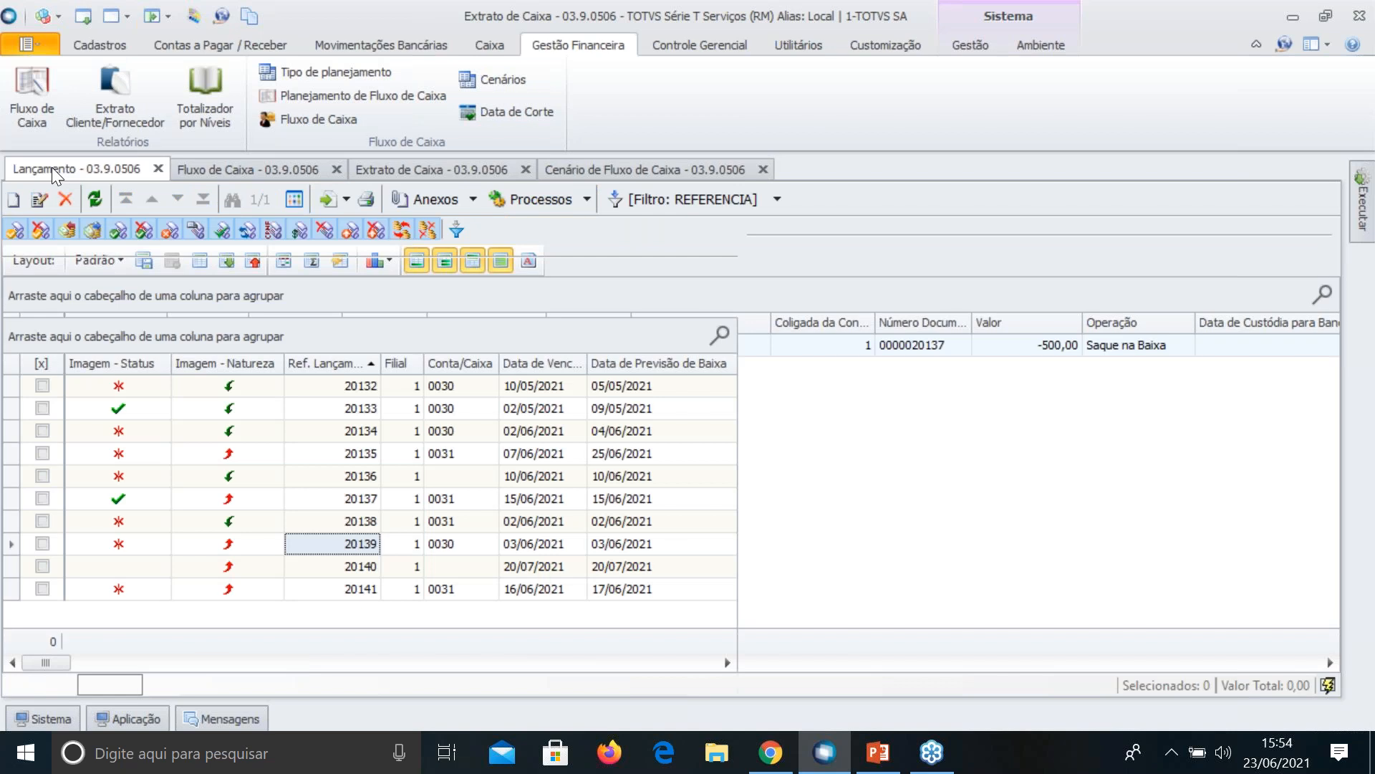
double_click(403, 544)
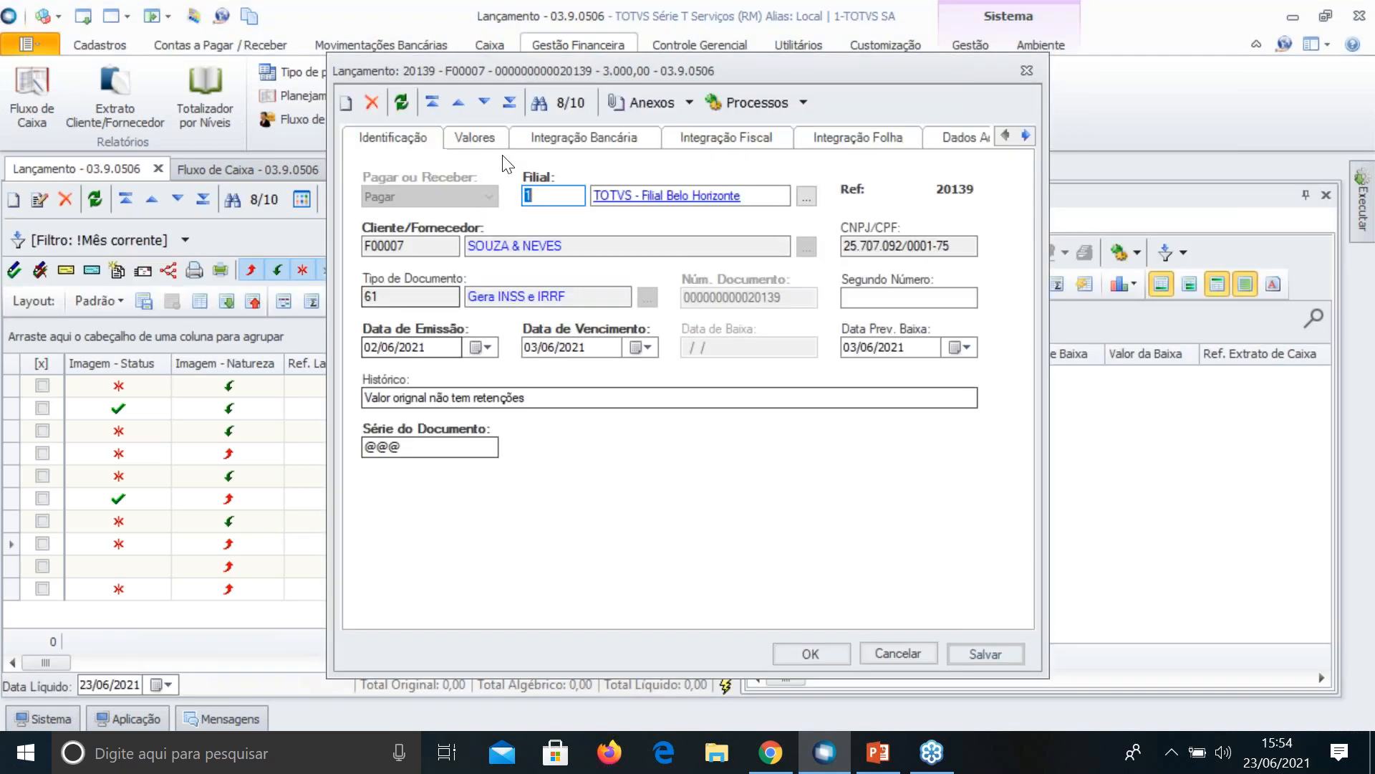
click(474, 137)
click(930, 478)
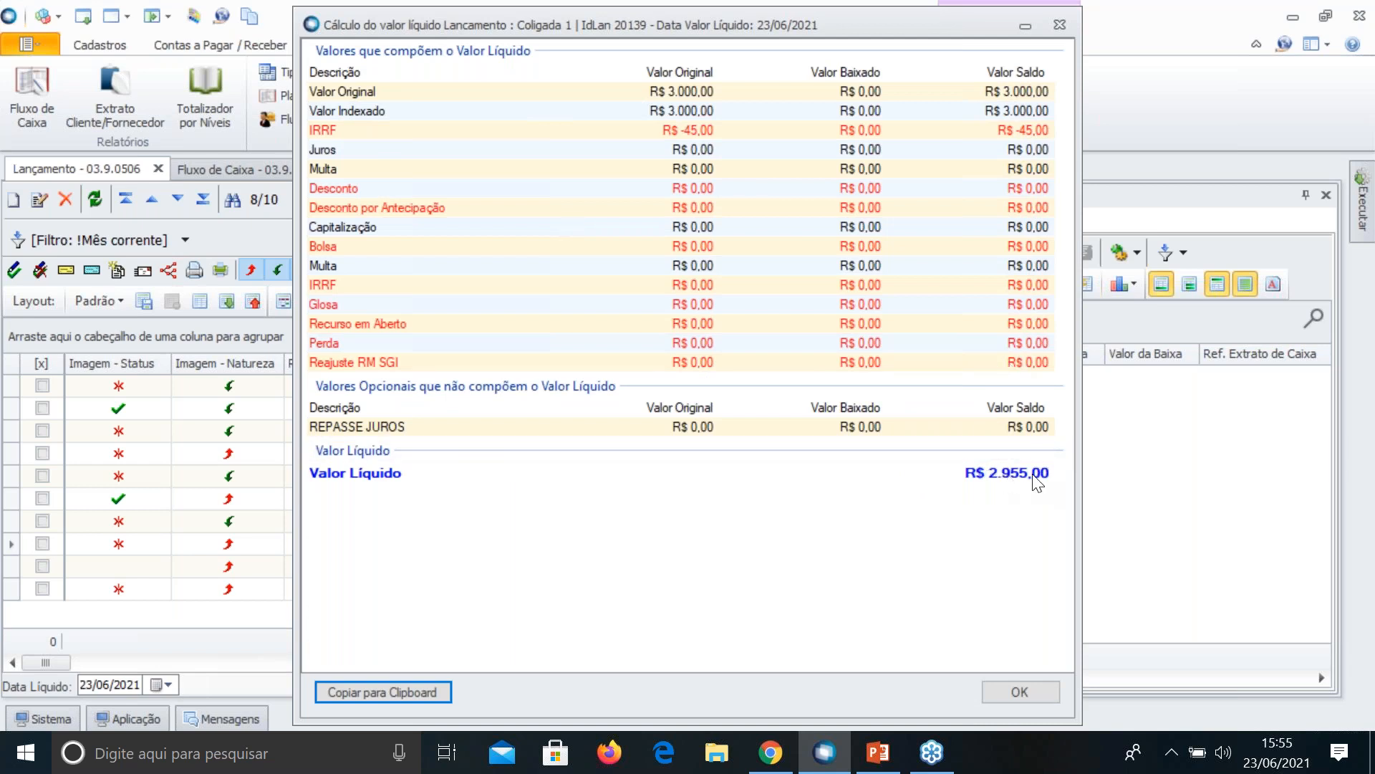
click(1029, 699)
click(899, 652)
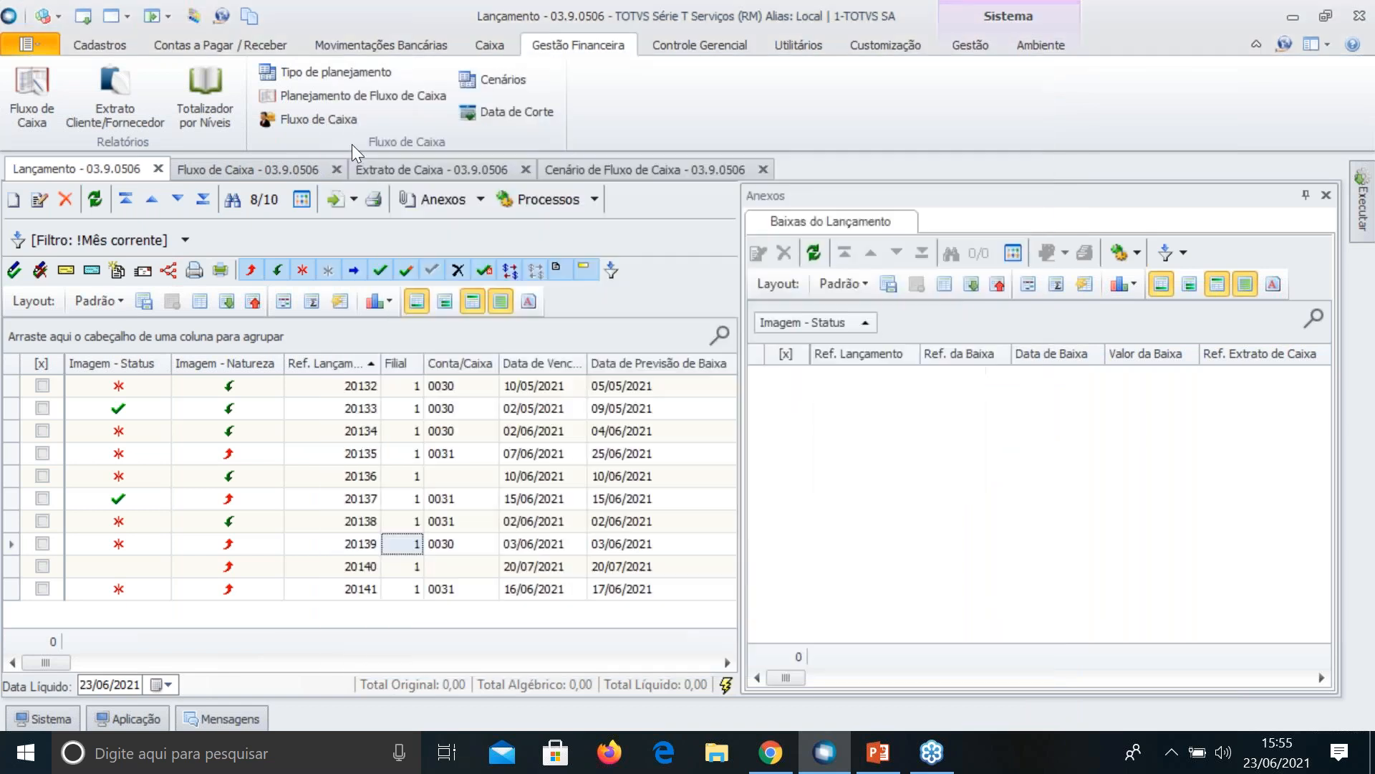
Inspect the entries behind the 03/06/2021 Material de Consumo forecast in the daily cash flow and return to its settings
click(232, 167)
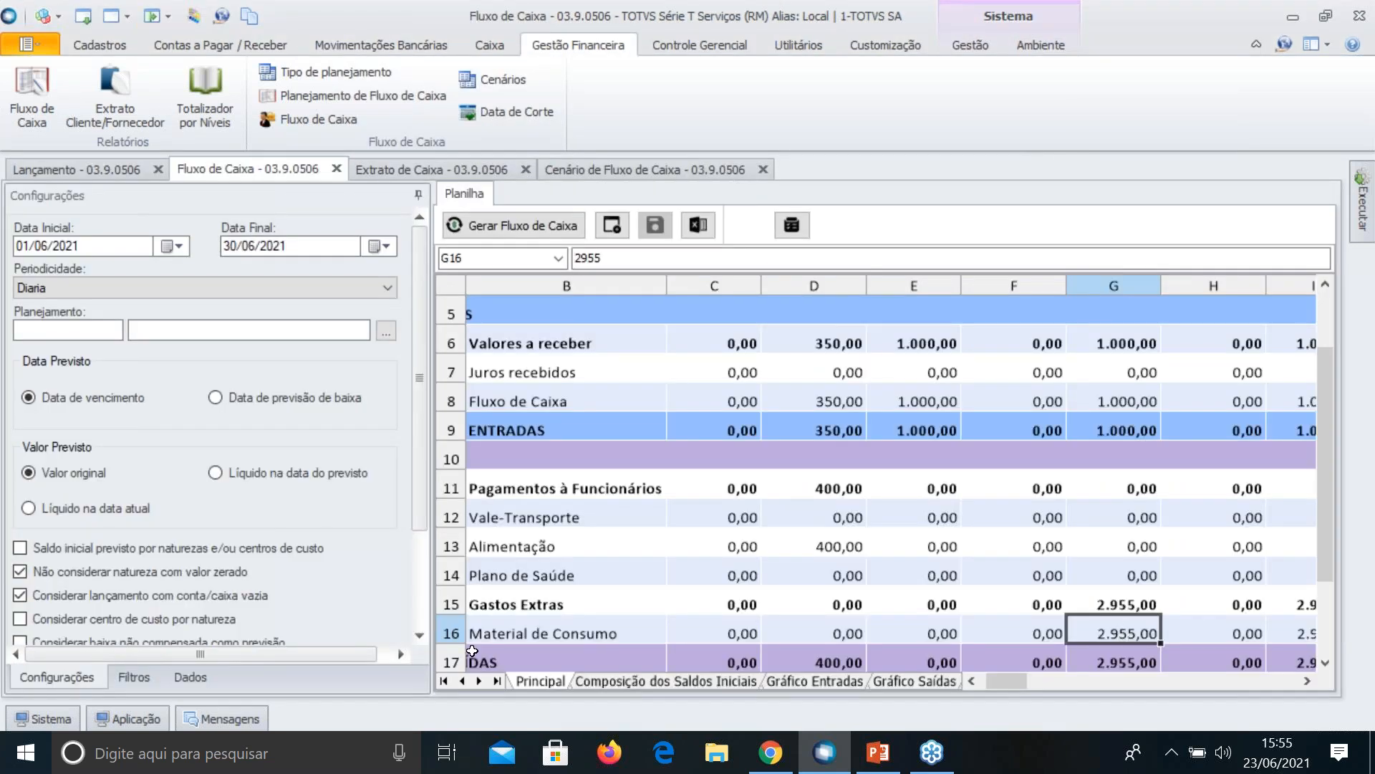
click(206, 673)
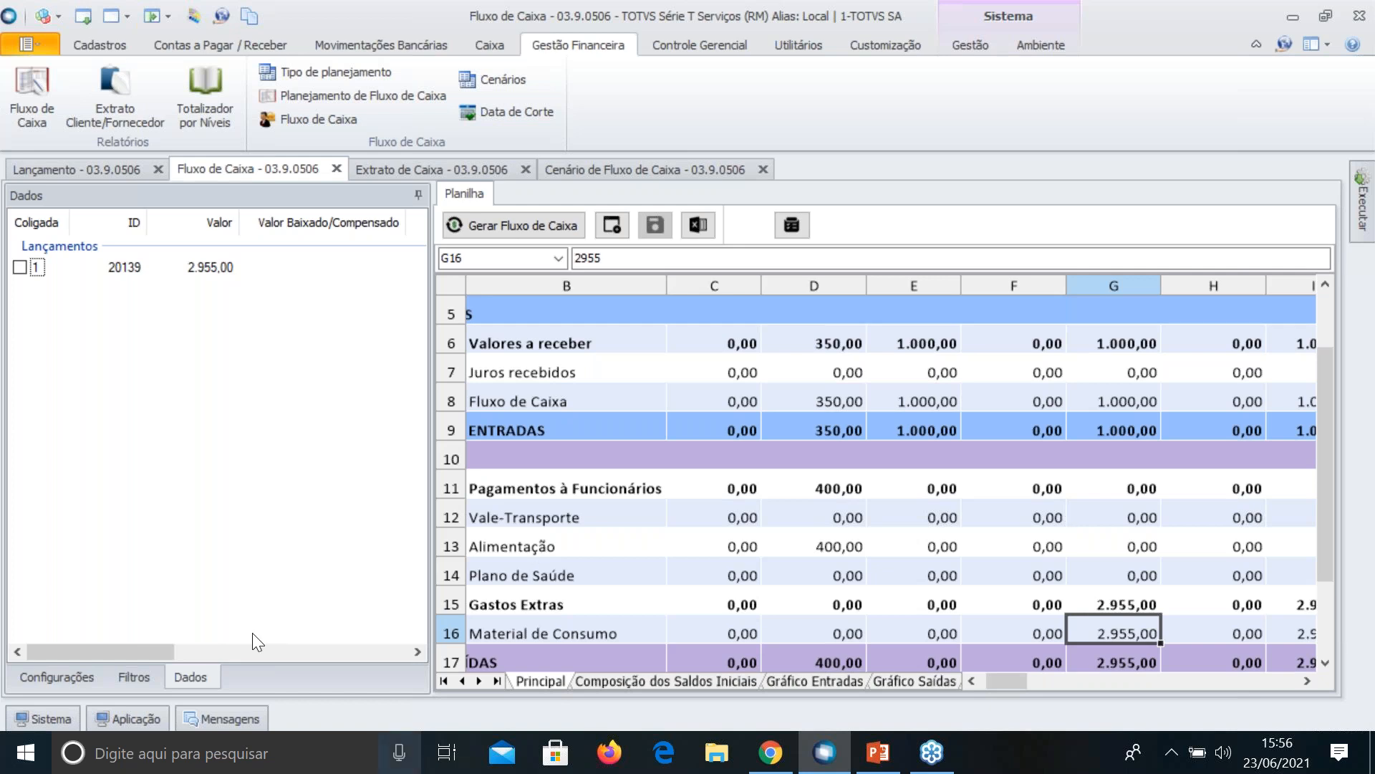
click(71, 680)
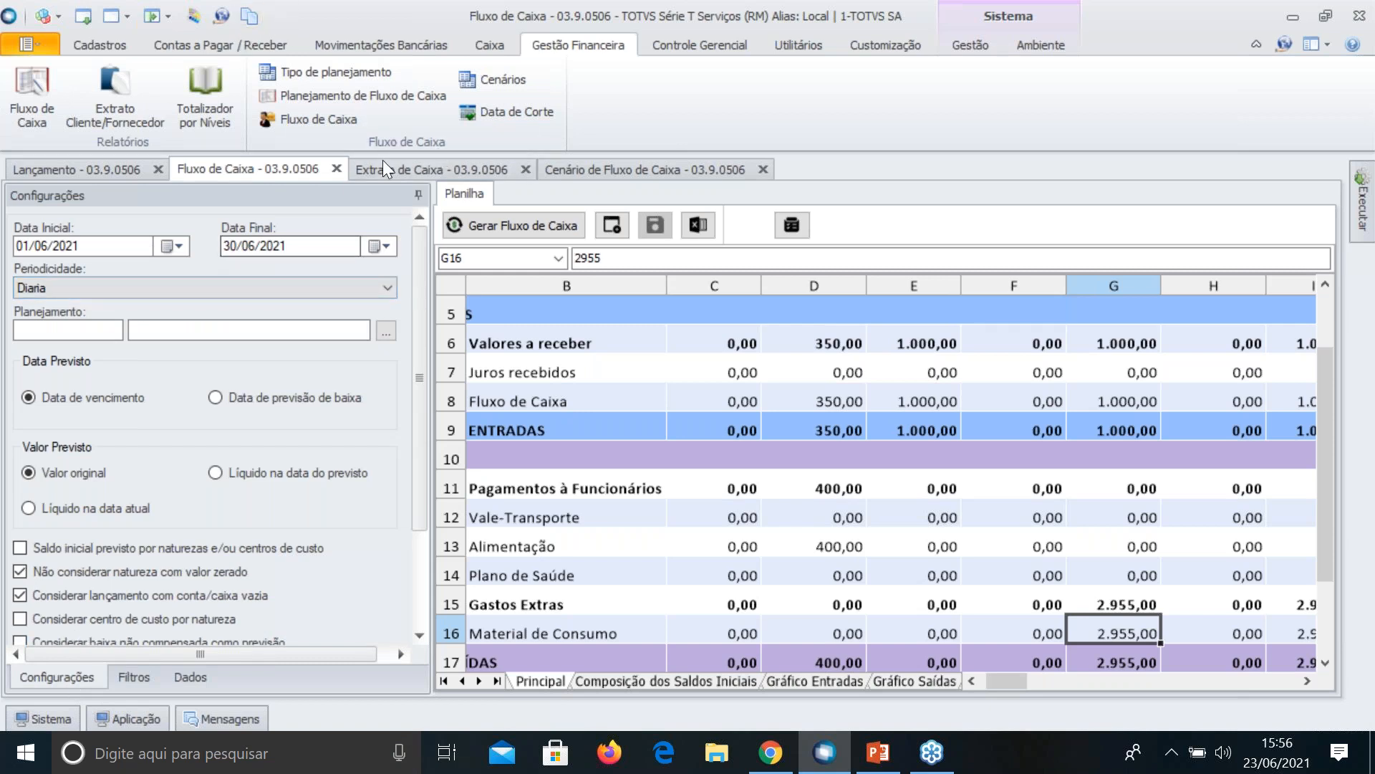
Open the payable entry due 16/06/2021, examine its retention details and identification dates, and close it without changes
click(116, 174)
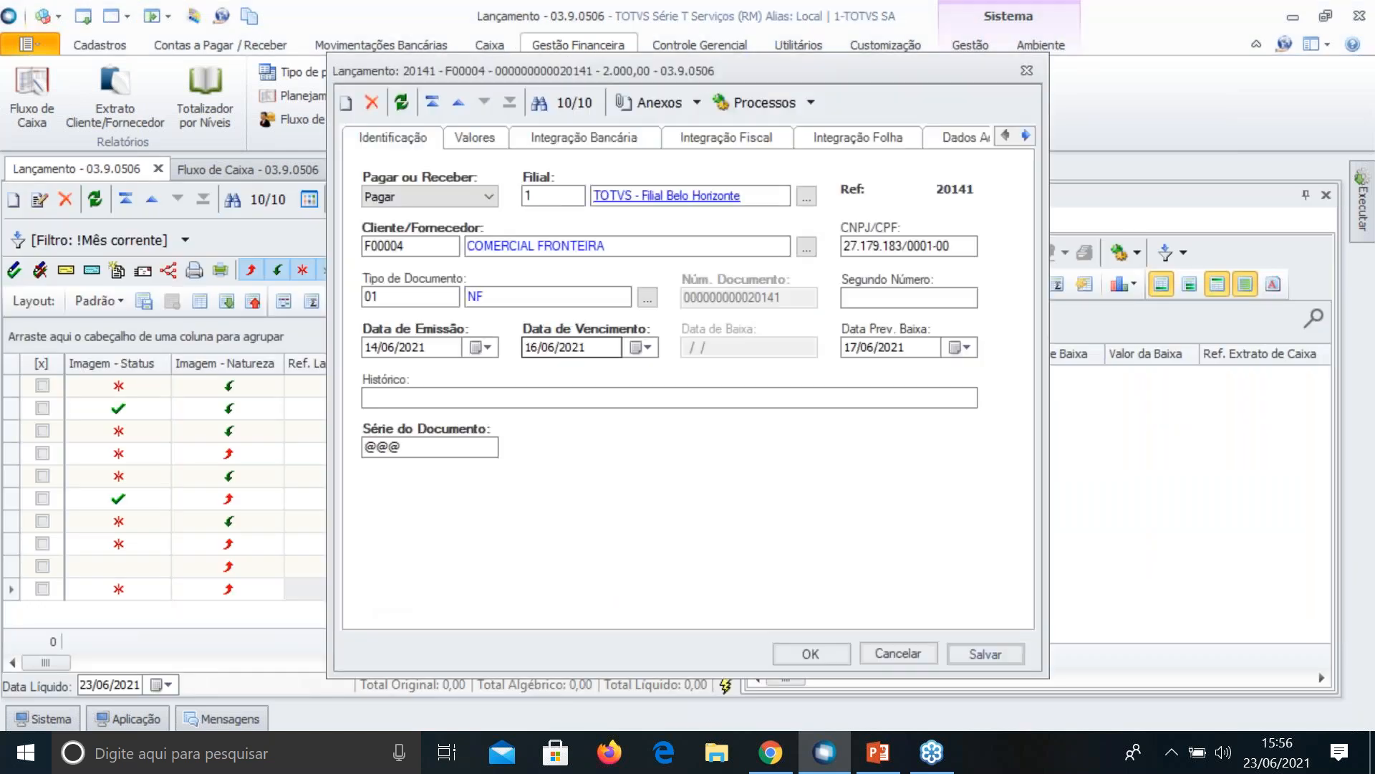
click(474, 138)
click(526, 165)
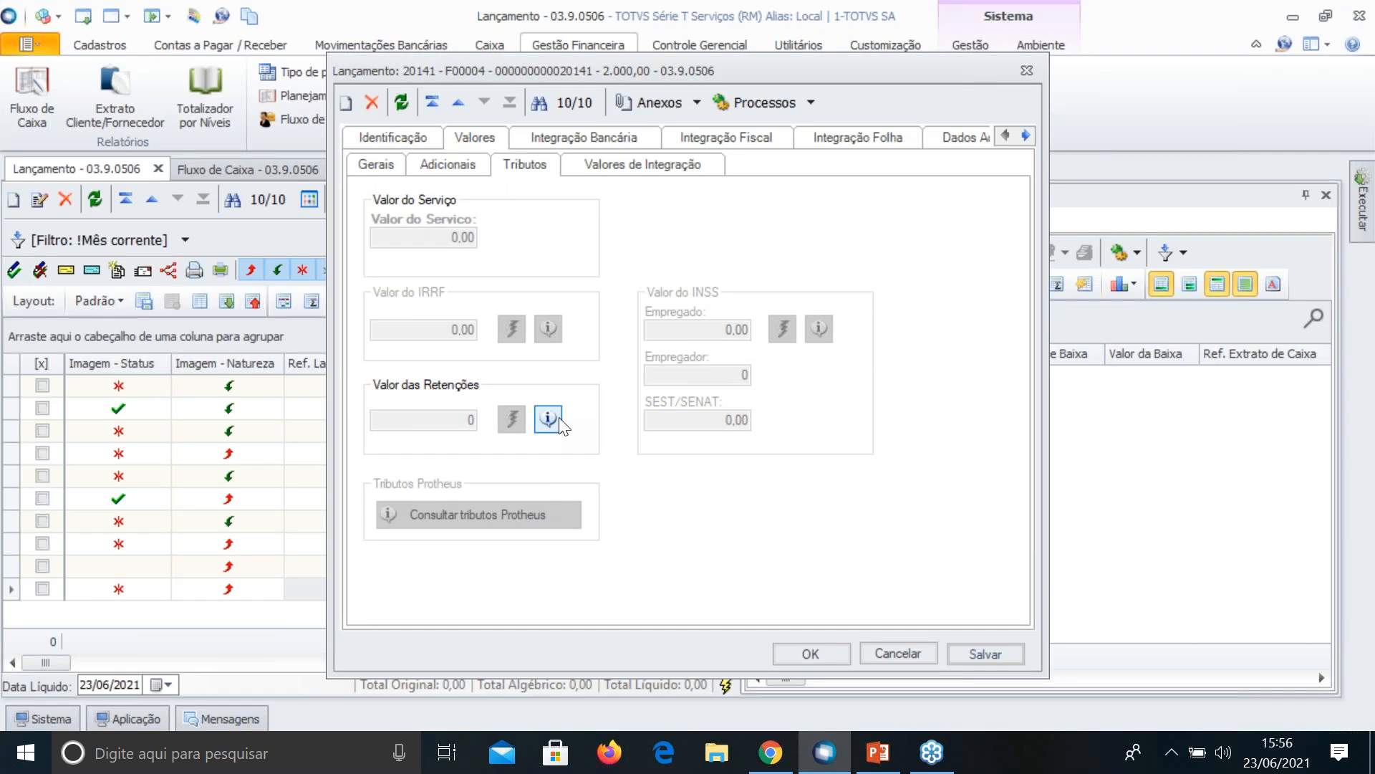
click(549, 419)
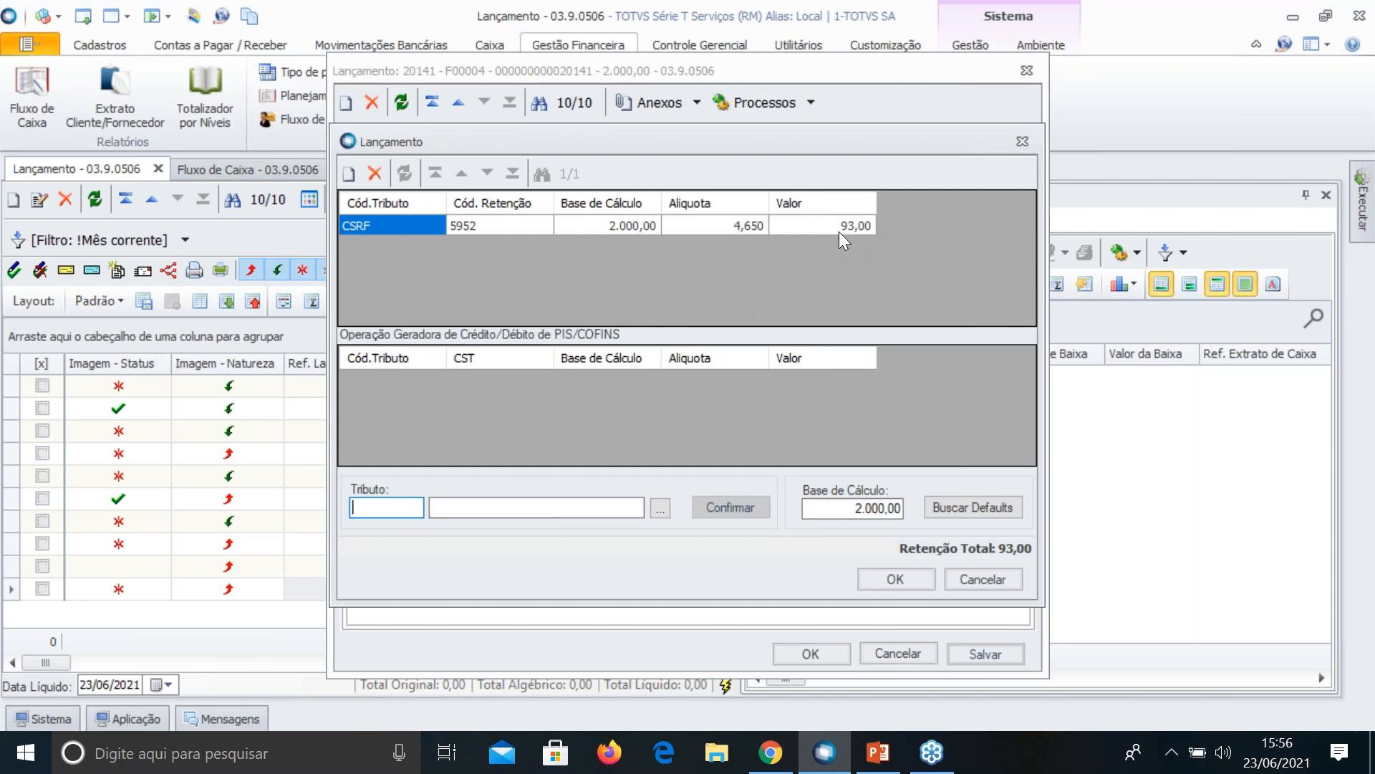
click(979, 572)
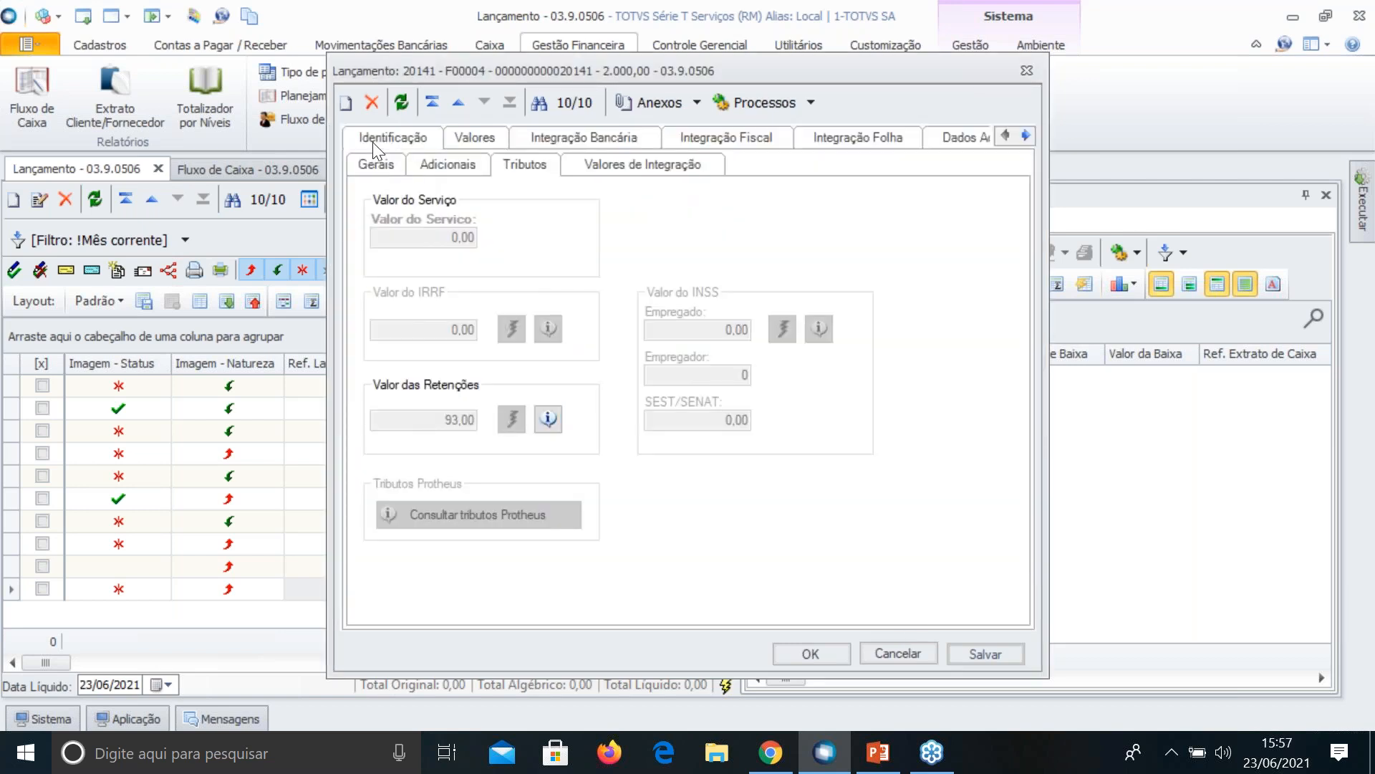
click(373, 141)
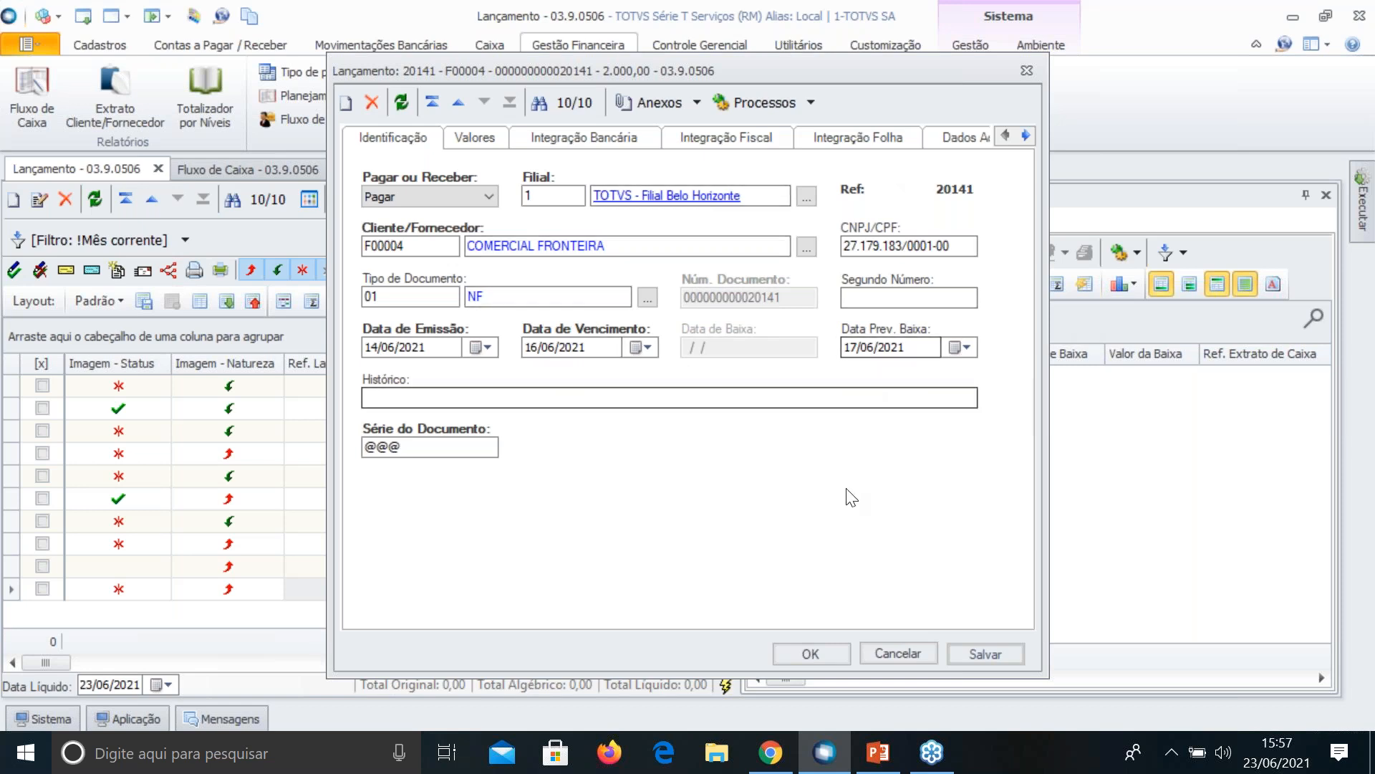
click(897, 652)
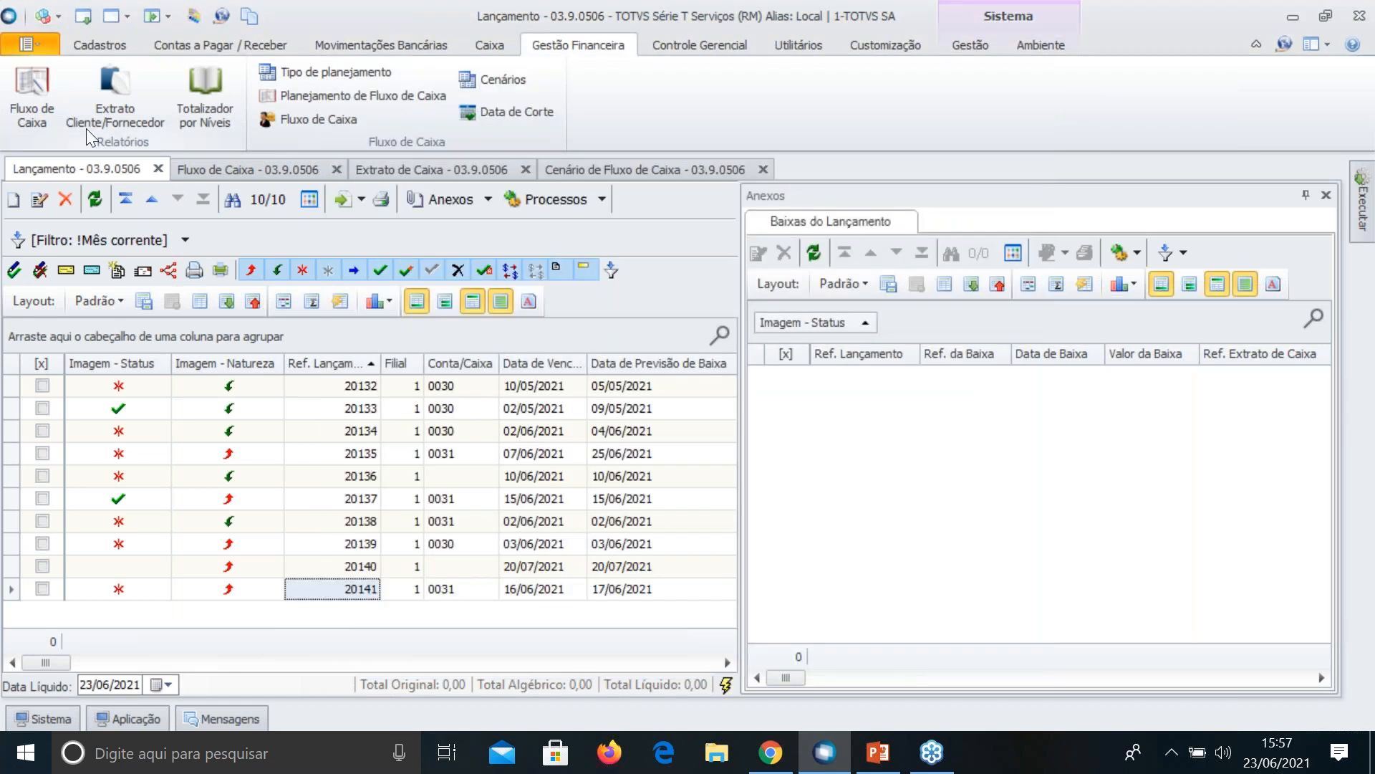
Return to the cash flow, look through the first days of June and generate the daily cash flow again
click(213, 171)
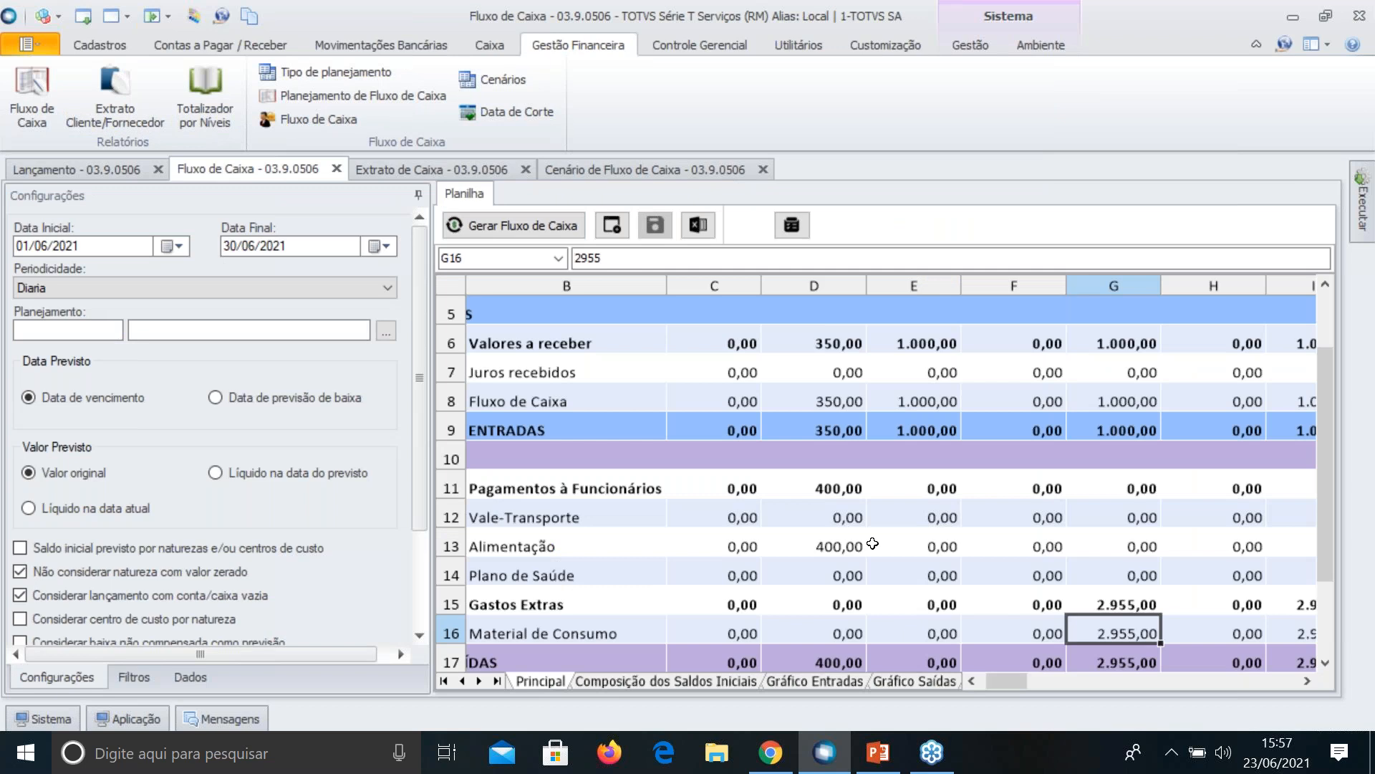
click(879, 534)
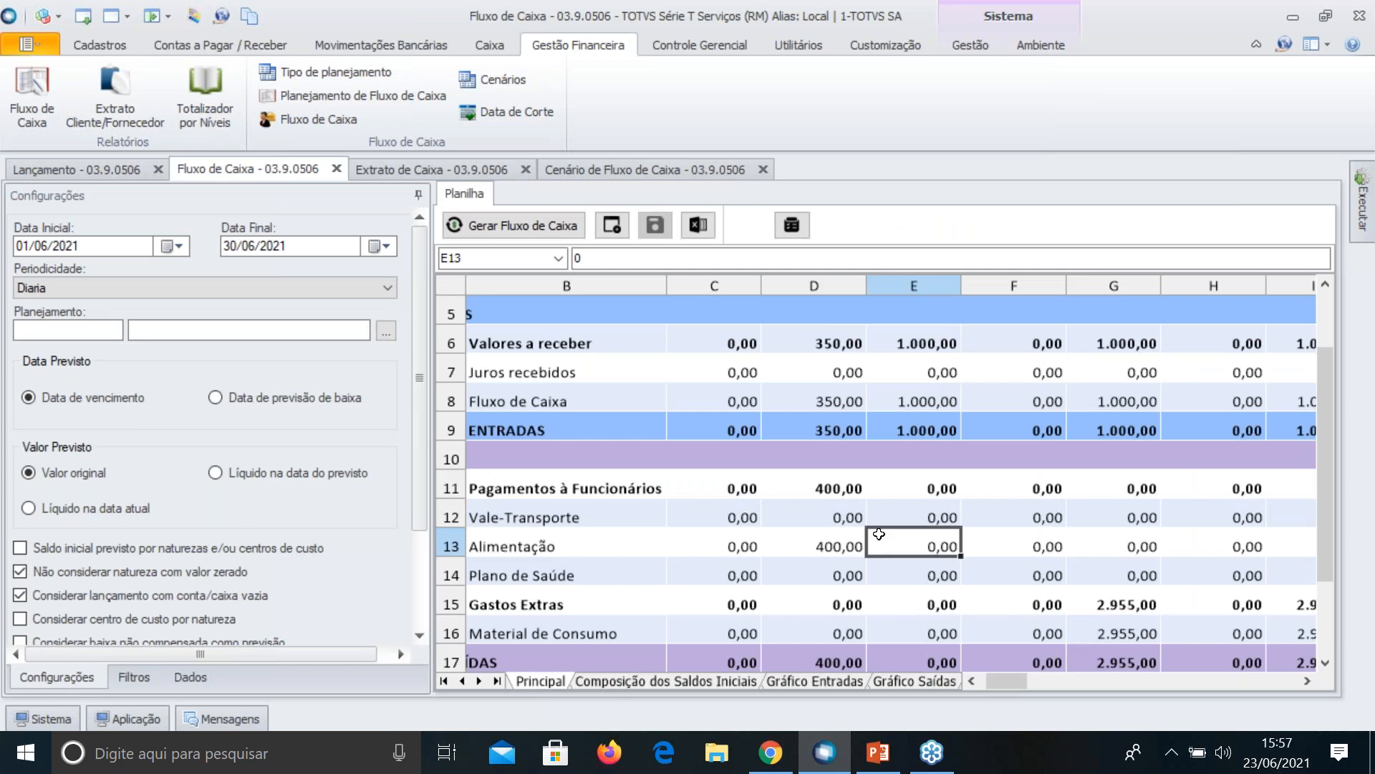
scroll(879, 534, right, 7)
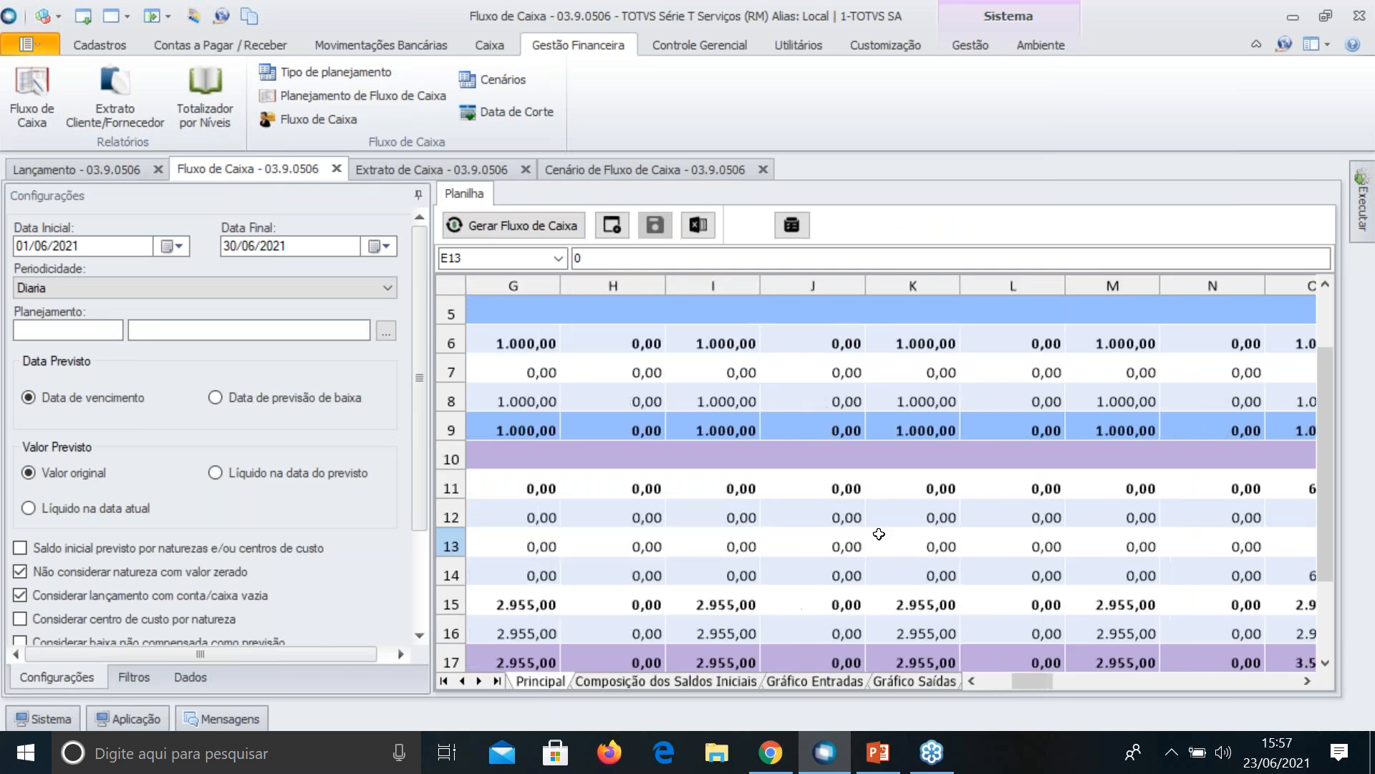
double_click(879, 534)
scroll(874, 470, up, 1)
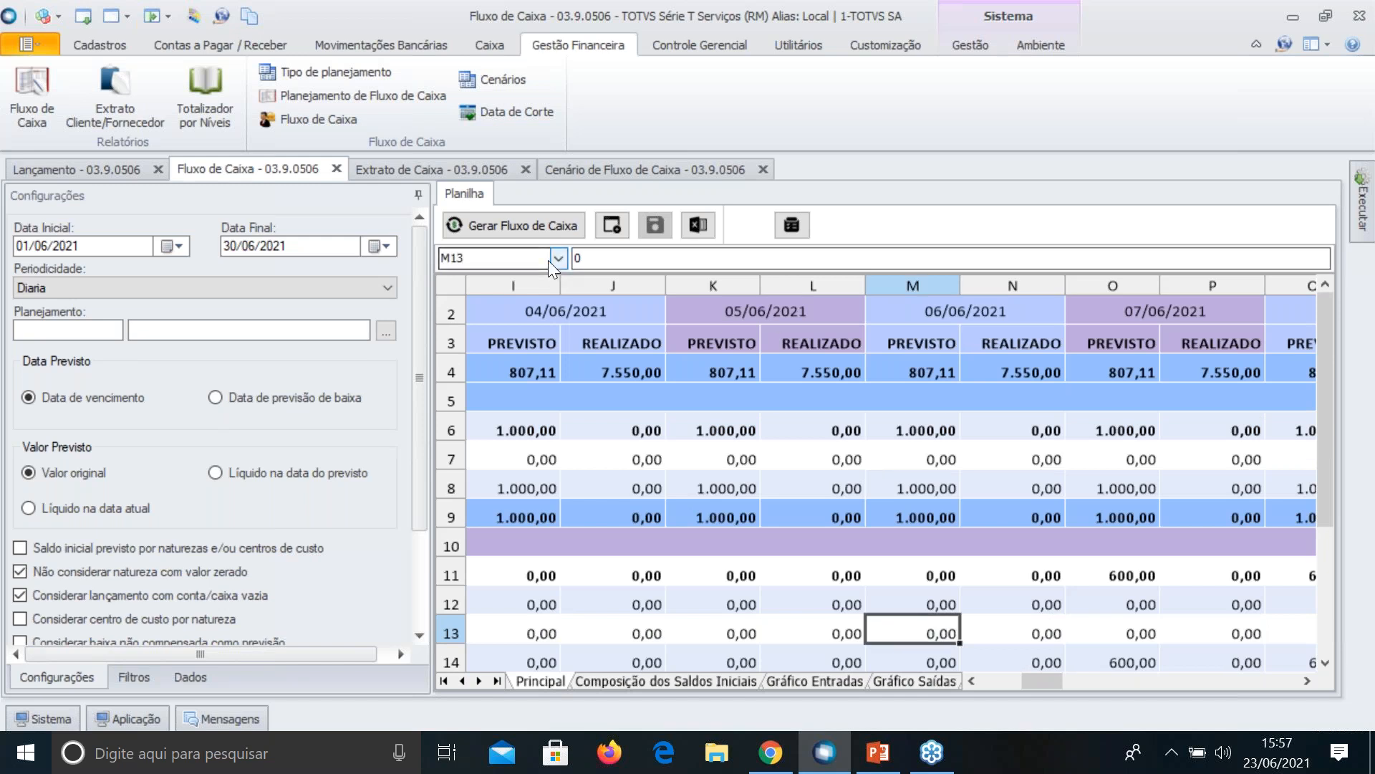
click(517, 225)
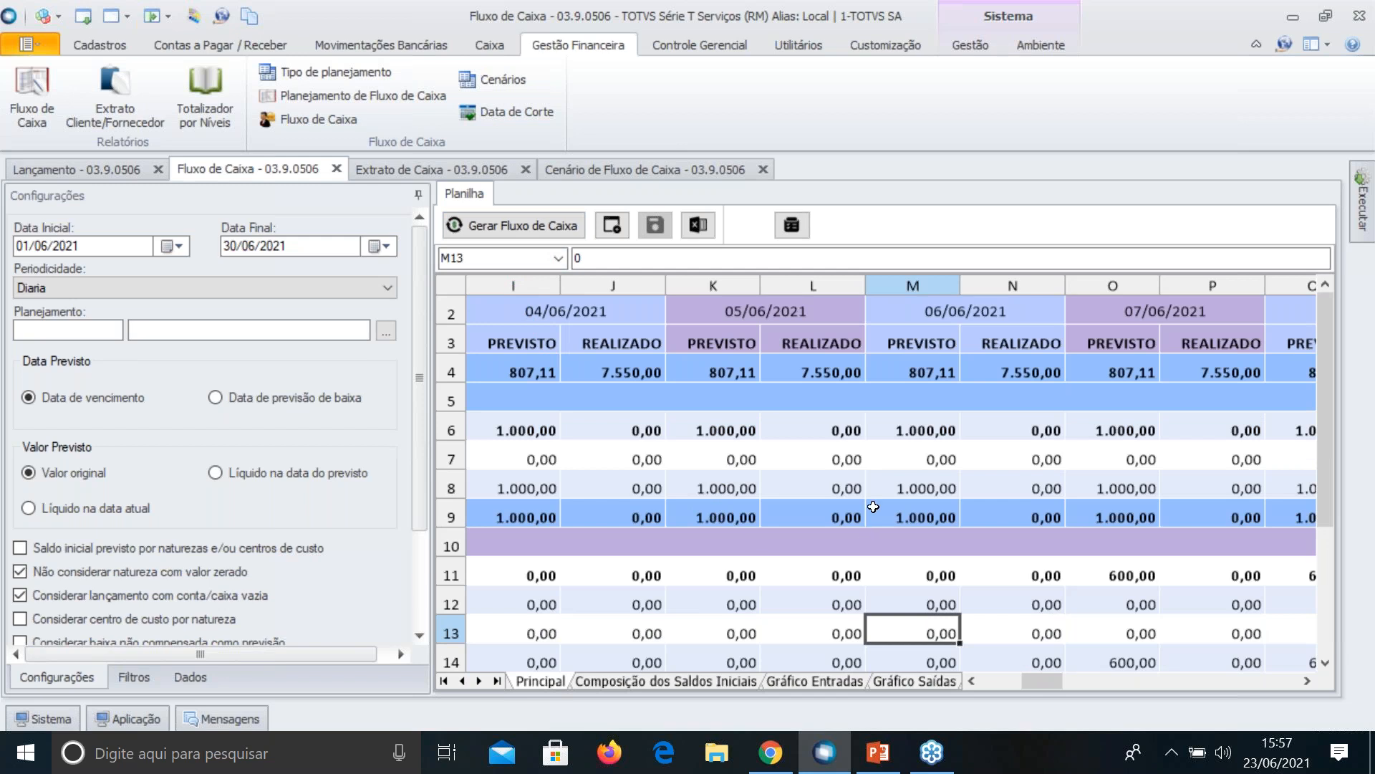
Inspect the entries behind the 17/06/2021 forecasts for Material de Consumo and Vale-Transporte in the daily cash flow
click(979, 494)
scroll(979, 494, right, 1)
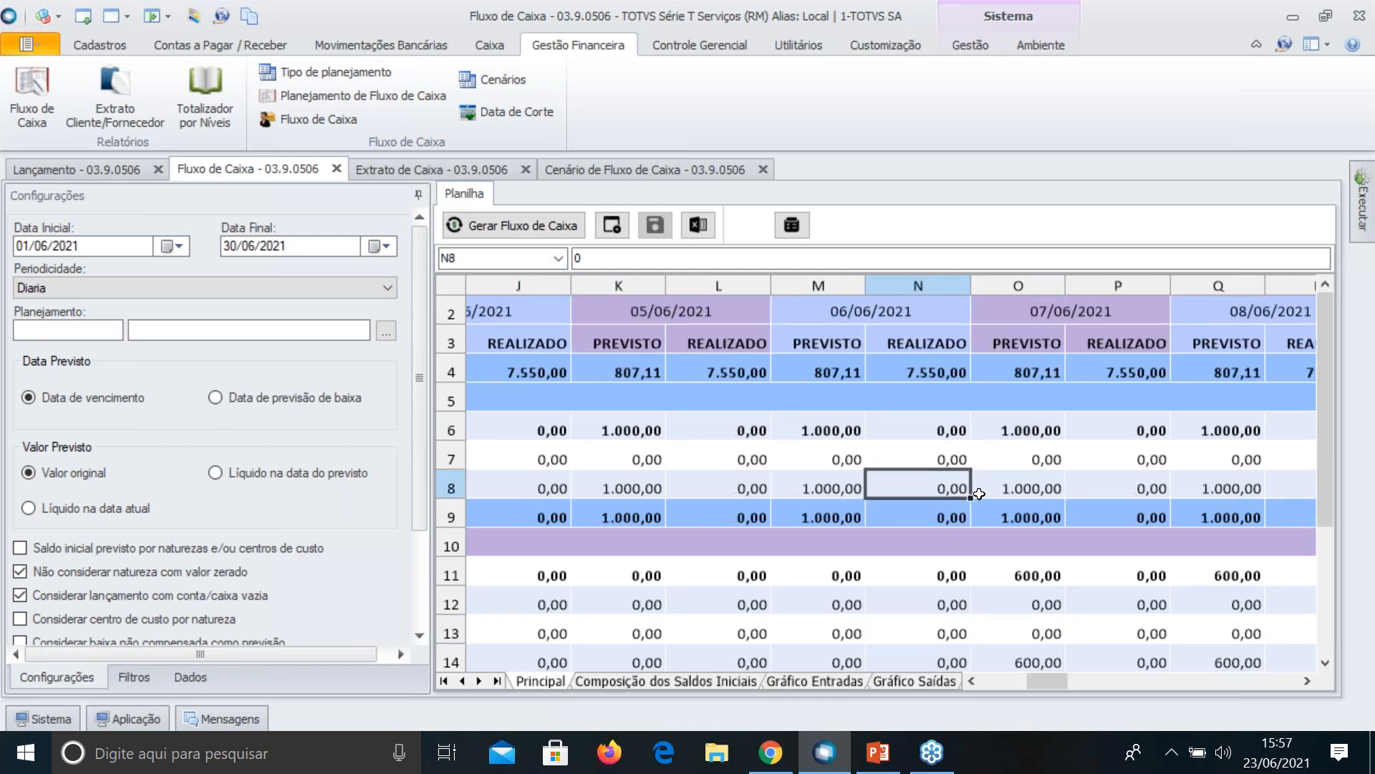
scroll(979, 494, right, 1)
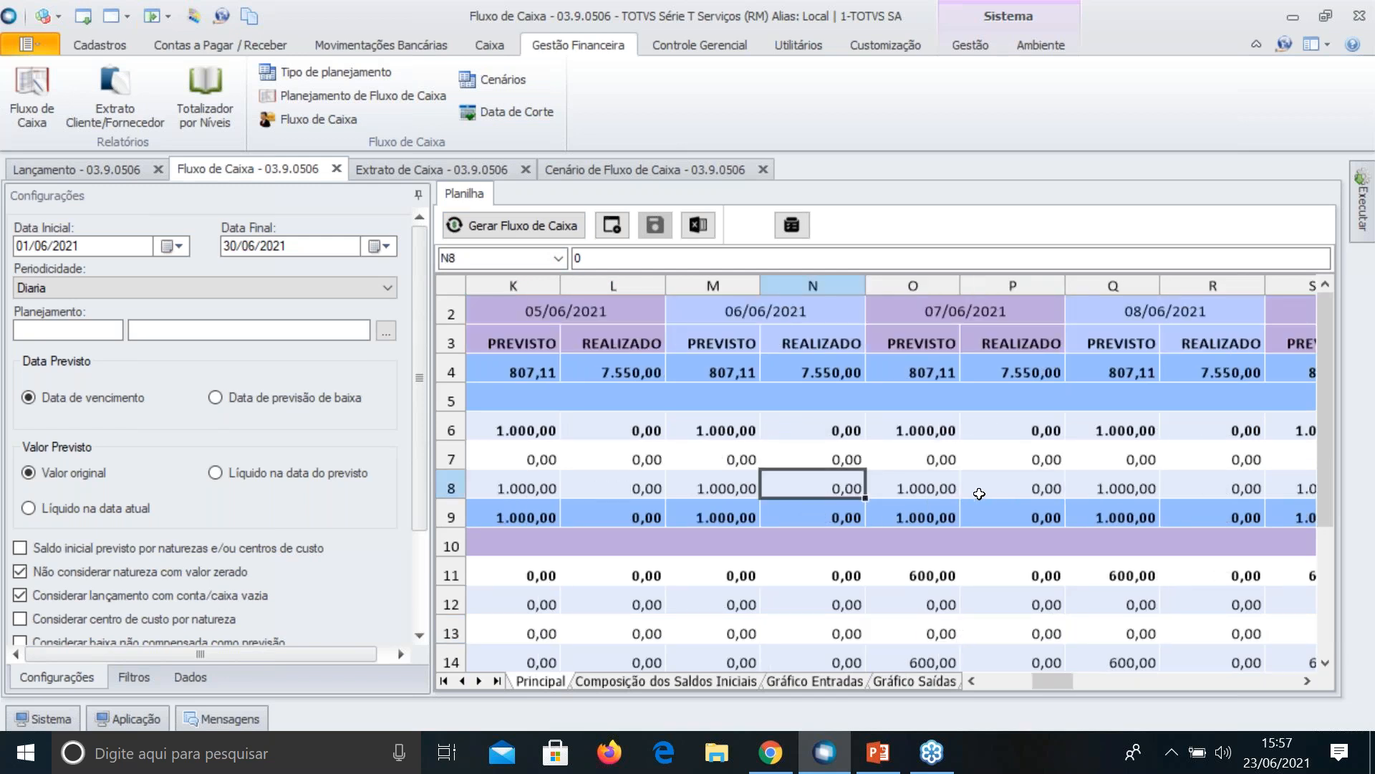
scroll(979, 494, right, 4)
scroll(980, 494, right, 16)
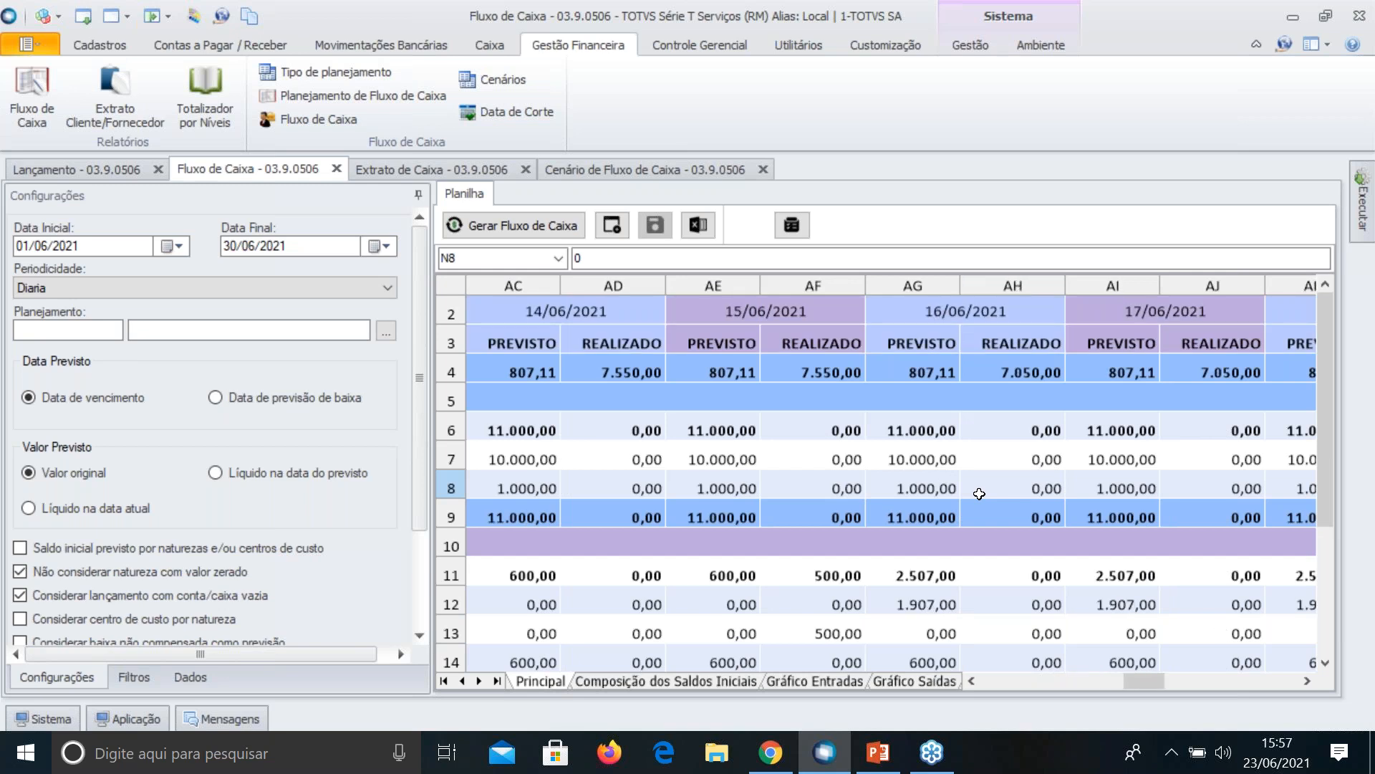
scroll(1072, 537, down, 1)
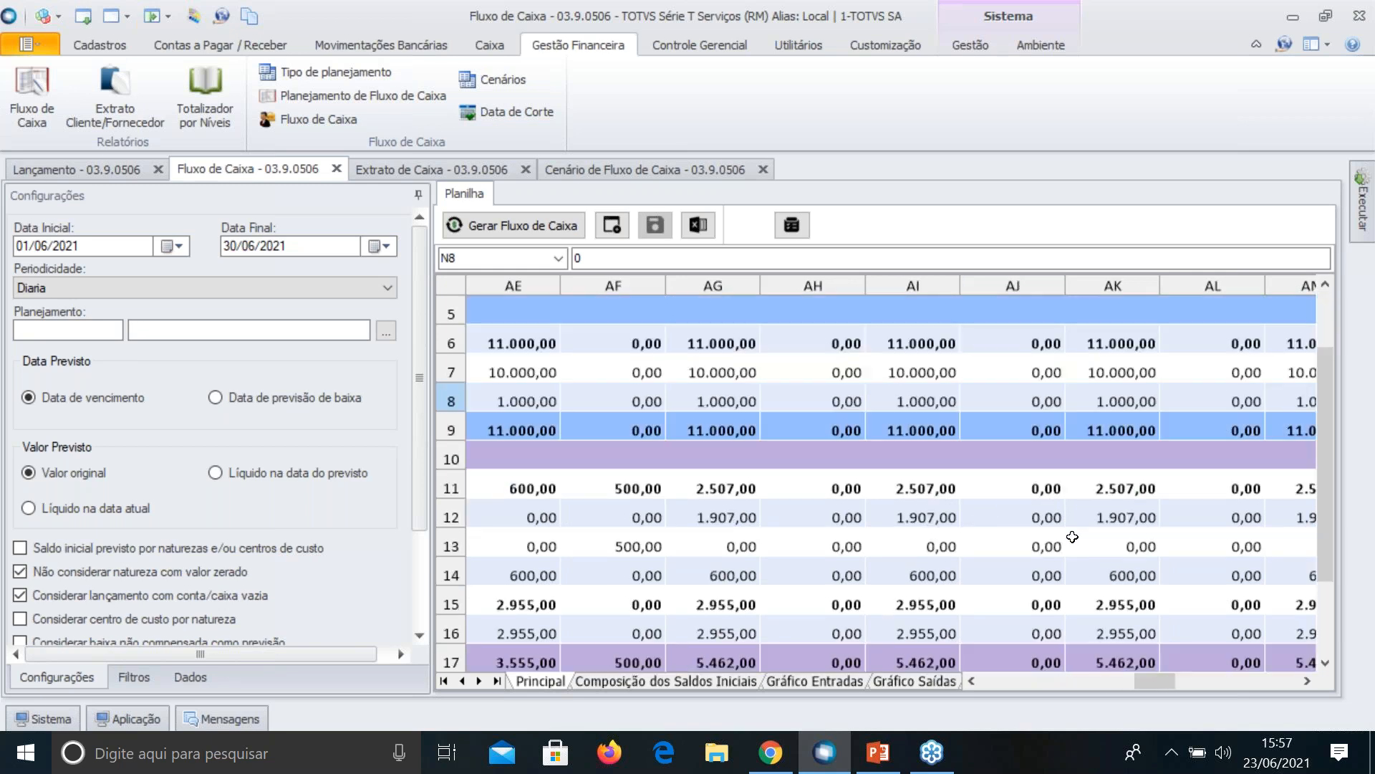
scroll(1072, 537, down, 1)
scroll(1072, 536, up, 1)
click(943, 618)
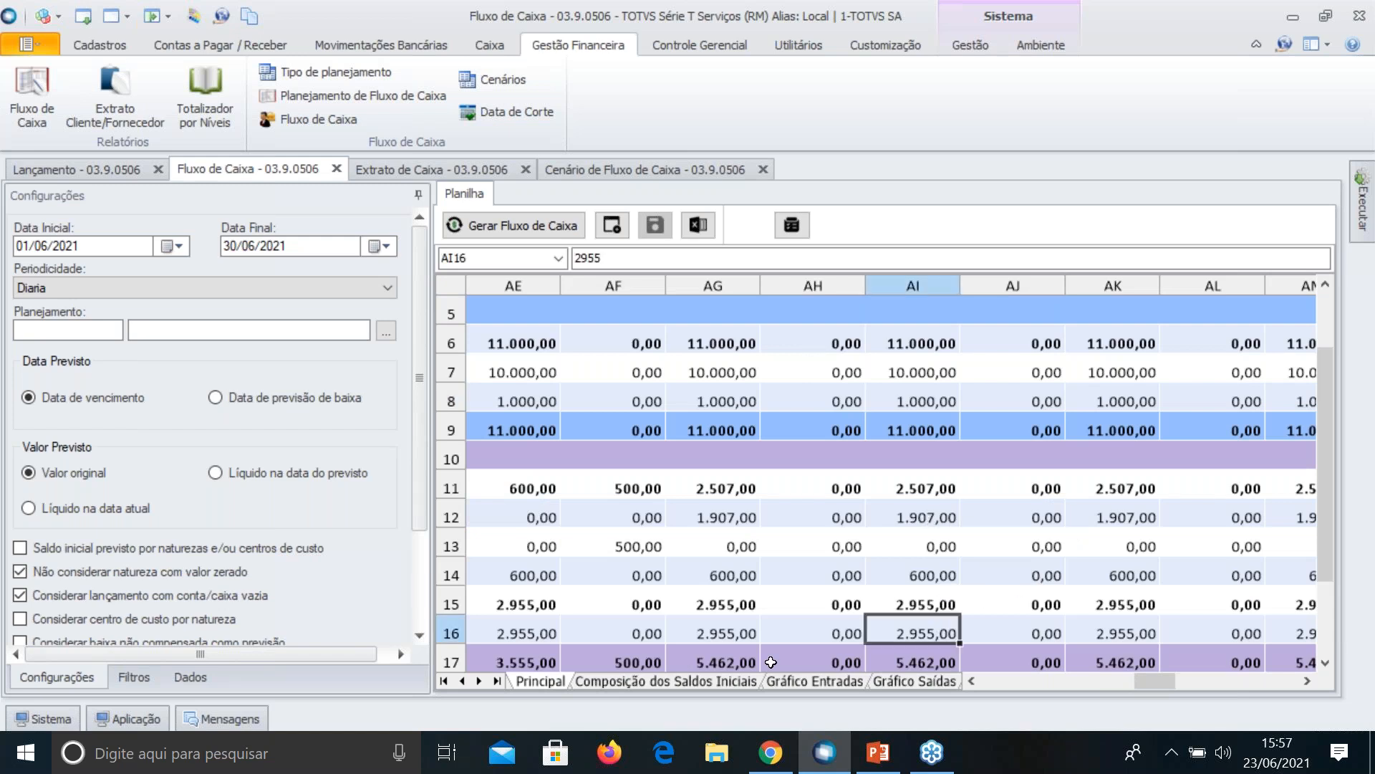
click(190, 676)
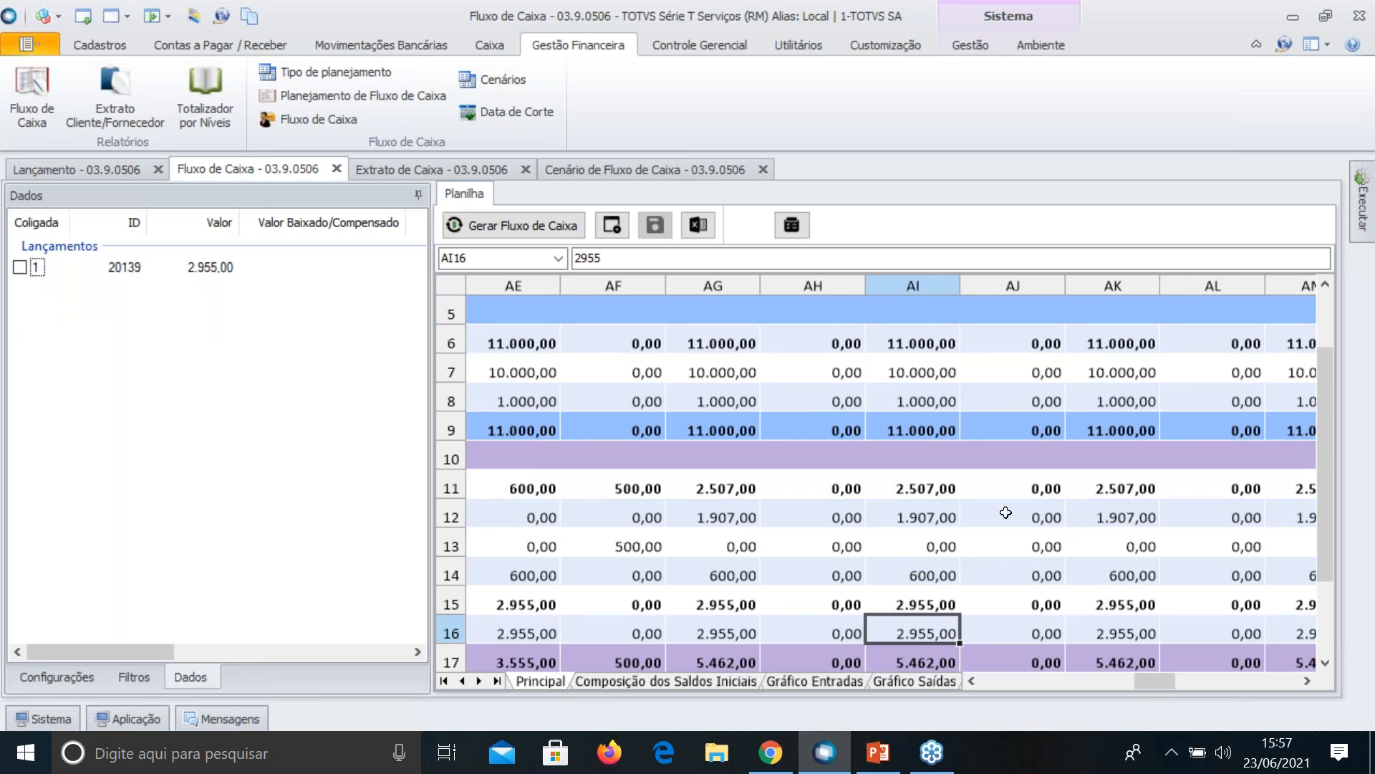
click(922, 519)
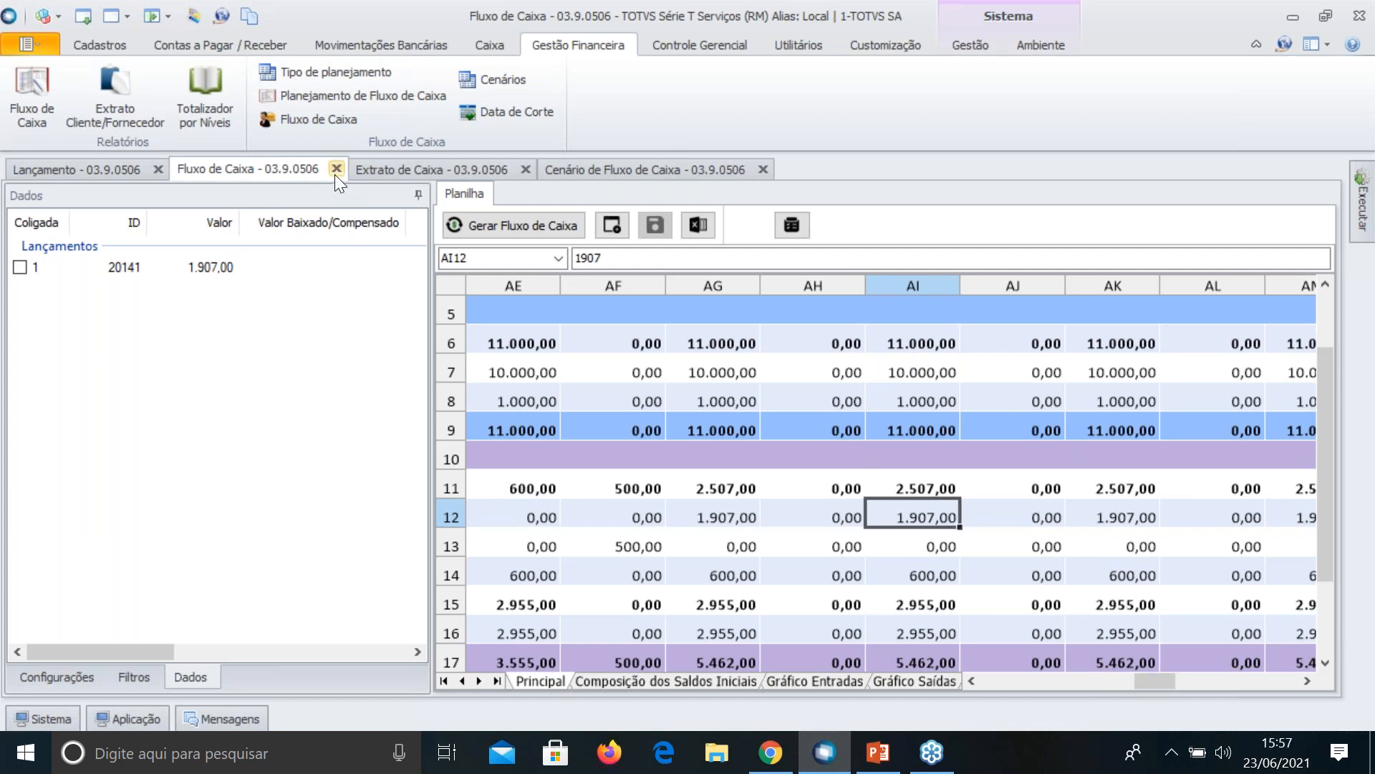
Open the payable entry due 16/06/2021 again, examine its net value calculation for 23/06/2021, and close it without changes
click(122, 167)
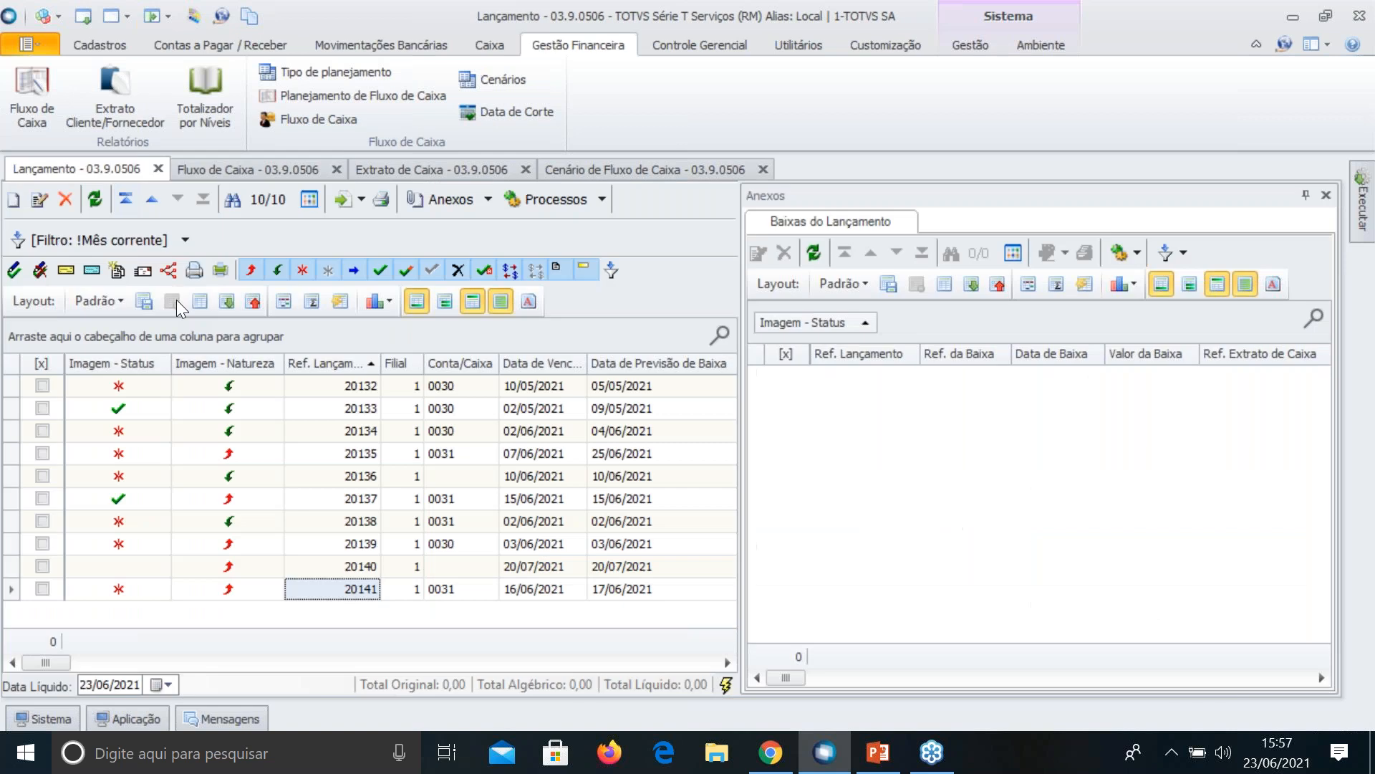
double_click(331, 596)
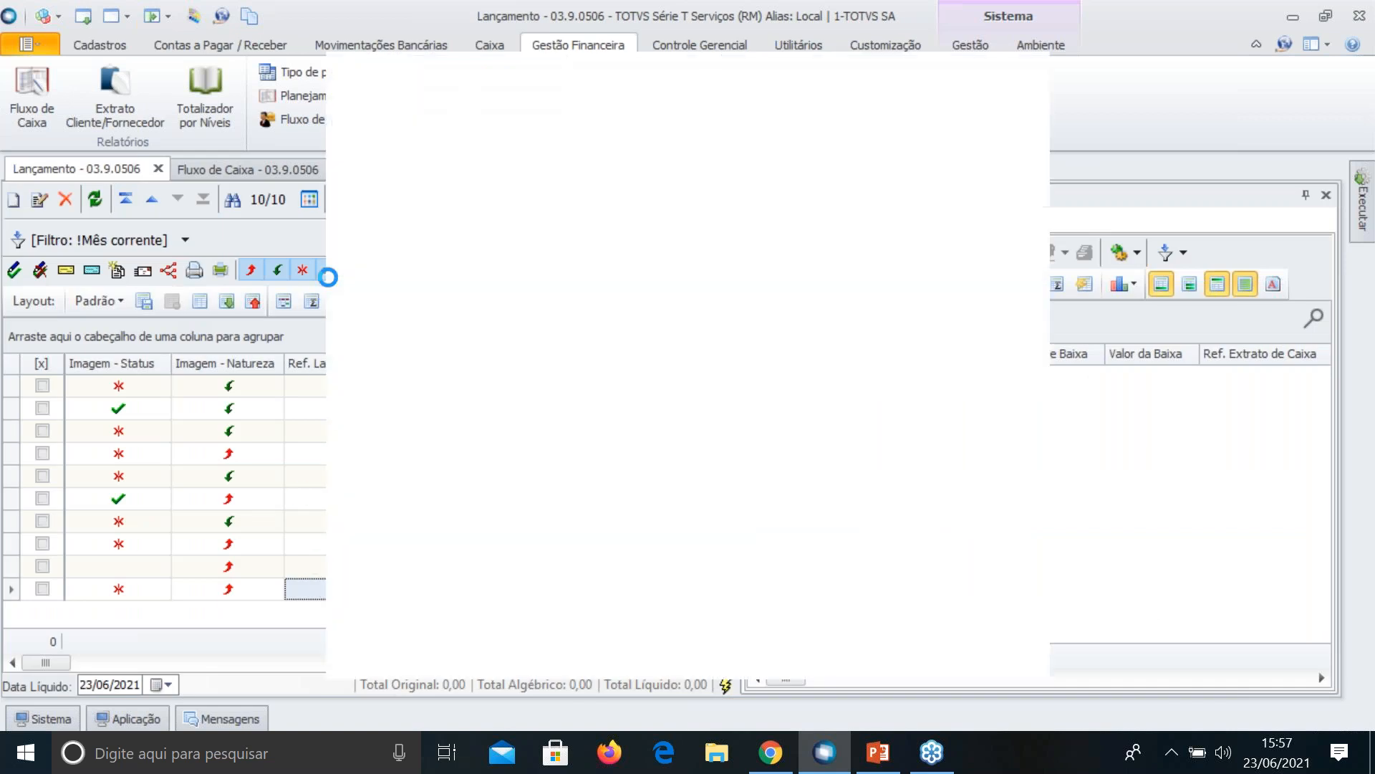
click(477, 140)
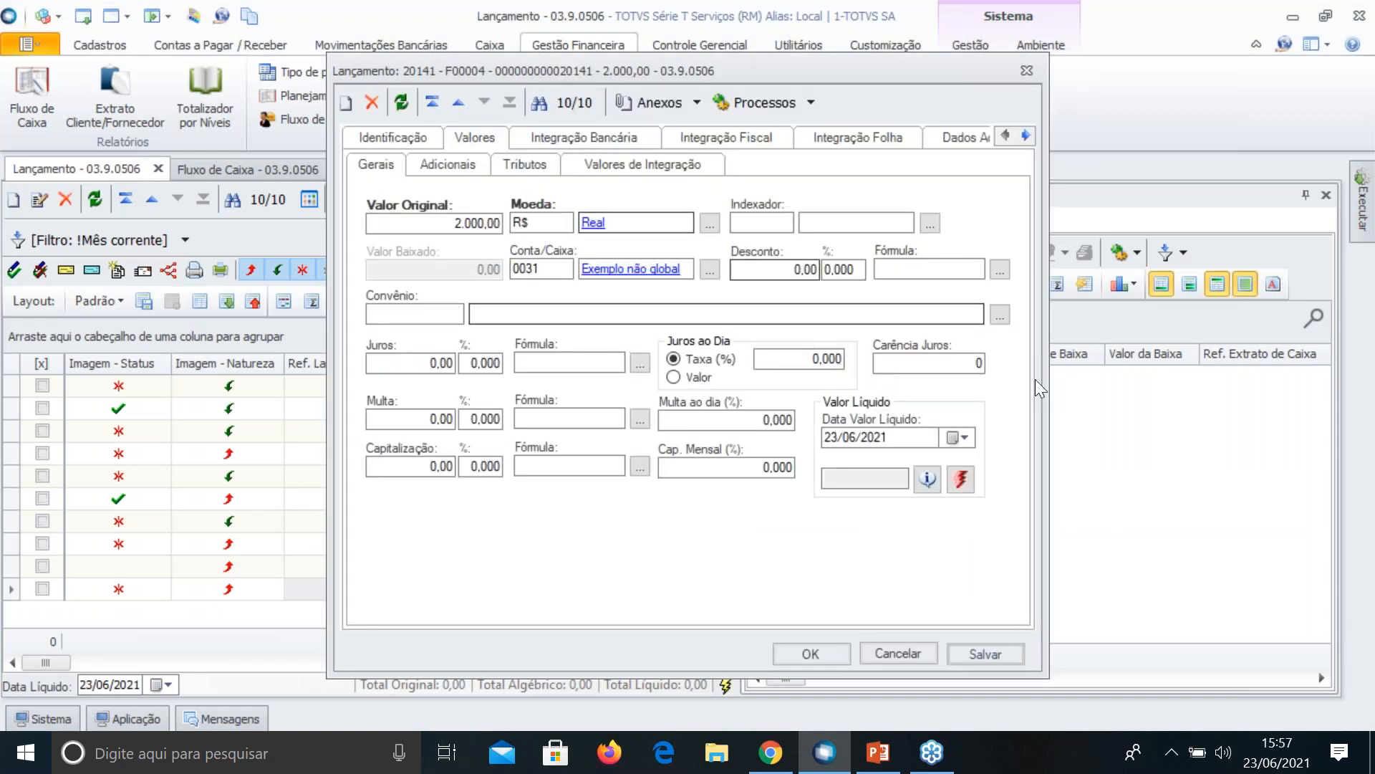
click(925, 479)
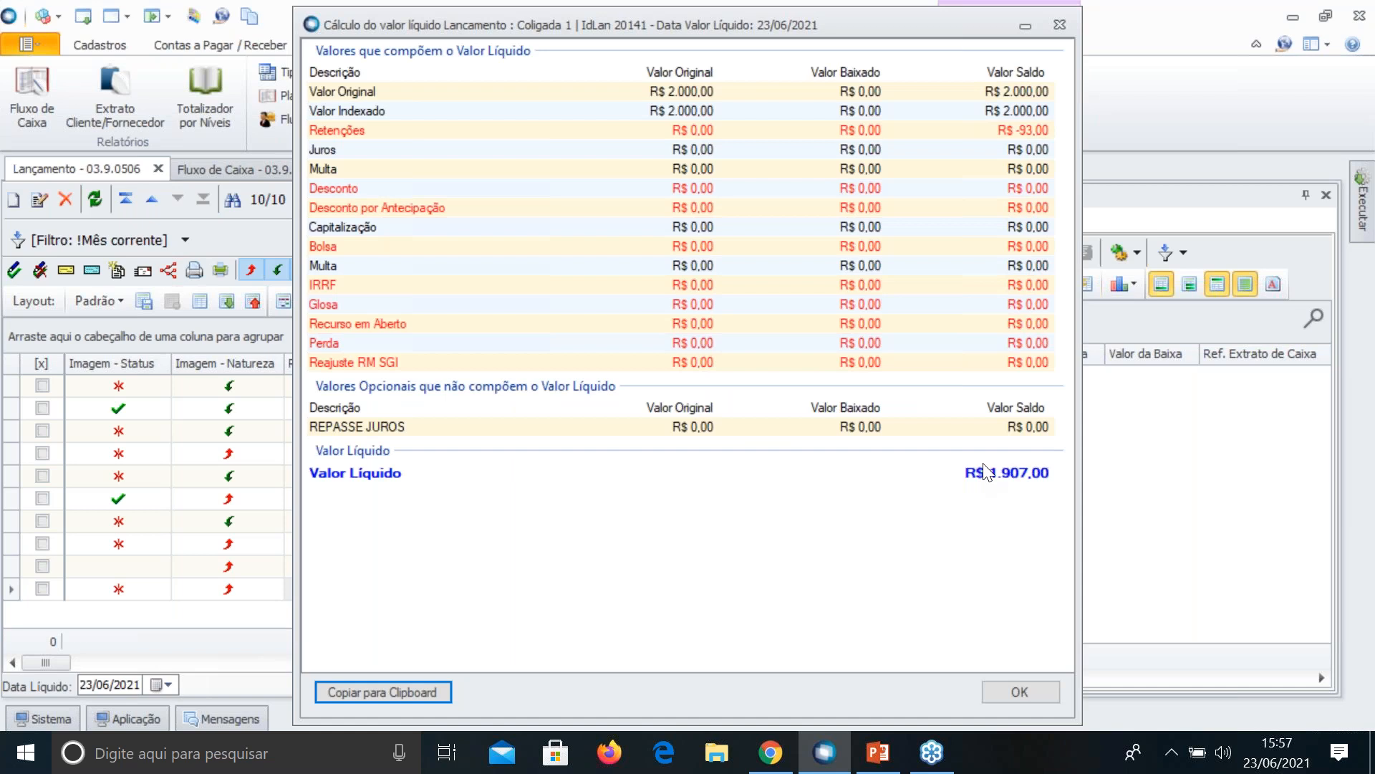
click(1010, 692)
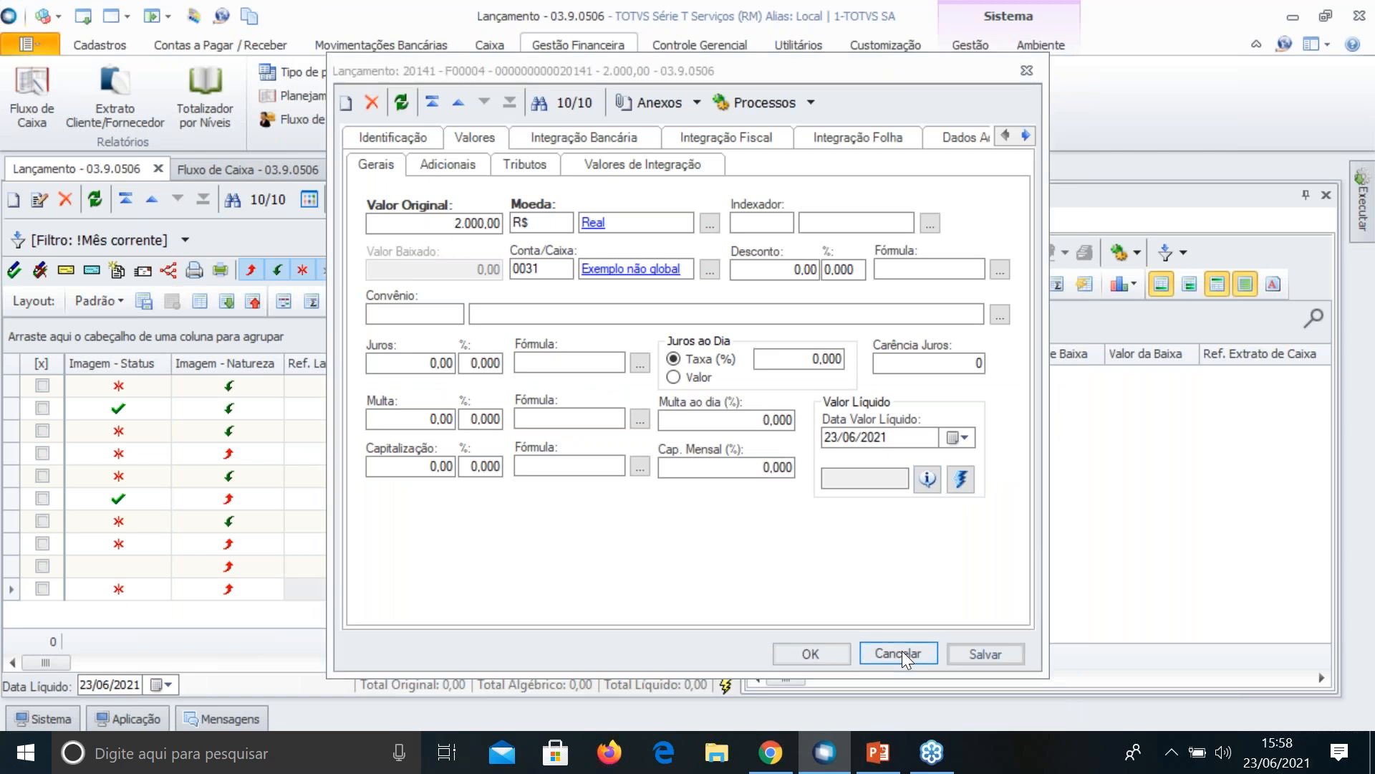
click(901, 651)
click(758, 761)
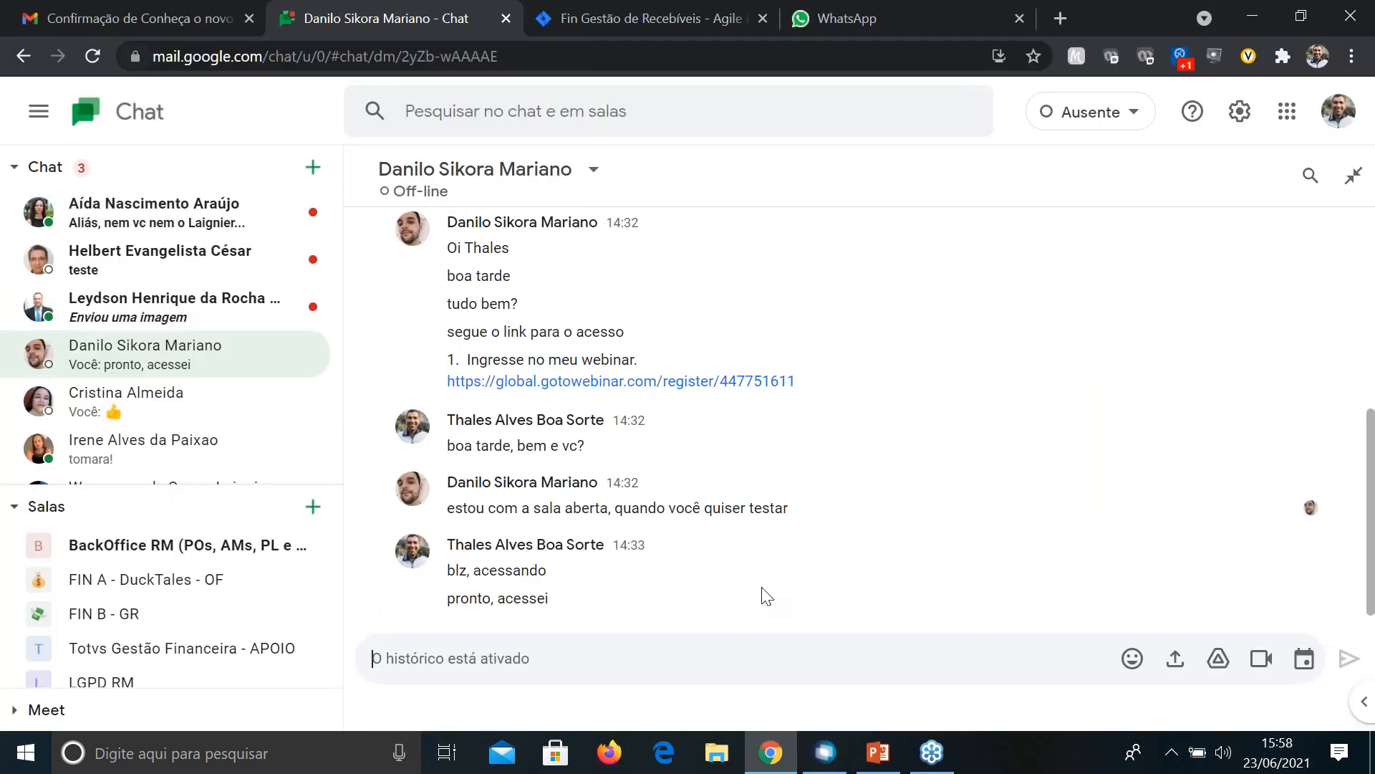
click(825, 752)
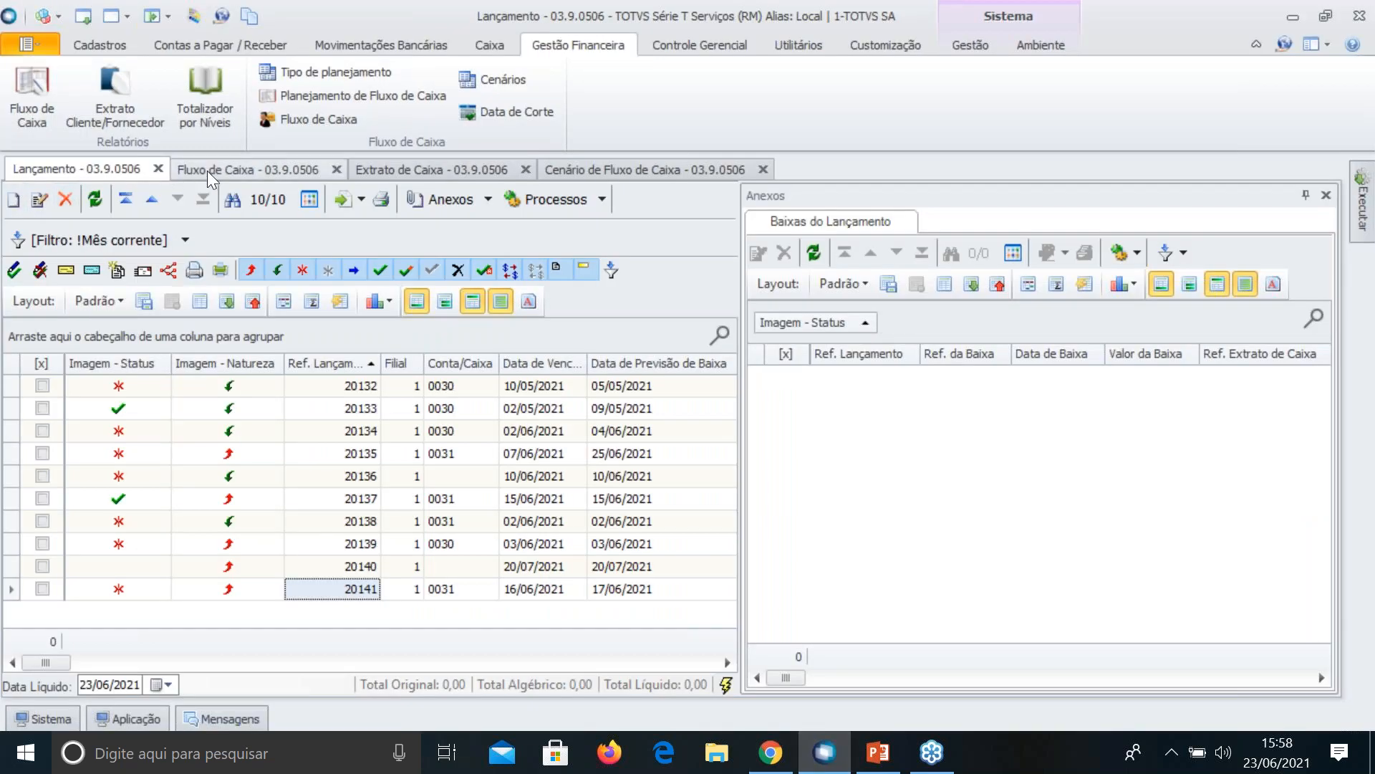
Set the cash flow's end date to 31/07/2021 and generate the daily cash flow again
click(207, 171)
click(58, 676)
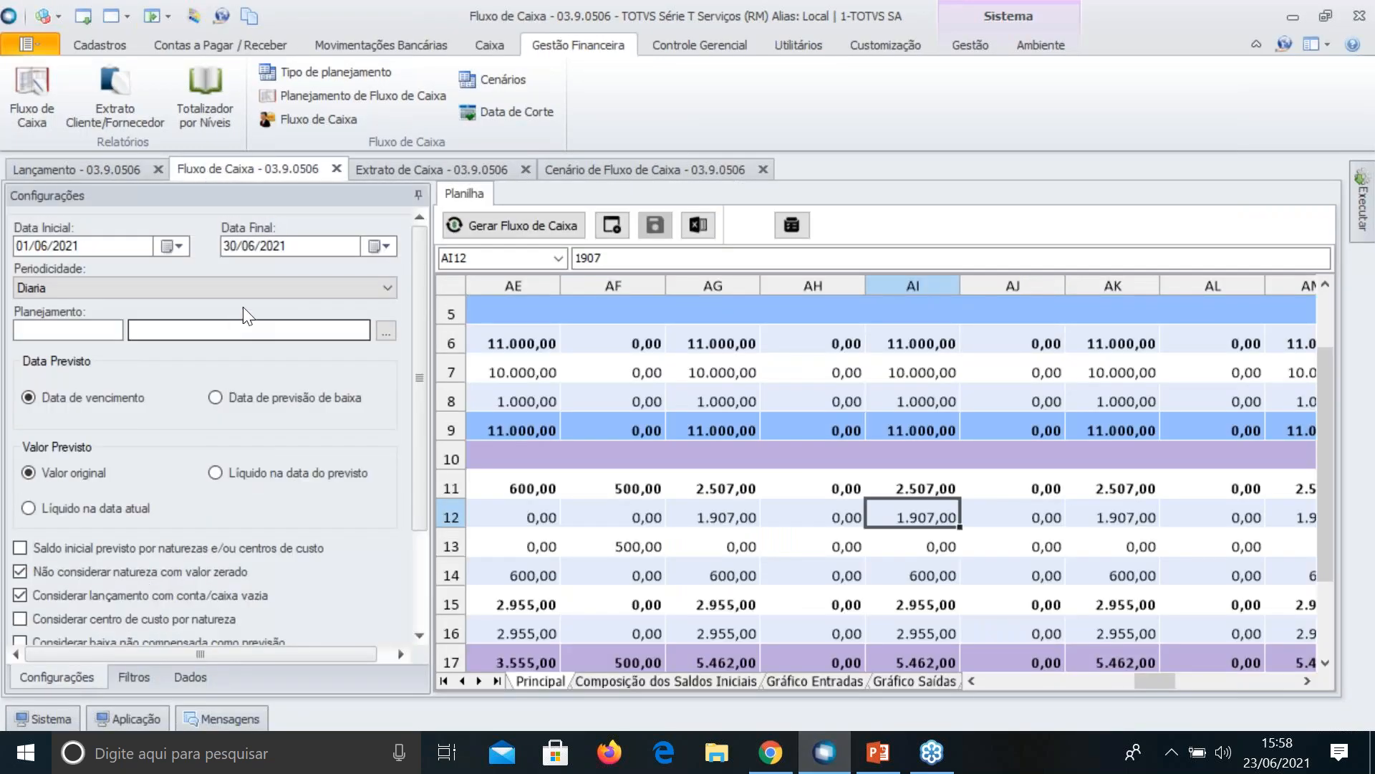
click(296, 246)
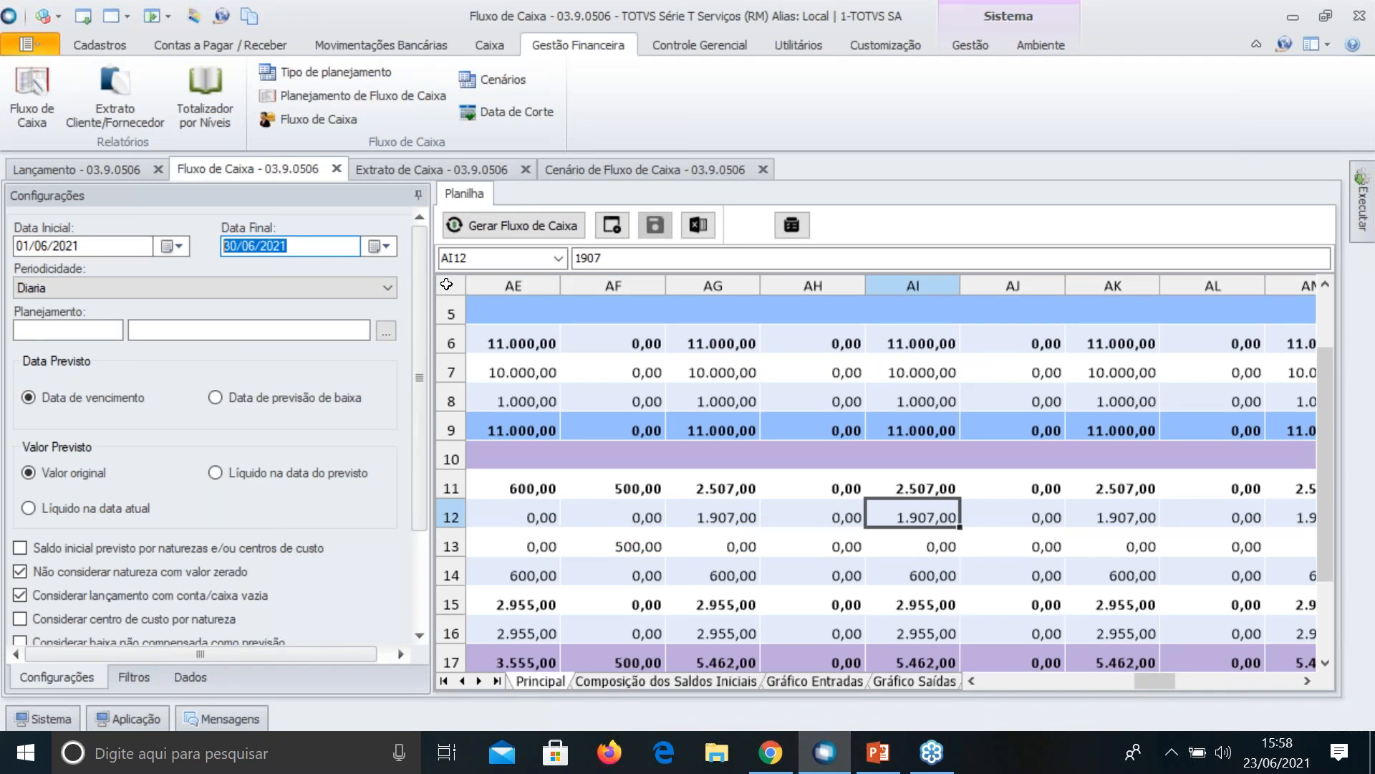
text(31072021)
click(527, 226)
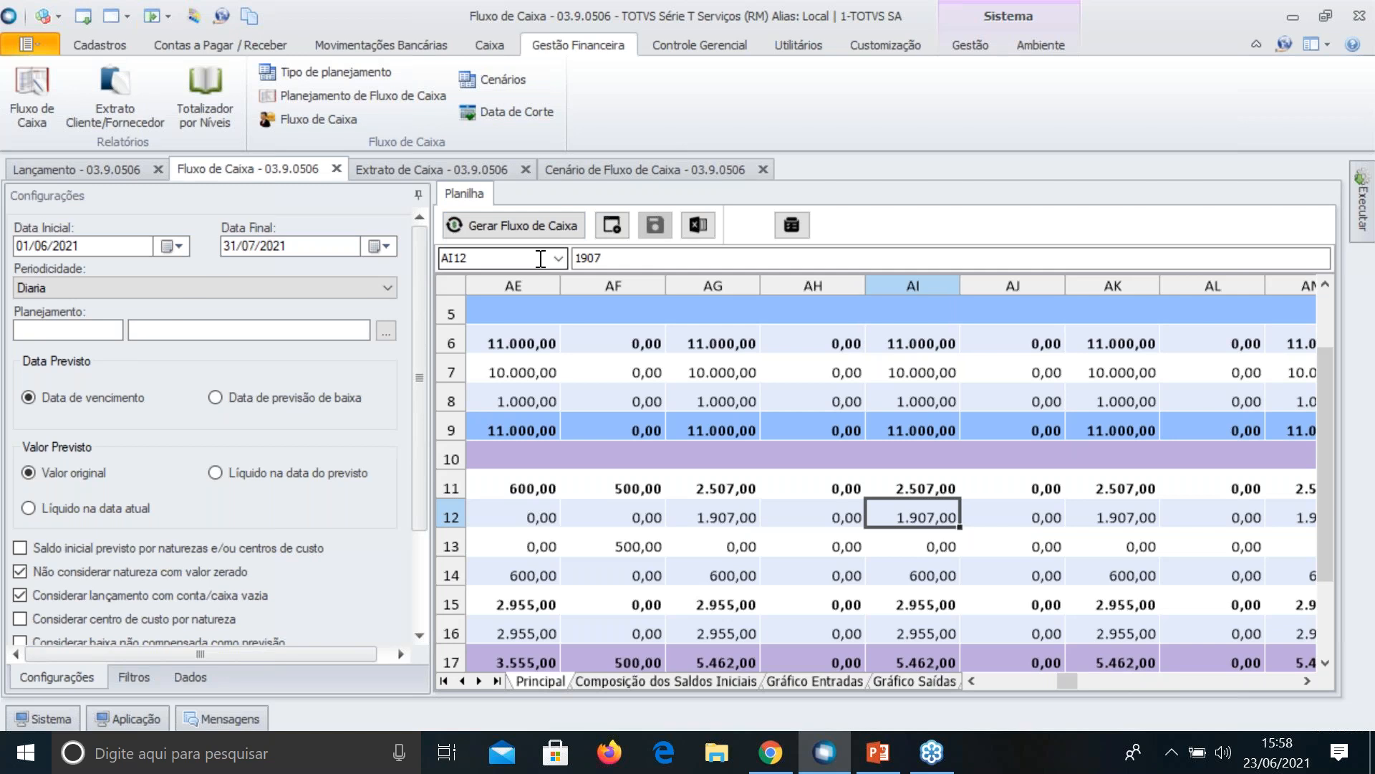
Inspect the entries behind the 20/07/2021 Vale-Transporte forecast in the extended daily cash flow
scroll(1046, 474, up, 1)
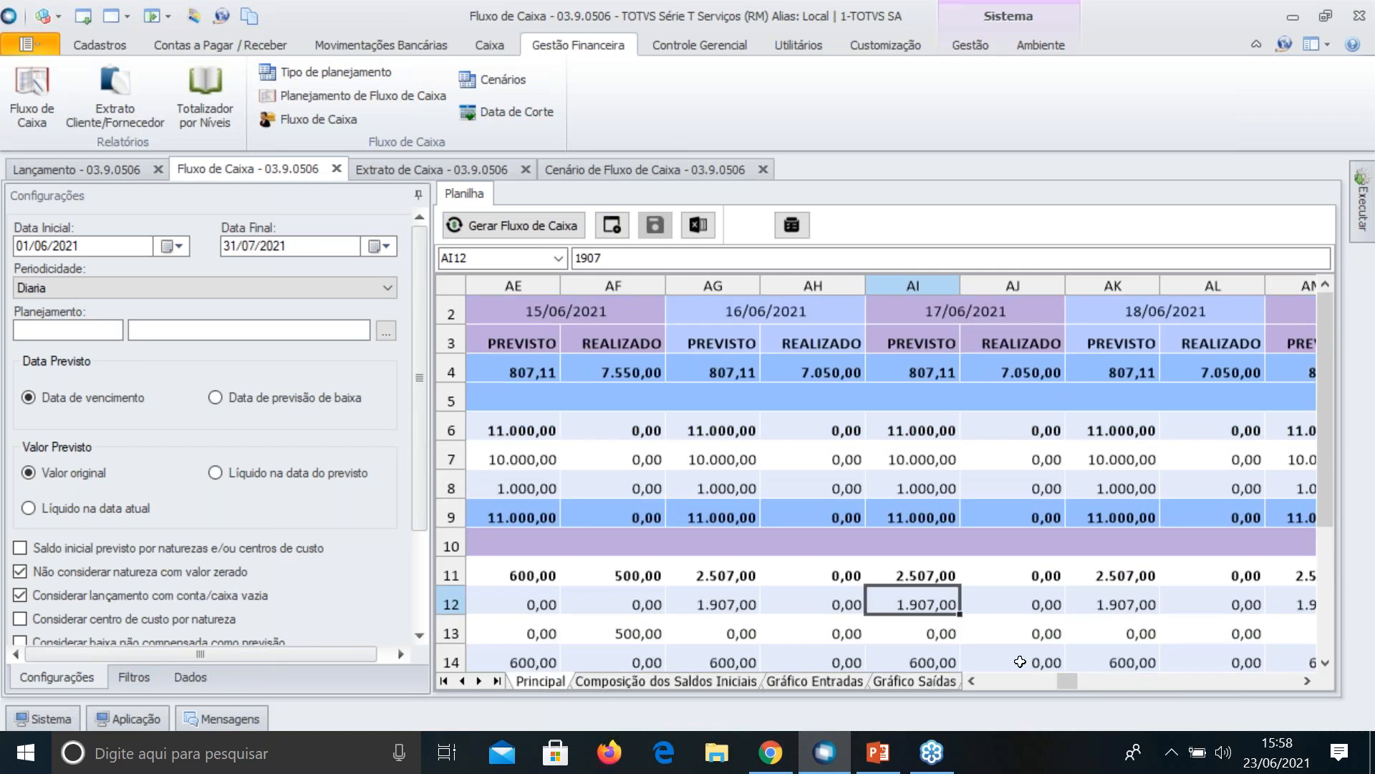
drag(1068, 678, 1232, 664)
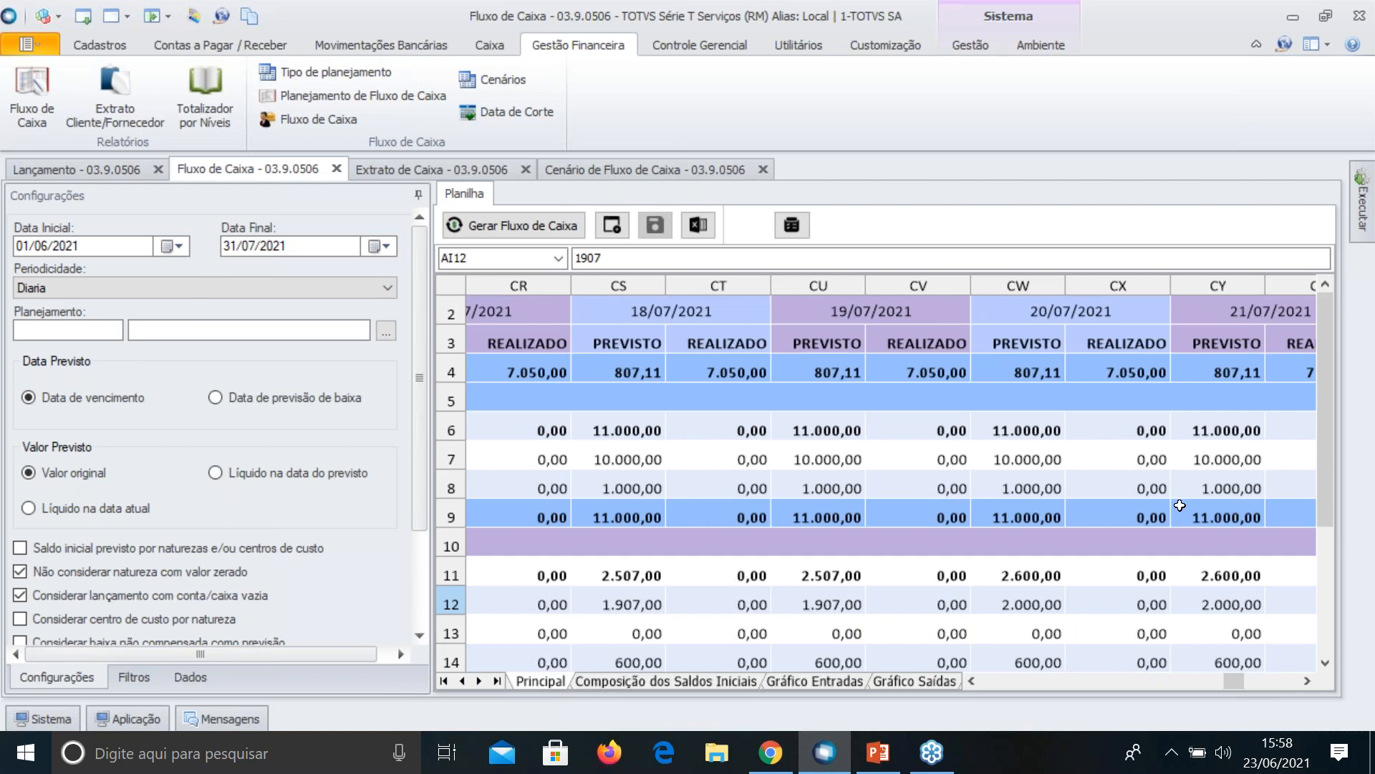
scroll(1180, 505, down, 1)
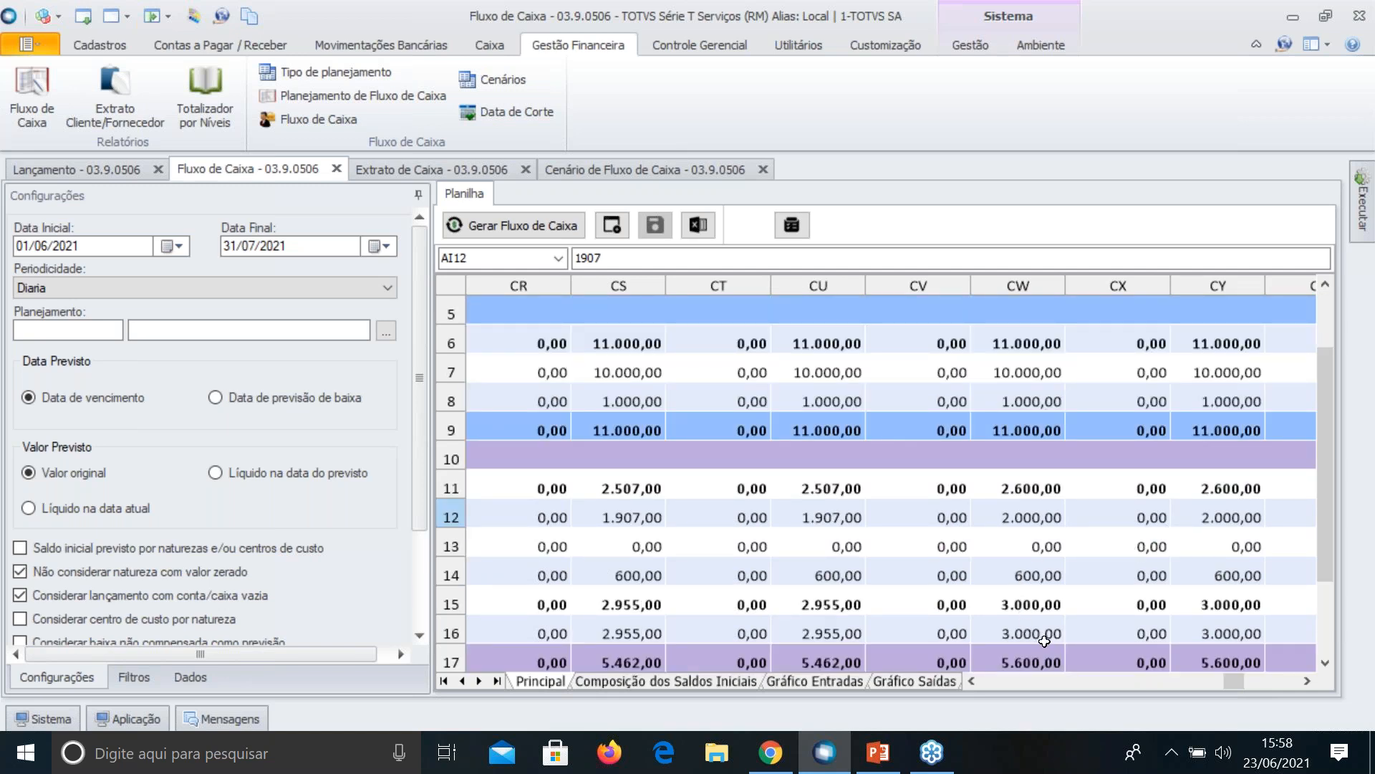
click(1135, 604)
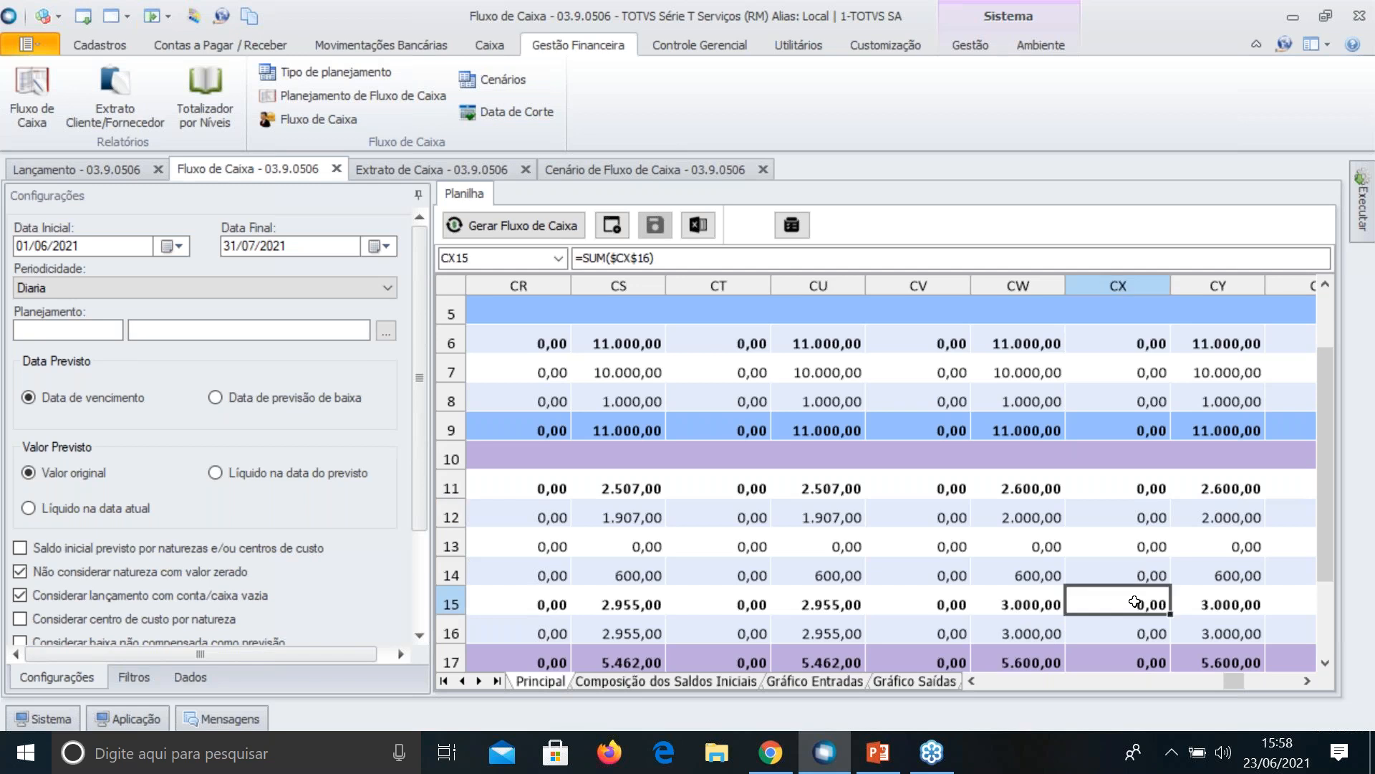
scroll(1134, 602, up, 1)
click(1047, 600)
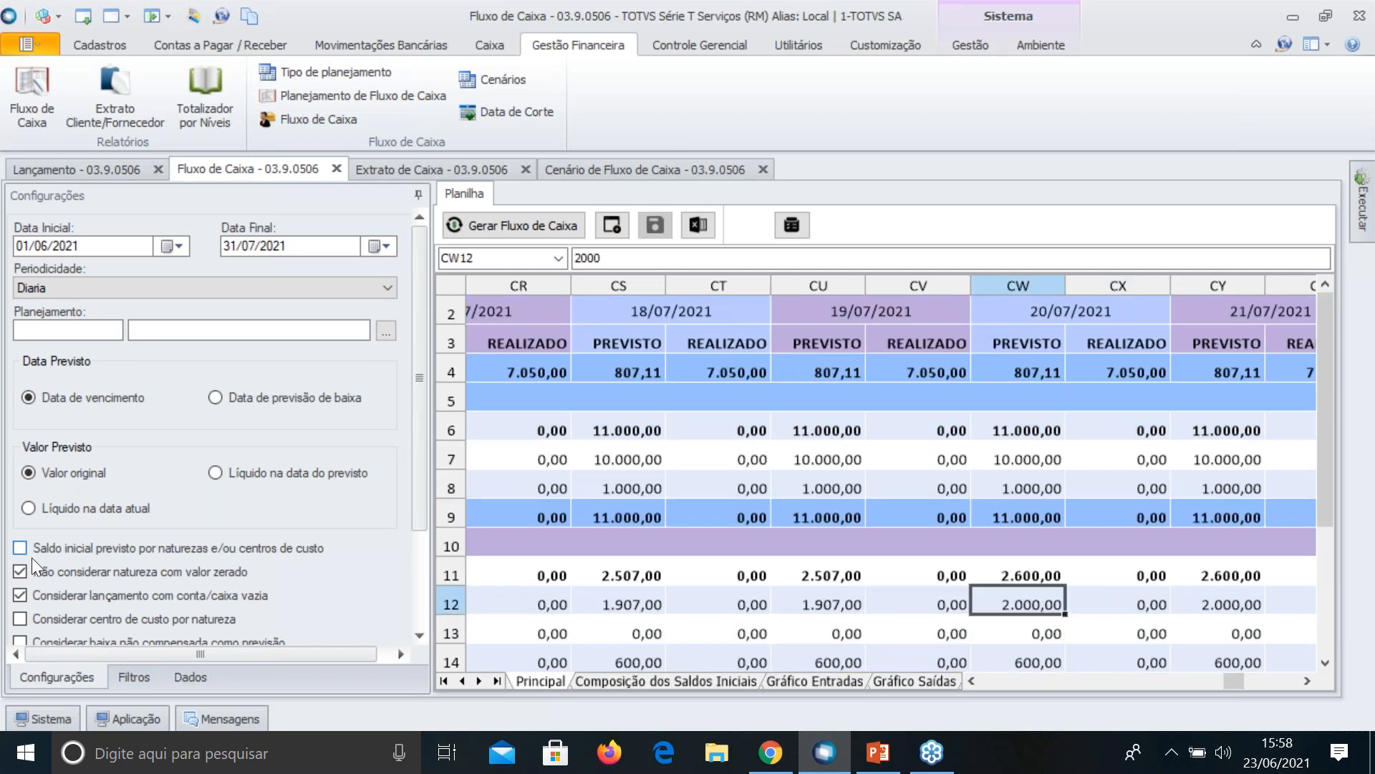
click(191, 676)
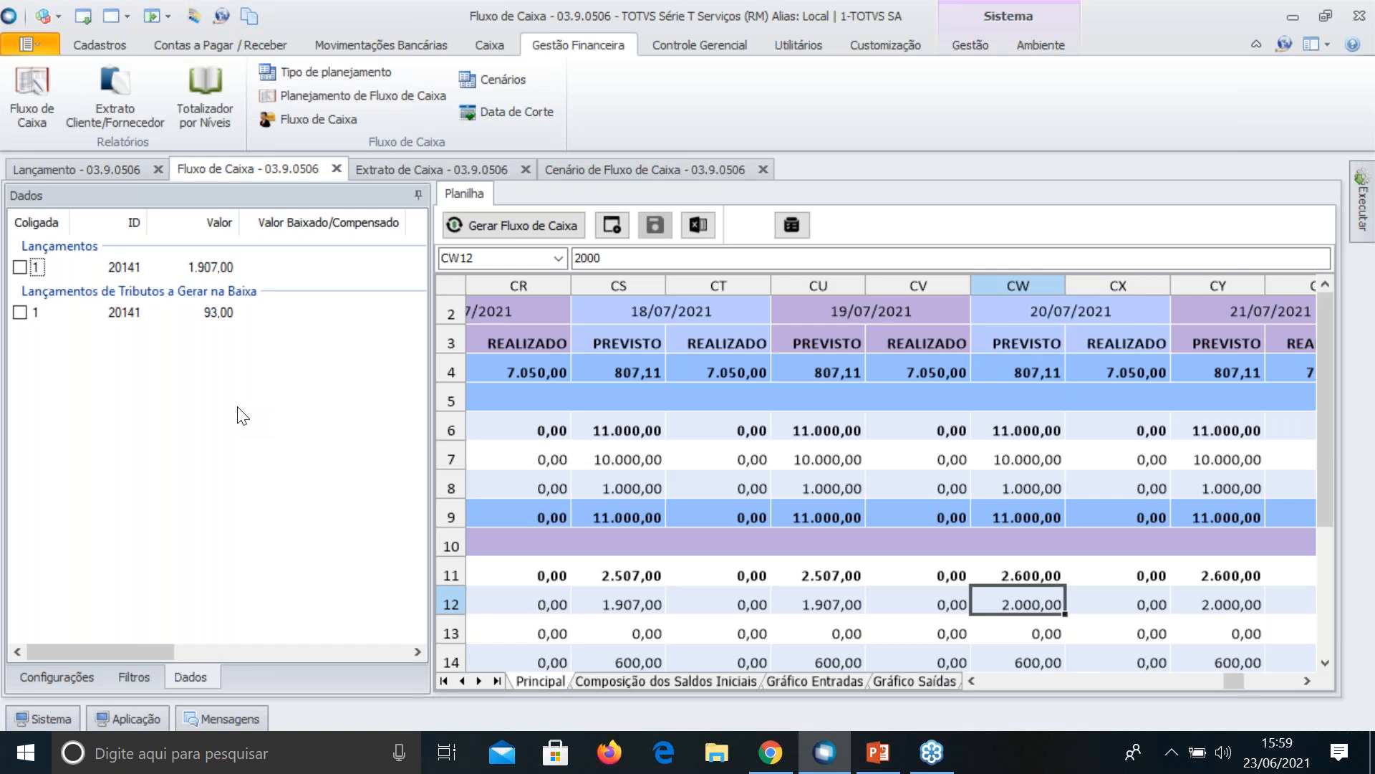
Enable the cash flow setting "Considerar somente os valores previstos na data prevista"
click(44, 677)
scroll(108, 489, down, 3)
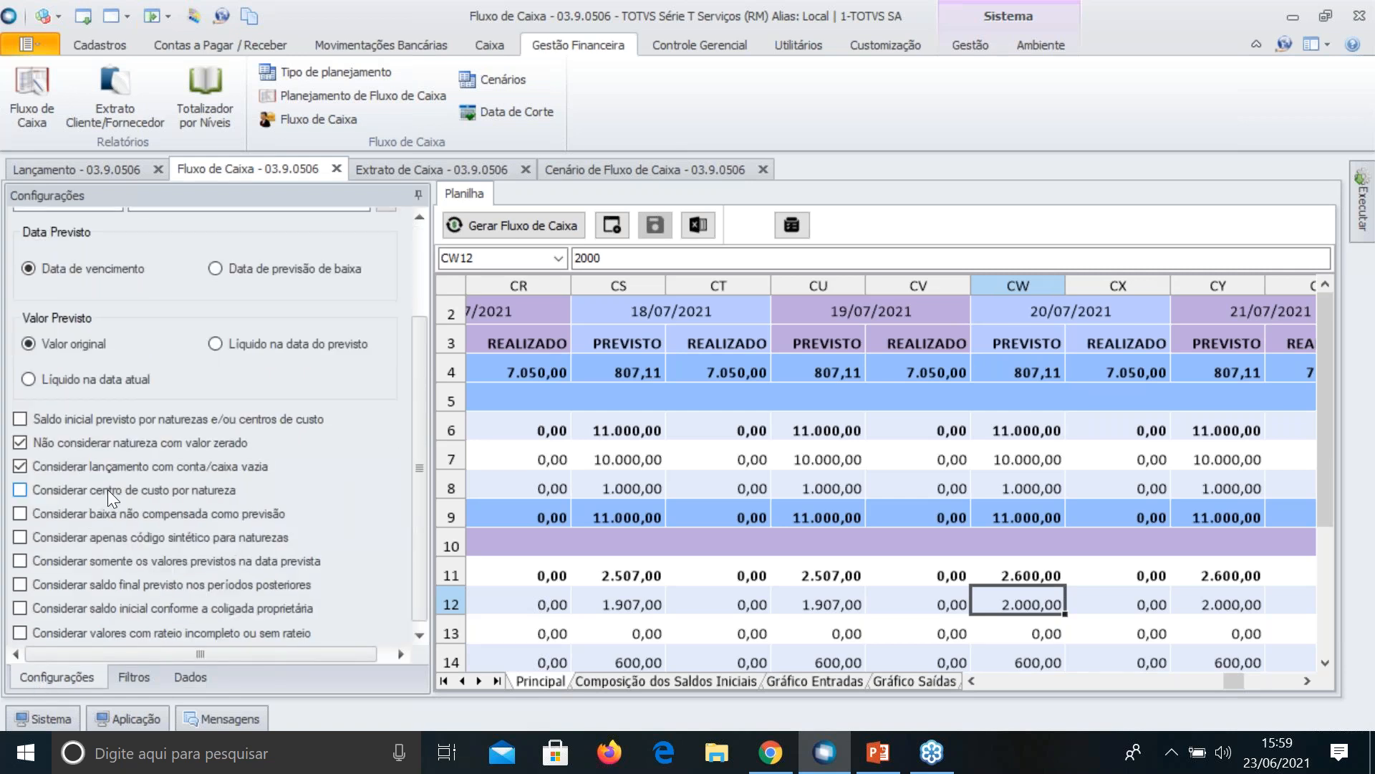
scroll(106, 497, down, 1)
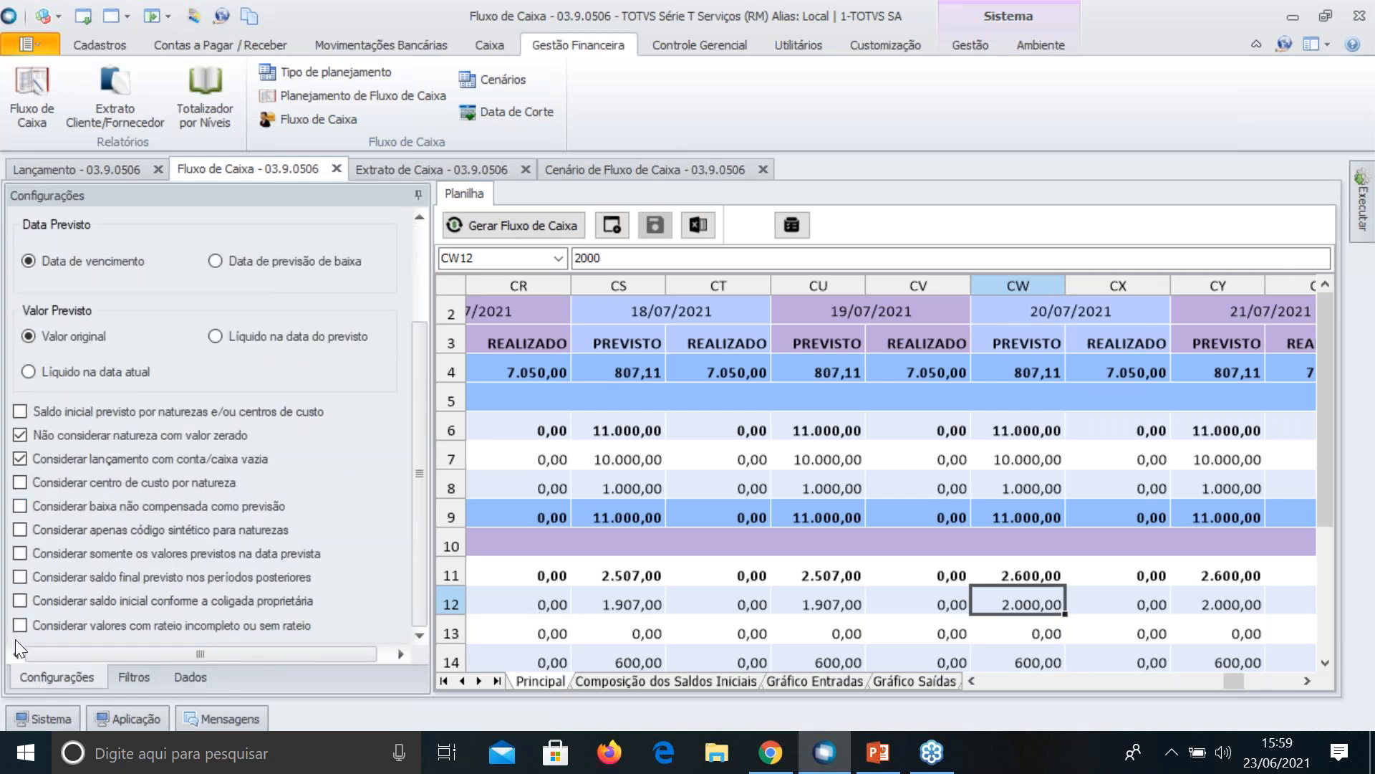
click(96, 556)
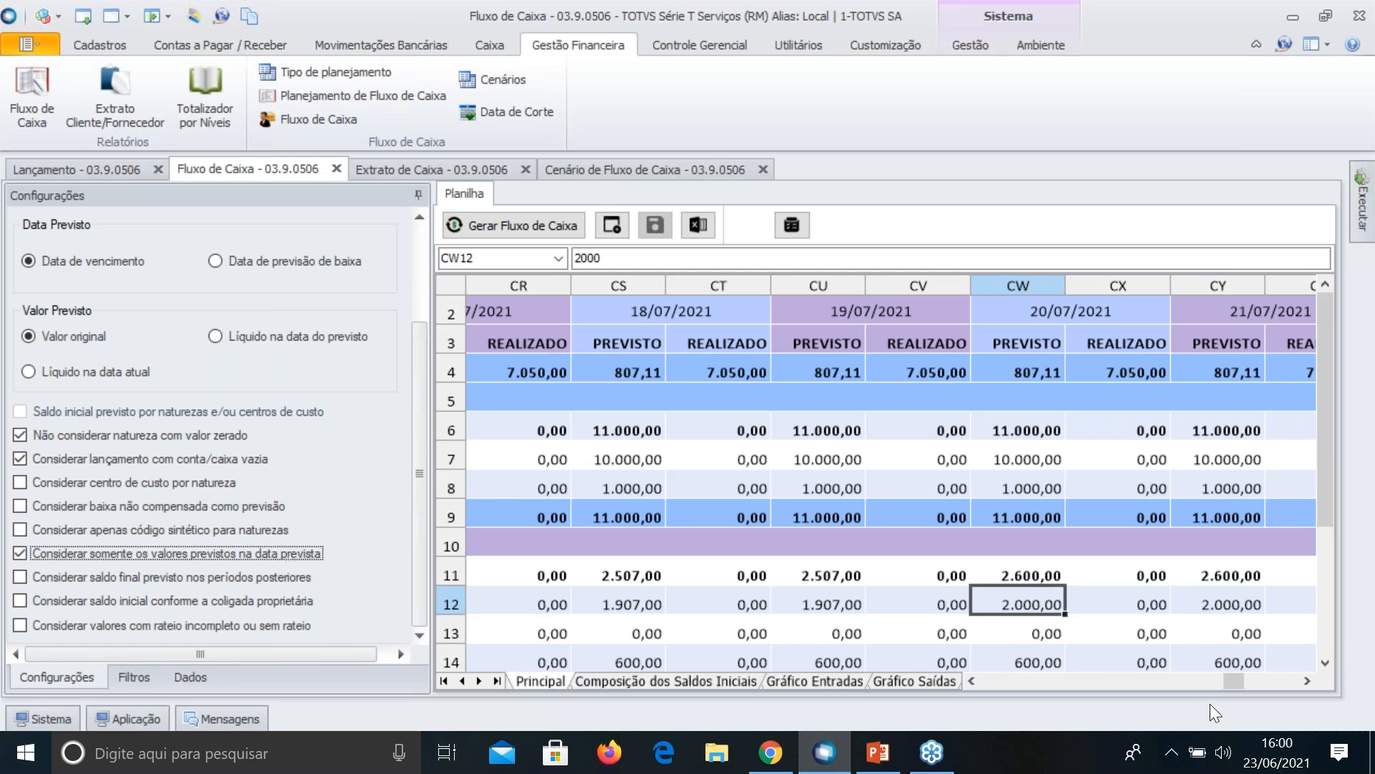
Compare the Valores a receber forecasts for 02/06/2021, 03/06/2021 and 04/06/2021 in the existing cash flow
drag(1238, 682, 949, 675)
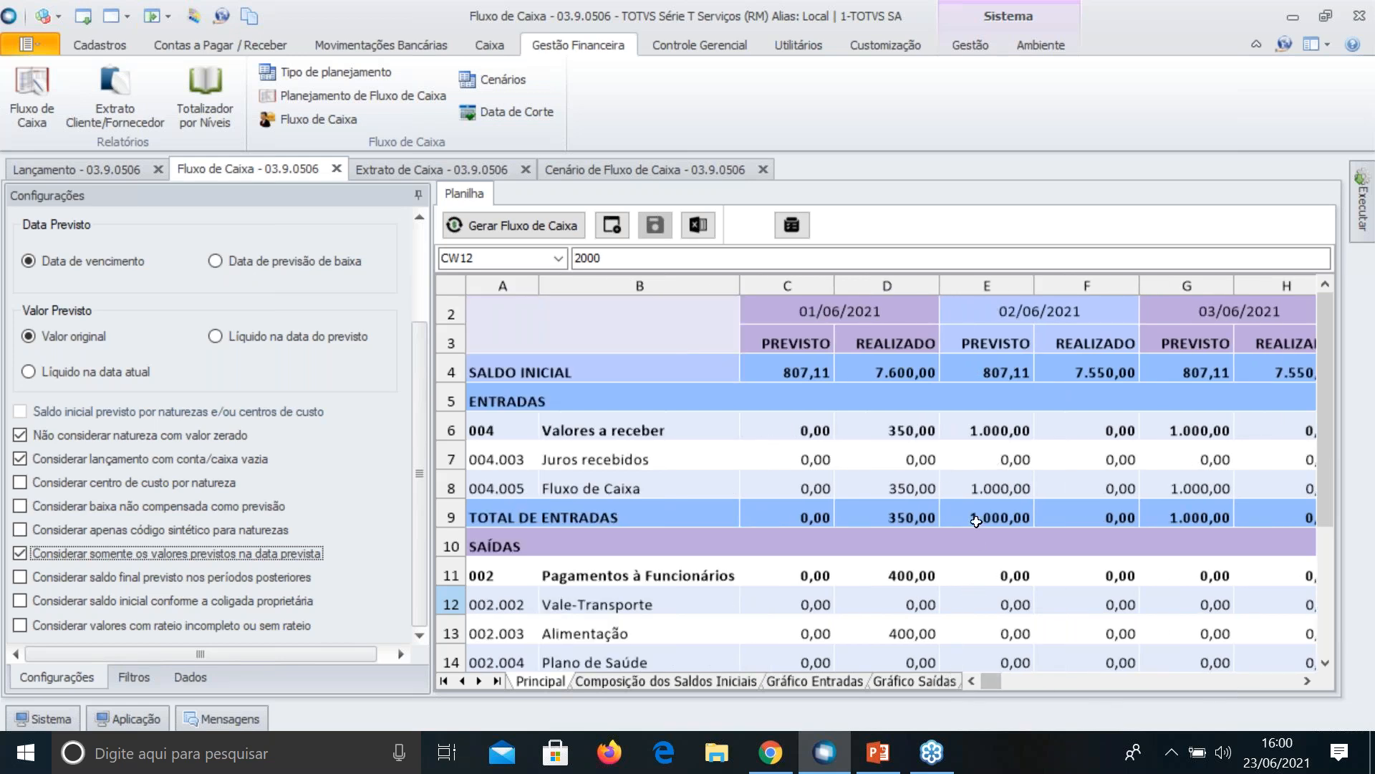
click(987, 434)
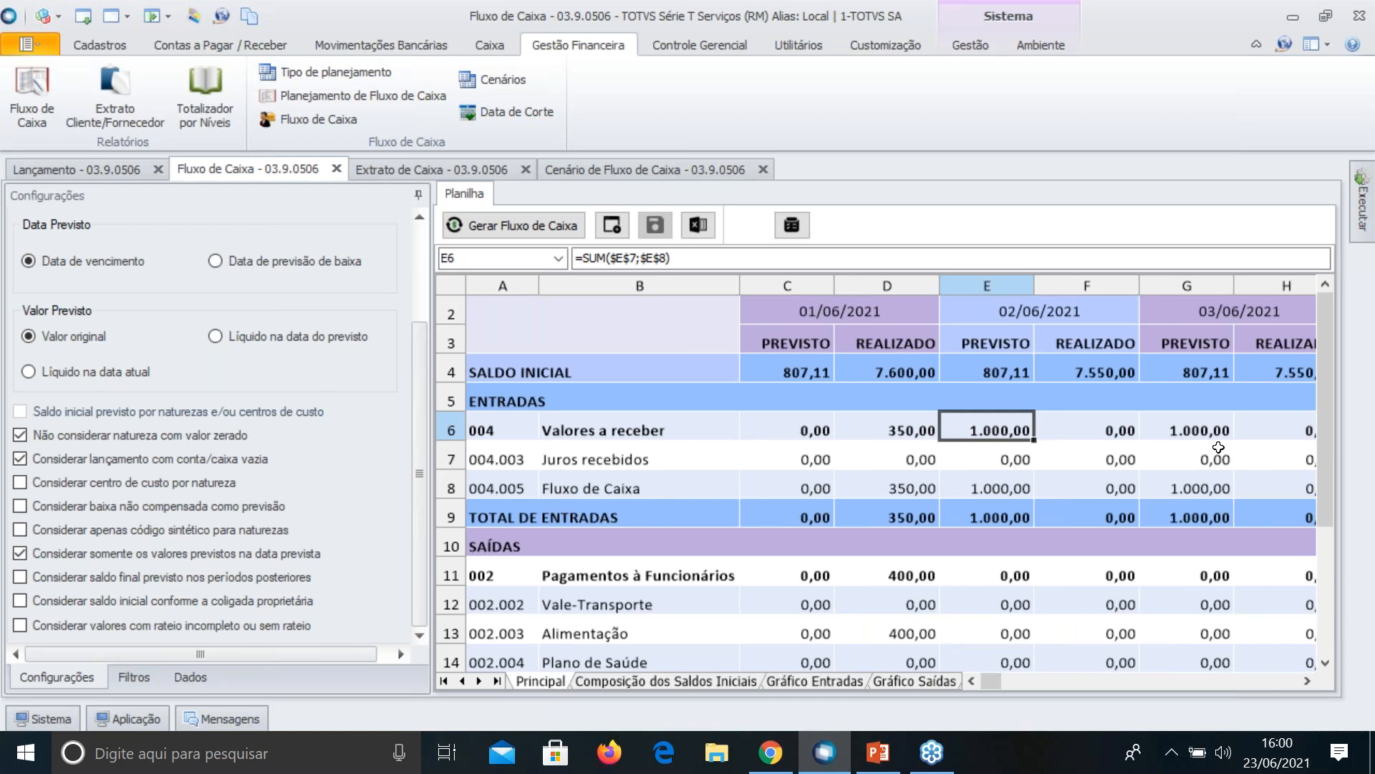
click(1196, 433)
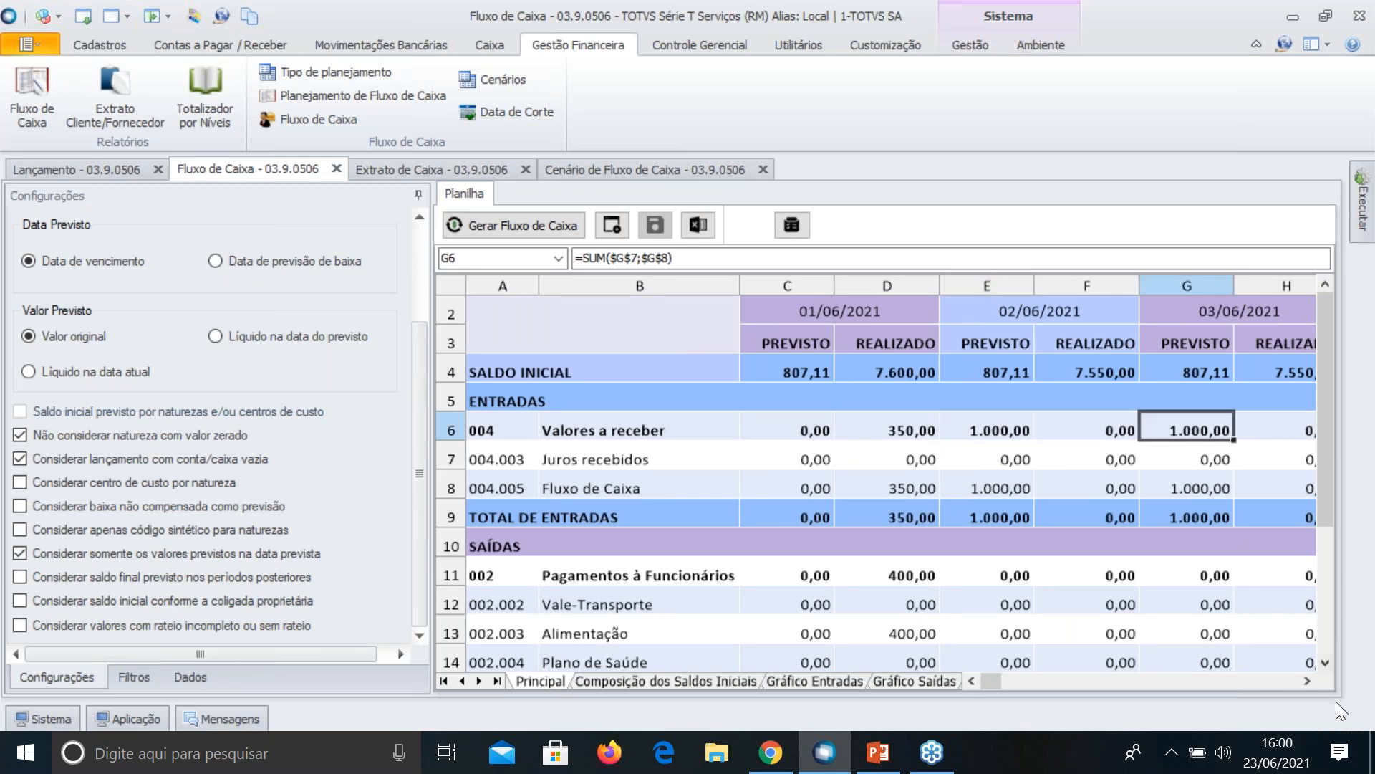
click(1308, 681)
click(1307, 680)
click(1307, 681)
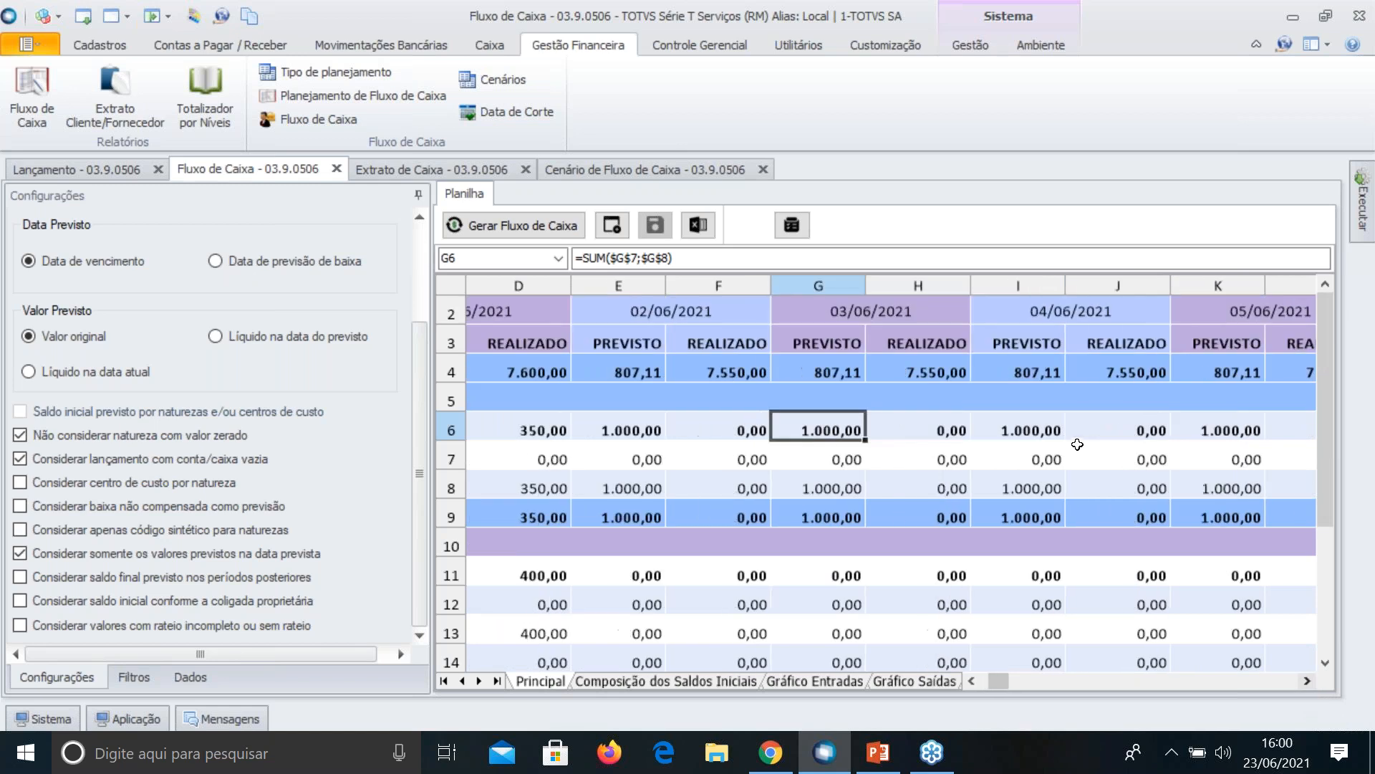
click(1025, 430)
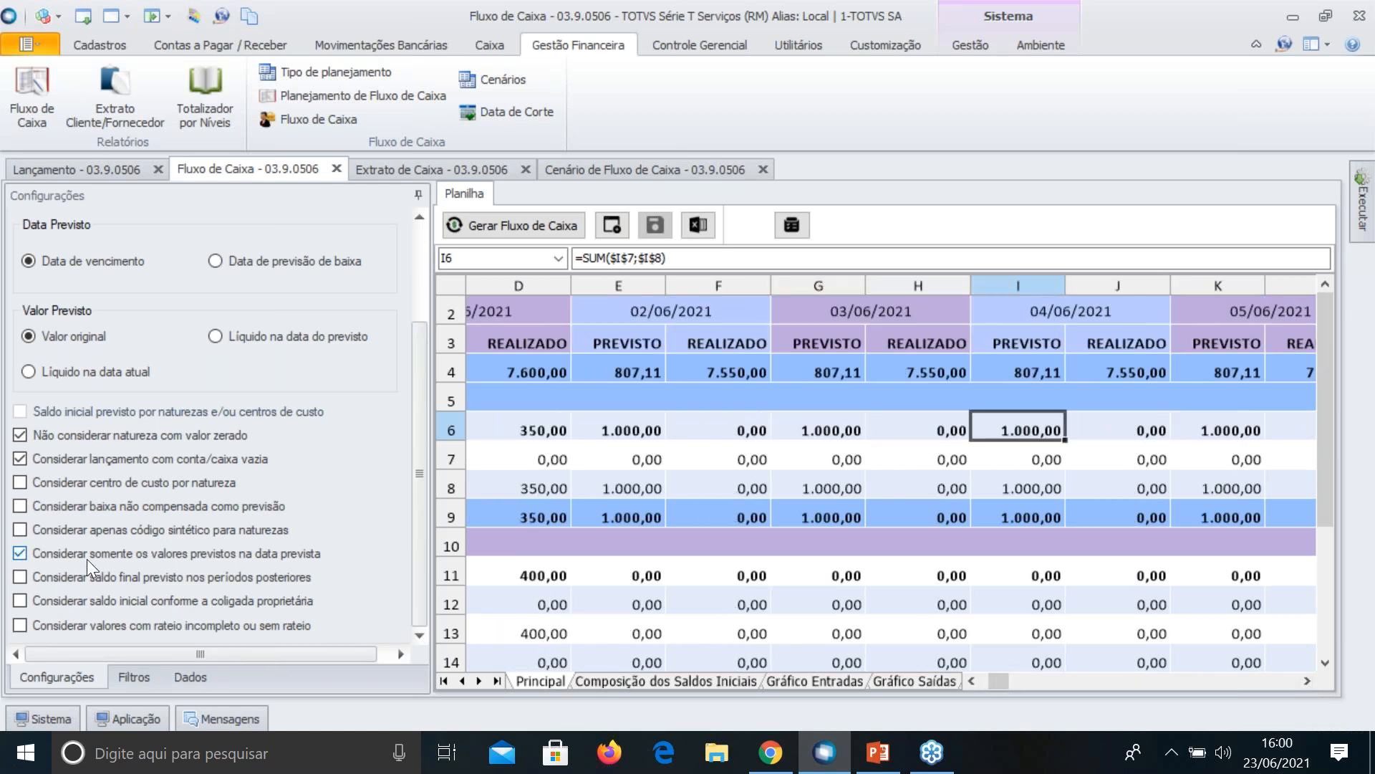
Regenerate the daily cash flow and check the Valores a receber forecasts from 02/06/2021 to 04/06/2021
click(536, 230)
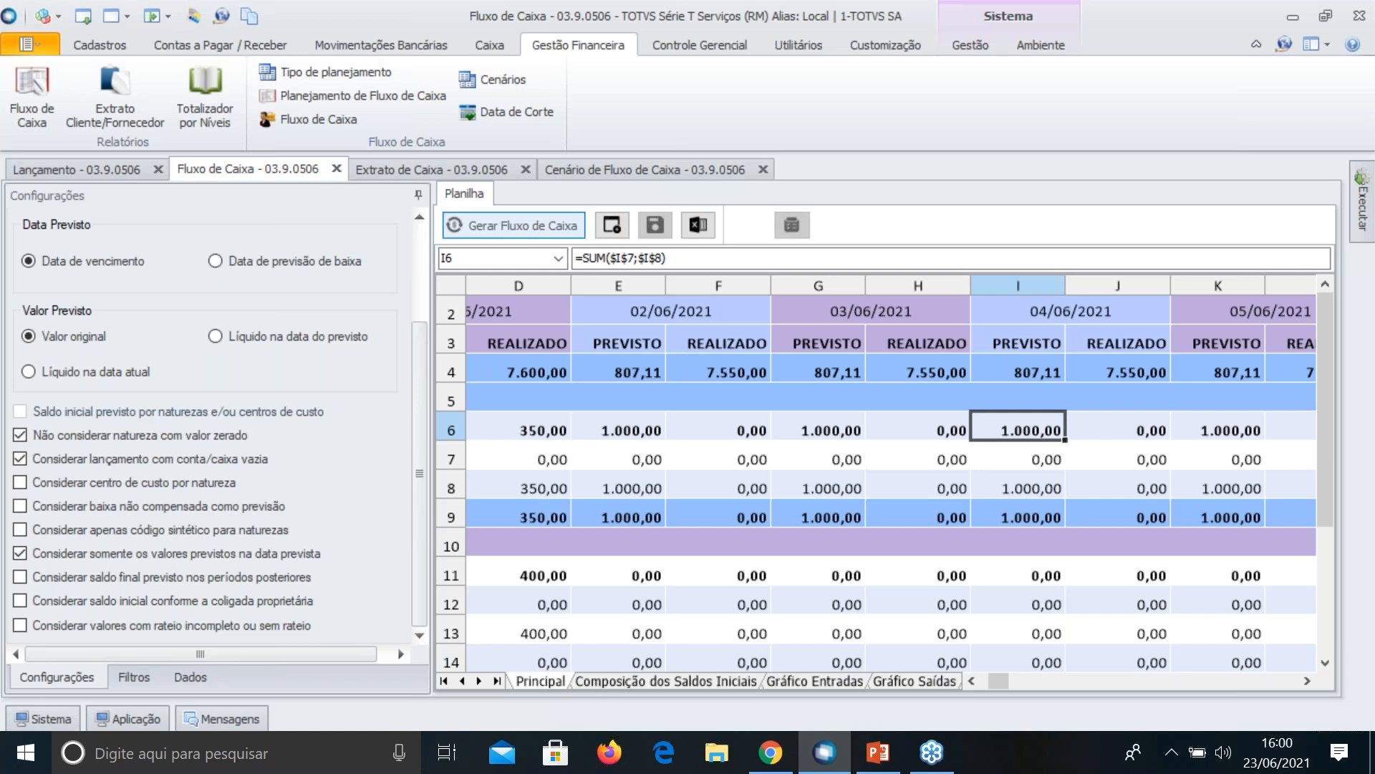
click(632, 429)
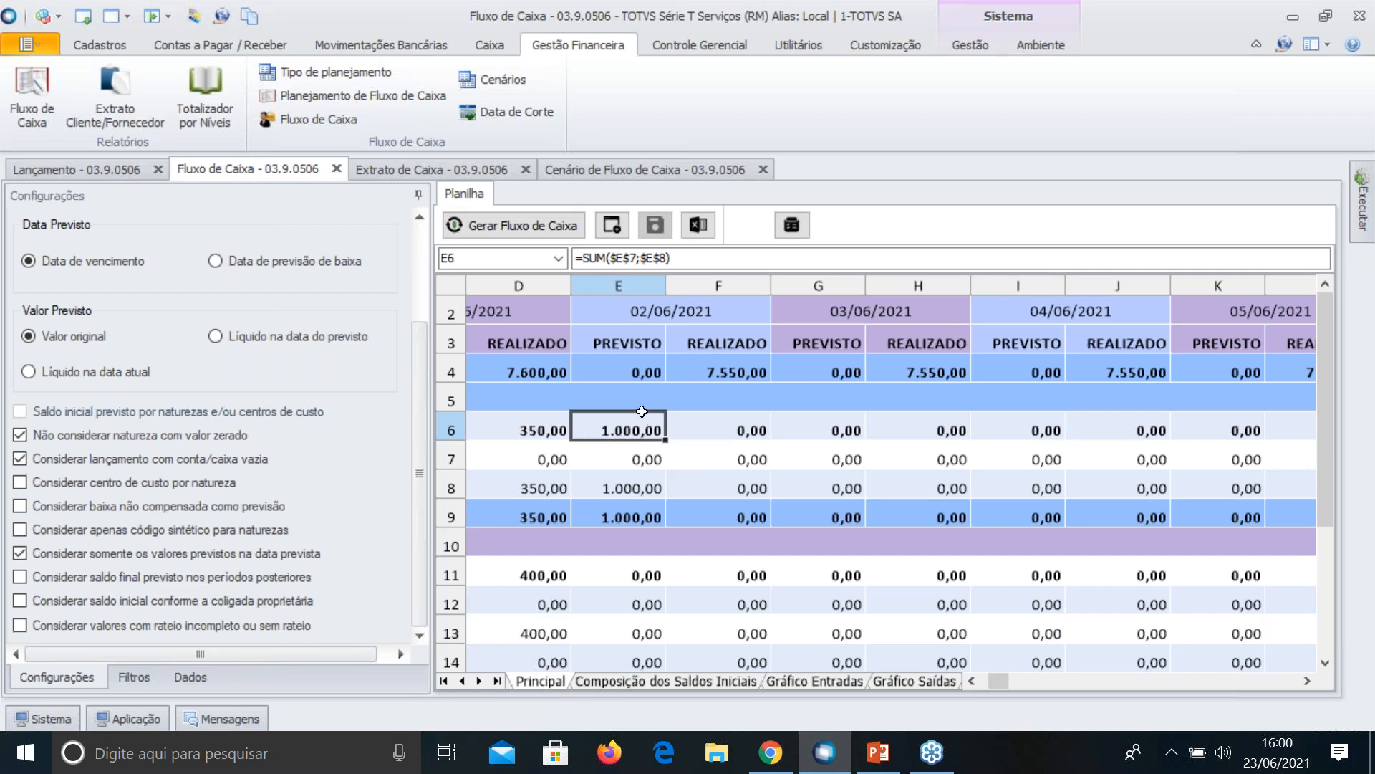
click(843, 430)
click(1019, 431)
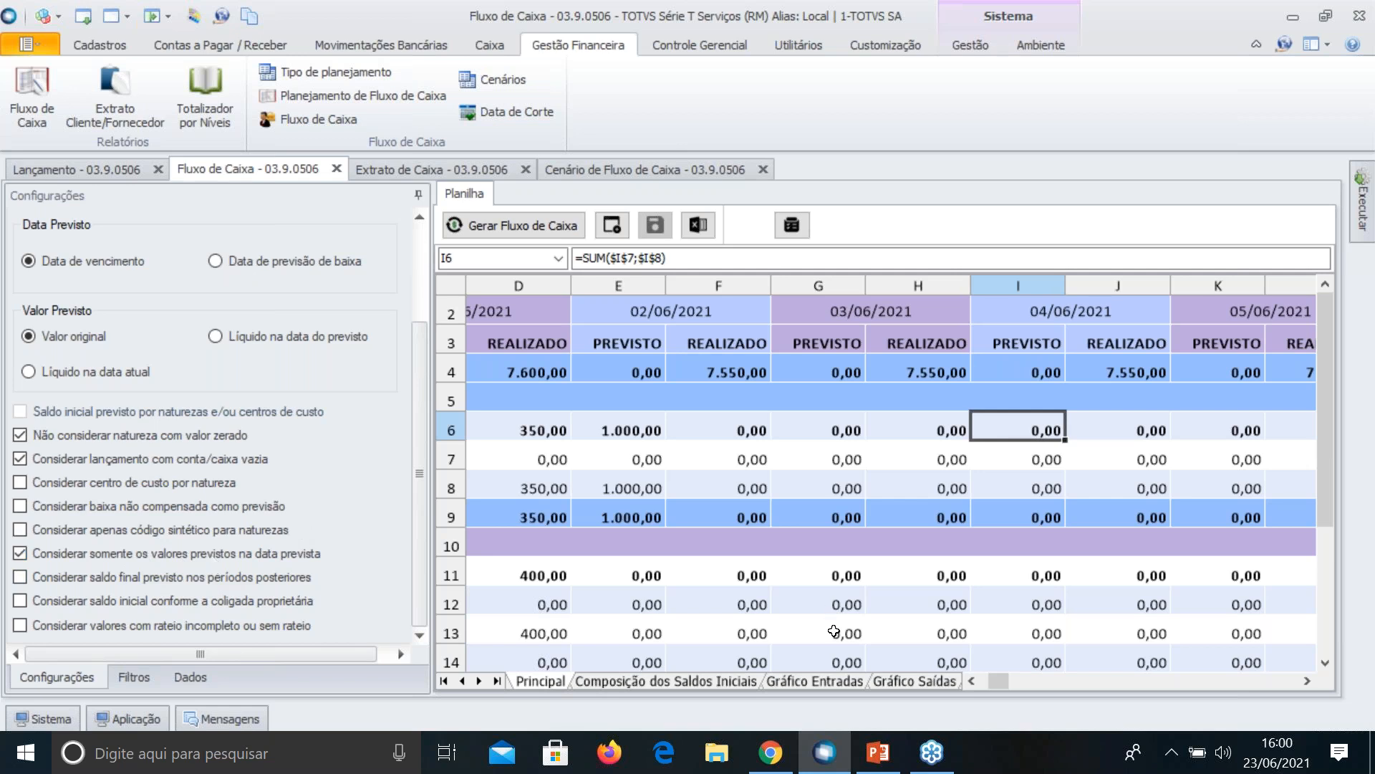
Trace the regenerated 20/07/2021 Vale-Transporte forecast to its tax entry and return to the first days of June
drag(1000, 679, 1239, 664)
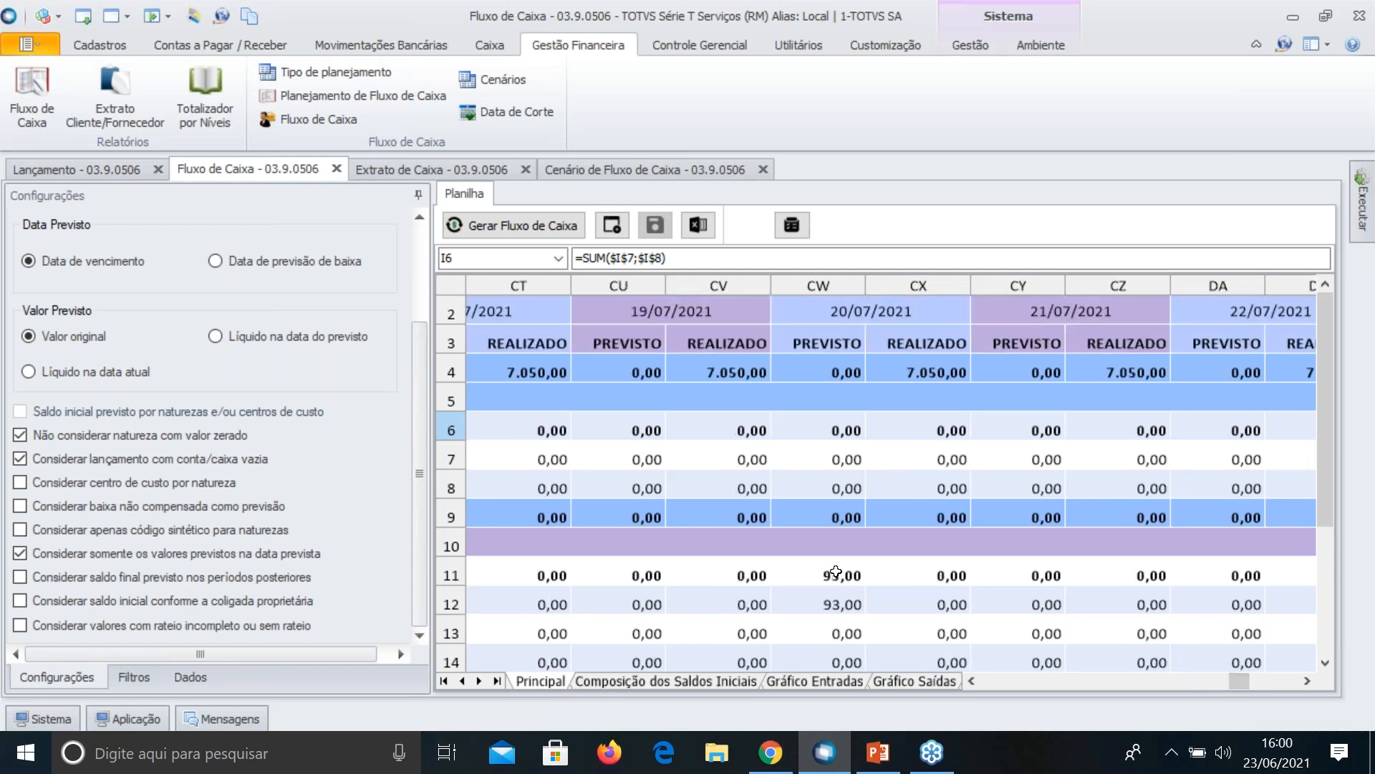
click(836, 603)
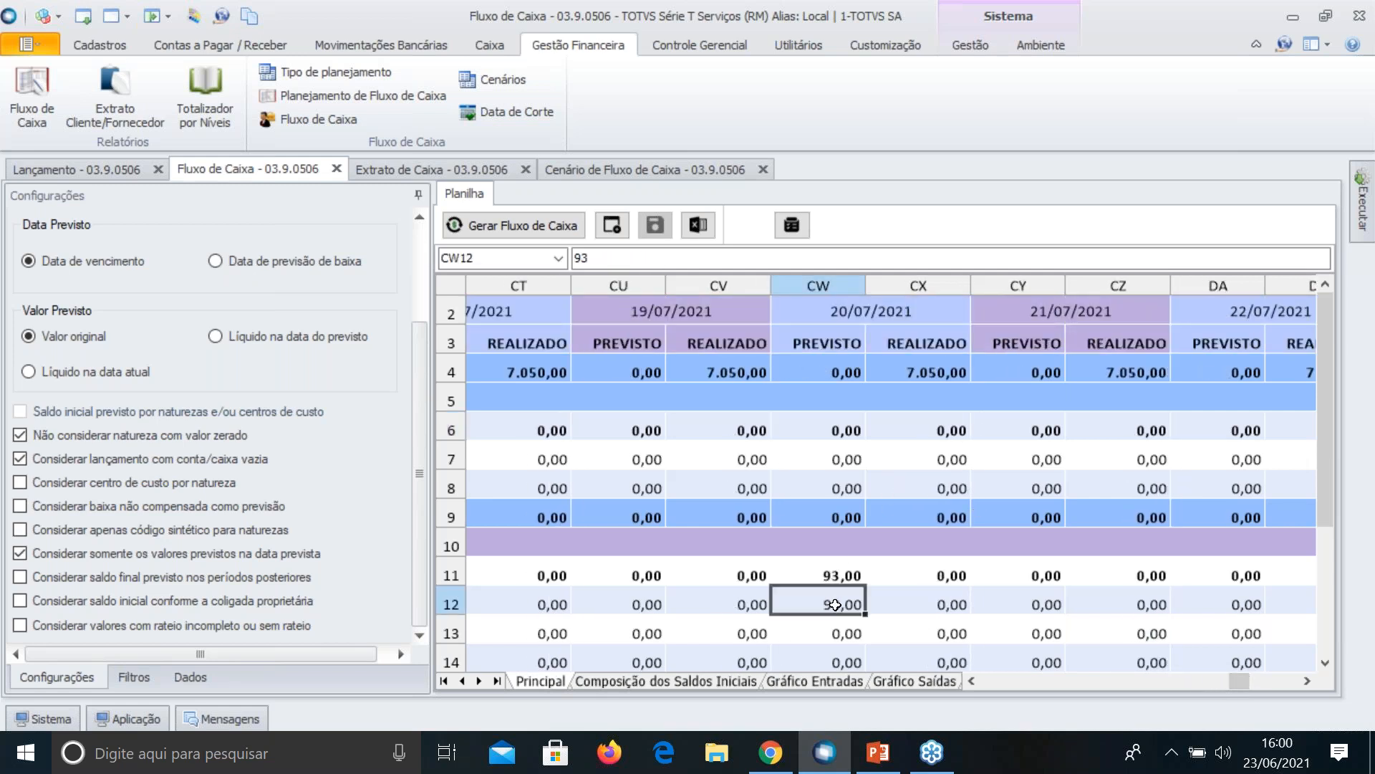
click(195, 675)
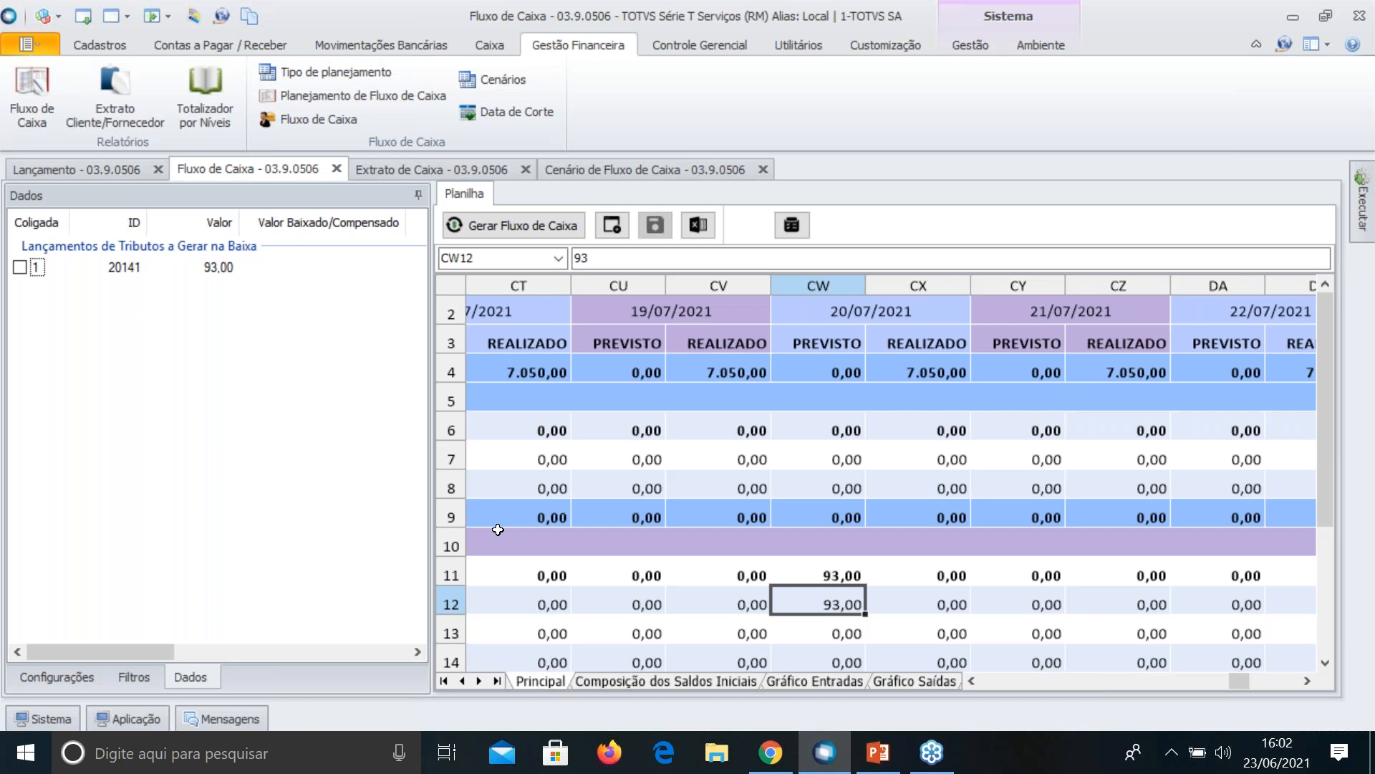
click(683, 495)
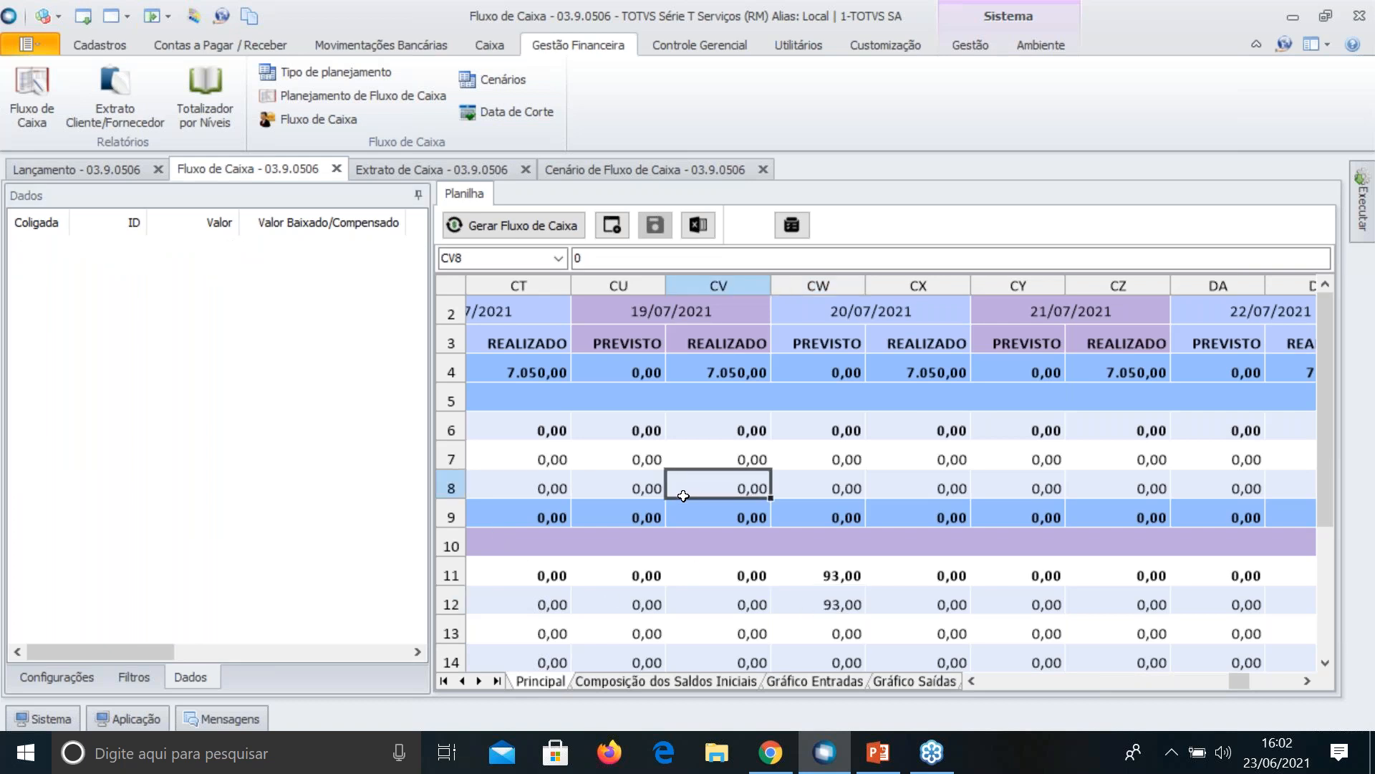
scroll(684, 496, left, 5)
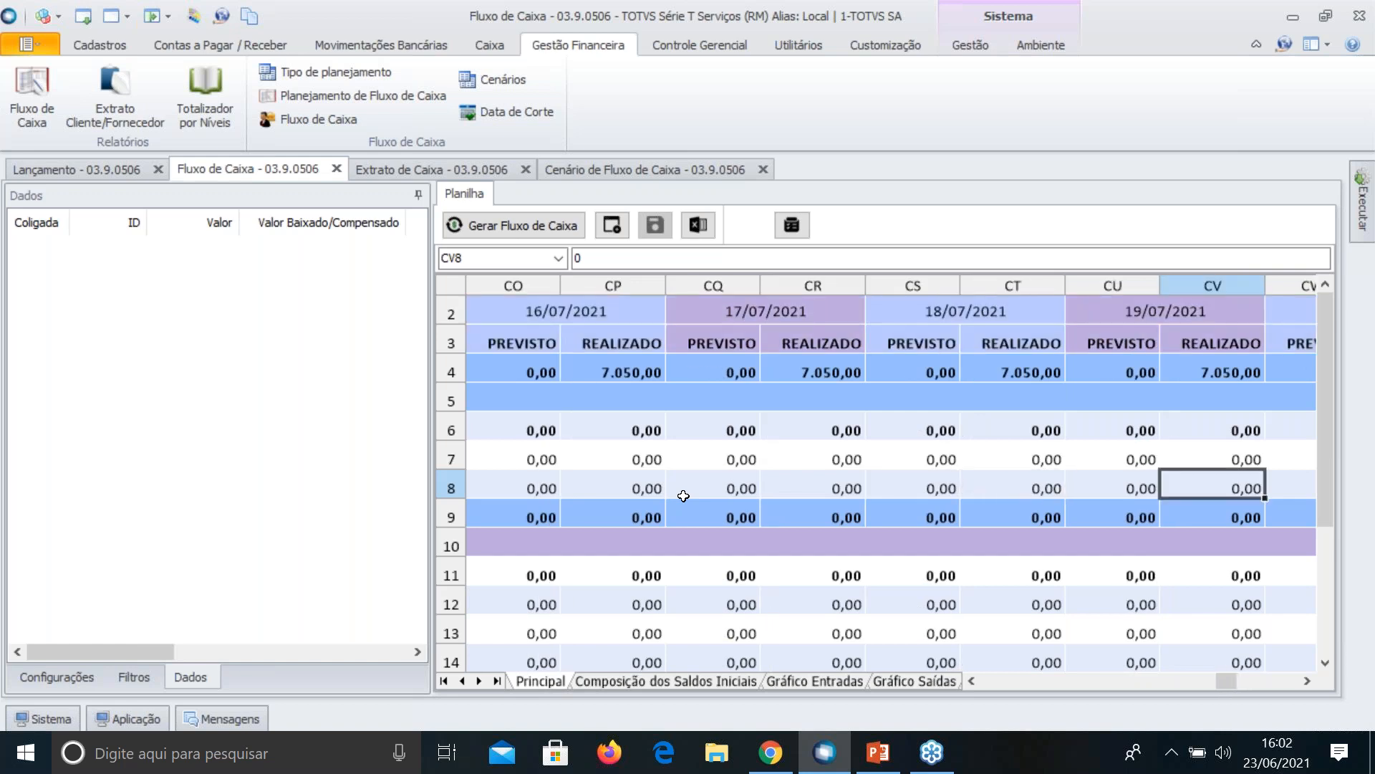
scroll(683, 495, left, 3)
scroll(683, 495, left, 20)
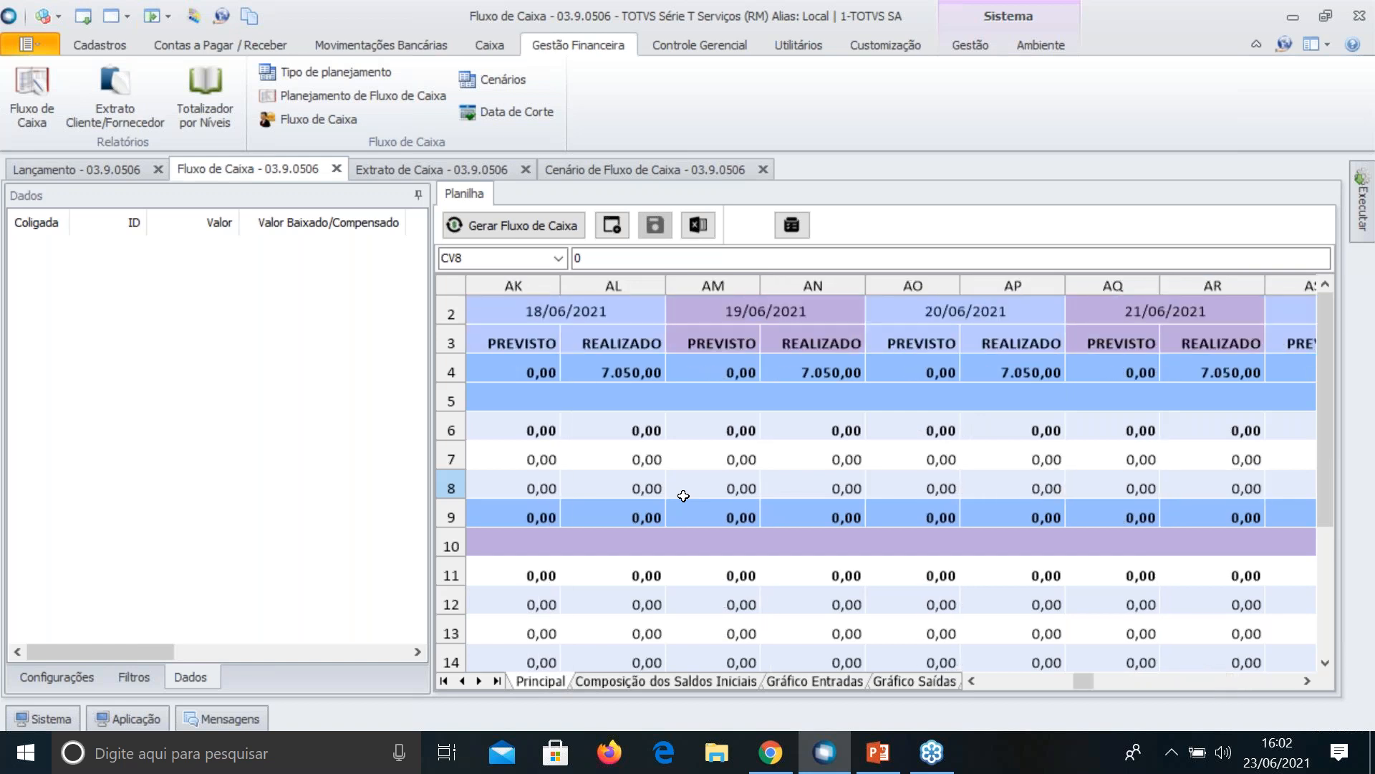
scroll(683, 495, left, 5)
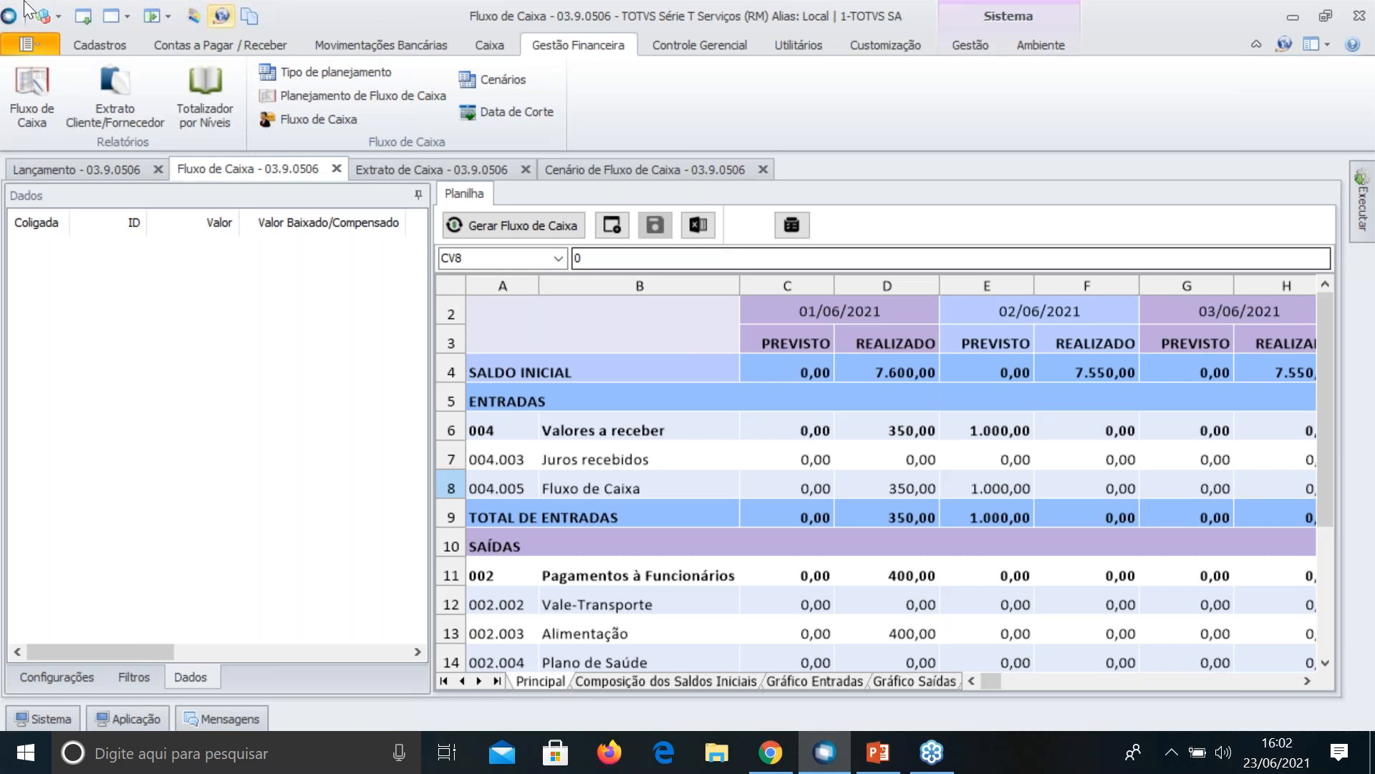
Set the cash flow's Data de Corte to 30/04/2021 and execute the process
click(54, 677)
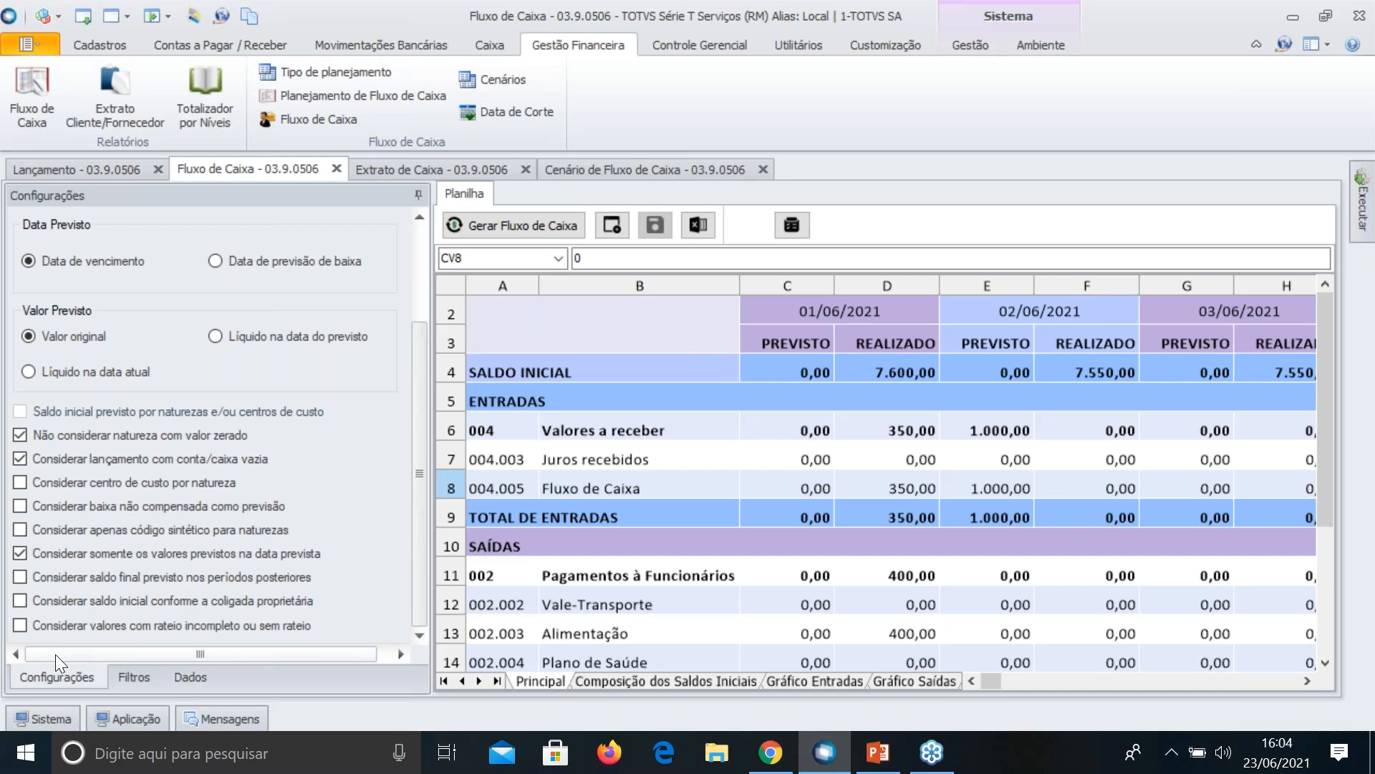
click(513, 113)
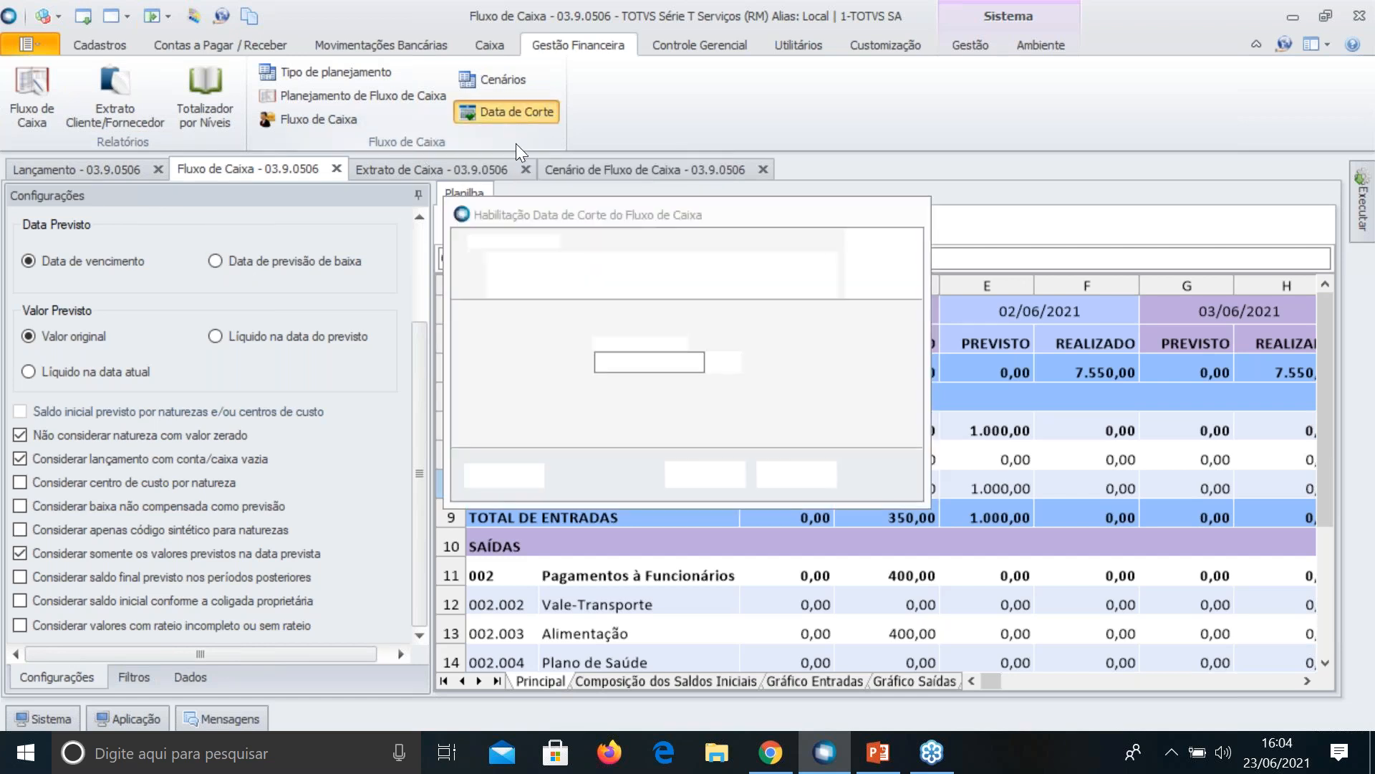
click(637, 361)
text(30/04/2021)
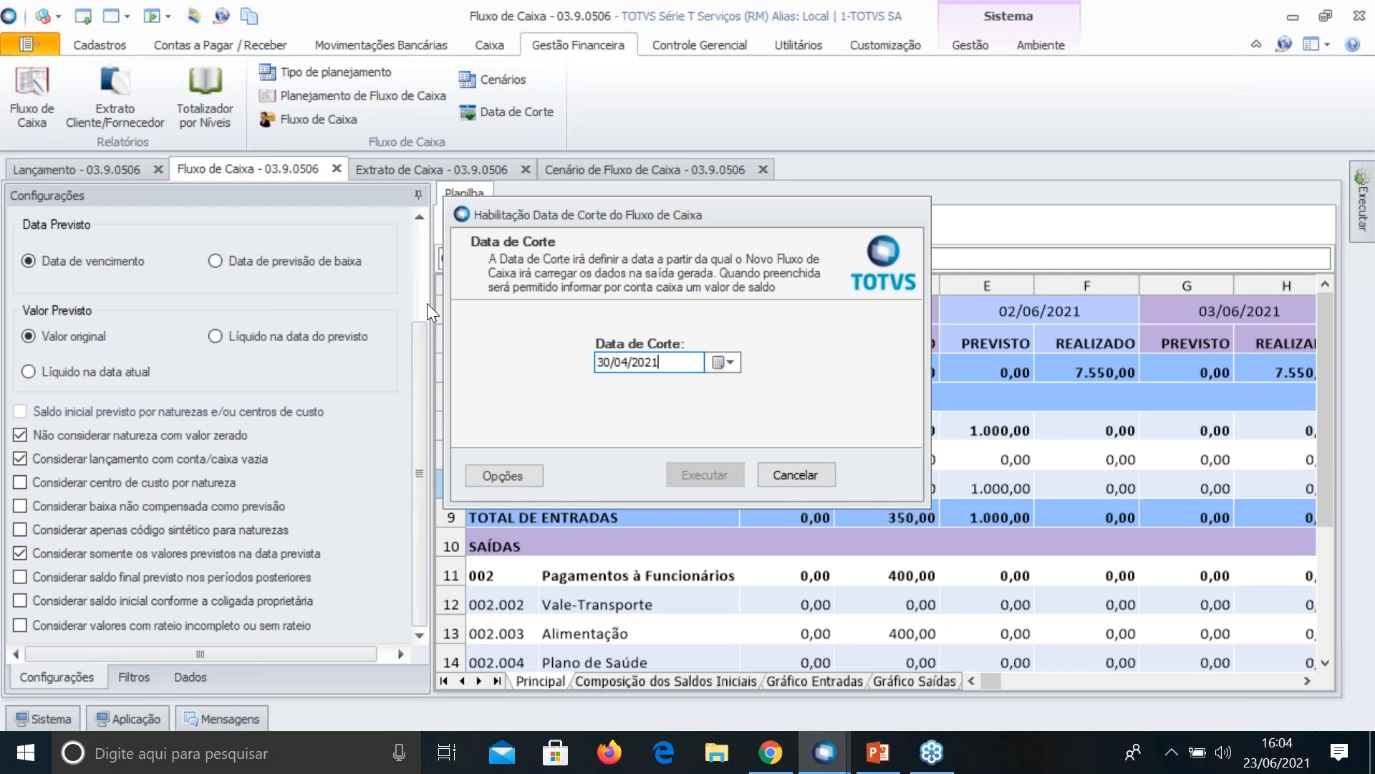
key(Tab)
click(696, 471)
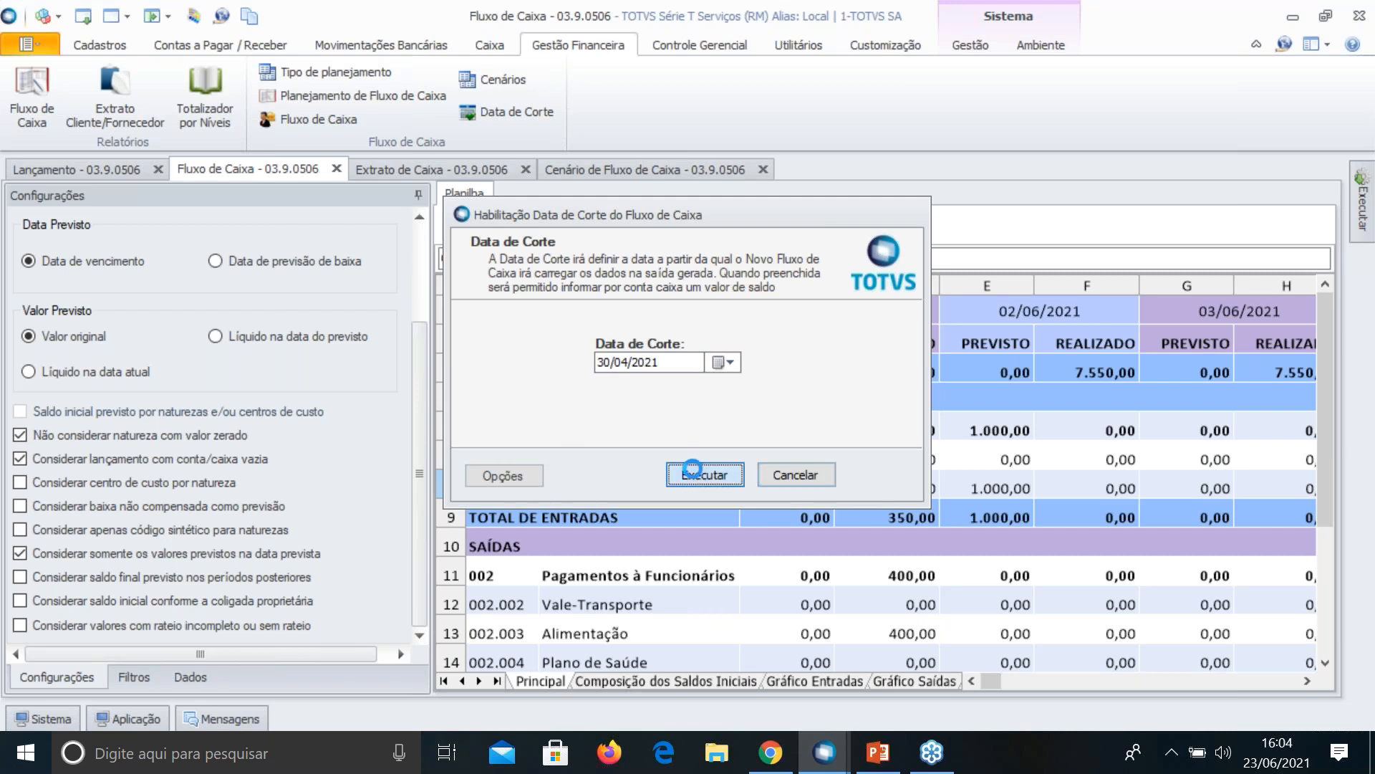